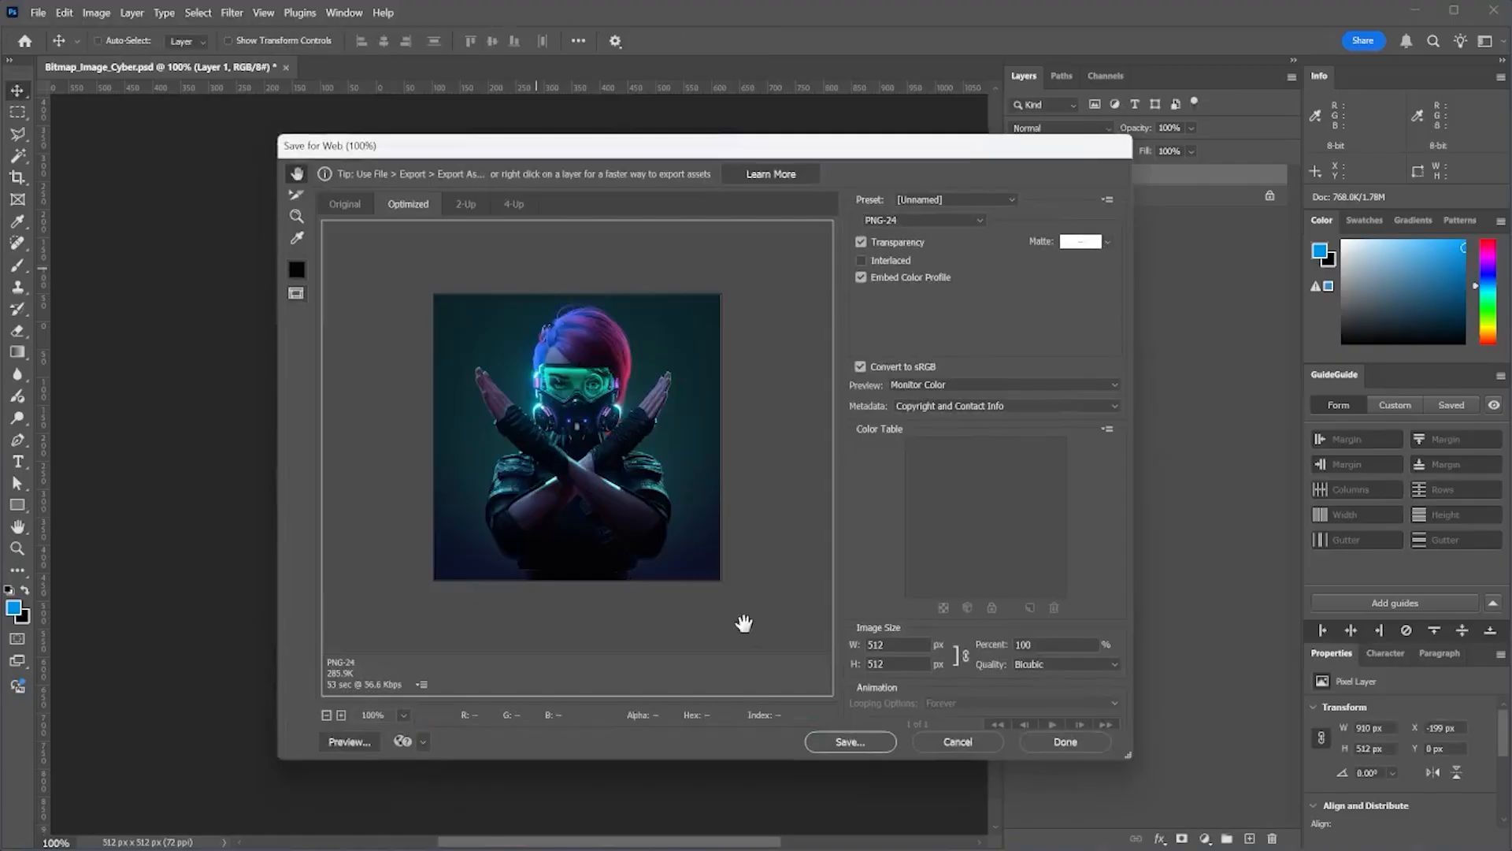
Step: Save the cyber image for web as a 512 by 512 px PNG-24 with transparency
left_click(836, 741)
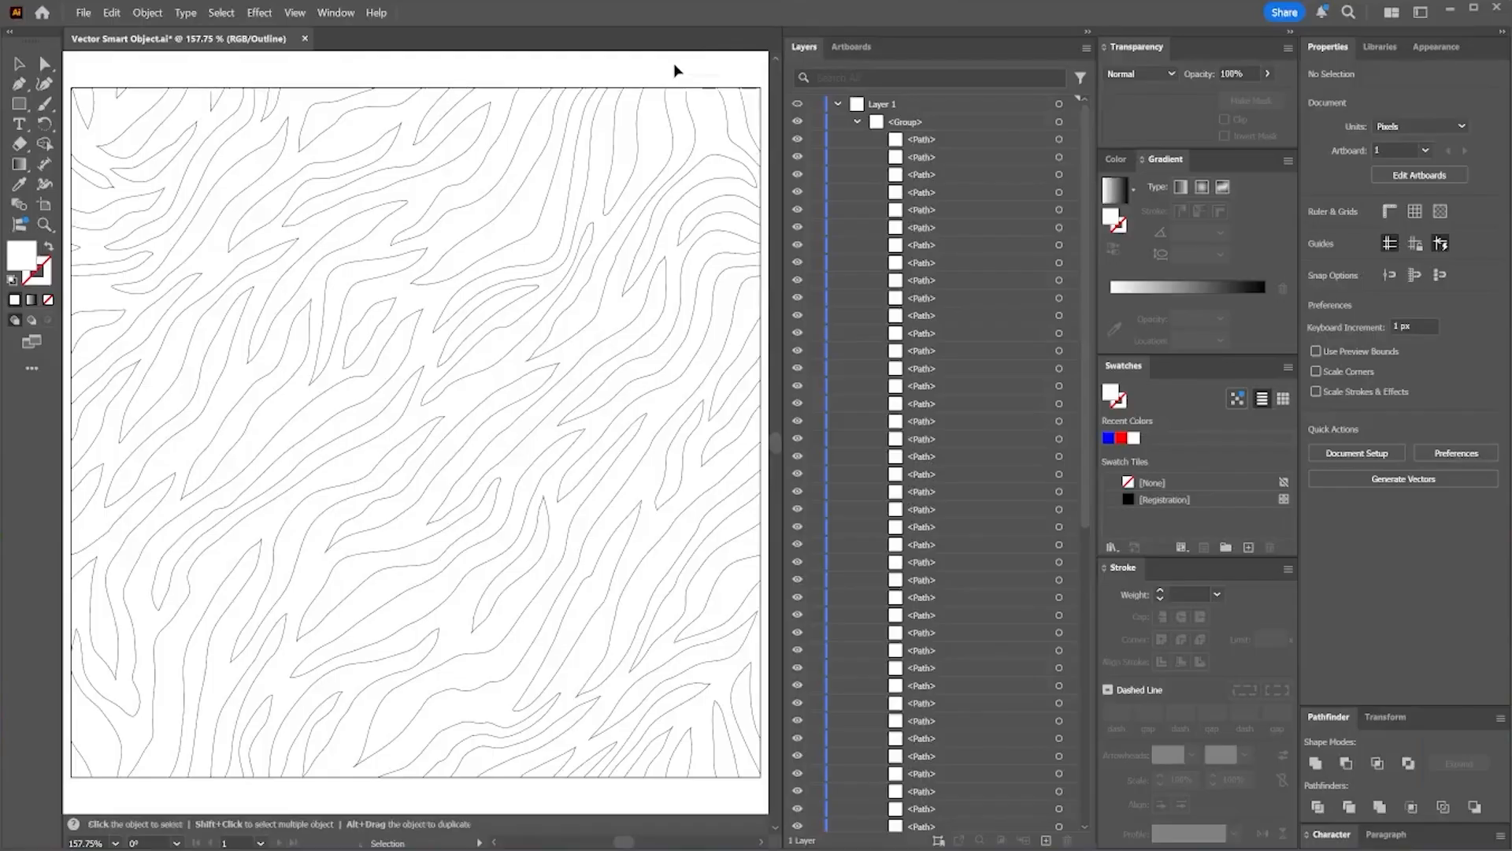
Step: Copy all the stripe pattern artwork from Illustrator and paste it into Photoshop's Bitmap_Pattern_Jungle document as a Smart Object
key("ctrl+a")
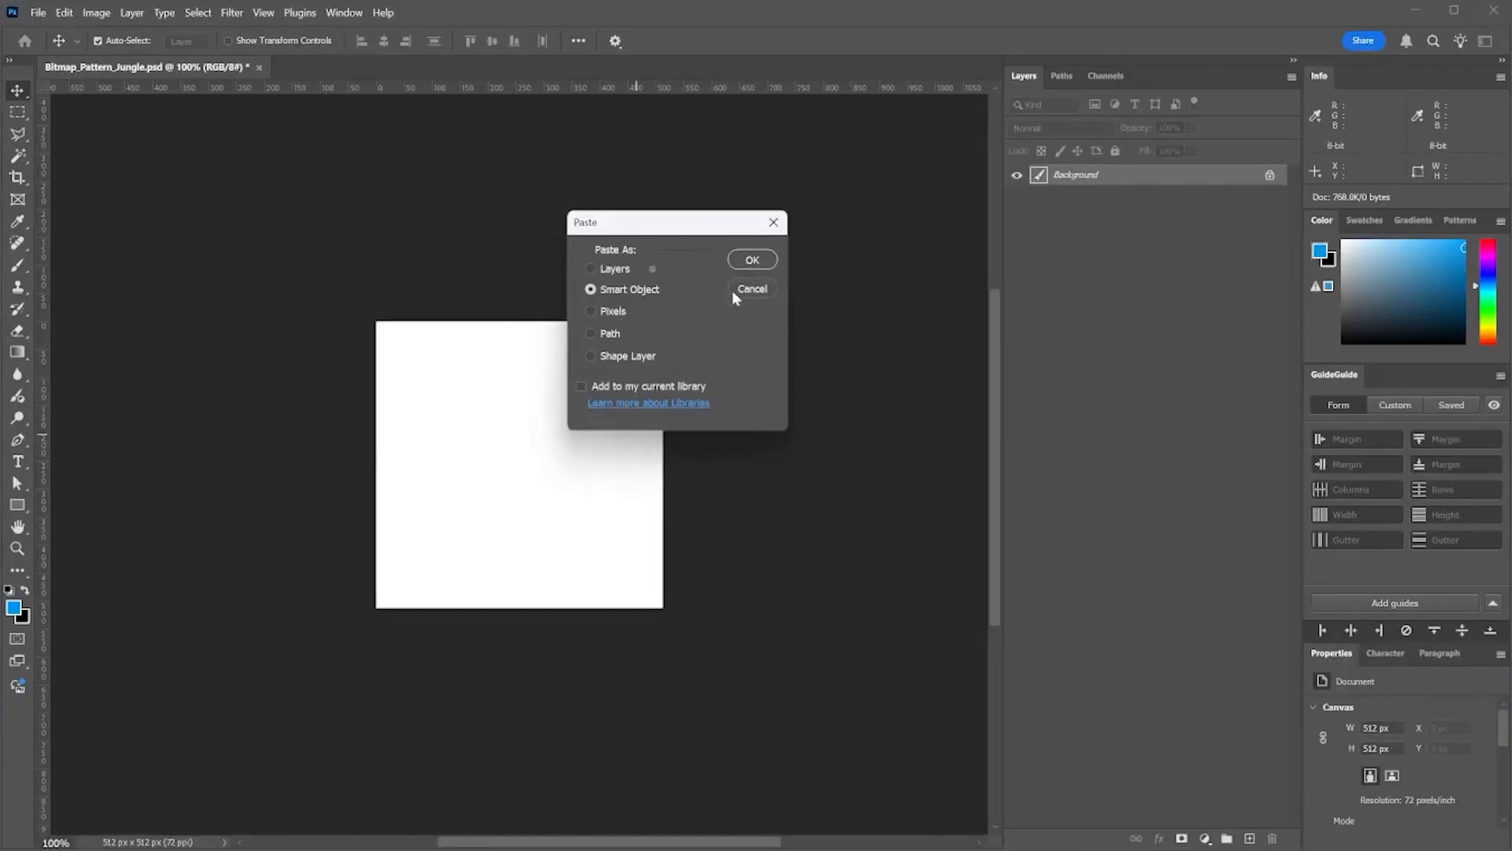
left_click(754, 260)
key("Return")
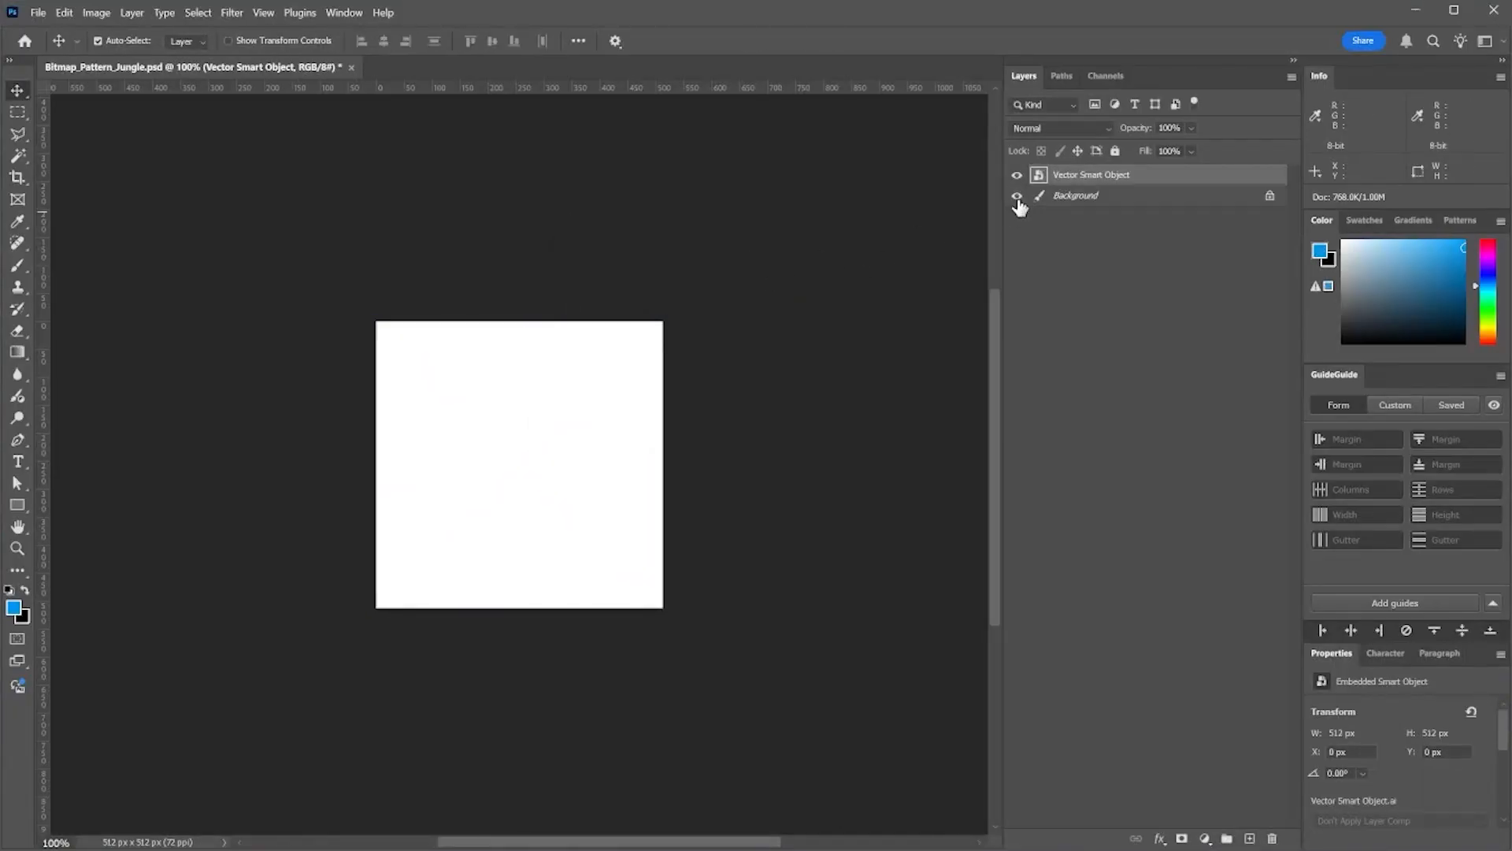
Step: With the Background layer hidden, apply a dark Color Overlay at 100% opacity to the Vector Smart Object and open Save for Web
left_click(1017, 195)
right_click(1103, 175)
left_click(1150, 201)
left_click(406, 494)
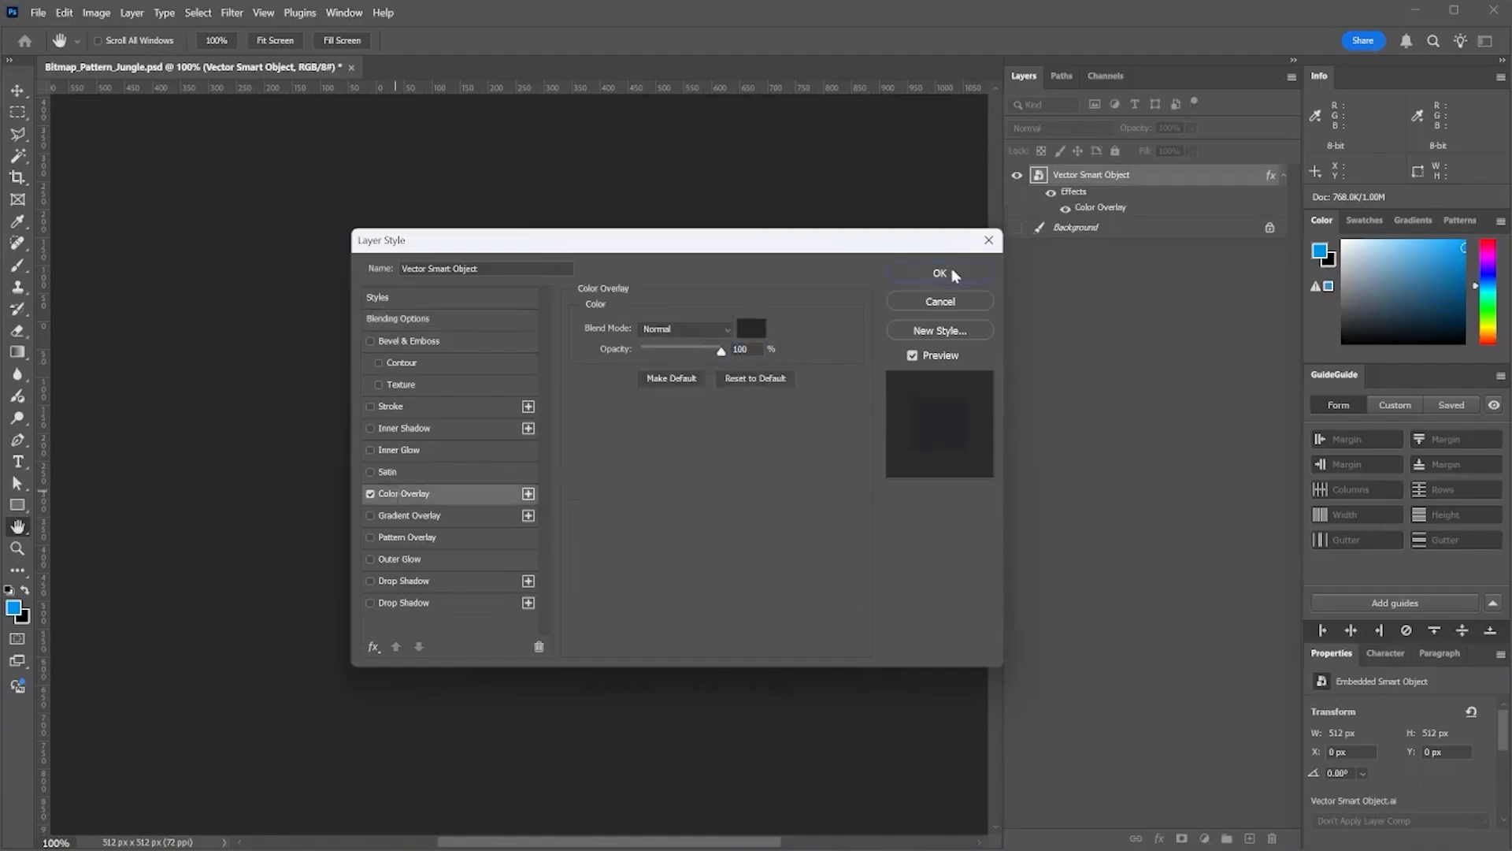
left_click(939, 272)
key("ctrl+alt+shift+s")
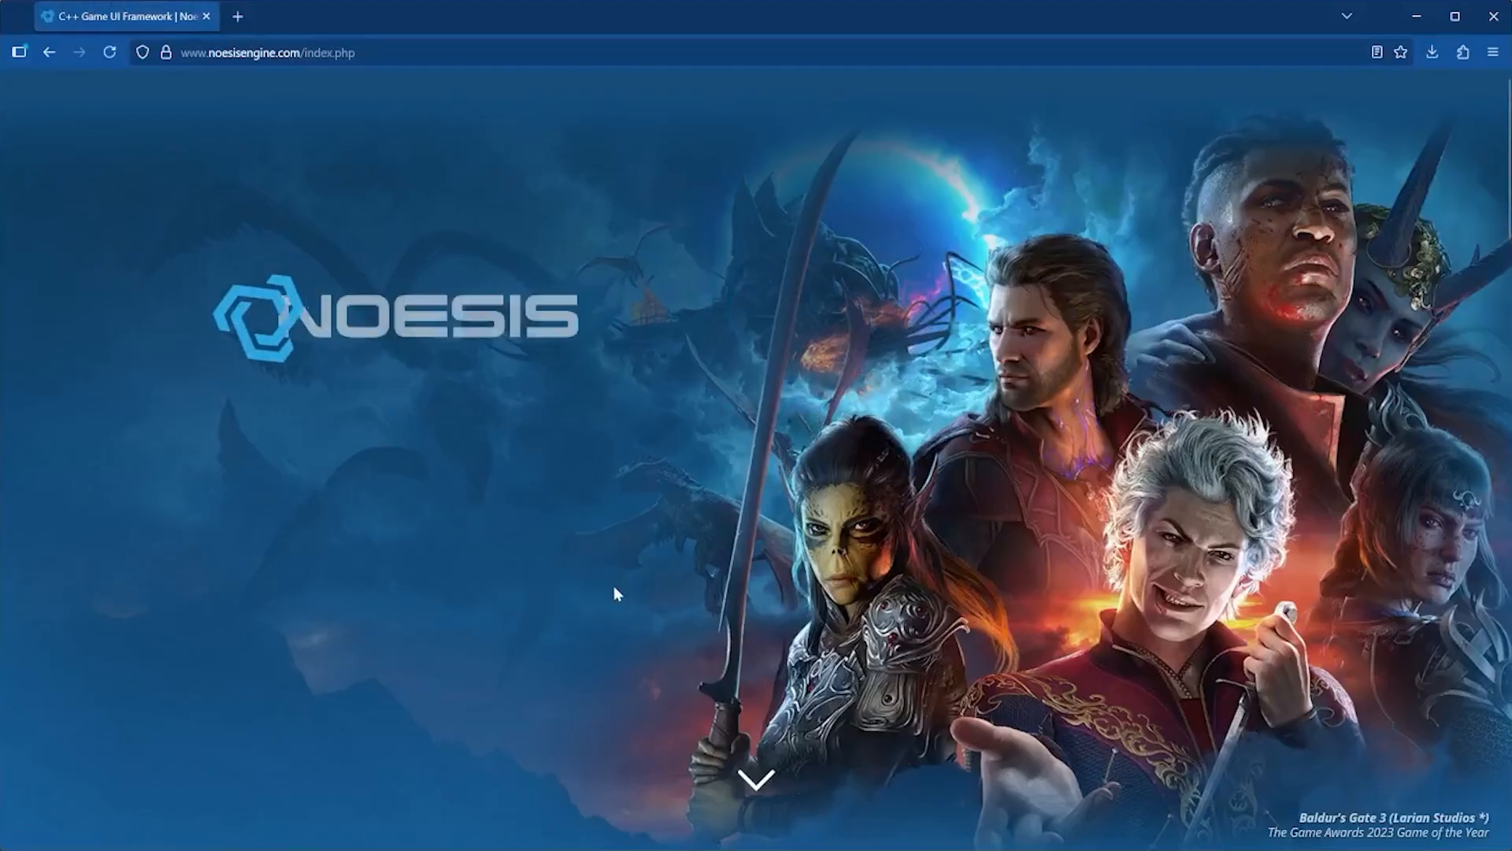
Step: In the browser, find the Studio Download thread in the Noesis Studio forum and download Noesis Studio Beta
left_click(898, 104)
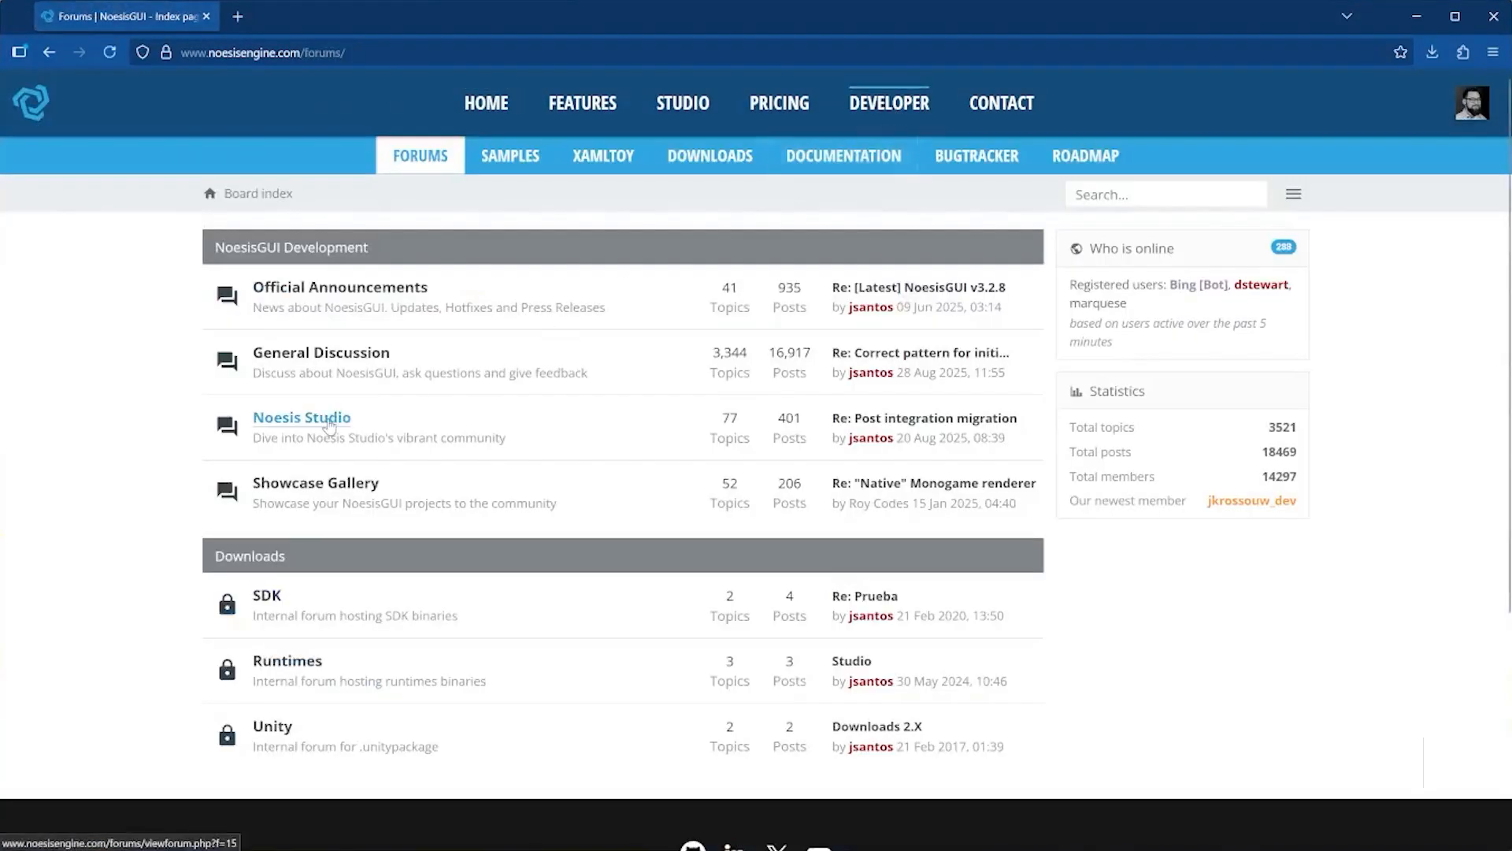
left_click(304, 418)
left_click(389, 391)
scroll(388, 395, "down", 5)
scroll(392, 396, "down", 3)
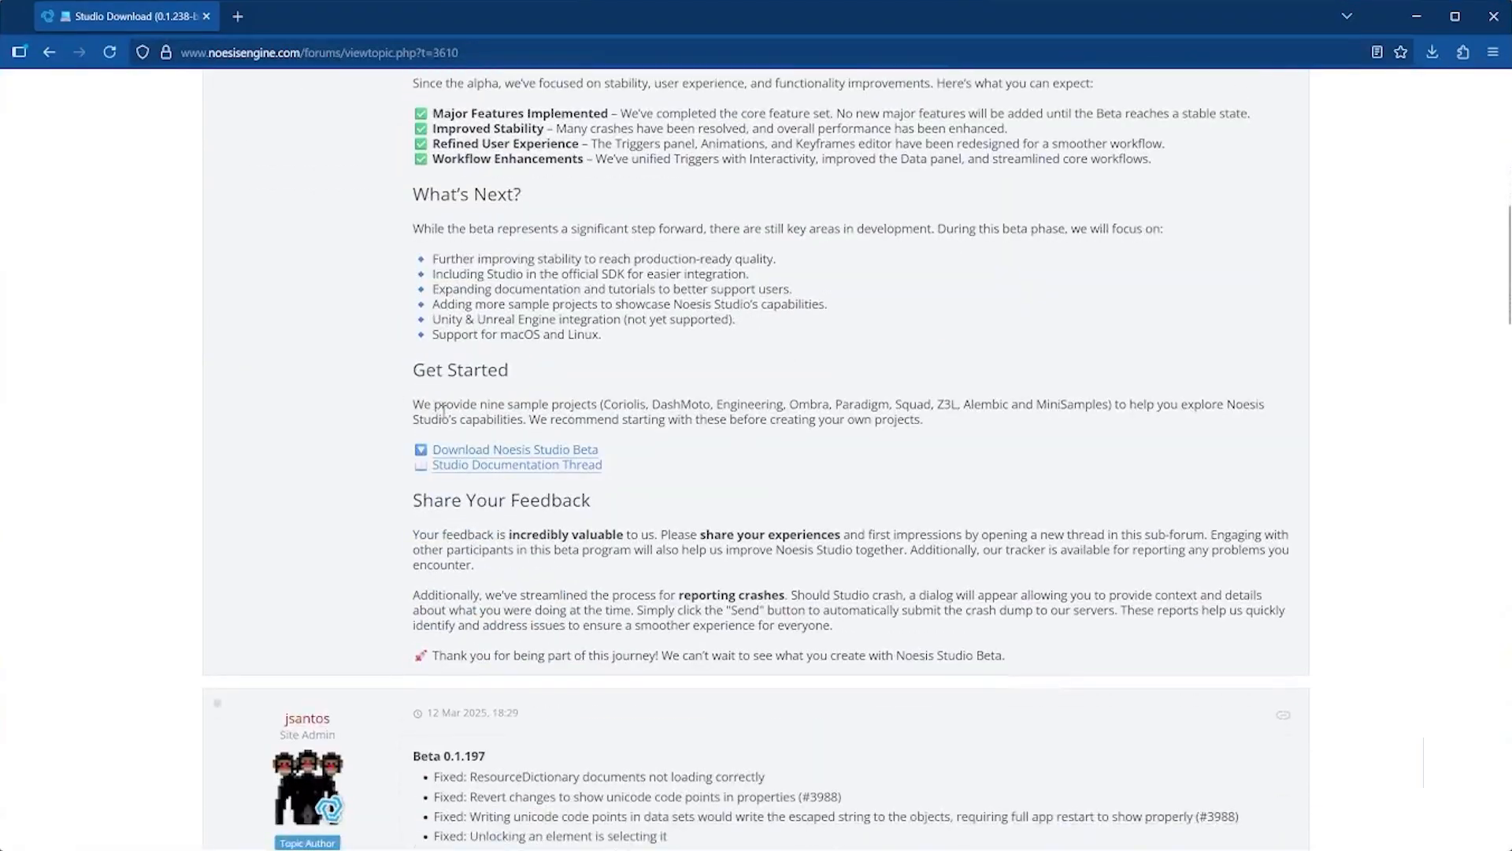
left_click(484, 452)
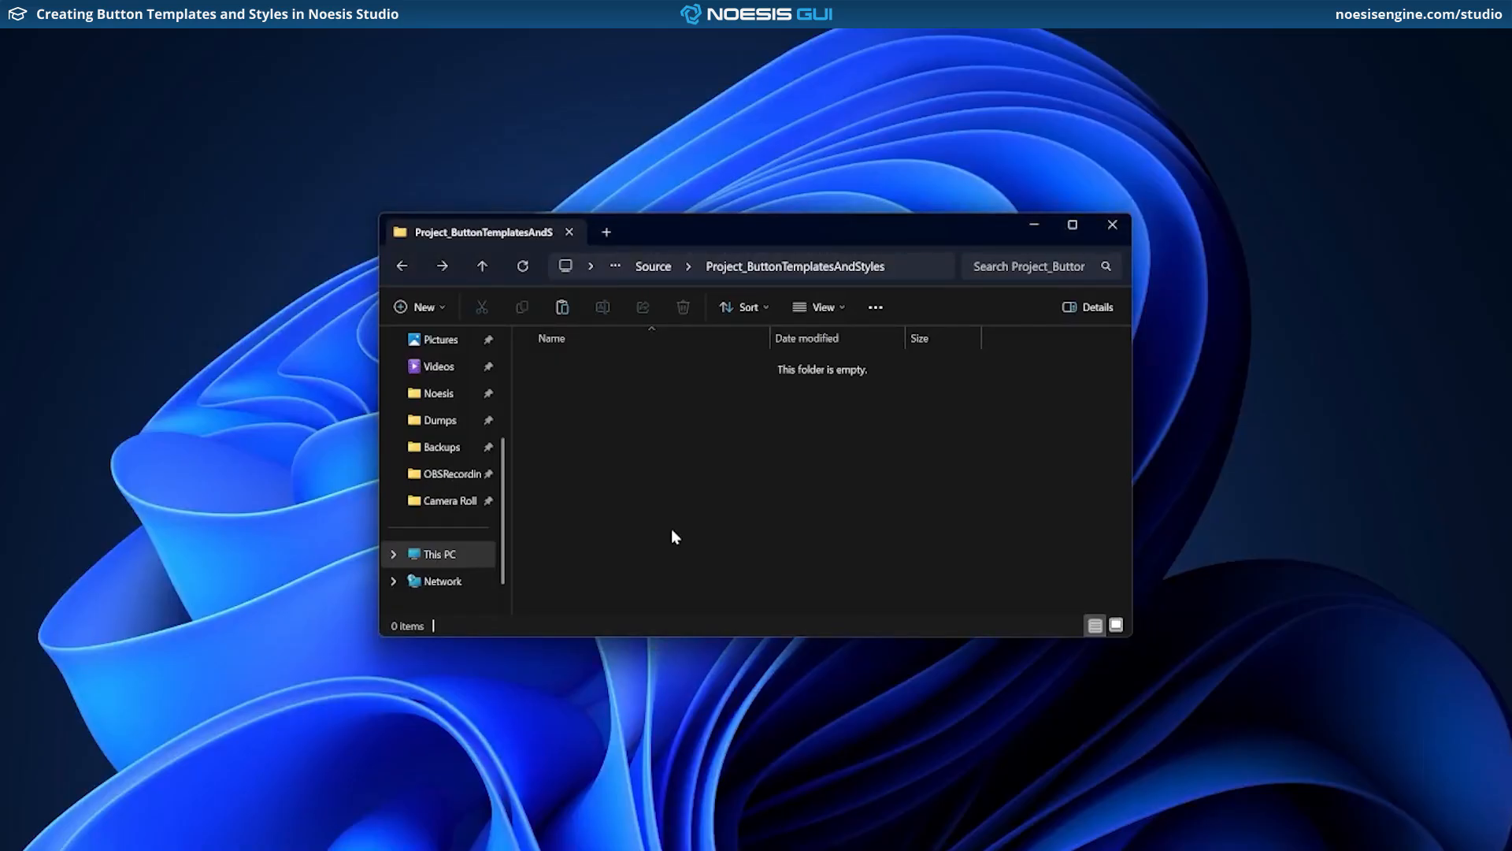
Step: Create a folder named ButtonTemplatesAndStyles inside Project_ButtonTemplatesAndStyles in File Explorer
key("ctrl+shift+n")
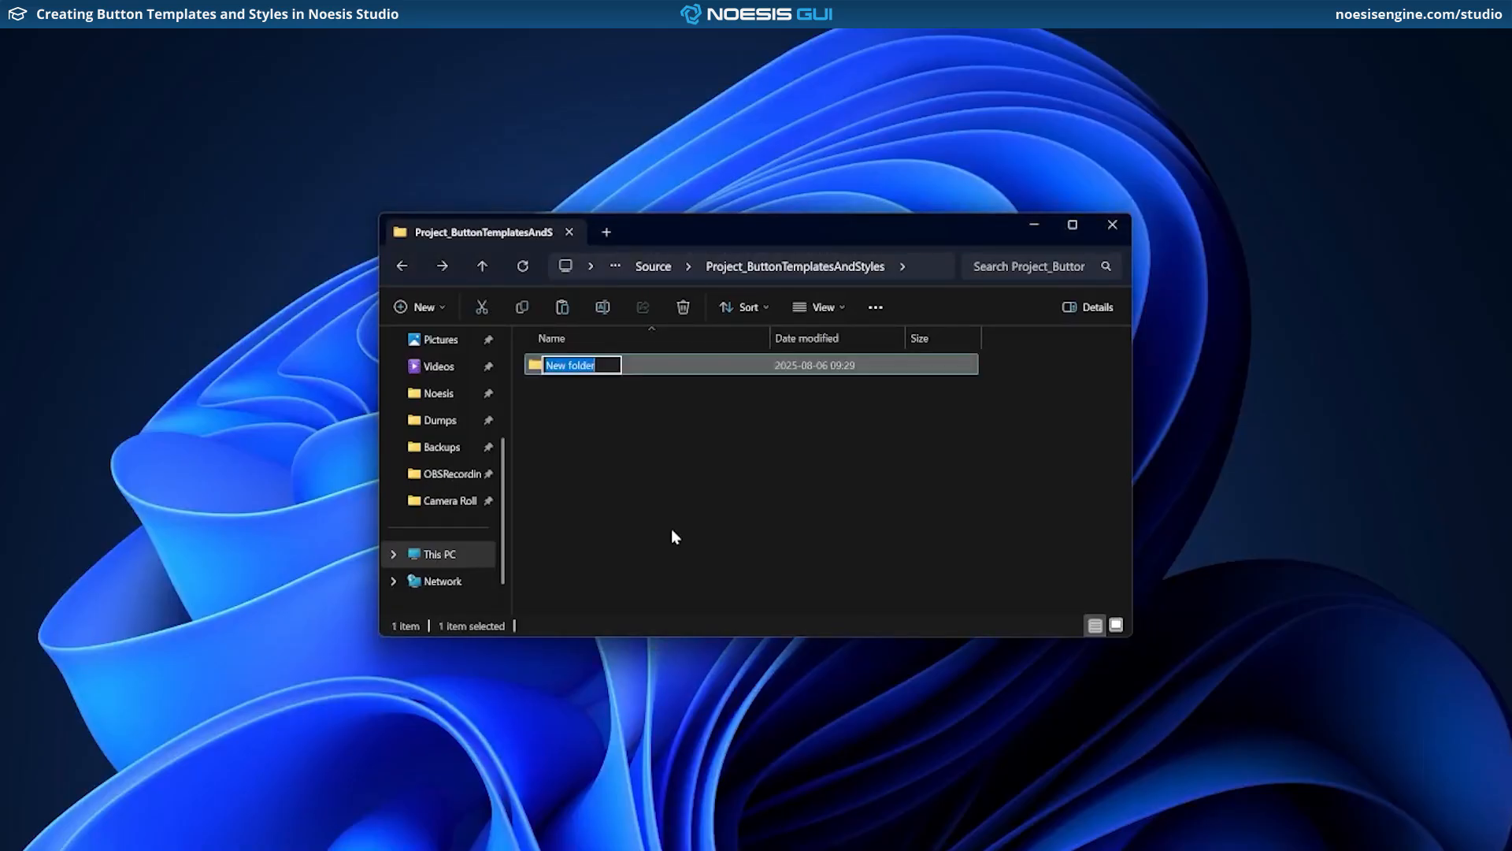
type("B")
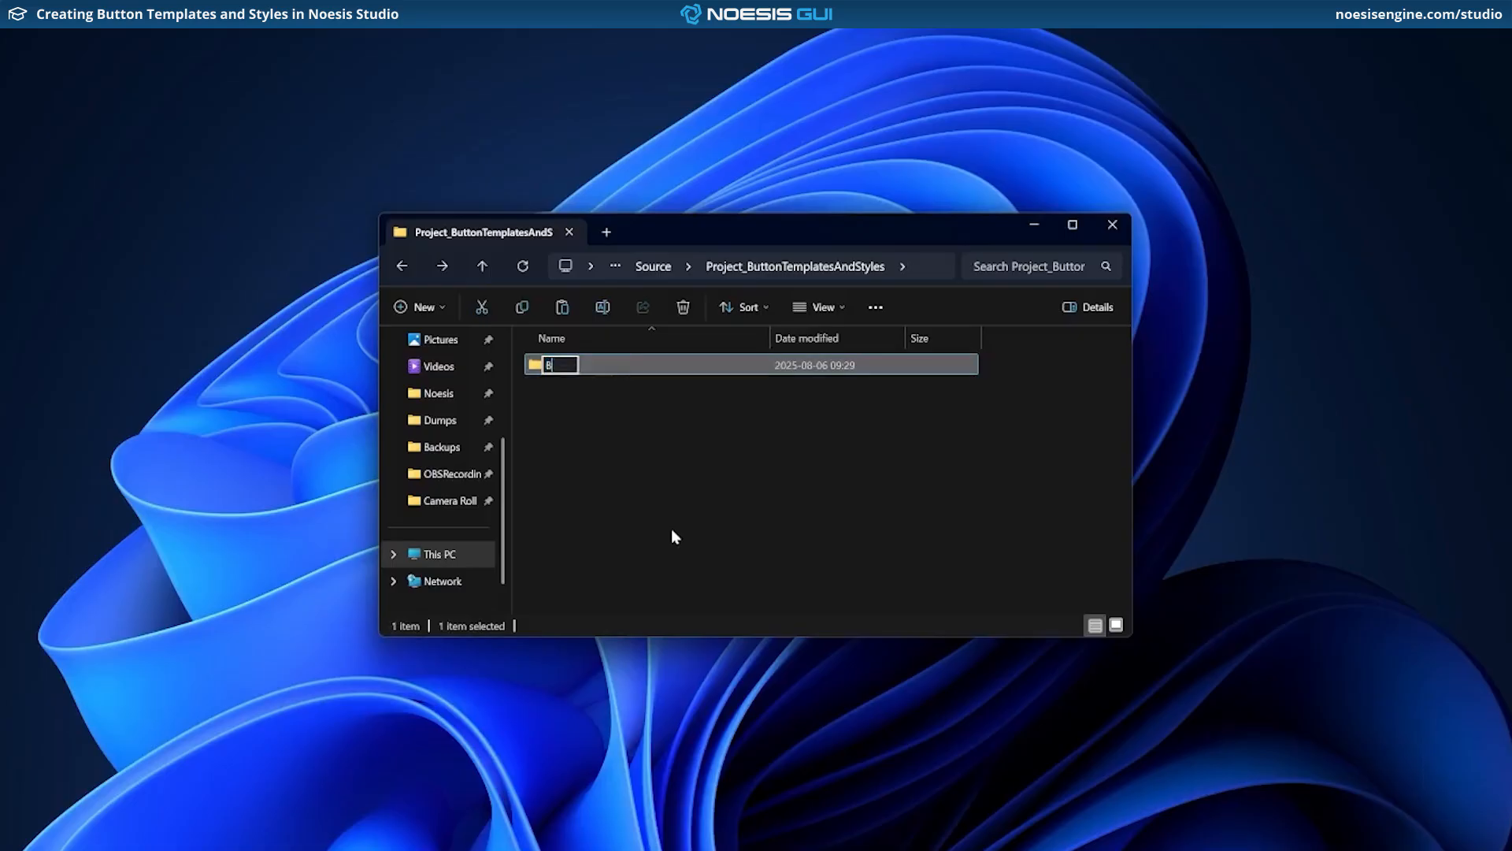
type("uttonTemplatesAndStyles")
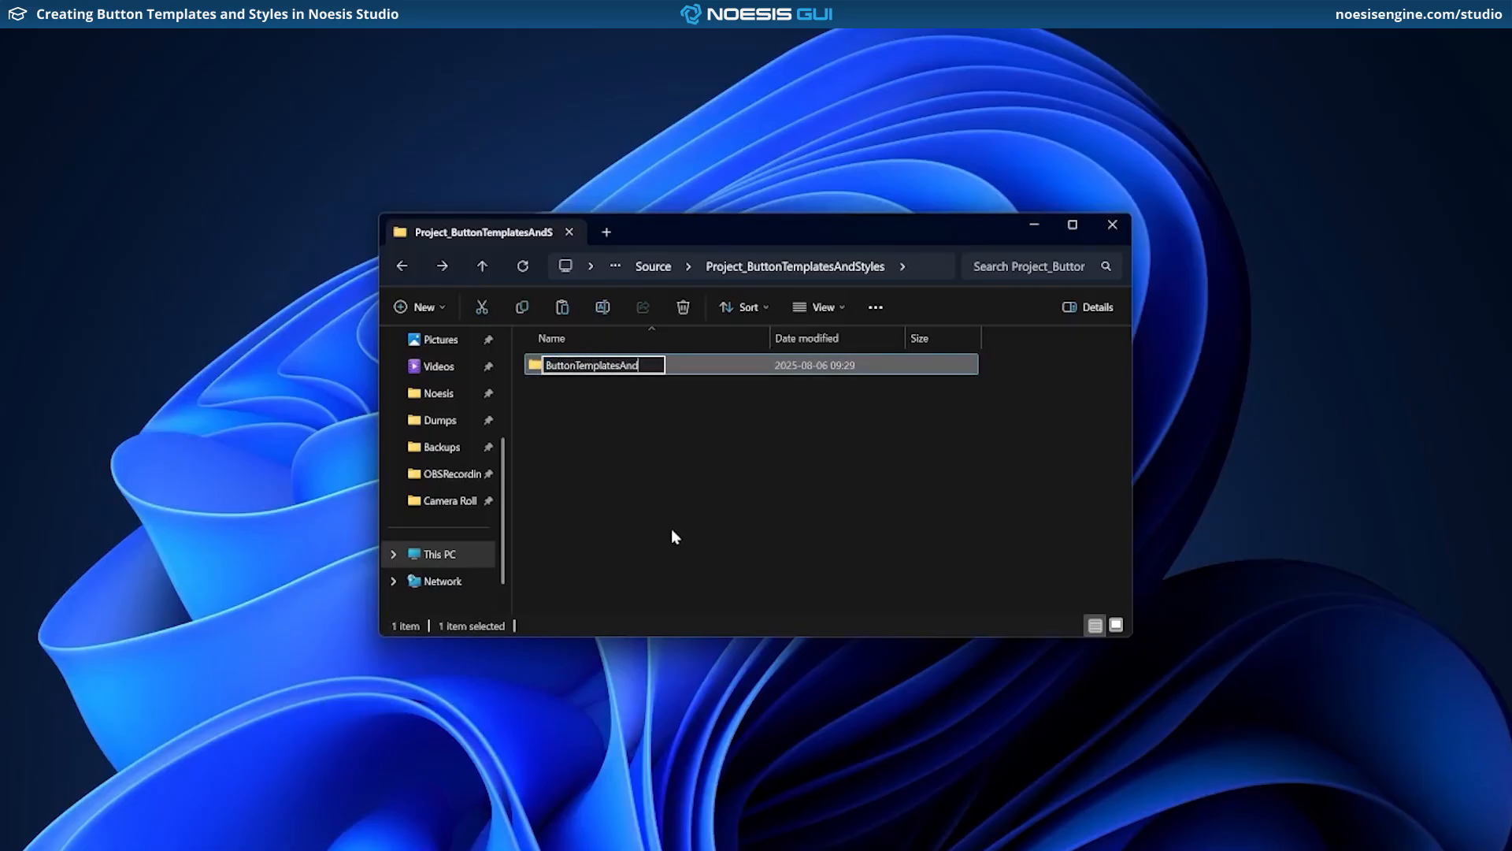
key("Return")
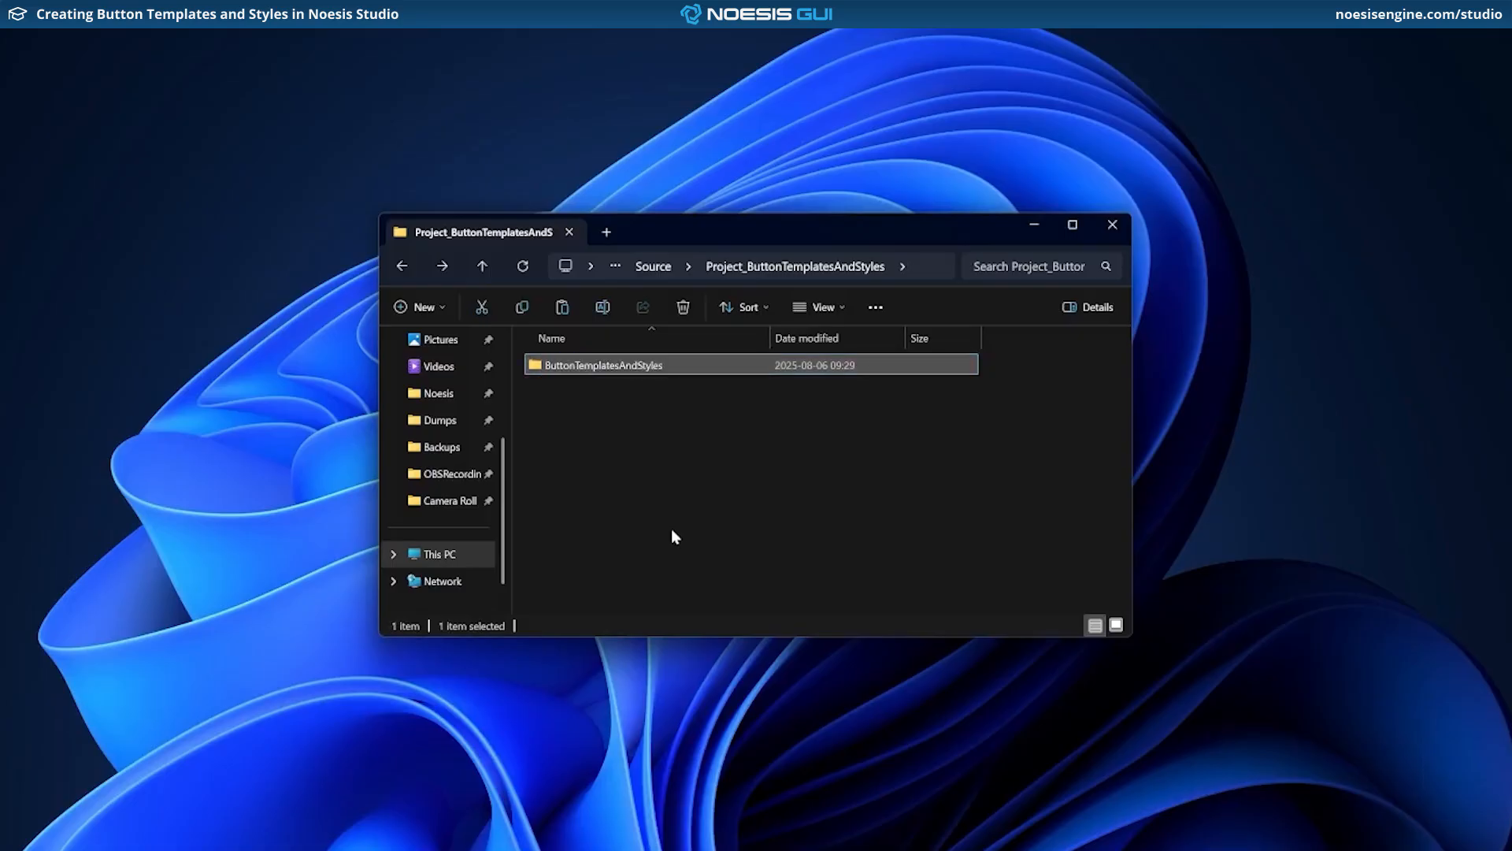
Step: Create an Assets folder inside ButtonTemplatesAndStyles and paste Bitmap_Image_Cyber.png and Bitmap_Pattern_Jungle.png into it
double_click(644, 365)
key("ctrl+shift+n")
type("Assets")
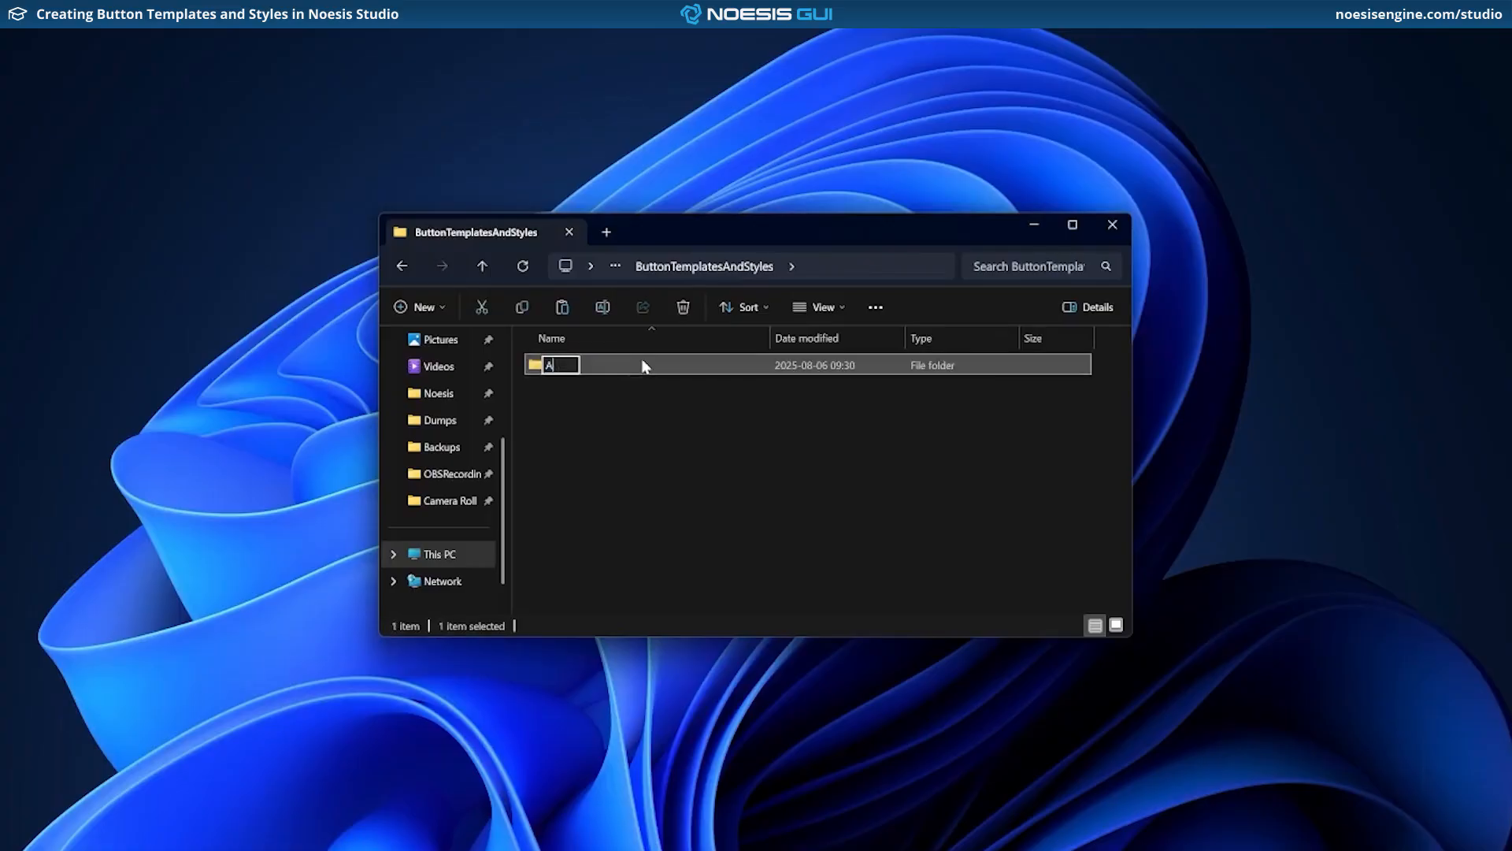
key("Return")
double_click(645, 366)
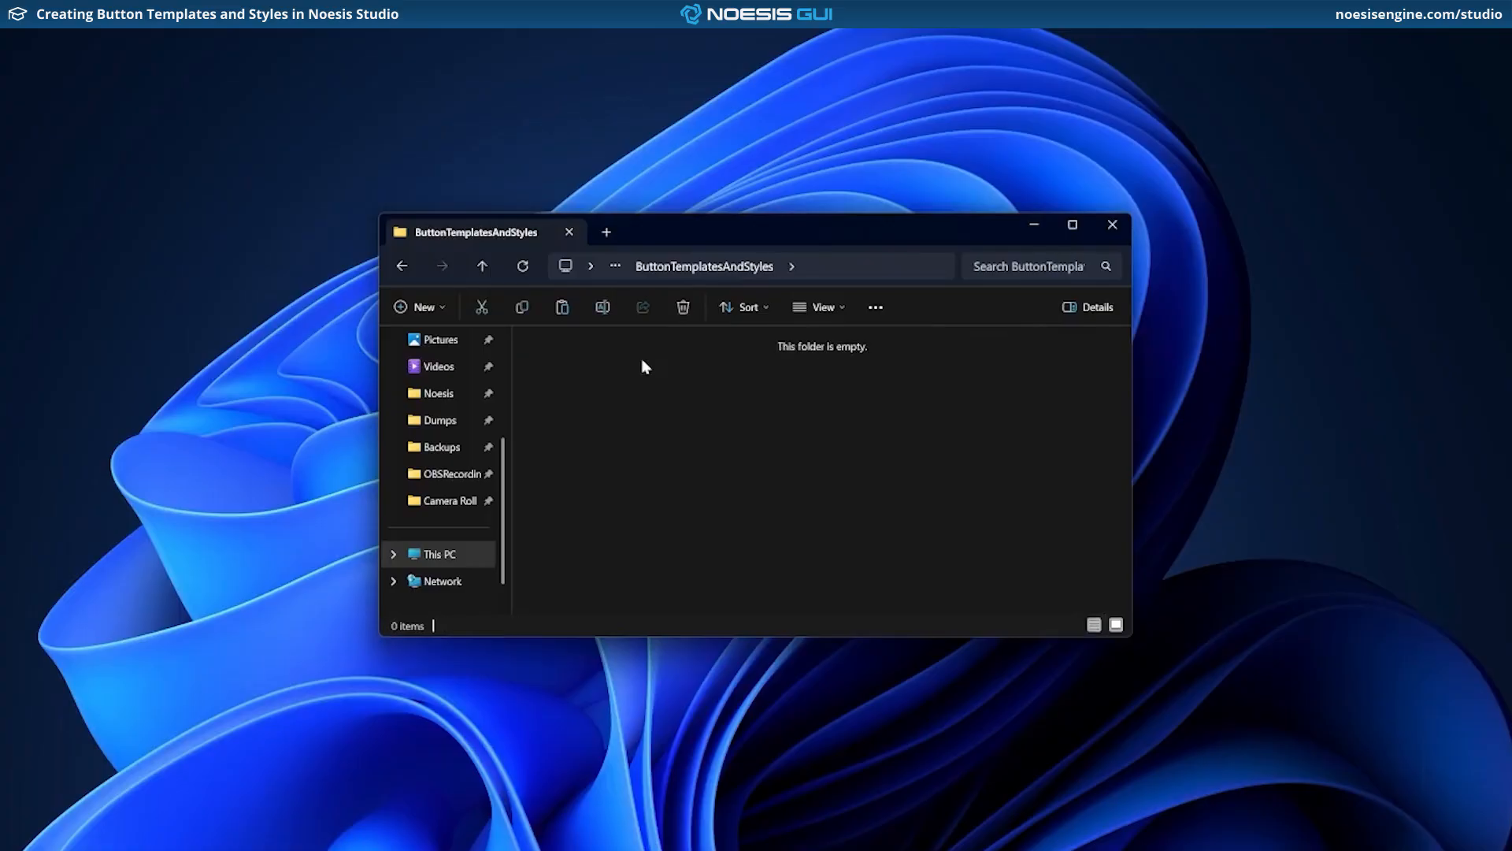
key("ctrl+v")
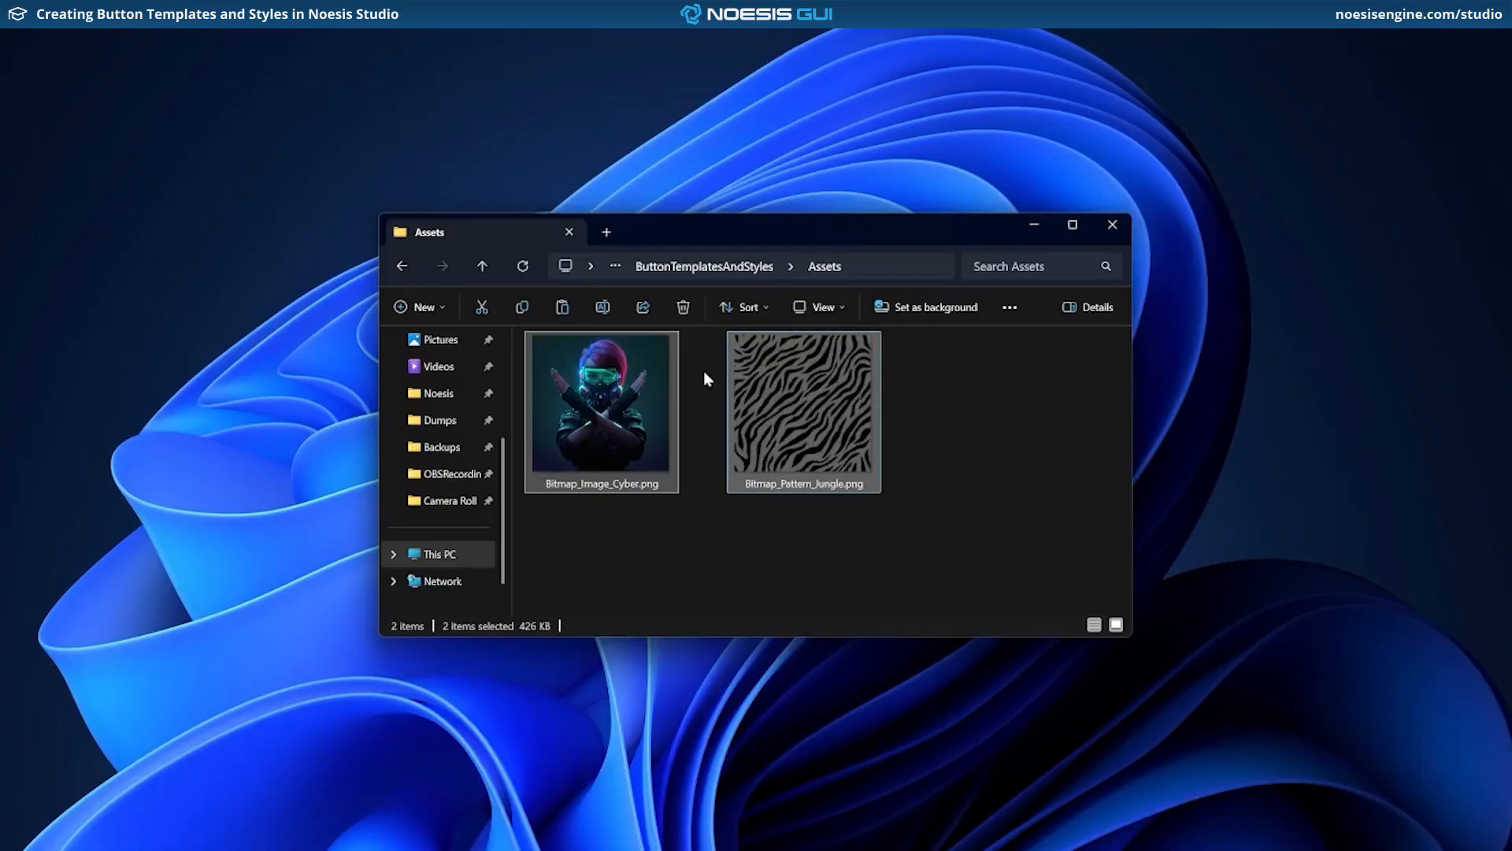
Step: Switch to Noesis Studio and create a new project named ButtonTemplatesAndStyles in the ButtonTemplatesAndStyles folder
left_click(681, 848)
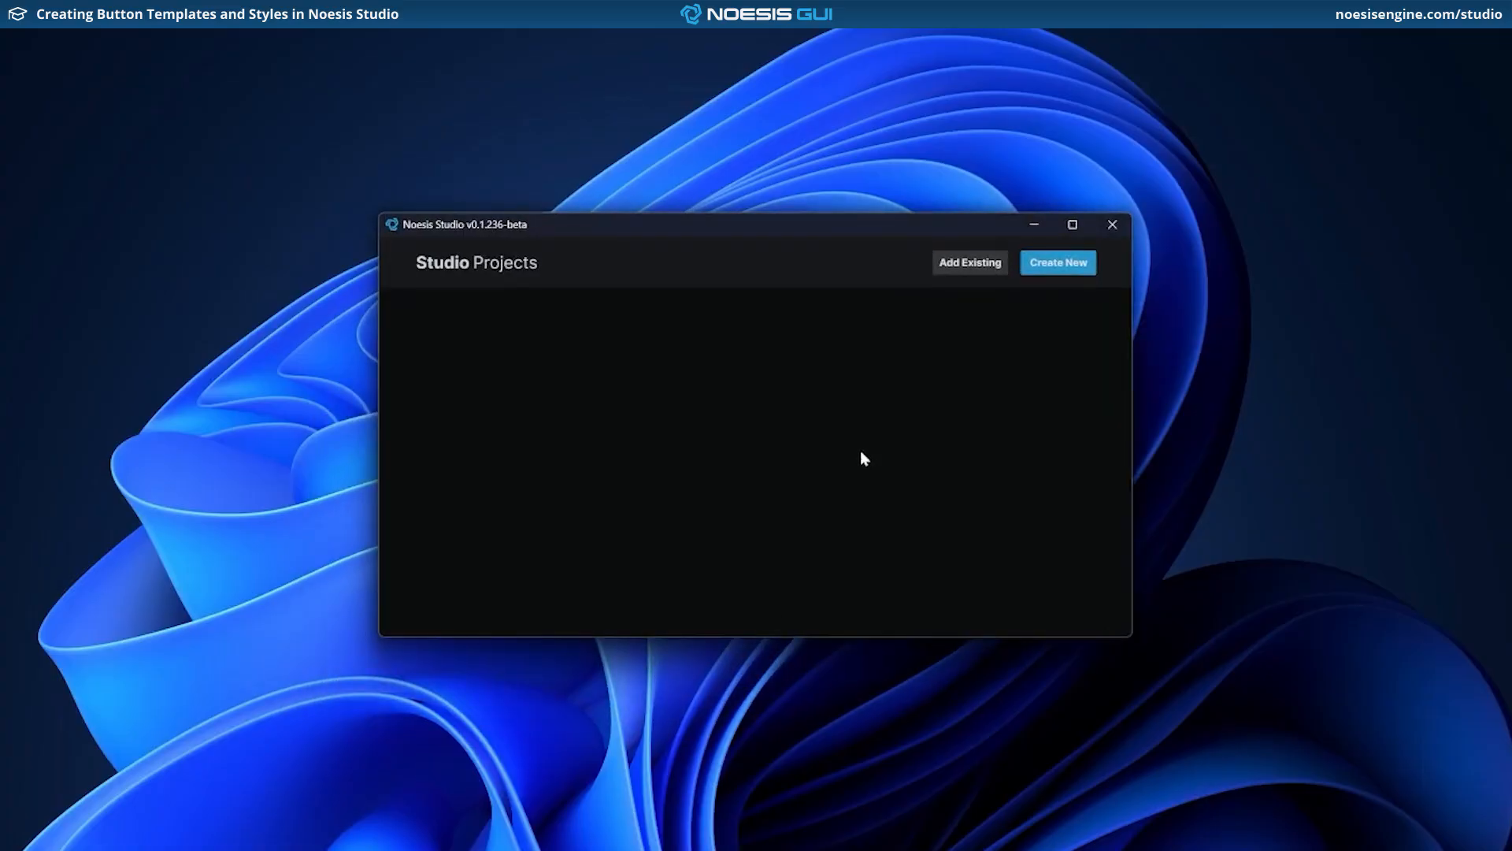
left_click(1063, 267)
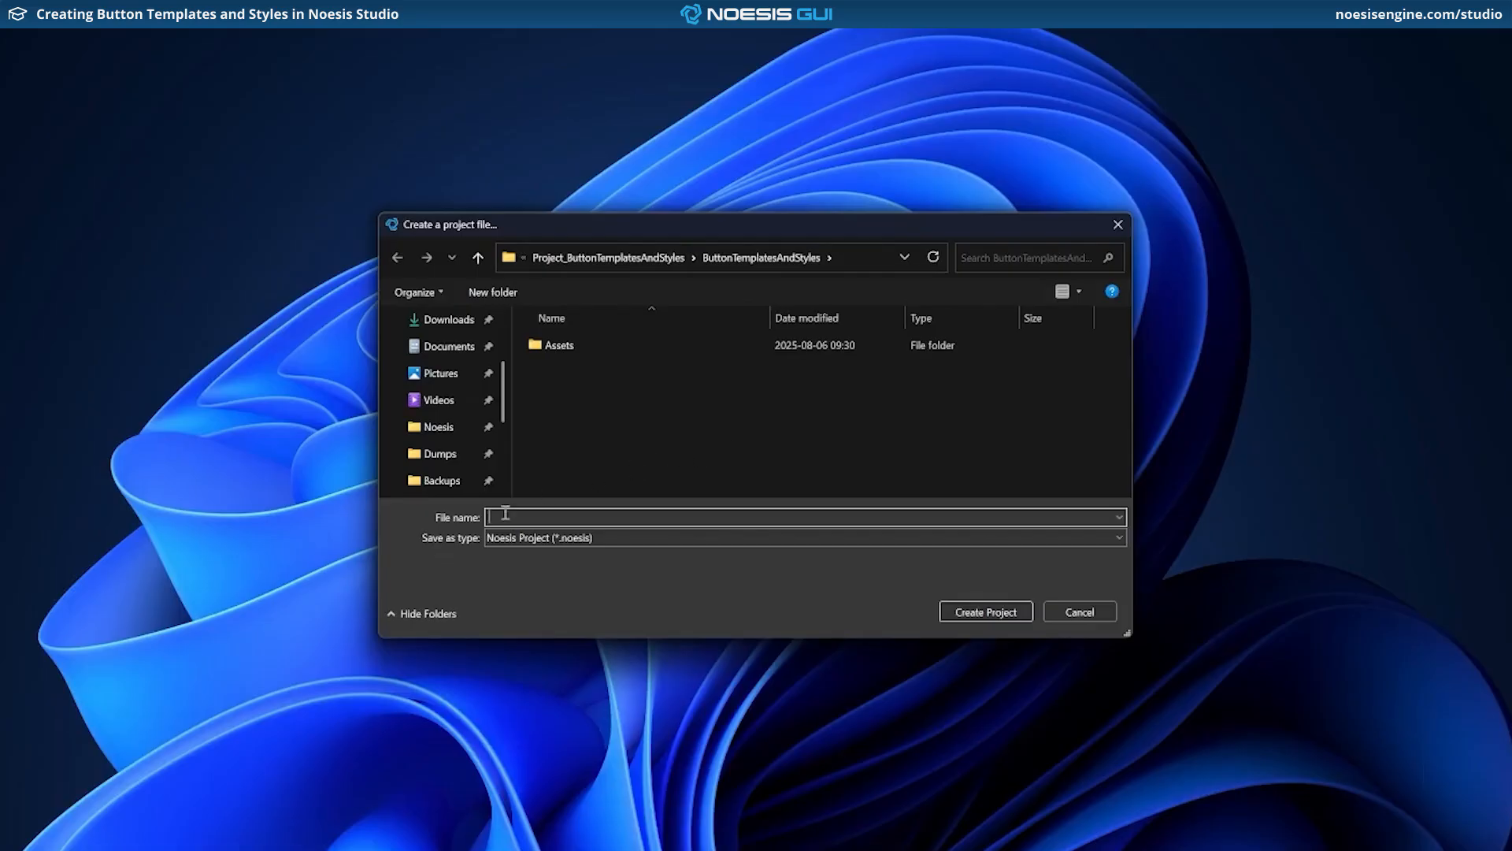
type("ButtonTemplatesAndStyles")
left_click(981, 614)
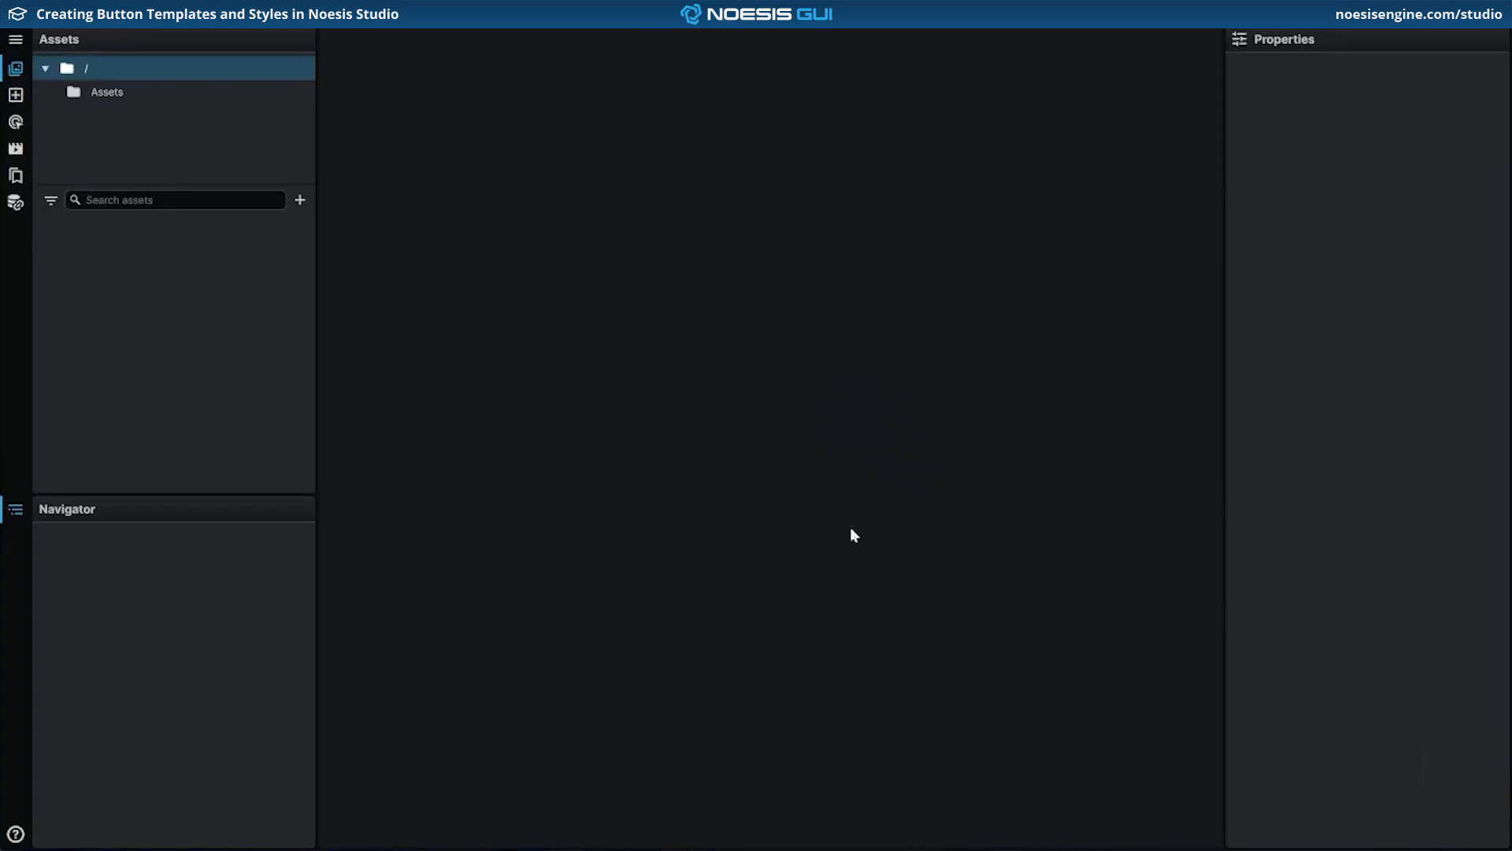
Step: Preview Bitmap_Image_Cyber.png and Bitmap_Pattern_Jungle.png from the Assets folder, and close both previews
left_click(173, 99)
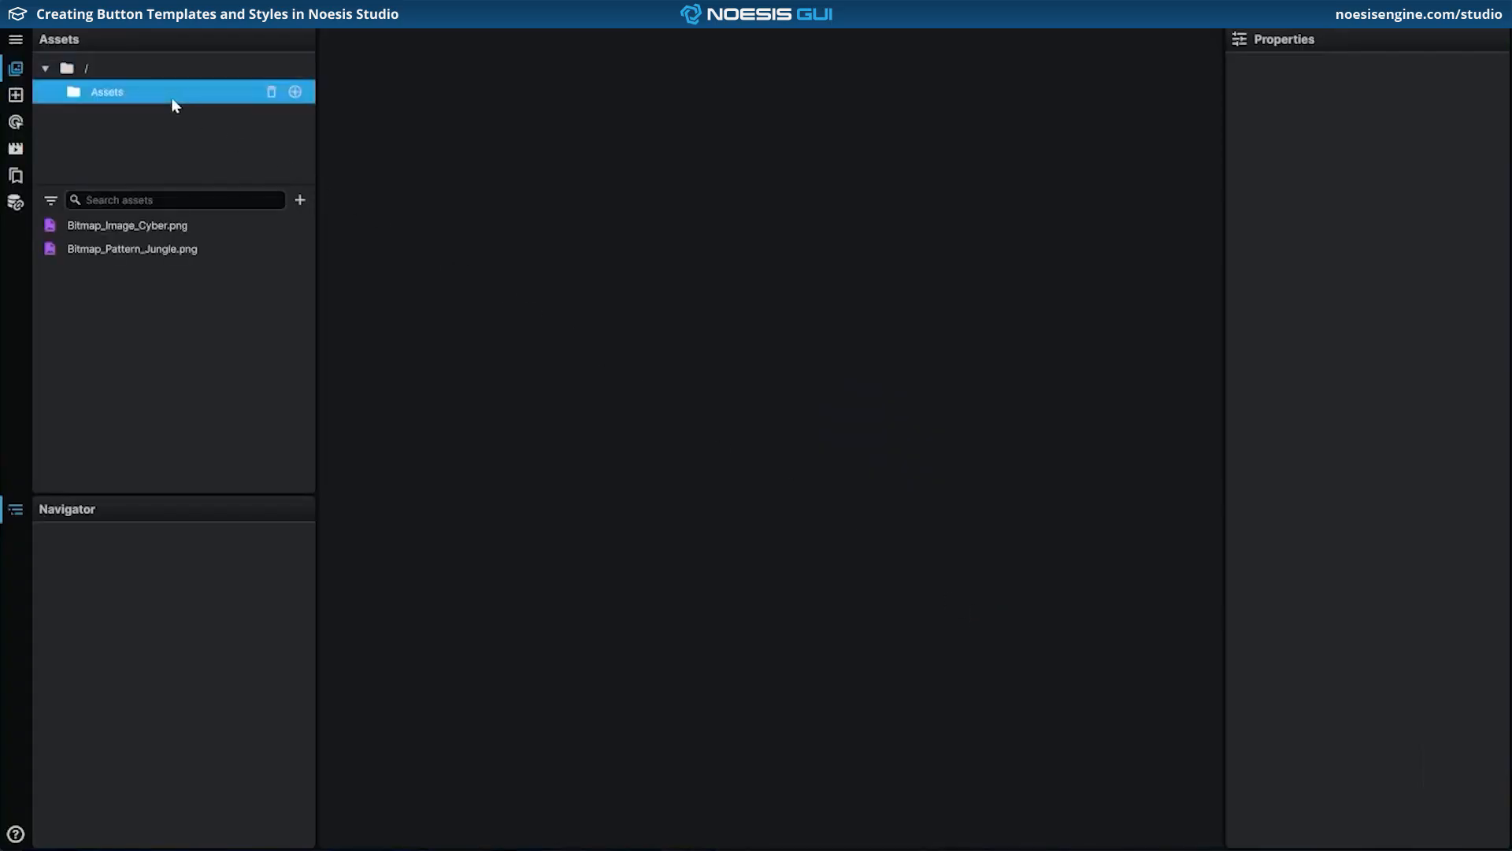
left_click(189, 224)
left_click(192, 248)
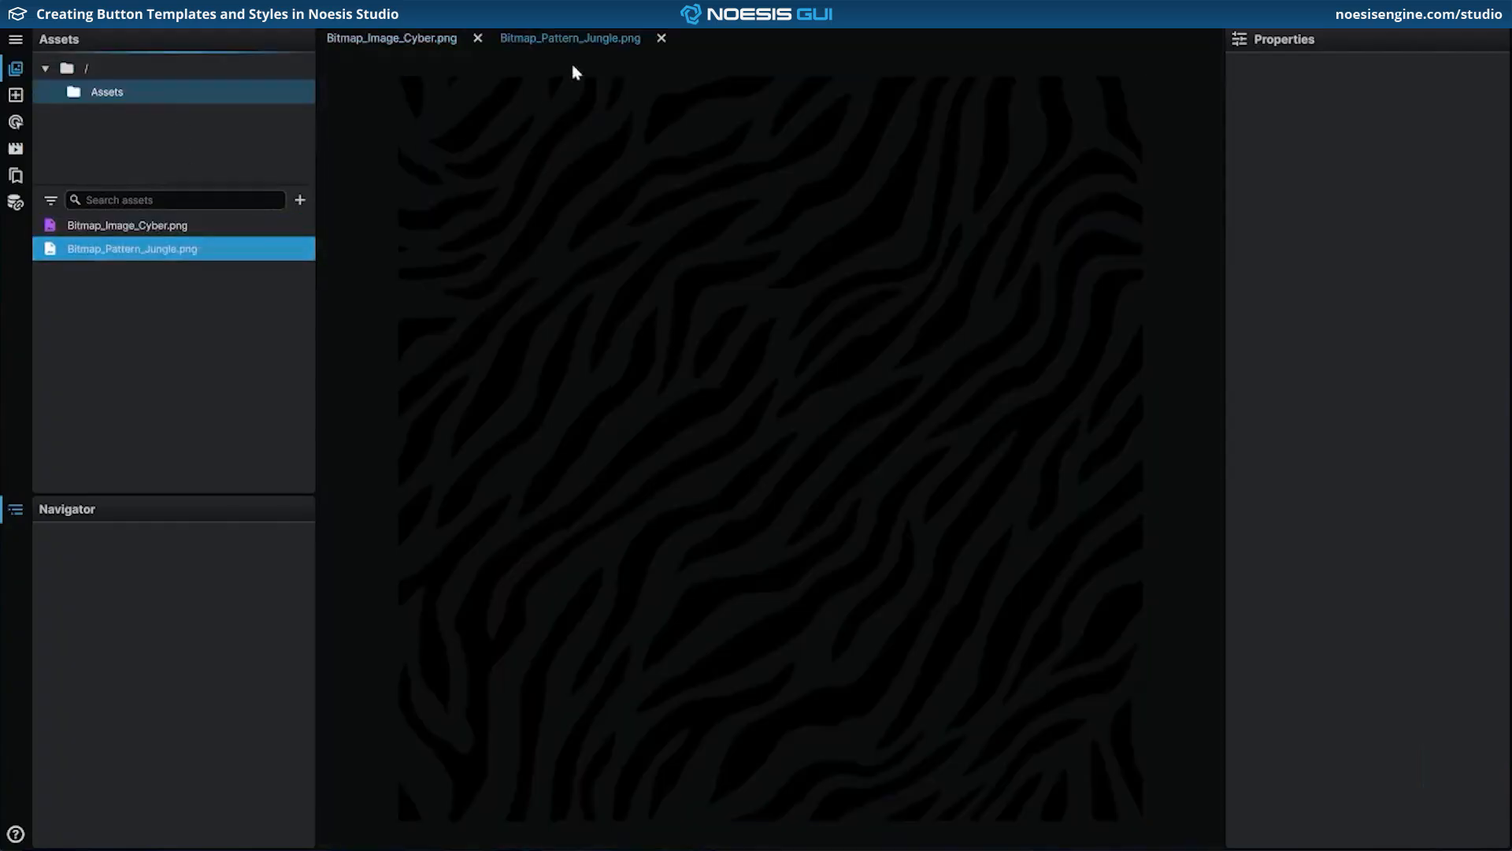
left_click(666, 38)
left_click(479, 38)
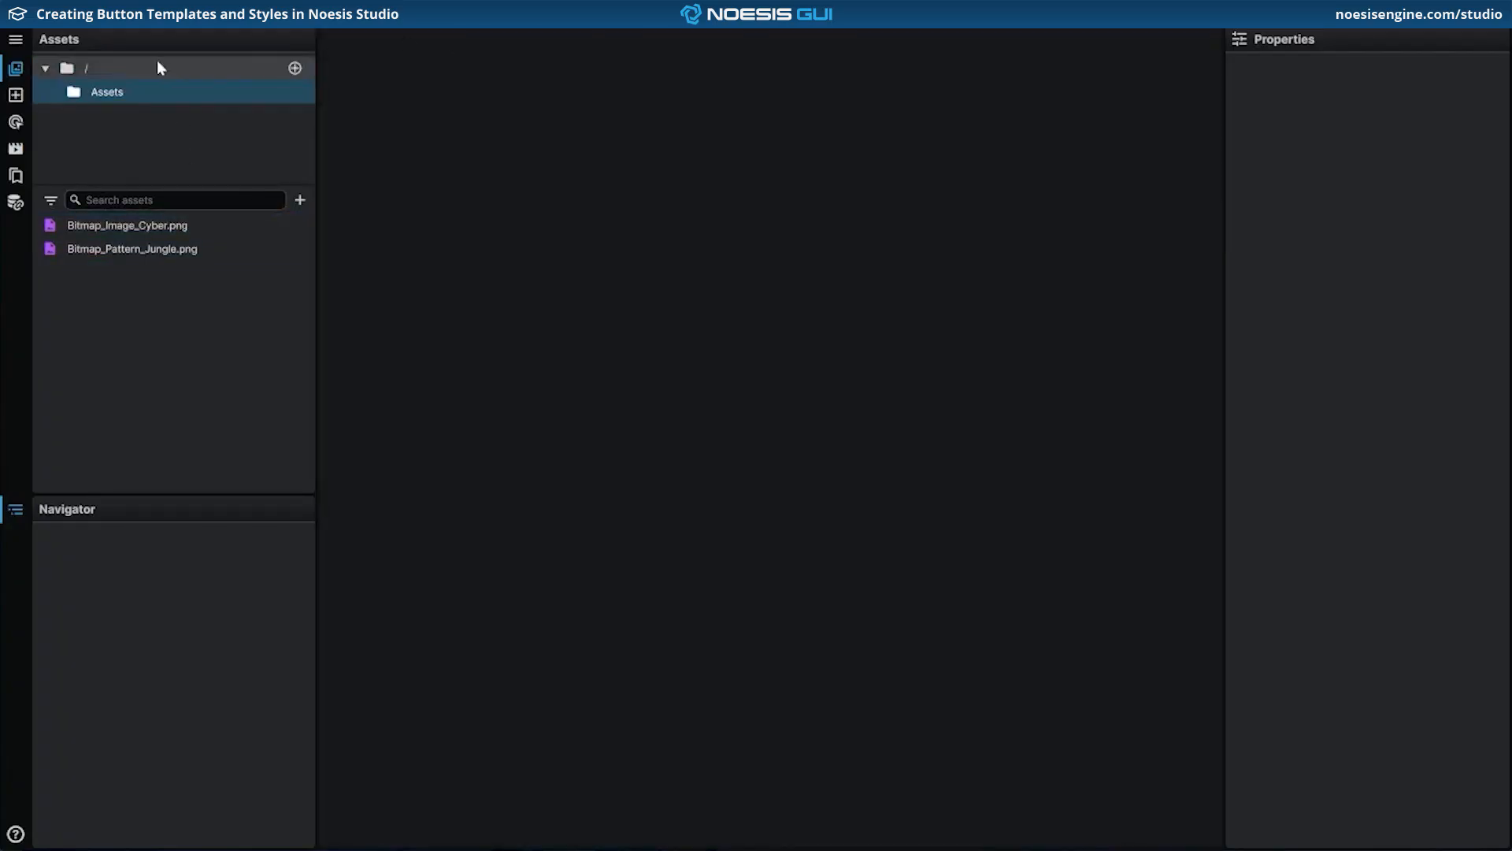
Step: Create a new page in the project's root folder and name it MainPage
left_click(158, 68)
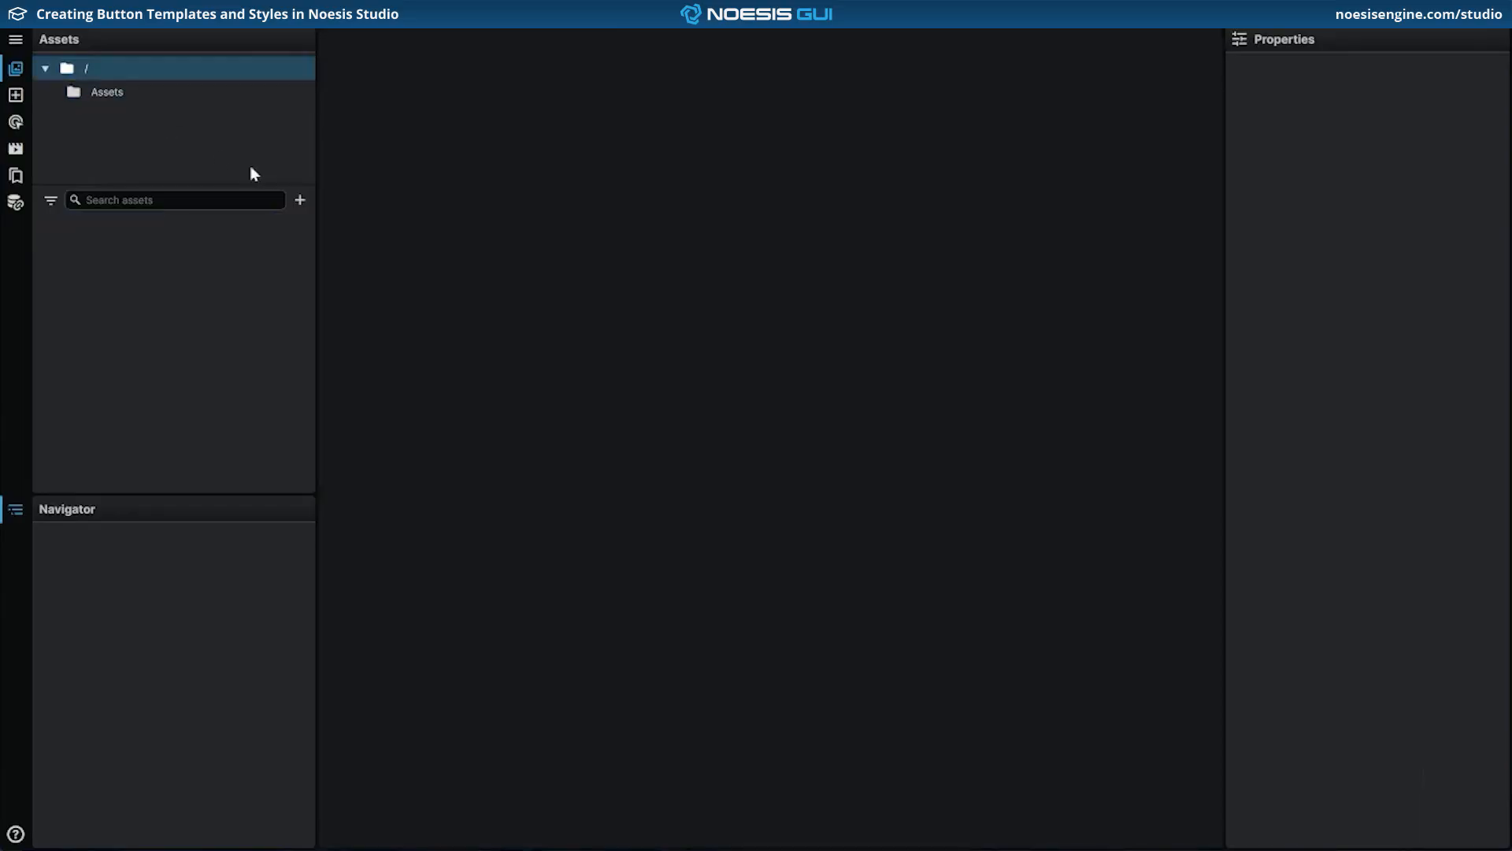
left_click(298, 203)
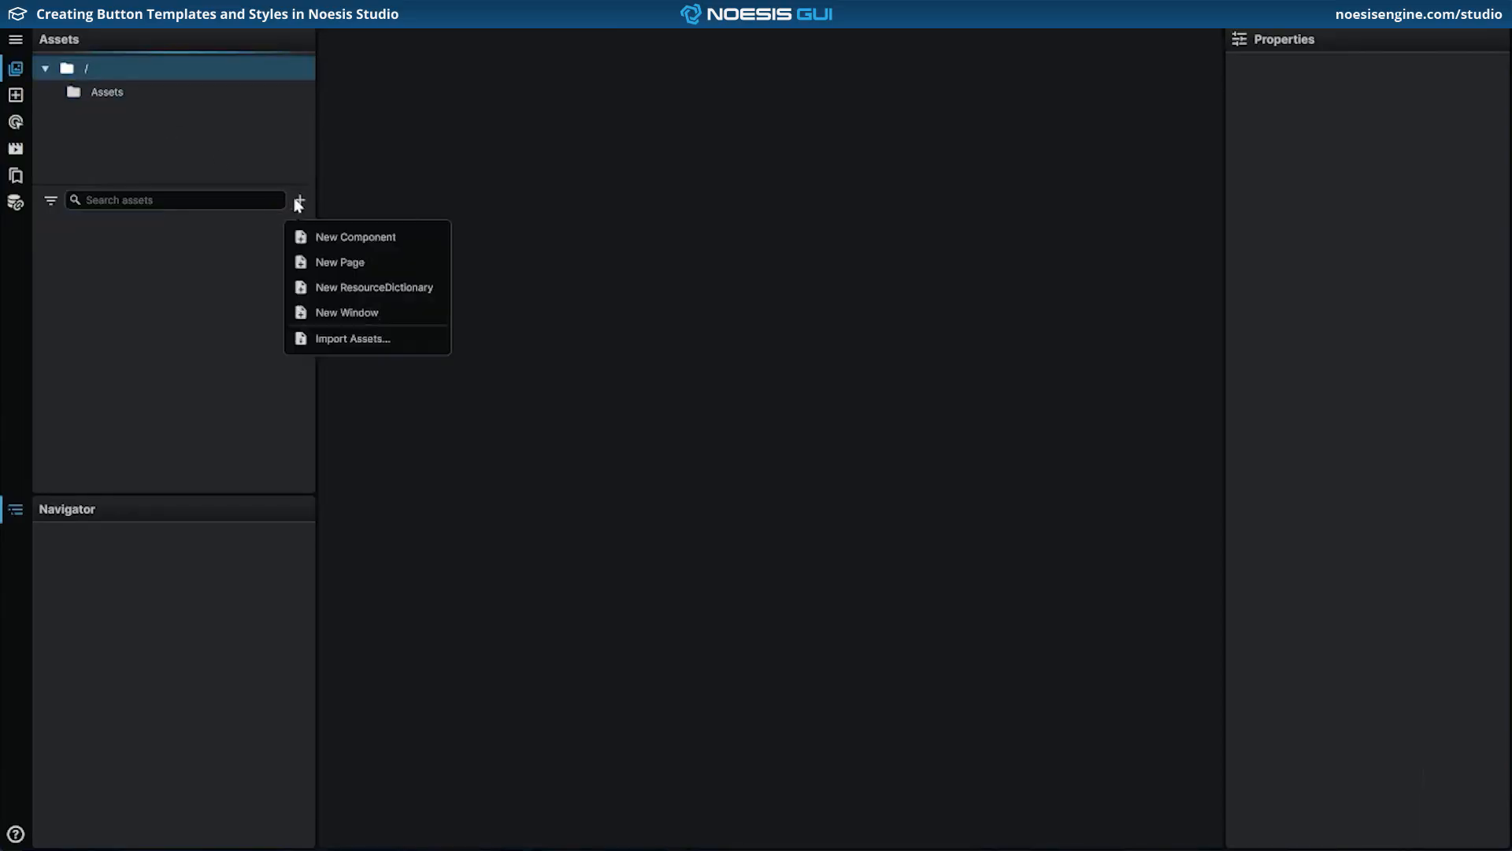
left_click(382, 269)
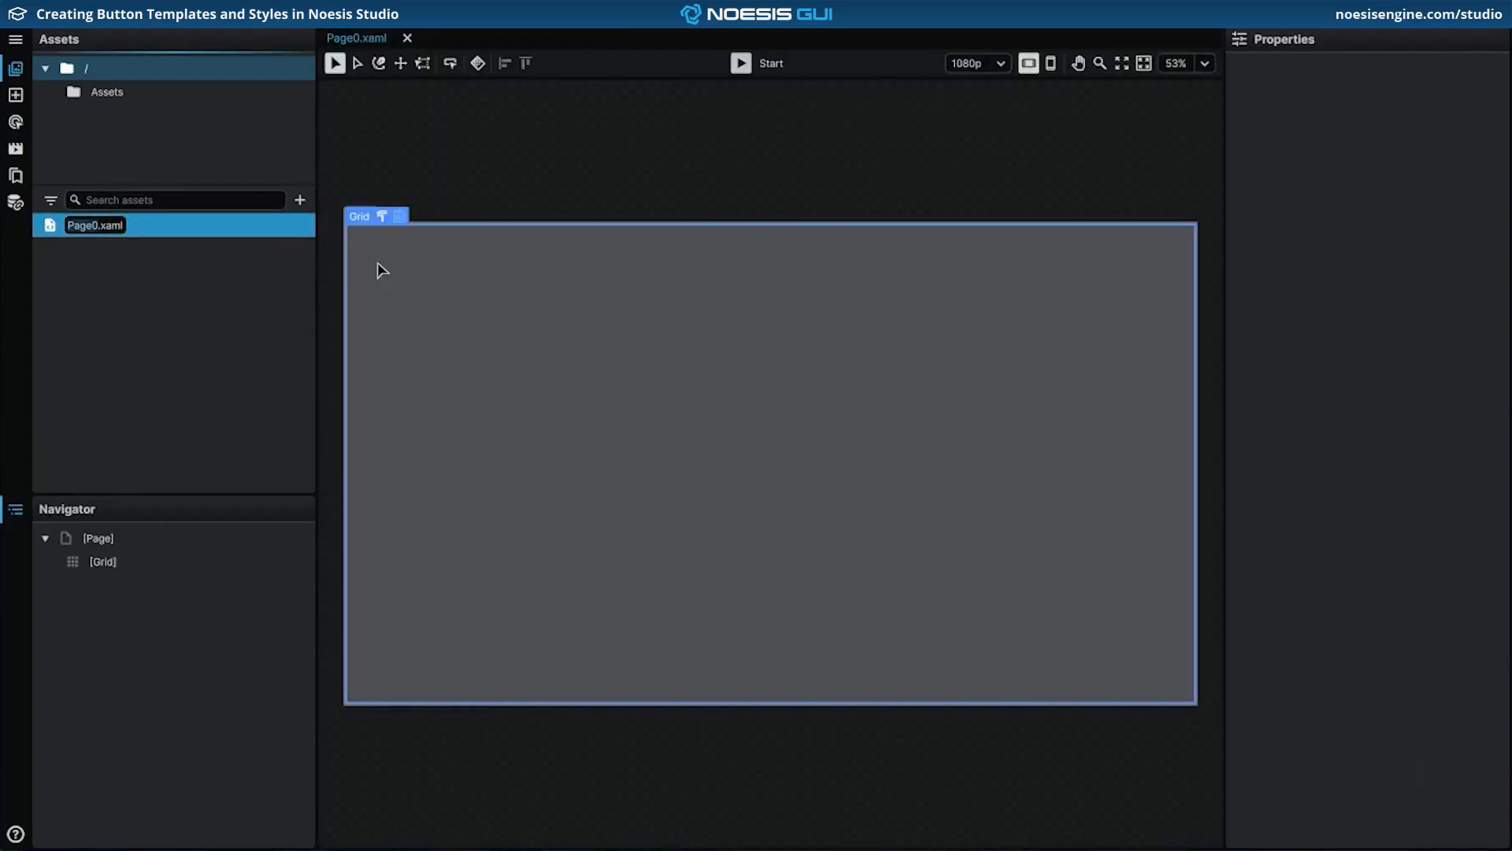
type("M")
type("ainPage")
key("Return")
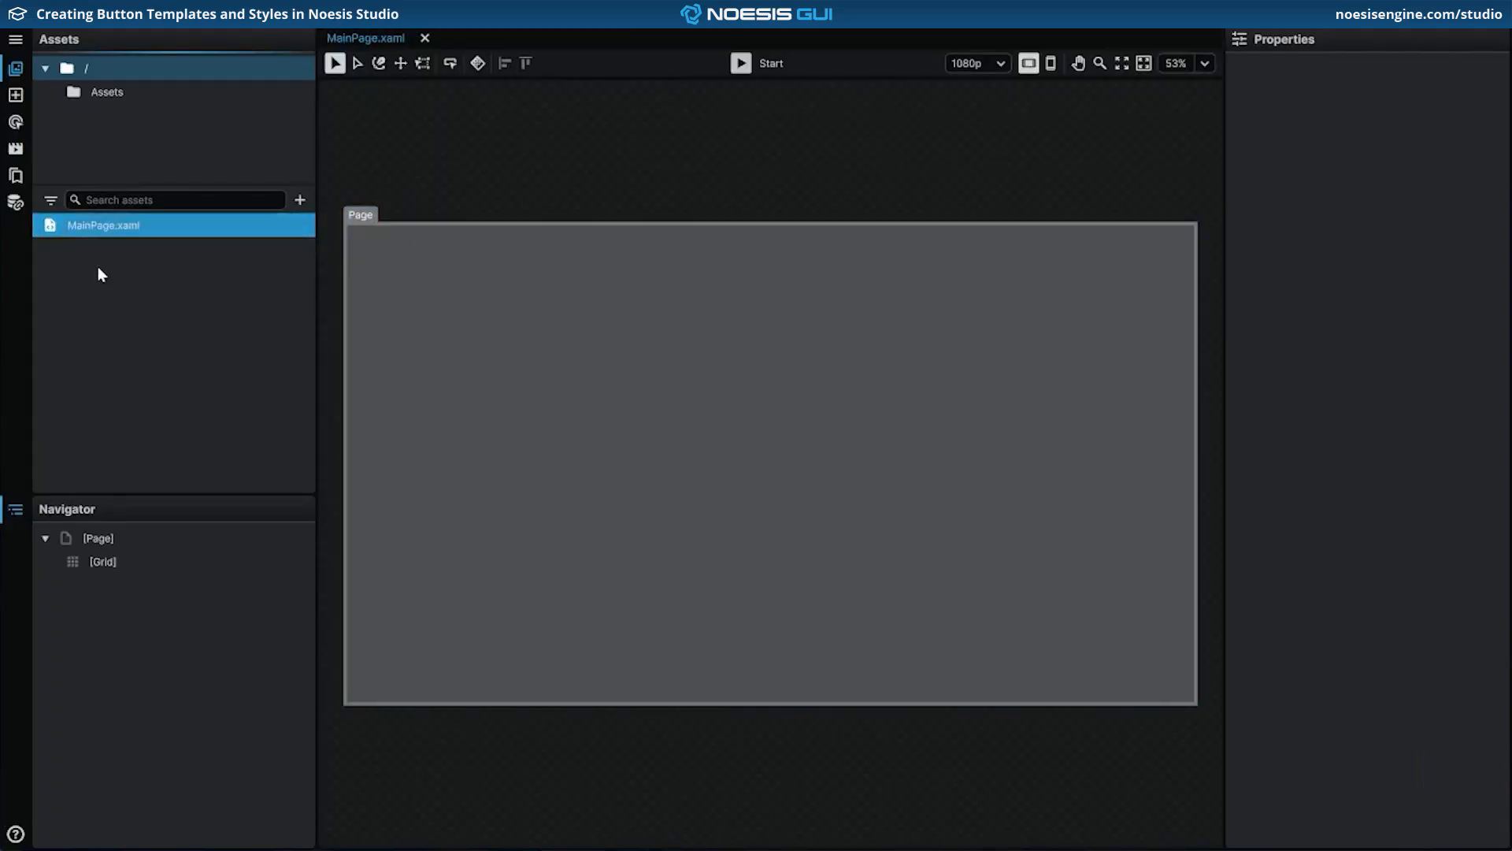
left_click(622, 319)
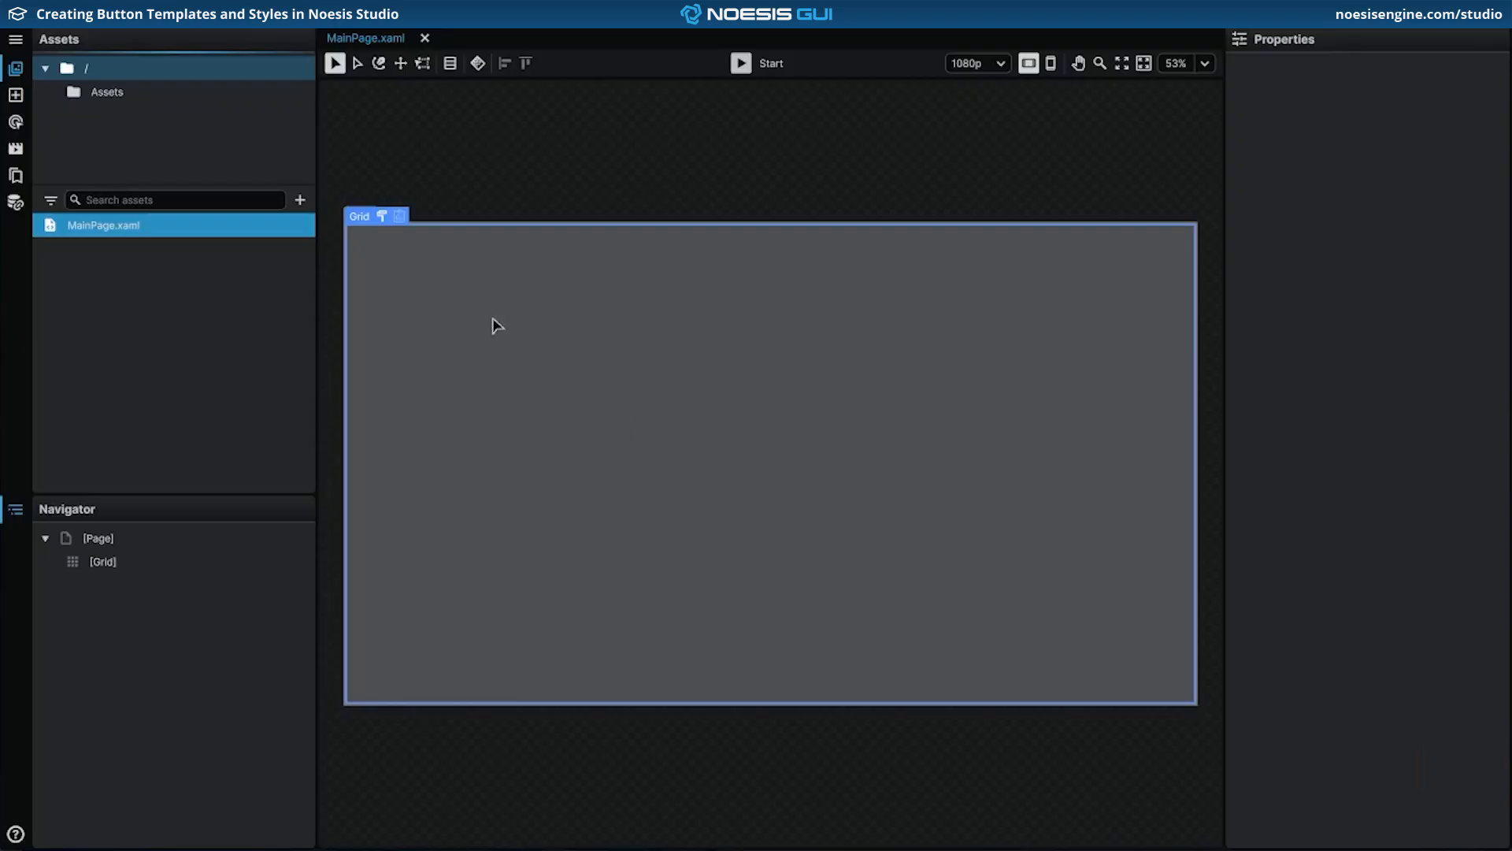
Step: Add a StackPanel inside the page's Grid and keep its orientation set to Vertical
left_click(17, 97)
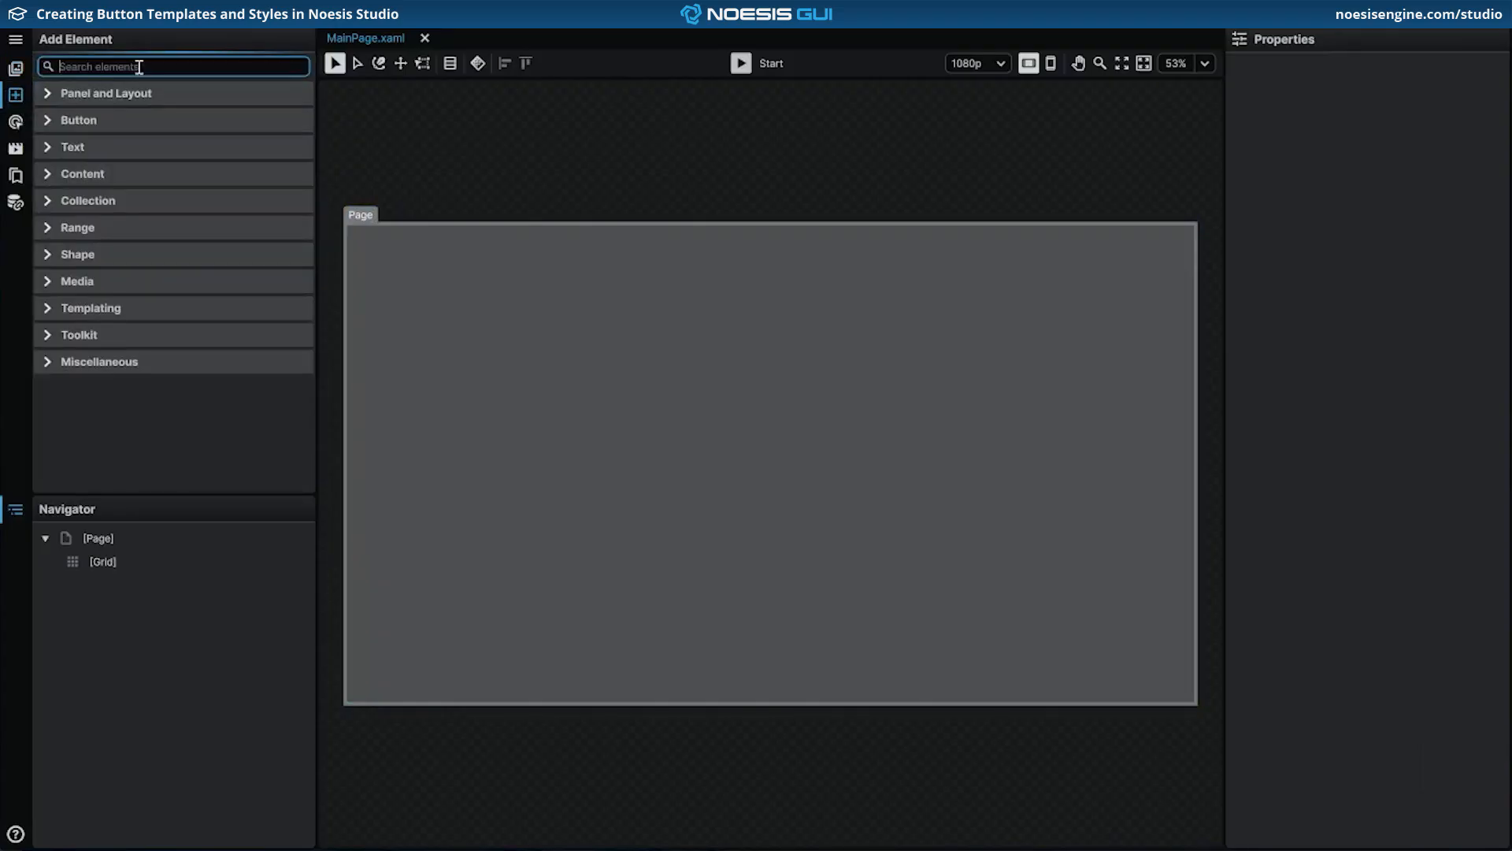
type("stack")
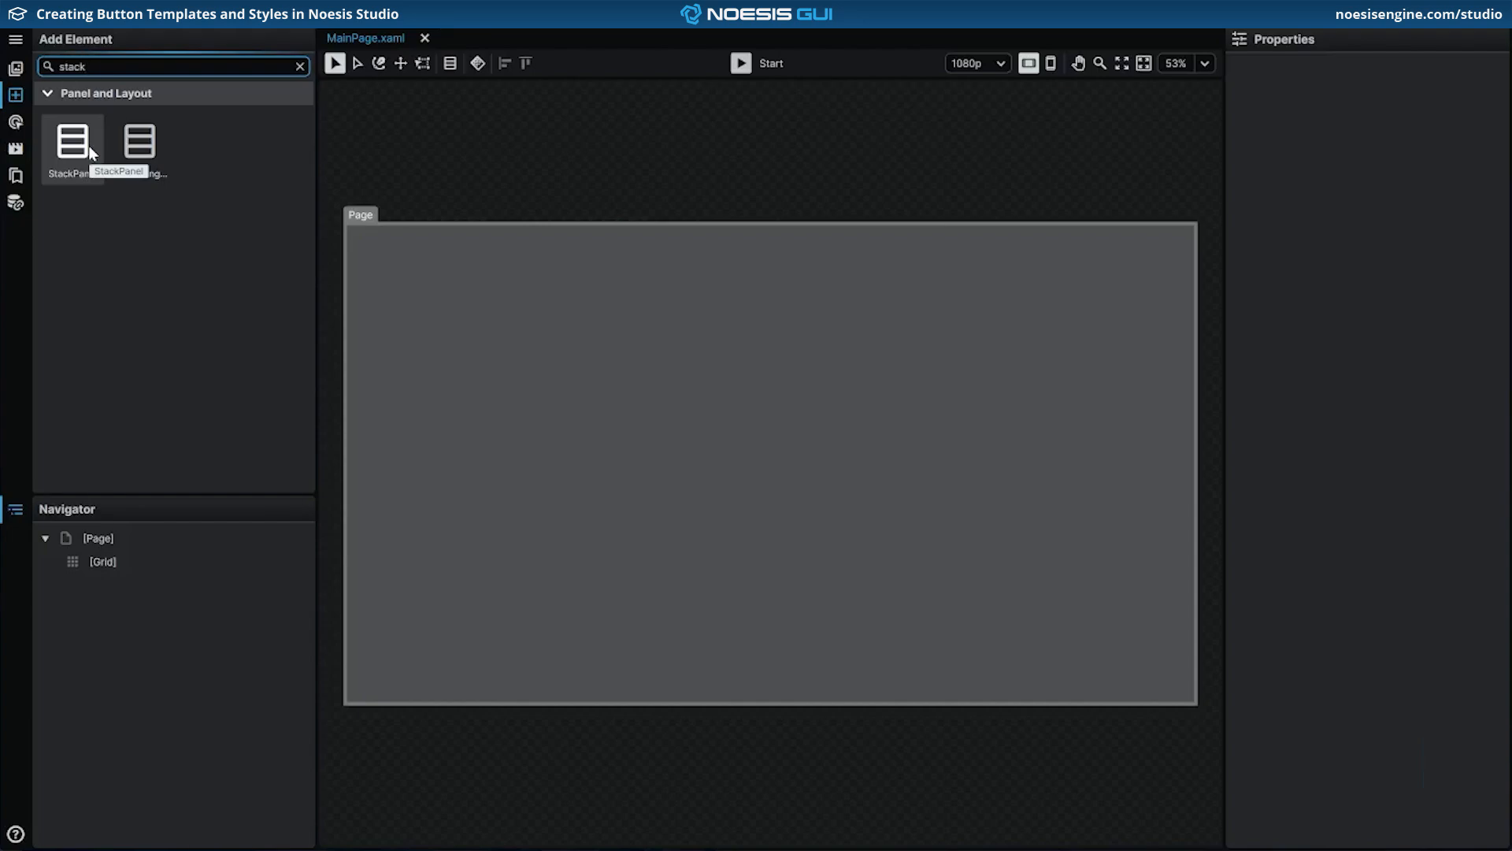
left_click_drag(88, 145, 153, 560)
left_click(1412, 183)
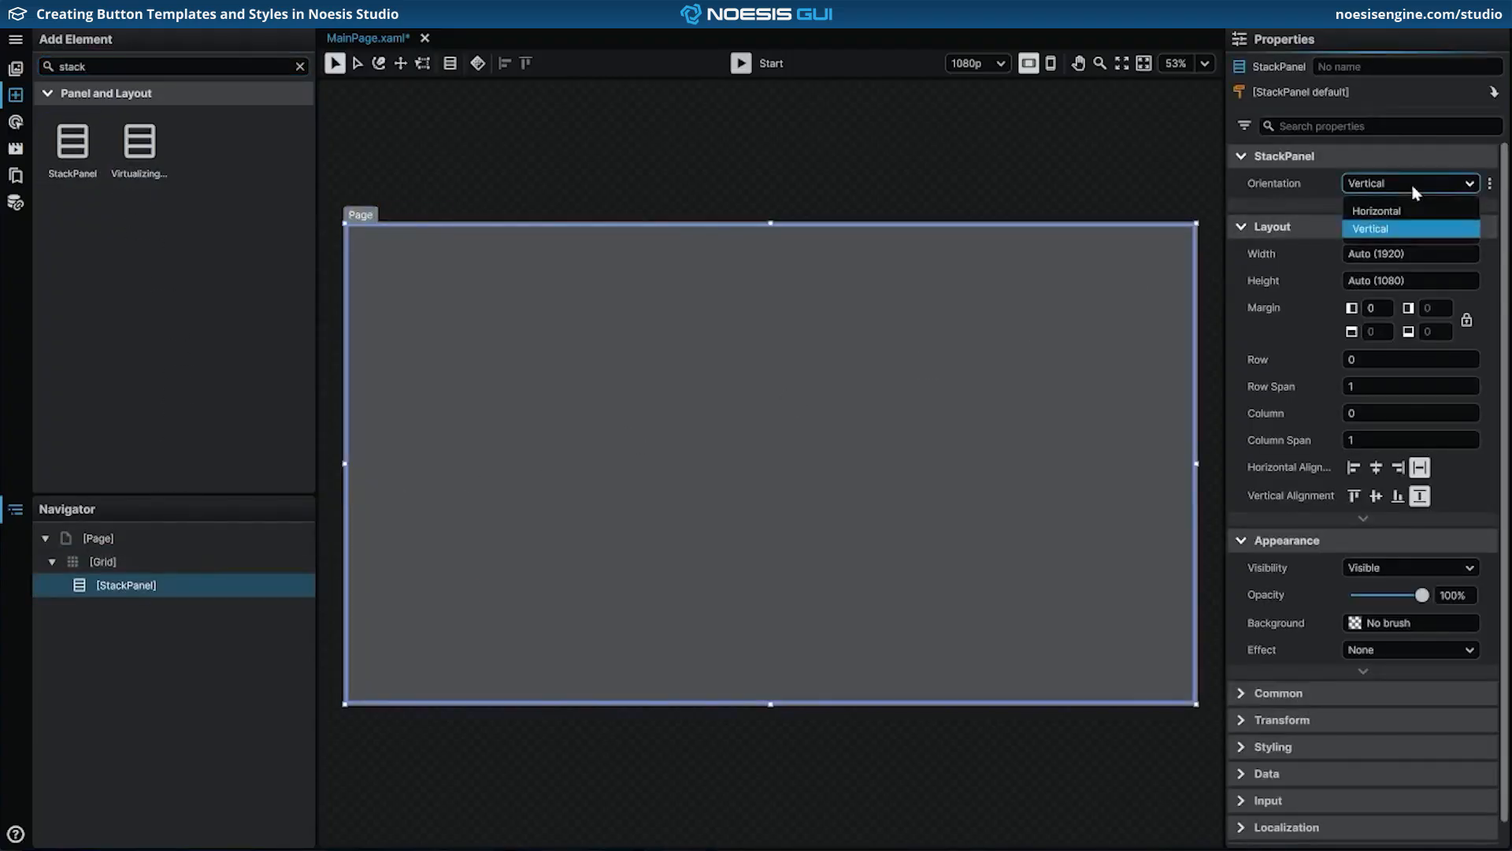
left_click(1418, 230)
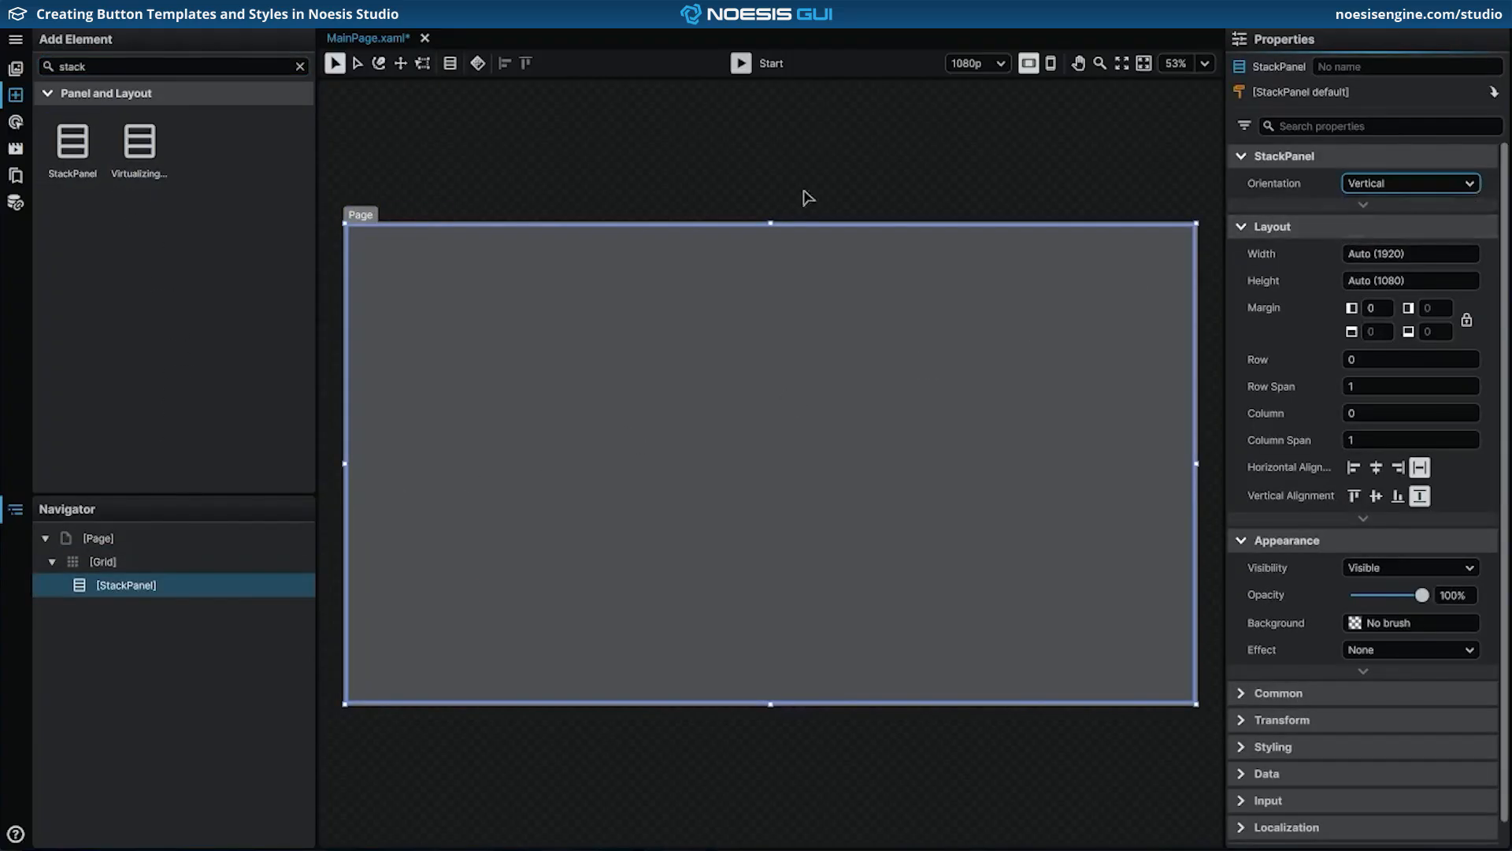
Step: Nest two more StackPanels inside the vertical StackPanel
left_click_drag(99, 145, 153, 589)
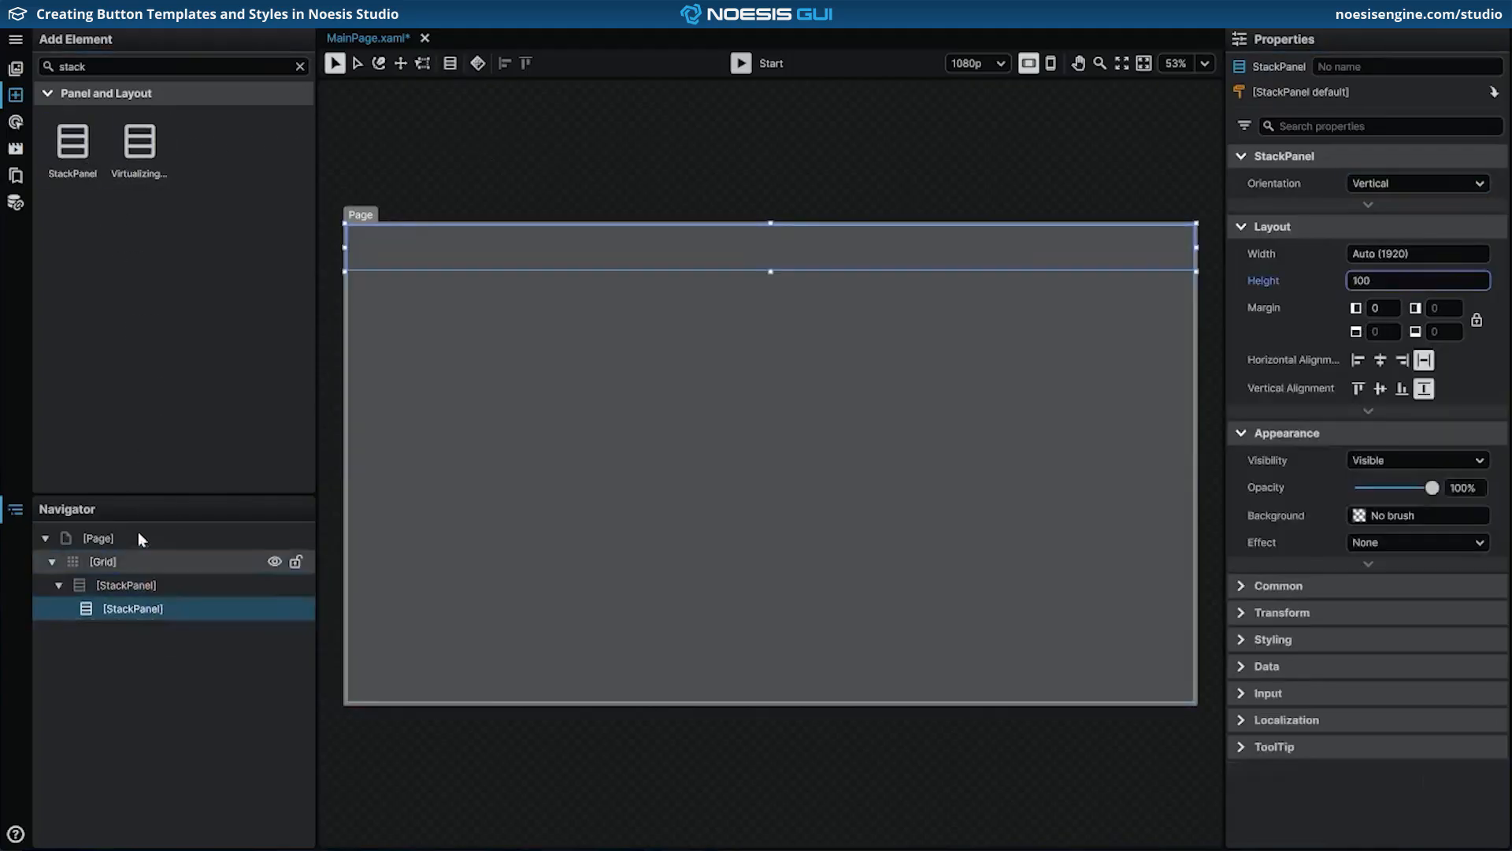
left_click_drag(76, 158, 161, 583)
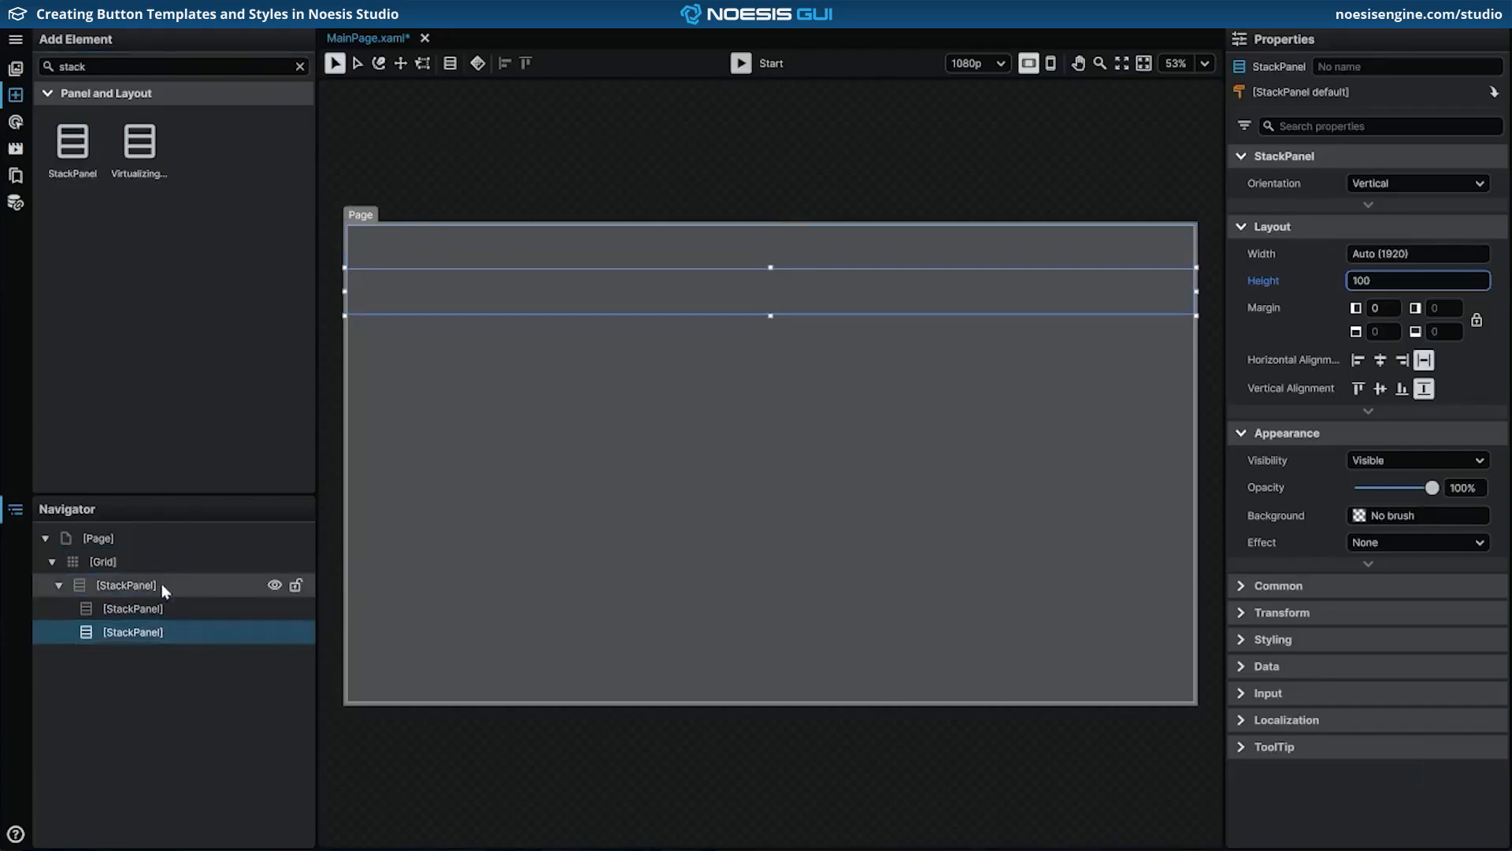
Step: Rename the first nested StackPanel as Row1_StackPanel
double_click(156, 609)
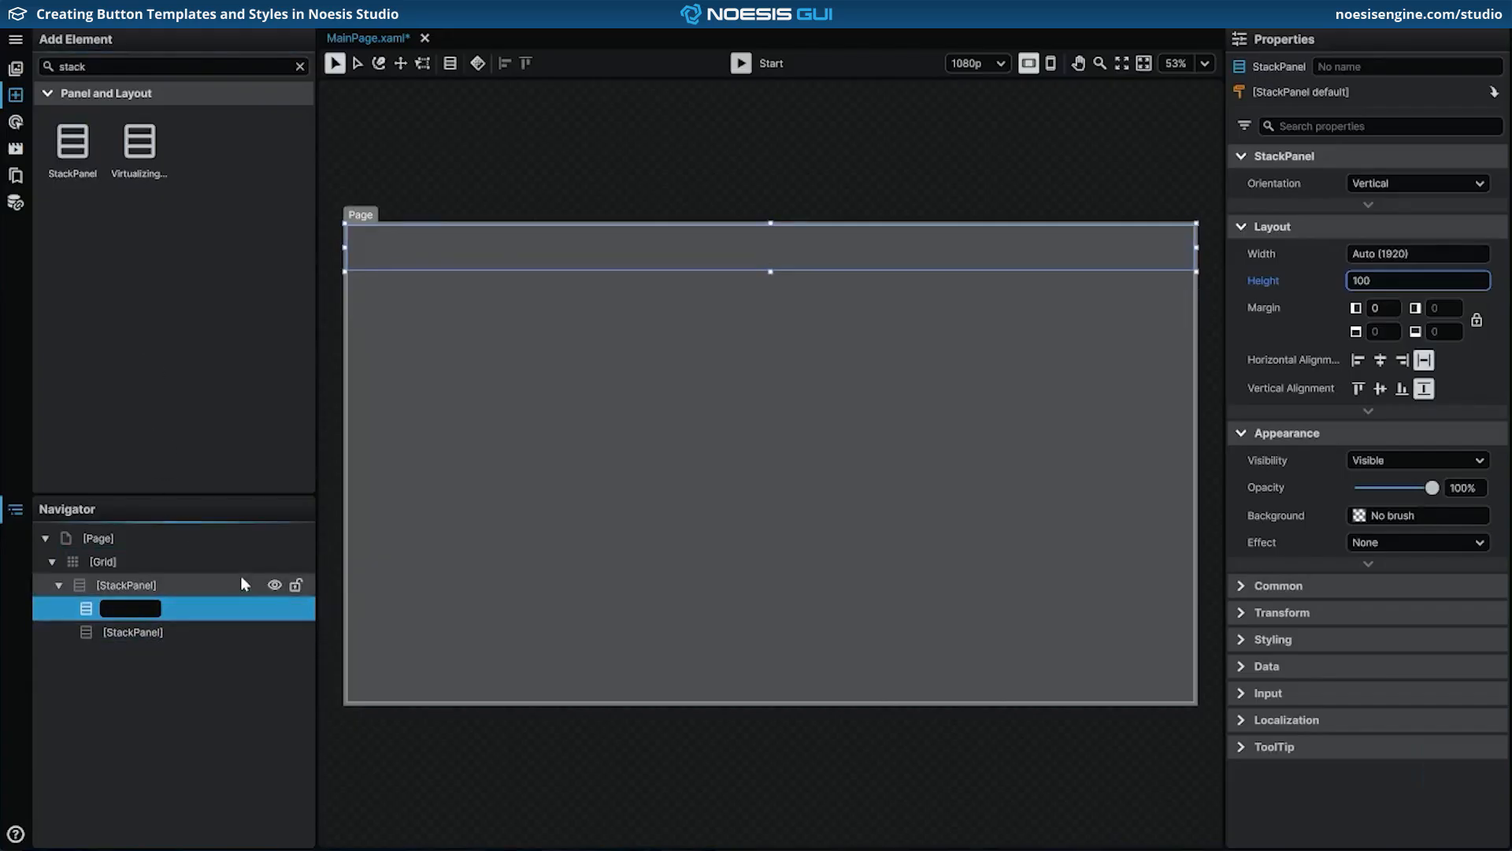
type("Row1_StackPanel")
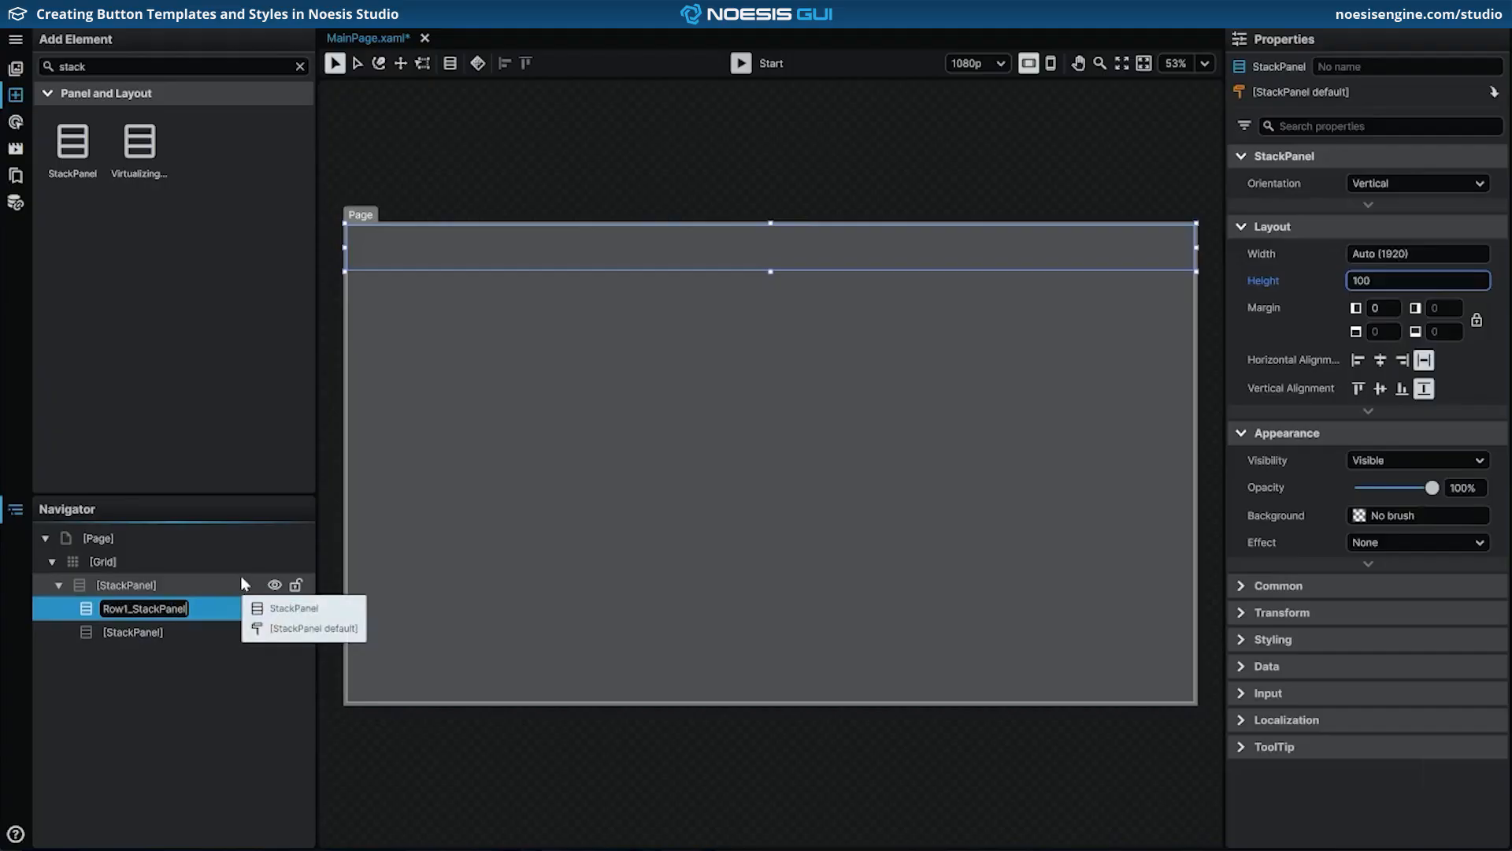
key("Return")
Step: Rename the second nested StackPanel as Row2_StackPanel
double_click(139, 633)
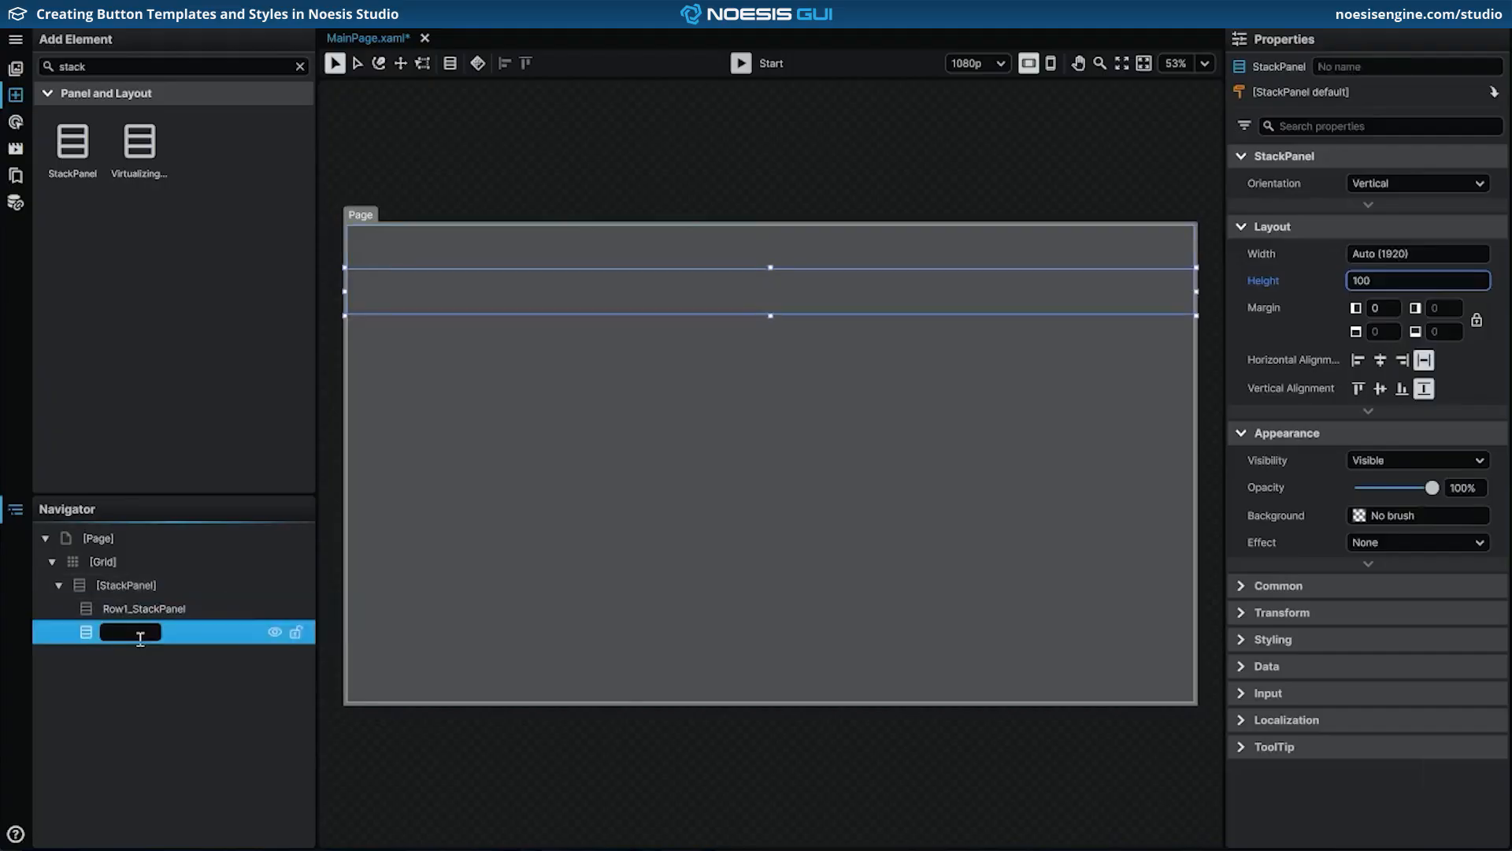
type("Row2_StackPanel")
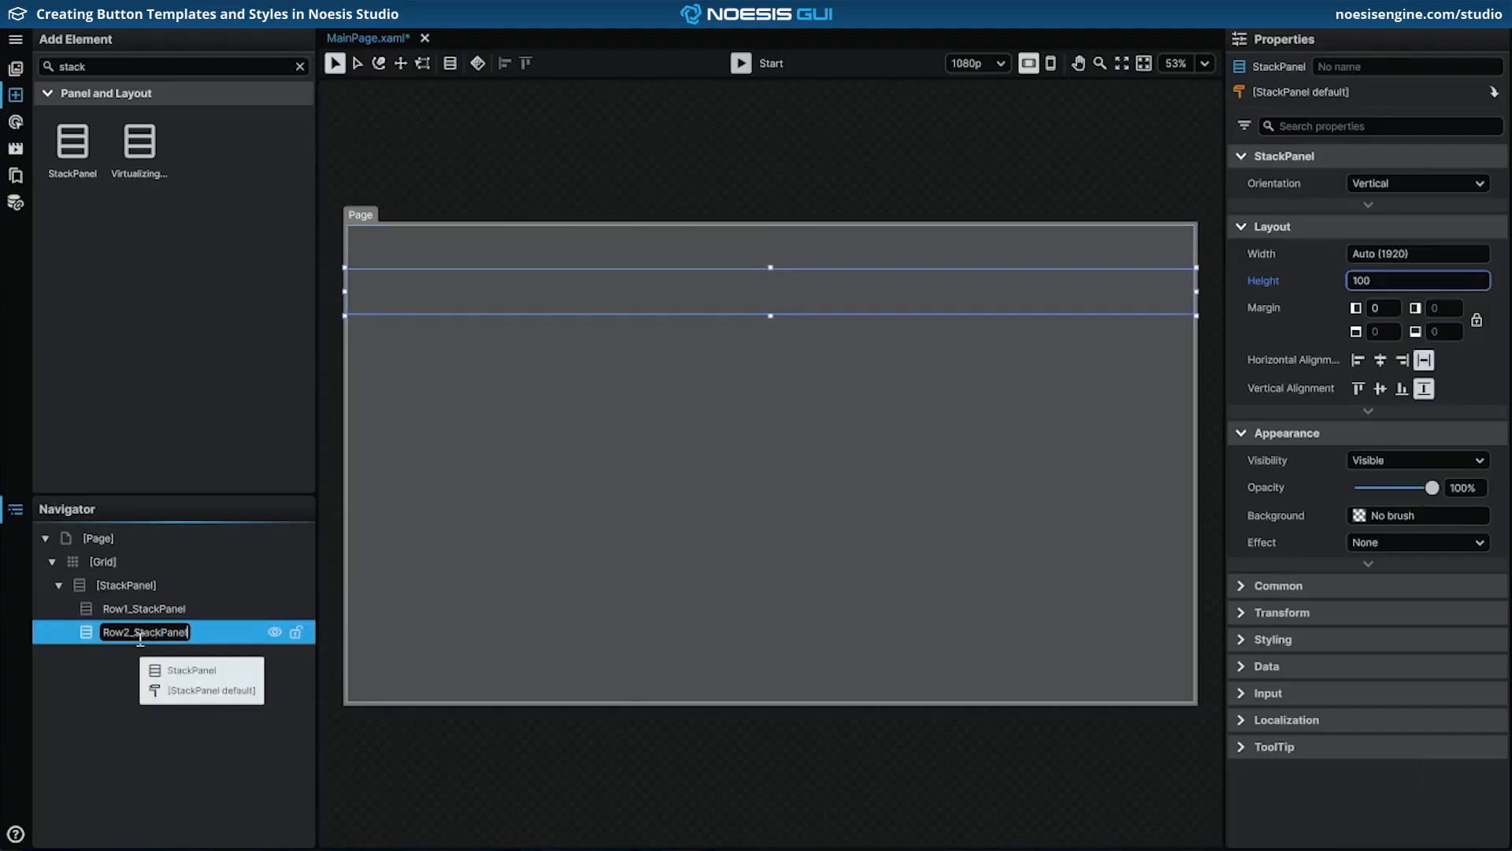
key("Return")
Step: Set the orientation of Row2_StackPanel and Row1_StackPanel to Horizontal
left_click(1417, 183)
left_click(1447, 208)
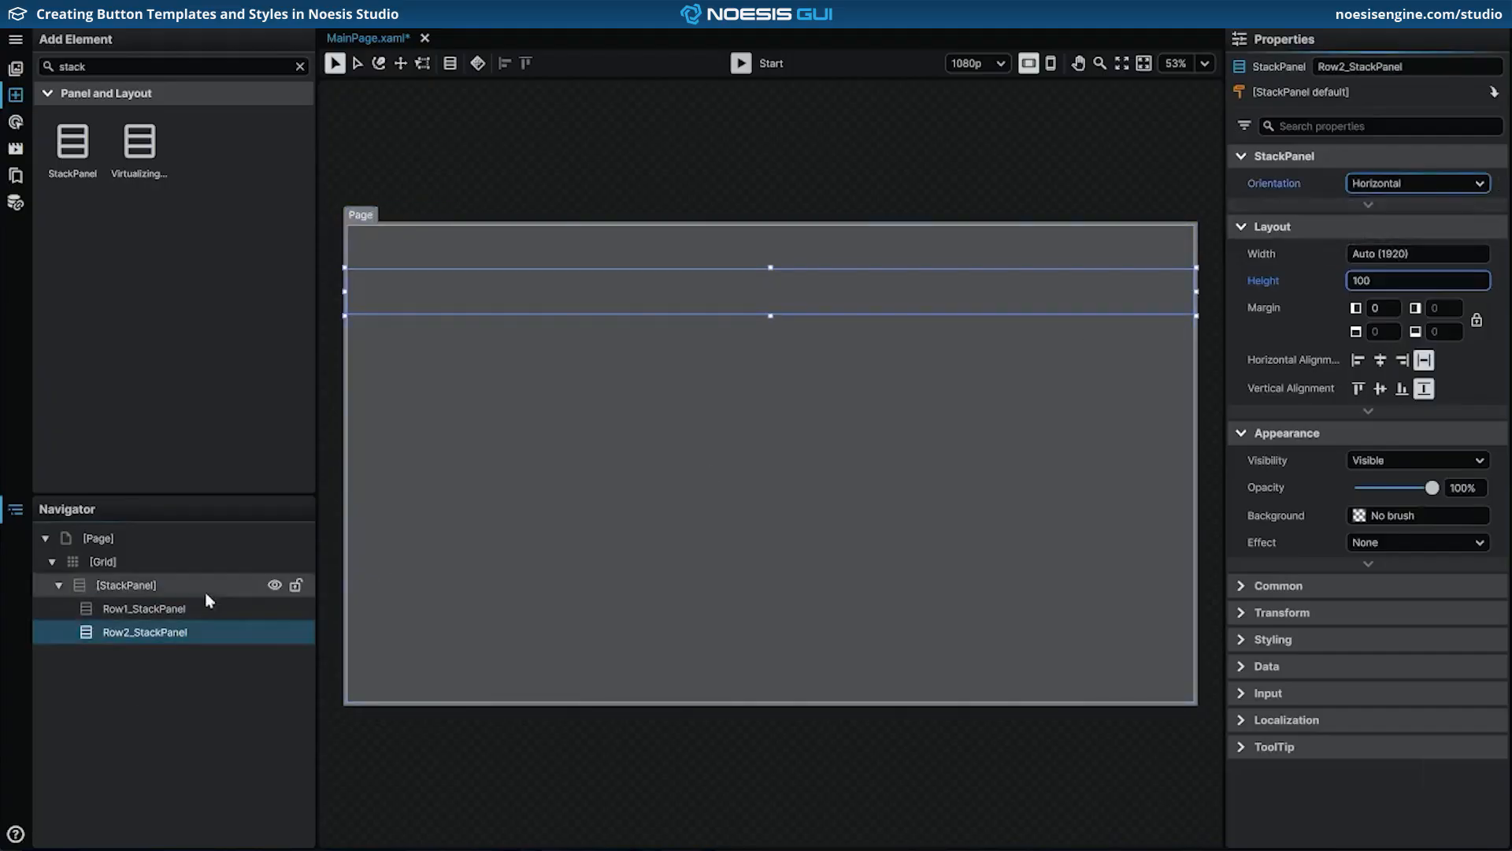
left_click(268, 608)
left_click(1427, 184)
left_click(1430, 211)
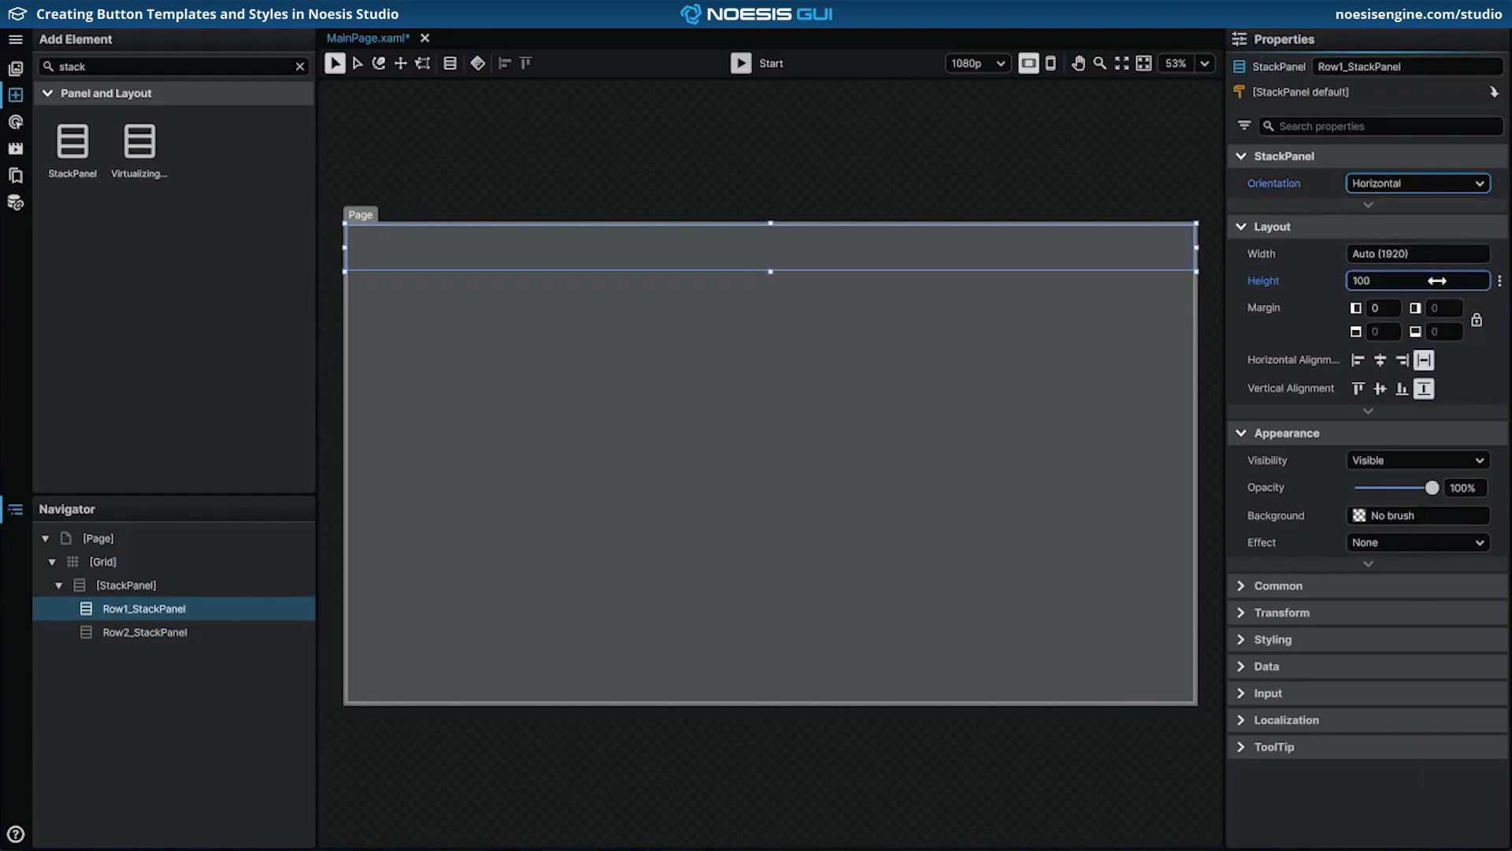
Step: Clear the fixed Height of Row1_StackPanel and Row2_StackPanel so both use Auto
key("ctrl+z")
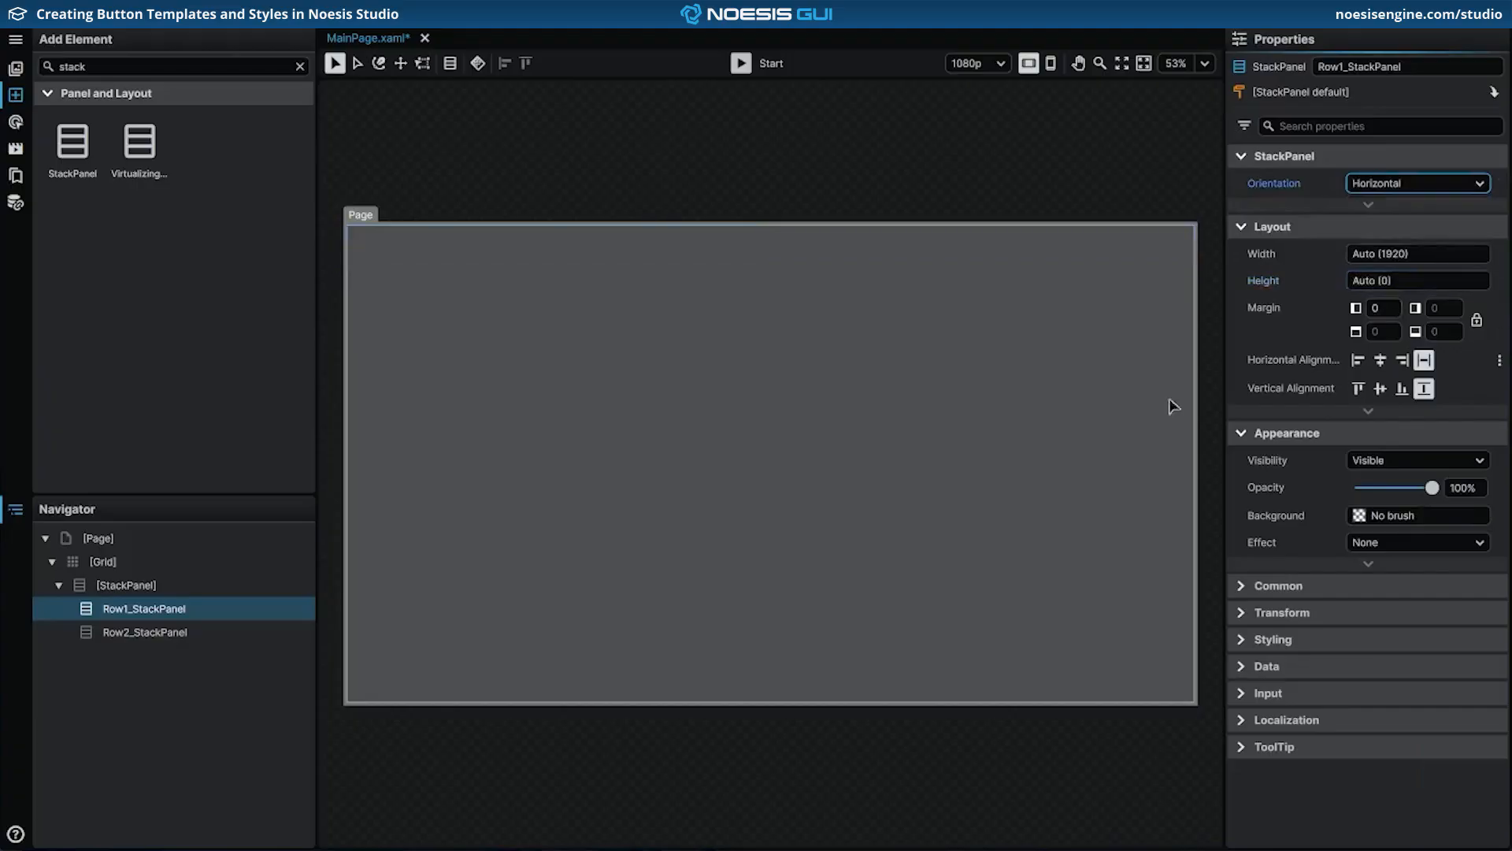
left_click(187, 630)
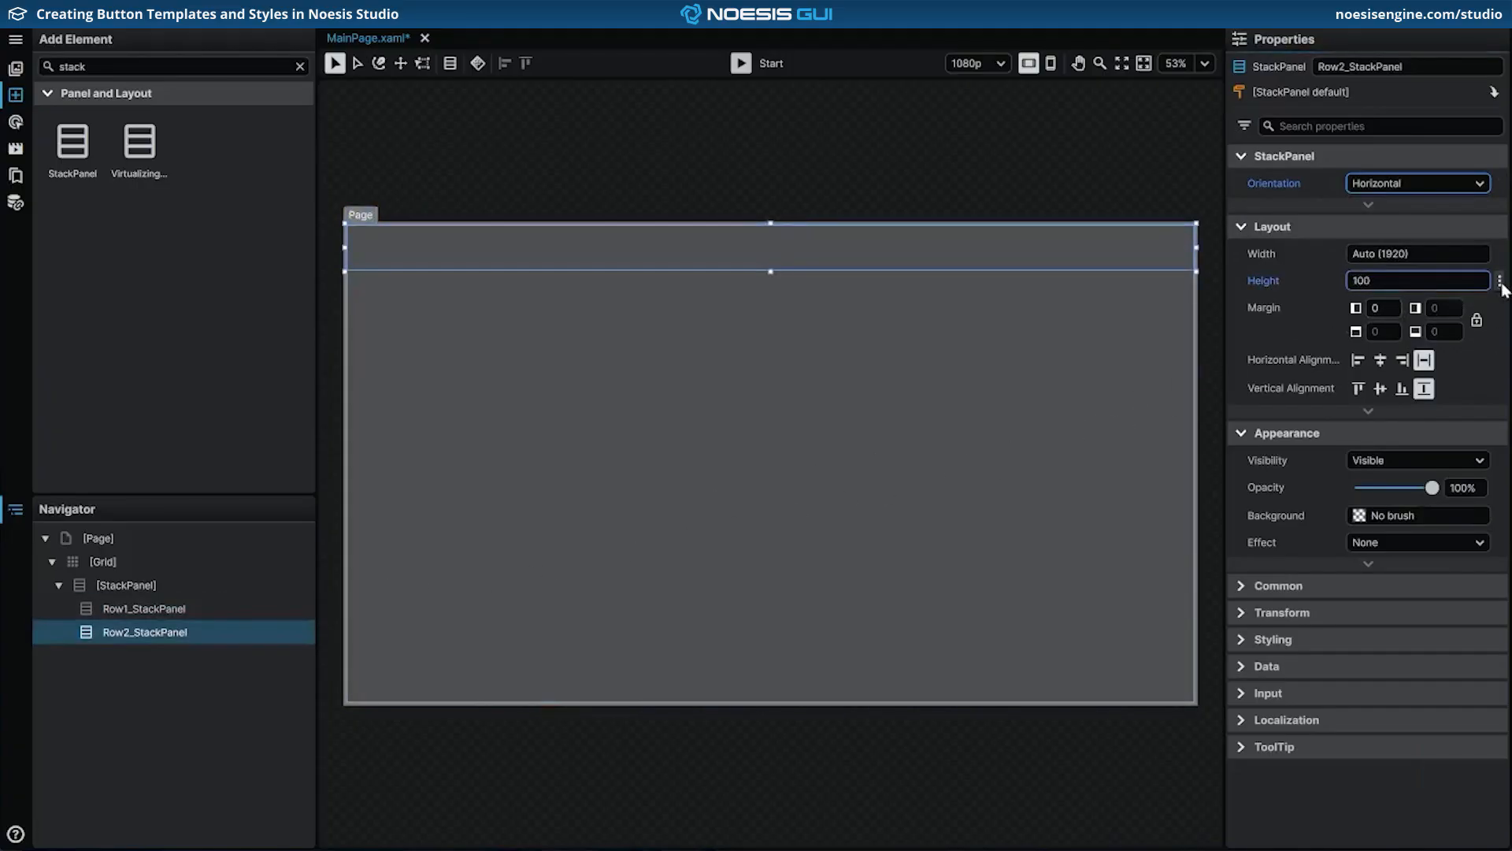
left_click(1498, 281)
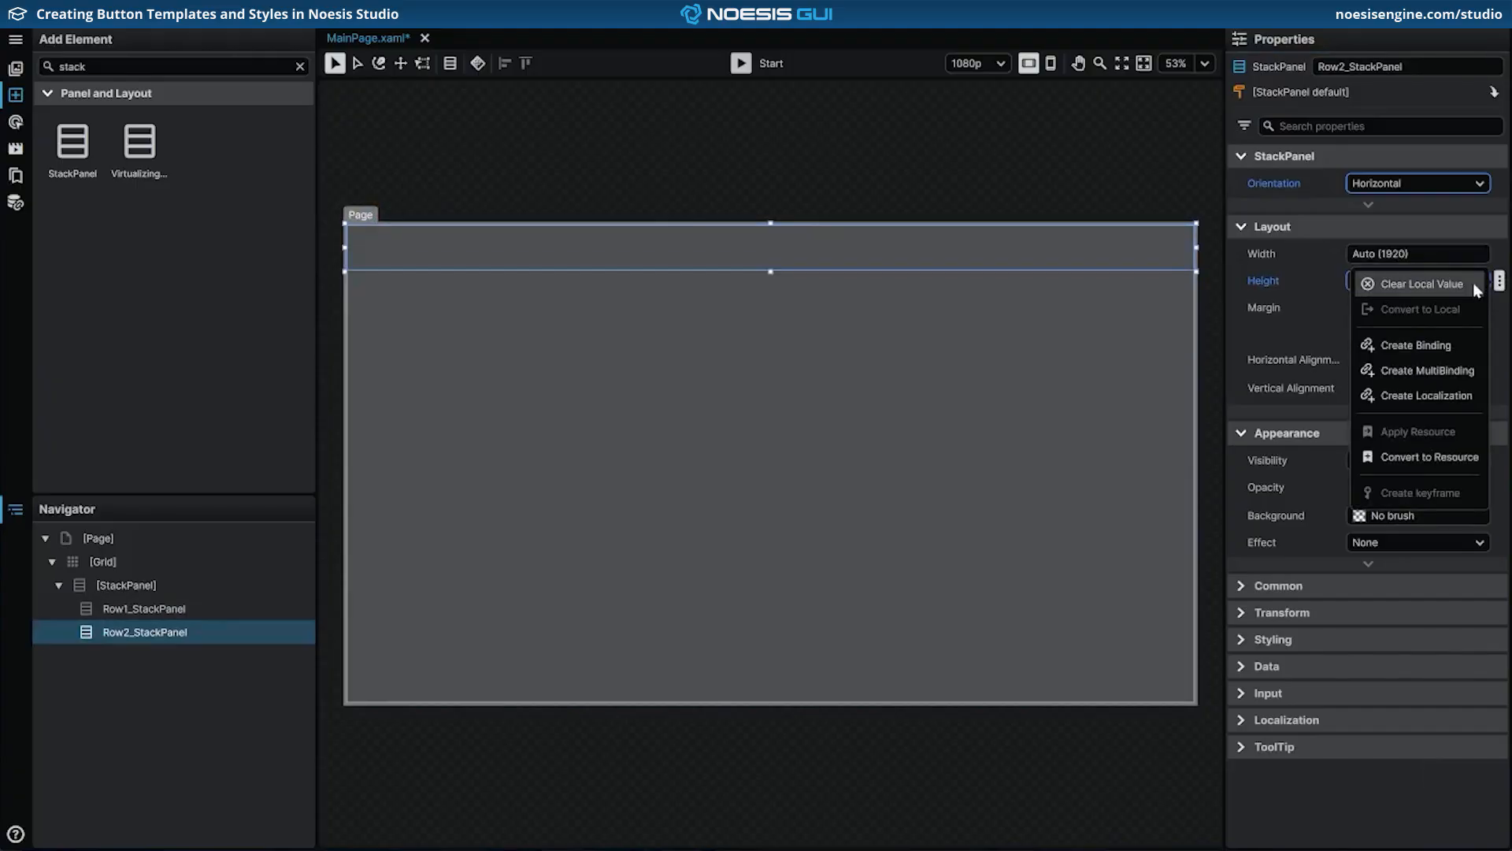
left_click(1473, 282)
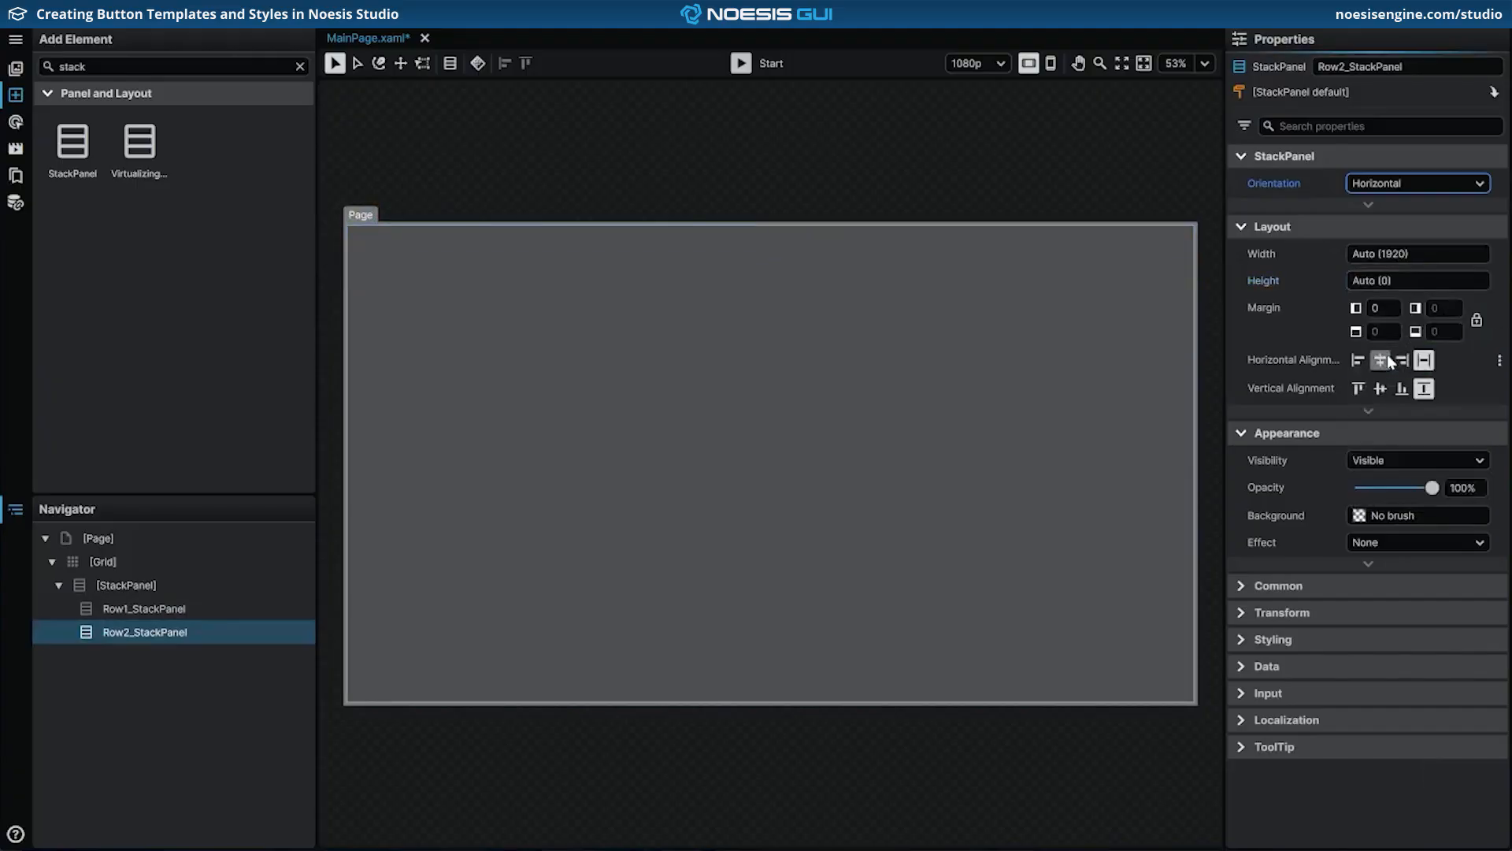
Step: Center the outer StackPanel horizontally, and center the Grid both horizontally and vertically on the page
left_click(385, 581)
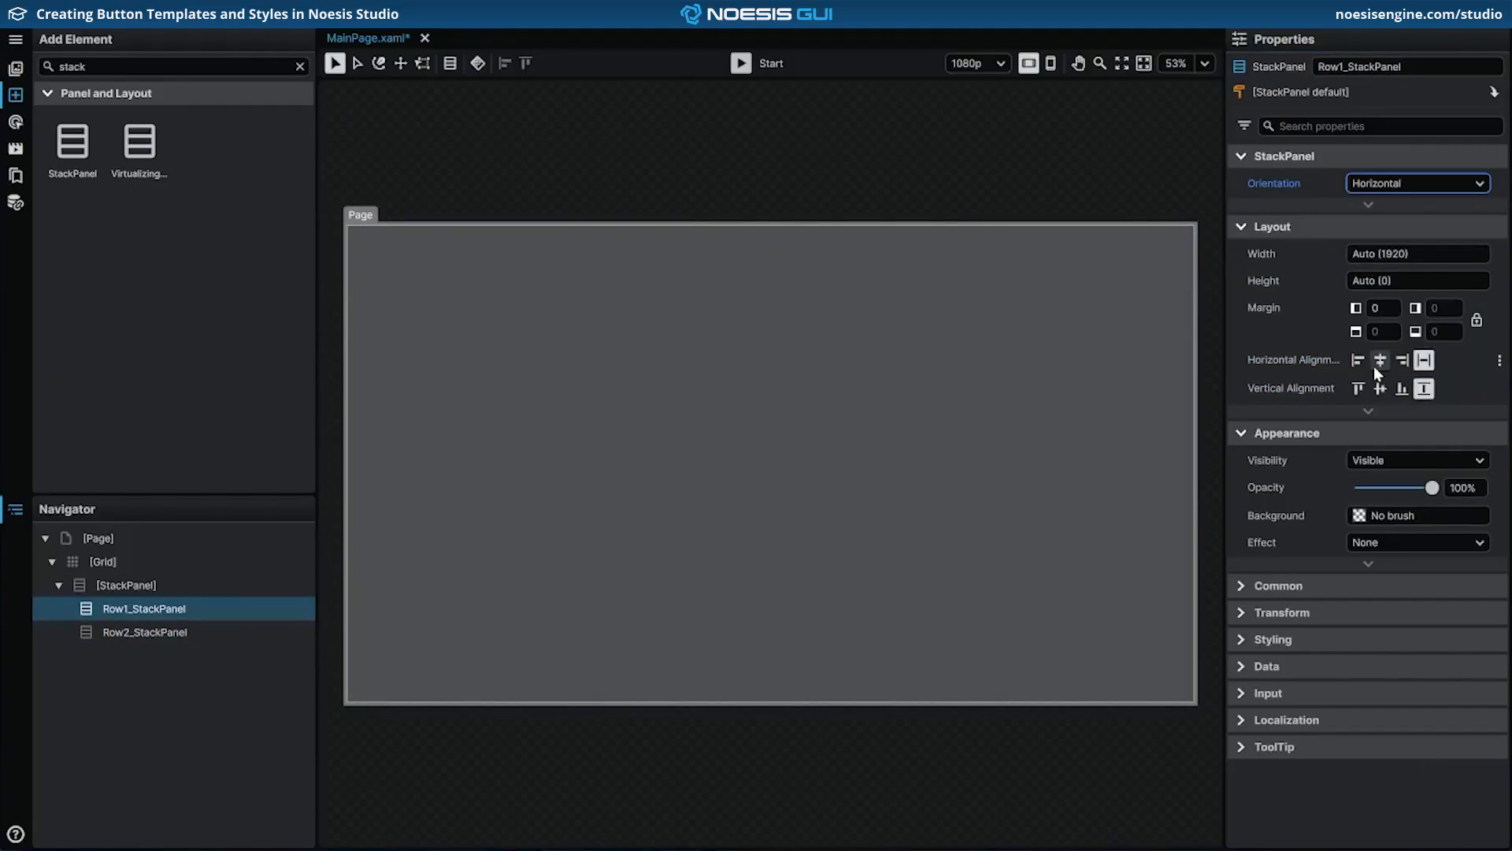
left_click(1134, 512)
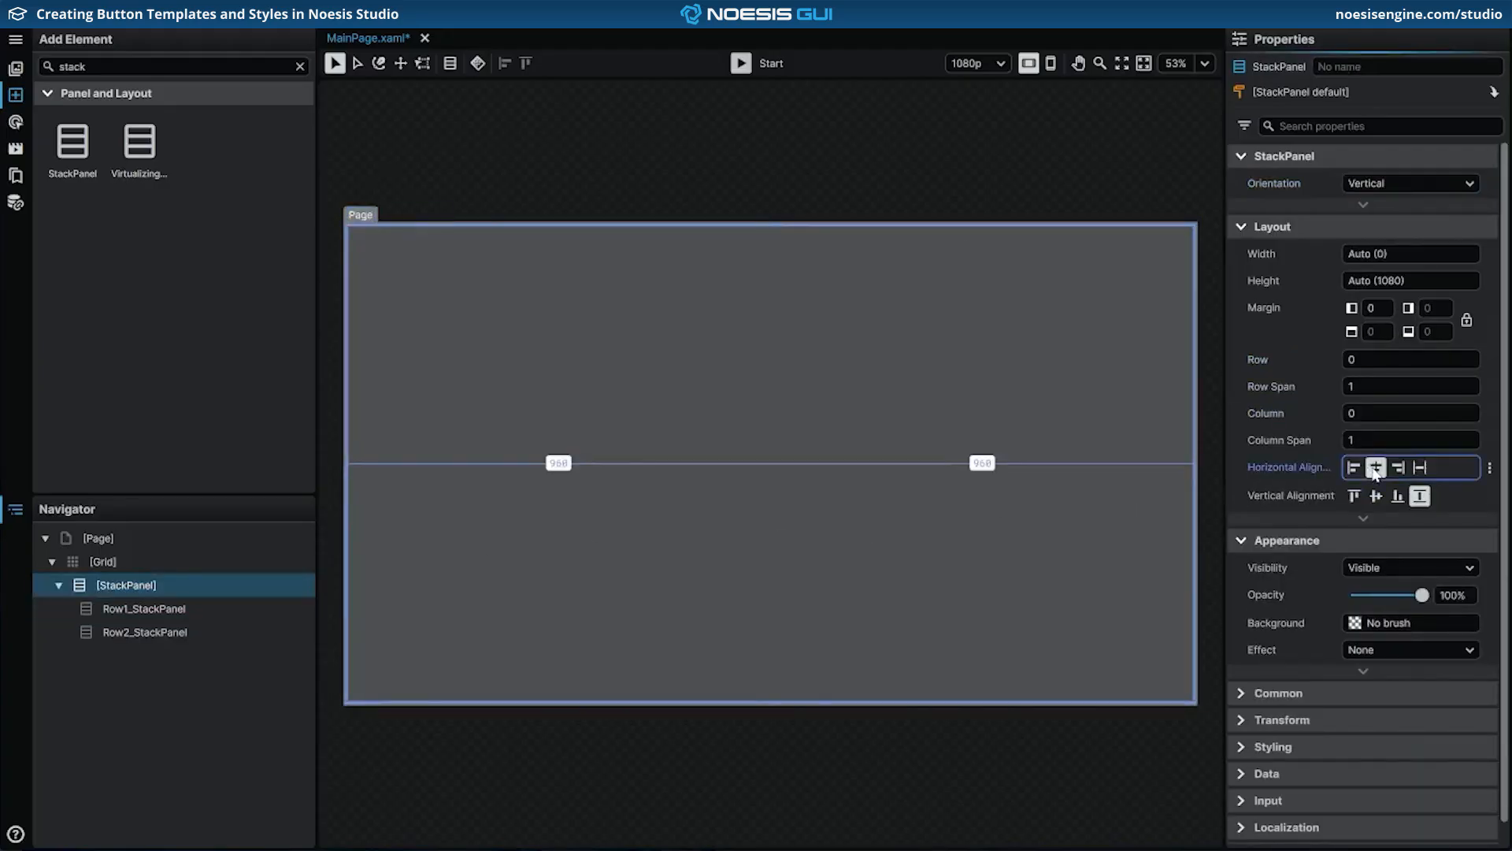
left_click(175, 561)
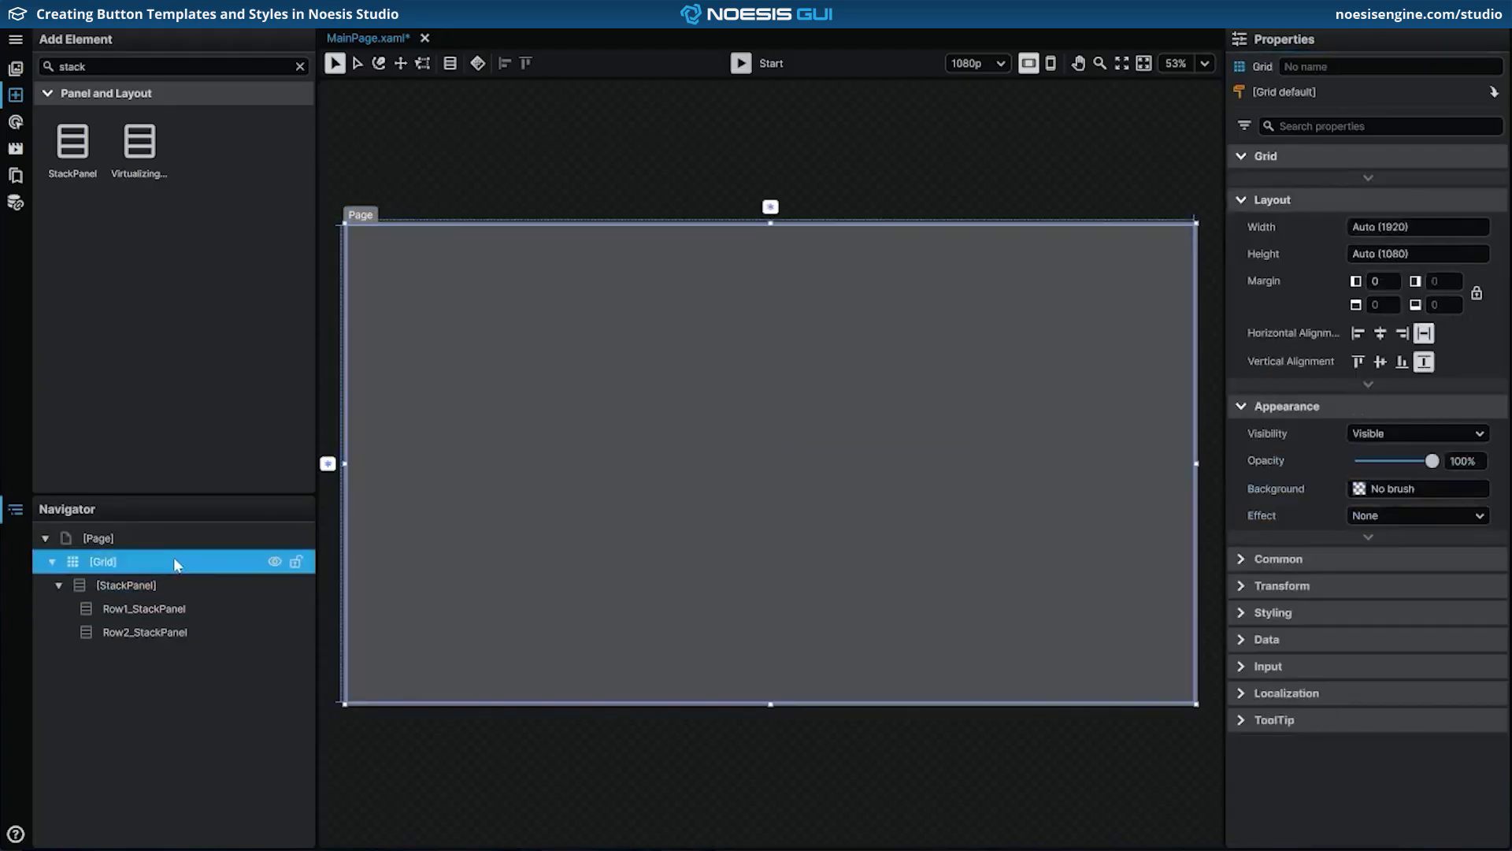
left_click(1380, 332)
left_click(1380, 361)
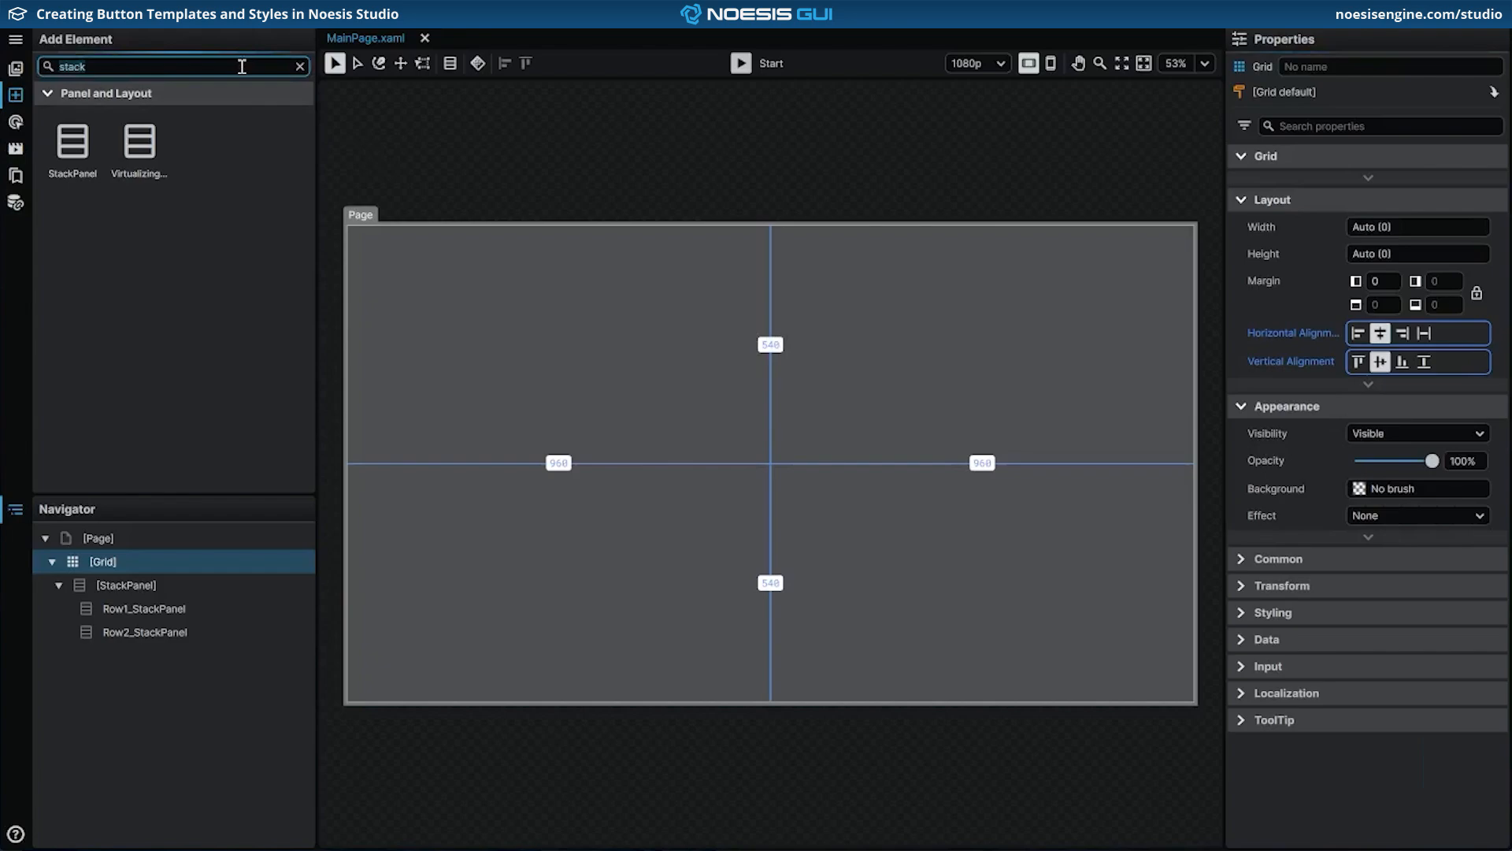
Step: Add three Buttons to Row1_StackPanel and three Buttons to Row2_StackPanel
type("button")
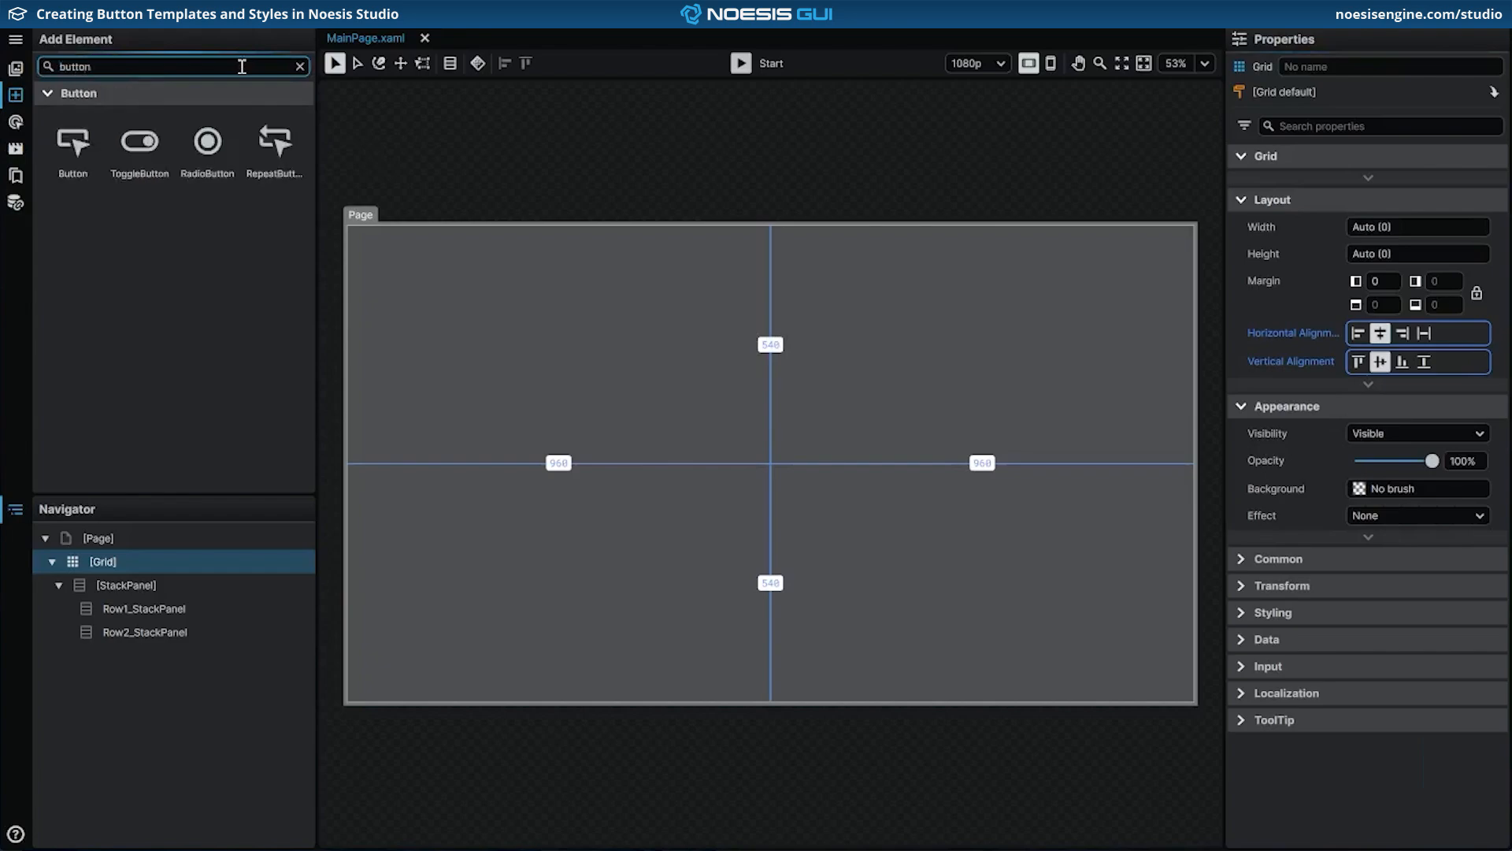
left_click_drag(72, 144, 169, 608)
left_click_drag(72, 144, 160, 701)
left_click_drag(81, 153, 165, 709)
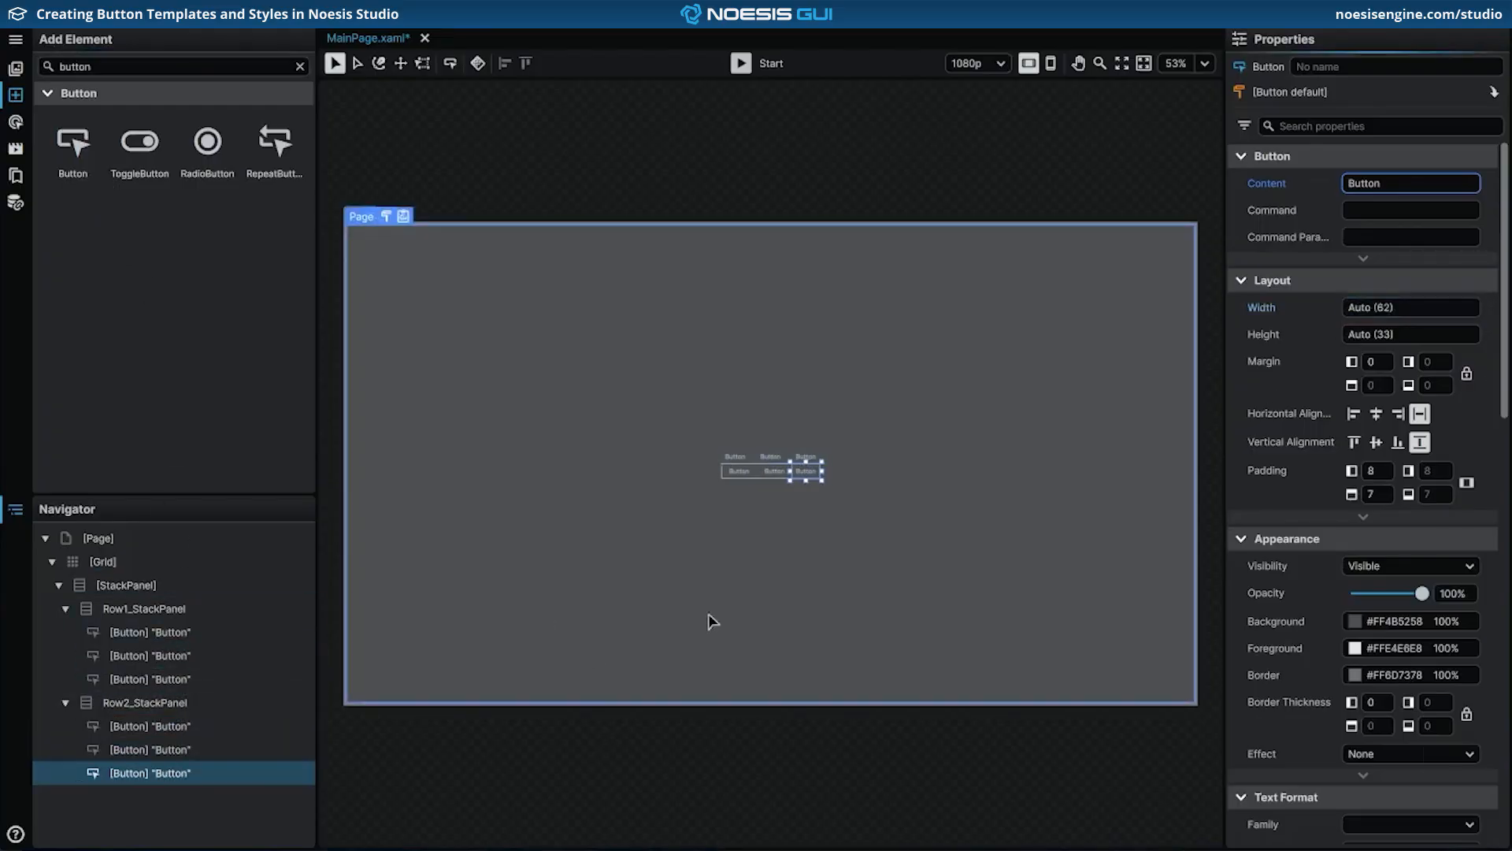
Step: Reset the Width of the Buttons in Row2_StackPanel to Auto
left_click(196, 750)
left_click(1391, 306)
key("BackSpace")
key("Return")
left_click(155, 728)
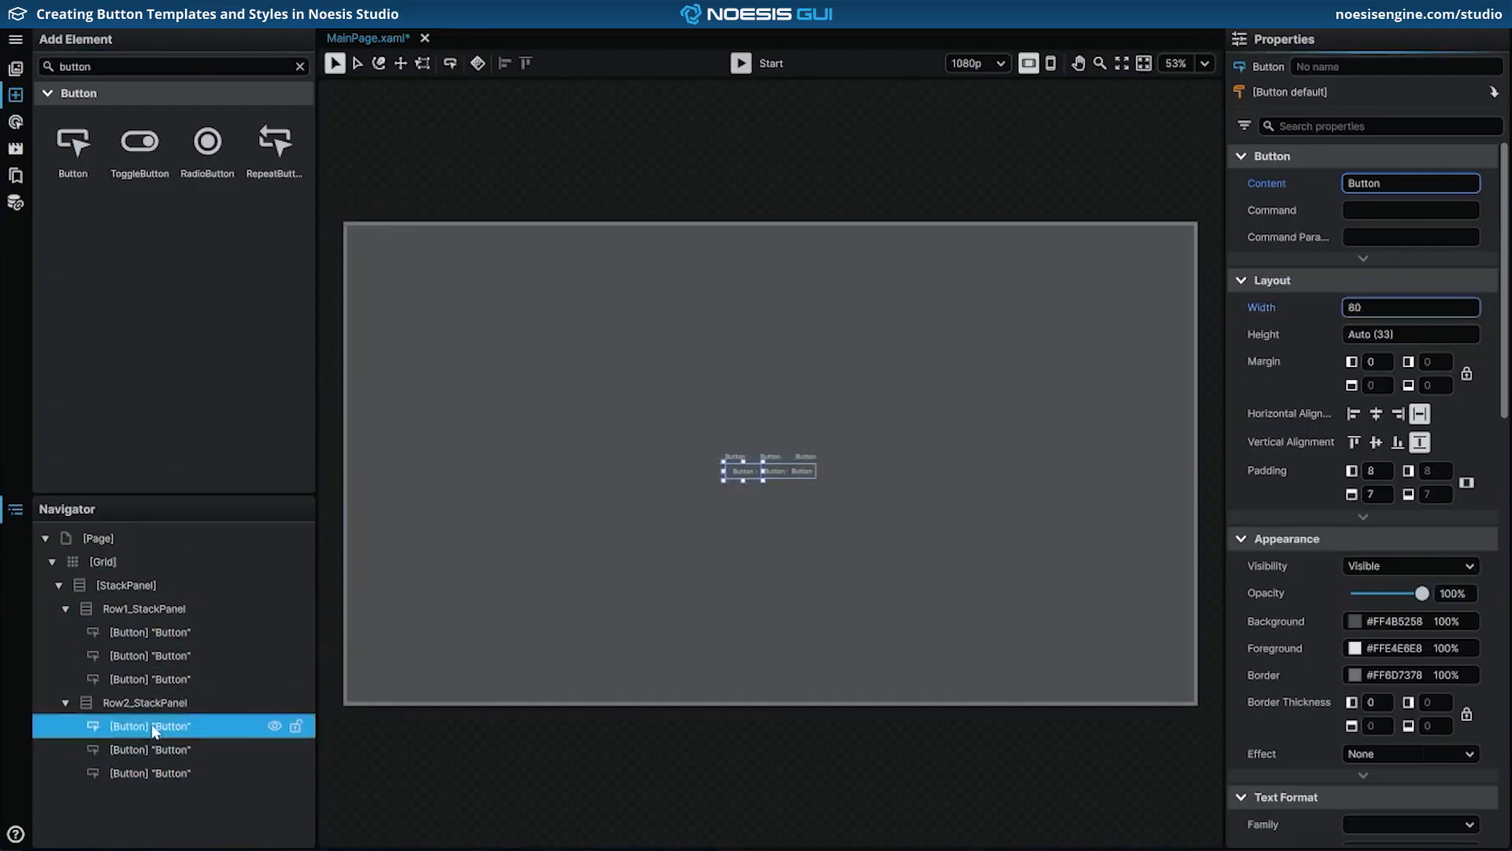
left_click(746, 527)
Step: Reset the Width of the Buttons in Row1_StackPanel to Auto
left_click(186, 679)
left_click(1418, 309)
key("BackSpace")
key("Return")
left_click(236, 655)
left_click(1368, 308)
key("BackSpace")
key("Return")
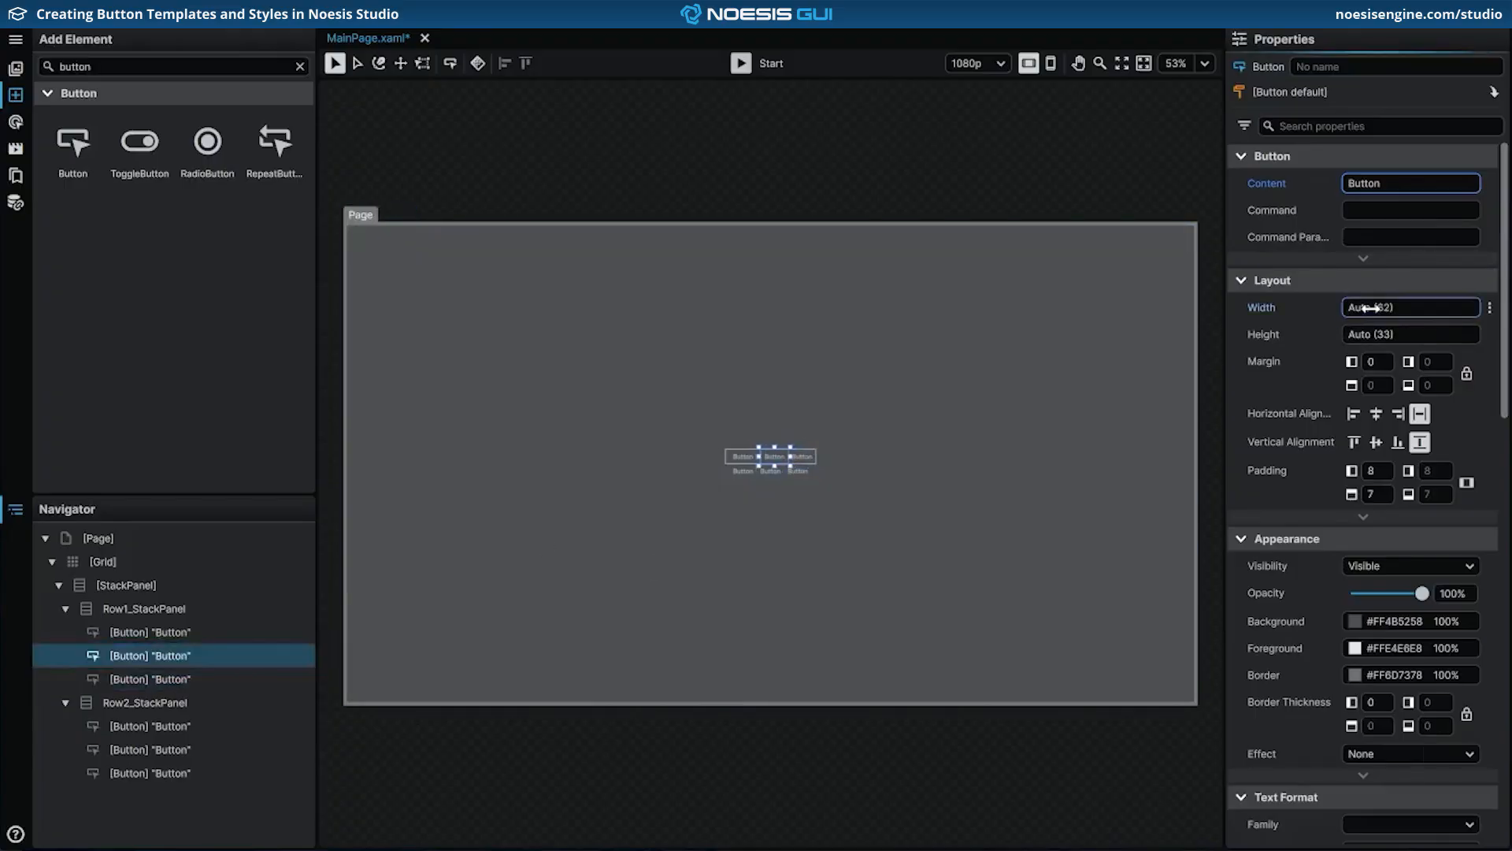
left_click(196, 633)
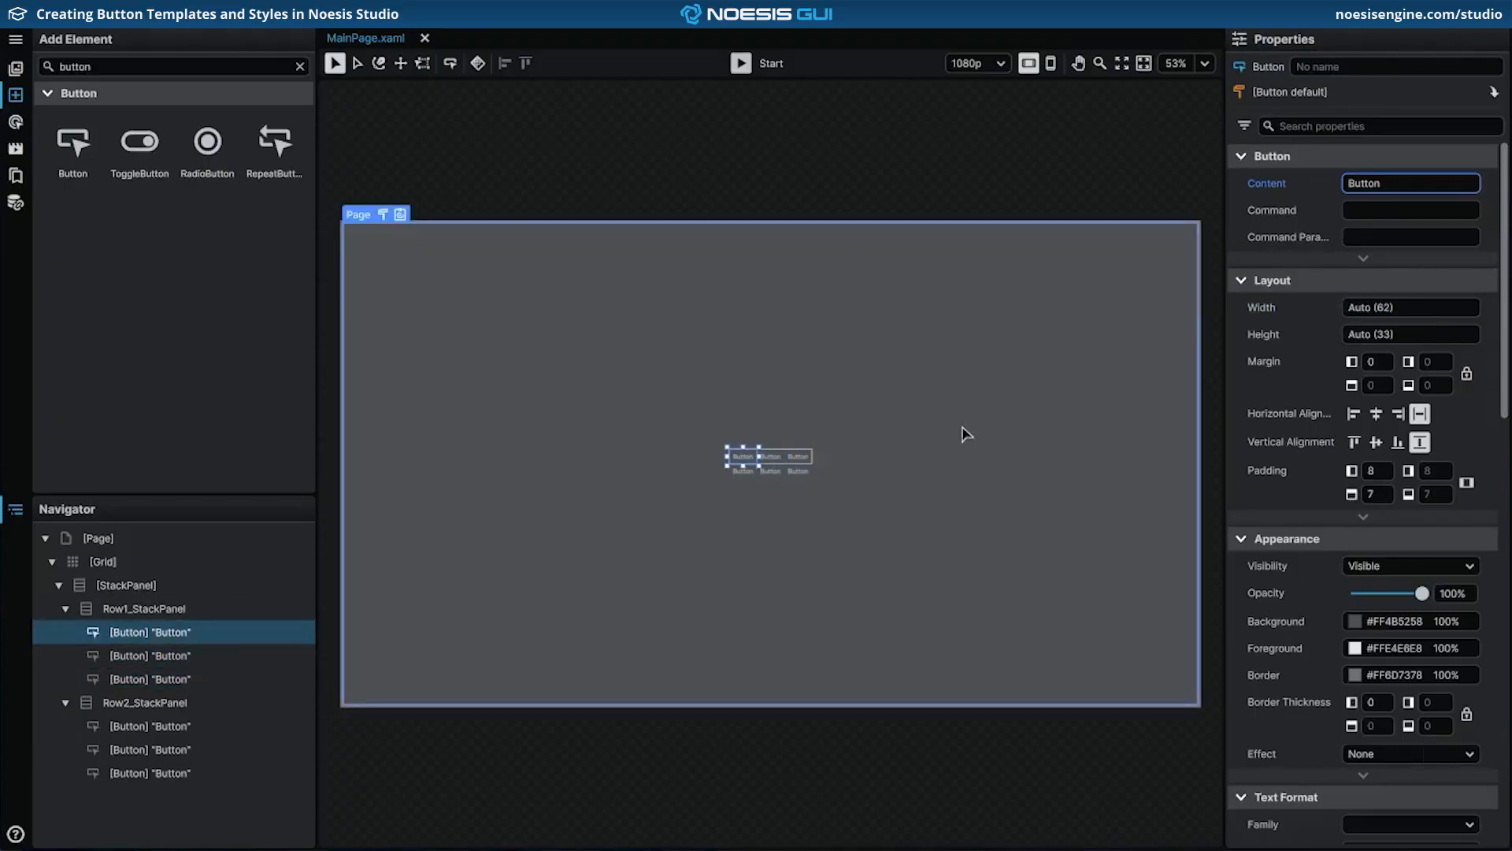
Step: Add an extra Button directly inside the outer StackPanel, below the two rows
left_click(1209, 66)
left_click(1189, 178)
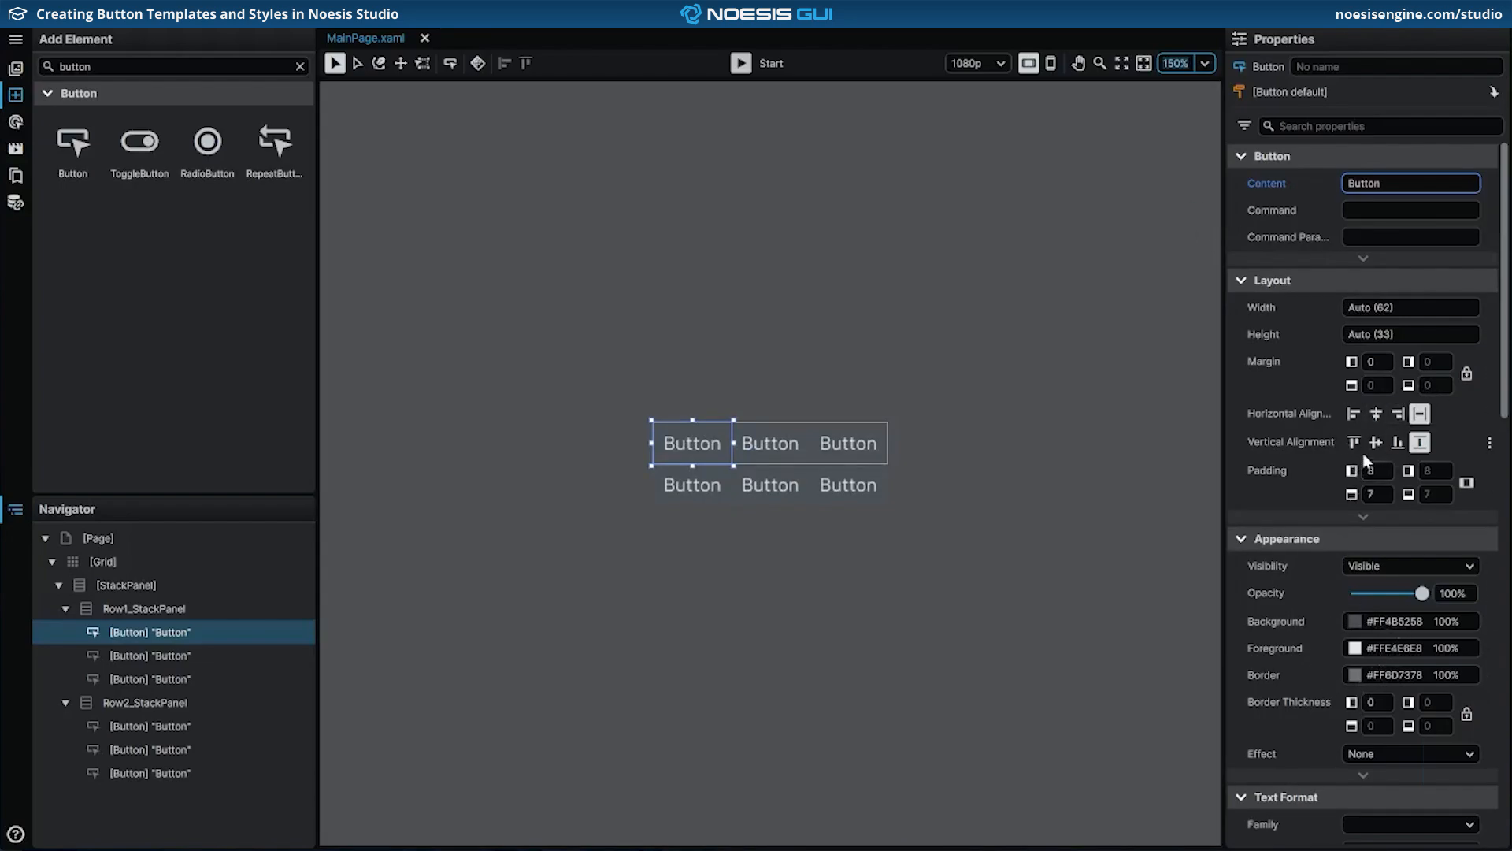
scroll(1367, 461, "down", 10)
scroll(1363, 457, "up", 10)
left_click(91, 154)
mouse_move(91, 154)
left_mouse_down()
mouse_move(119, 622)
mouse_move(158, 585)
left_mouse_up()
Step: Set the extra Button's Background to the solid blue #FF0089FF
left_click(1354, 622)
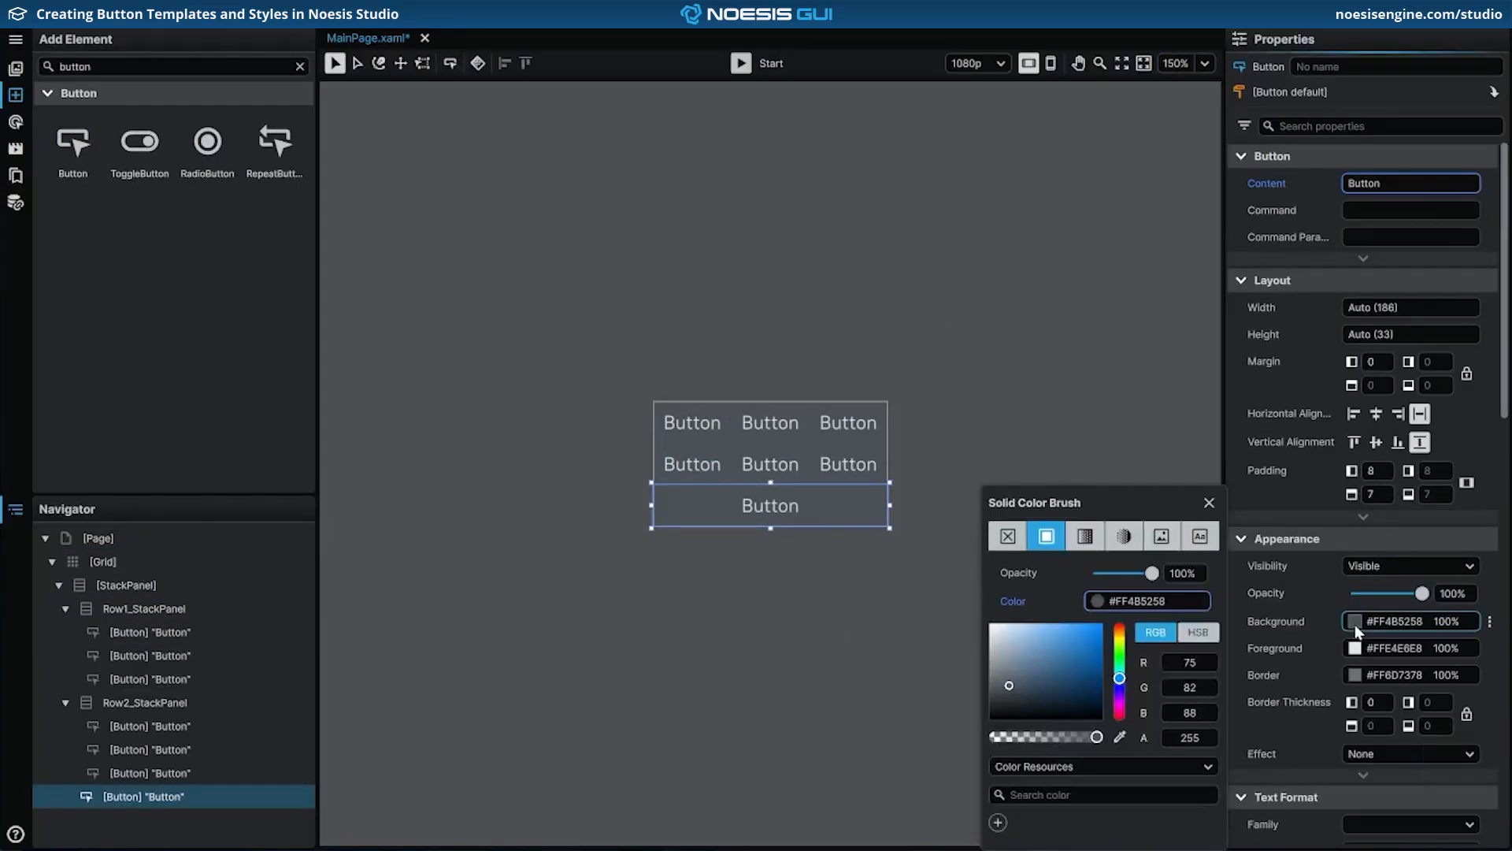
left_click_drag(1076, 649, 1164, 584)
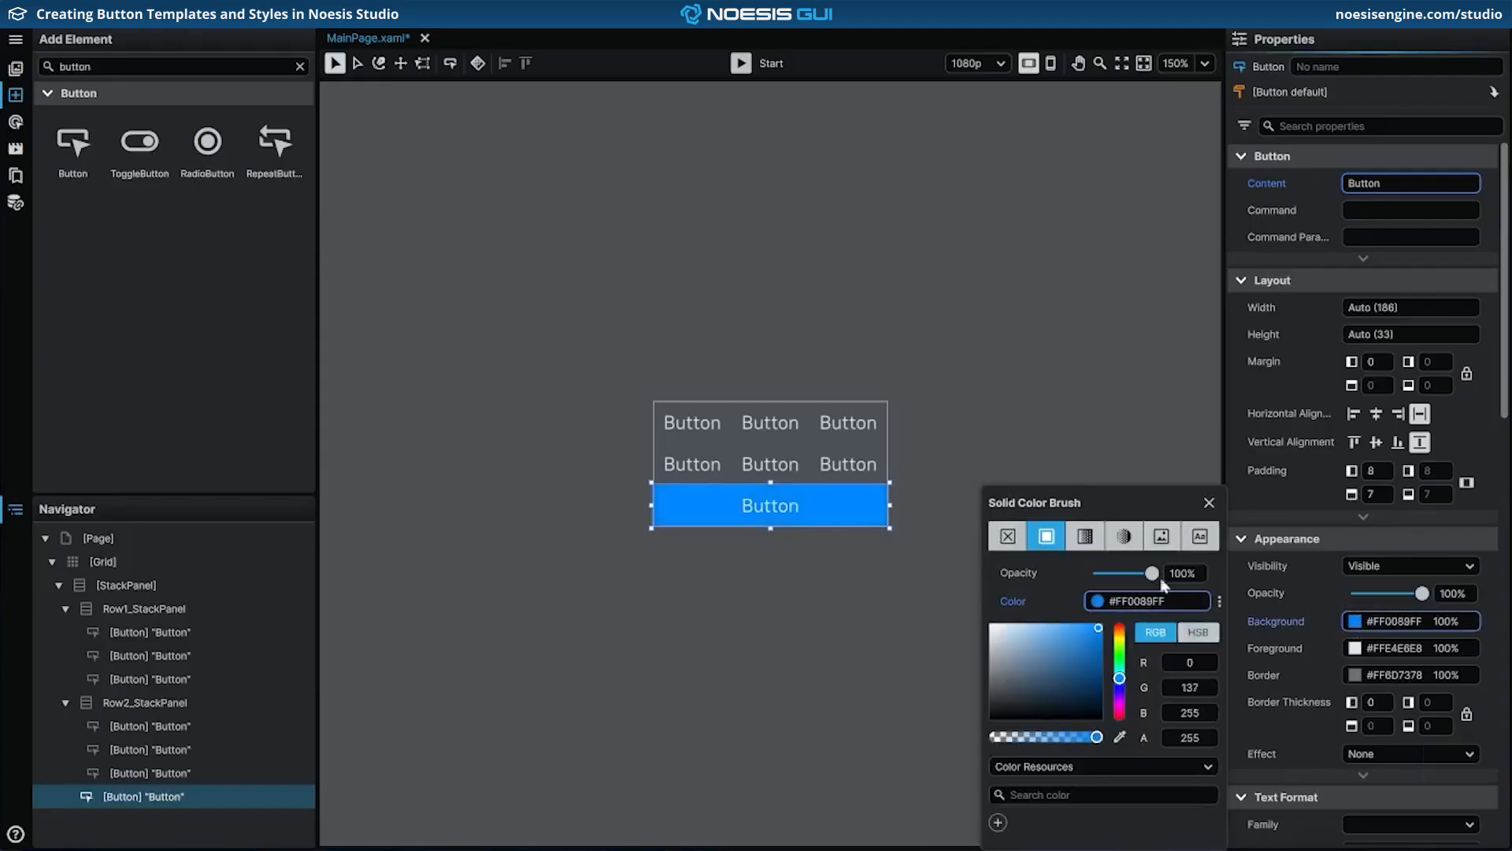
left_click(1209, 502)
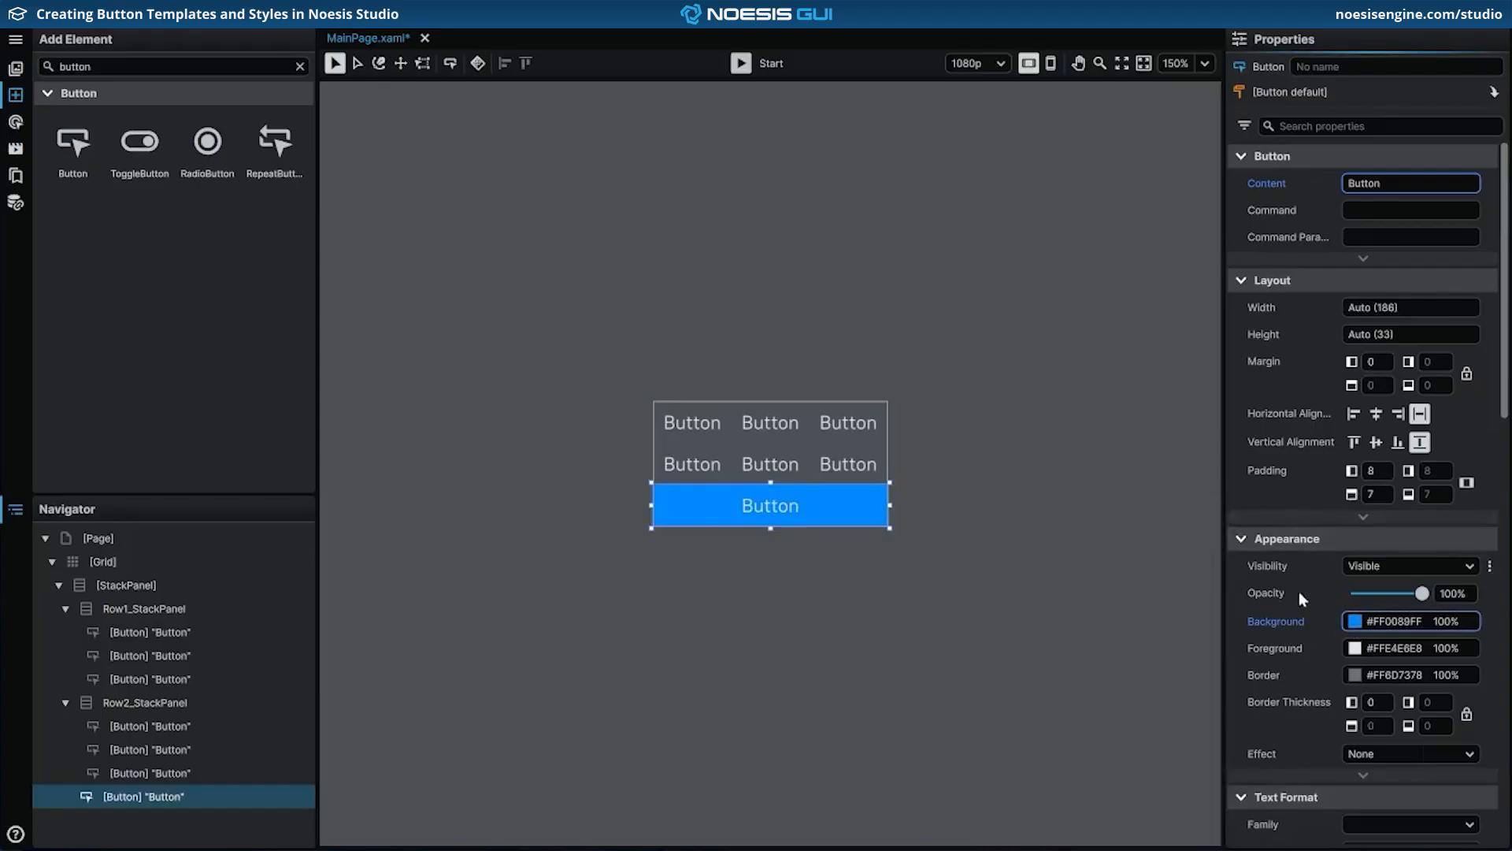
Step: Set the extra Button's Foreground to the bright green #FF47FF00
left_click(1356, 650)
left_click(1068, 654)
left_click_drag(1072, 650, 1099, 628)
left_click_drag(1120, 679, 1123, 654)
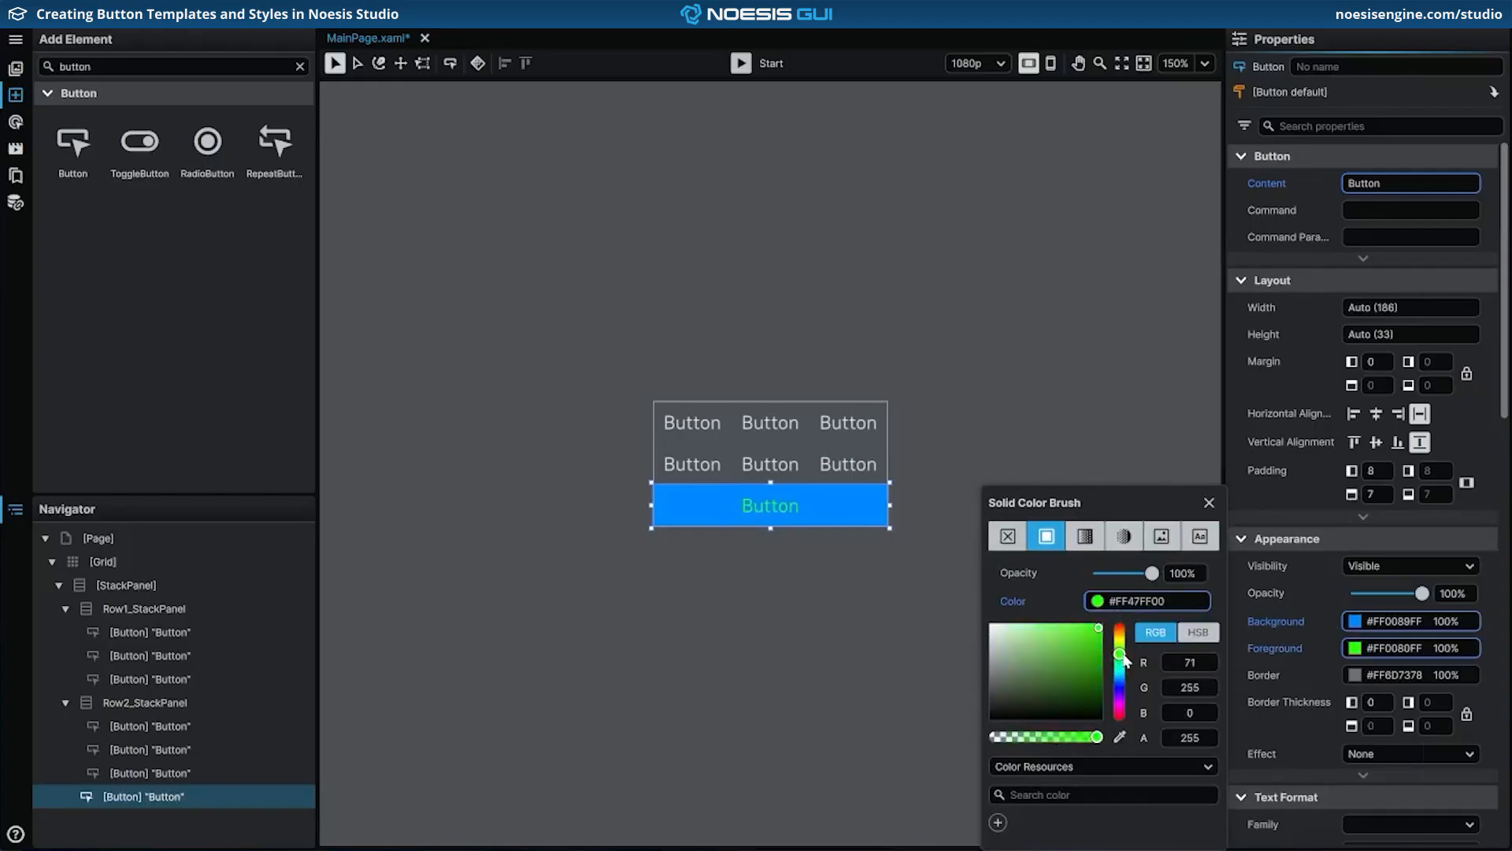
left_click(1217, 505)
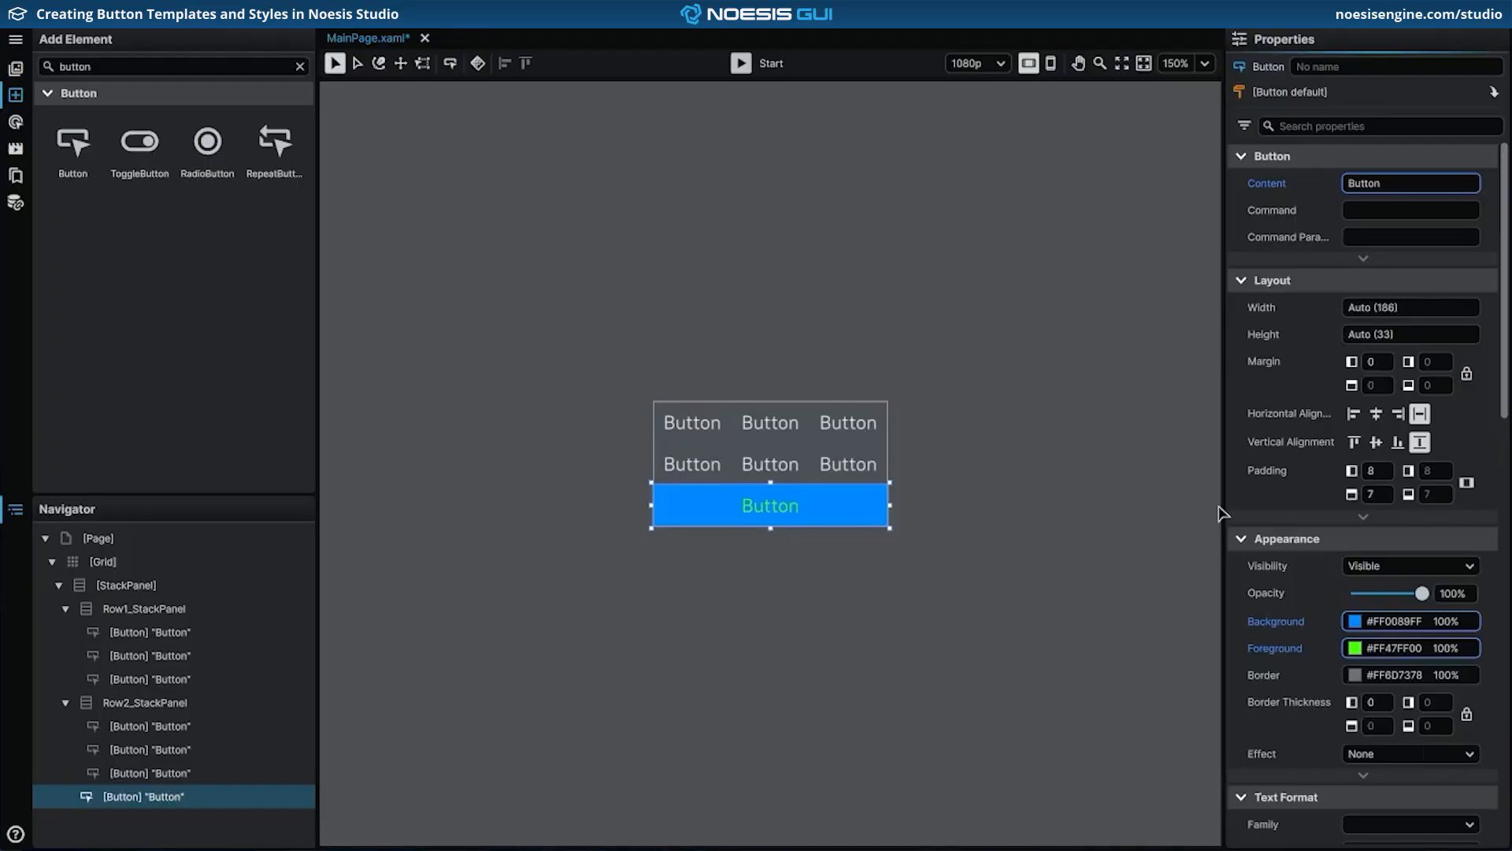
Step: Delete the extra coloured Button from the outer StackPanel
right_click(219, 801)
mouse_move(290, 693)
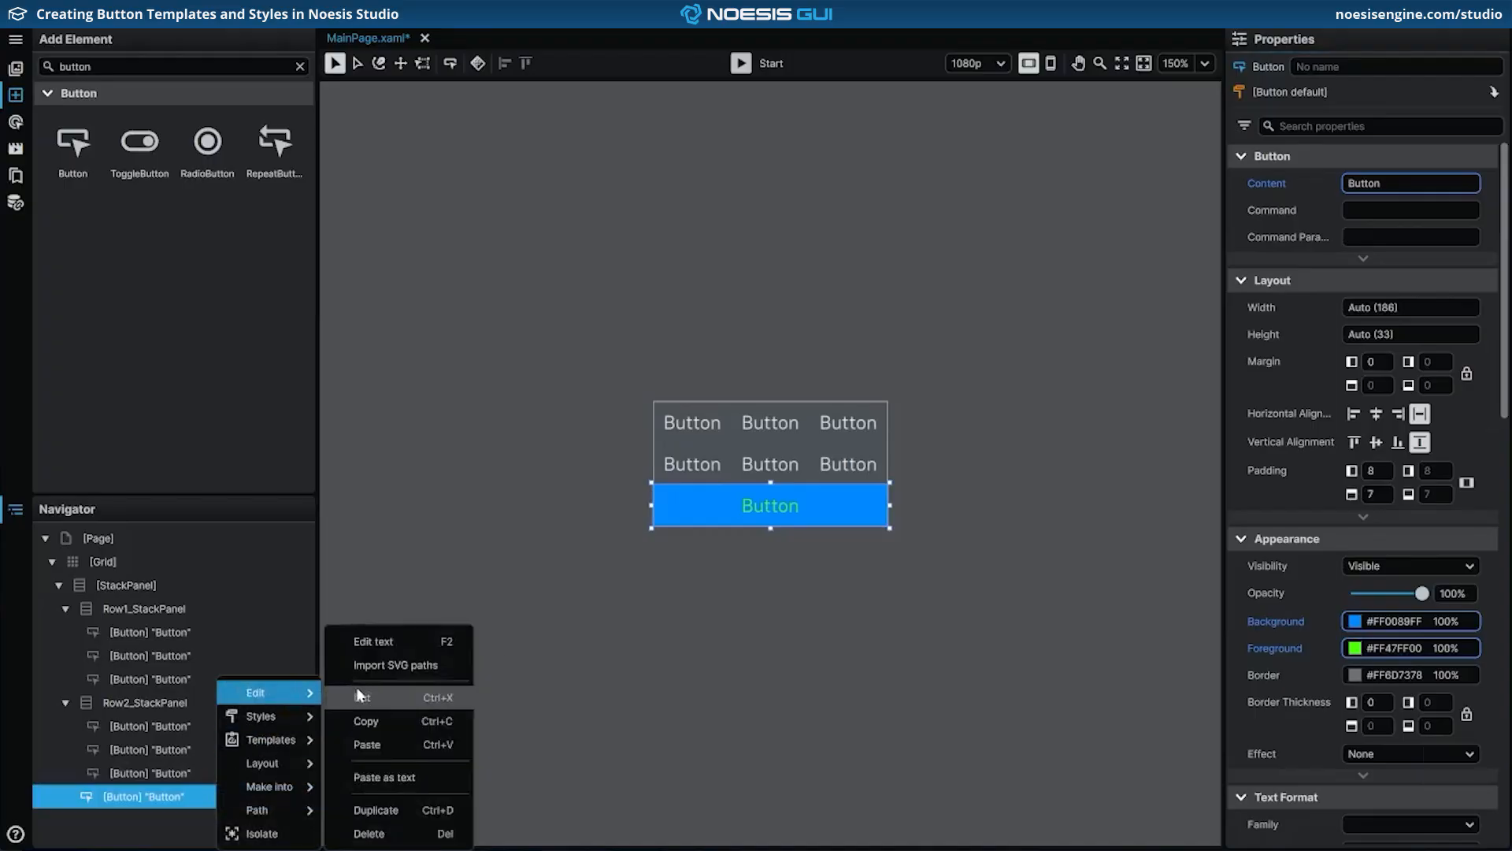
left_click(415, 833)
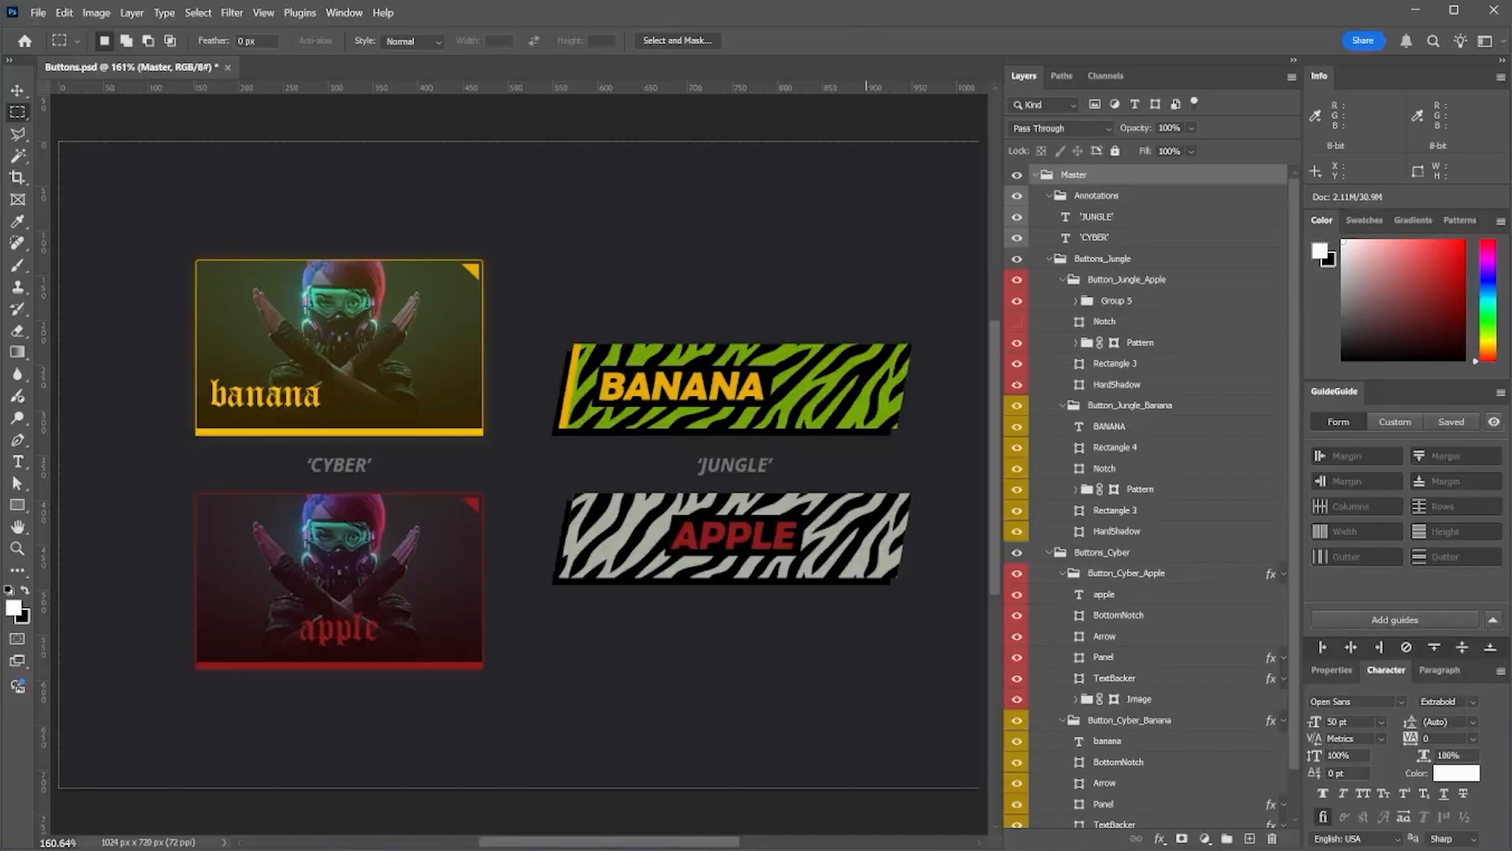
Step: Switch to Photoshop and compare the Cyber and Jungle button designs by marquee-selecting their banana and apple variants
left_click_drag(944, 244, 935, 701)
left_click_drag(167, 225, 521, 692)
left_click_drag(549, 310, 926, 615)
left_click(943, 244)
left_click_drag(942, 244, 933, 694)
left_click(167, 226)
left_click_drag(943, 244, 156, 453)
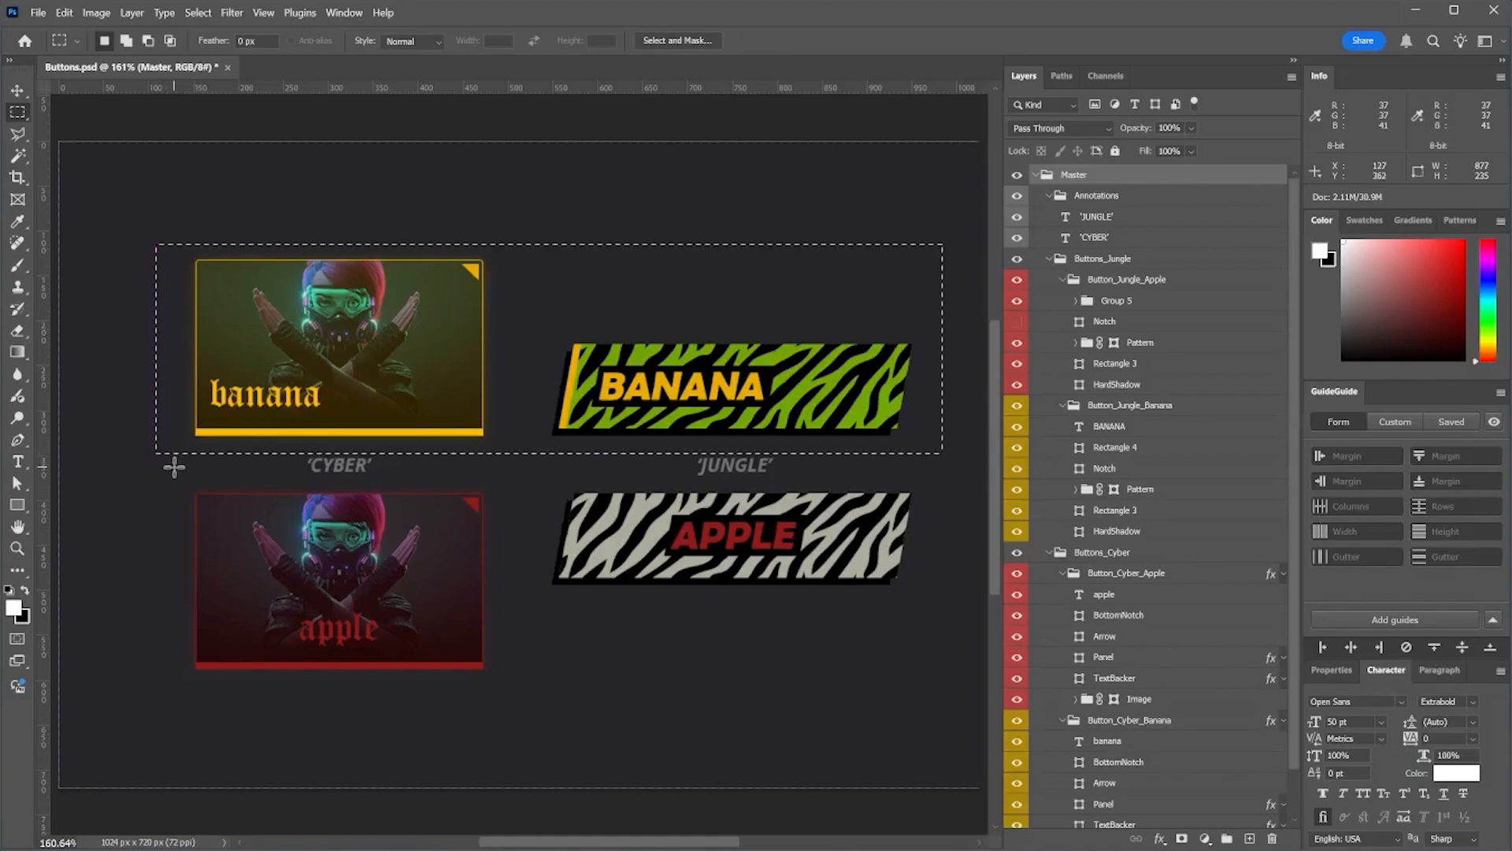
left_click_drag(174, 467, 933, 694)
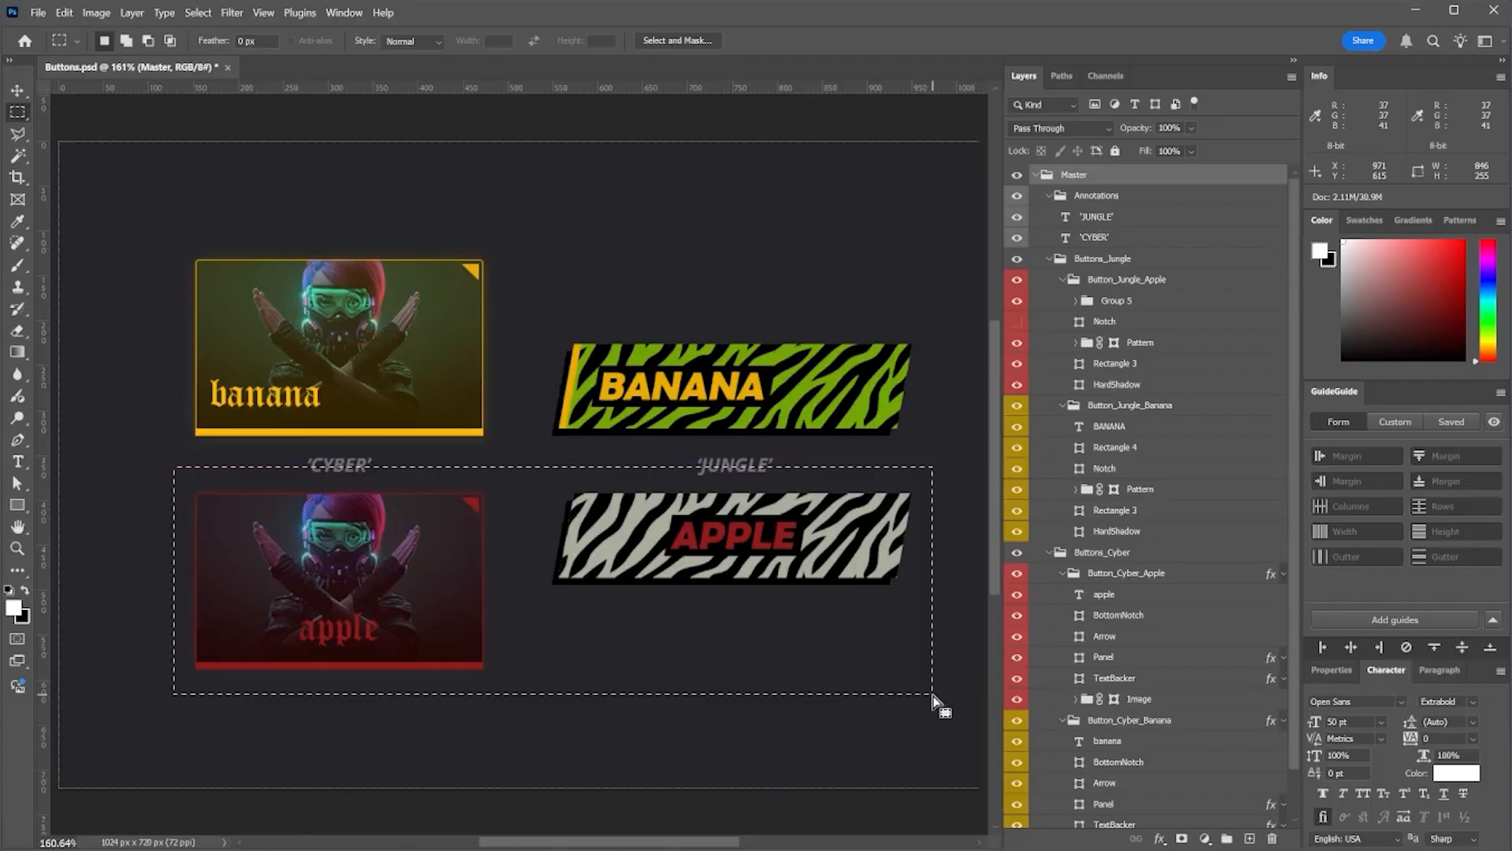
left_click_drag(545, 308, 926, 616)
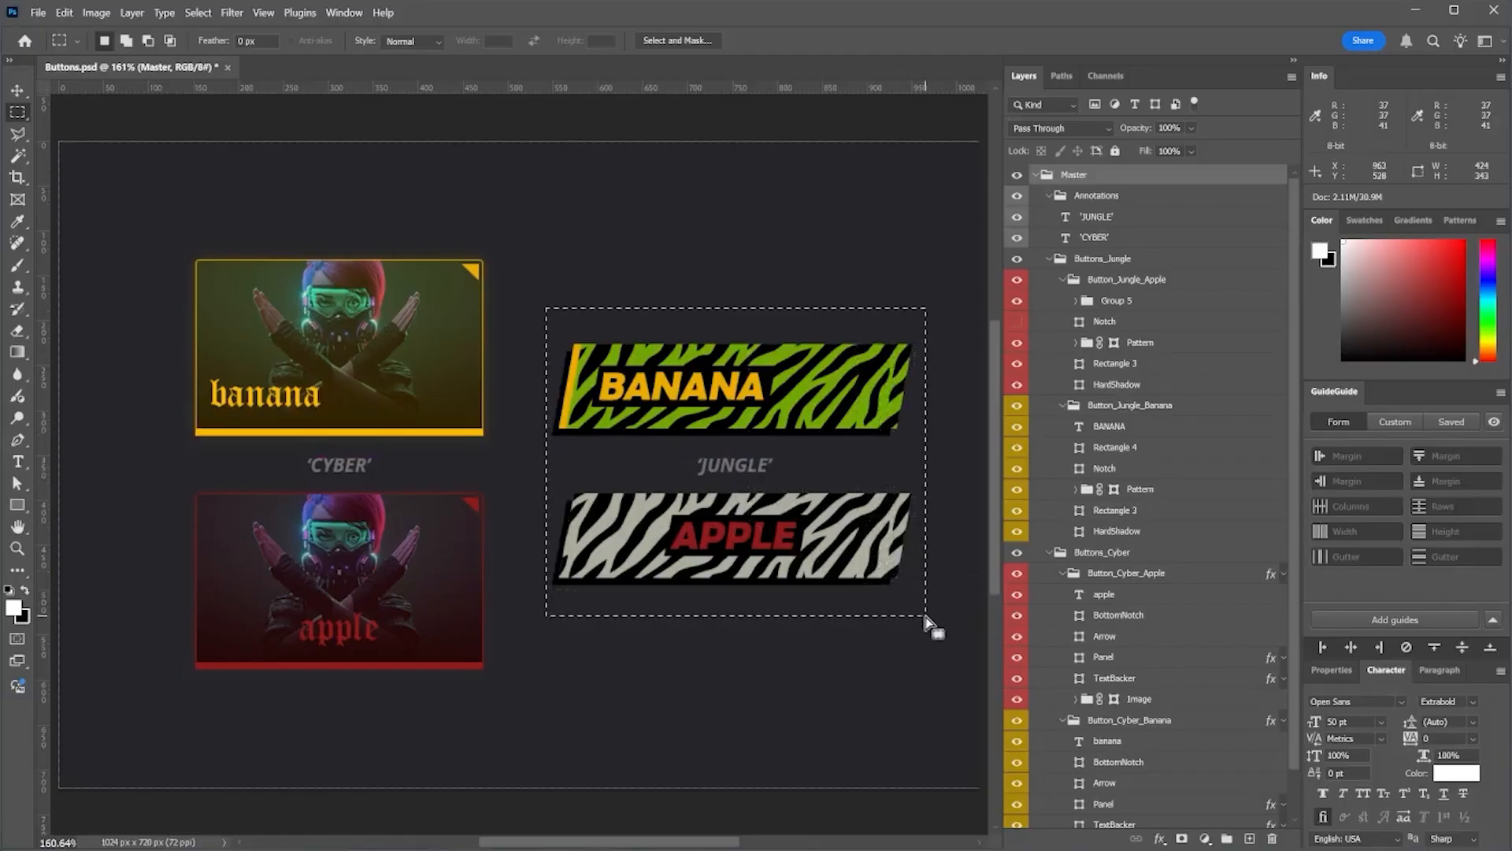
left_click_drag(534, 310, 614, 453)
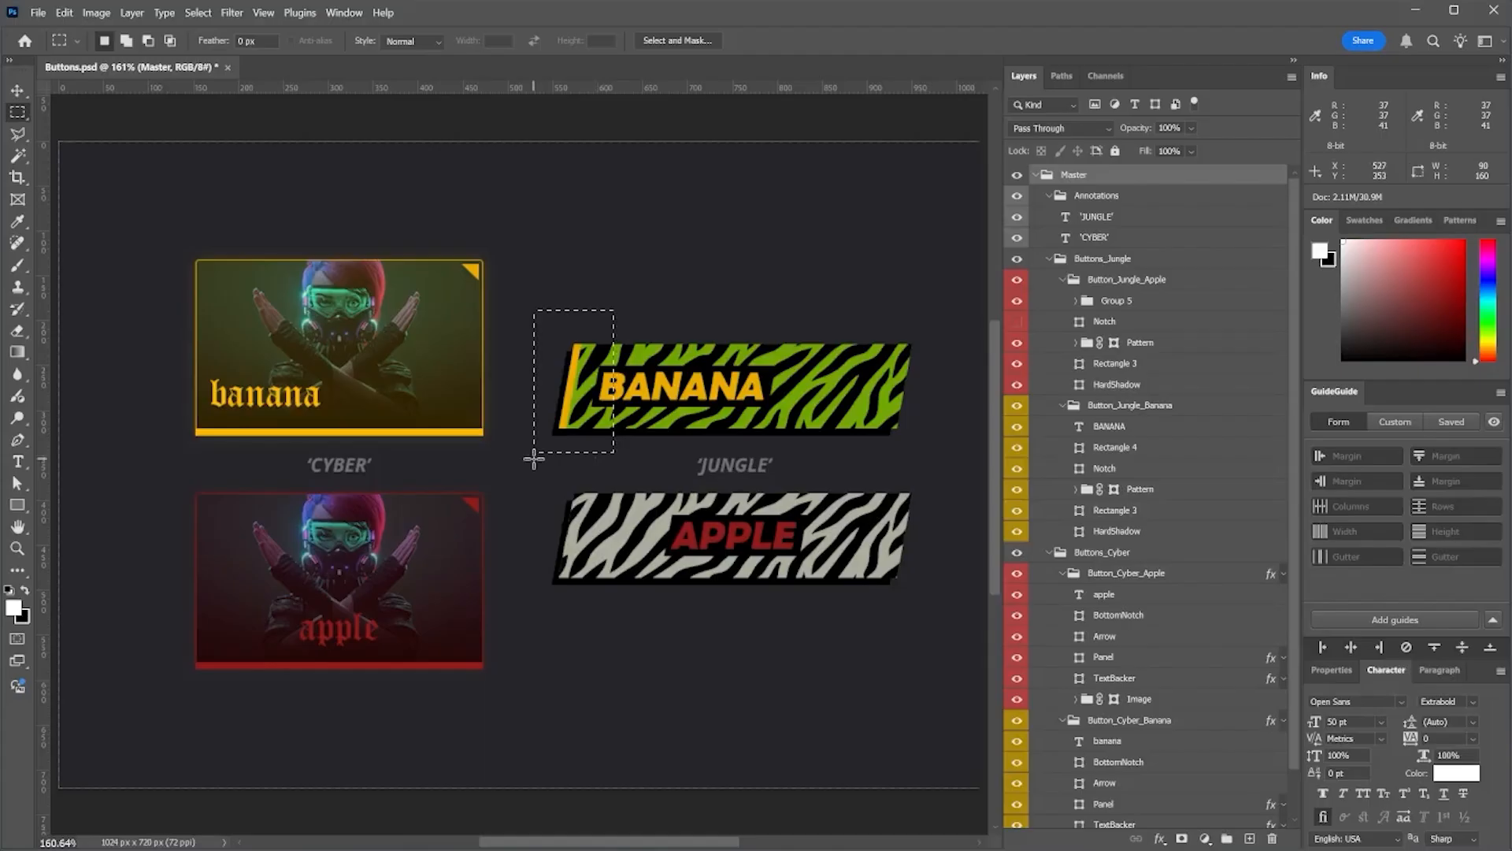
left_click_drag(534, 459, 630, 617)
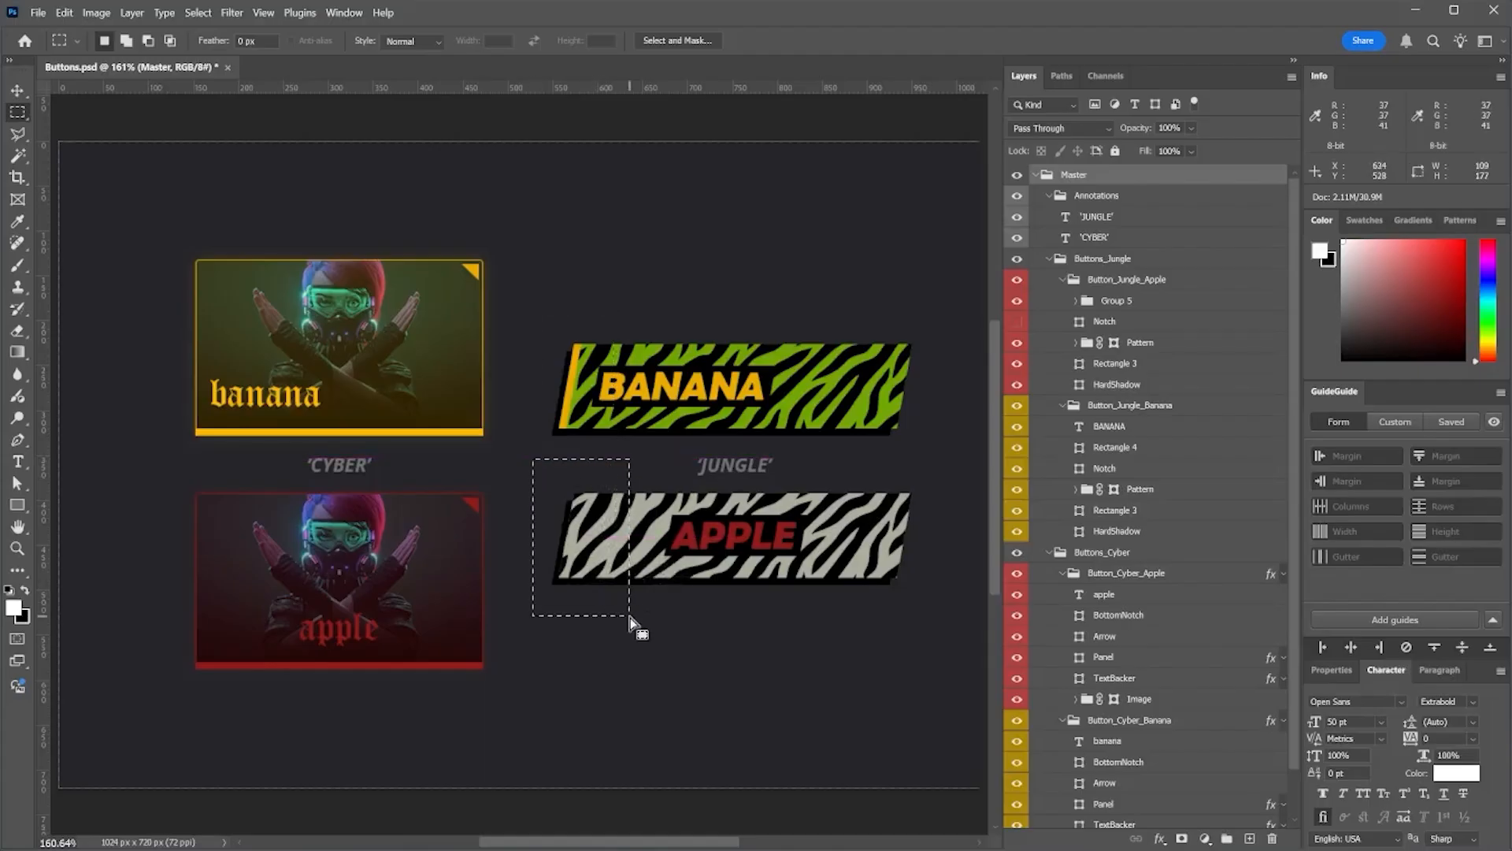
left_click(564, 283)
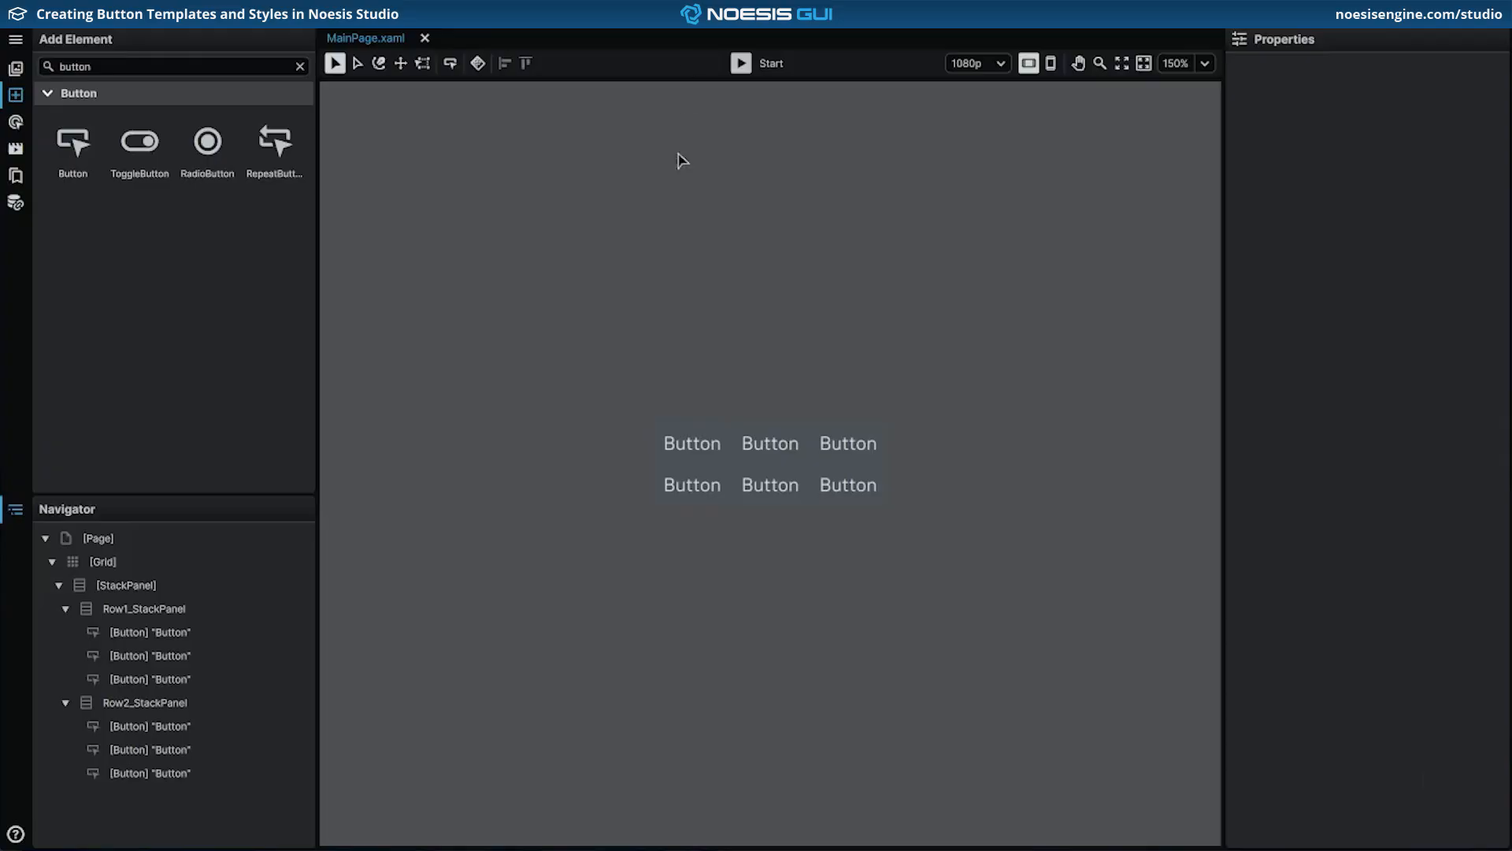
Step: Create a control template named Button_Template_Cyber in Global Resources for the first button in Row1_StackPanel
left_click(685, 443)
right_click(685, 442)
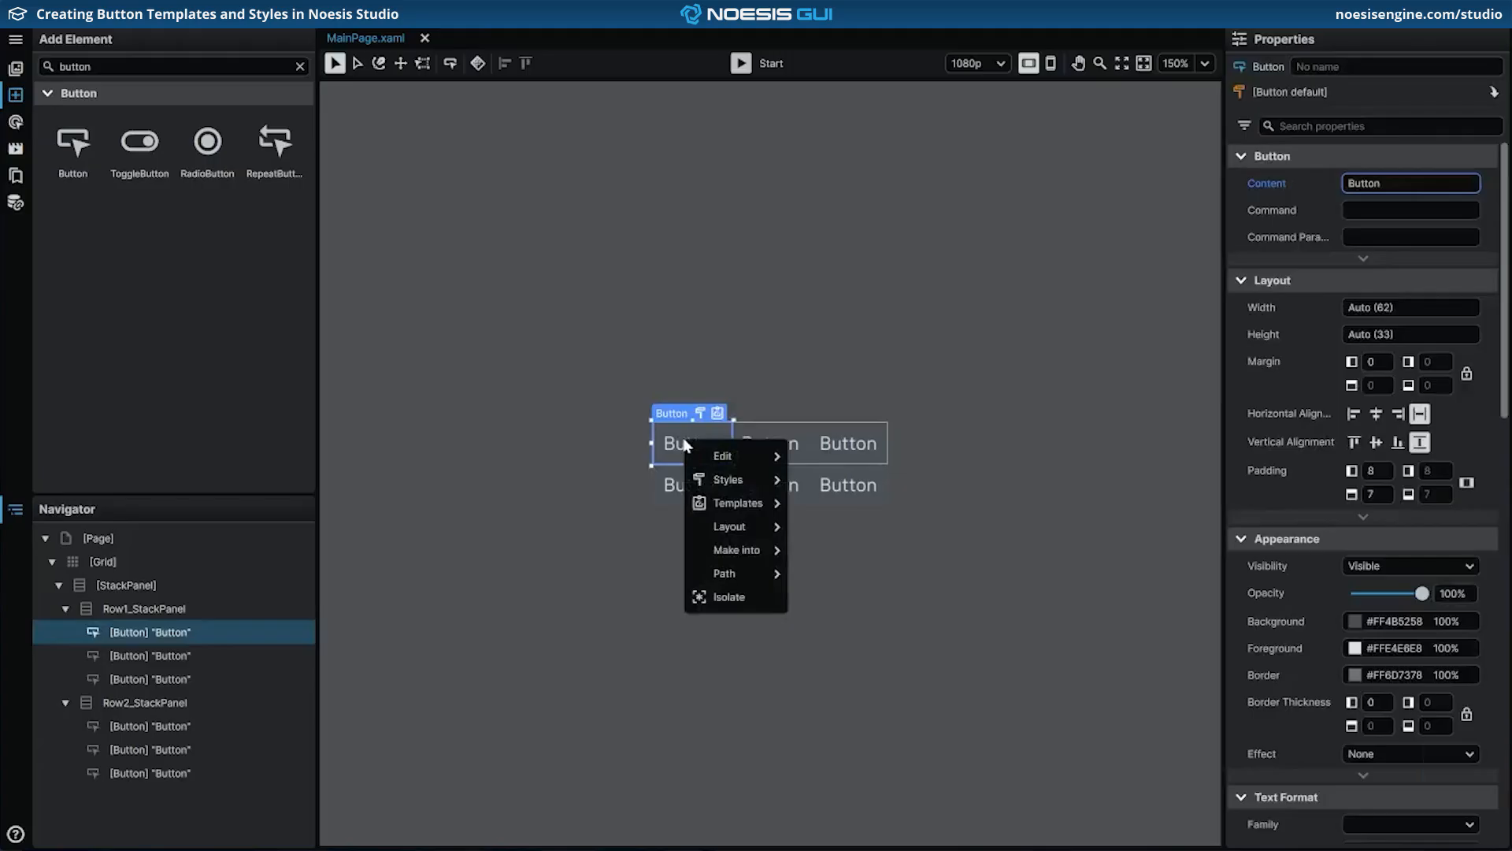
mouse_move(754, 504)
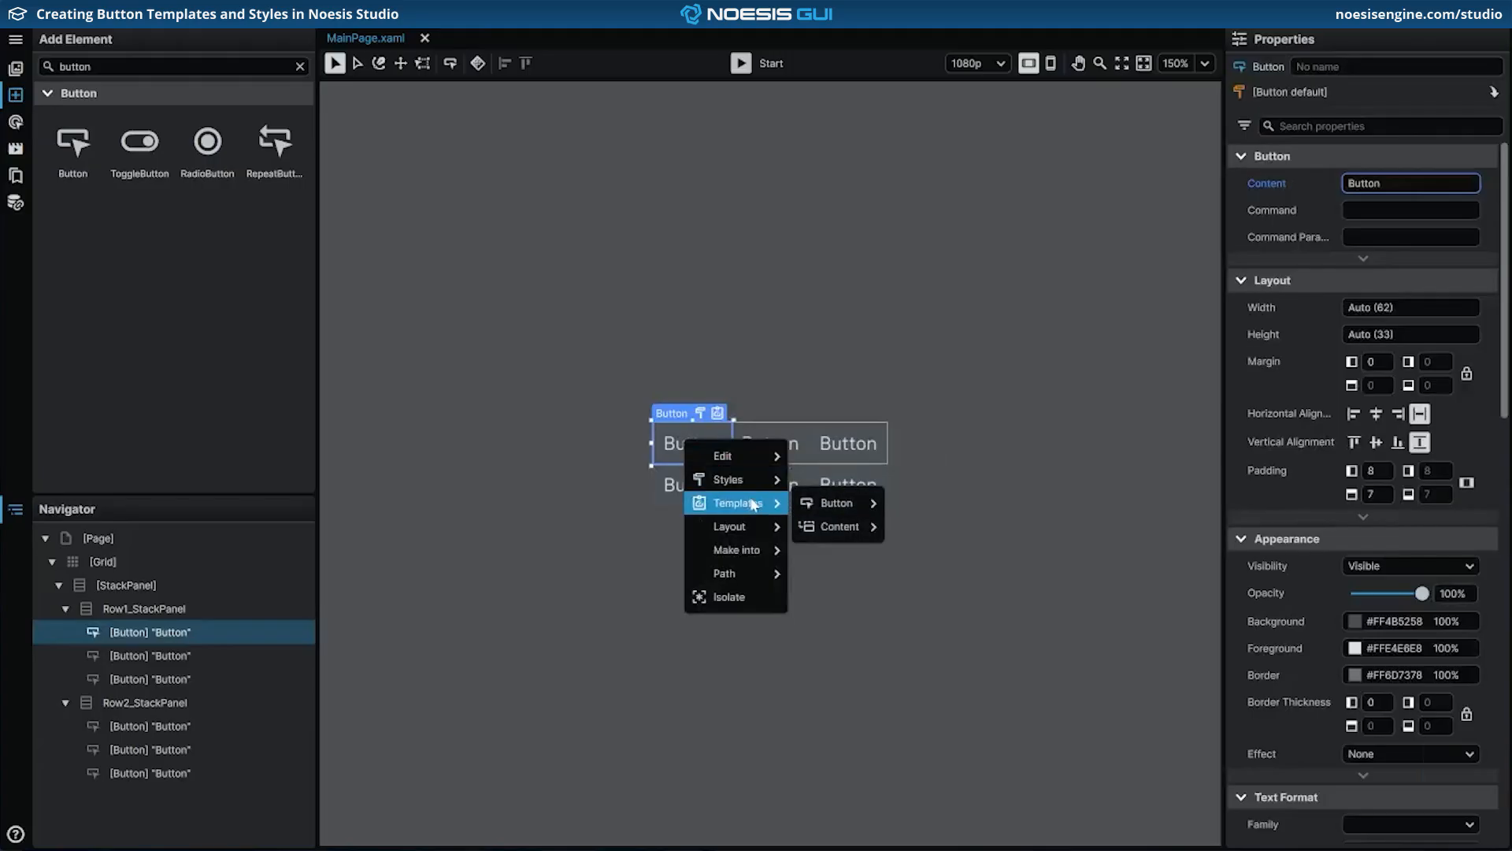
mouse_move(843, 504)
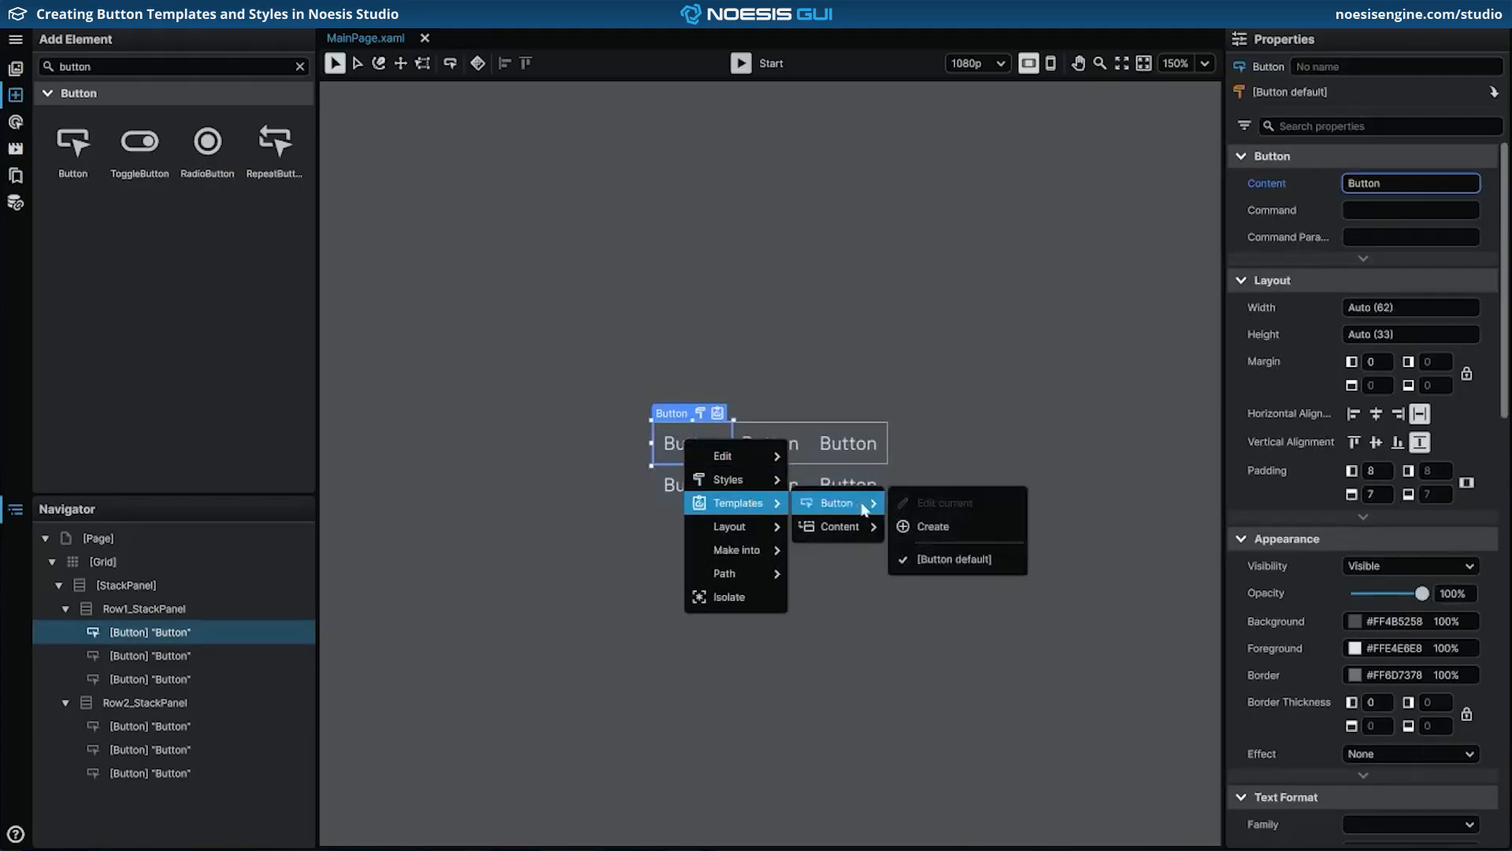
left_click(970, 526)
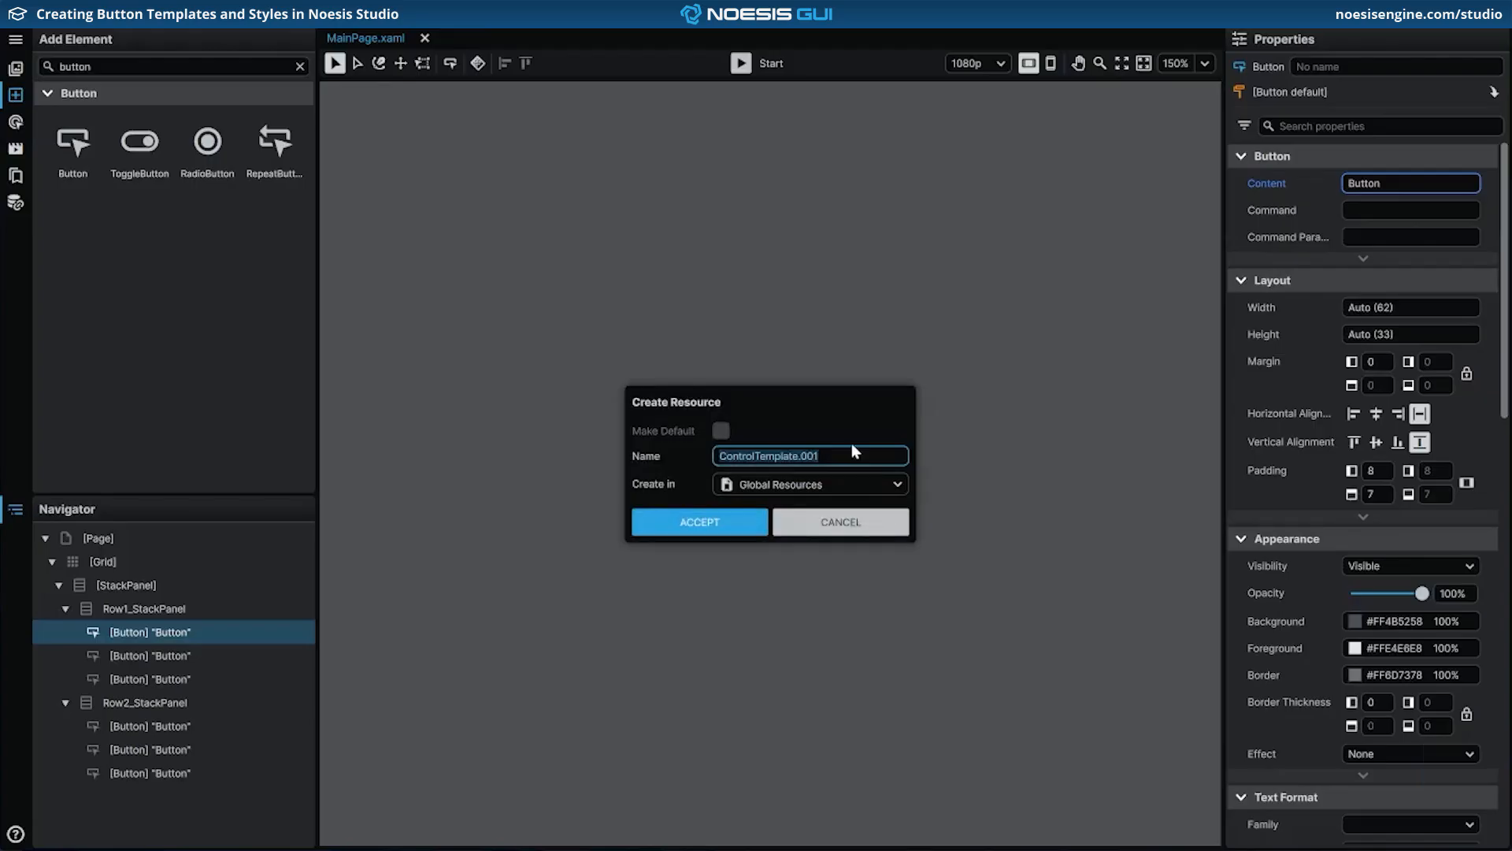
type("Button")
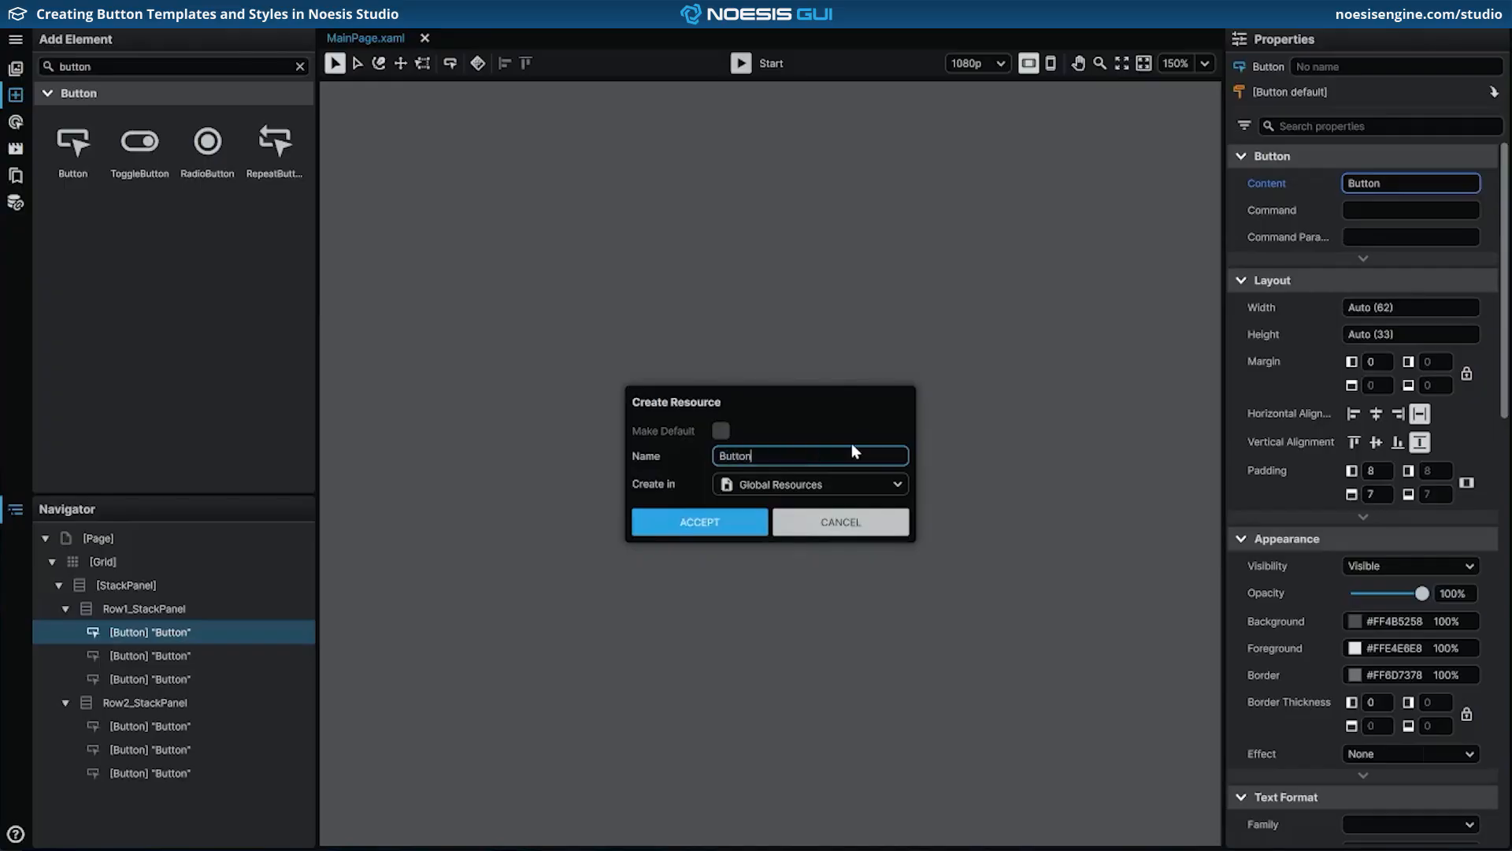
type("_Template_Cyber")
left_click(852, 484)
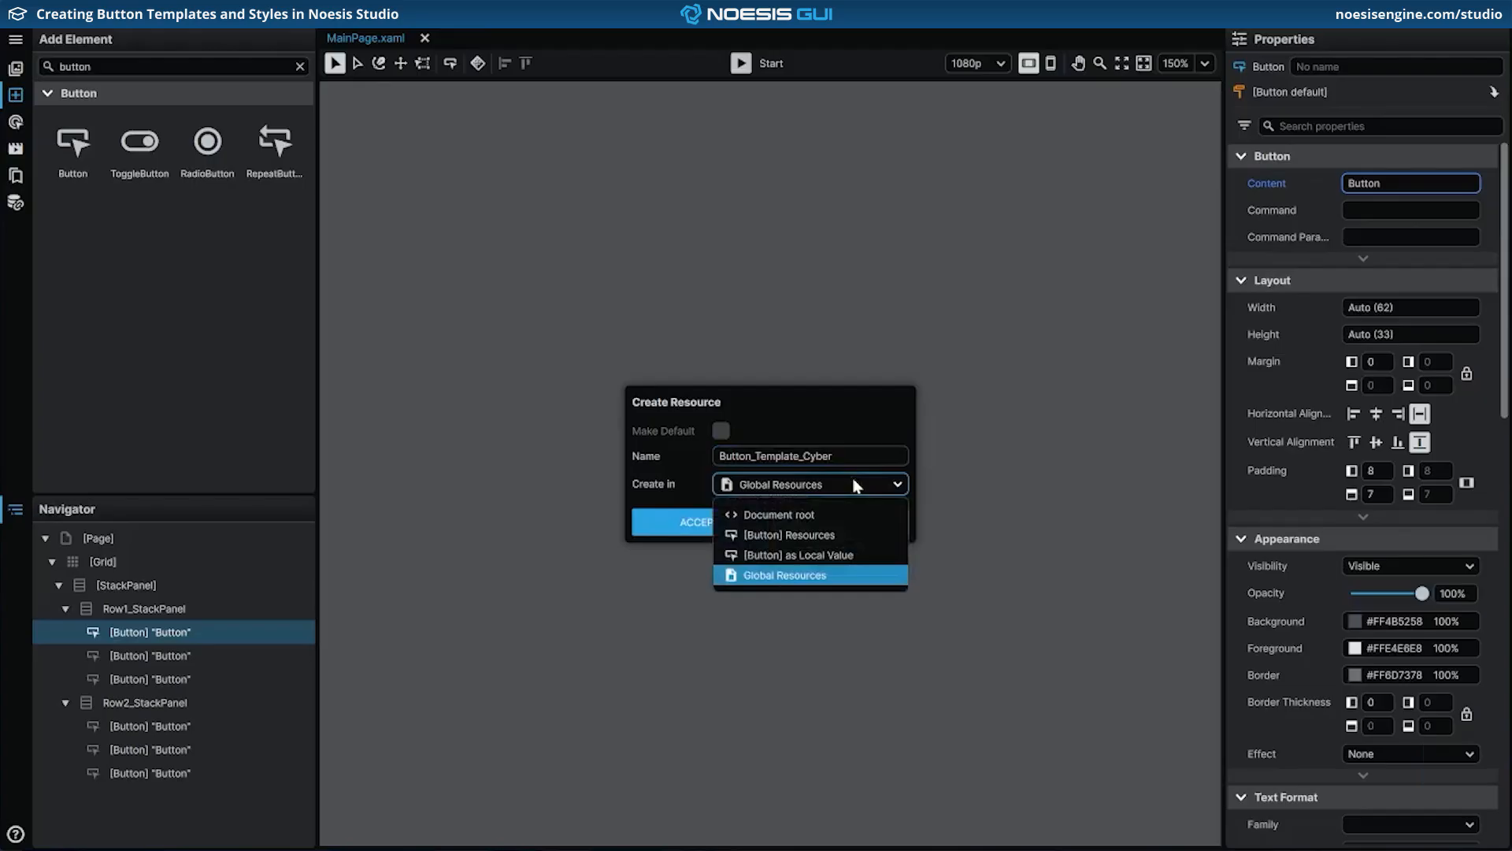
left_click(864, 576)
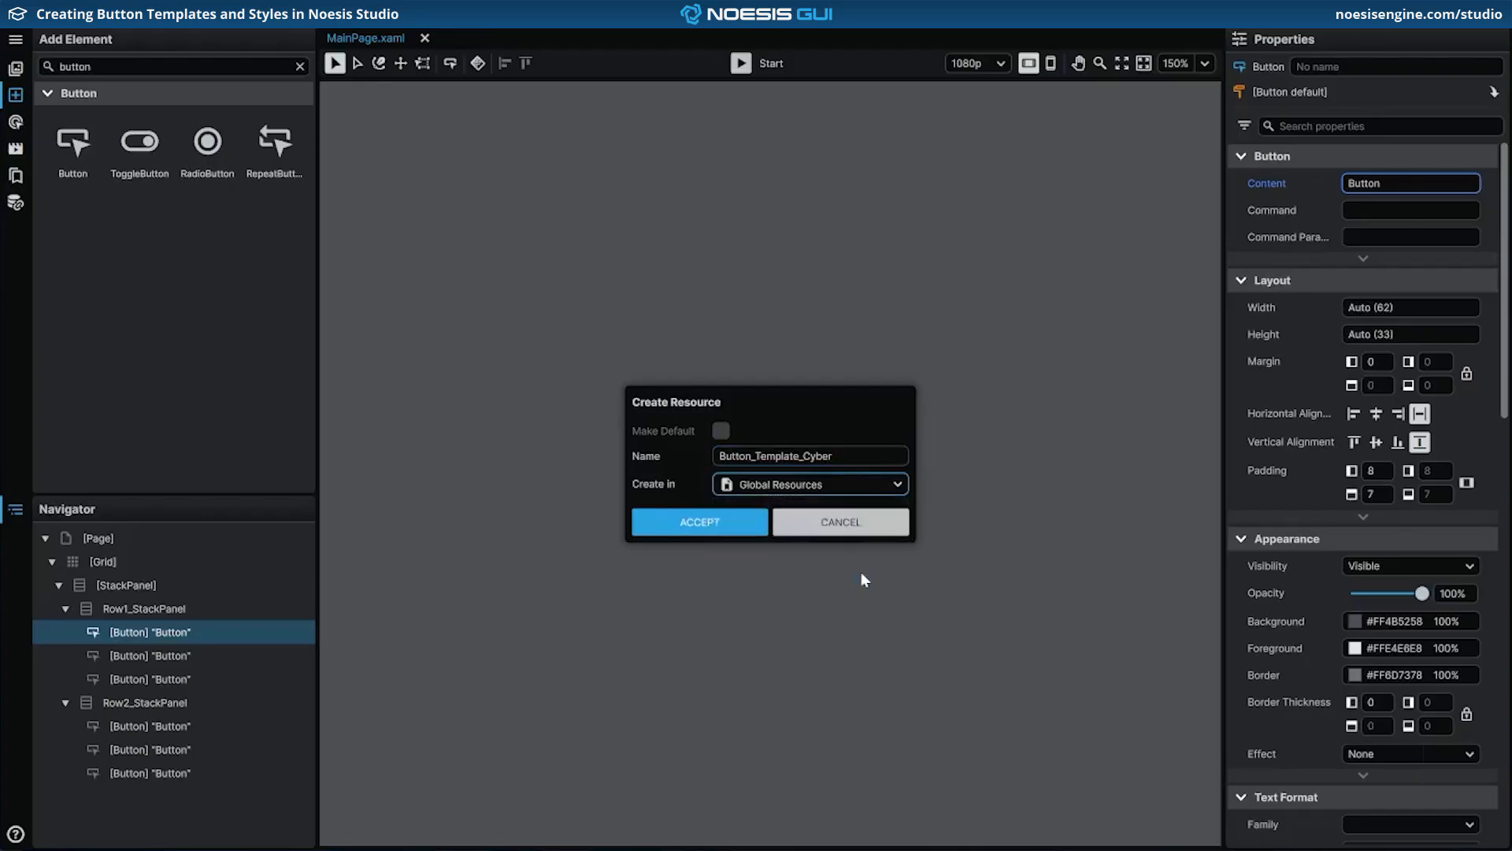
left_click(748, 536)
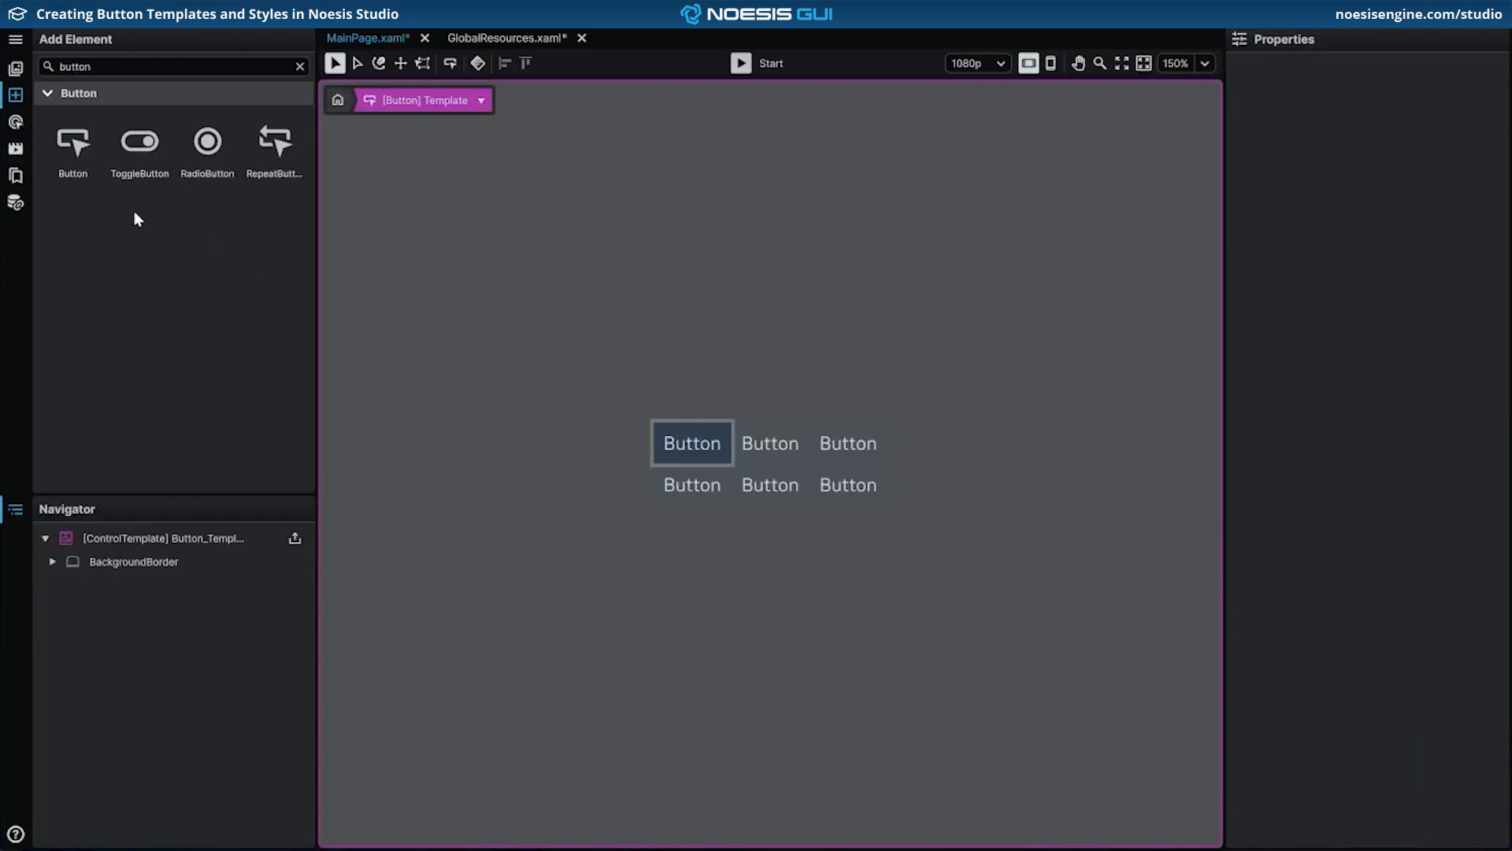
Step: Examine Button_Template_Cyber among the GlobalResources.xaml resources and return to the element library
left_click(16, 175)
left_click(179, 117)
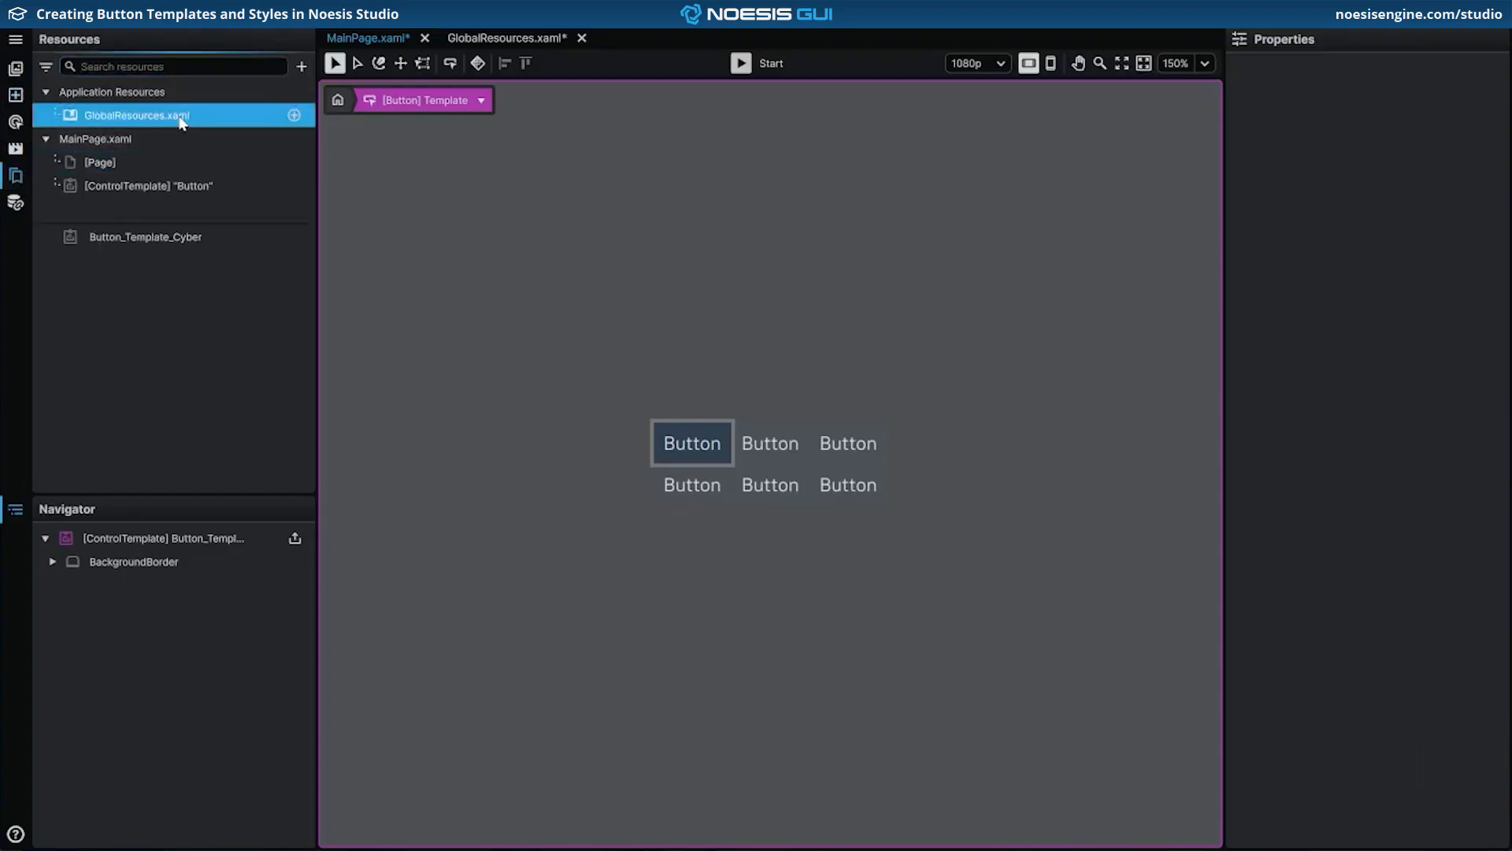
left_click(178, 237)
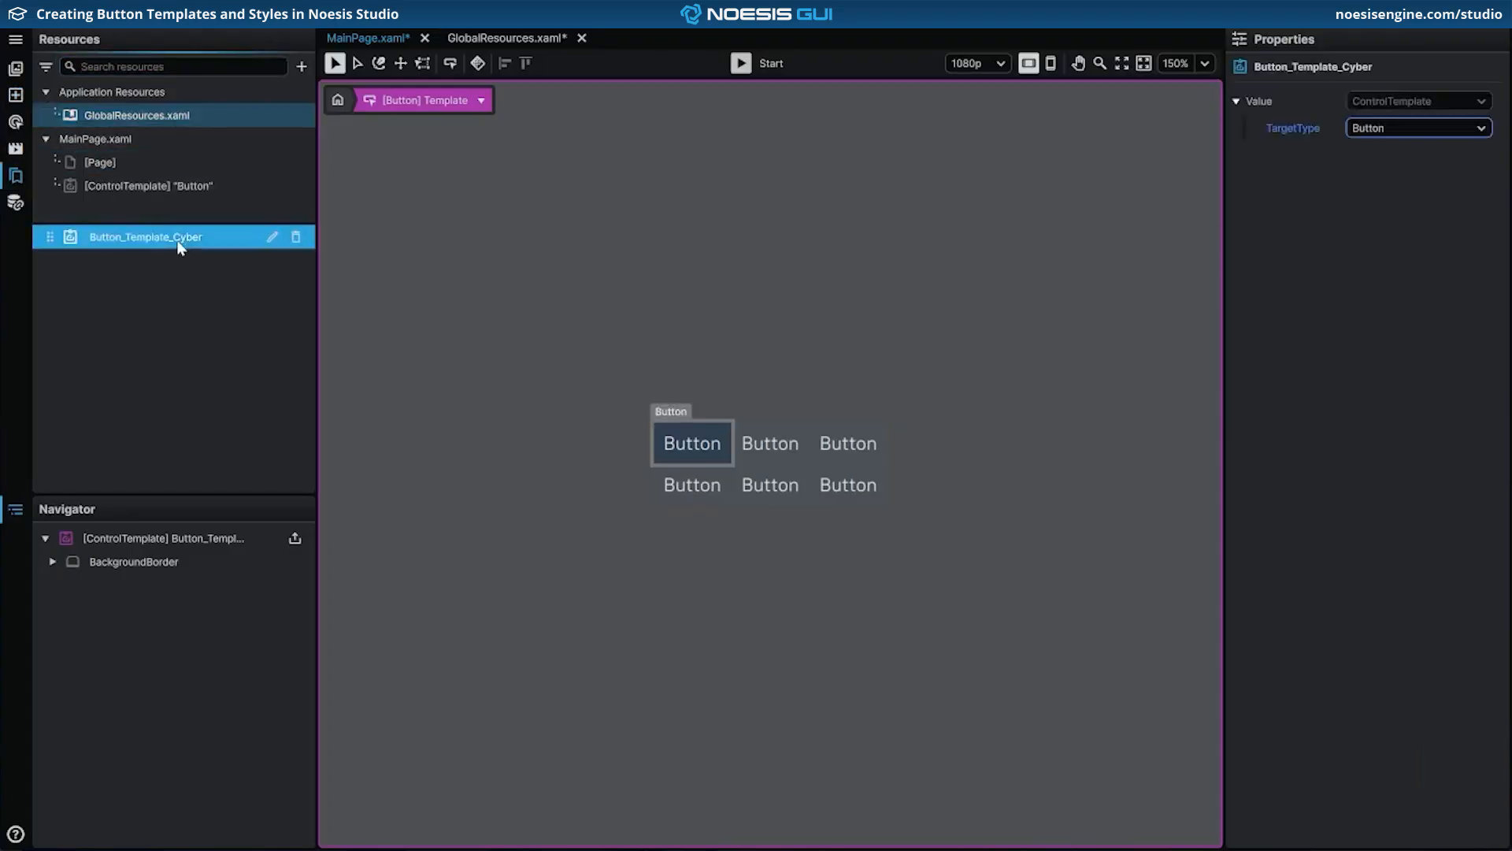
left_click(28, 94)
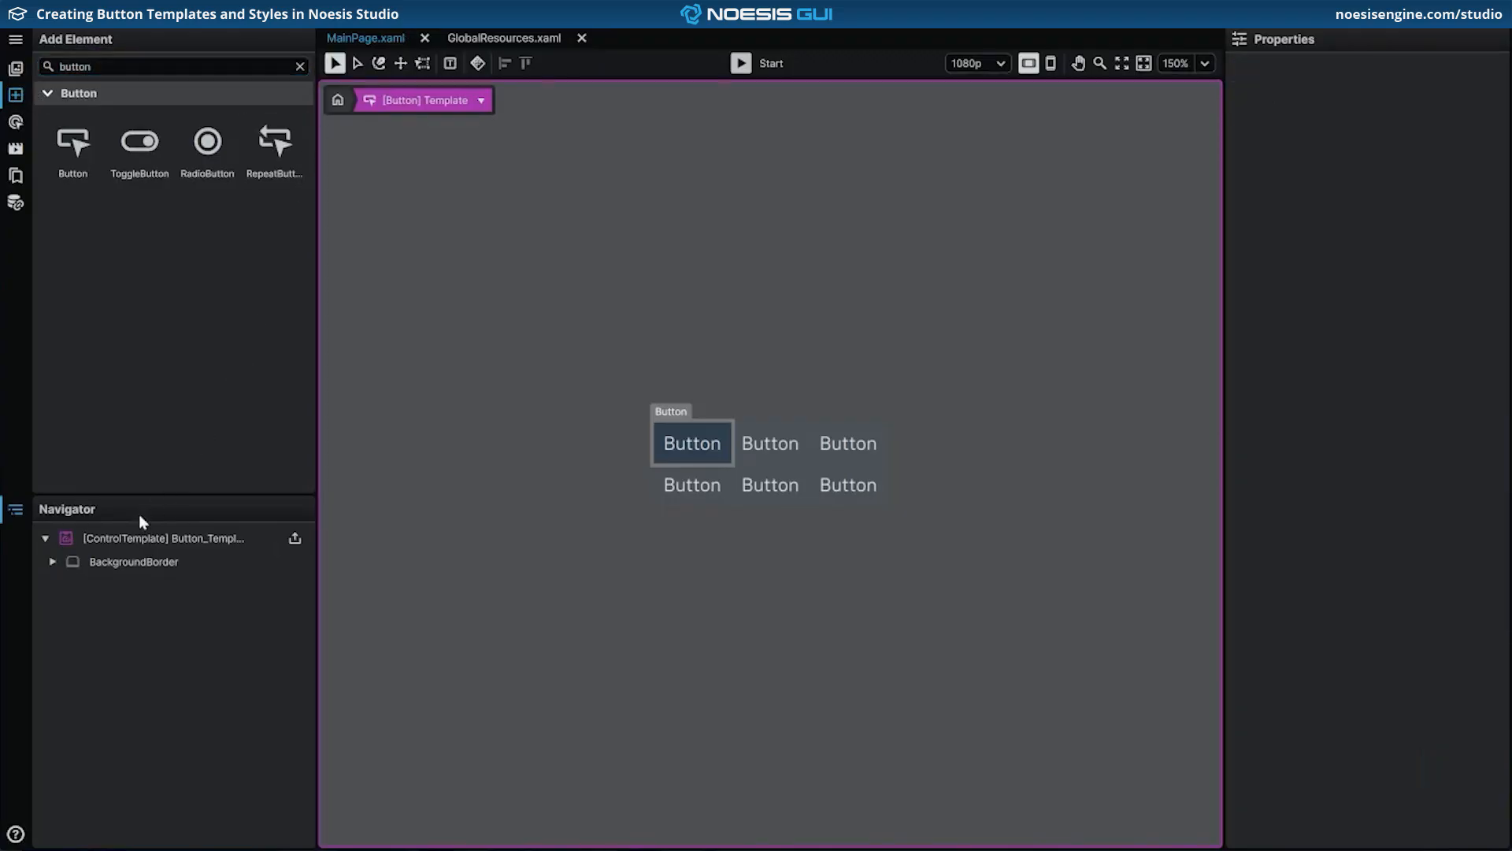
Step: Inspect the ContentPresenter inside the template's BackgroundBorder and return to the main page
left_click(53, 563)
left_click(226, 588)
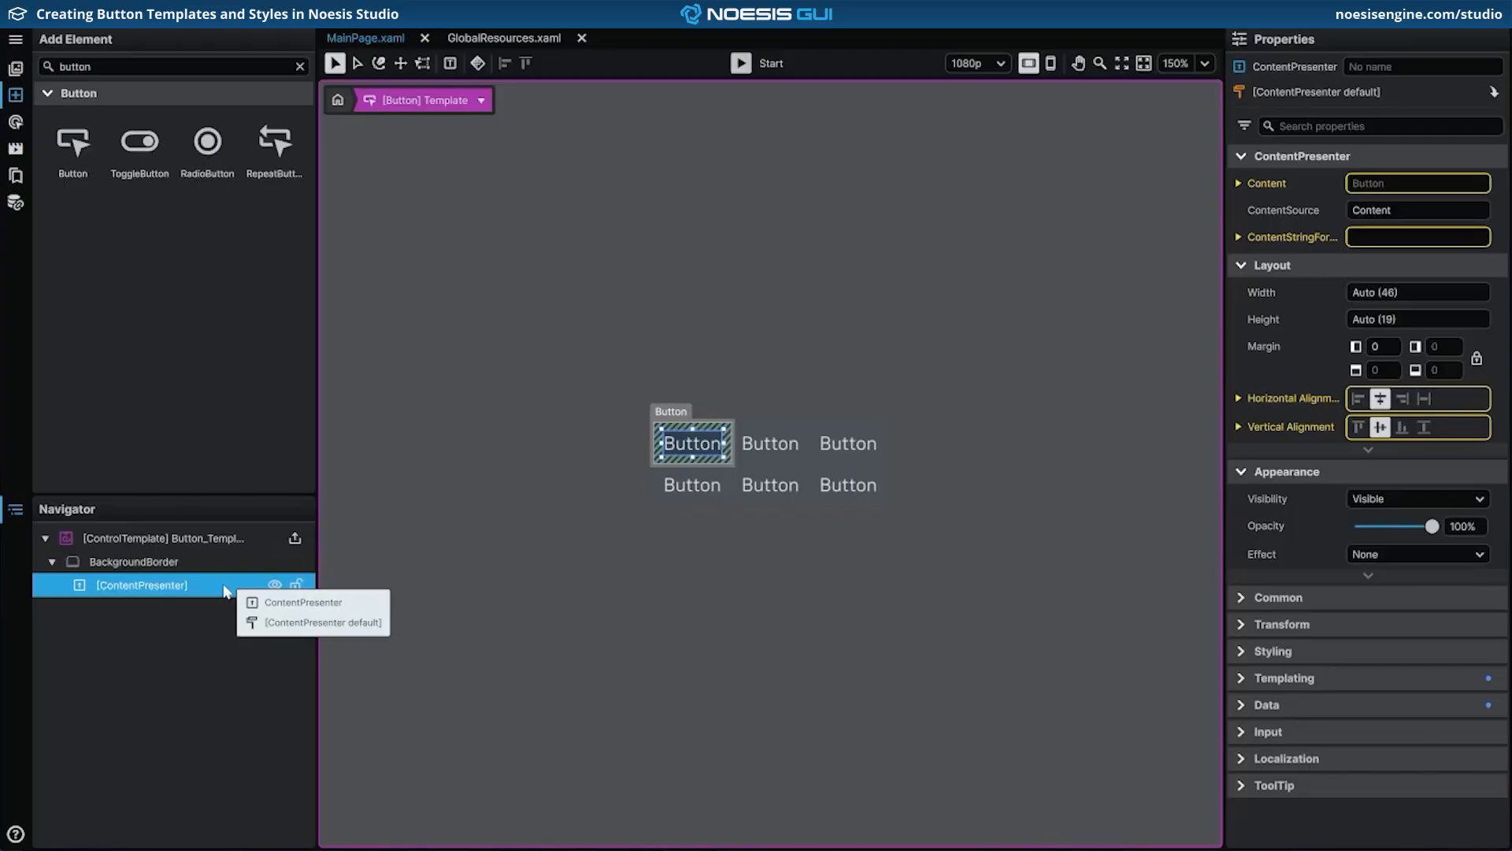
left_click(338, 106)
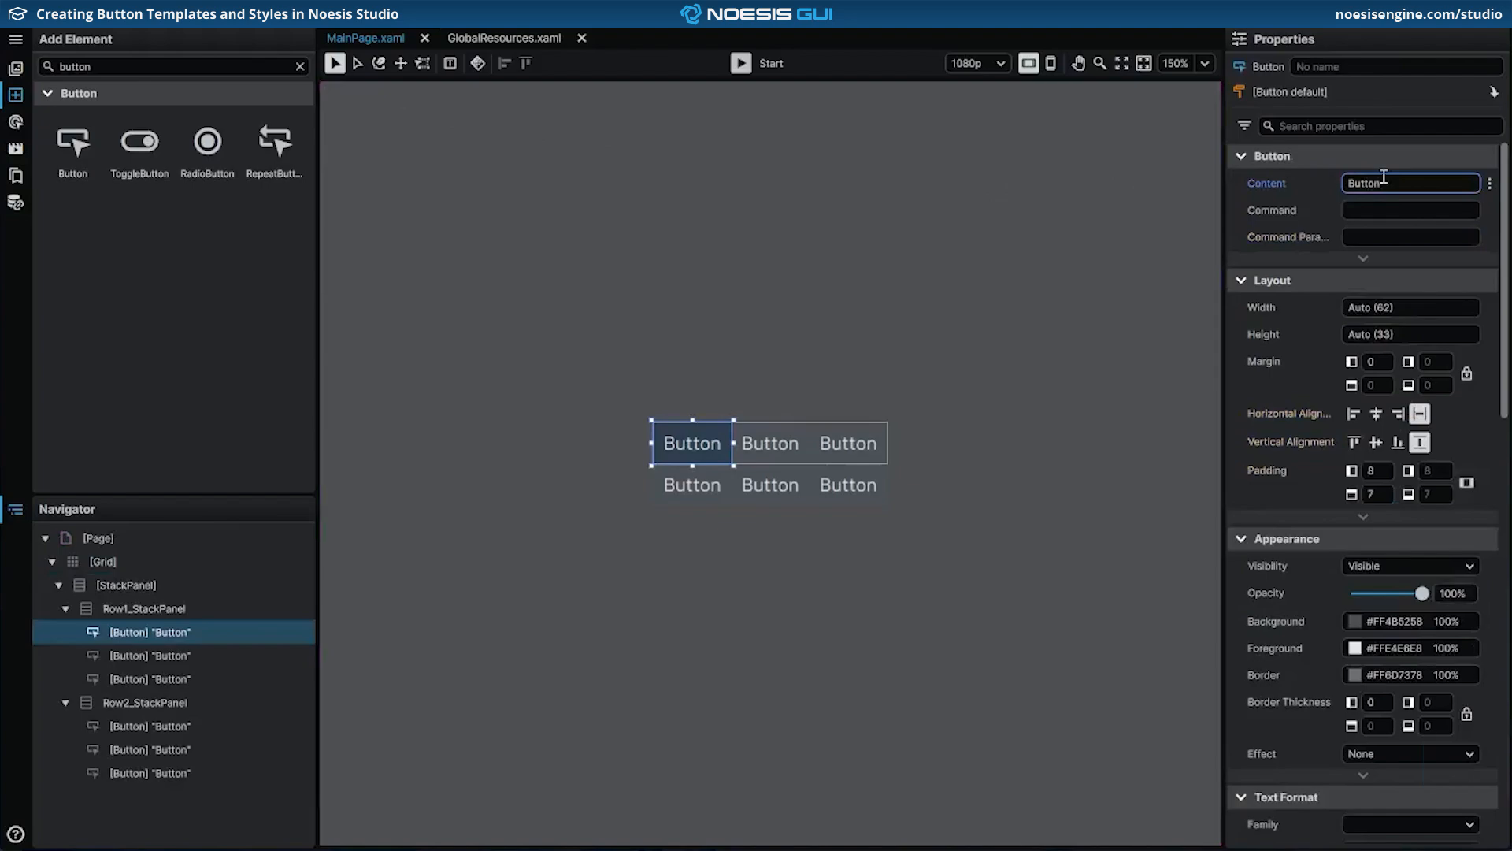
Step: Try Hello as the first Row1_StackPanel button's Content and reset the property to empty
type("Hello")
key("Return")
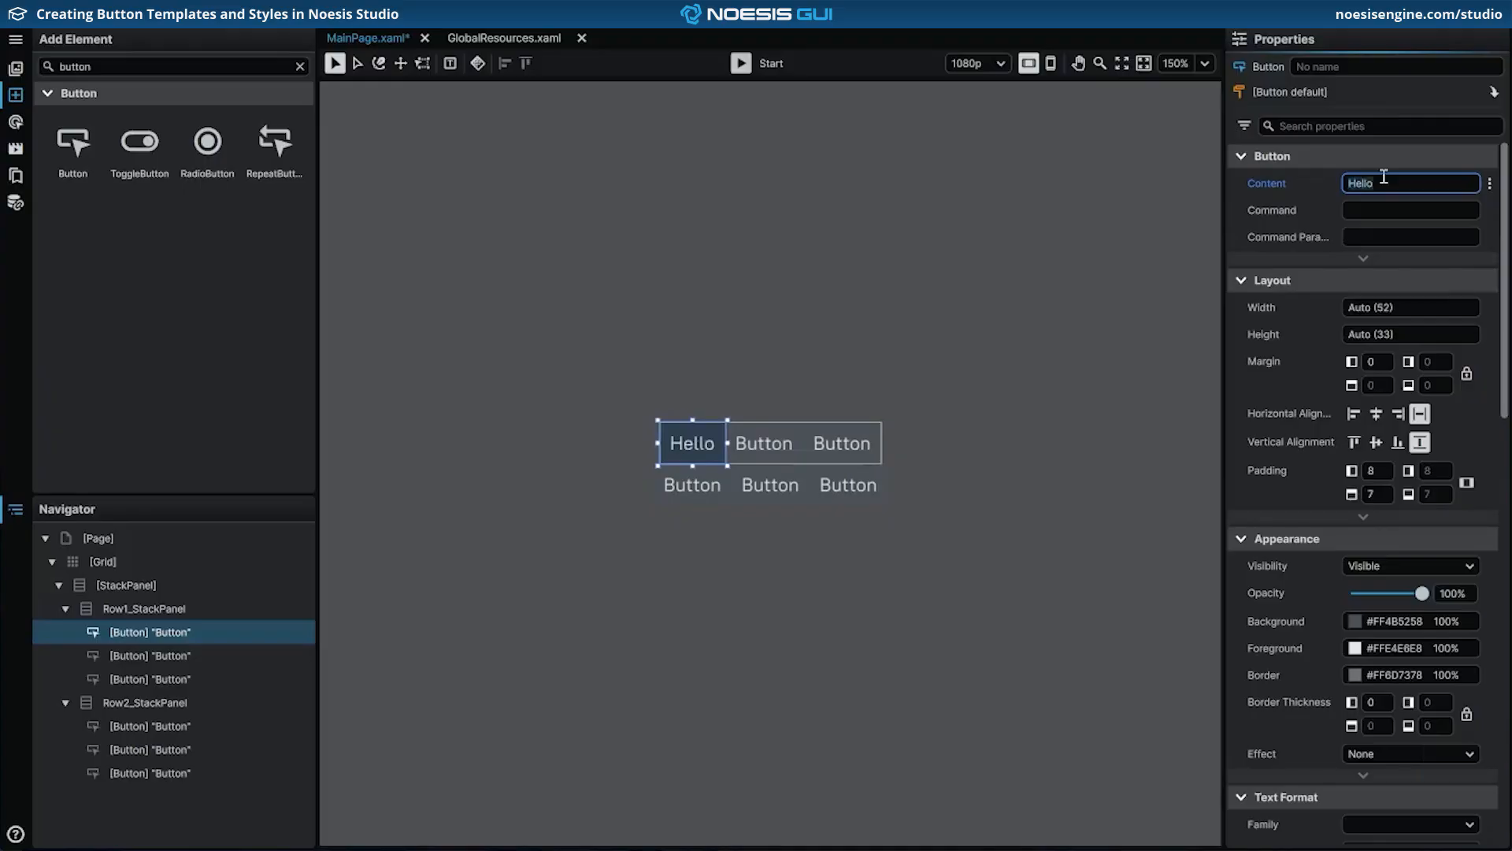
left_click(1489, 183)
left_click(1459, 184)
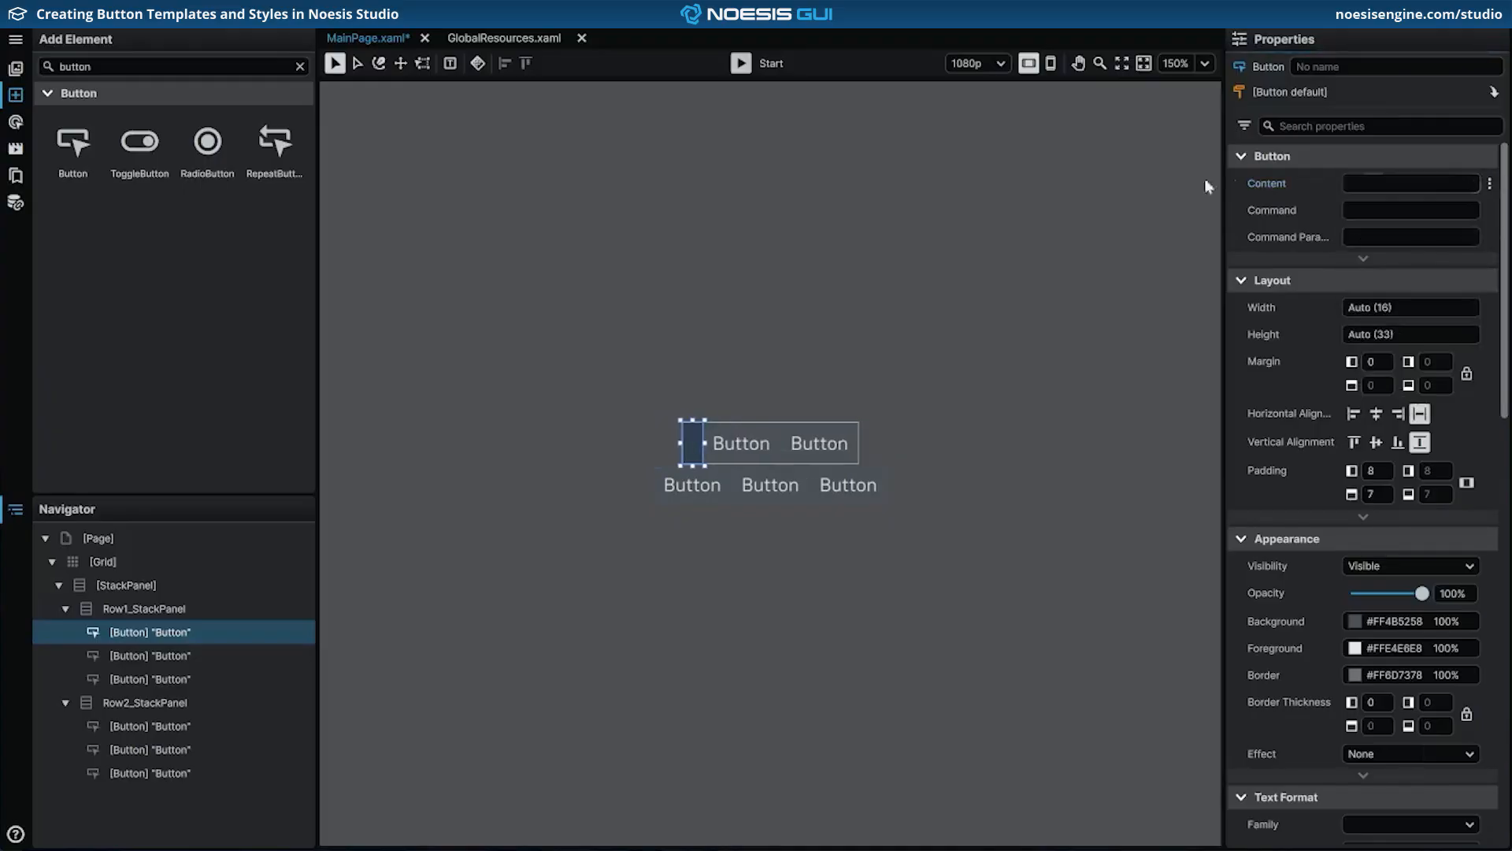
Step: Find the StackPanel element and nest one inside the first button of Row1_StackPanel
double_click(260, 65)
type("st")
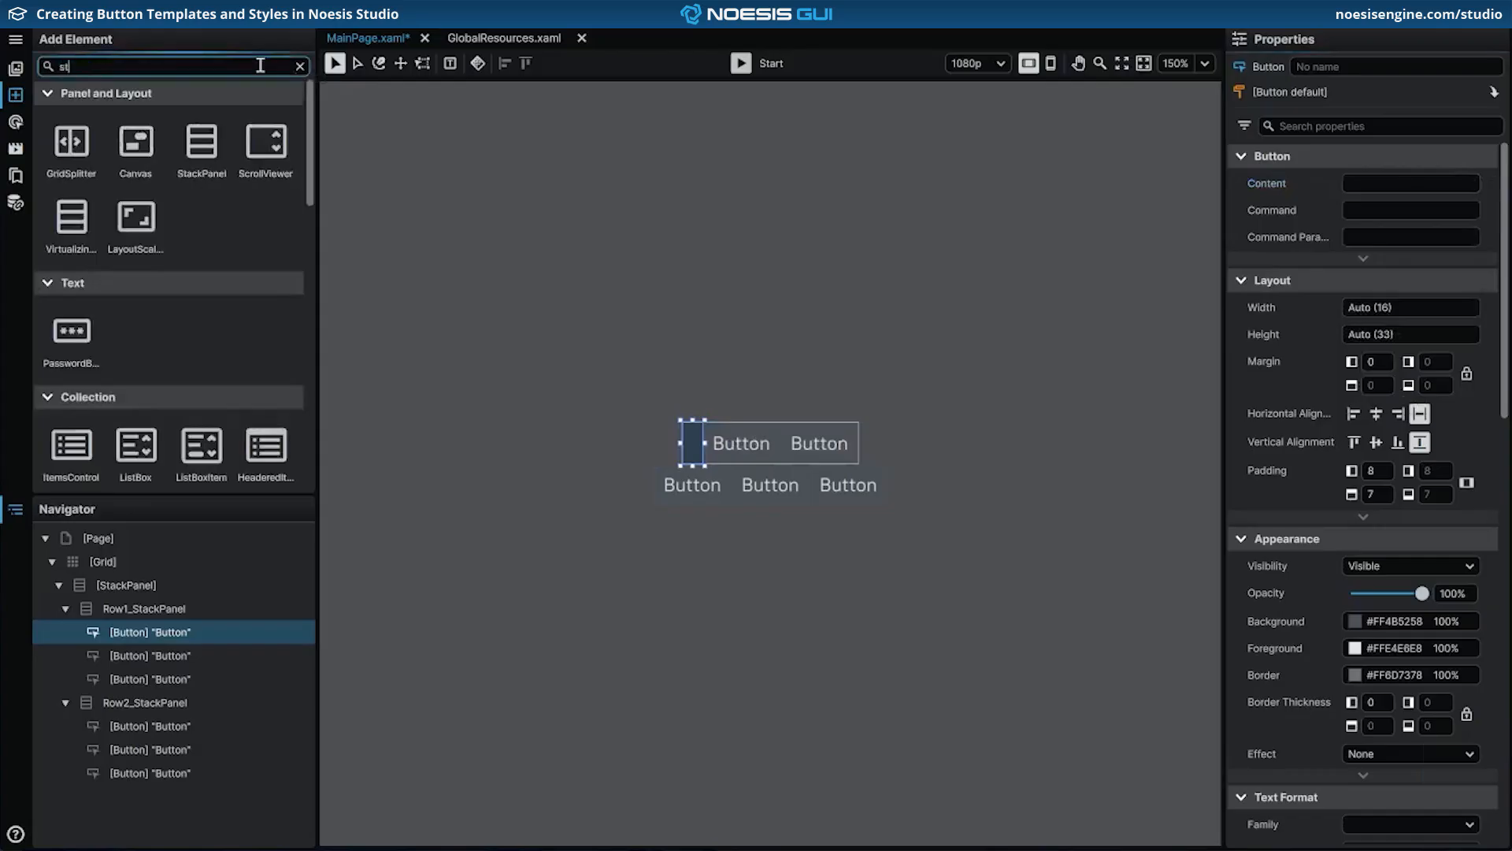
type("ack")
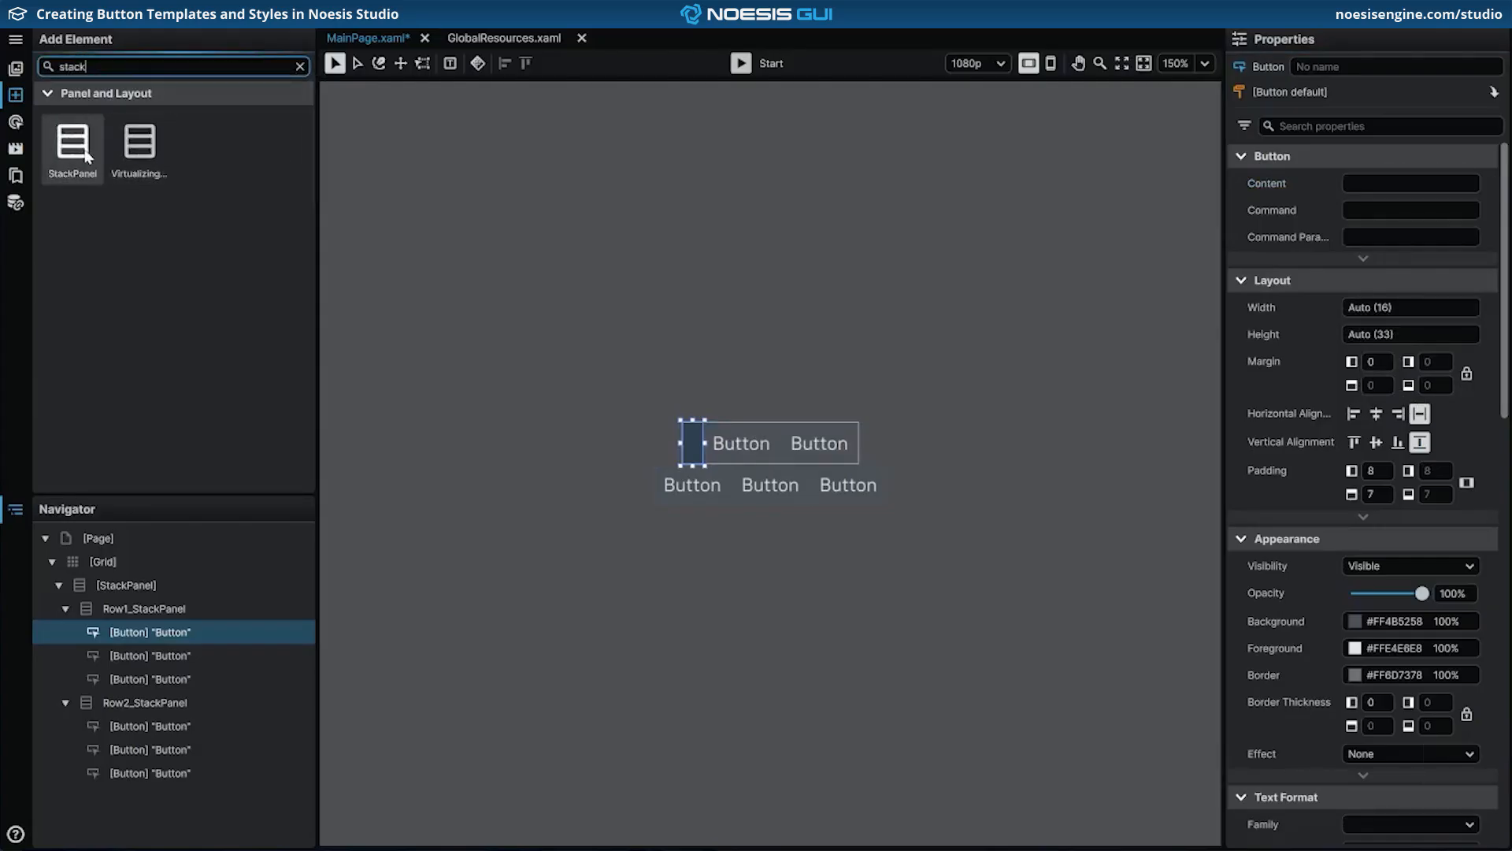
left_click_drag(87, 156, 206, 631)
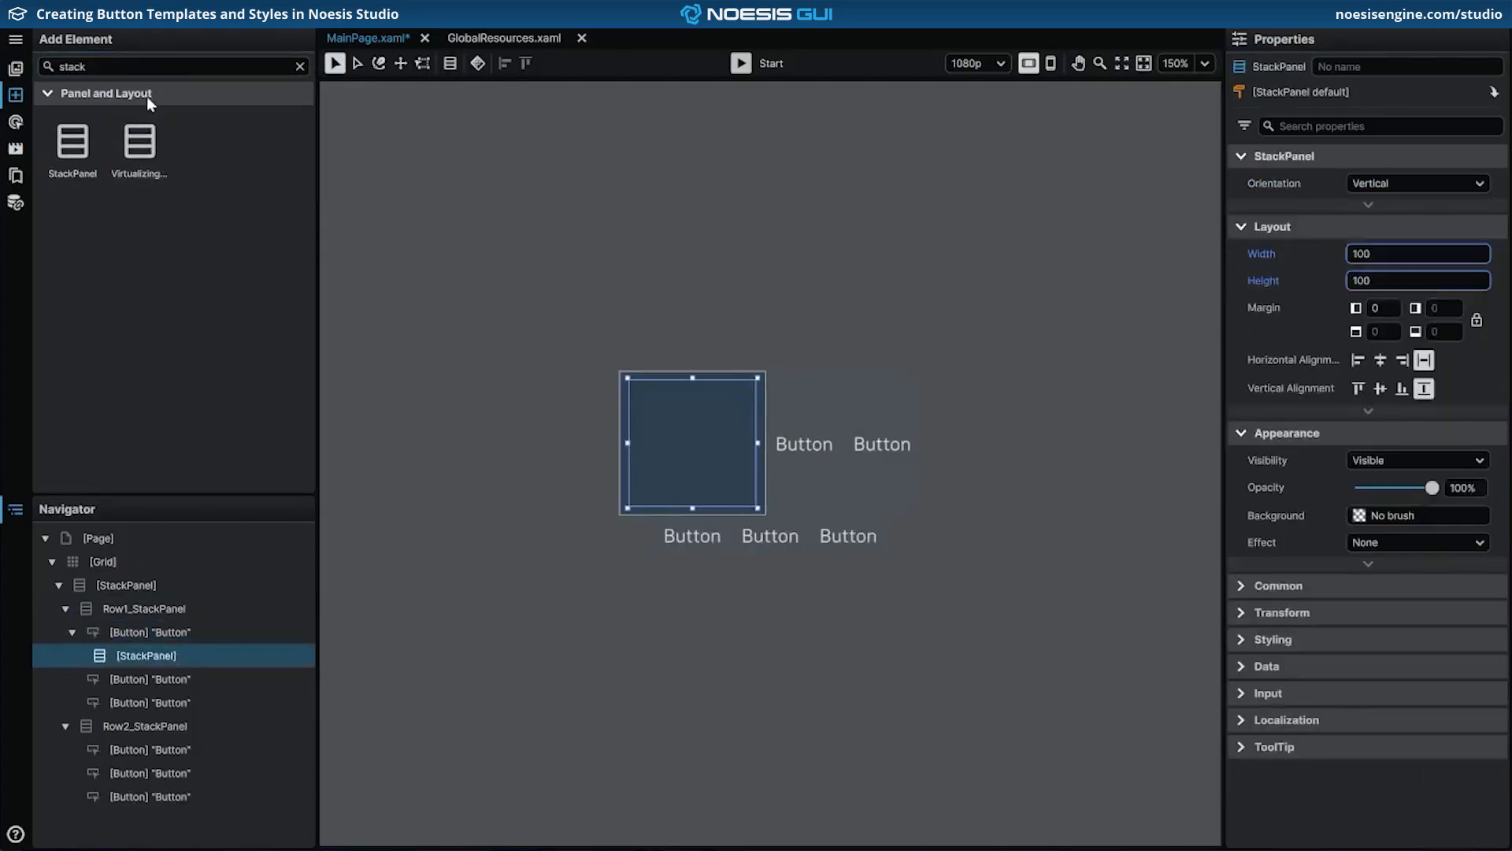
Step: Add three TextBlocks to the StackPanel nested inside the first button
double_click(147, 67)
type("text")
left_click_drag(72, 146, 193, 658)
left_click_drag(73, 145, 192, 665)
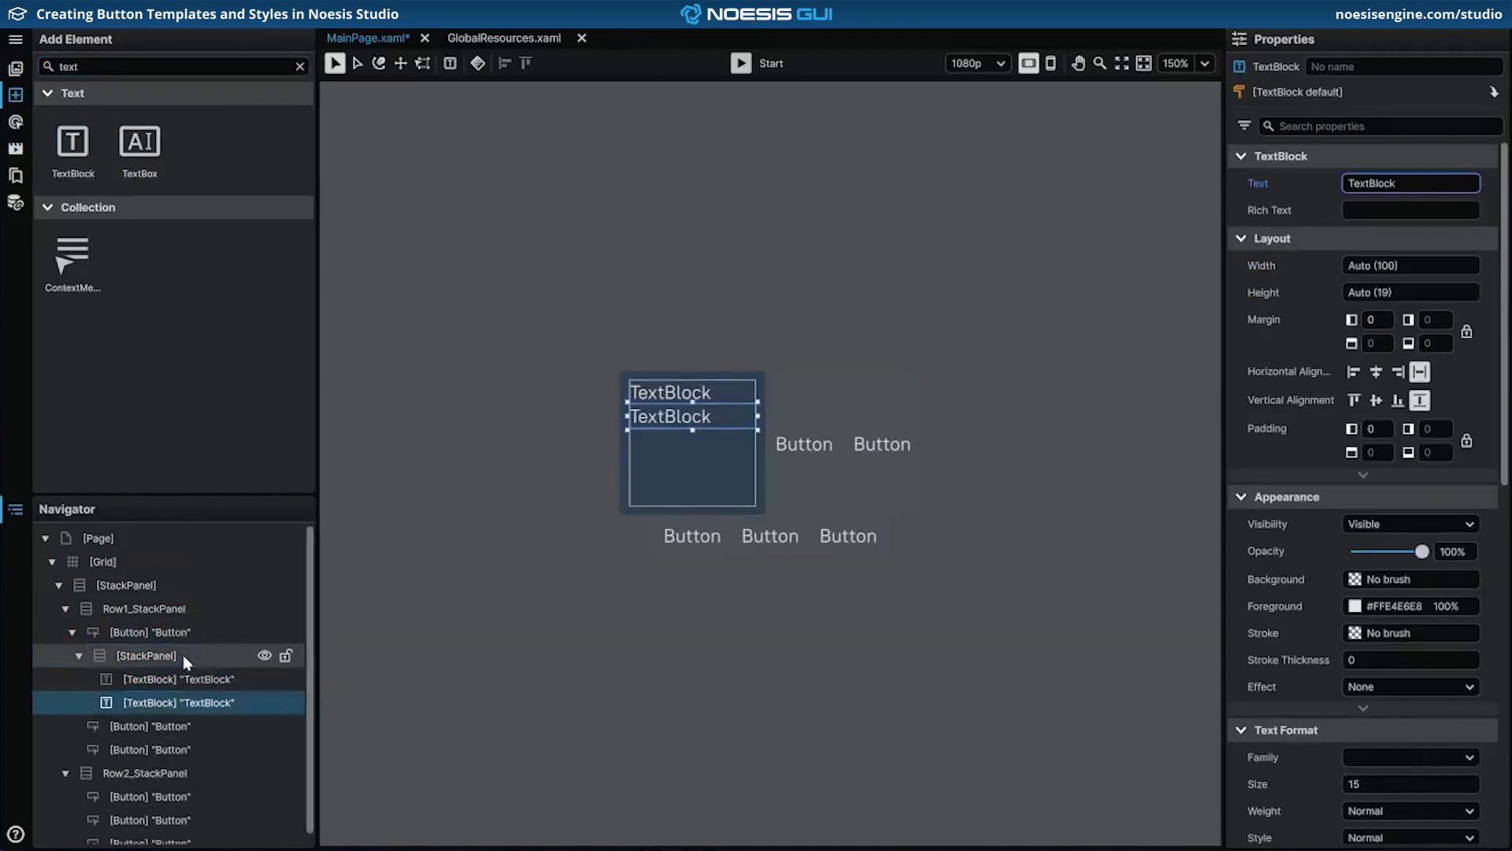
left_click_drag(72, 146, 177, 648)
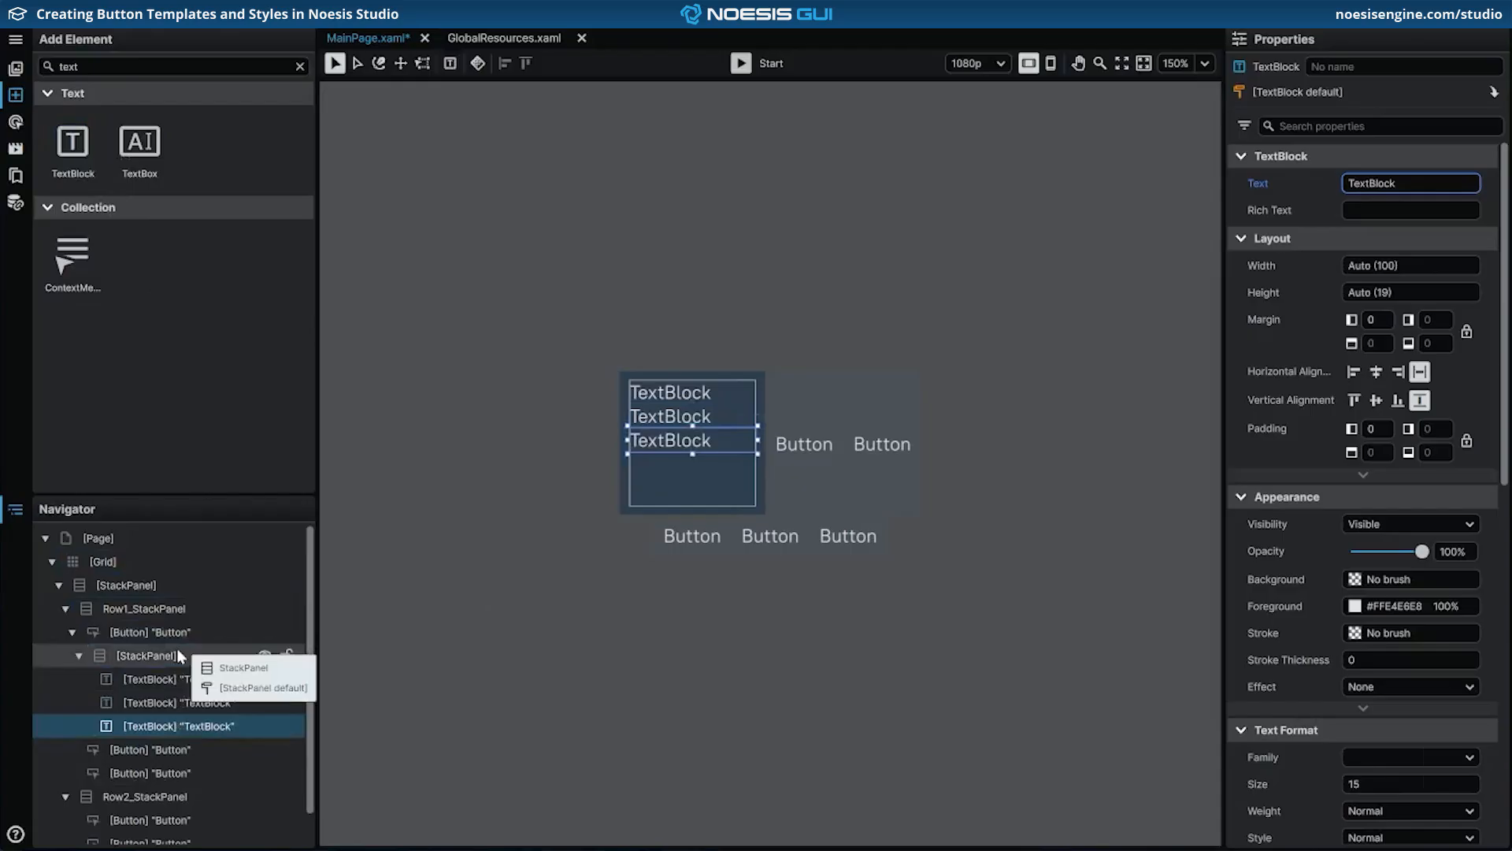
Step: Delete the StackPanel nested in the first button and set that button's Content to Button
right_click(177, 649)
mouse_move(227, 668)
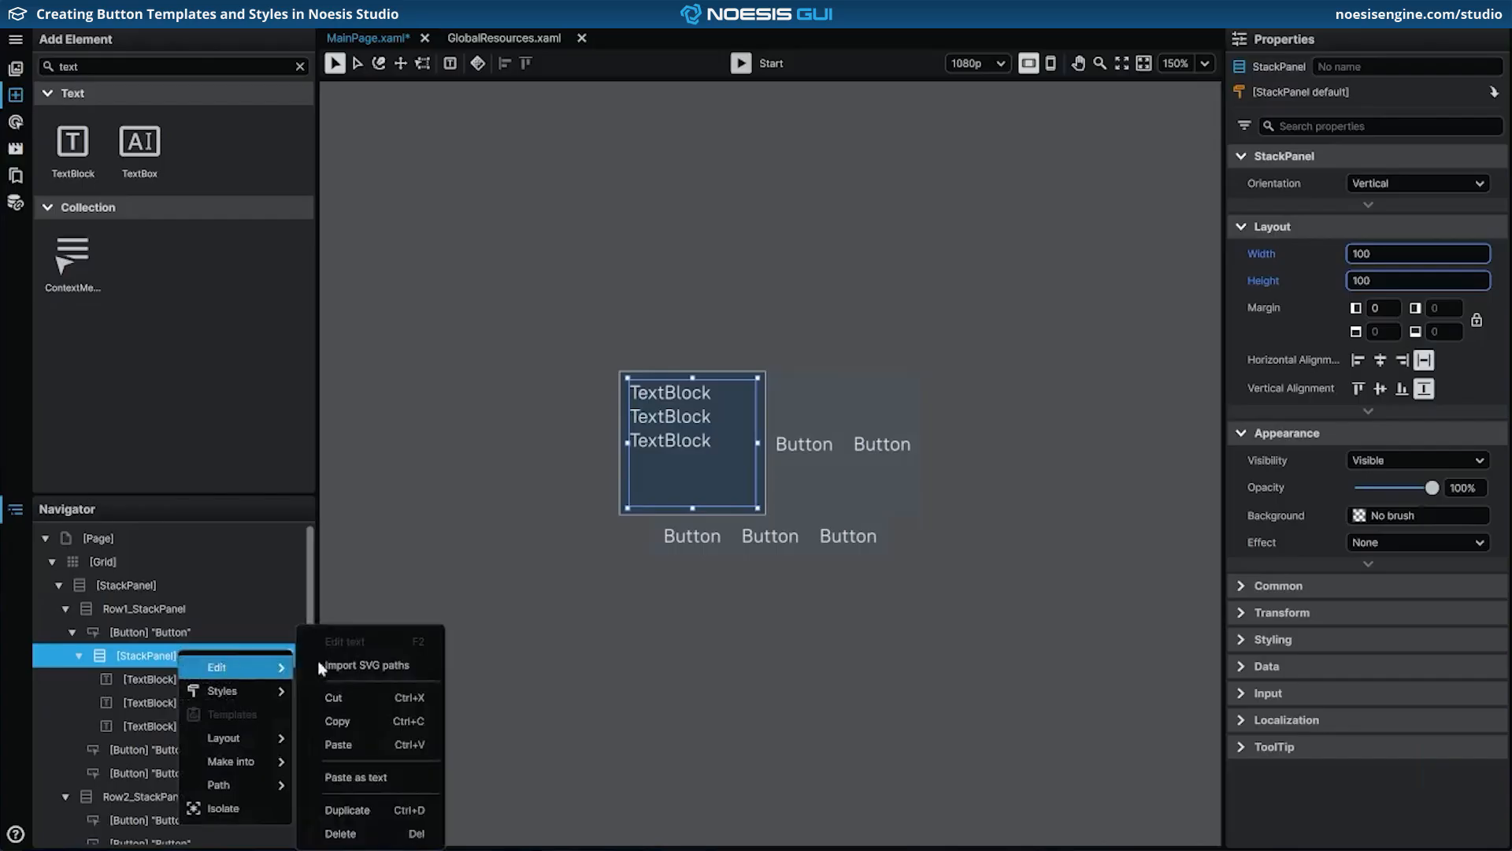
left_click(382, 833)
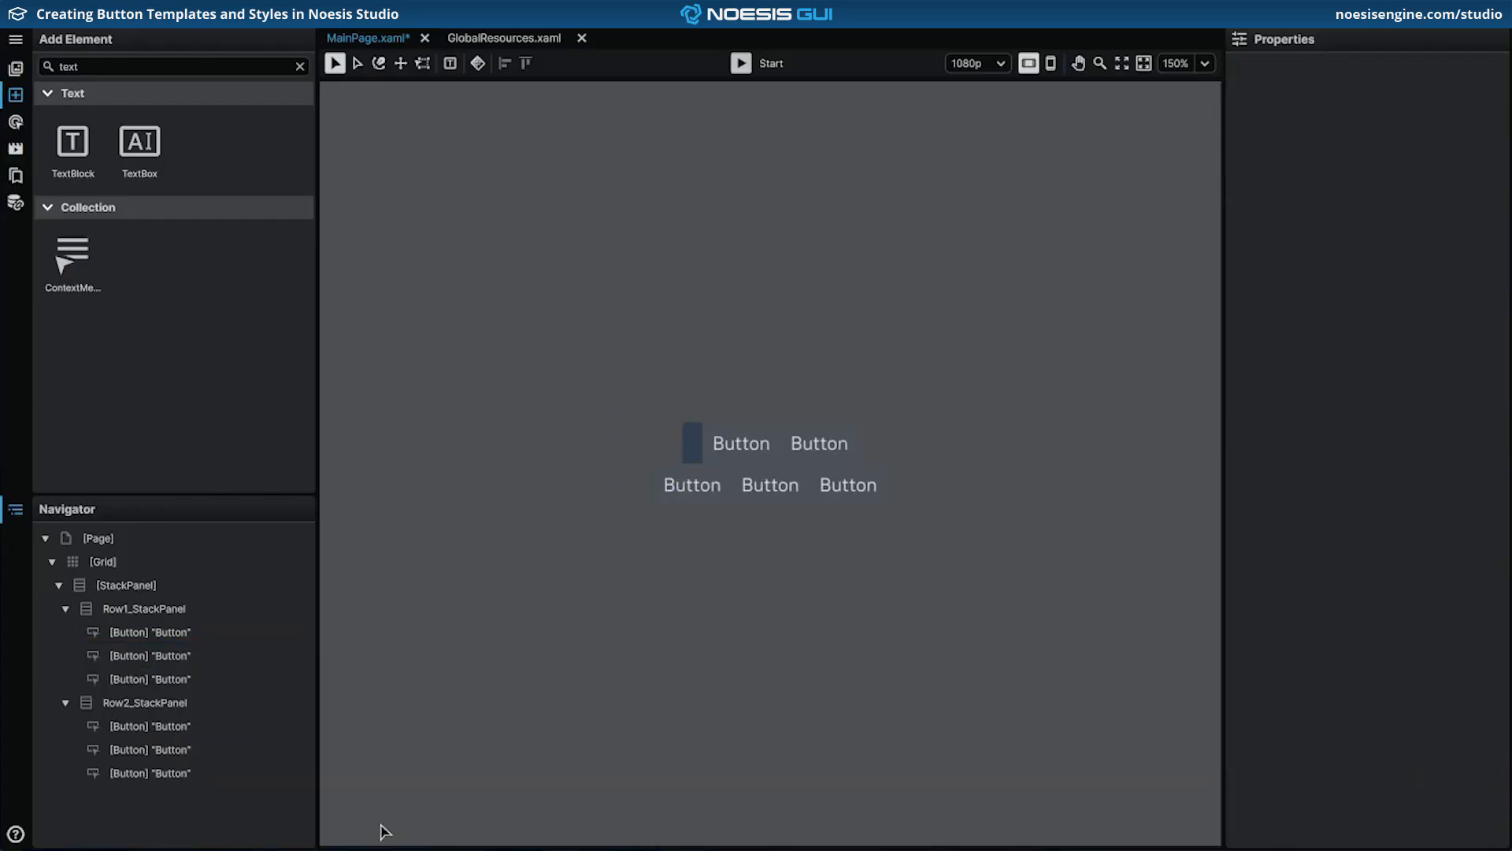
left_click(224, 632)
left_click(1353, 184)
type("Button")
key("Return")
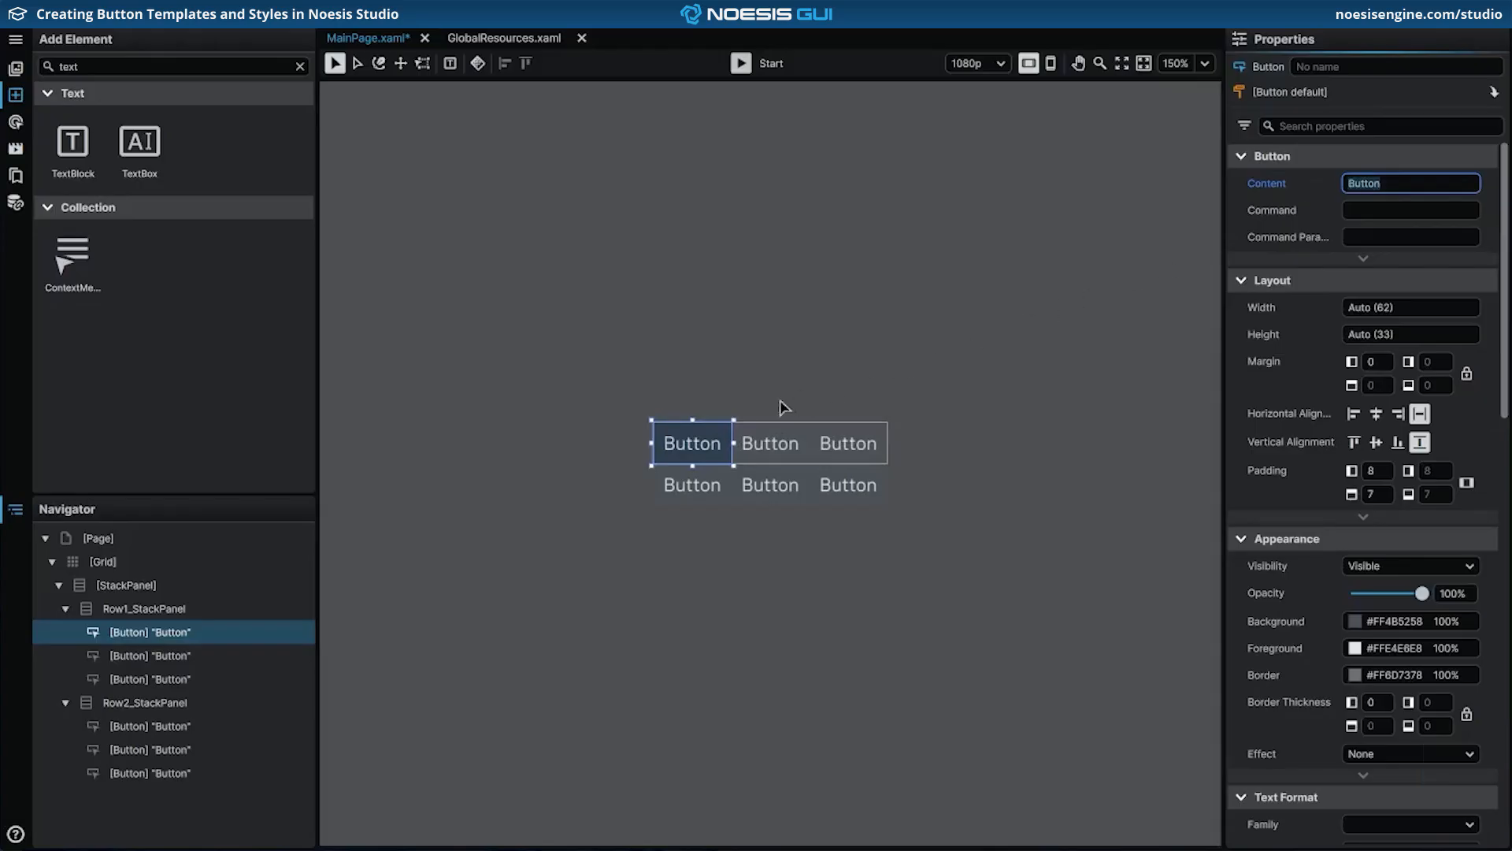
Step: Open the first button's current template, Button_Template_Cyber, for editing
right_click(708, 434)
mouse_move(775, 480)
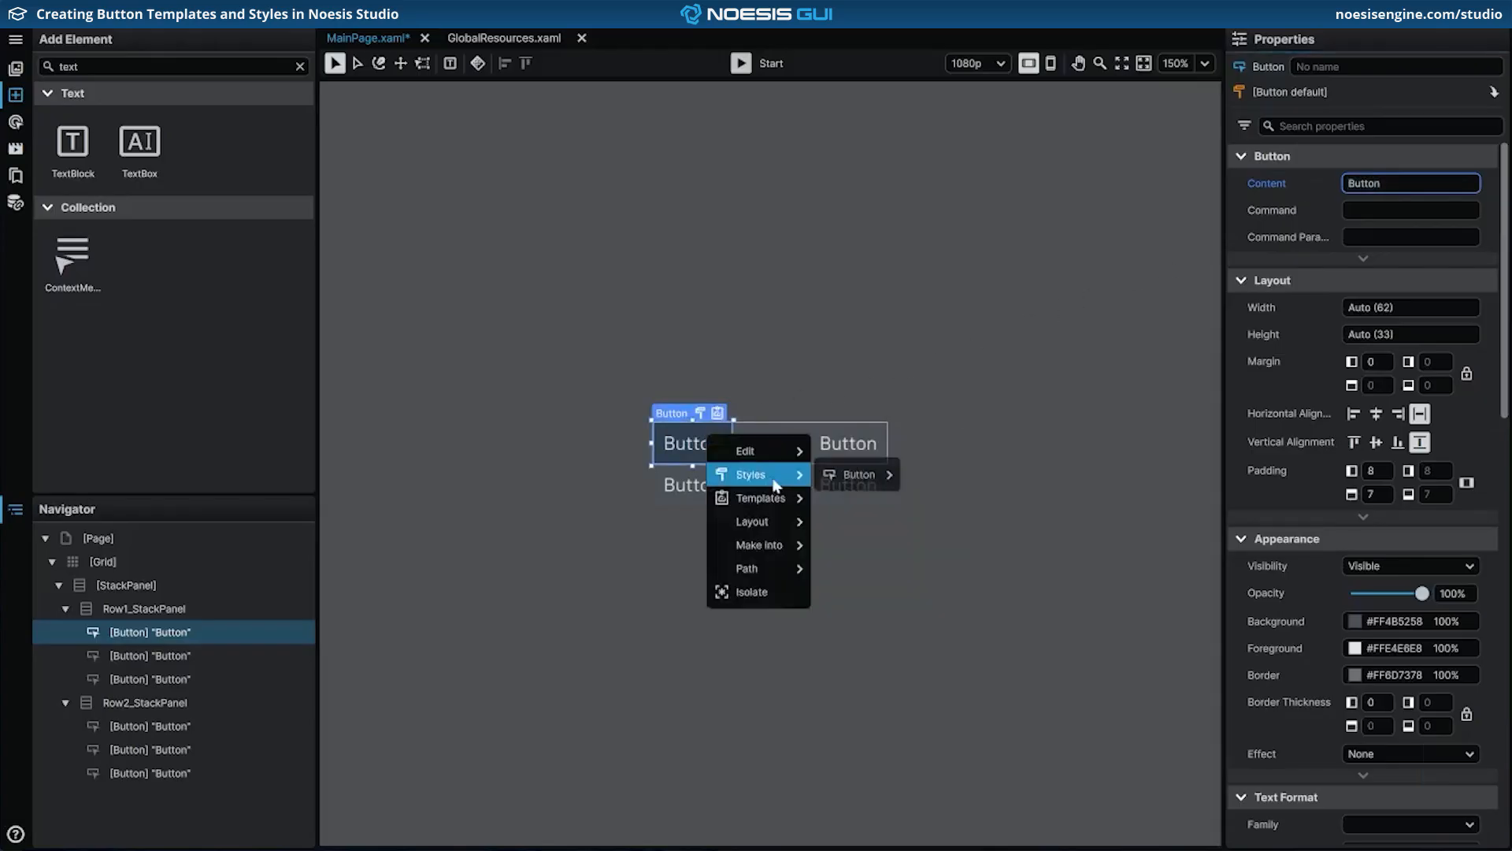
mouse_move(858, 501)
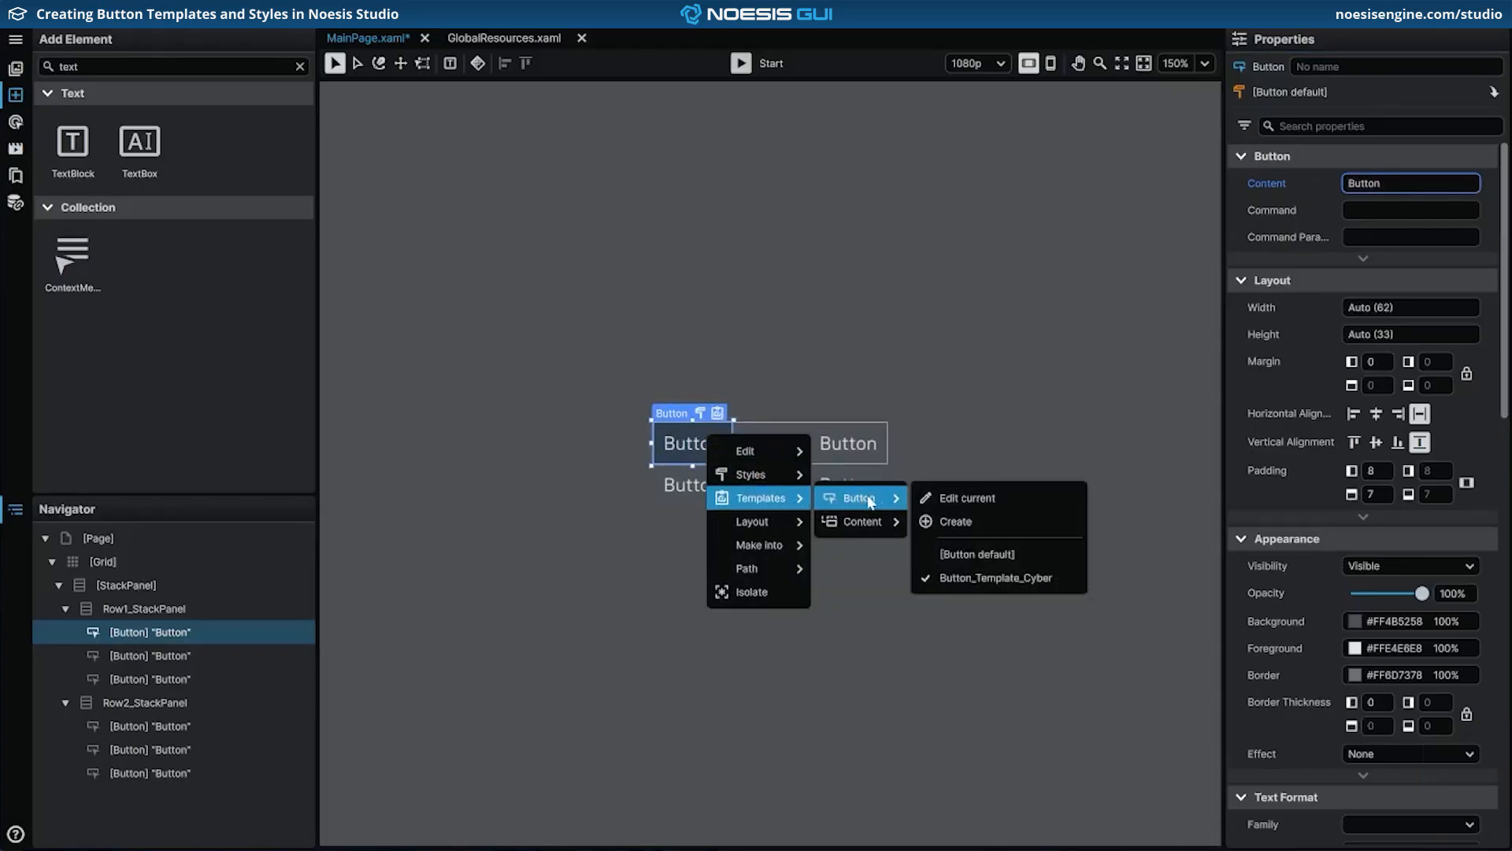
left_click(1038, 499)
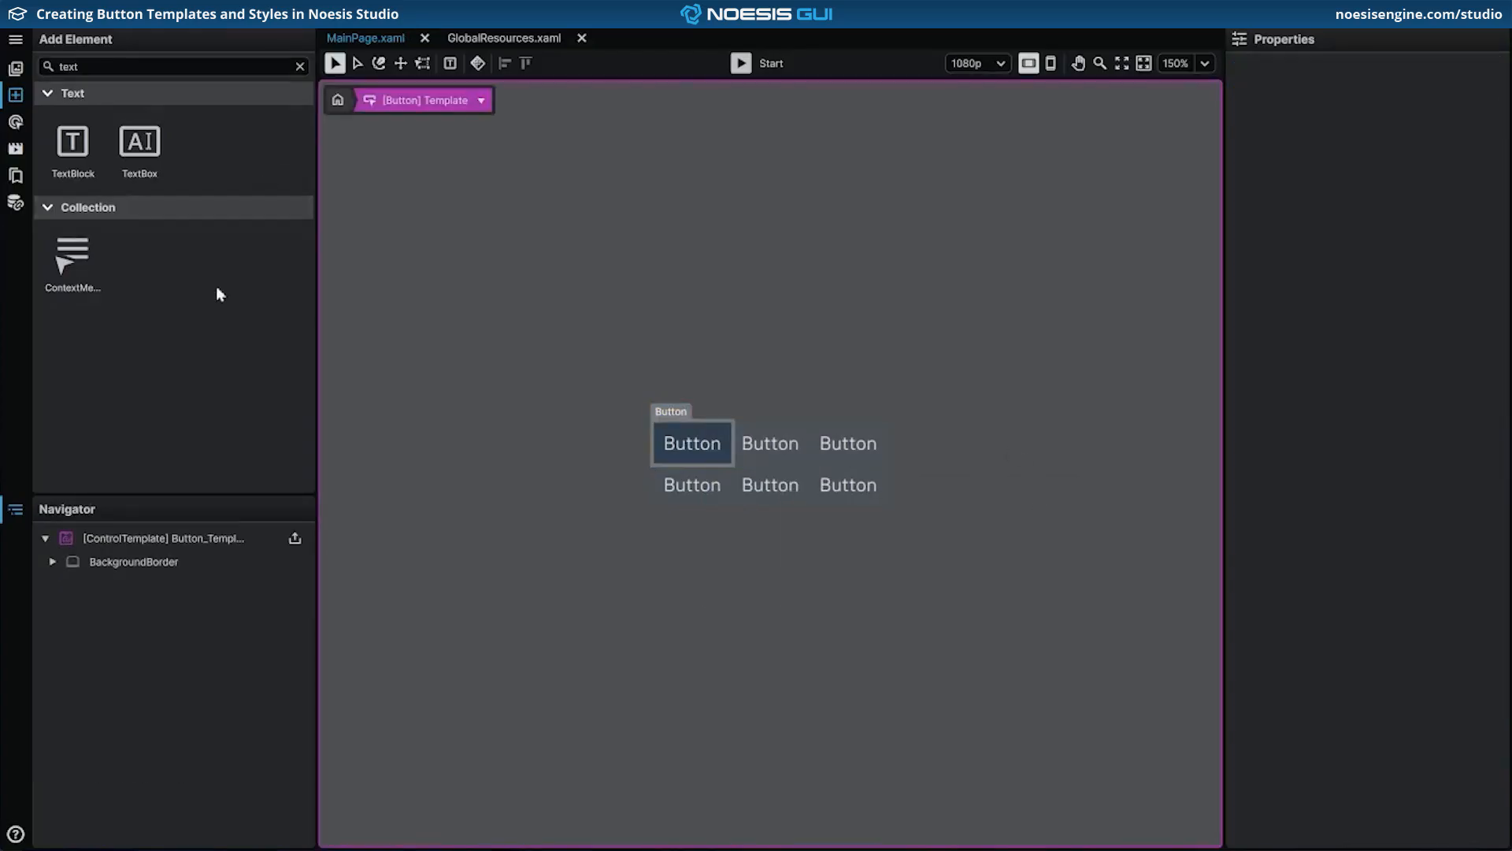
Step: Delete the ContentPresenter from the template's BackgroundBorder
left_click(100, 562)
left_click(52, 562)
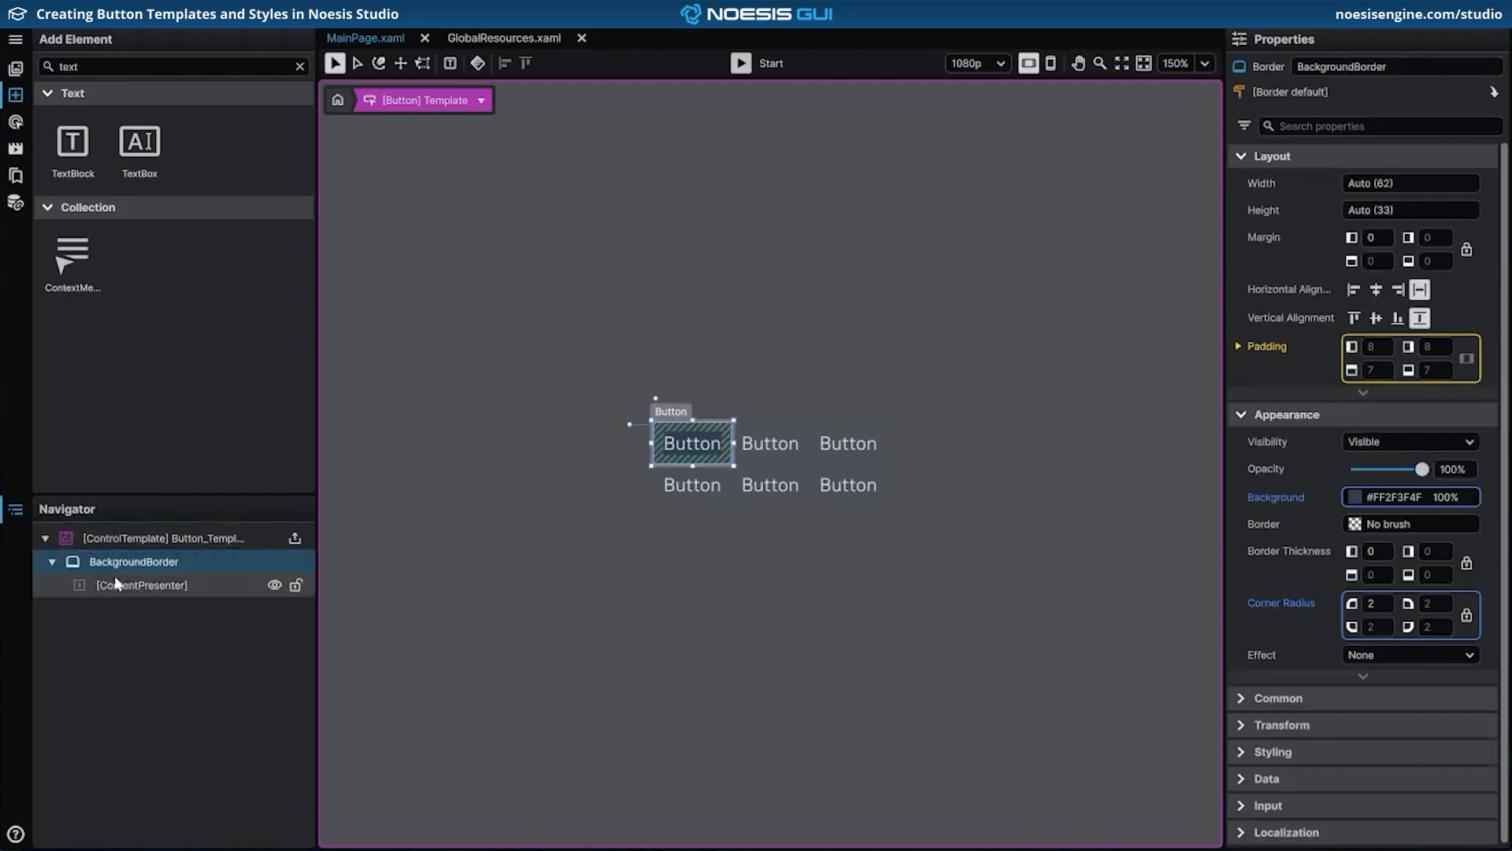
right_click(208, 584)
mouse_move(242, 604)
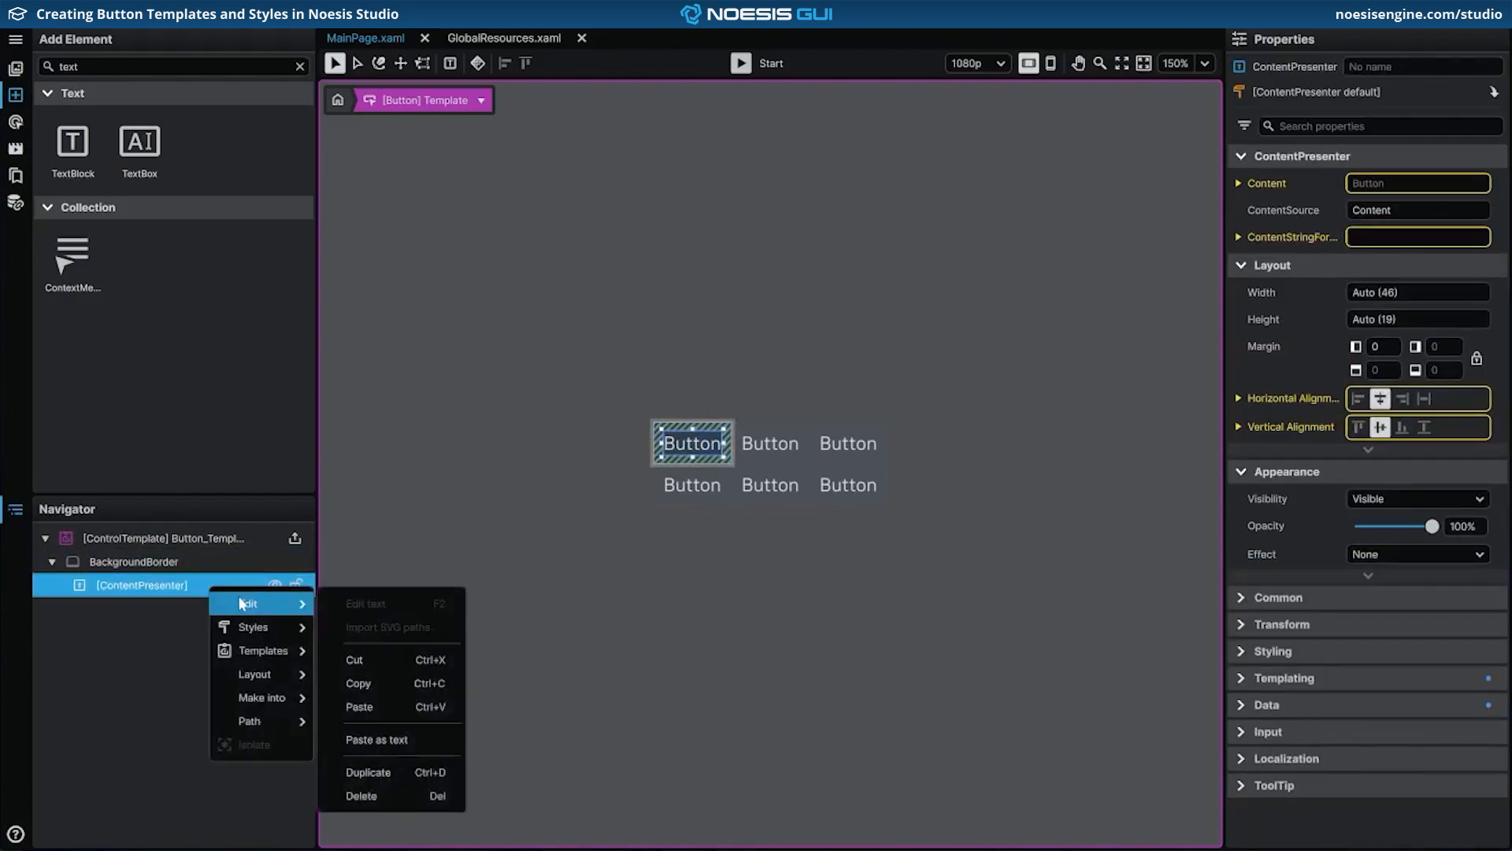
left_click(406, 800)
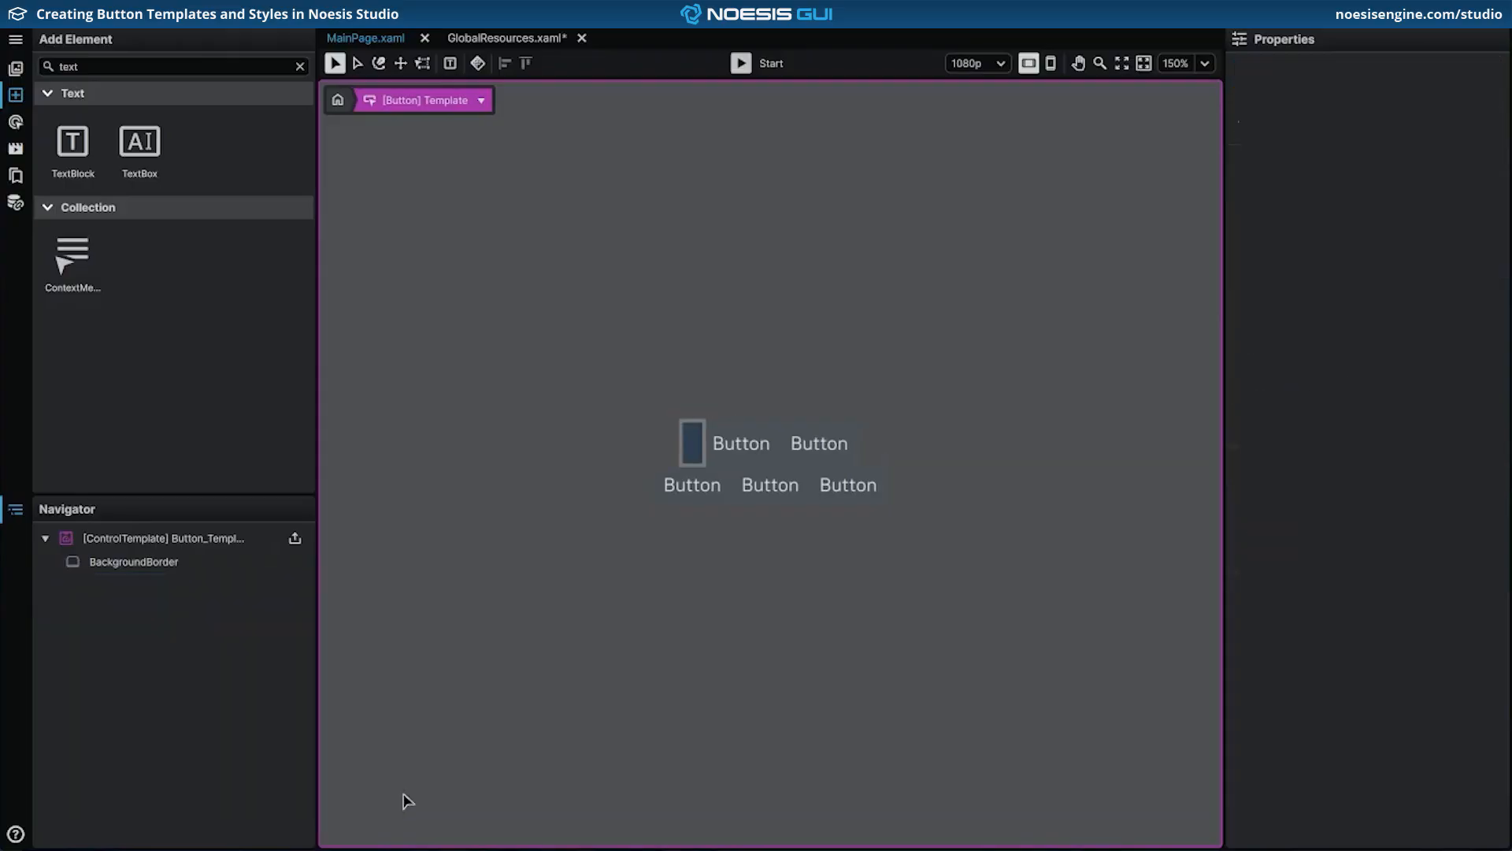
Step: Replace the template's BackgroundBorder element with a Grid
left_click(187, 567)
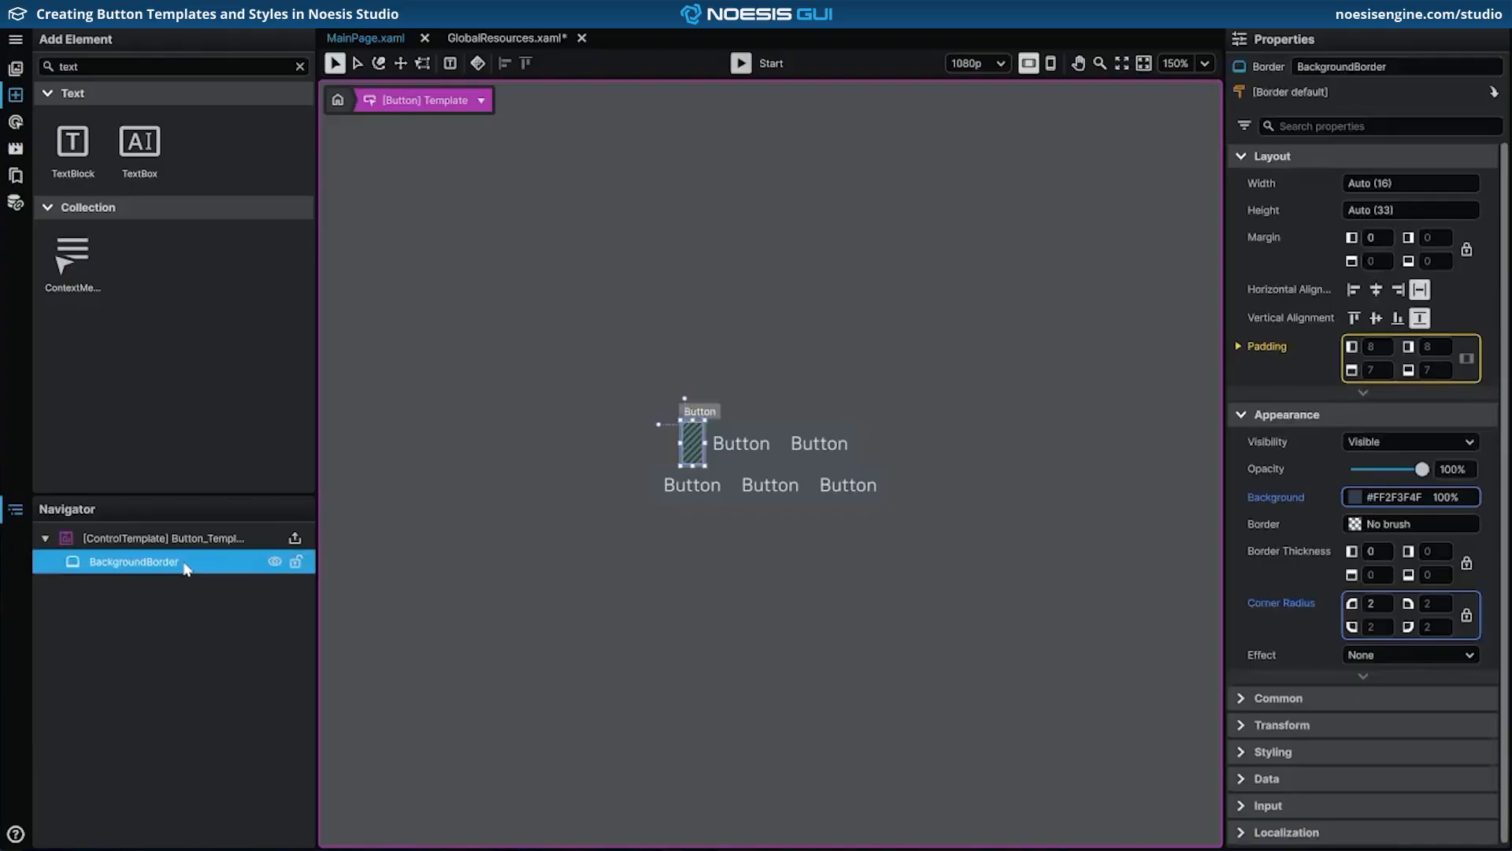
right_click(186, 568)
mouse_move(263, 652)
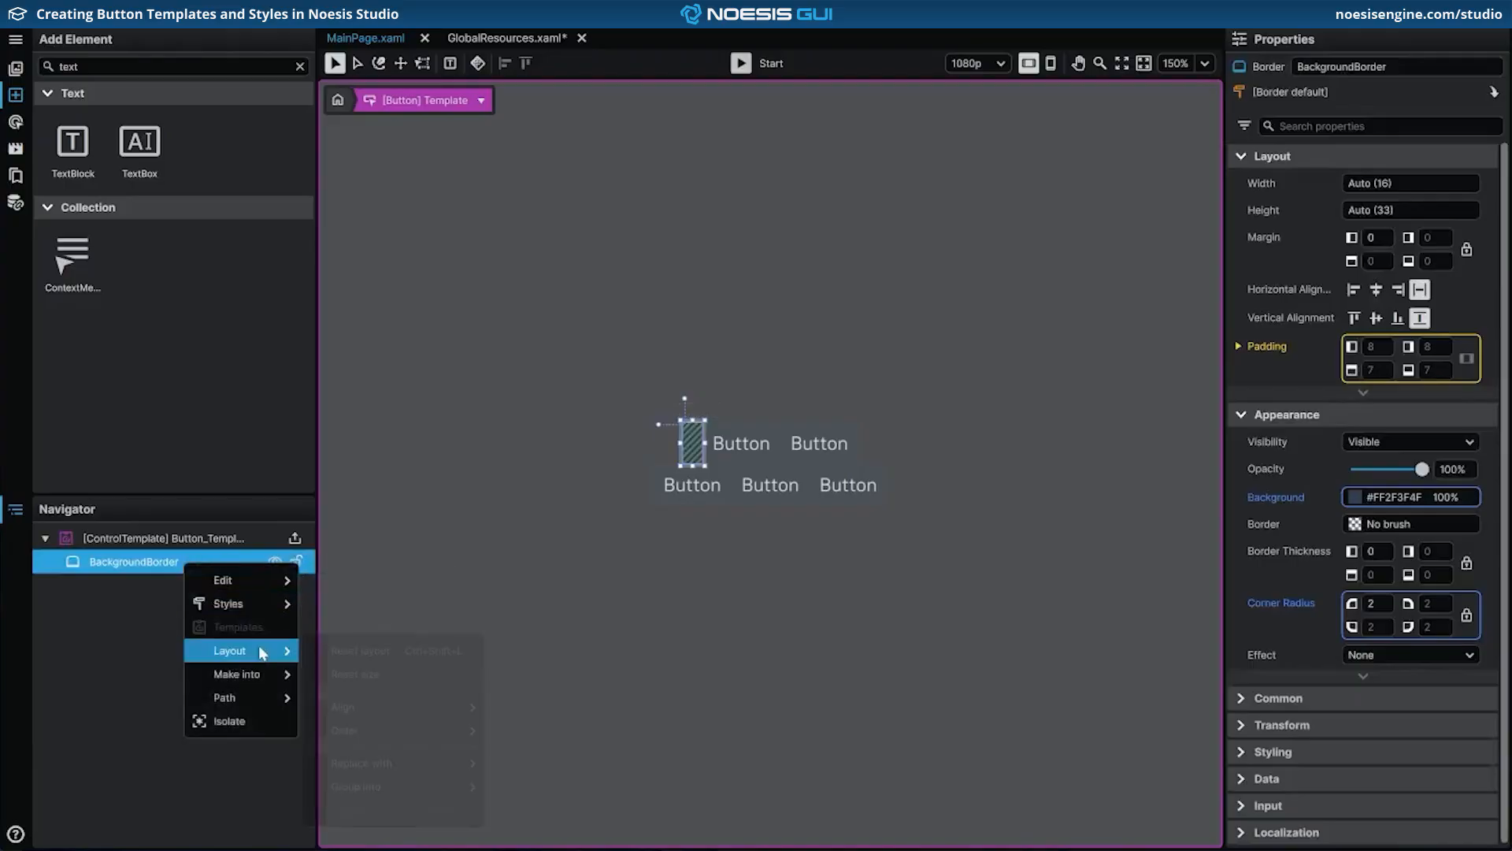
mouse_move(422, 762)
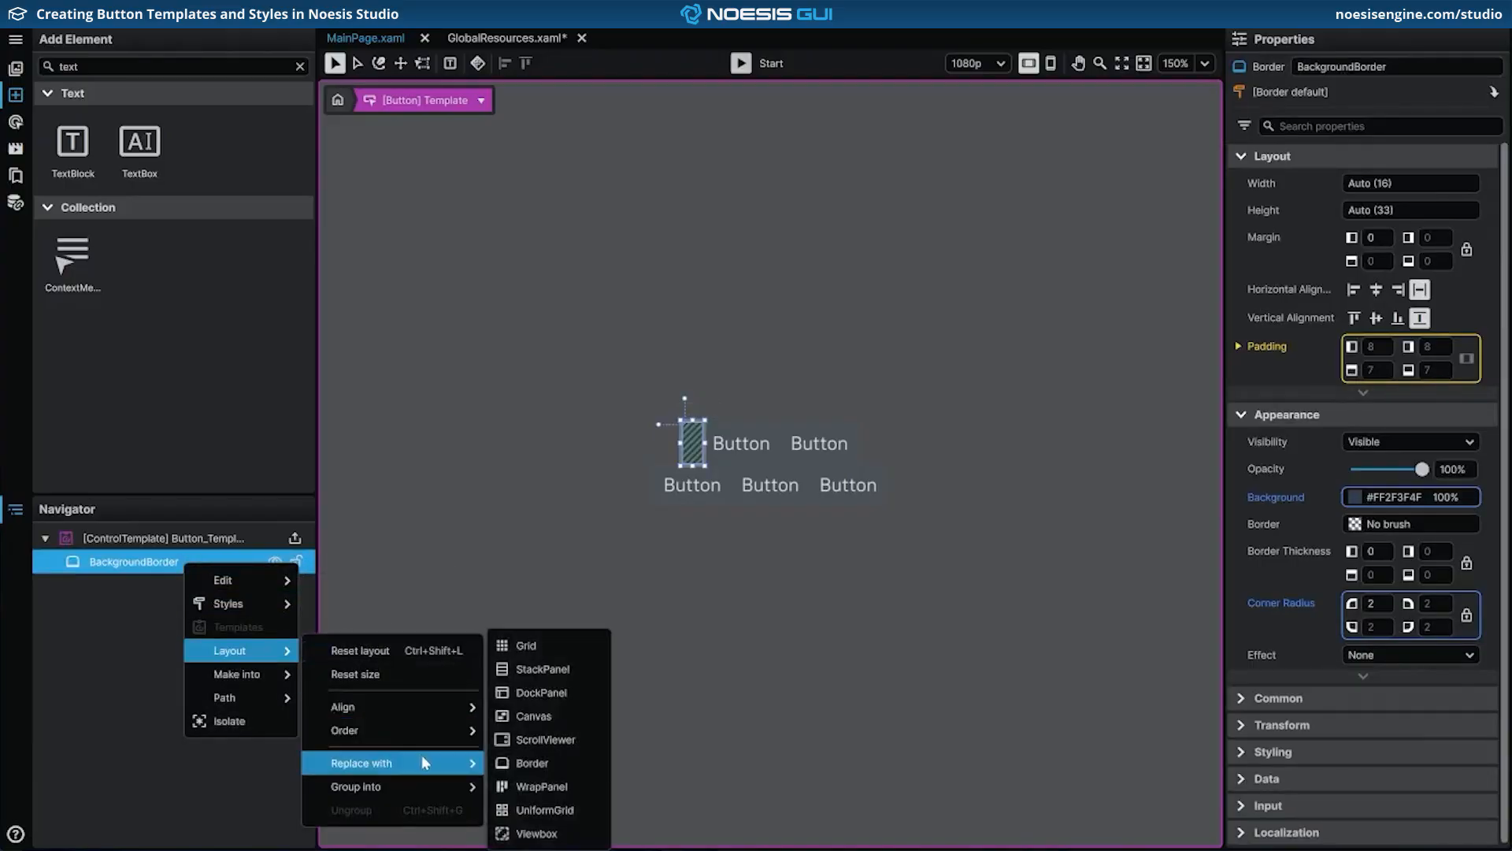
left_click(556, 648)
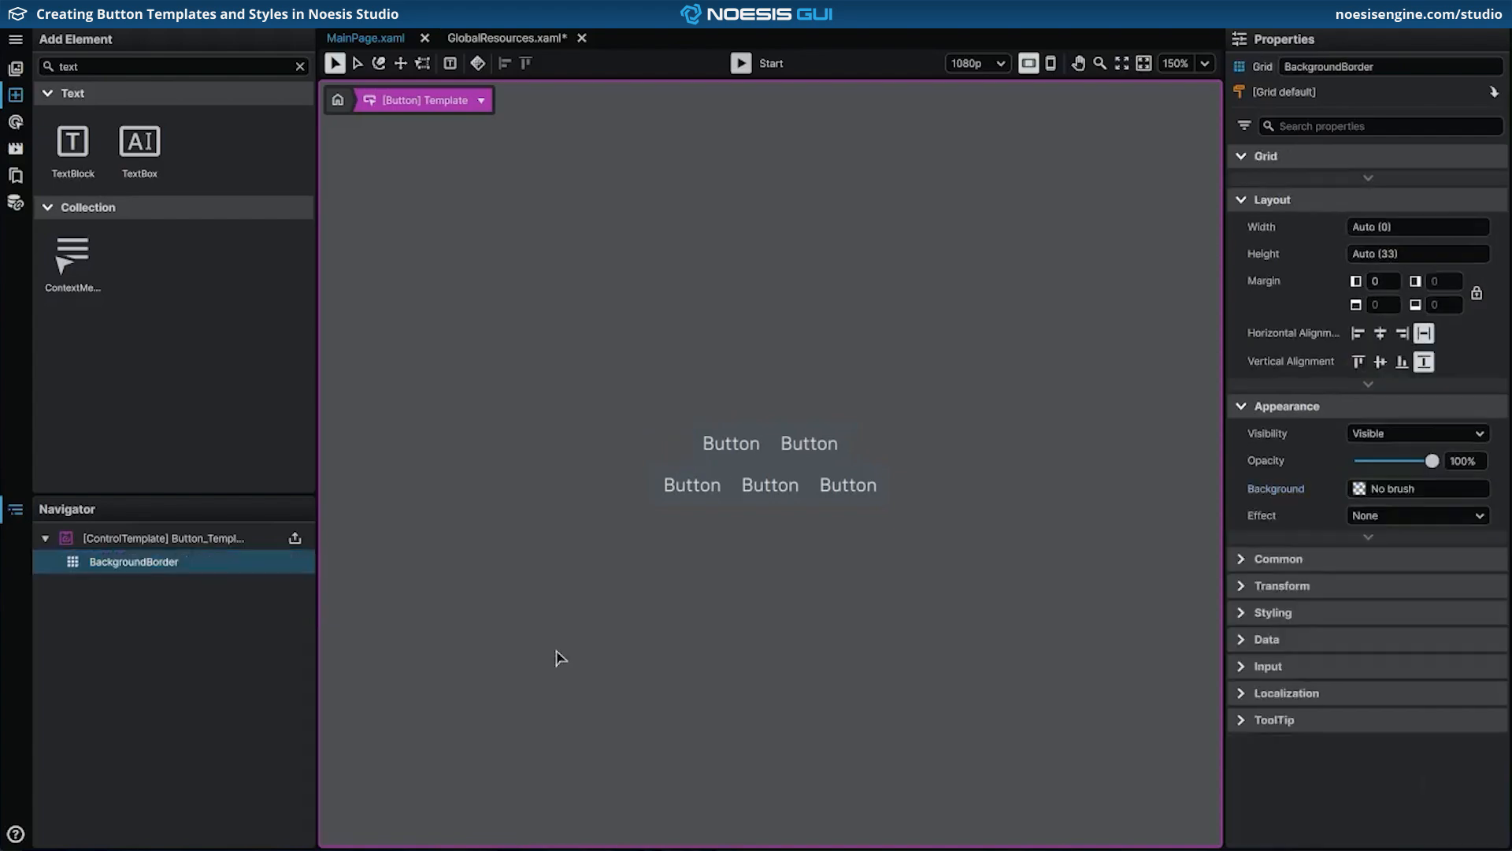
Step: Rename the template's root Grid to Master_Grid
double_click(166, 564)
type("Mas")
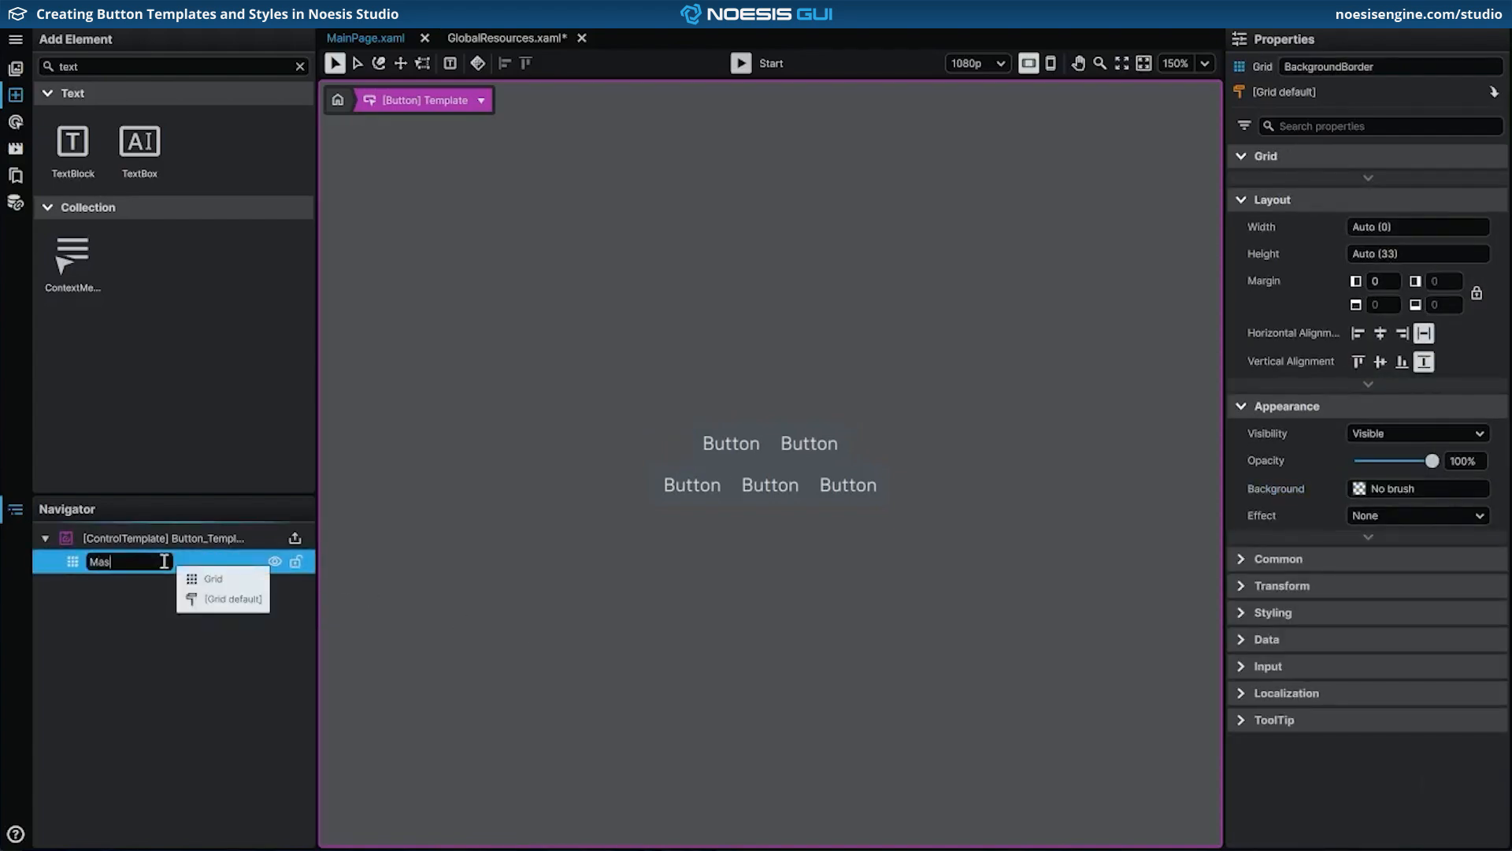
type("ter_Grid")
key("Return")
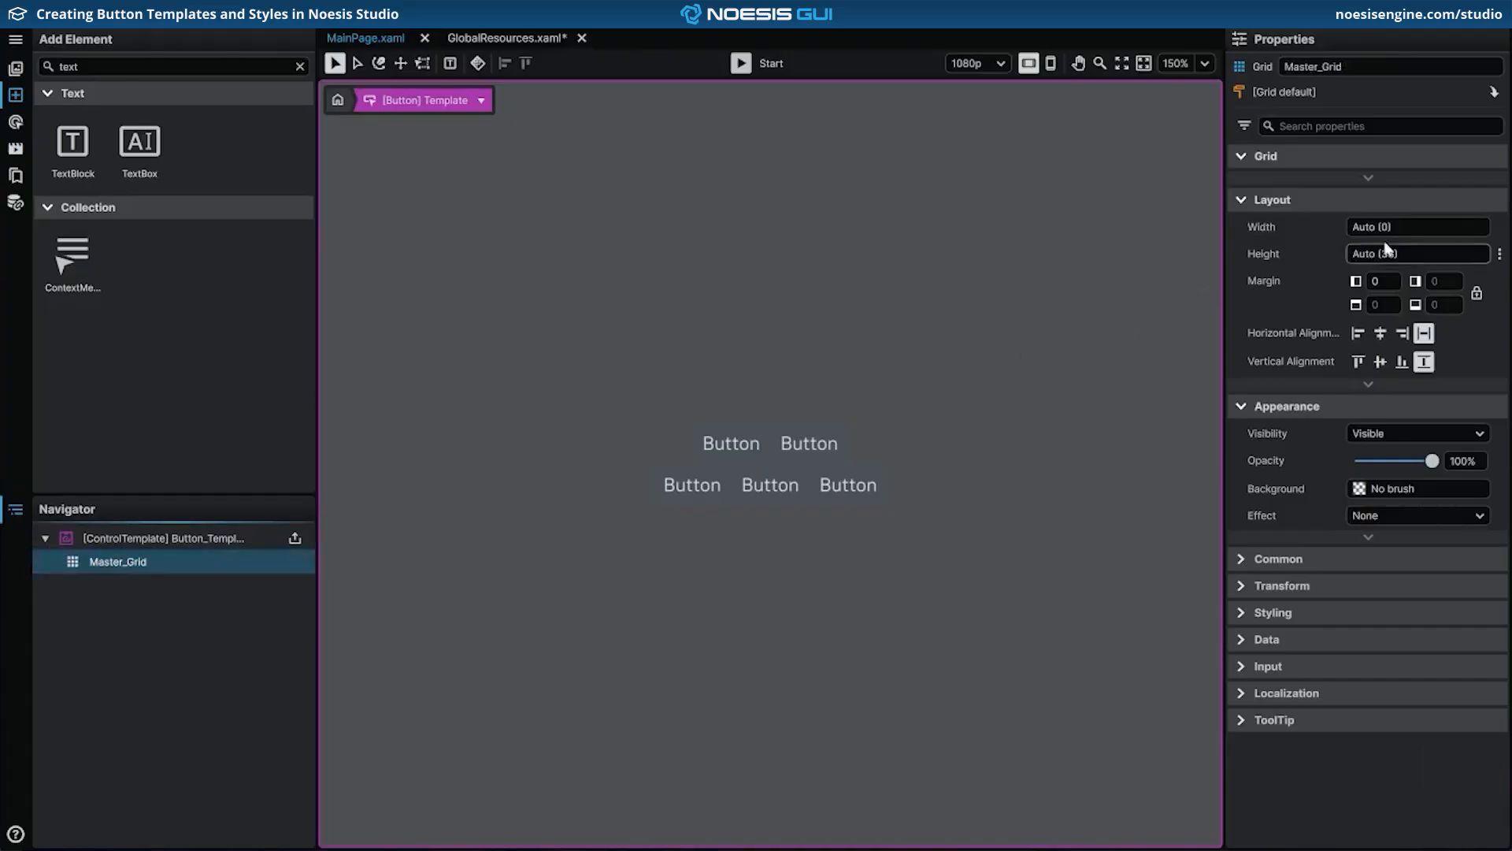
Step: Set Master_Grid's width to 400, its height to 240 and its margin to 32 on all sides
left_click(1403, 229)
type("400")
key("Return")
left_click(1411, 252)
type("240")
key("Return")
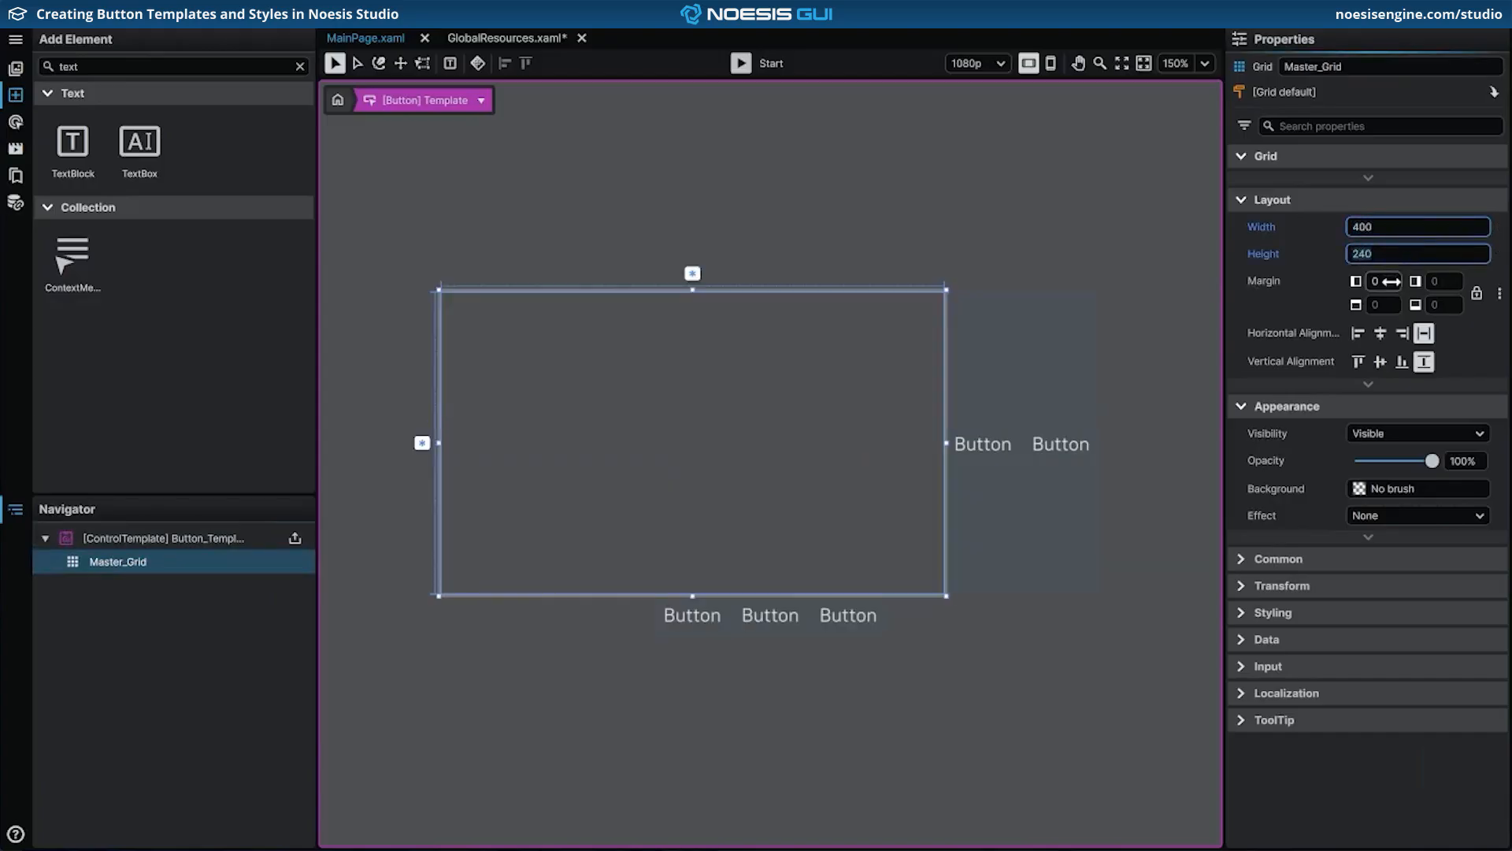
left_click(1393, 282)
type("32")
key("Return")
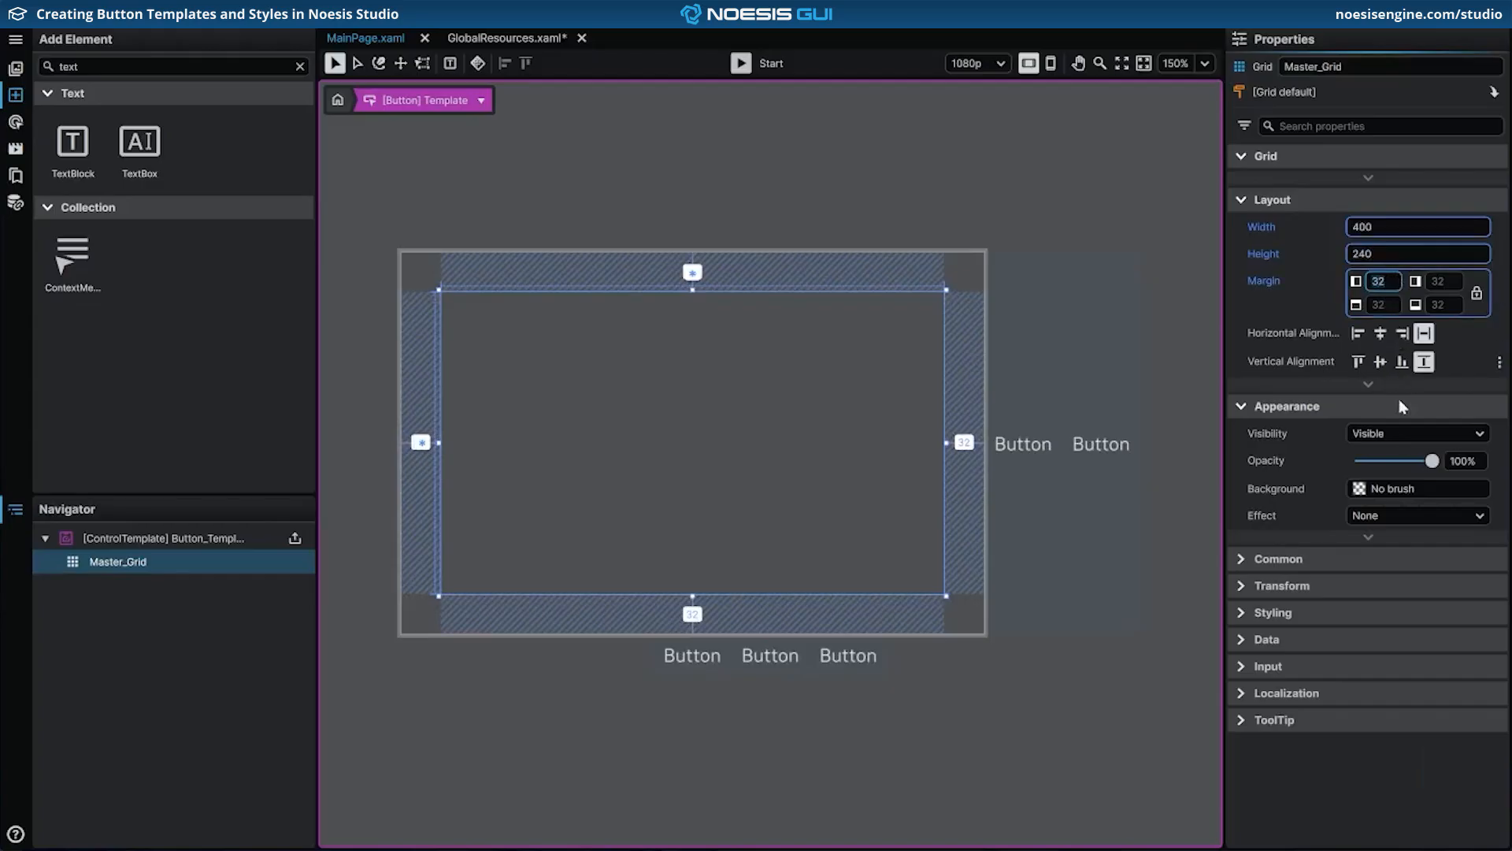
Step: Apply a DropShadowEffect to Master_Grid and create a binding on the effect's Color property
left_click(1418, 516)
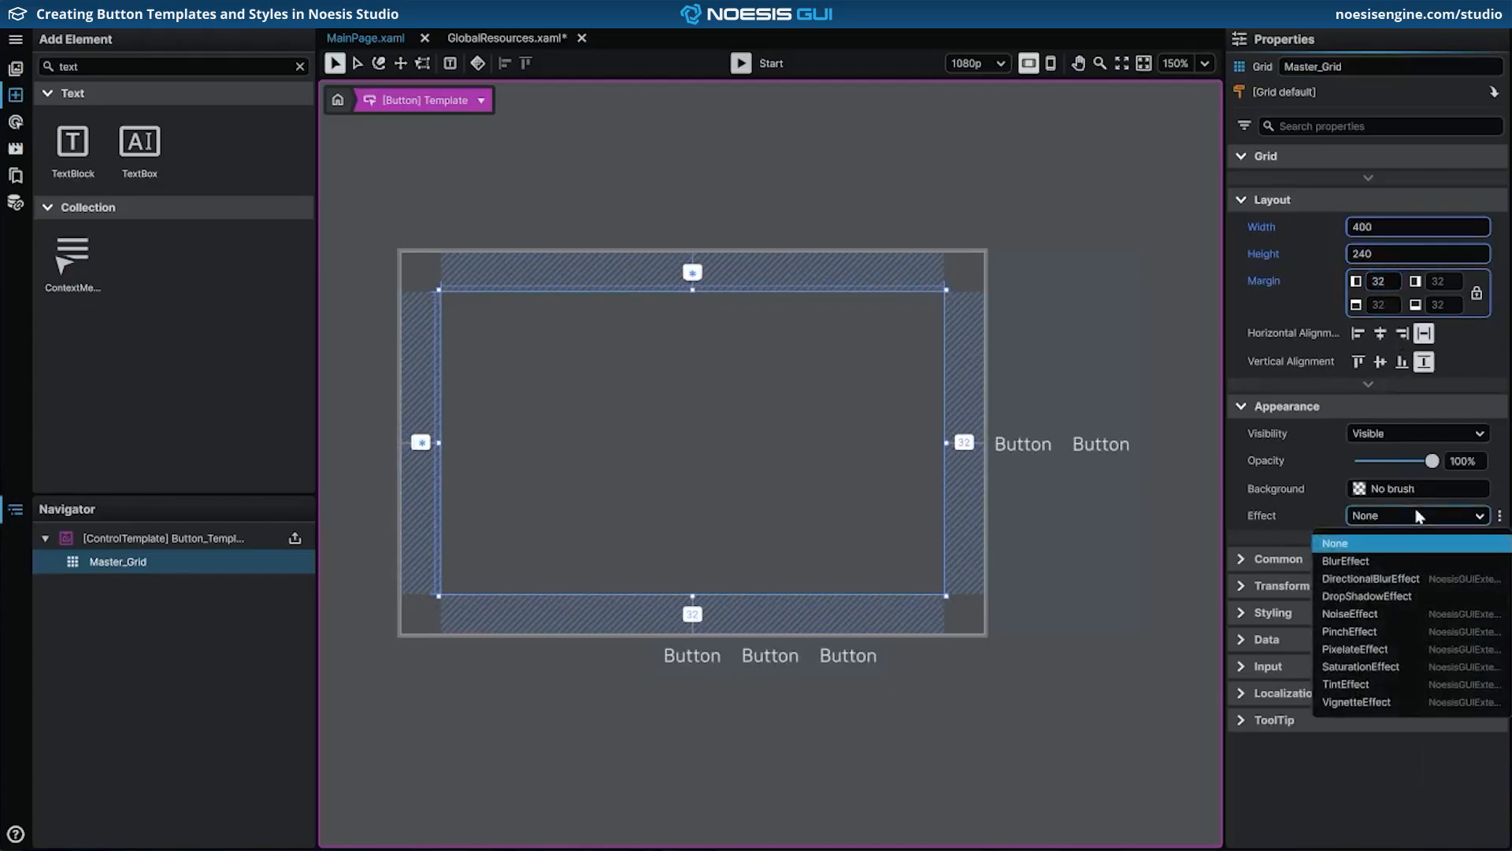
left_click(1440, 596)
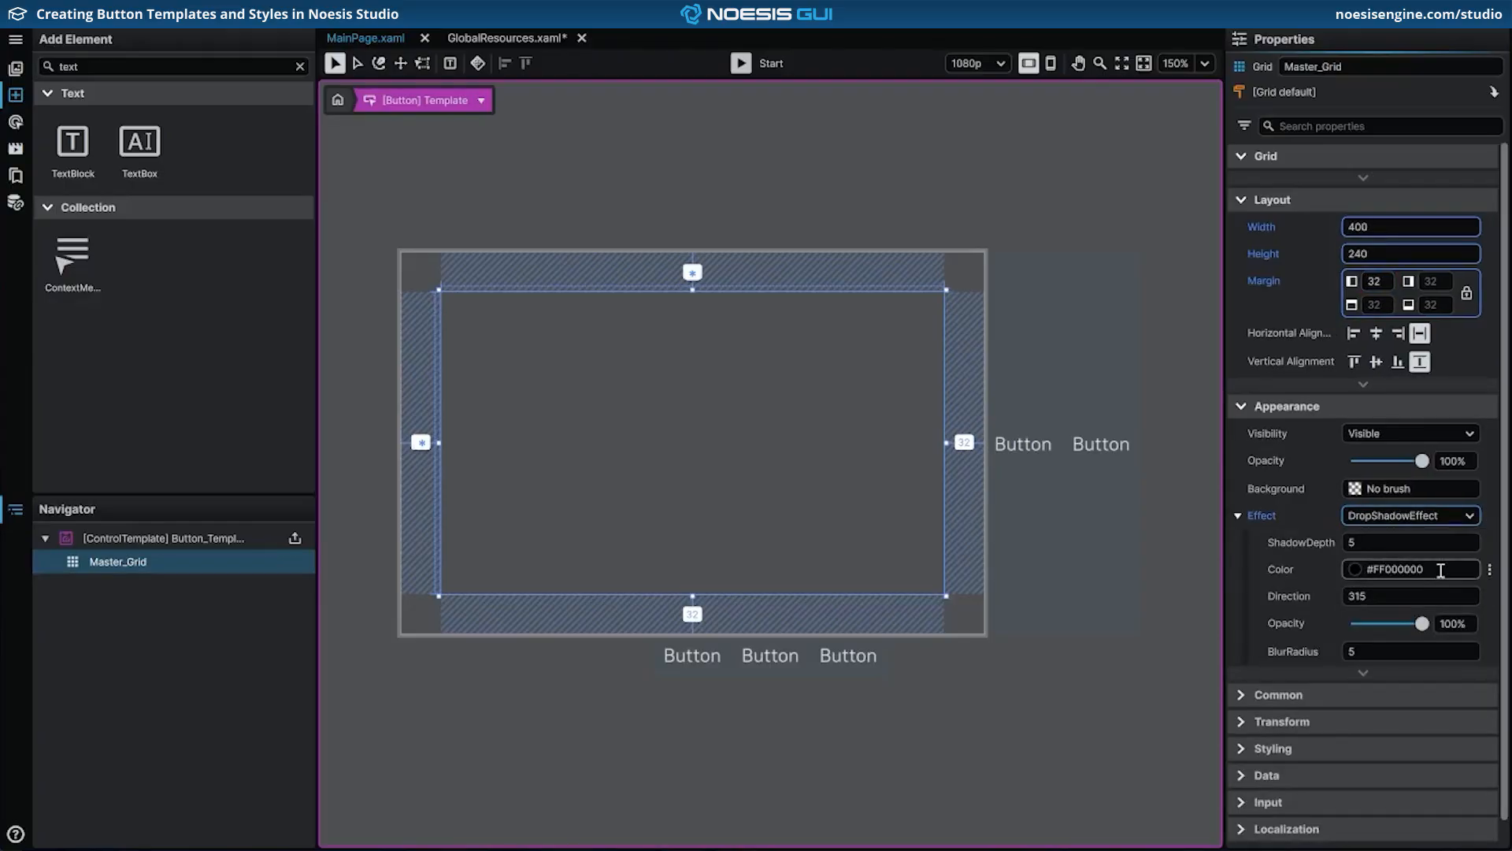
left_click(1489, 570)
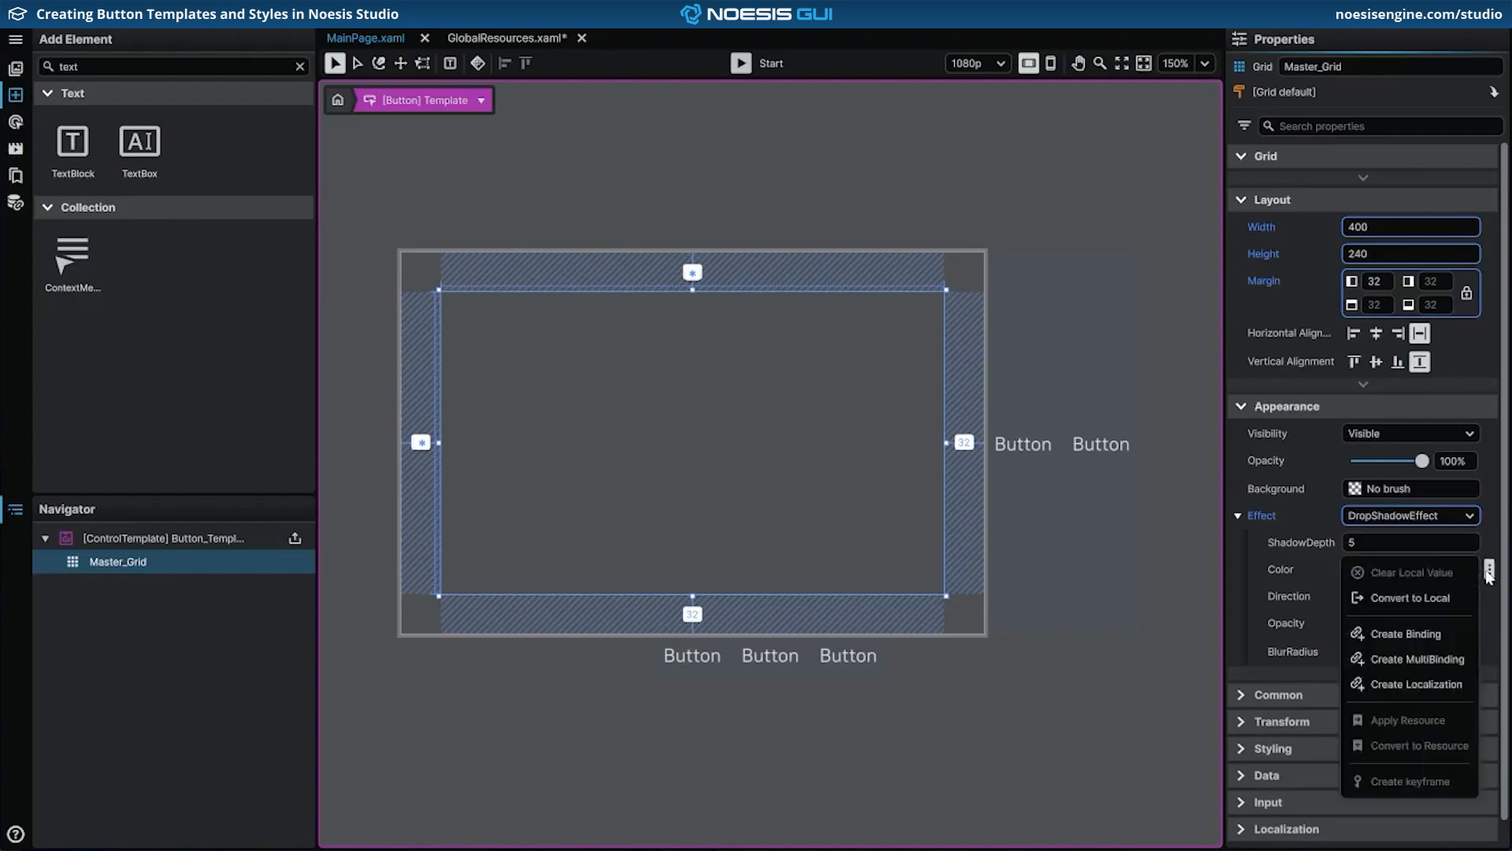
left_click(1464, 634)
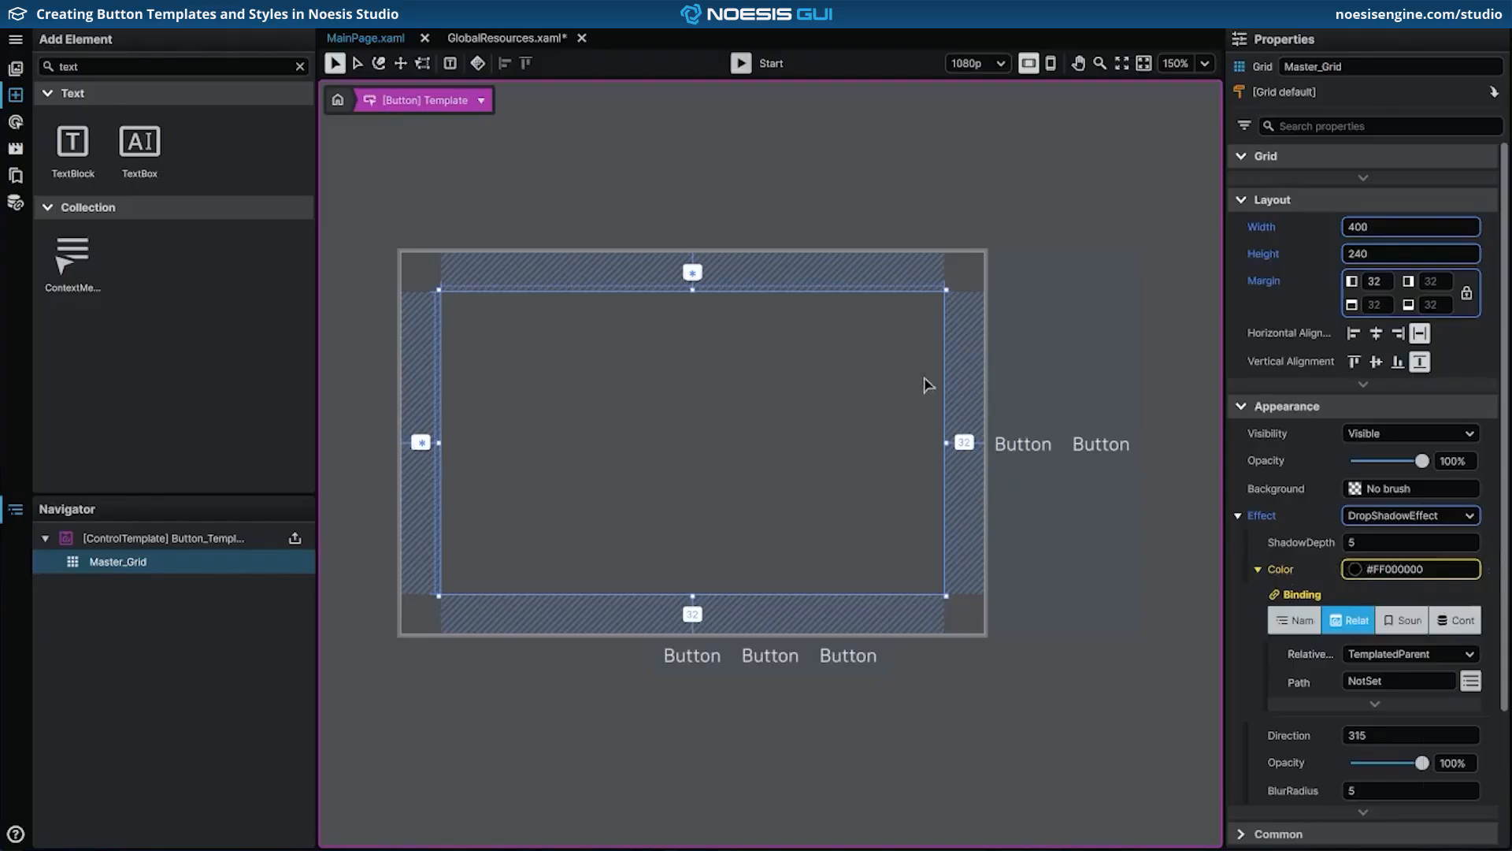
Step: Leave the template to review the first button's own color properties, and return to Master_Grid in its current template
left_click(339, 101)
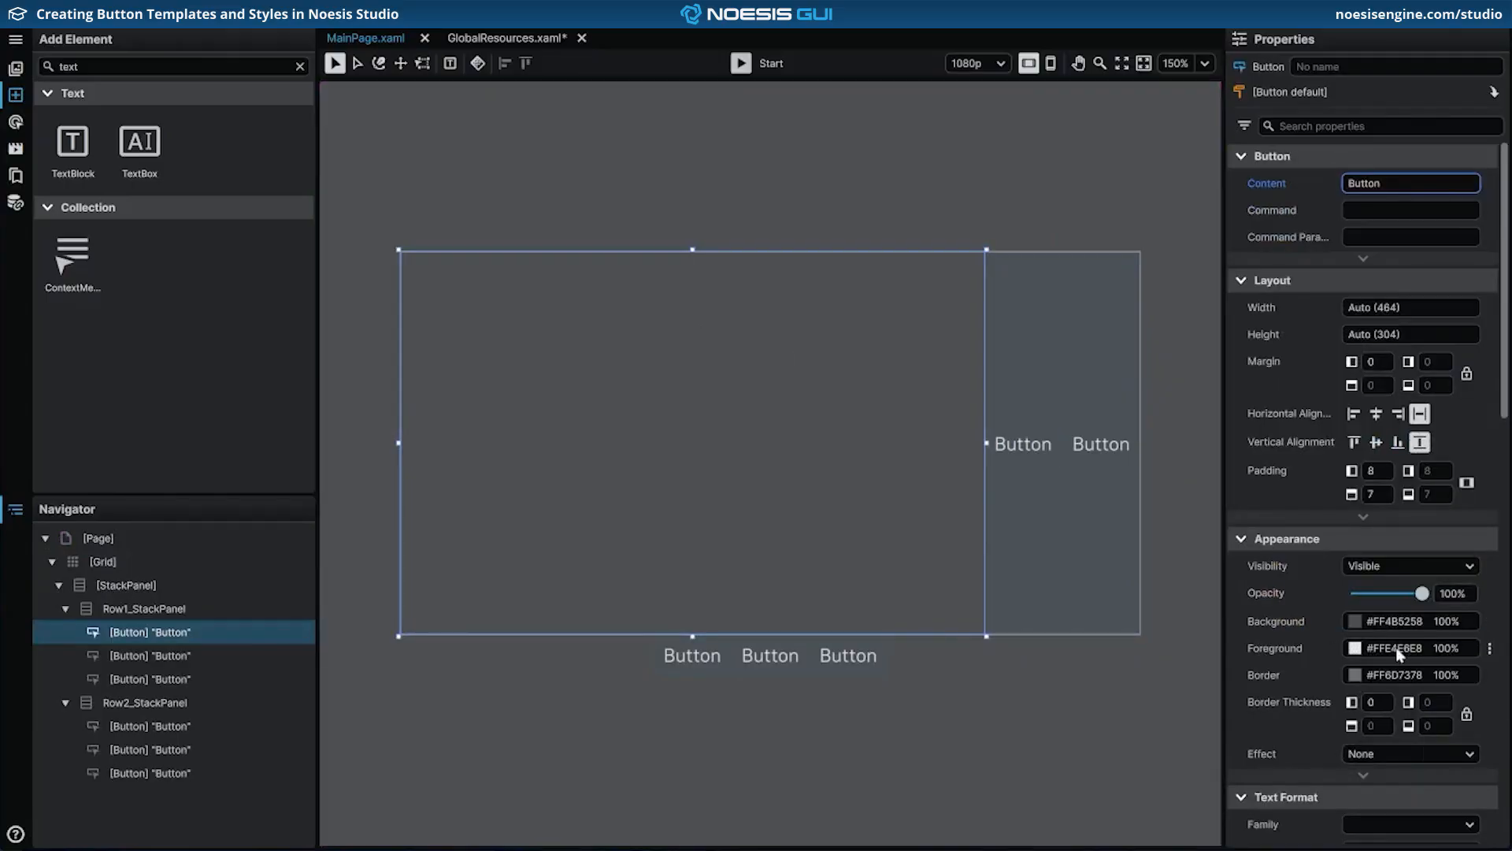
right_click(759, 377)
mouse_move(820, 443)
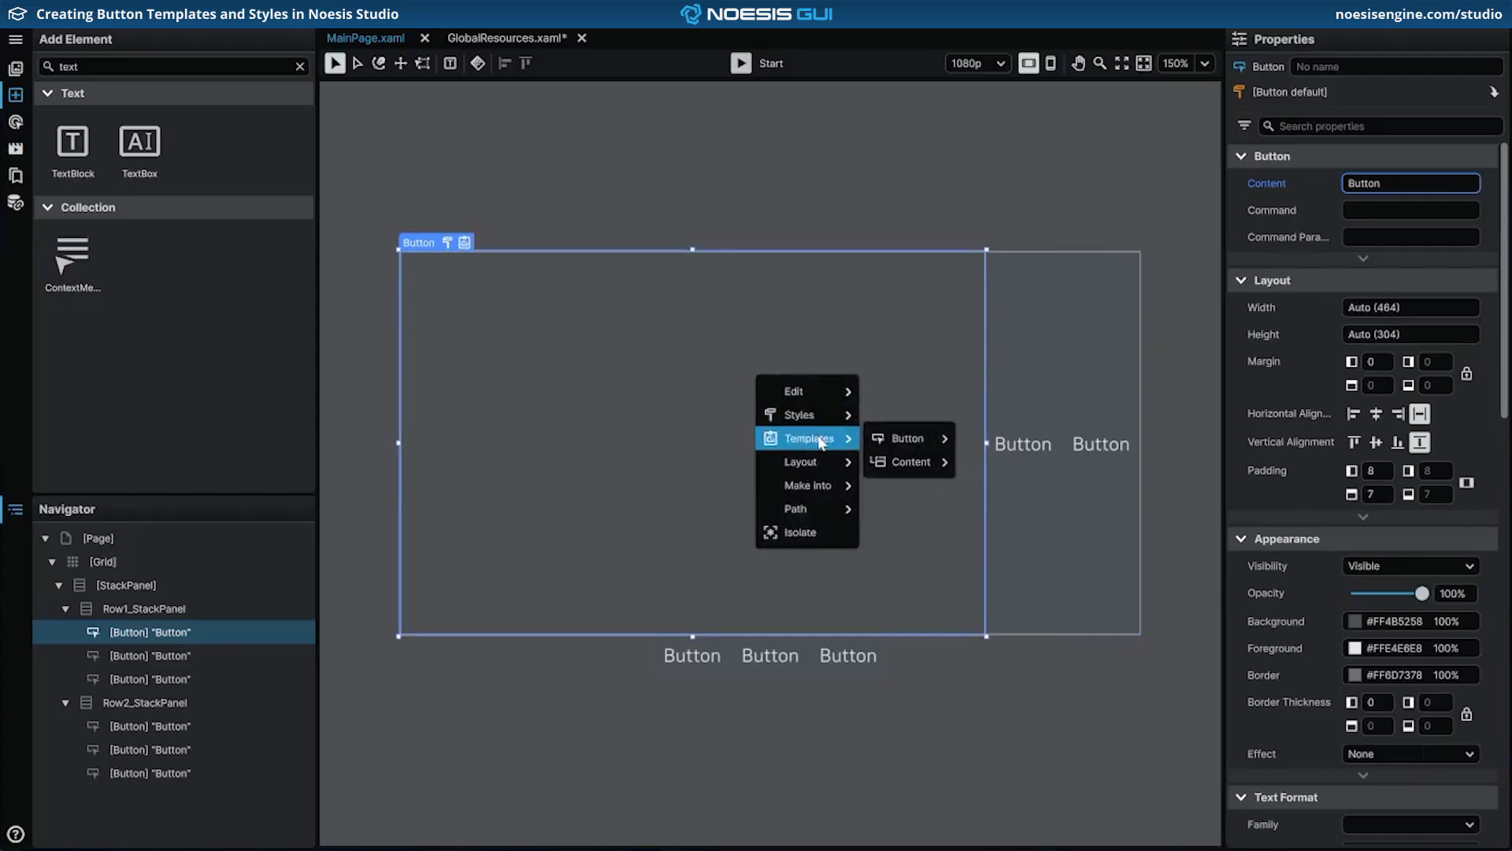
mouse_move(907, 438)
left_click(1000, 438)
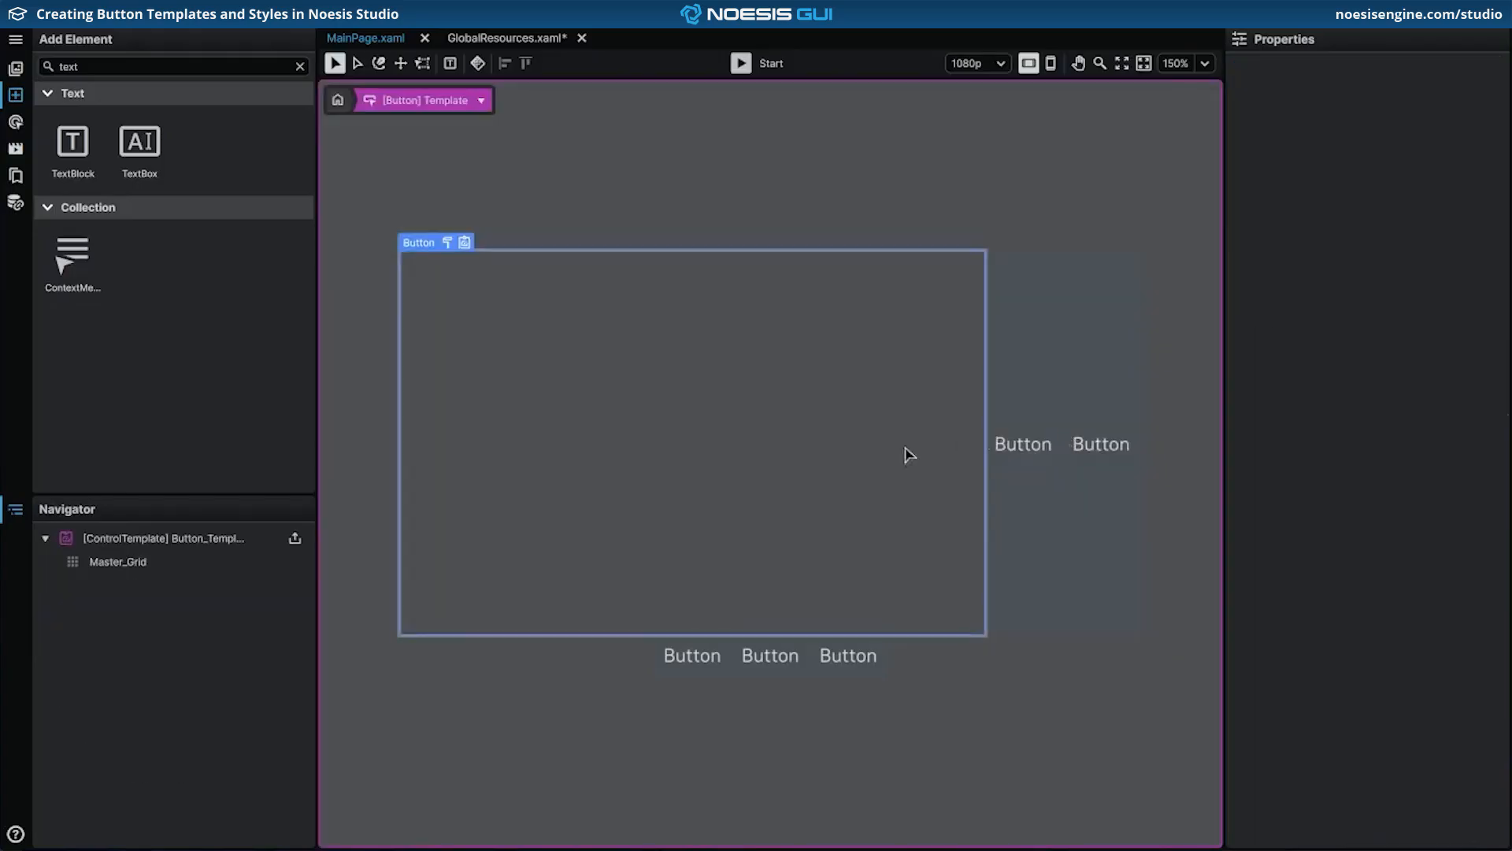
left_click(219, 561)
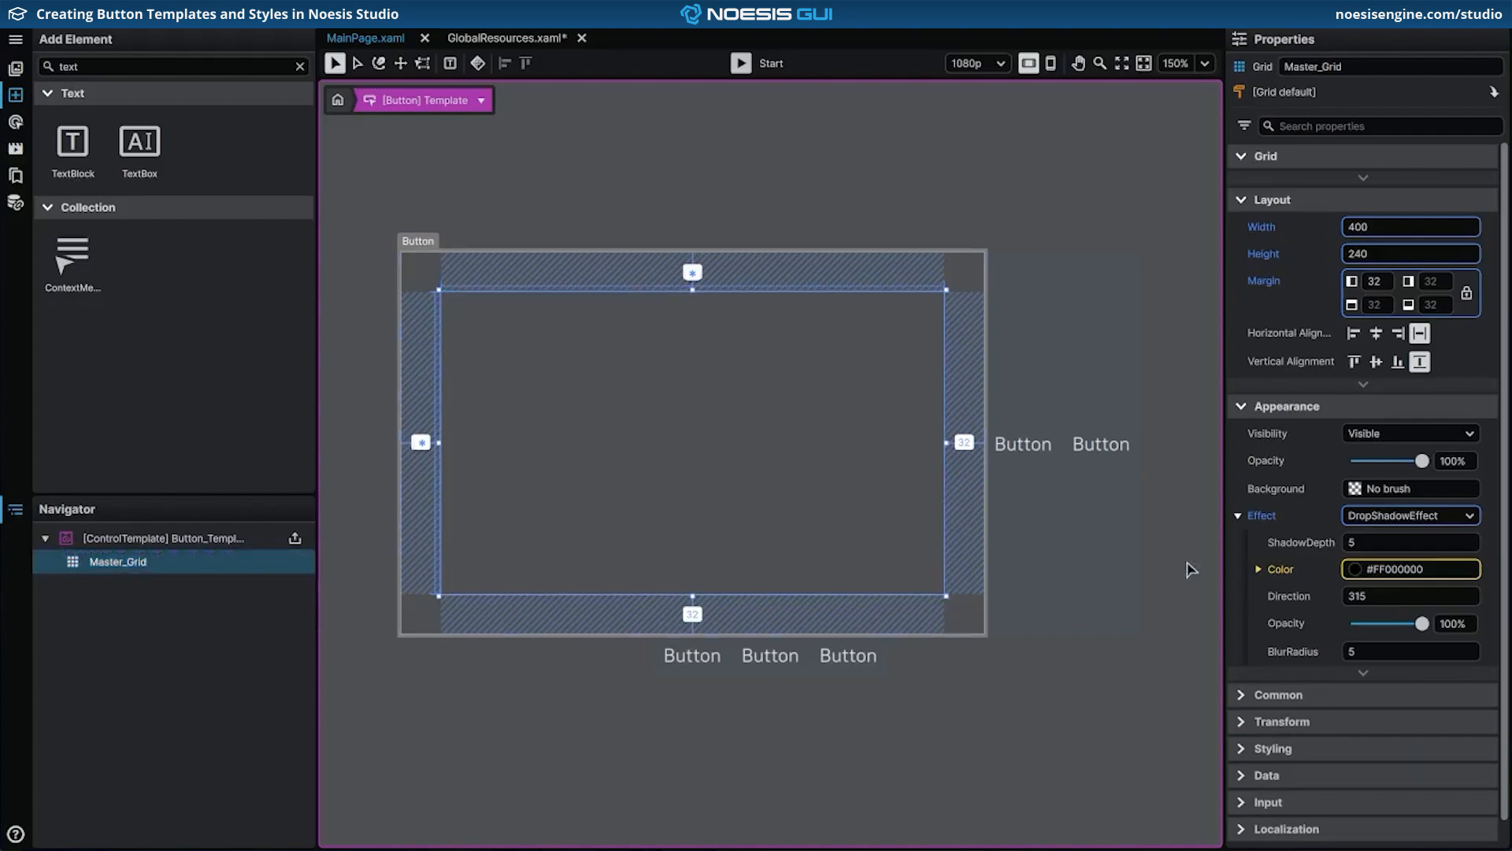
Step: Bind the drop shadow's Color to the TemplatedParent button's Foreground.Color path
left_click(1259, 570)
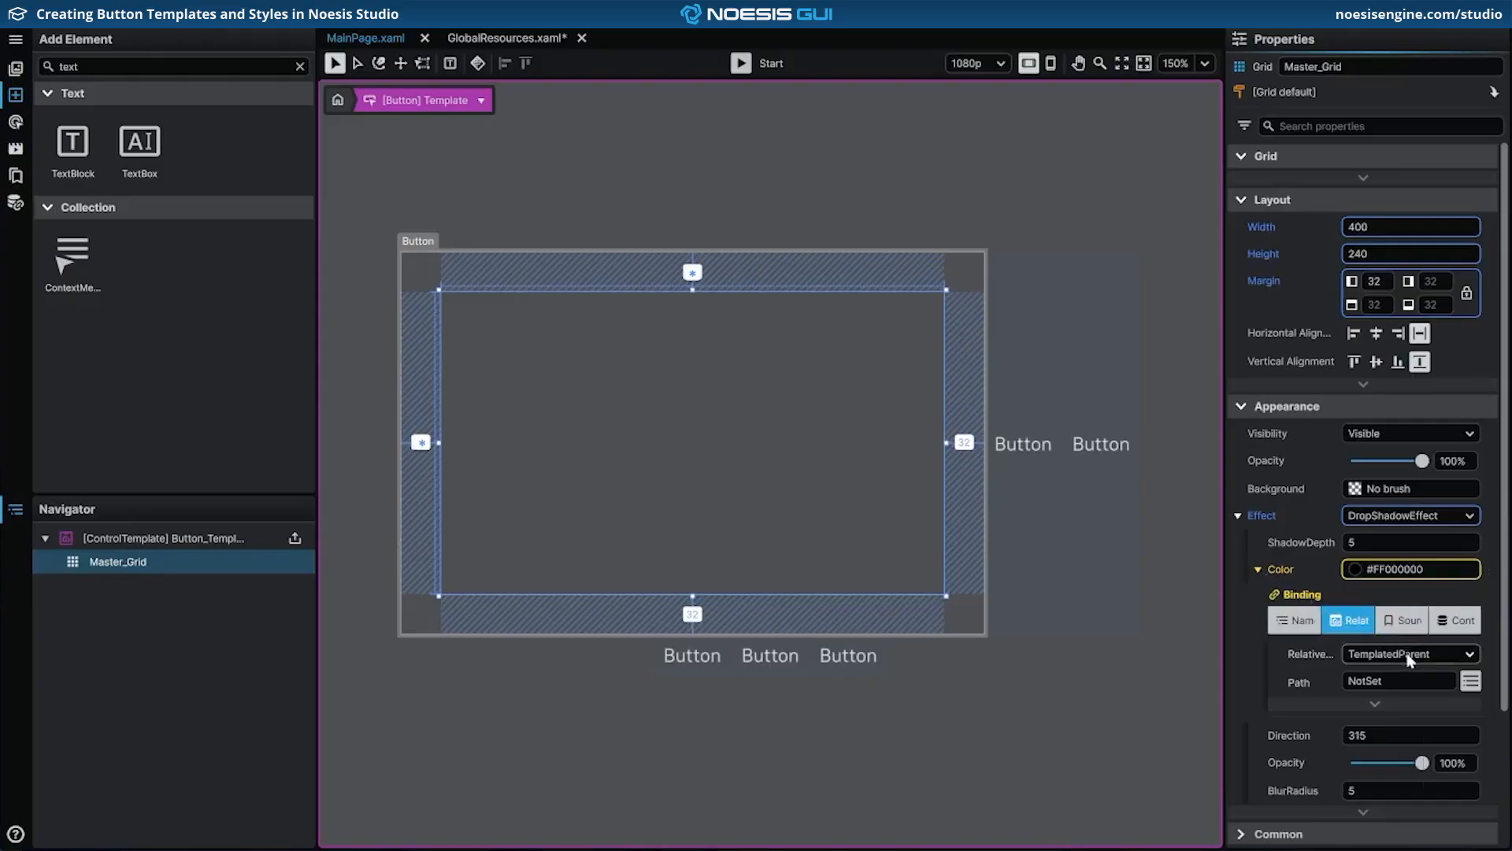
left_click(1470, 682)
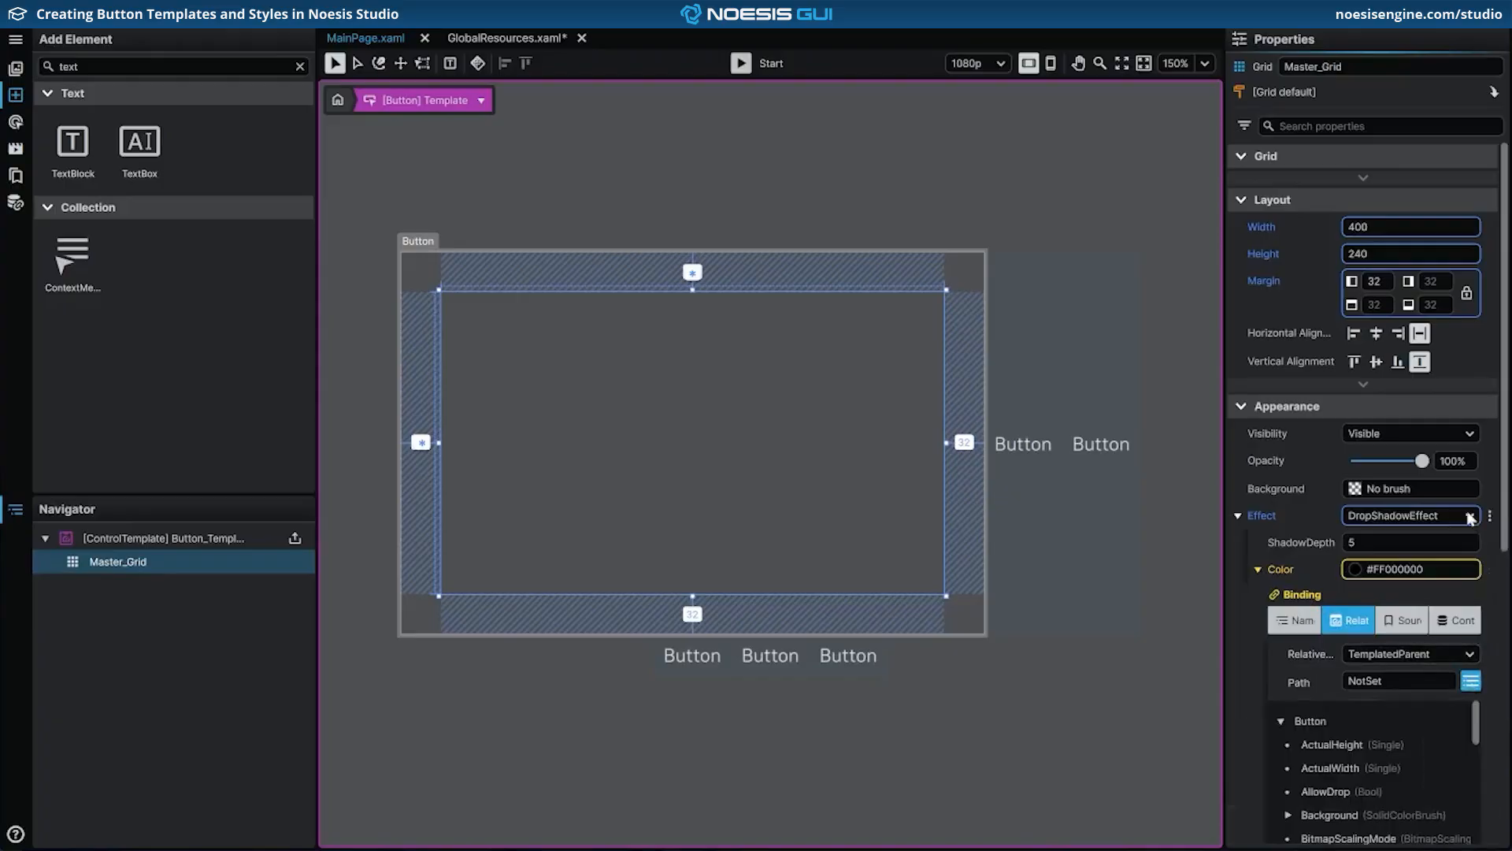
scroll(1466, 520, "down", 5)
scroll(1406, 626, "down", 6)
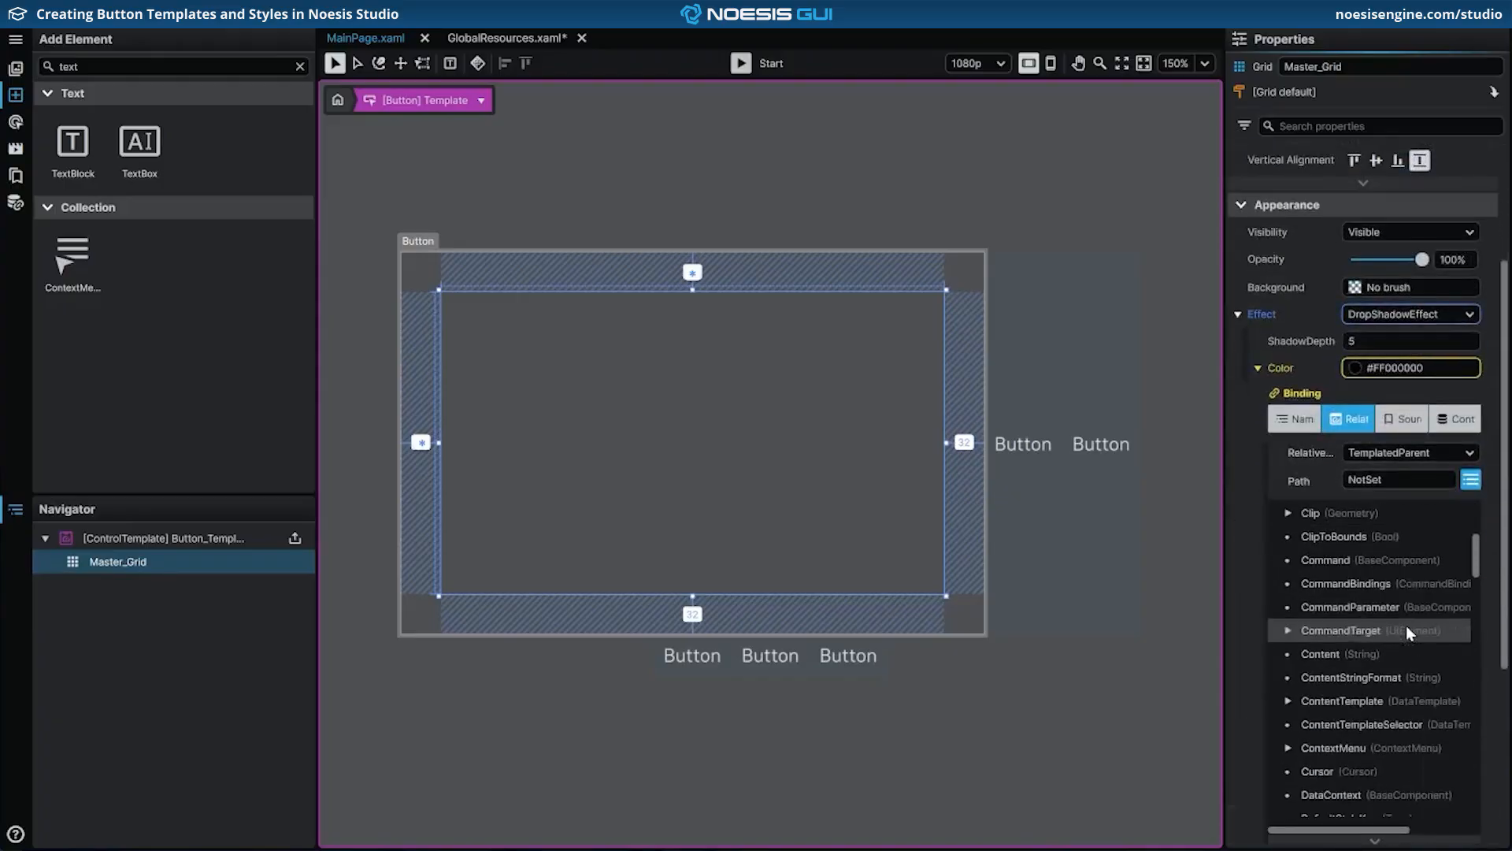
scroll(1406, 625, "down", 3)
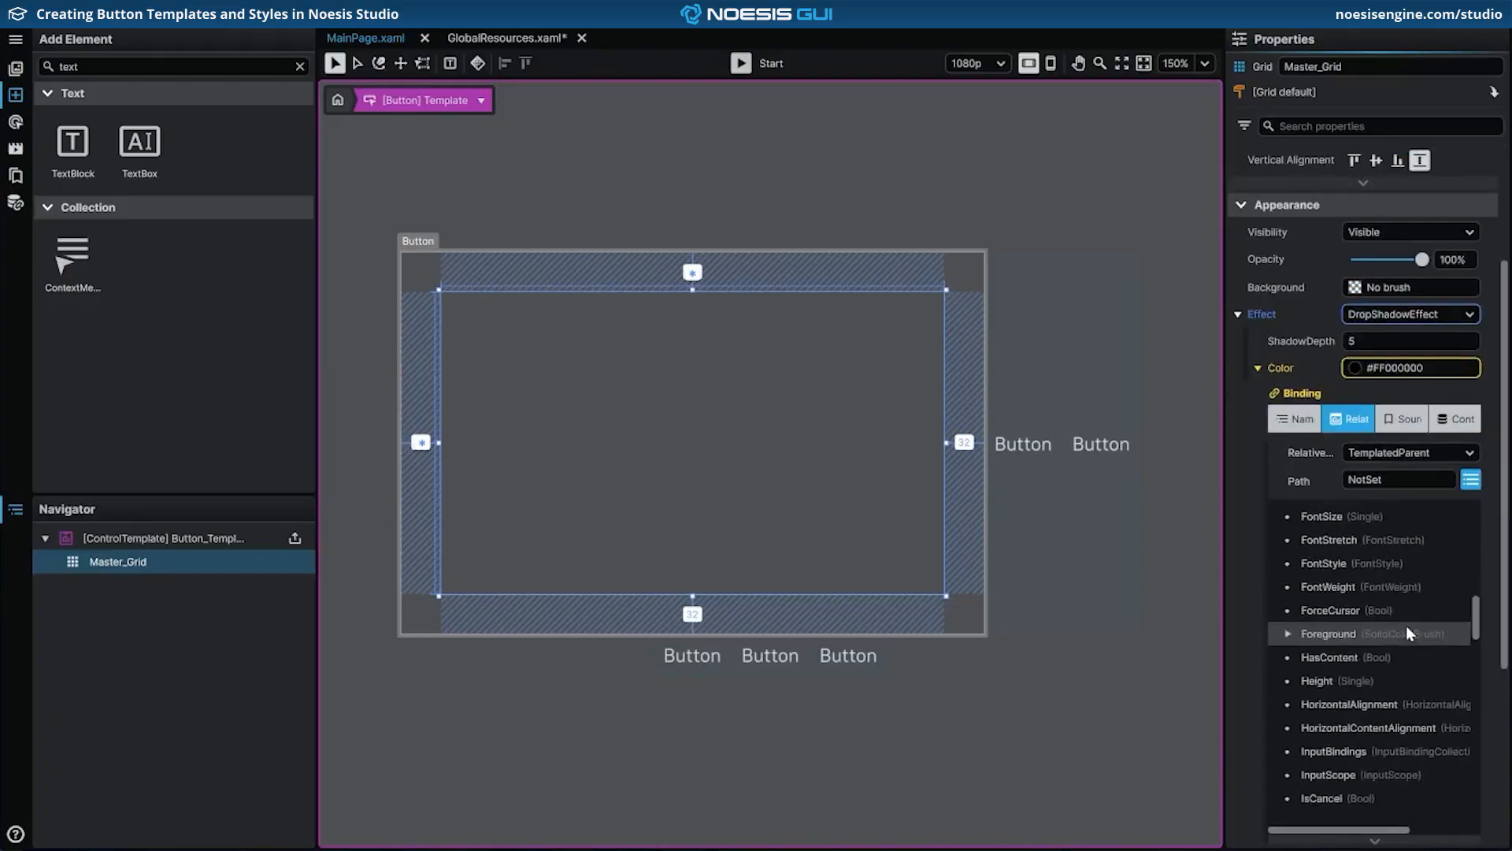
left_click(1406, 633)
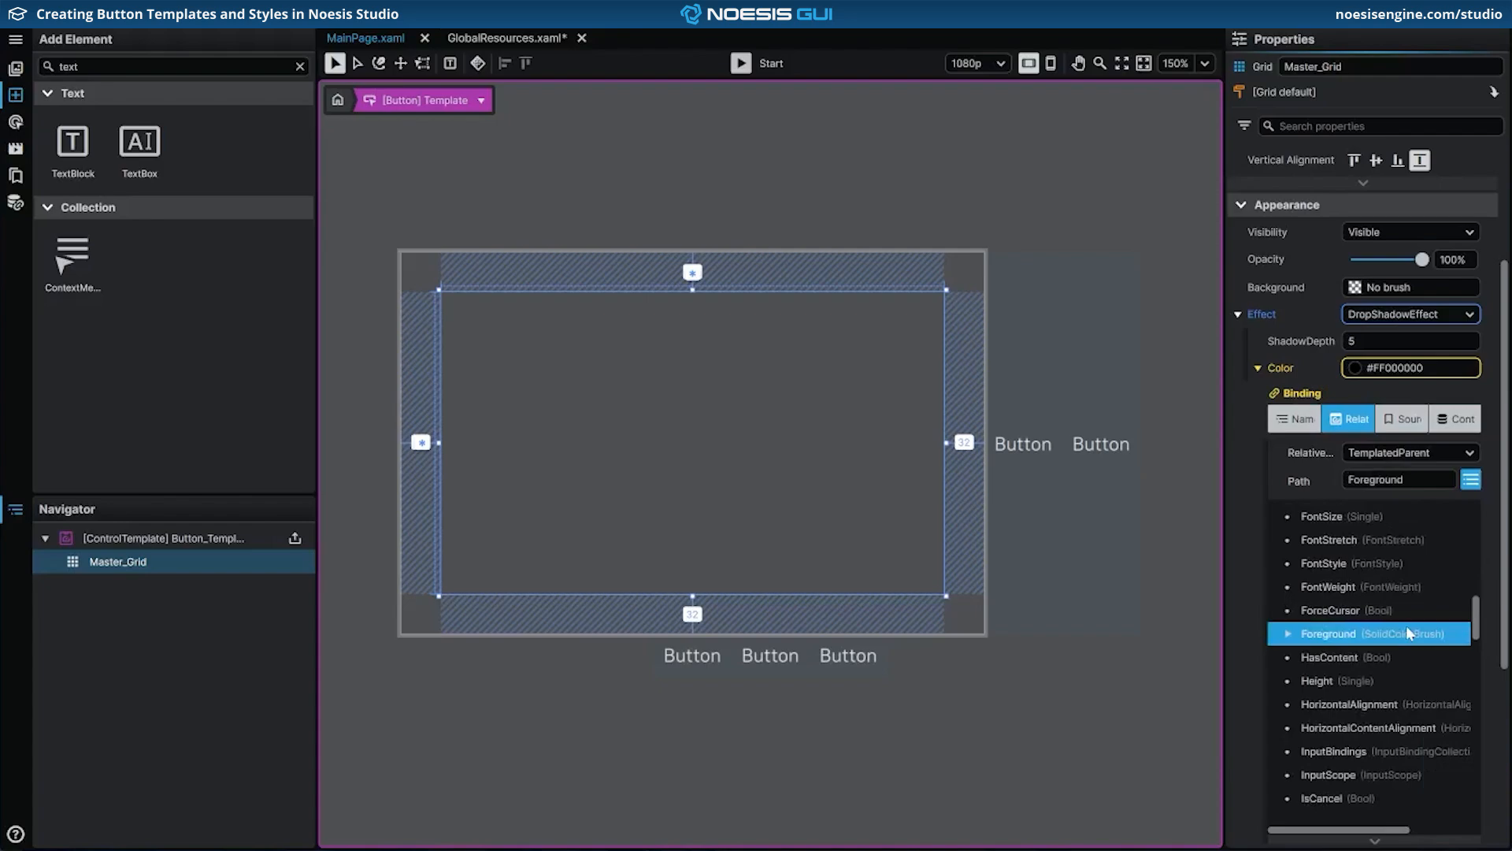
left_click(1289, 634)
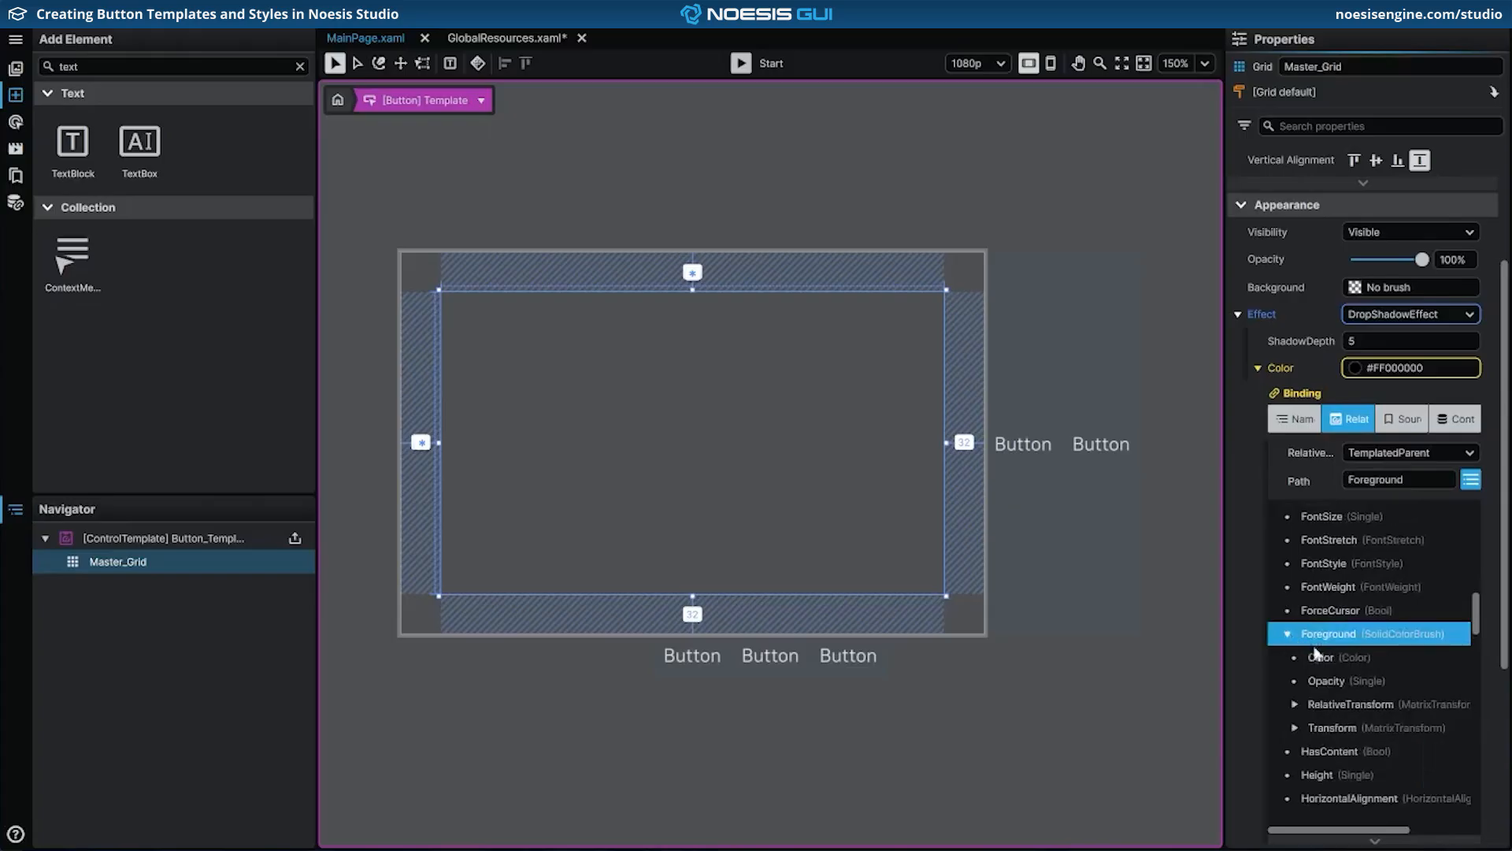
left_click(1386, 660)
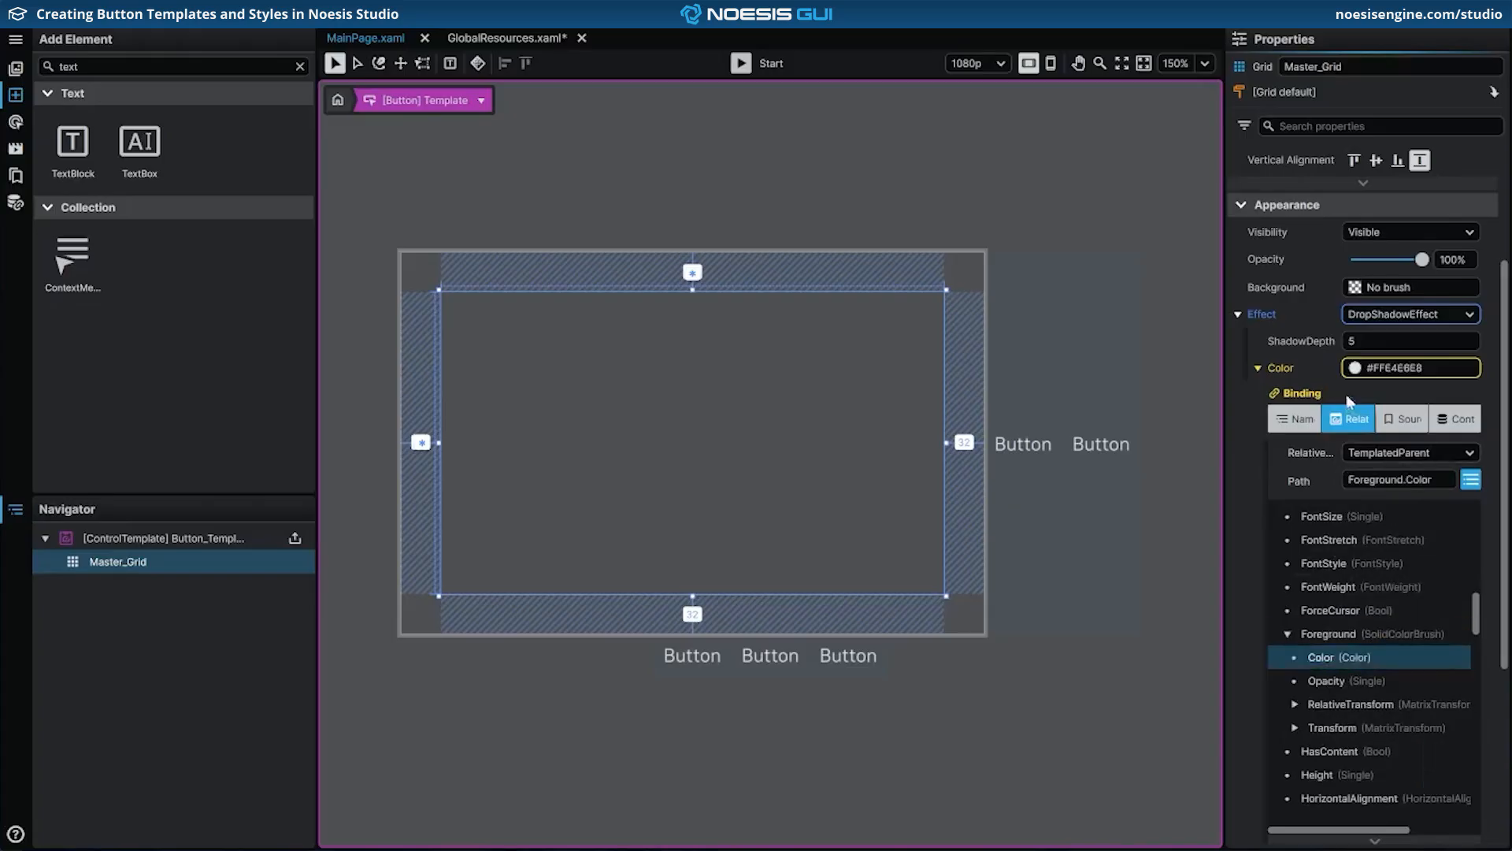
left_click(1296, 368)
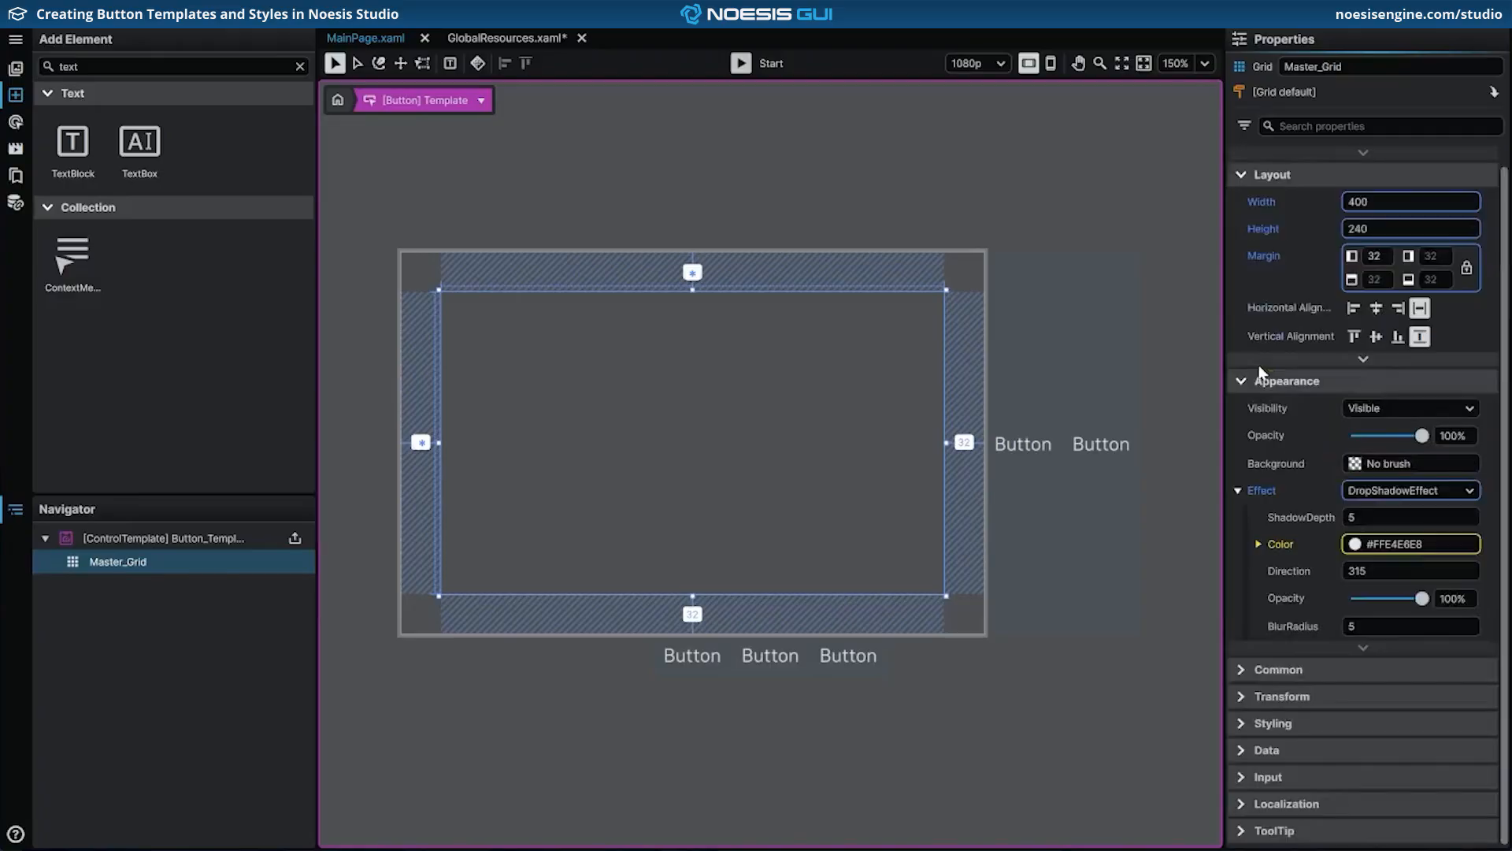
Step: Set the drop shadow's ShadowDepth to 0 and its Direction to 0
left_click(1368, 518)
key("BackSpace")
type("0")
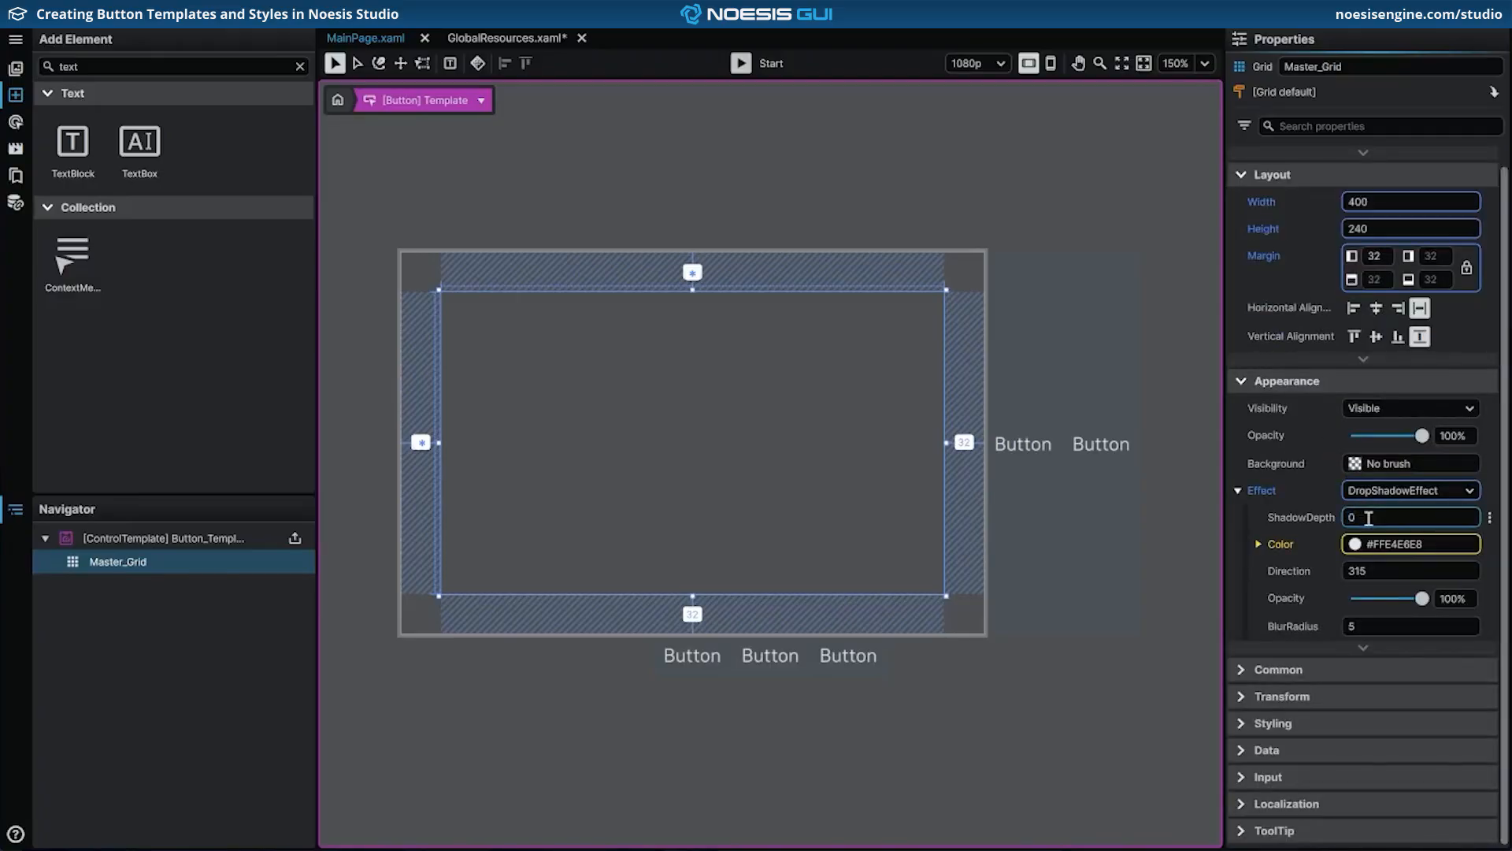
left_click(1368, 571)
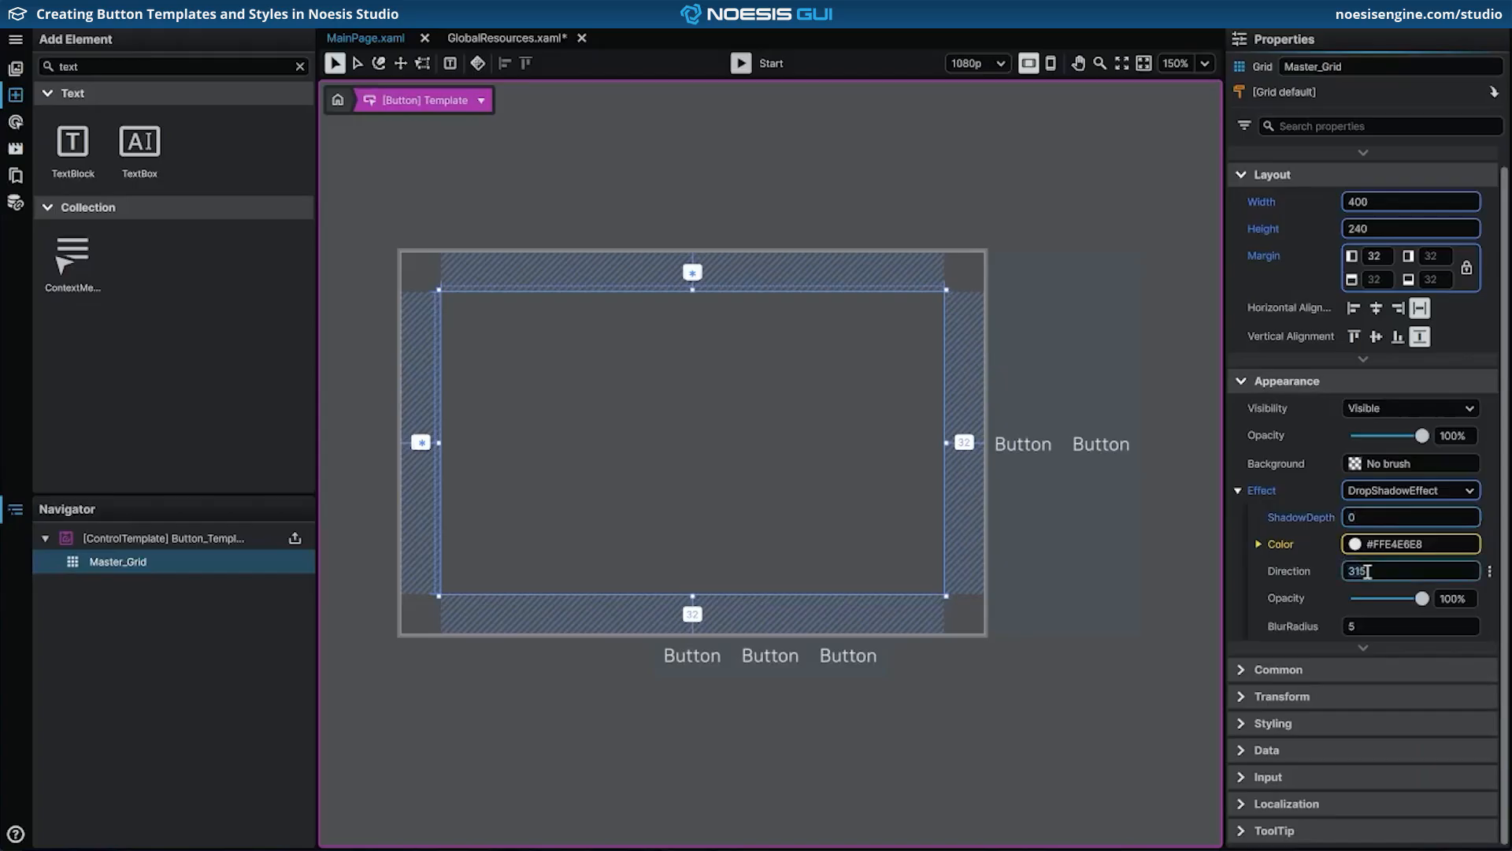
key("BackSpace")
key("BackSpace")
key("BackSpace")
type("0")
key("Return")
Step: Set the drop shadow's opacity to 75% and its BlurRadius to 24, and save the project
left_click(1452, 599)
type("75")
left_click(1450, 627)
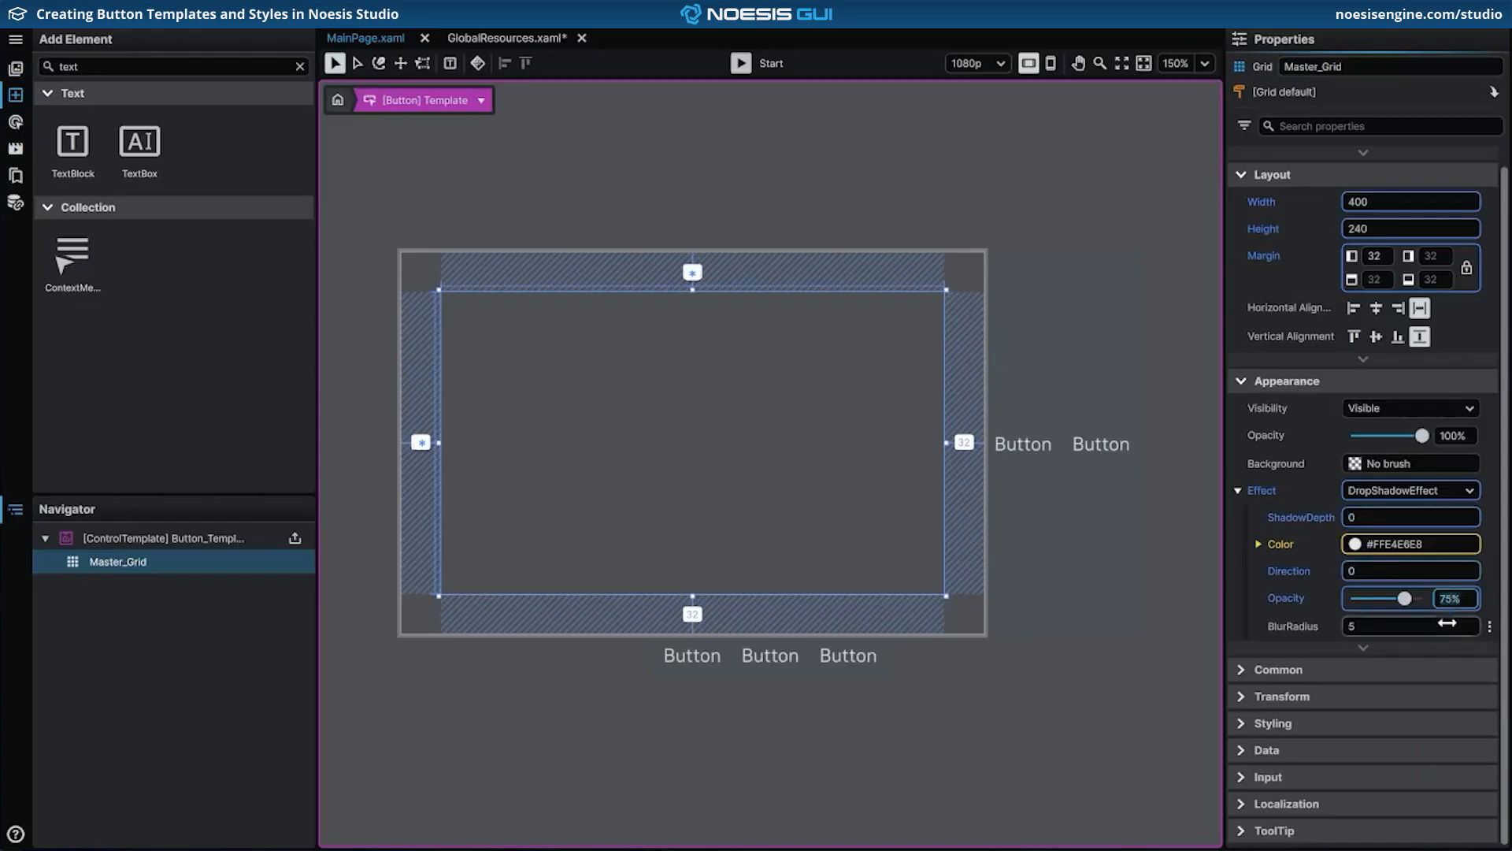
key("BackSpace")
type("24")
key("Return")
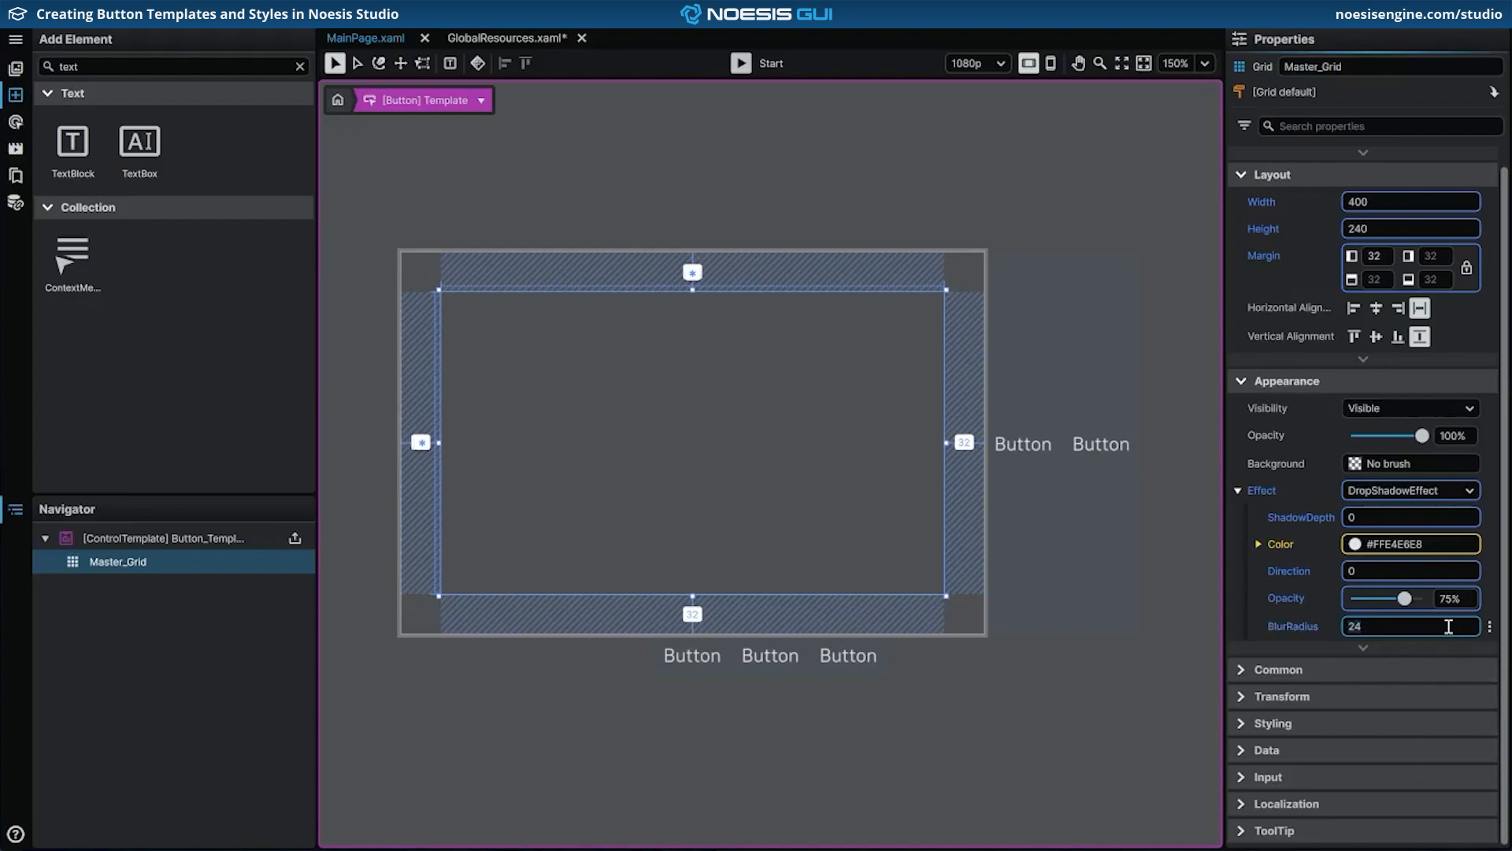
key("ctrl+s")
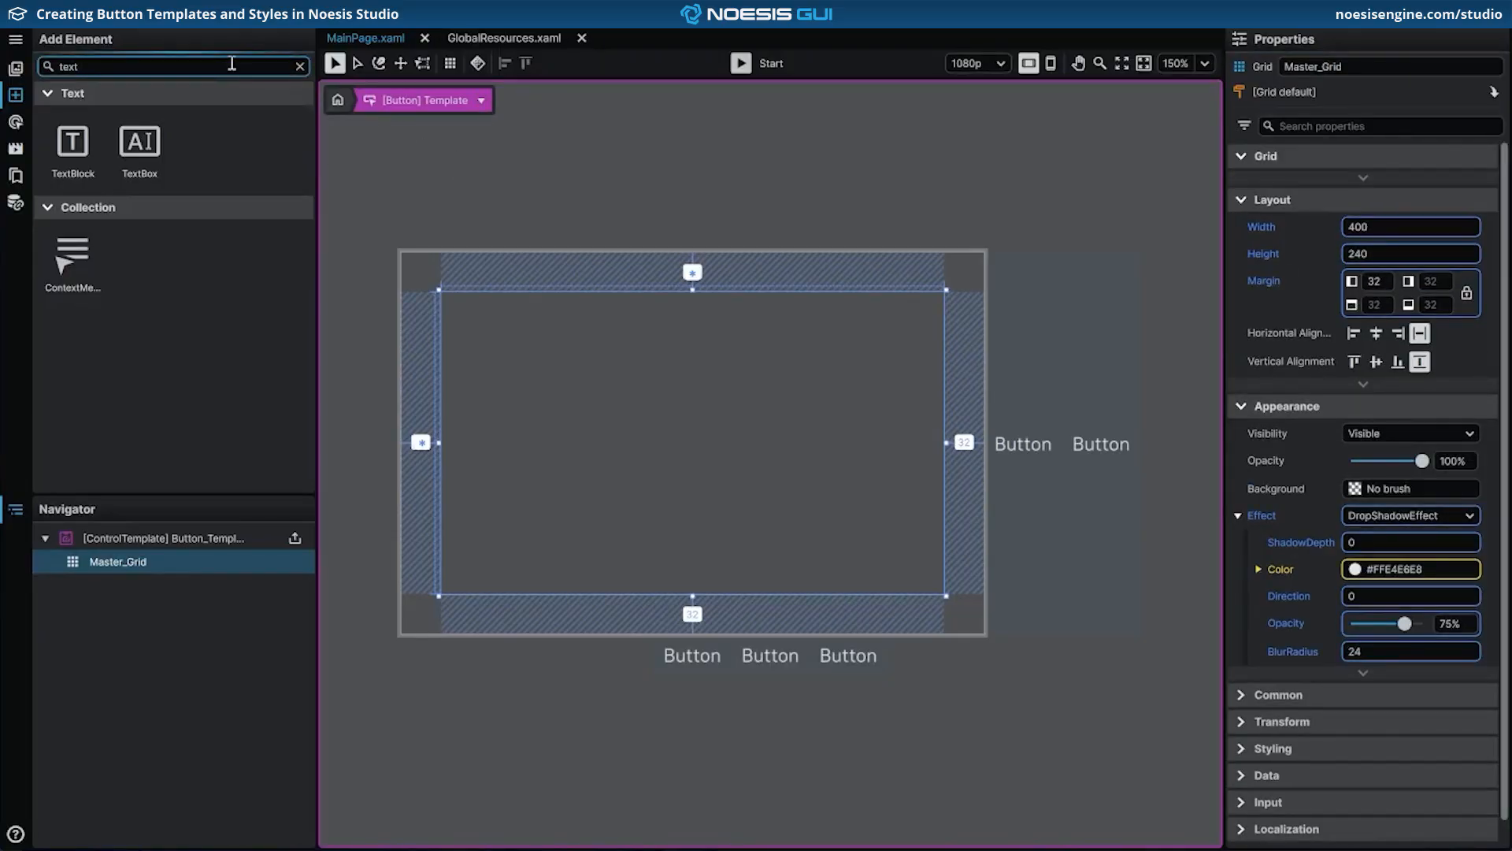
Step: Add a Grid inside Master_Grid and name it Background_Grid
key("BackSpace")
key("BackSpace")
key("BackSpace")
key("BackSpace")
type("grid")
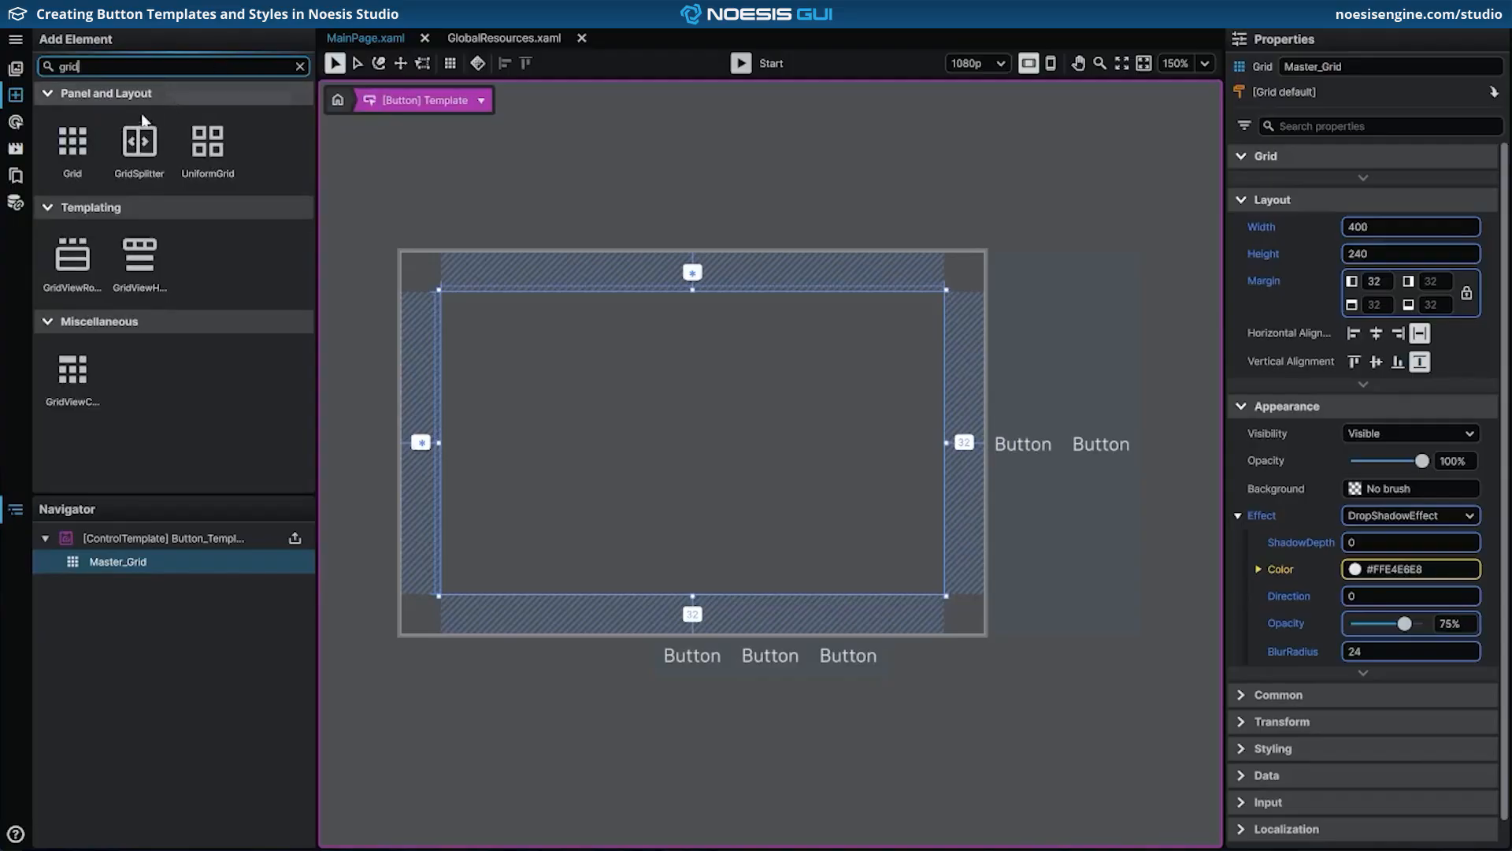
left_click_drag(72, 142, 168, 565)
double_click(120, 587)
type("Back")
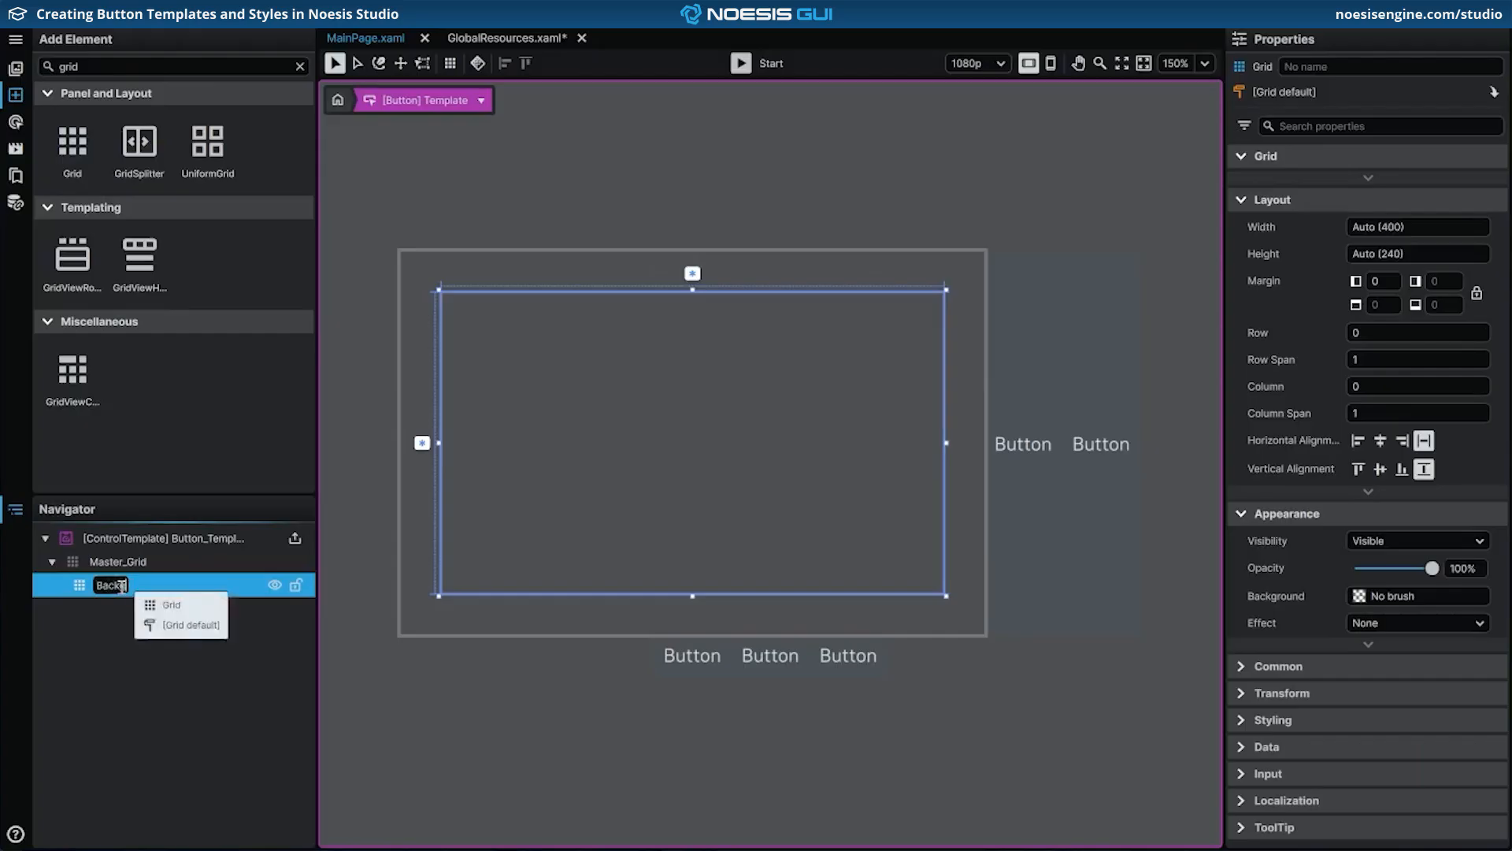
type("ground_Grid")
key("Return")
Step: Add three Border elements inside Background_Grid
left_click(146, 69)
type("border")
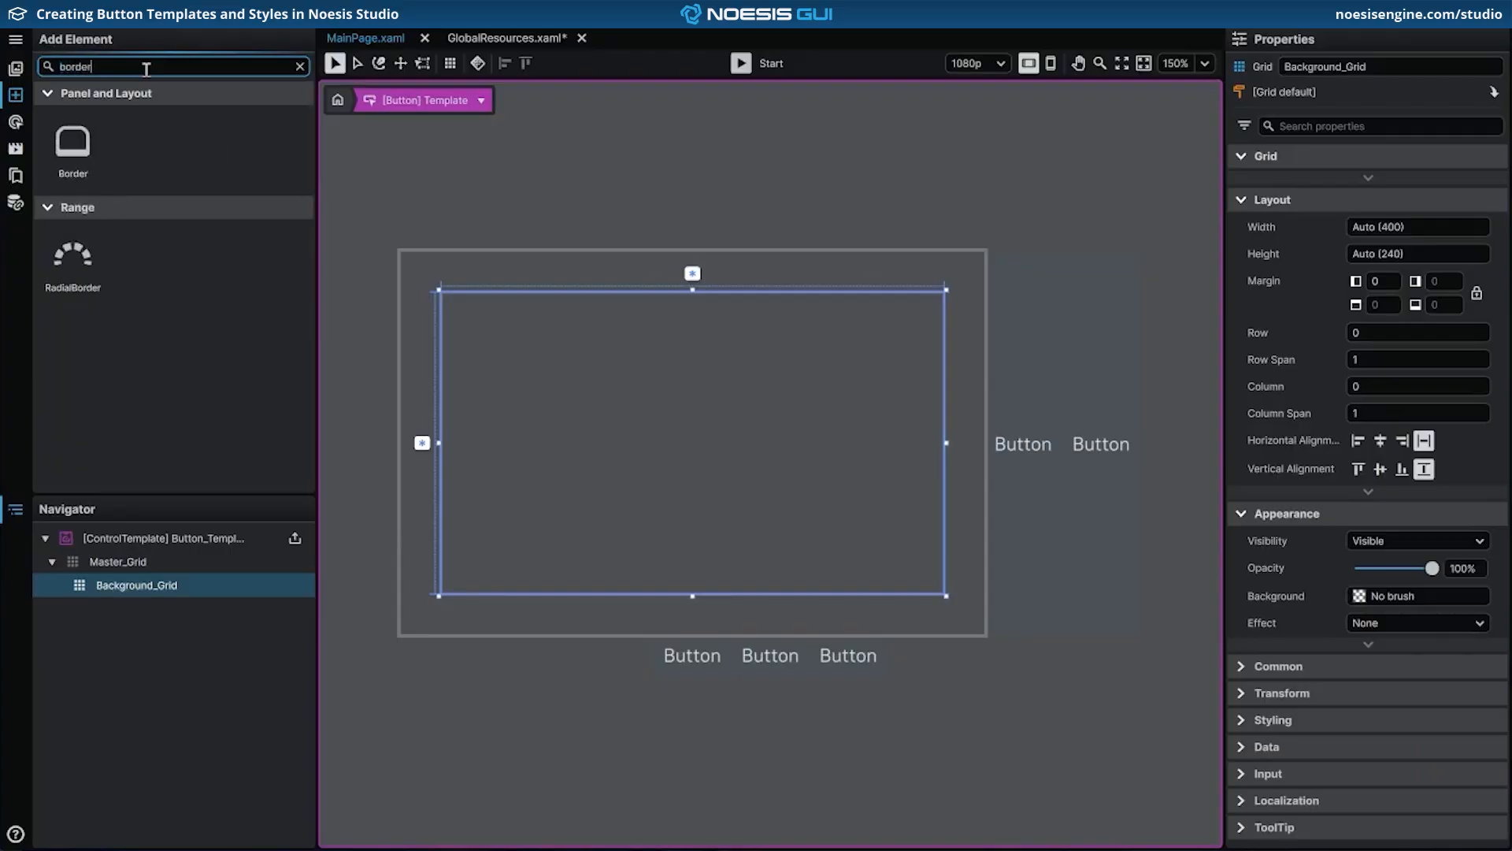
left_click_drag(72, 142, 115, 584)
left_click_drag(71, 140, 122, 592)
left_click_drag(72, 142, 140, 585)
Step: Rename the first Border in Background_Grid as Image_Border
left_click(134, 611)
left_click(133, 609)
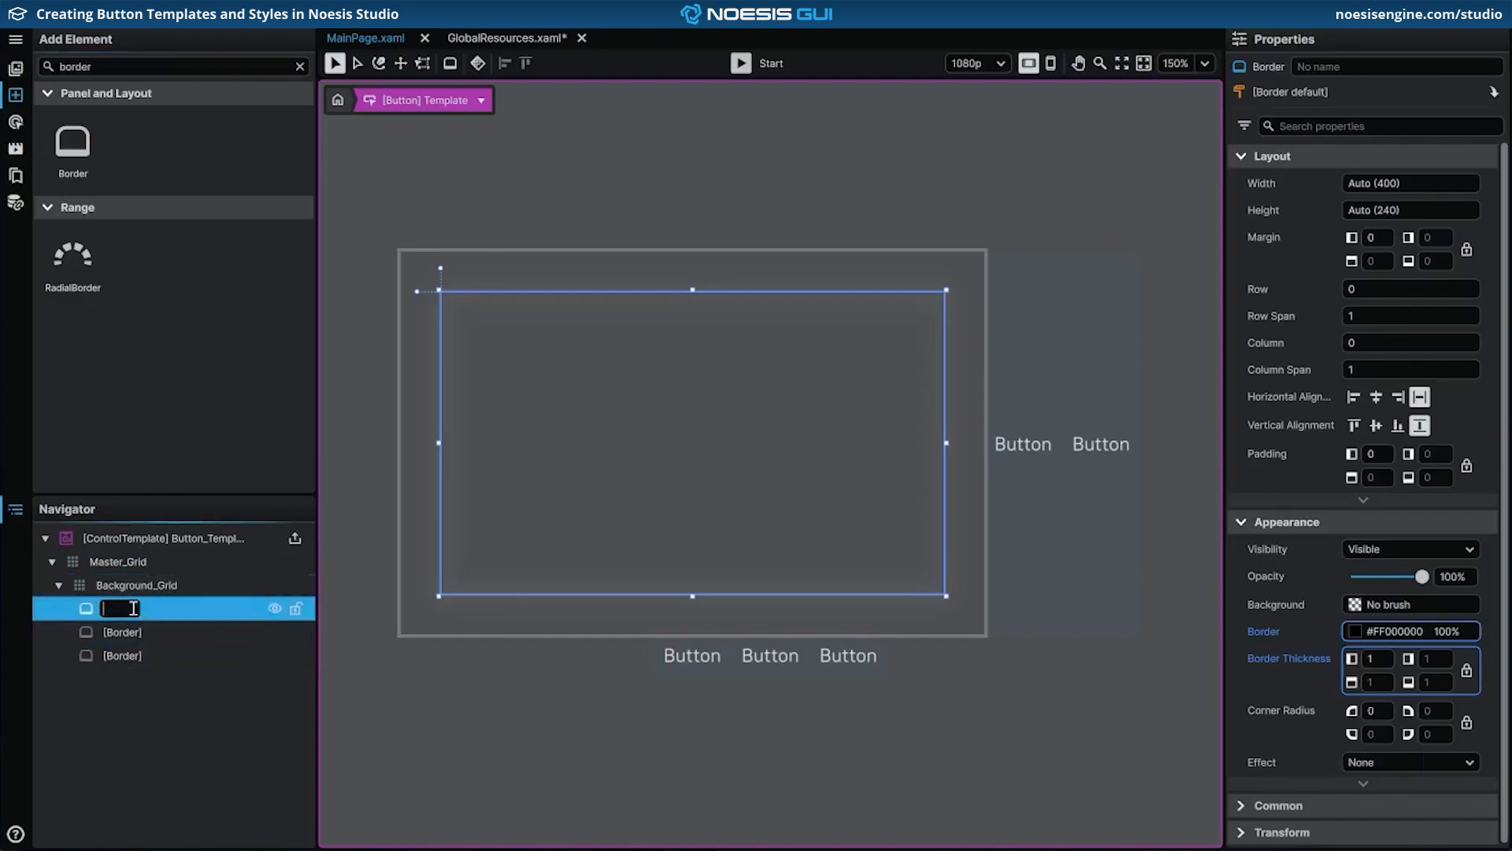
type("Image_B")
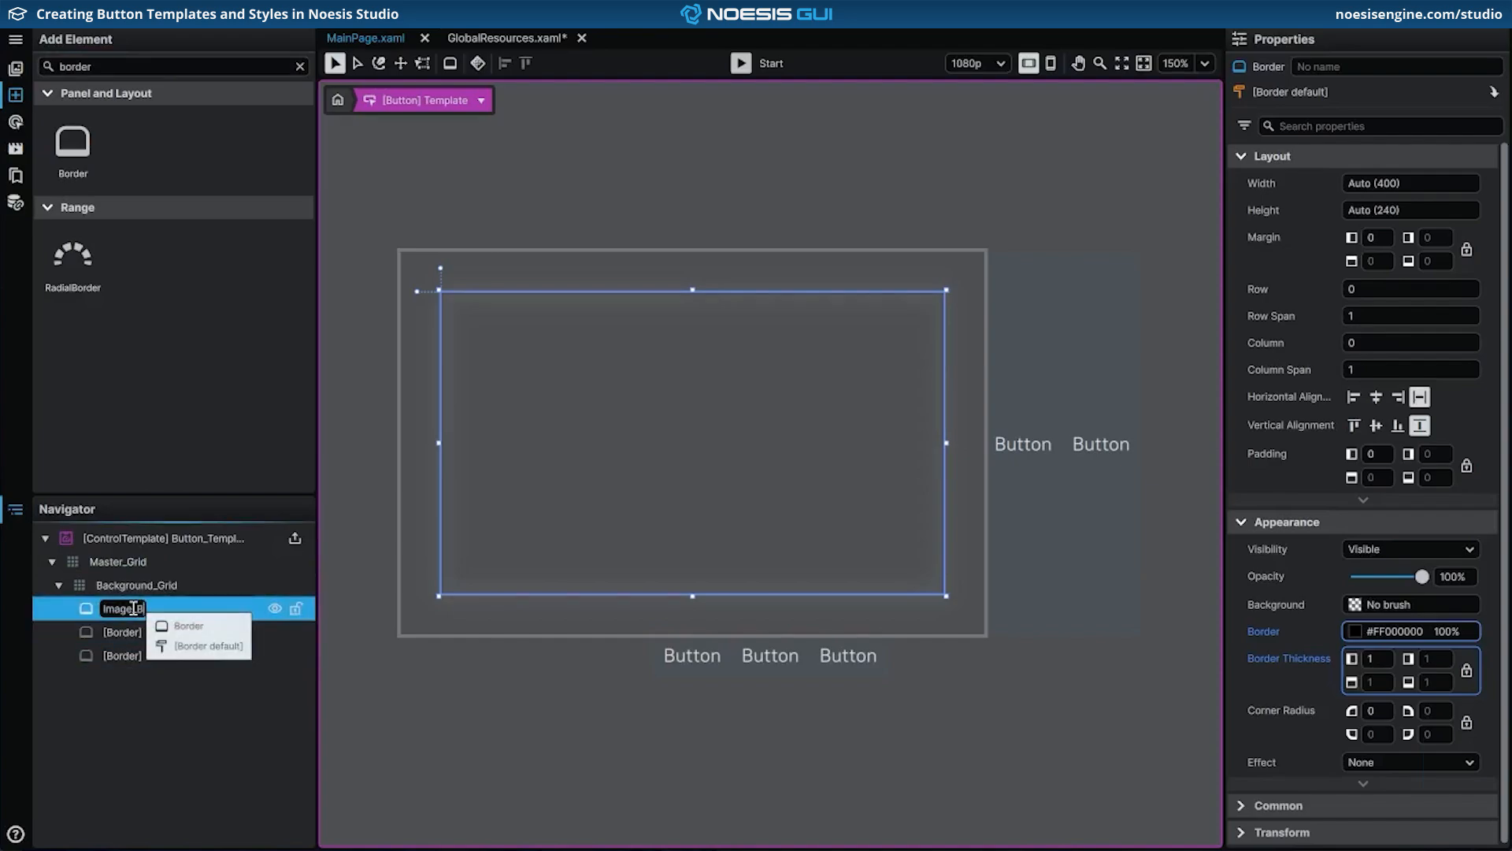
type("order")
key("Return")
Step: Rename the second Border as ImageTint_Border and the third as ImageGradient_Border, and save the project
left_click(122, 631)
left_click(126, 632)
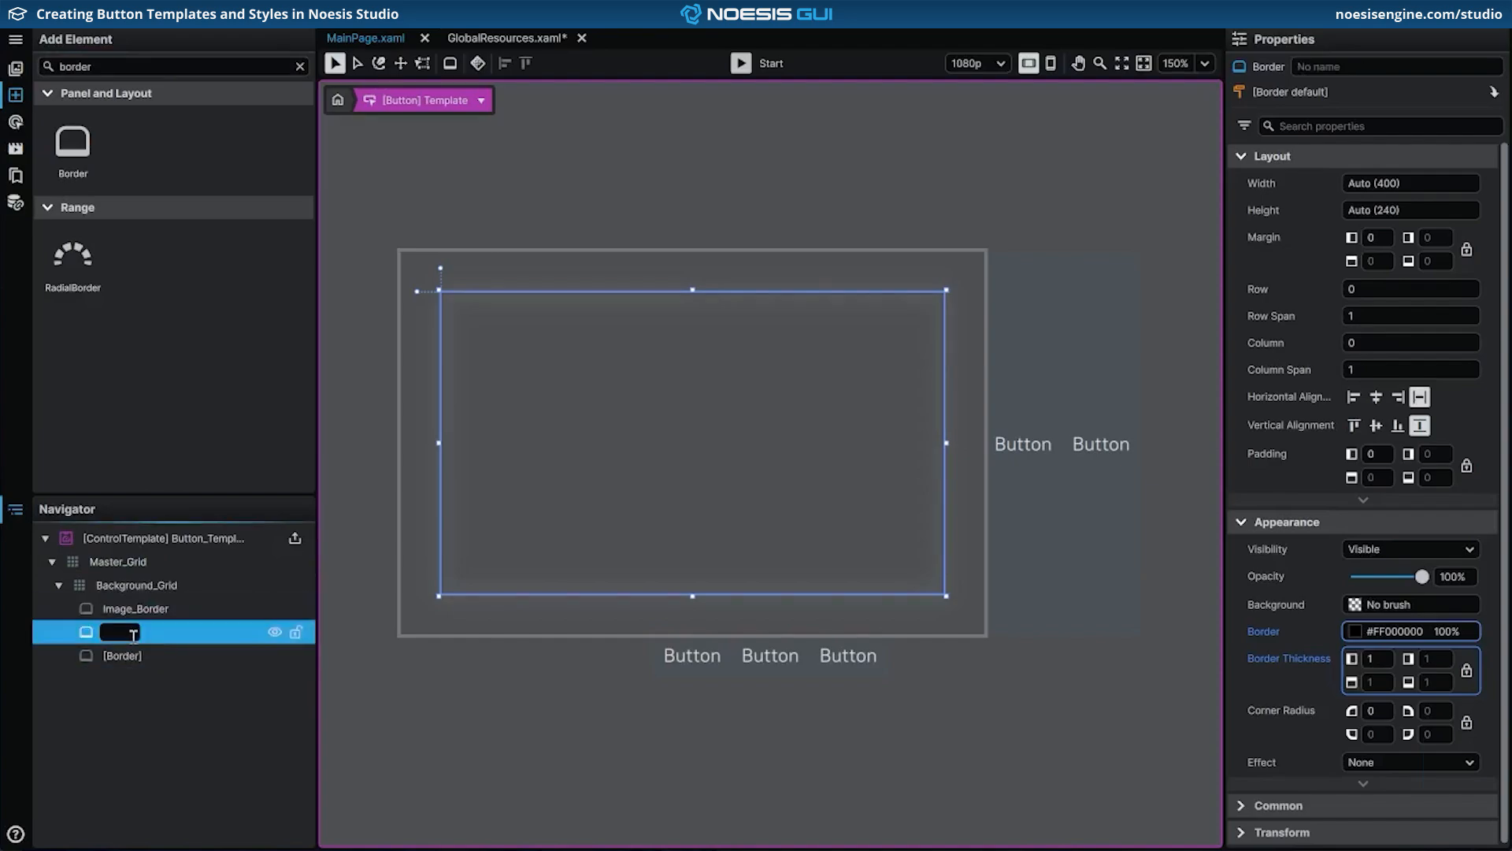
type("ImageTint_Border")
key("Return")
left_click(134, 654)
left_click(134, 655)
type("ImageGradient_Border")
key("Return")
key("ctrl+s")
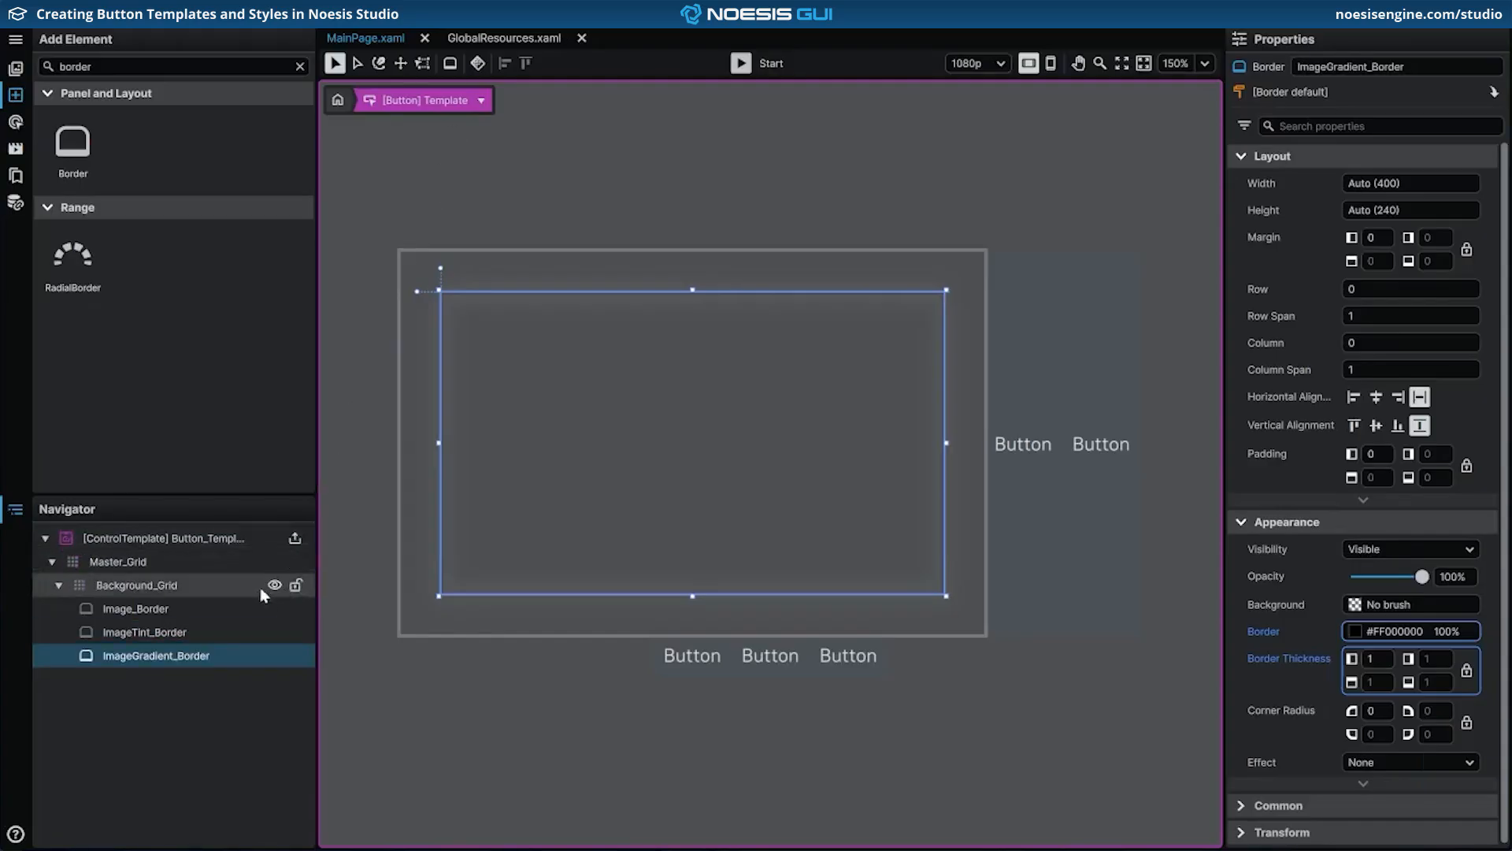
Step: Give Image_Border an image brush background using Assets/Bitmap_Image_Cyber.png with its Stretch set to UniformToFill
left_click(252, 612)
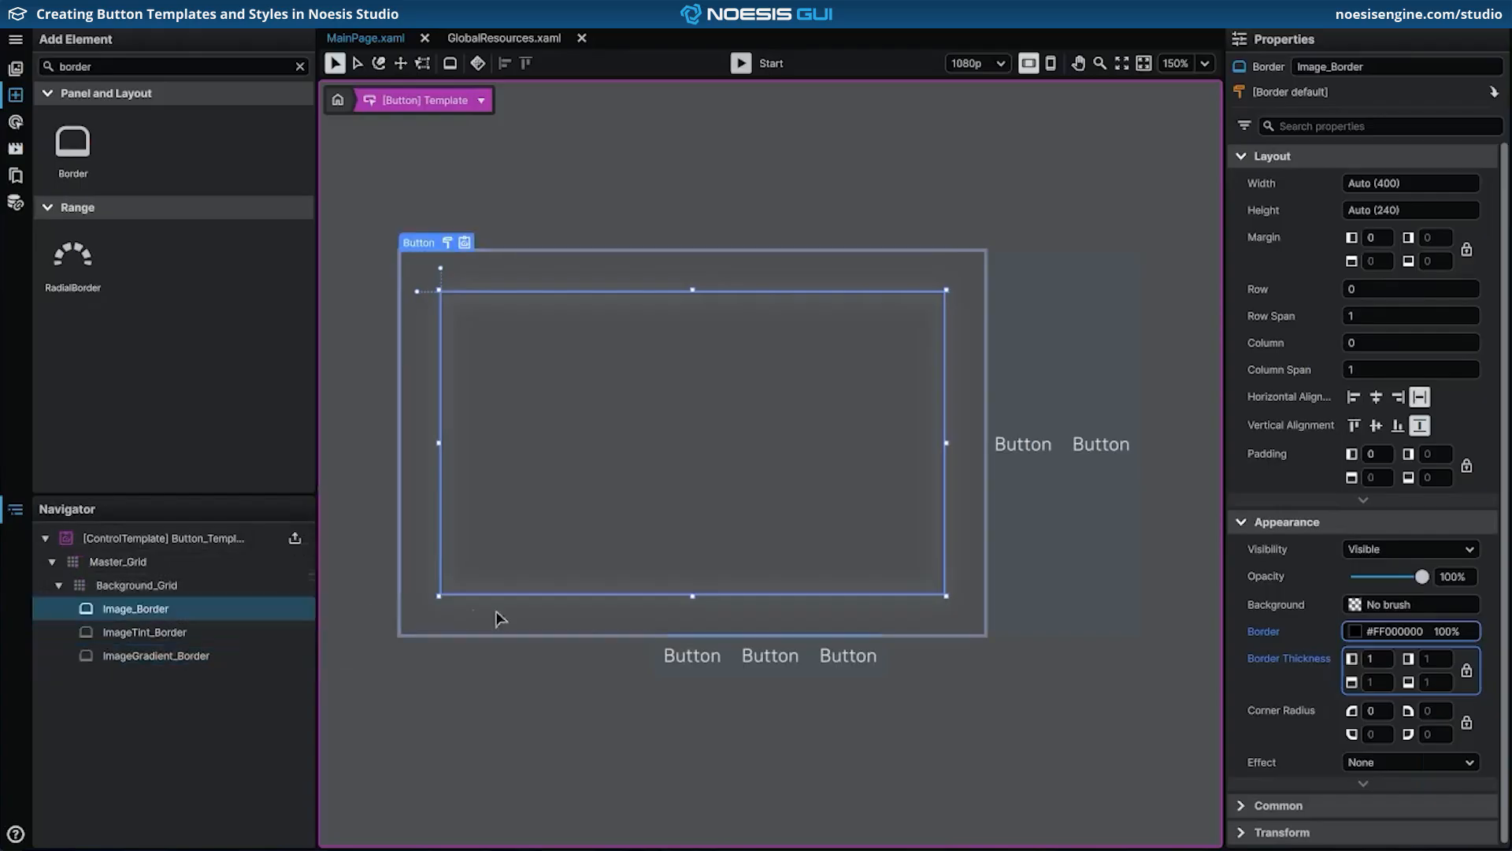
left_click(1353, 608)
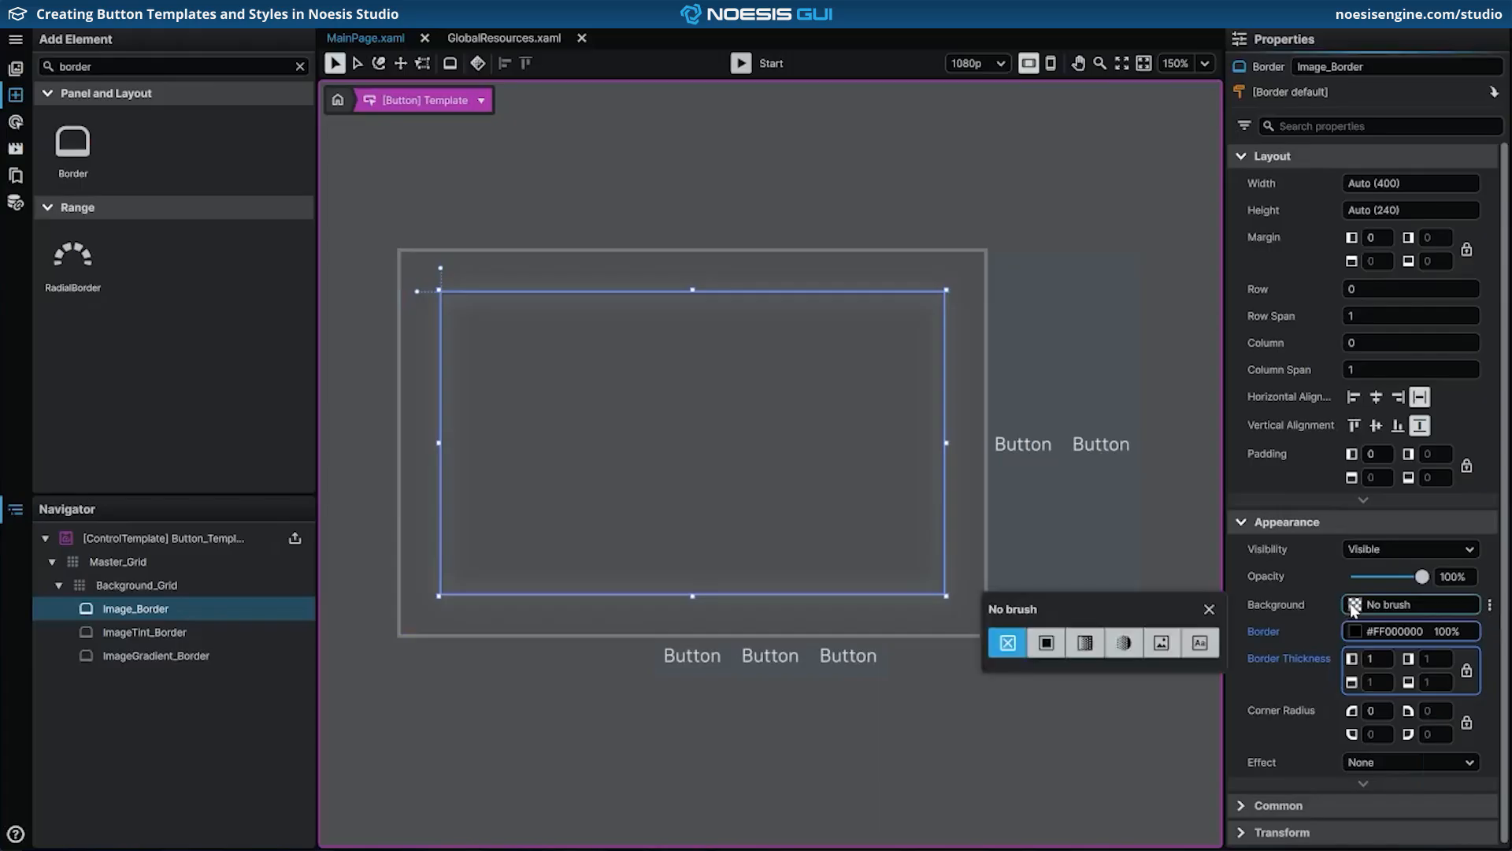
left_click(1161, 643)
left_click(1184, 708)
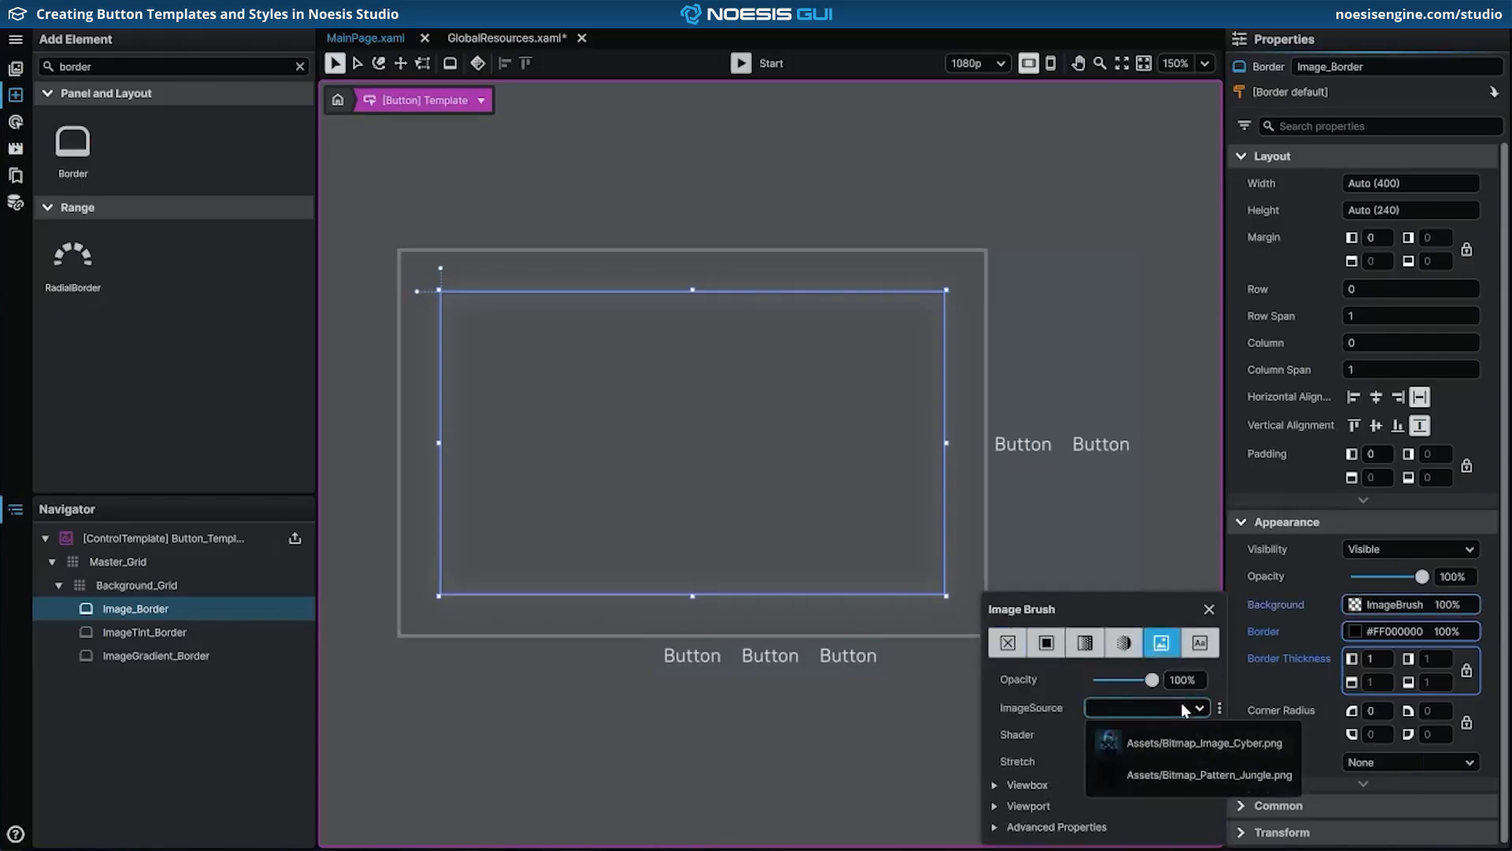
left_click(1189, 742)
left_click(1199, 761)
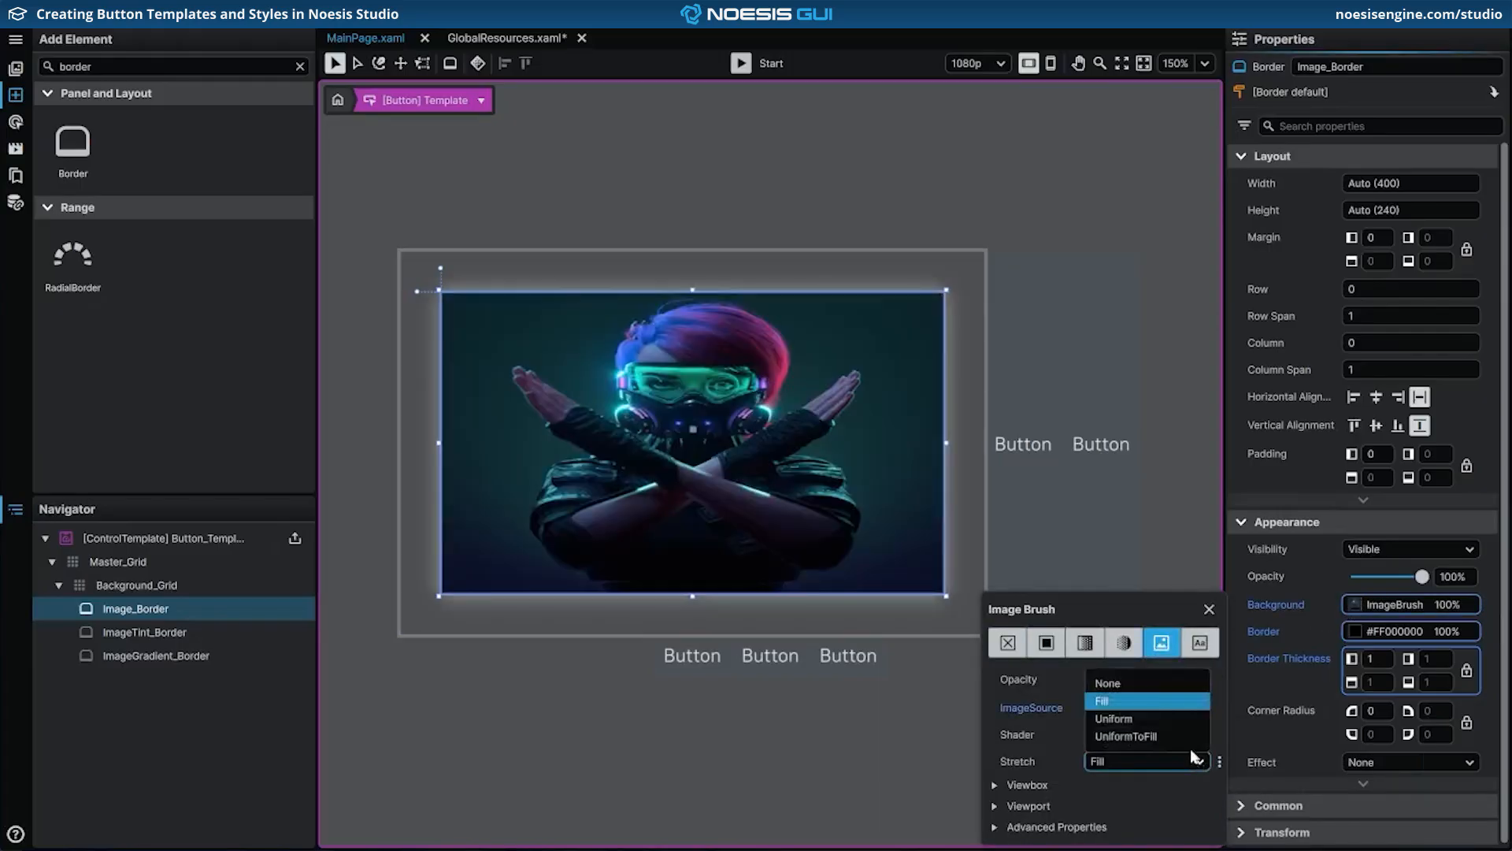
left_click(1185, 737)
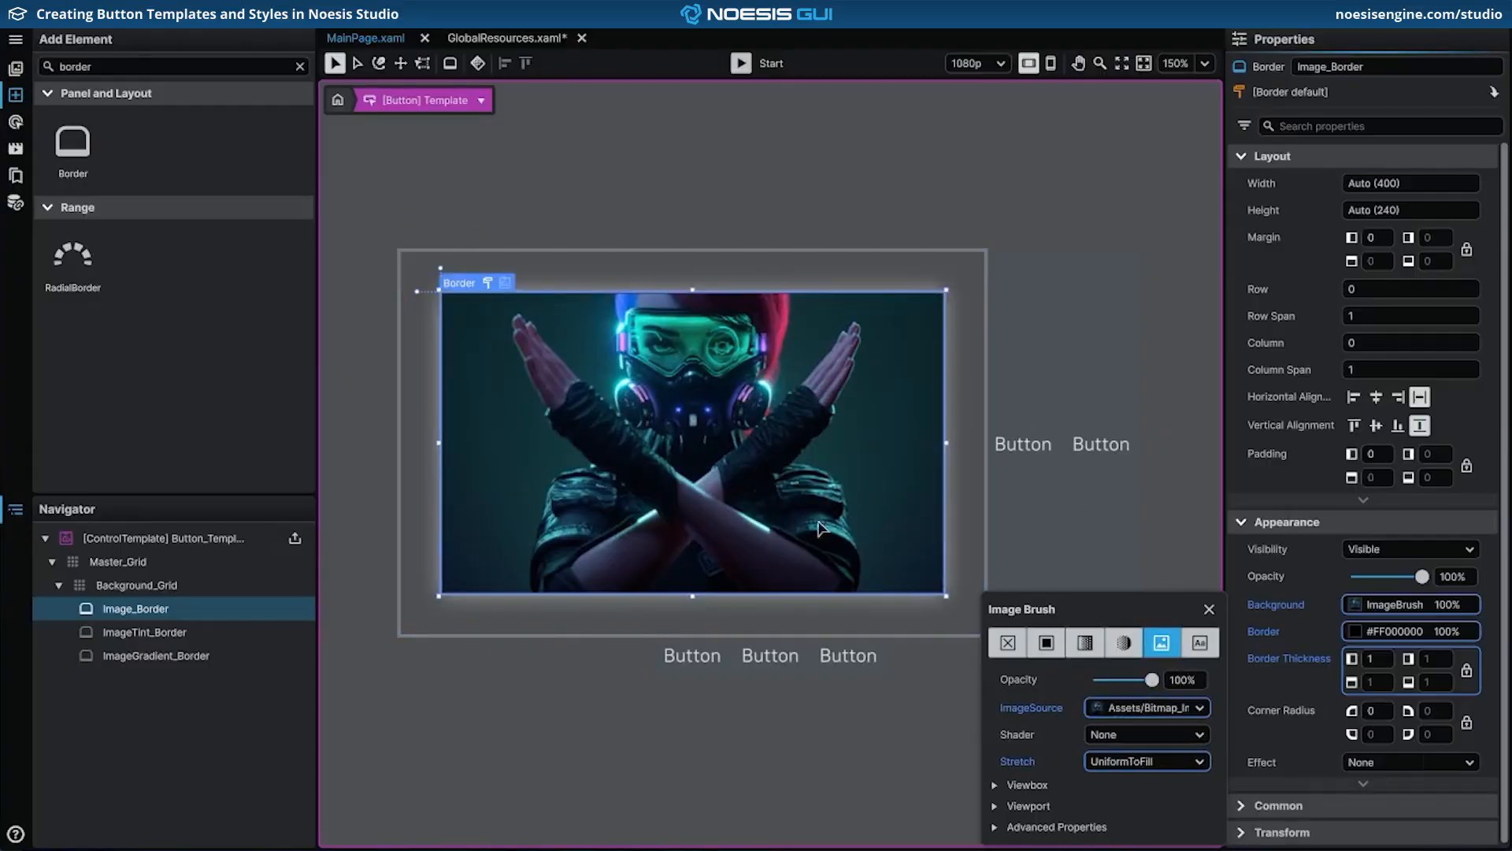
Step: Remove Image_Border's border brush, give its two top corners individual radii of 8, and save the project
left_click(1208, 610)
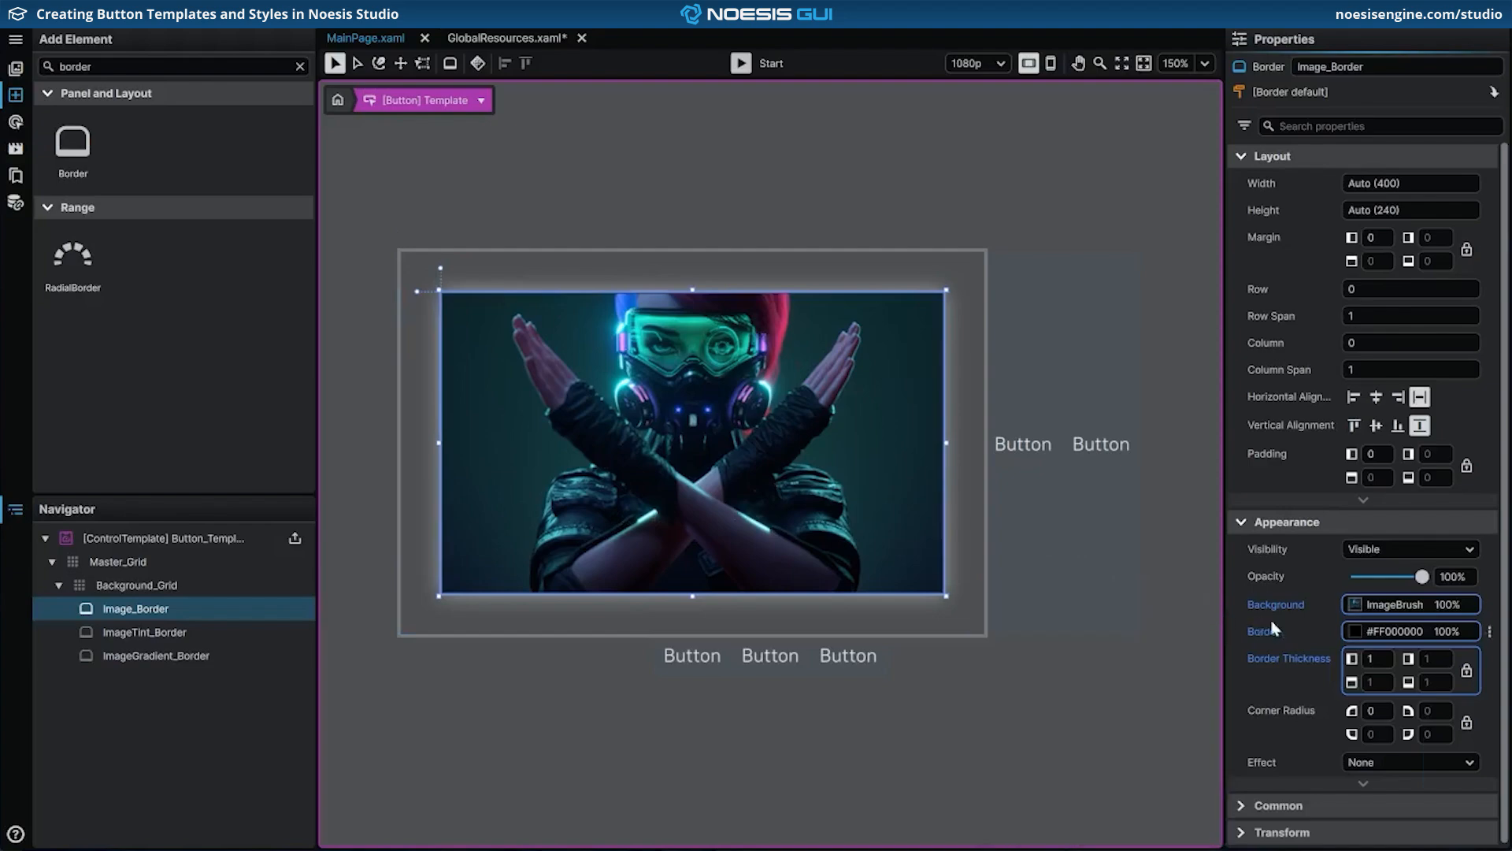
middle_click(1387, 639)
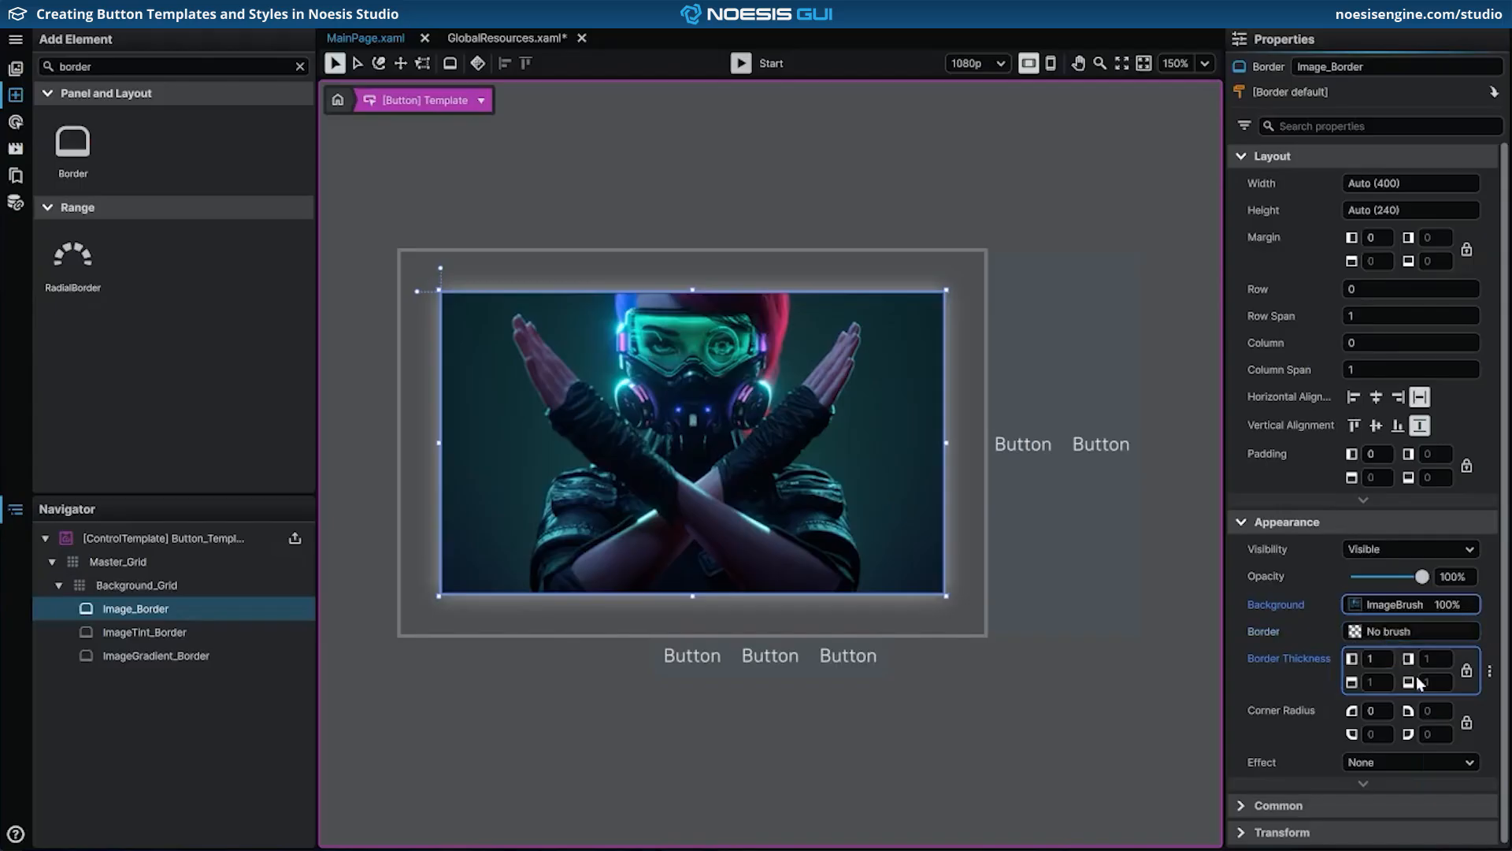
left_click(1466, 724)
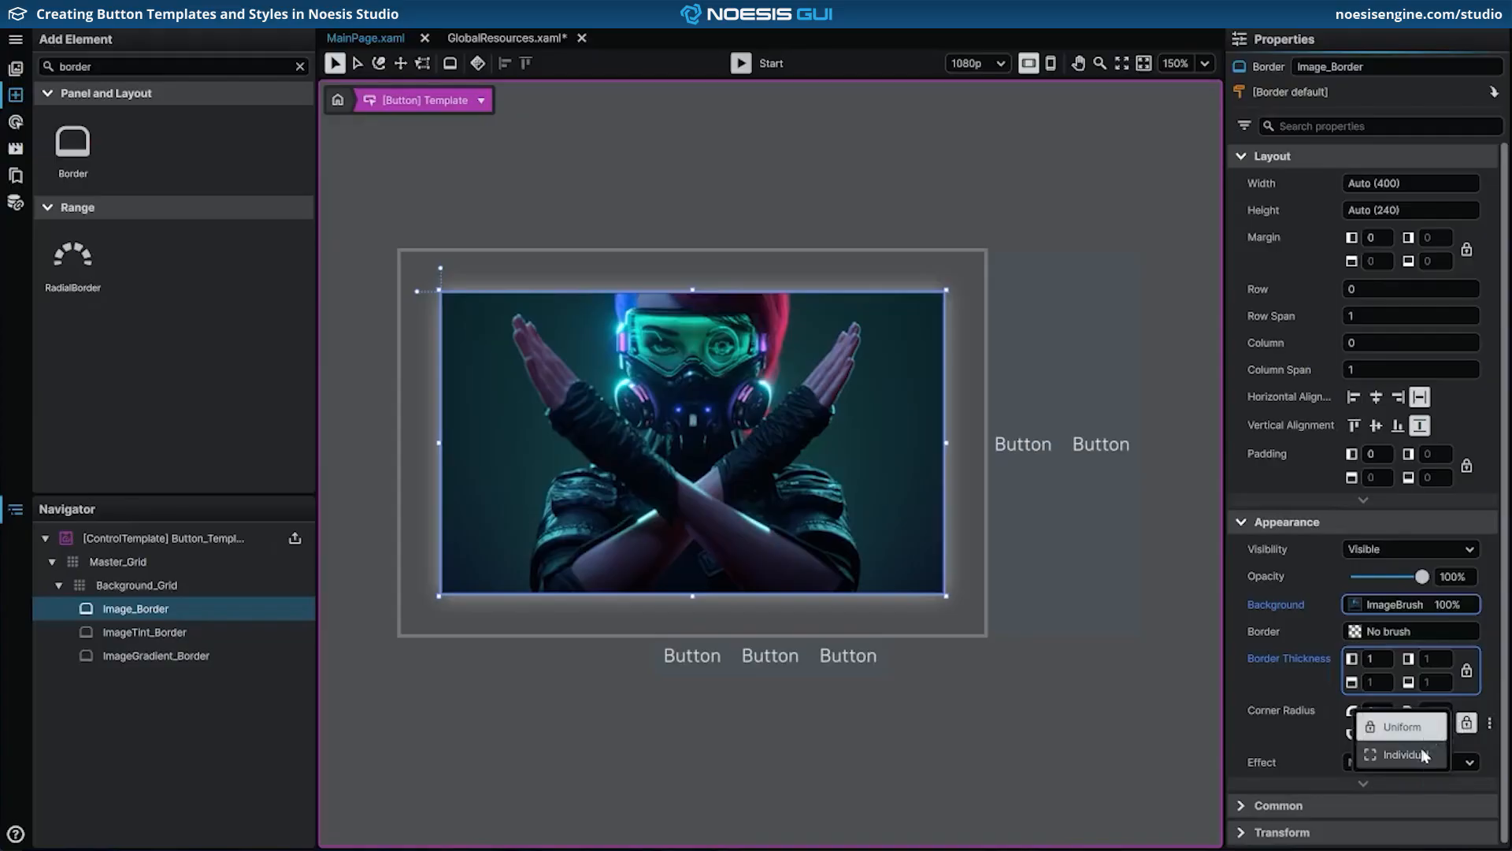
left_click(1424, 754)
type("8")
left_click(1431, 712)
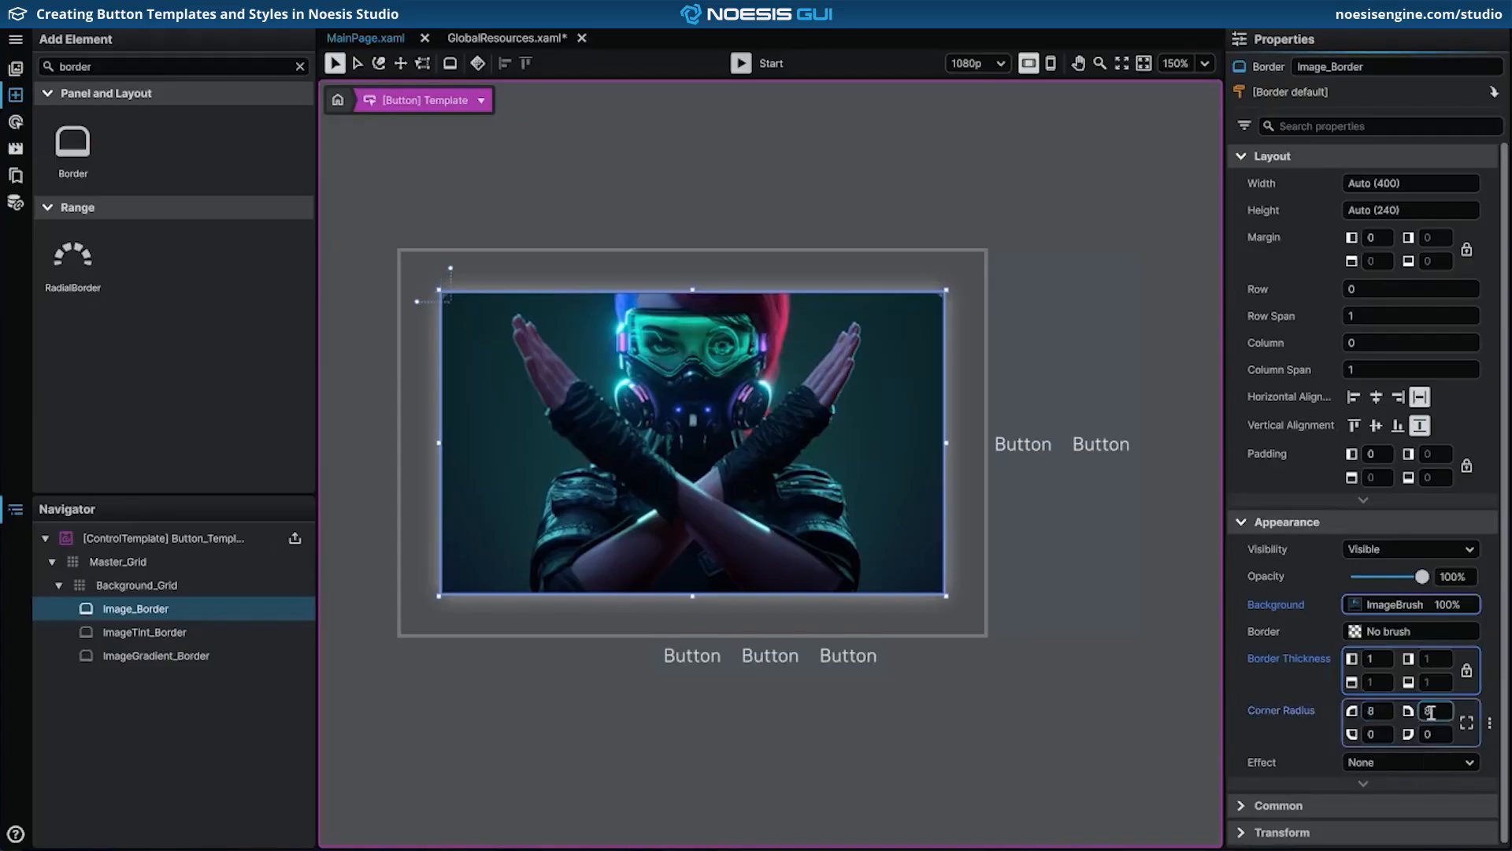
key("ctrl+s")
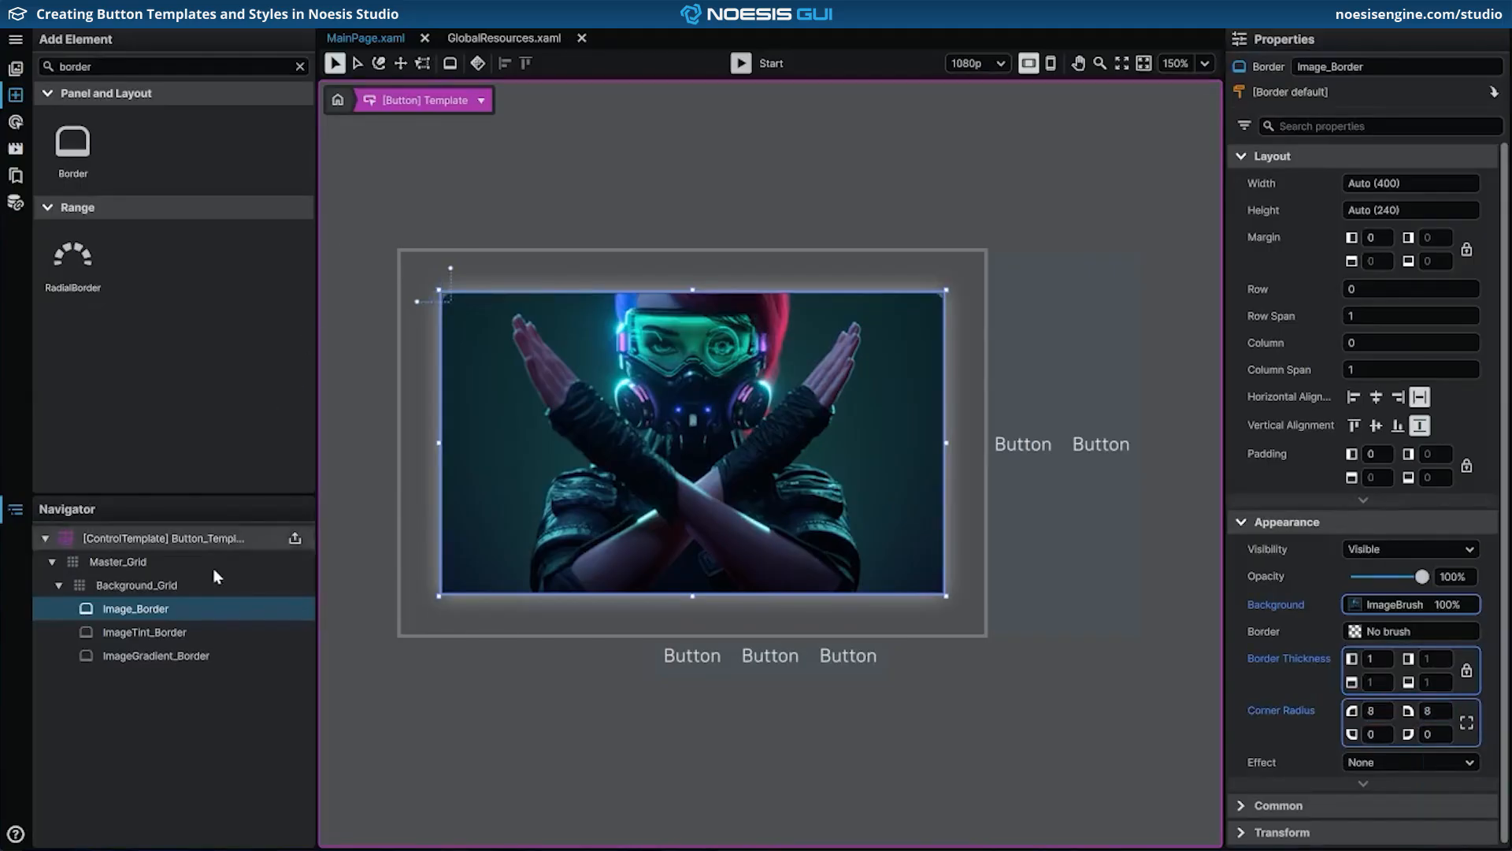
Step: Bind ImageTint_Border's Background to the Foreground property of the TemplatedParent using a relative source binding
left_click(198, 632)
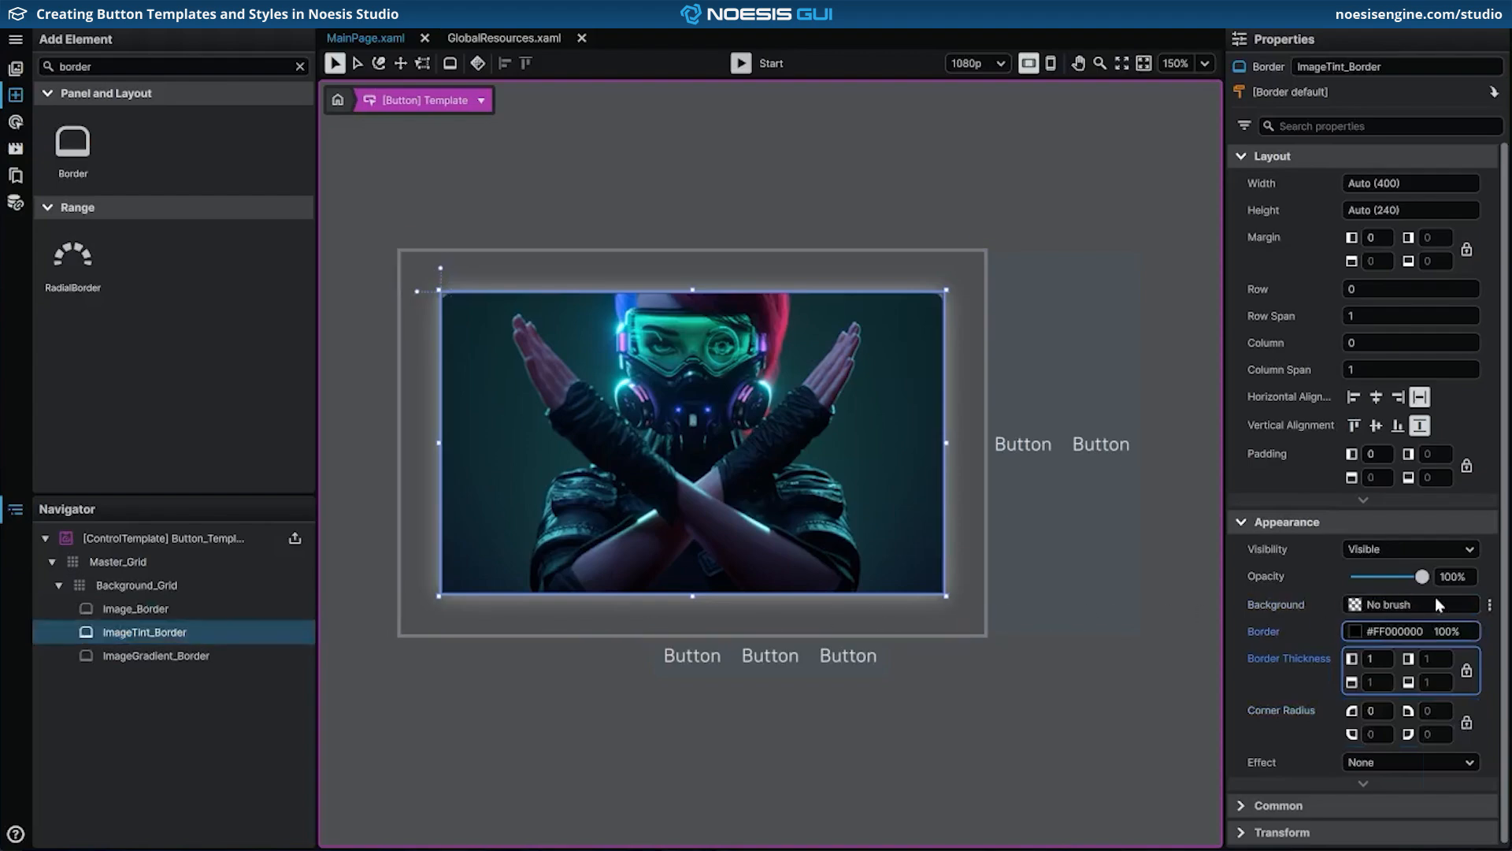
left_click(1490, 604)
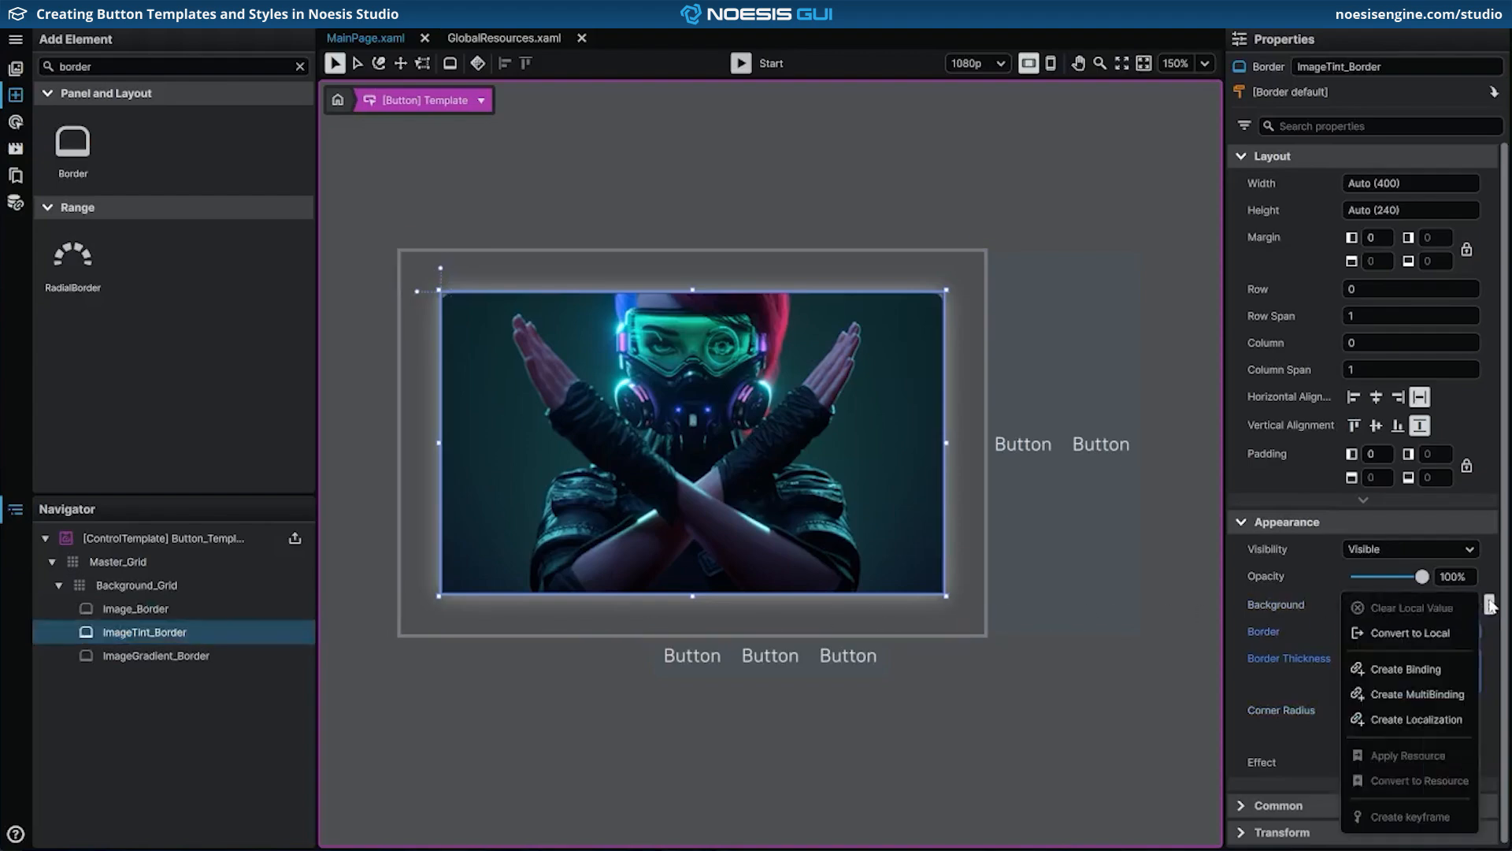
left_click(1467, 671)
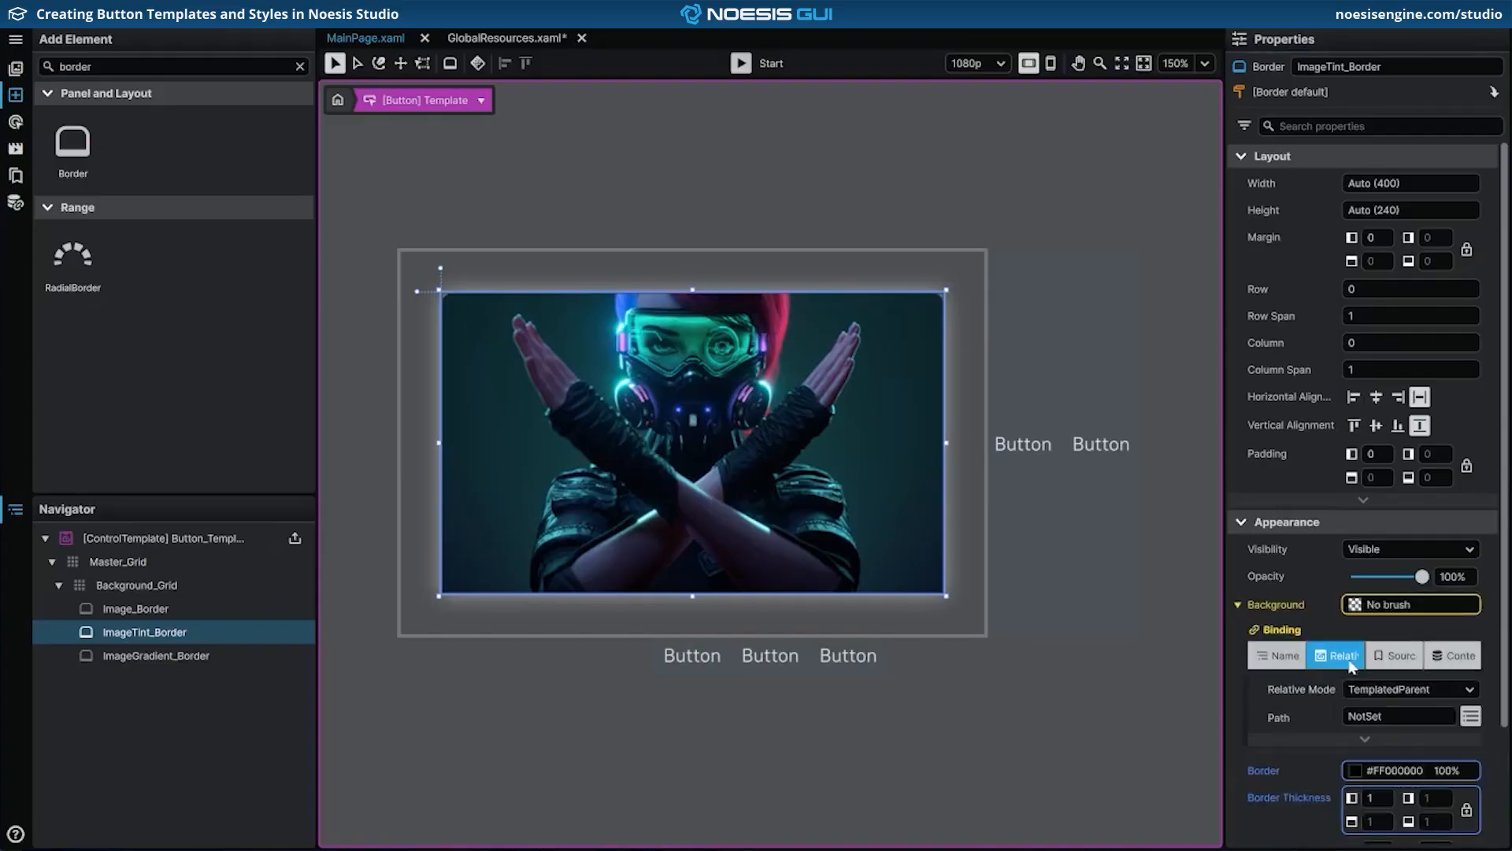
left_click(1471, 716)
scroll(1506, 558, "down", 5)
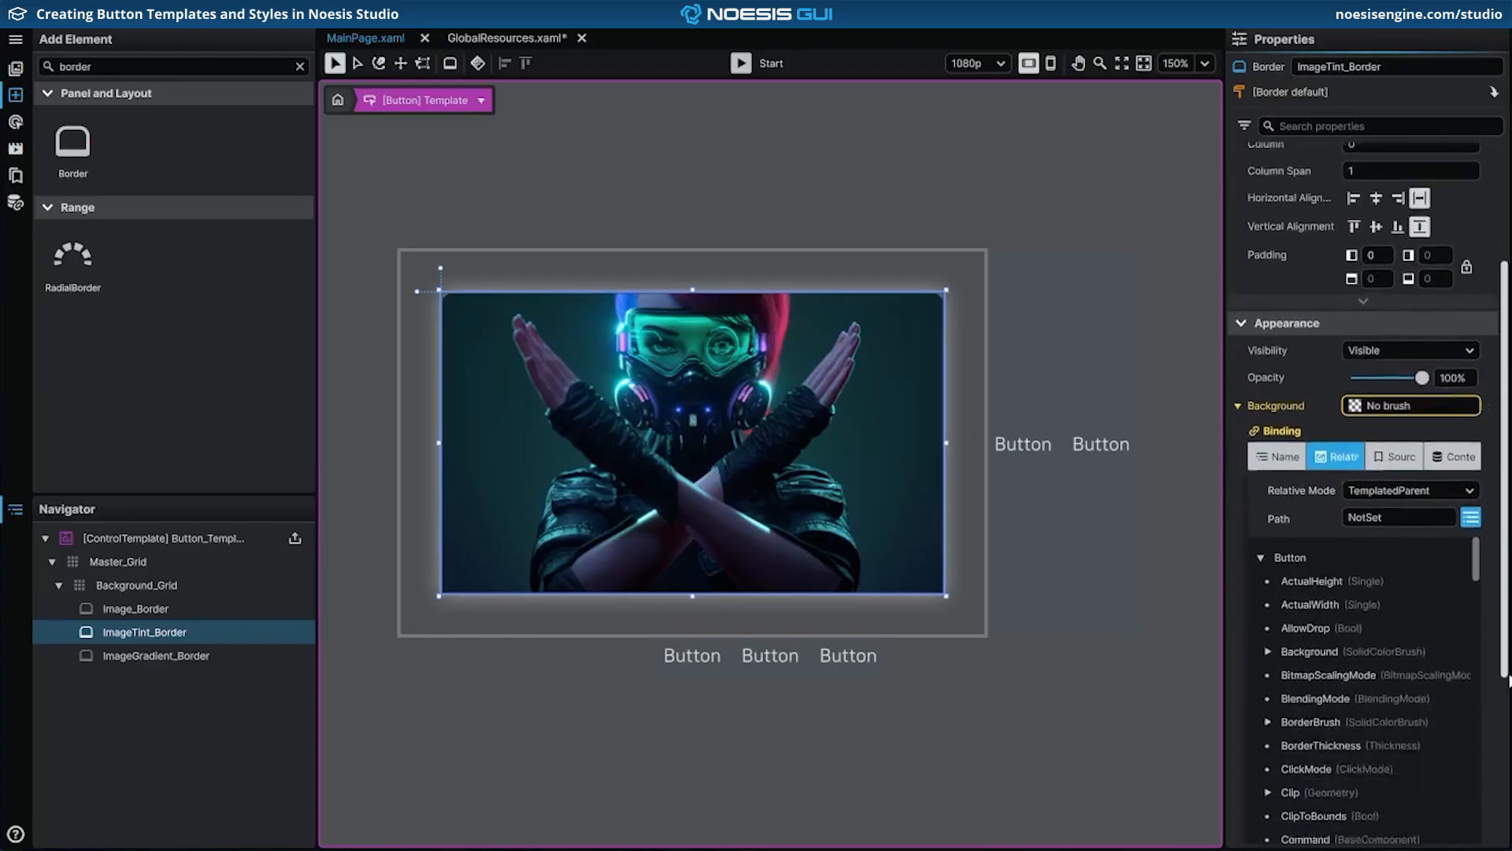
scroll(1343, 563, "down", 6)
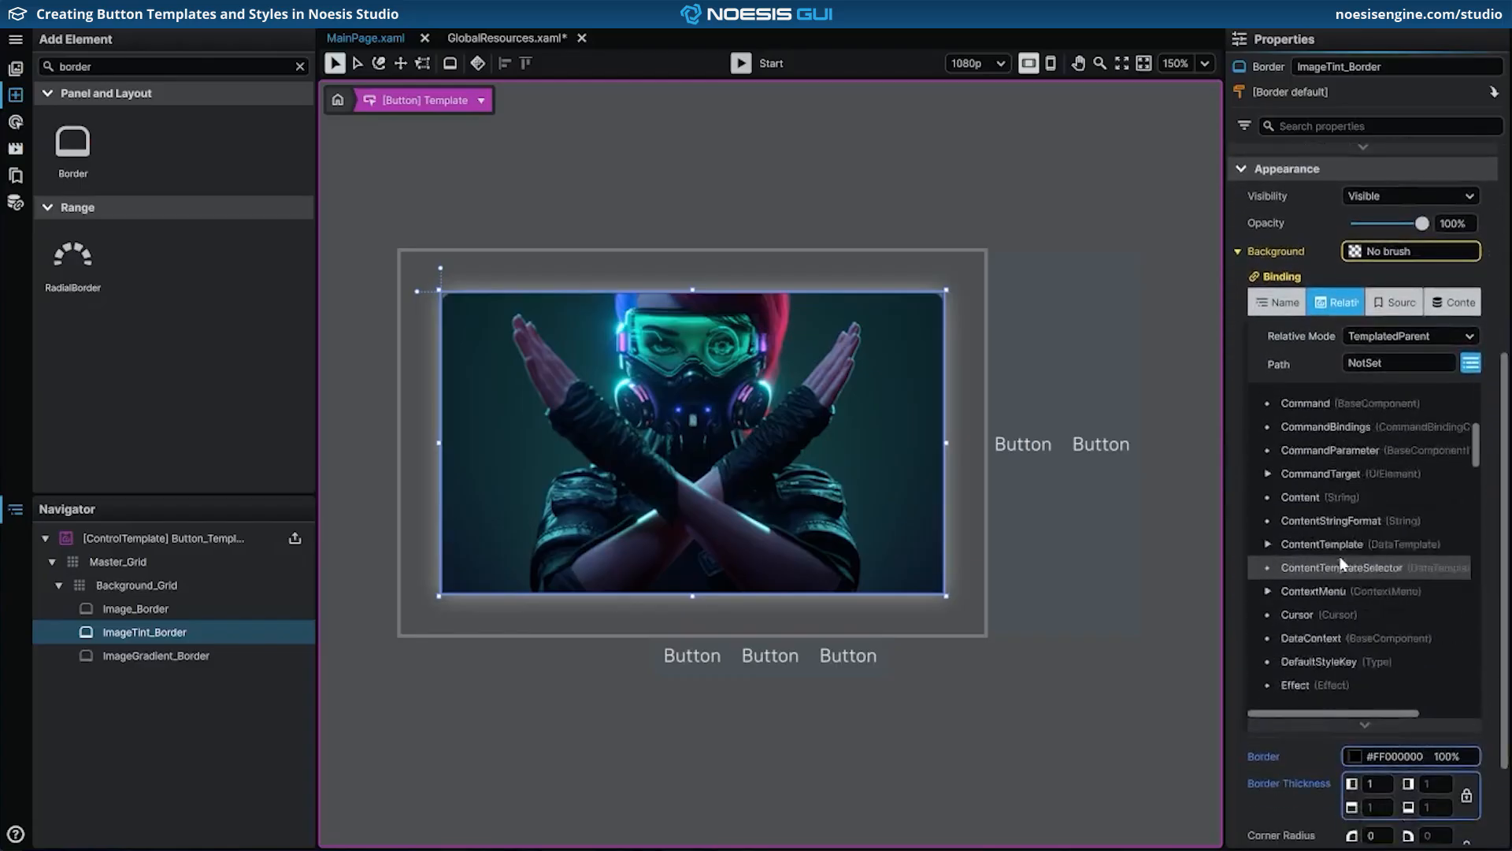
scroll(1343, 563, "down", 2)
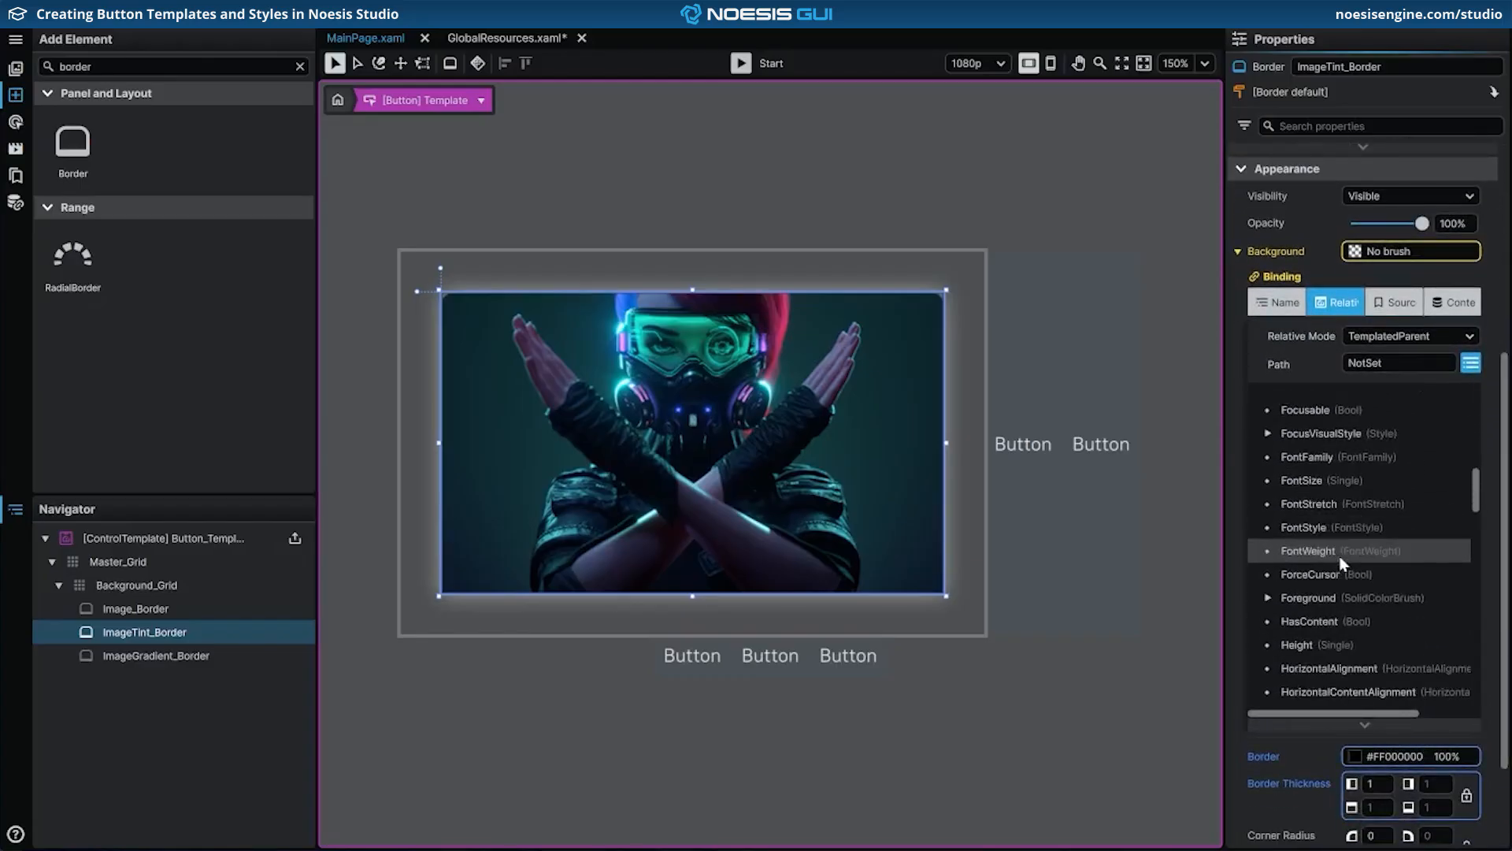
left_click(1349, 597)
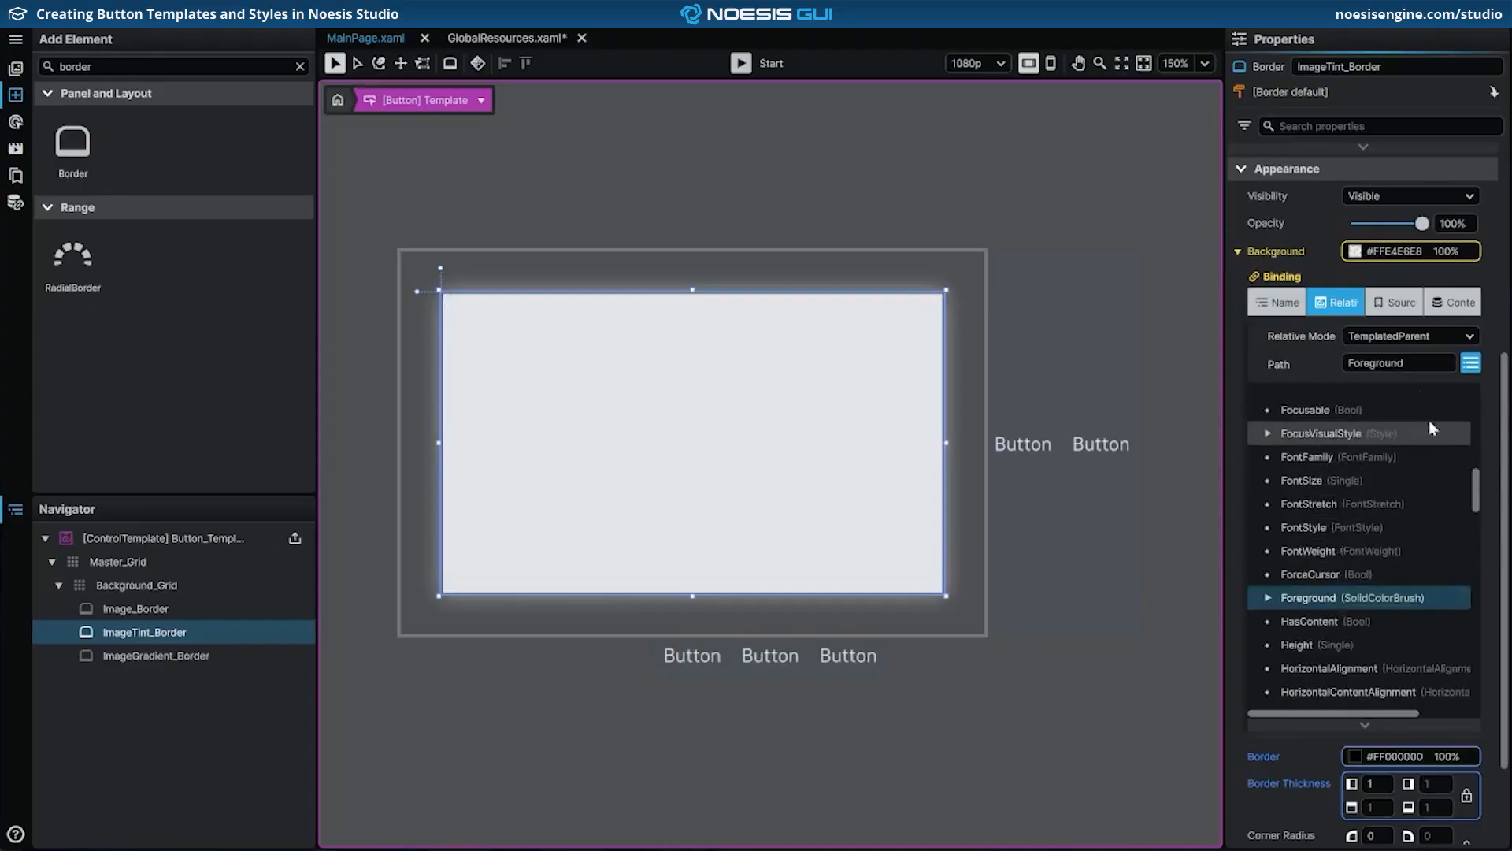
left_click(1469, 366)
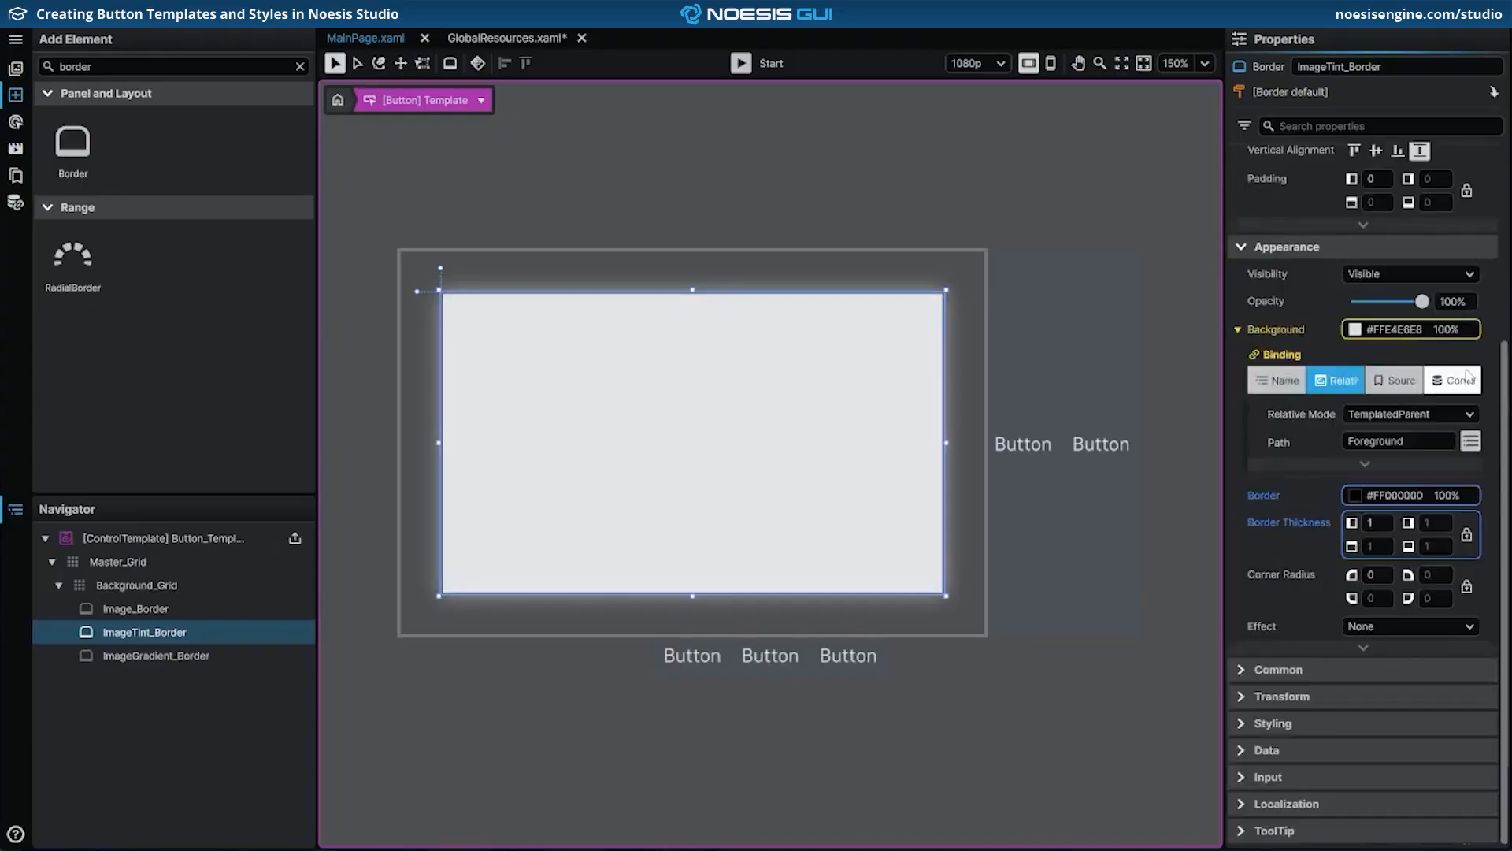
Step: Set ImageTint_Border's opacity to 25% and remove its border brush
left_click(1461, 306)
type("25")
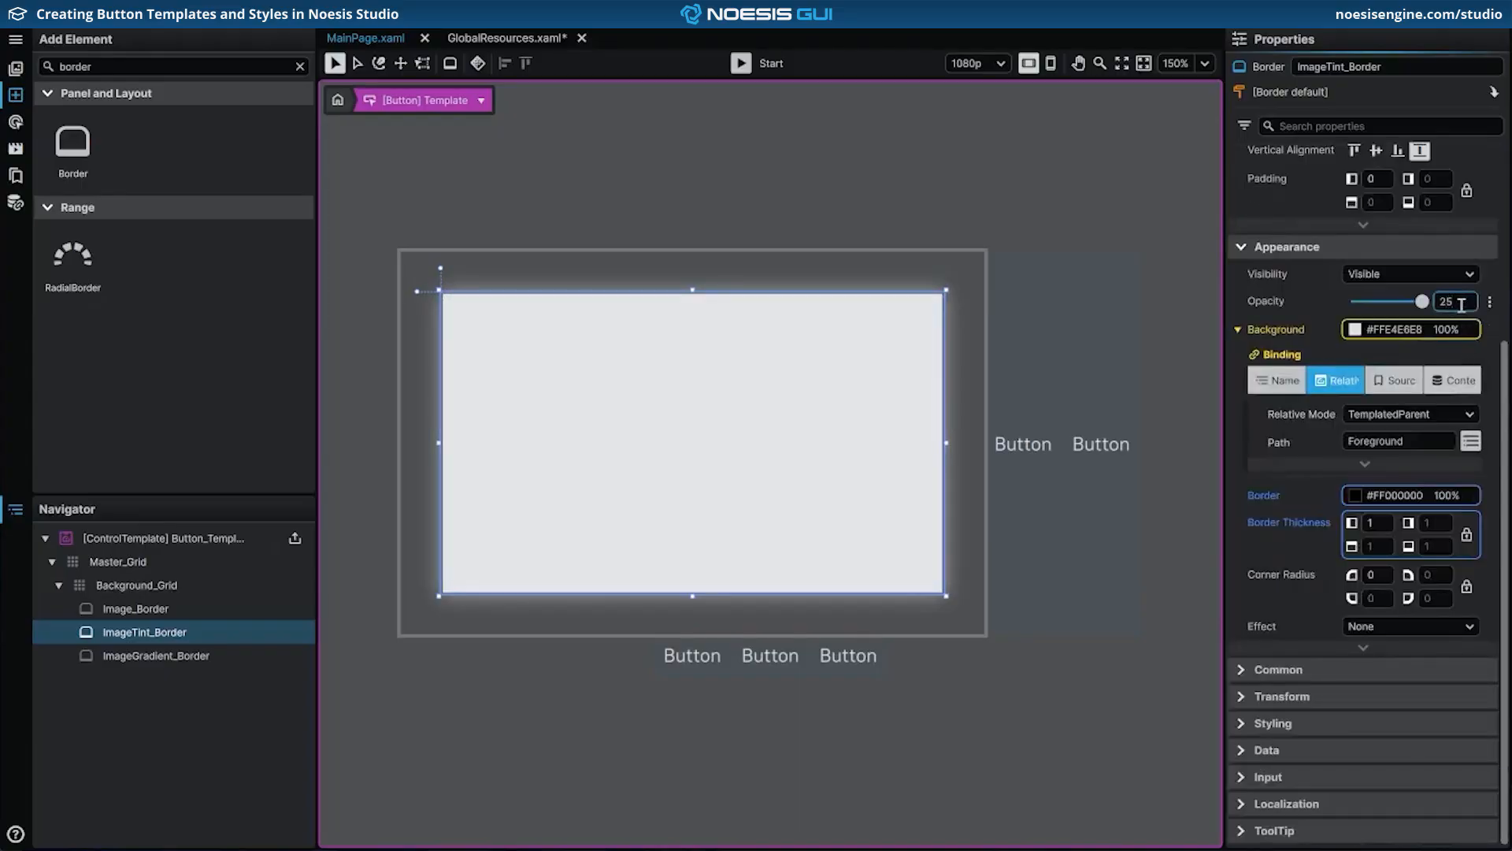
key("Return")
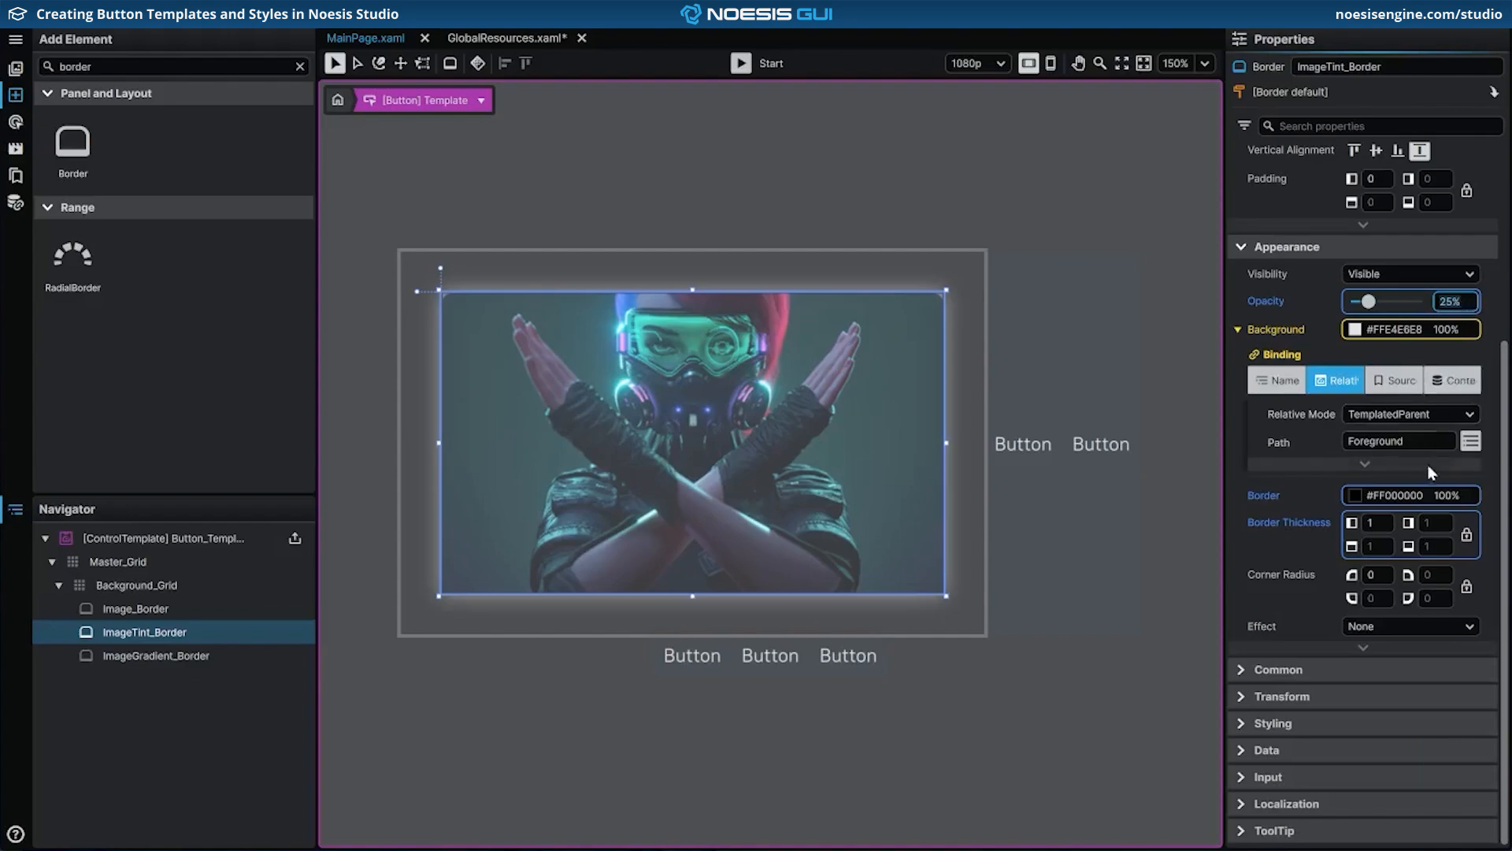
middle_click(1427, 497)
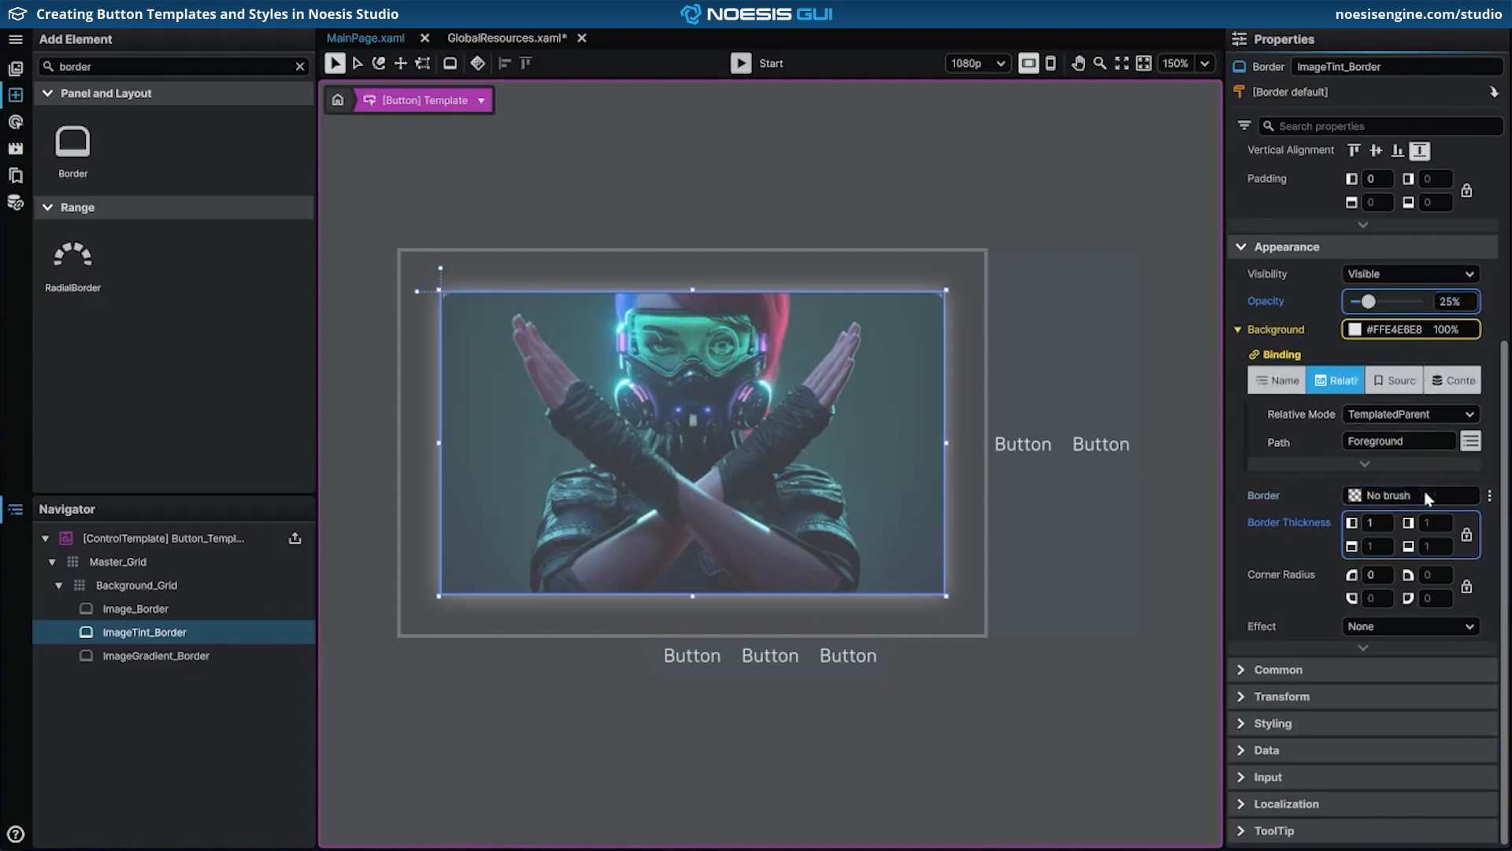
Step: Give ImageTint_Border's two top corners individual radii of 8 and save the project
left_click(1459, 588)
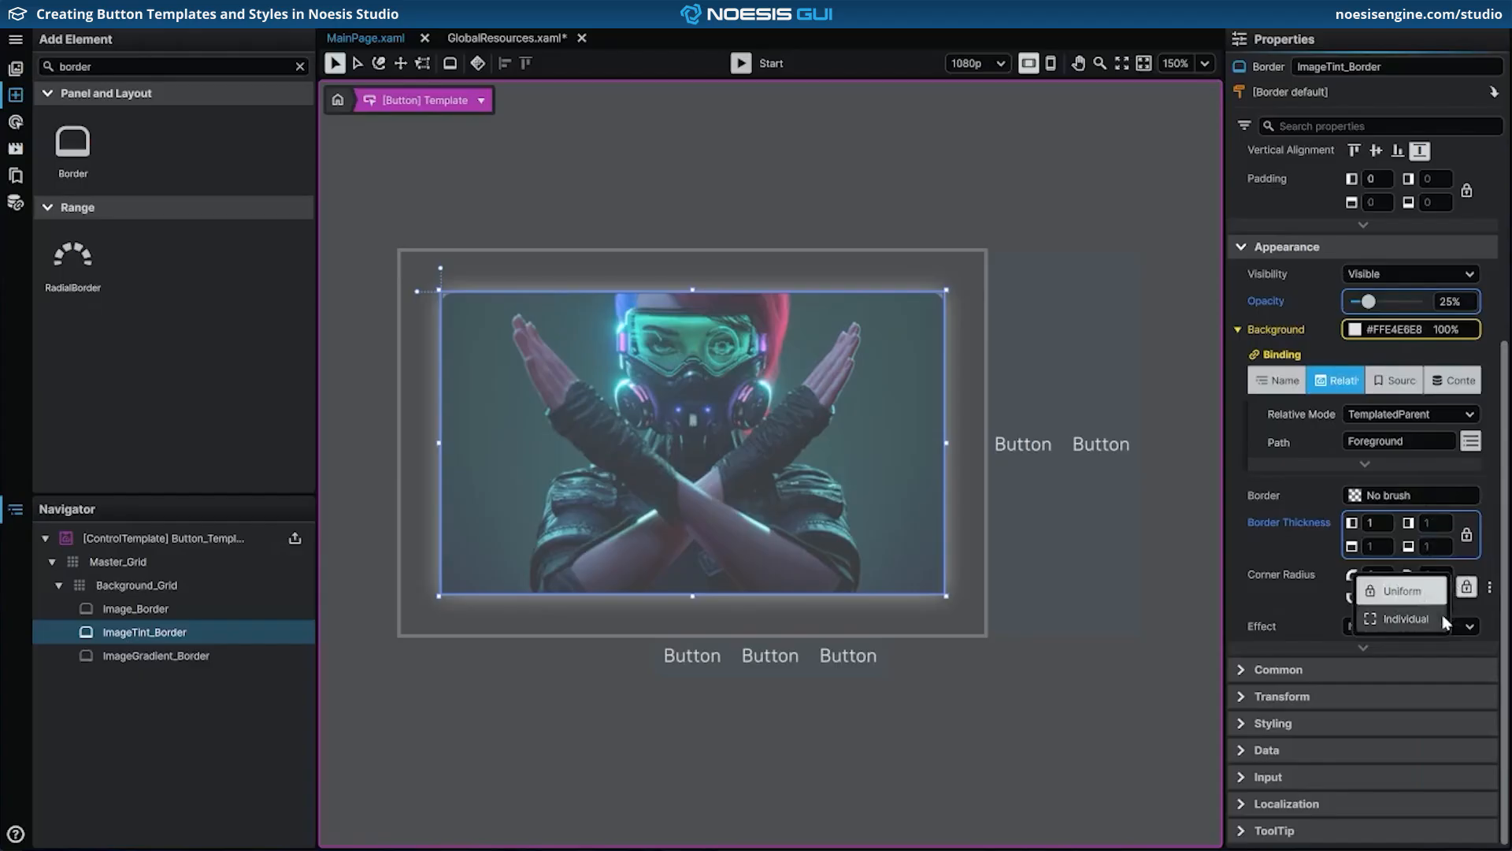
left_click(1406, 619)
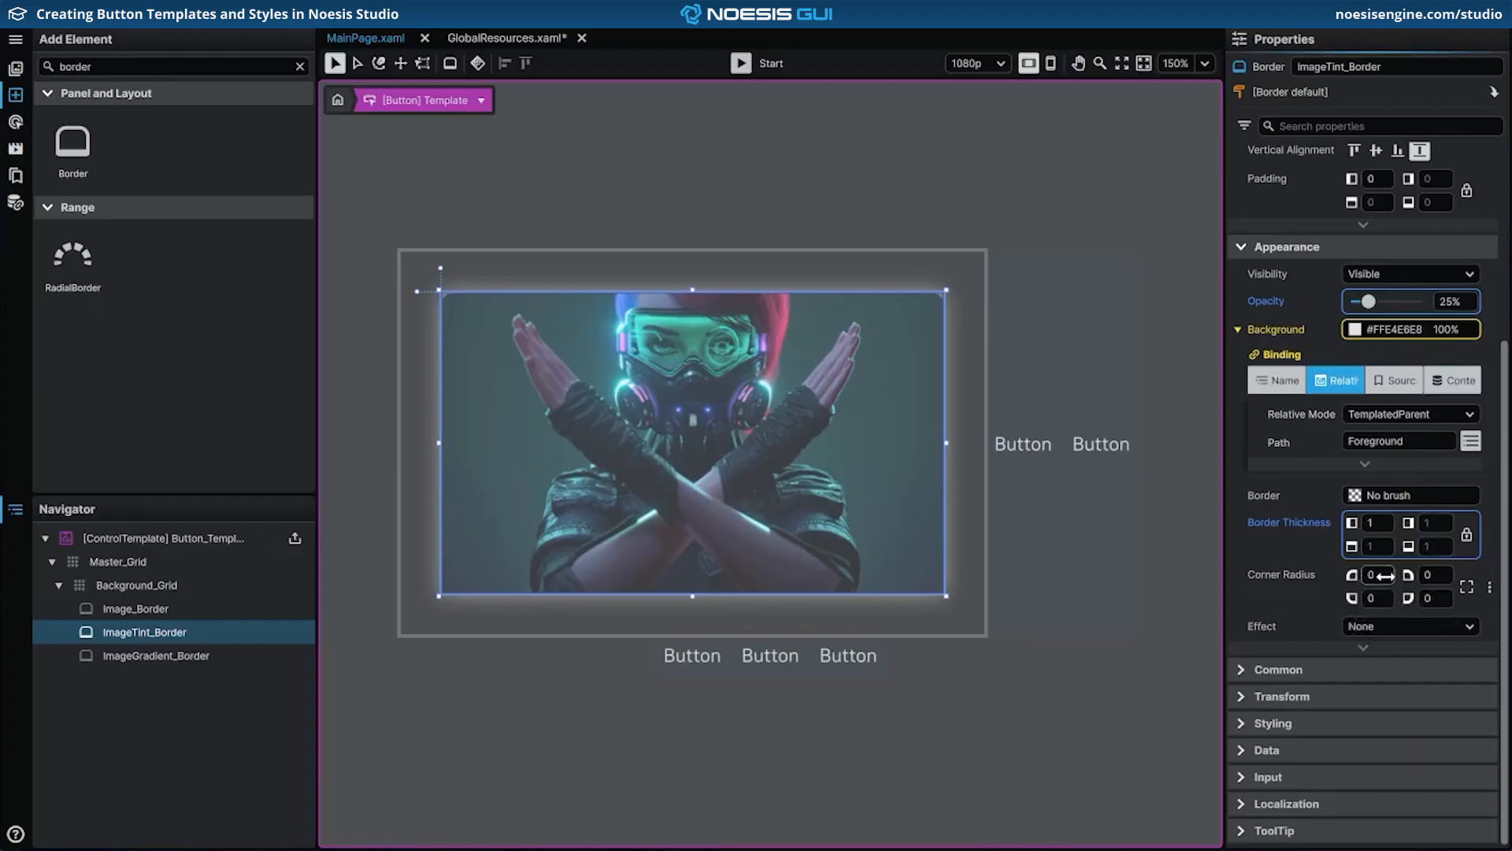
left_click(1429, 574)
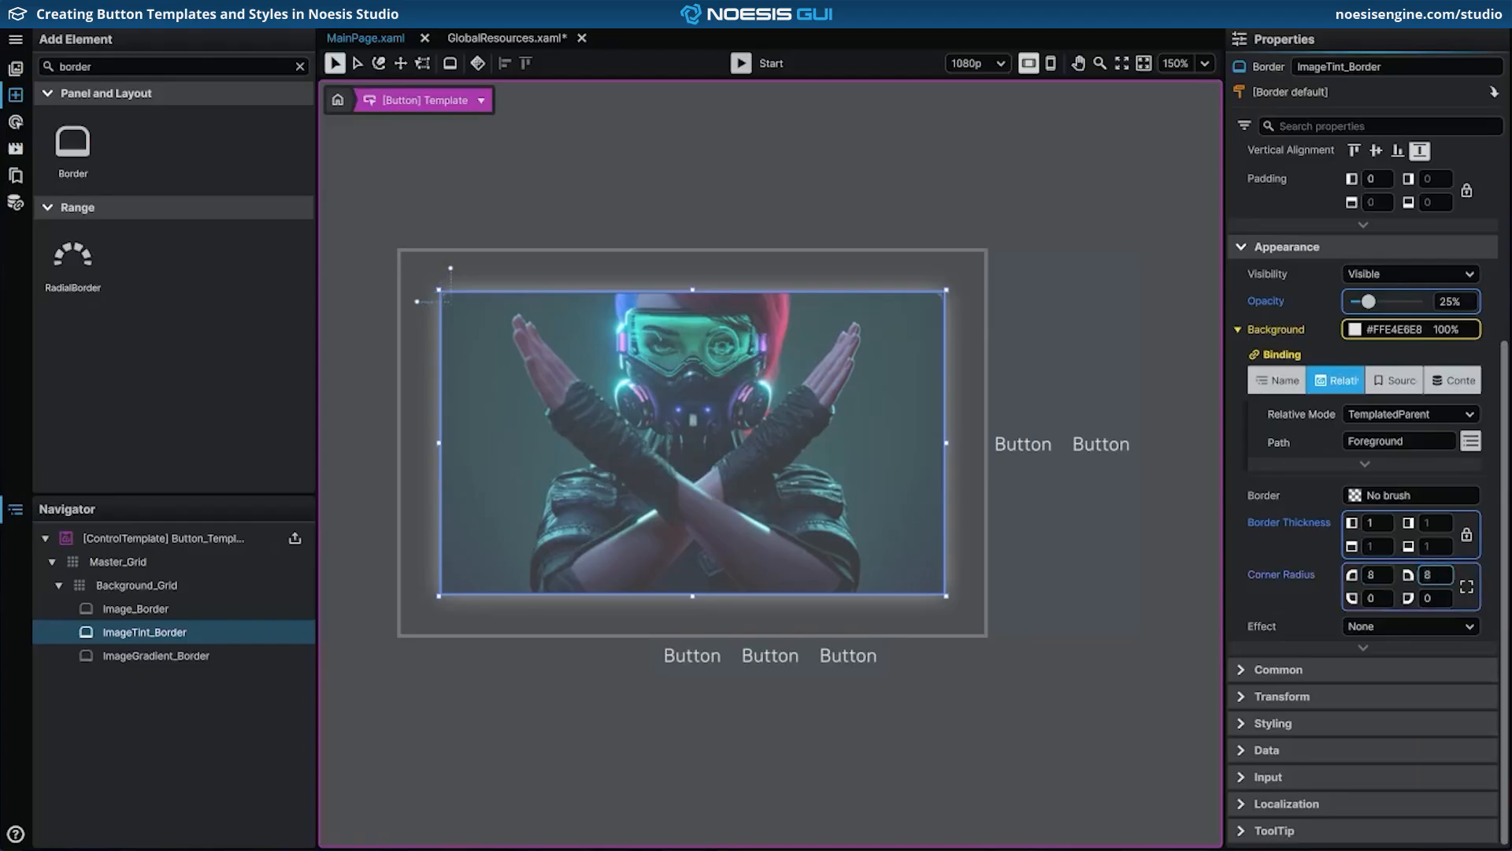
key("ctrl+s")
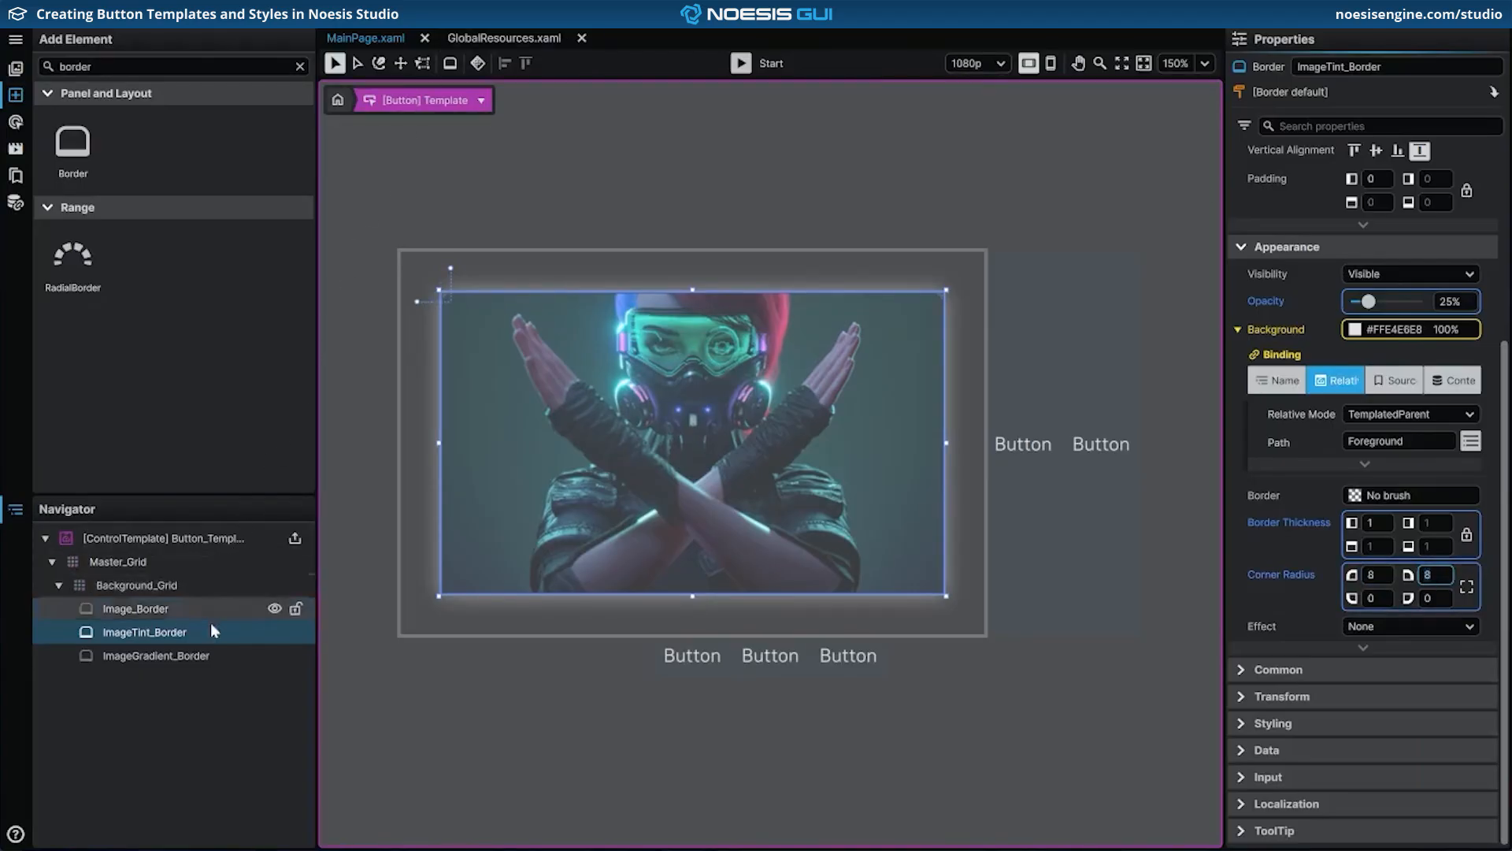
Step: Give ImageGradient_Border a linear gradient background running from transparent #00000000 at 0% to black #FF000000 at 100%
left_click(206, 658)
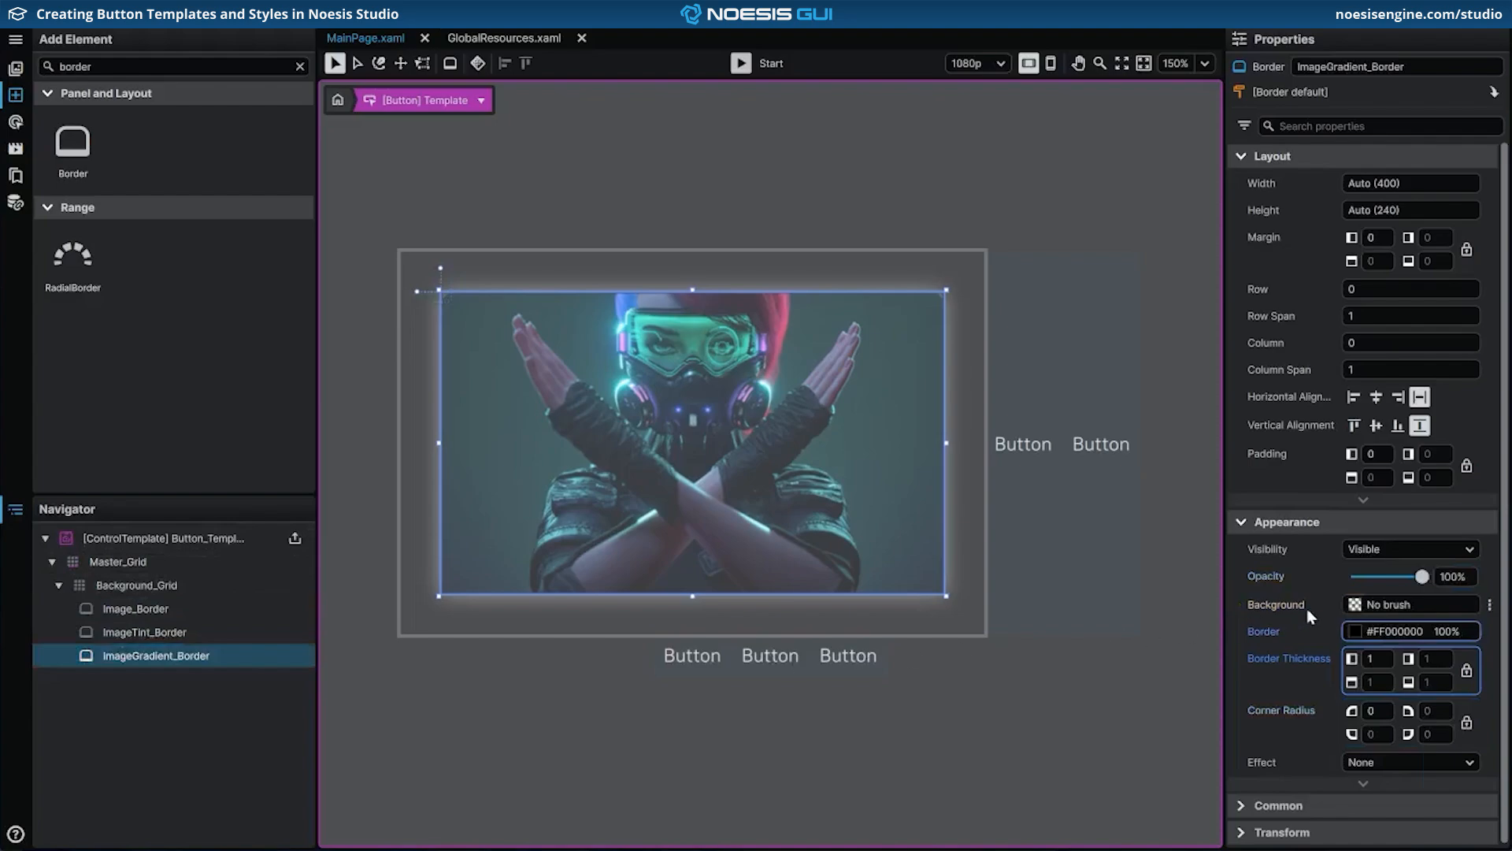
left_click(1355, 605)
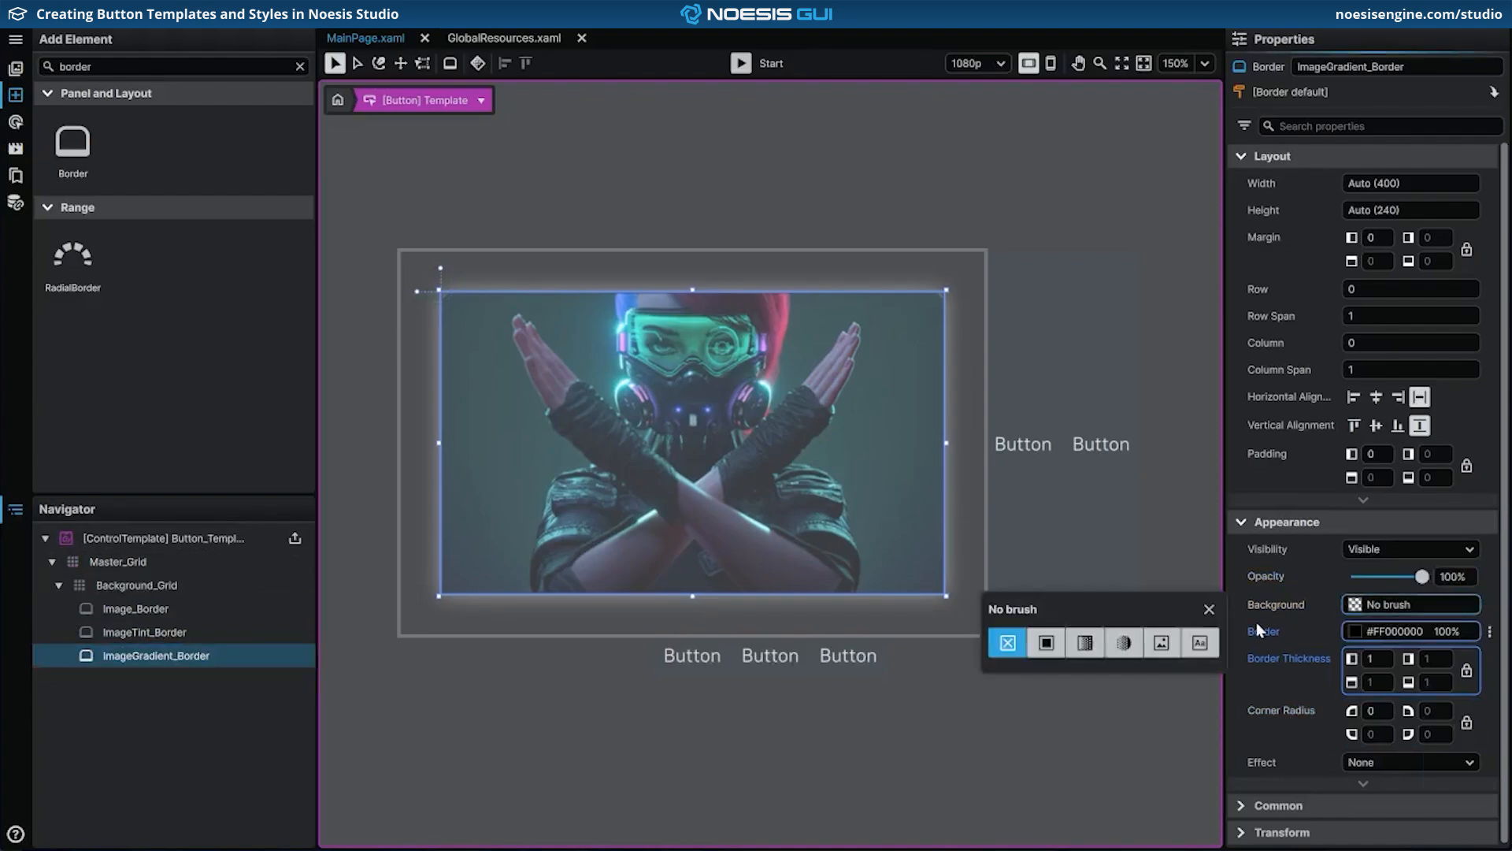
left_click(1084, 643)
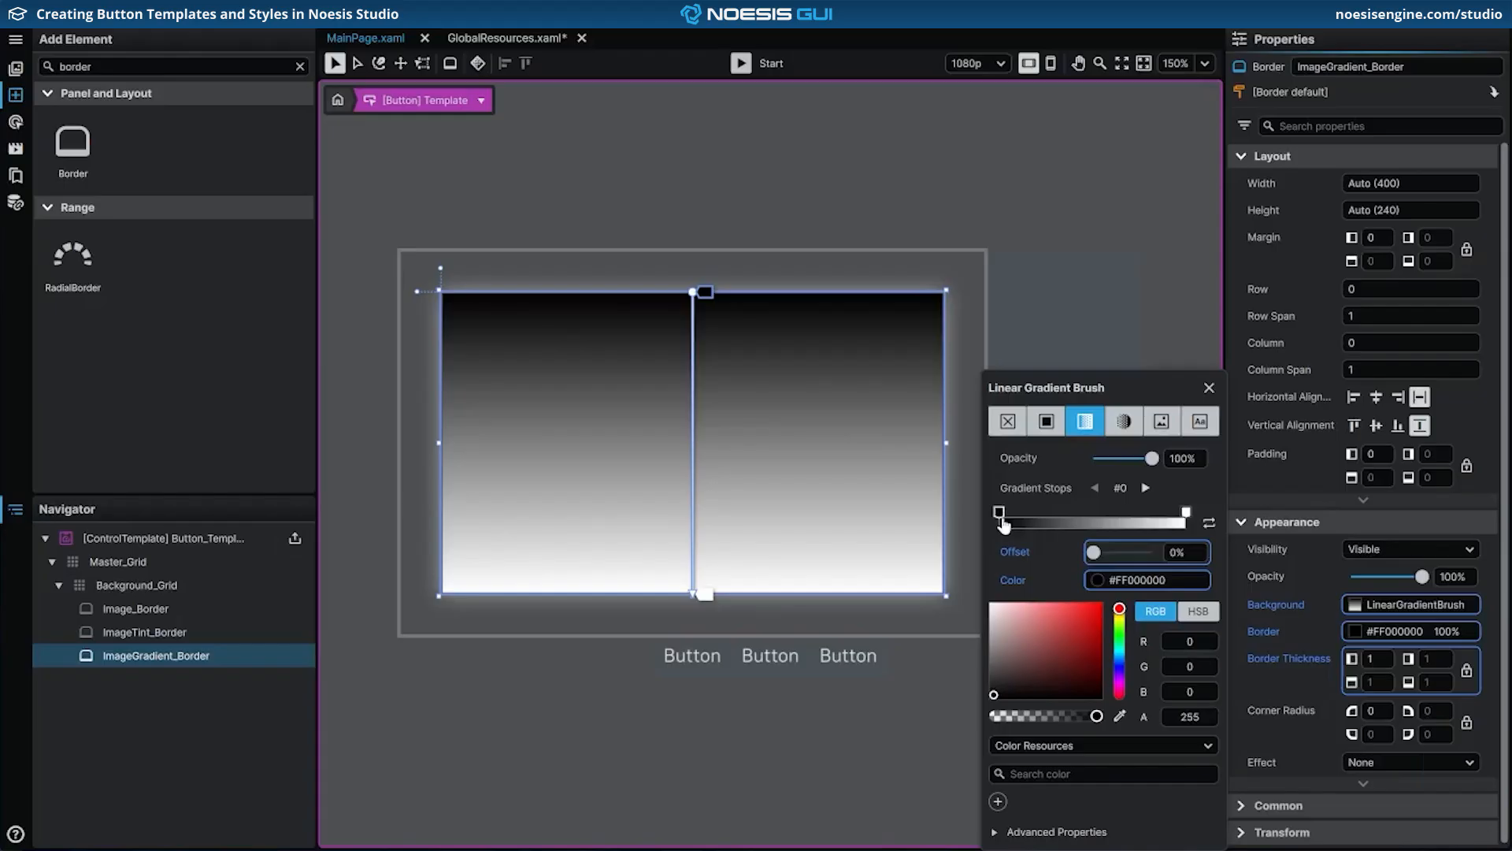
left_click_drag(1096, 715, 994, 717)
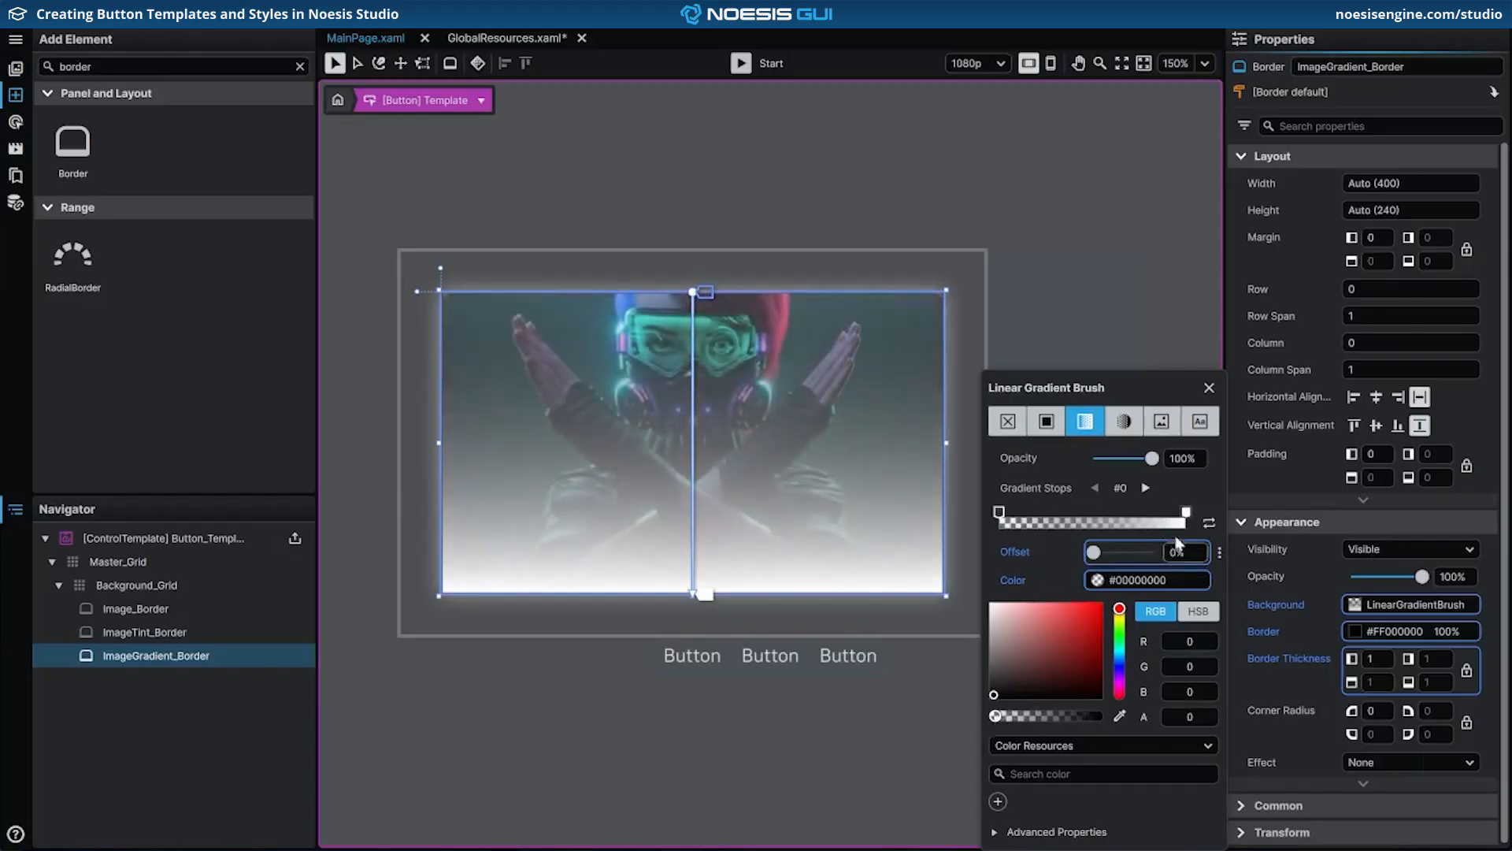
left_click(1187, 516)
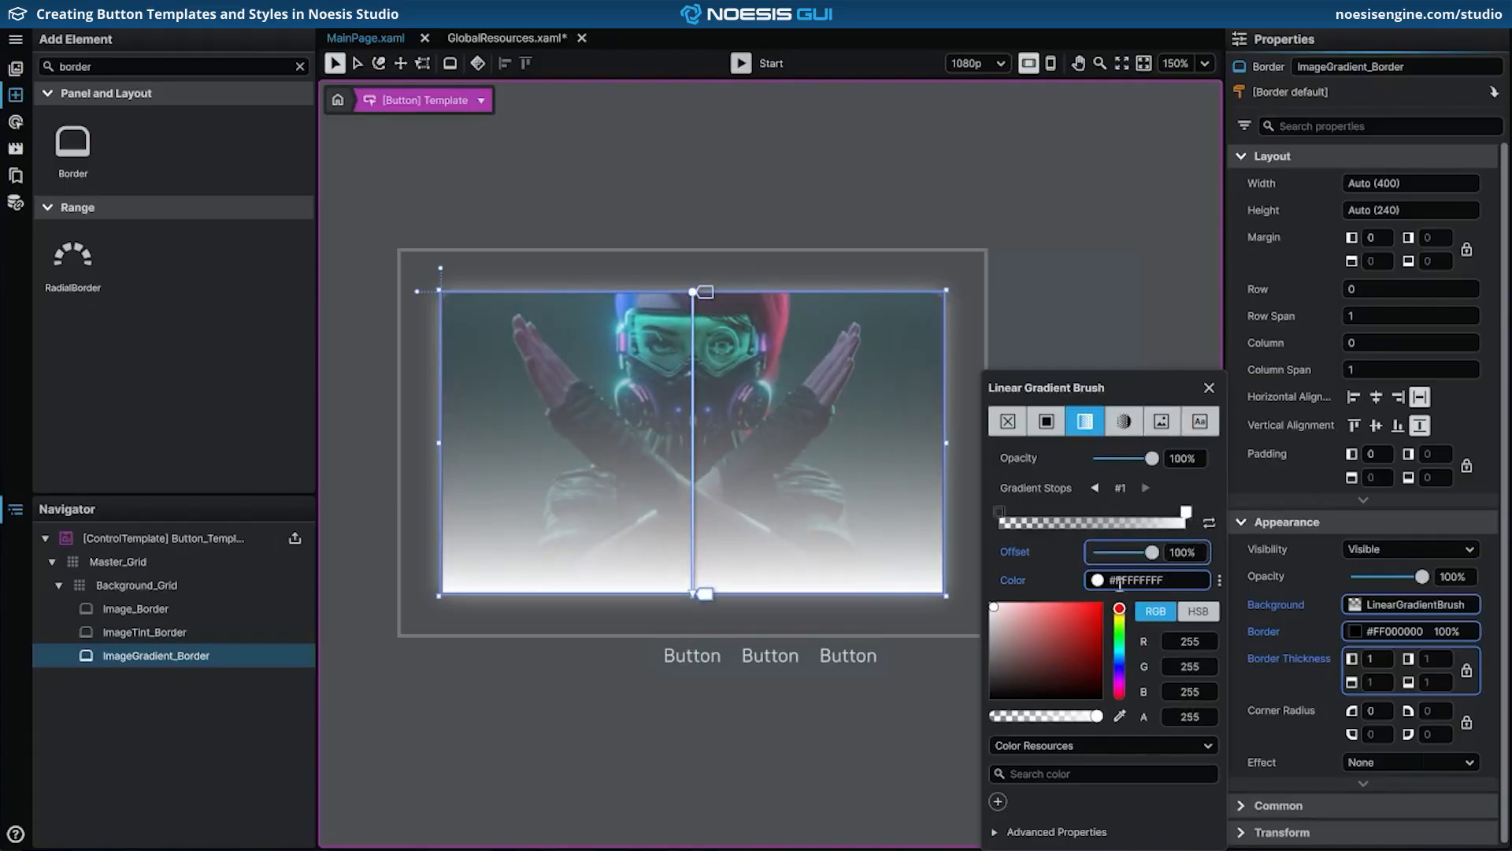
left_click_drag(1068, 645, 973, 723)
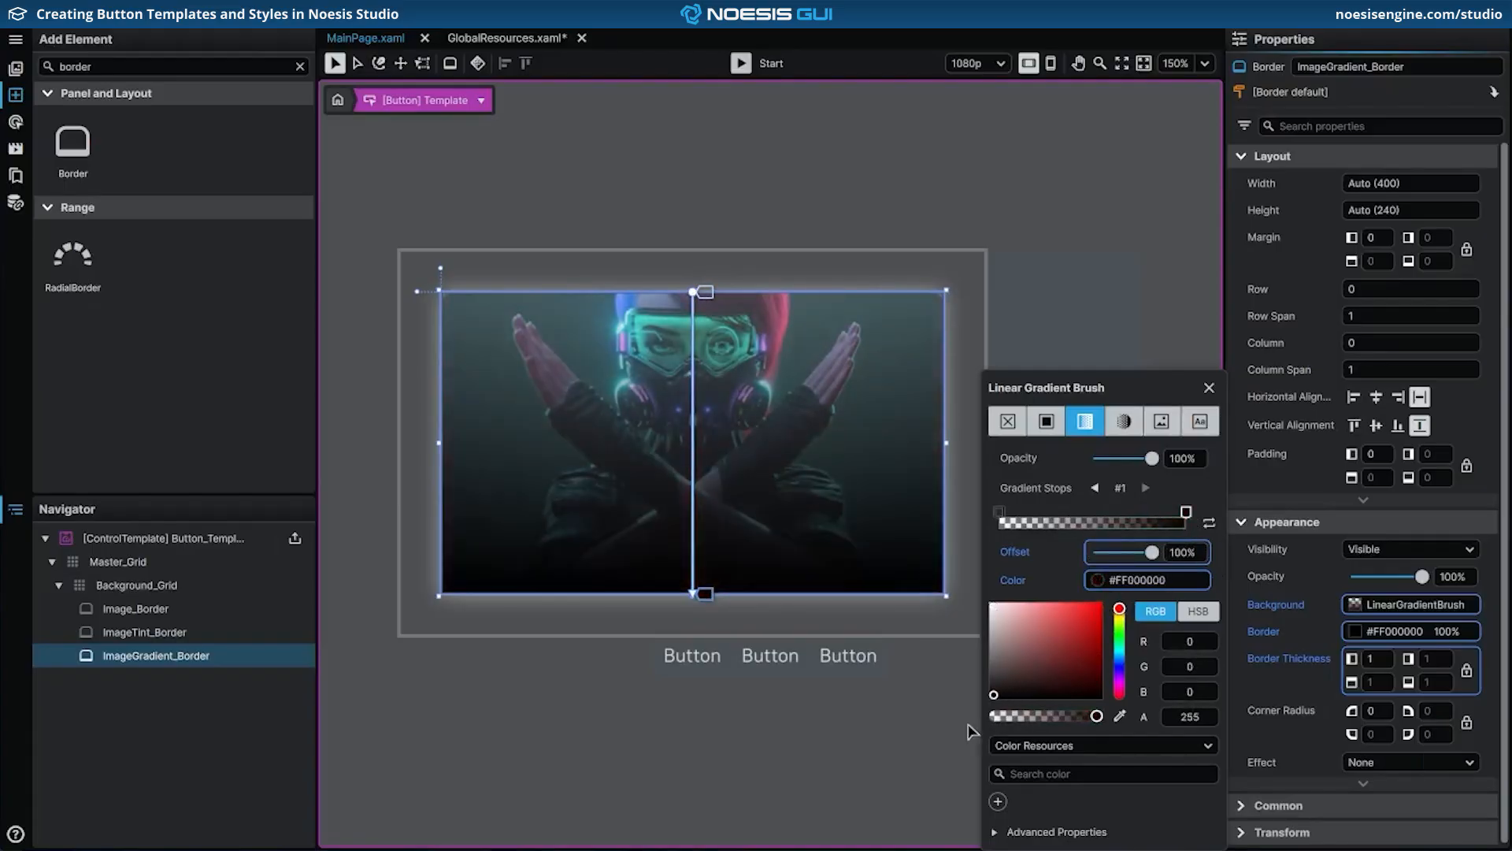
left_click(1208, 388)
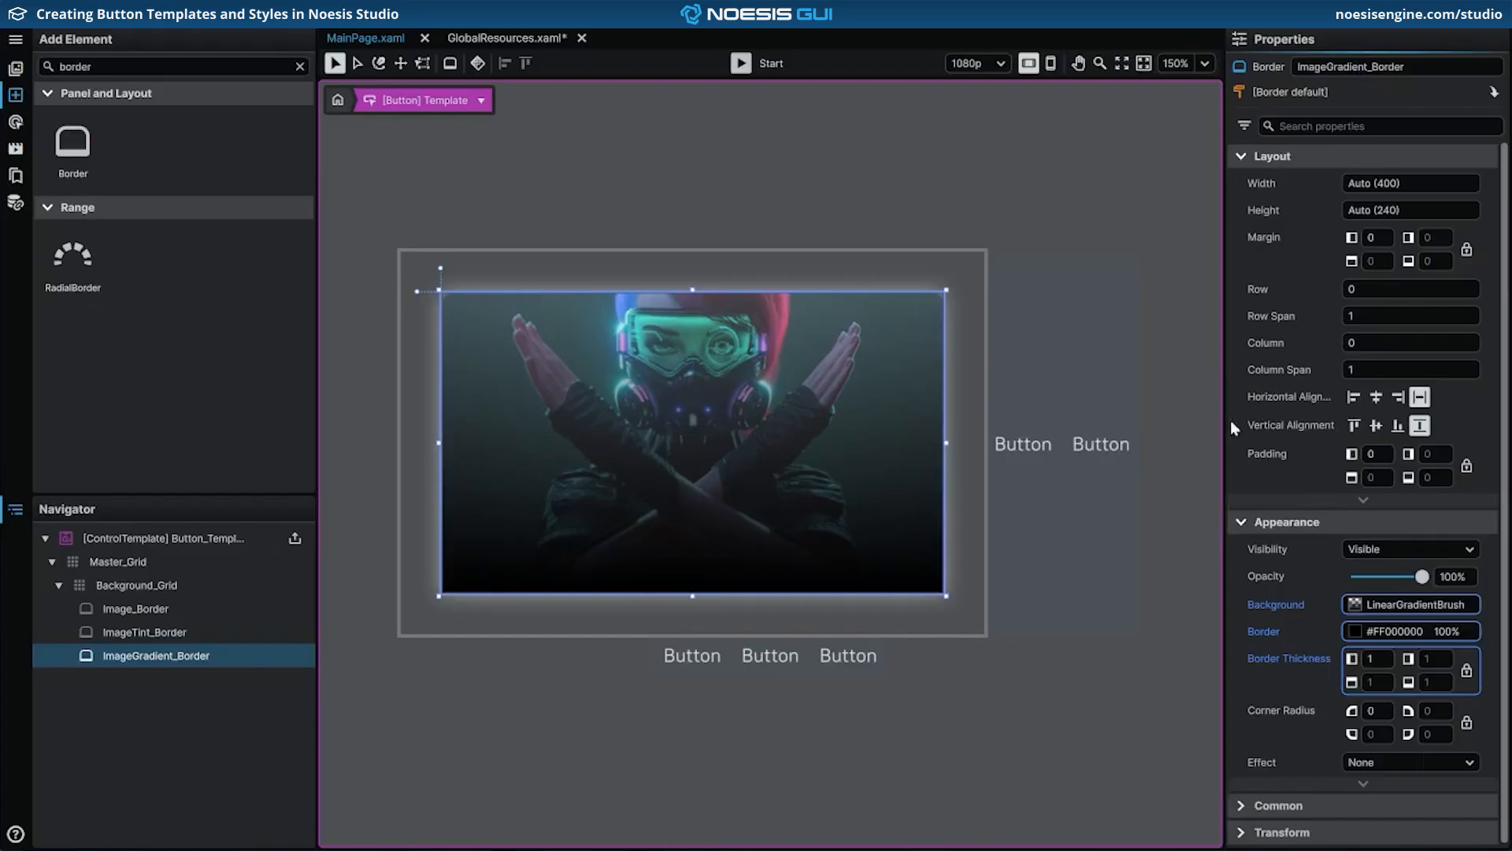
Step: Remove ImageGradient_Border's border brush, give its two top corners individual radii of 8, and save with Background_Grid collapsed
middle_click(1378, 629)
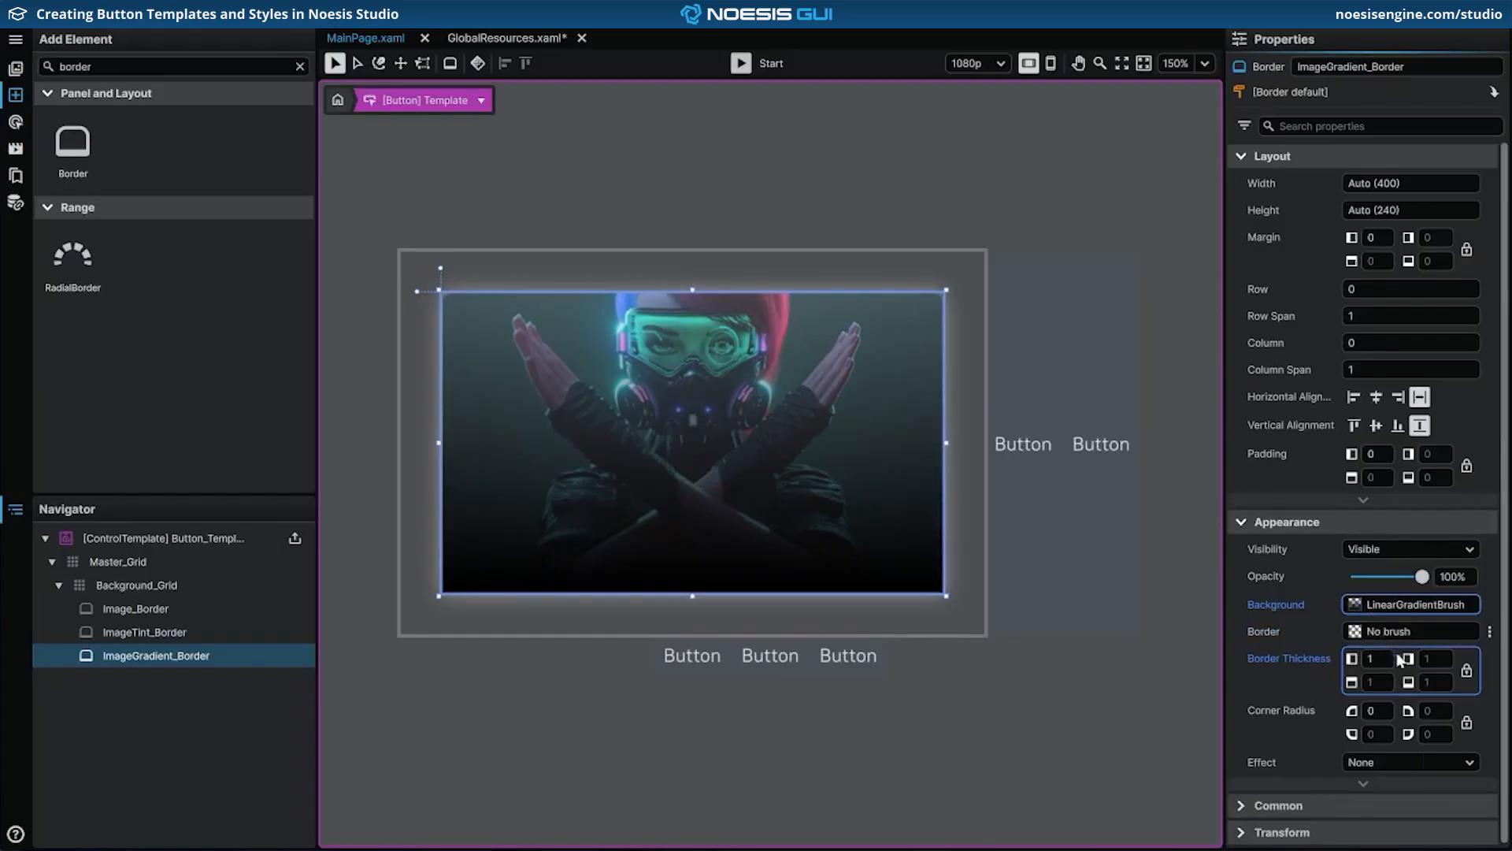
left_click(1466, 724)
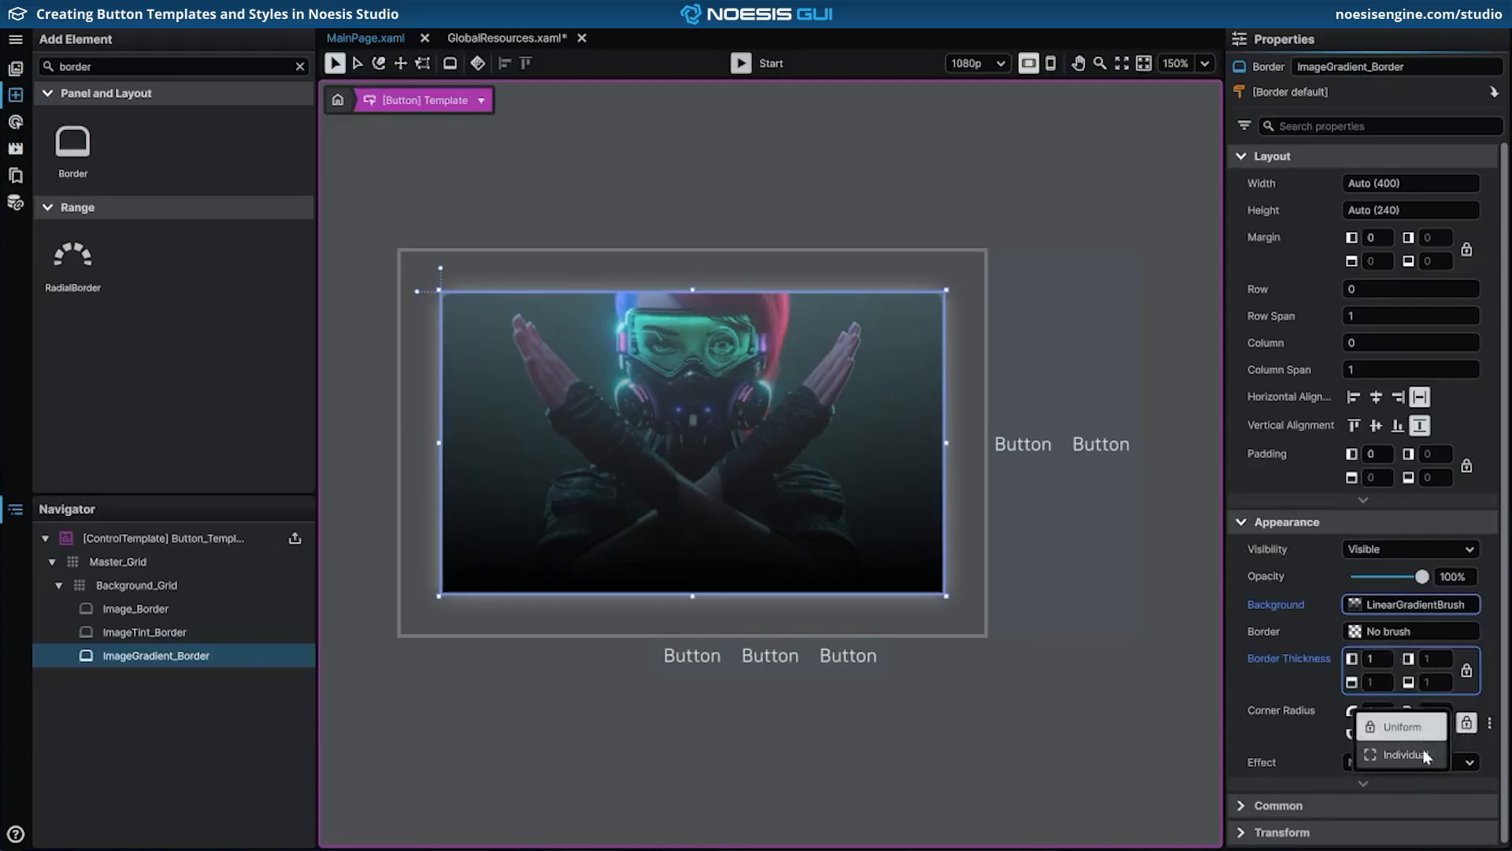
left_click(1406, 754)
type("8")
left_click(1430, 711)
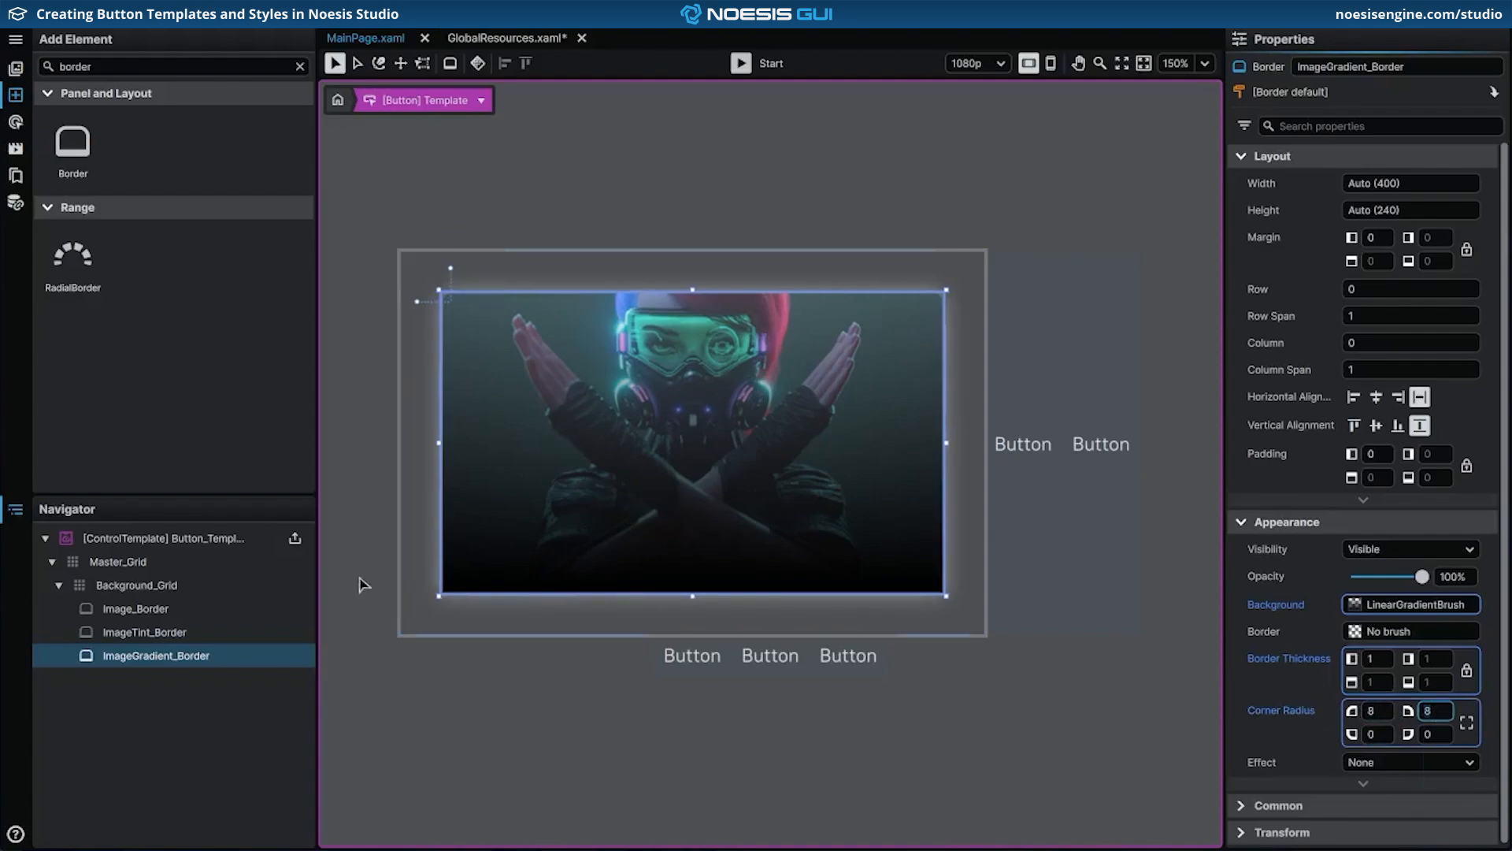
left_click(60, 586)
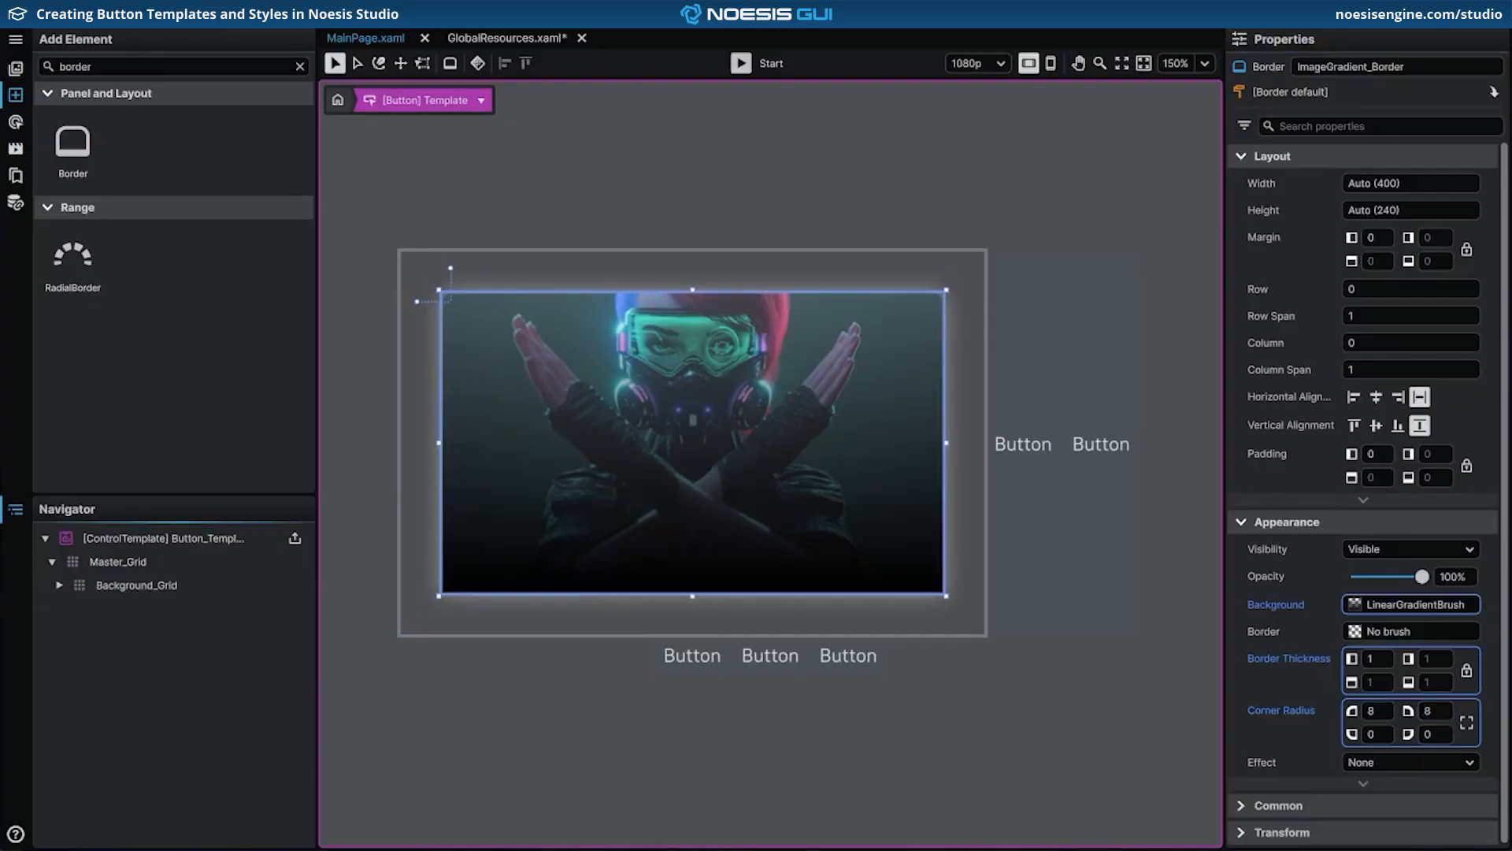
key("ctrl+s")
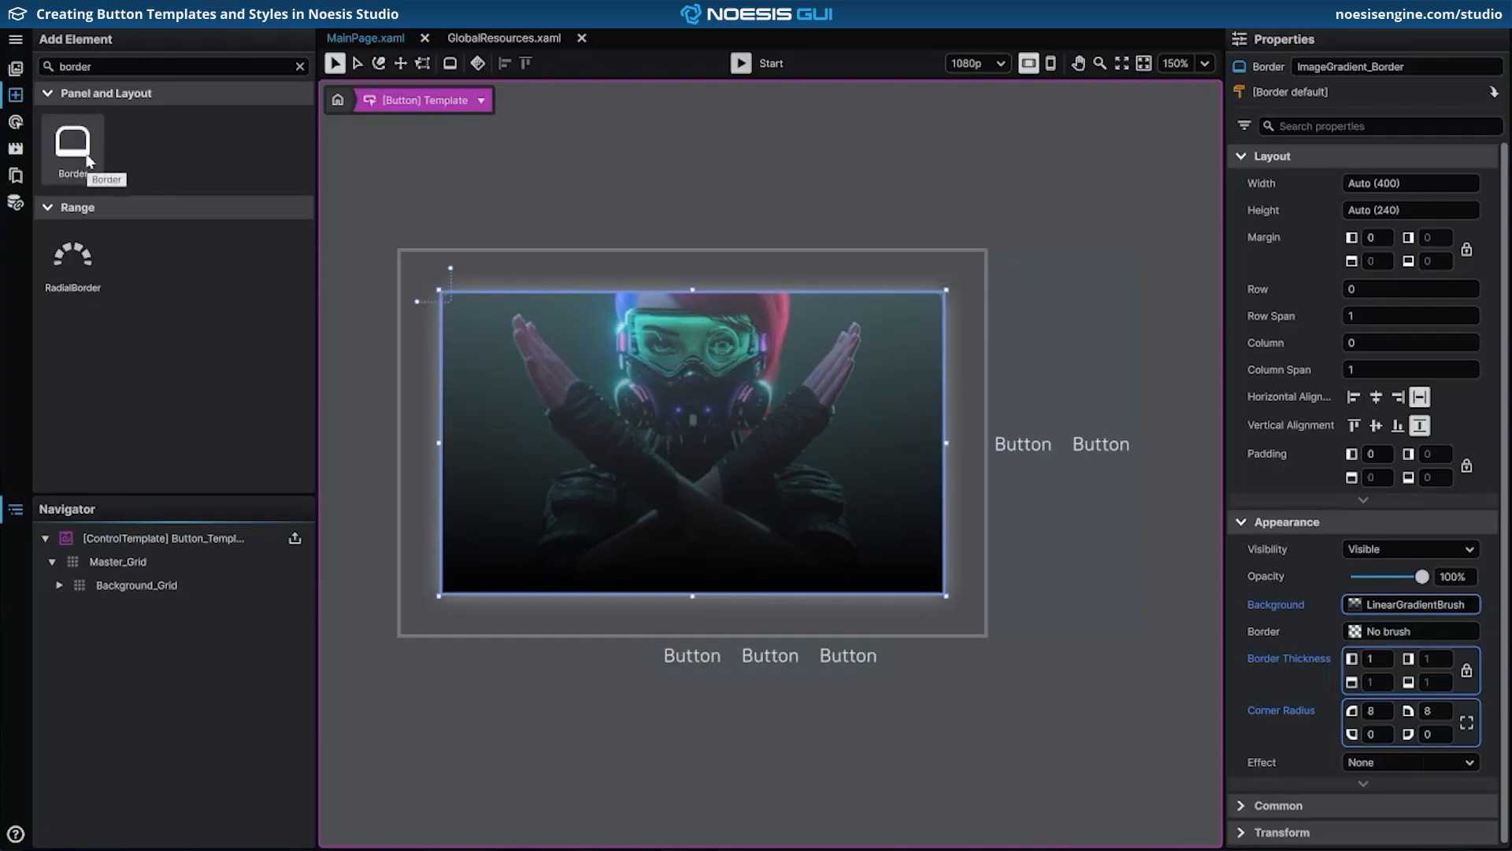
Step: Add a Border directly inside Master_Grid, above Background_Grid, and name it Content_Border
left_click_drag(88, 161, 142, 563)
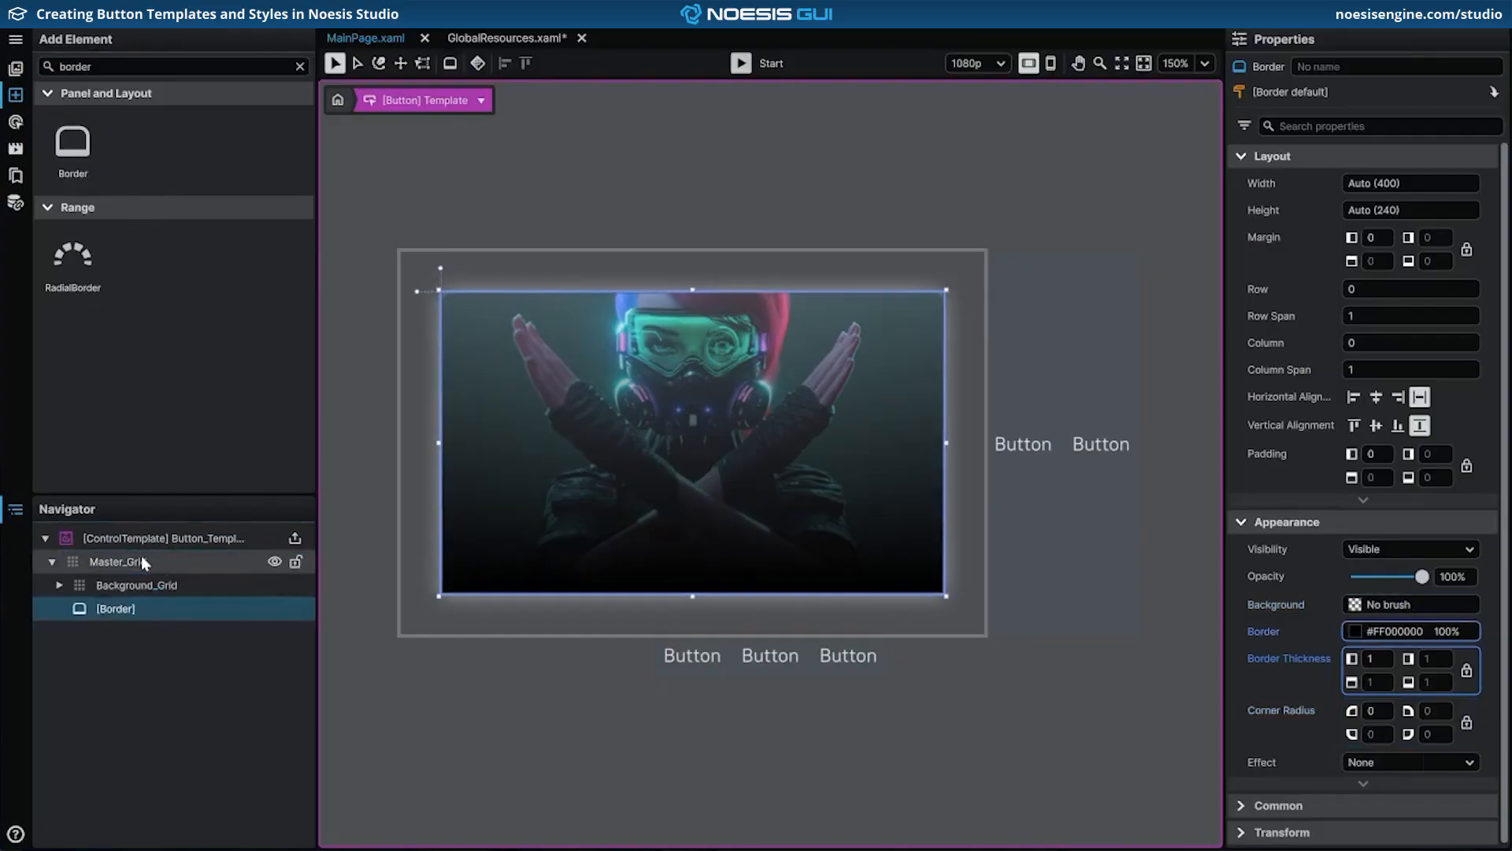
double_click(129, 610)
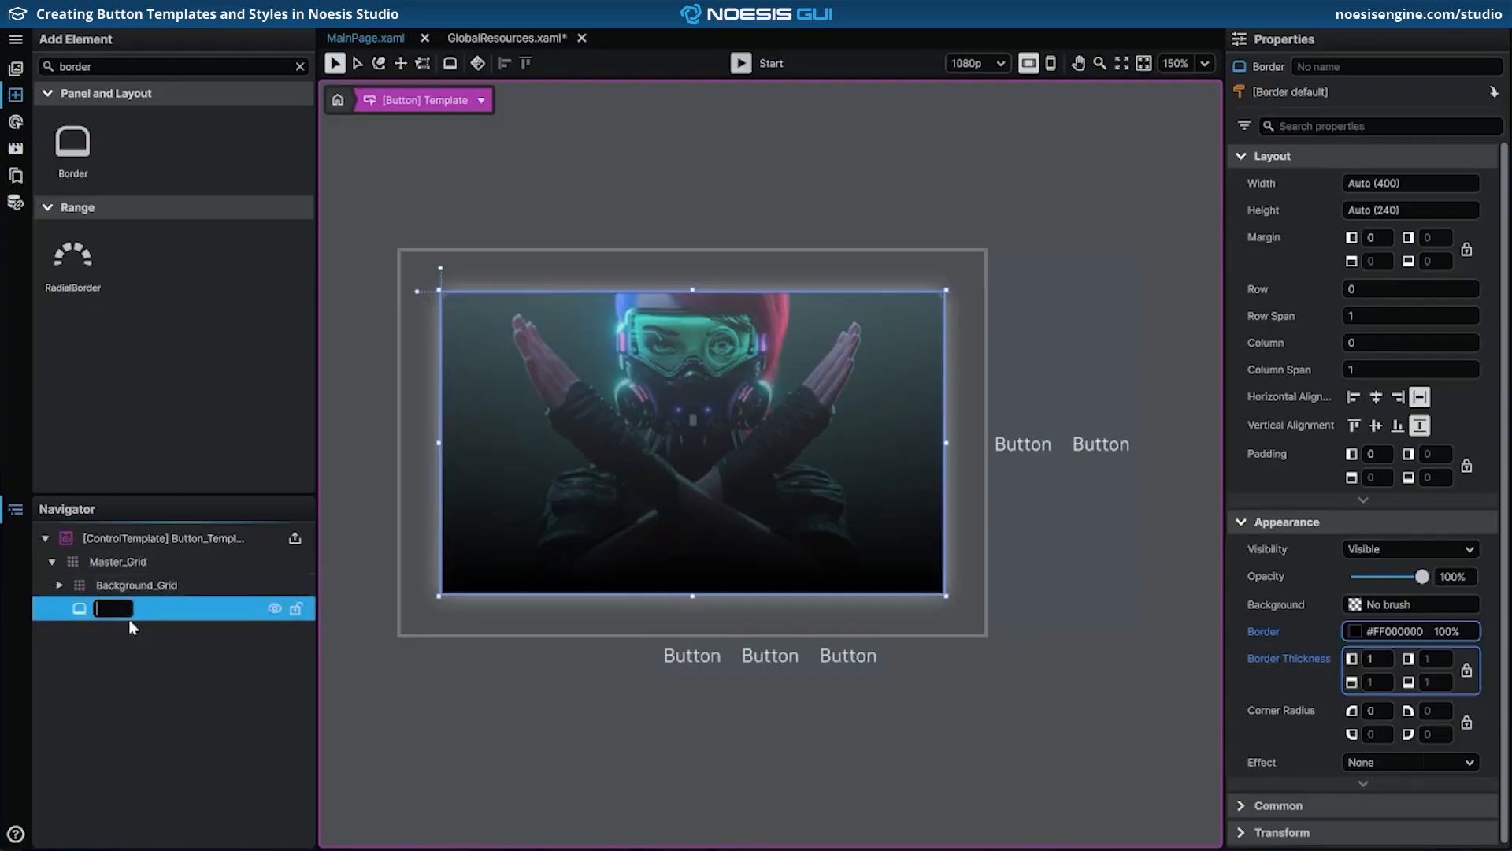
type("Content_Border")
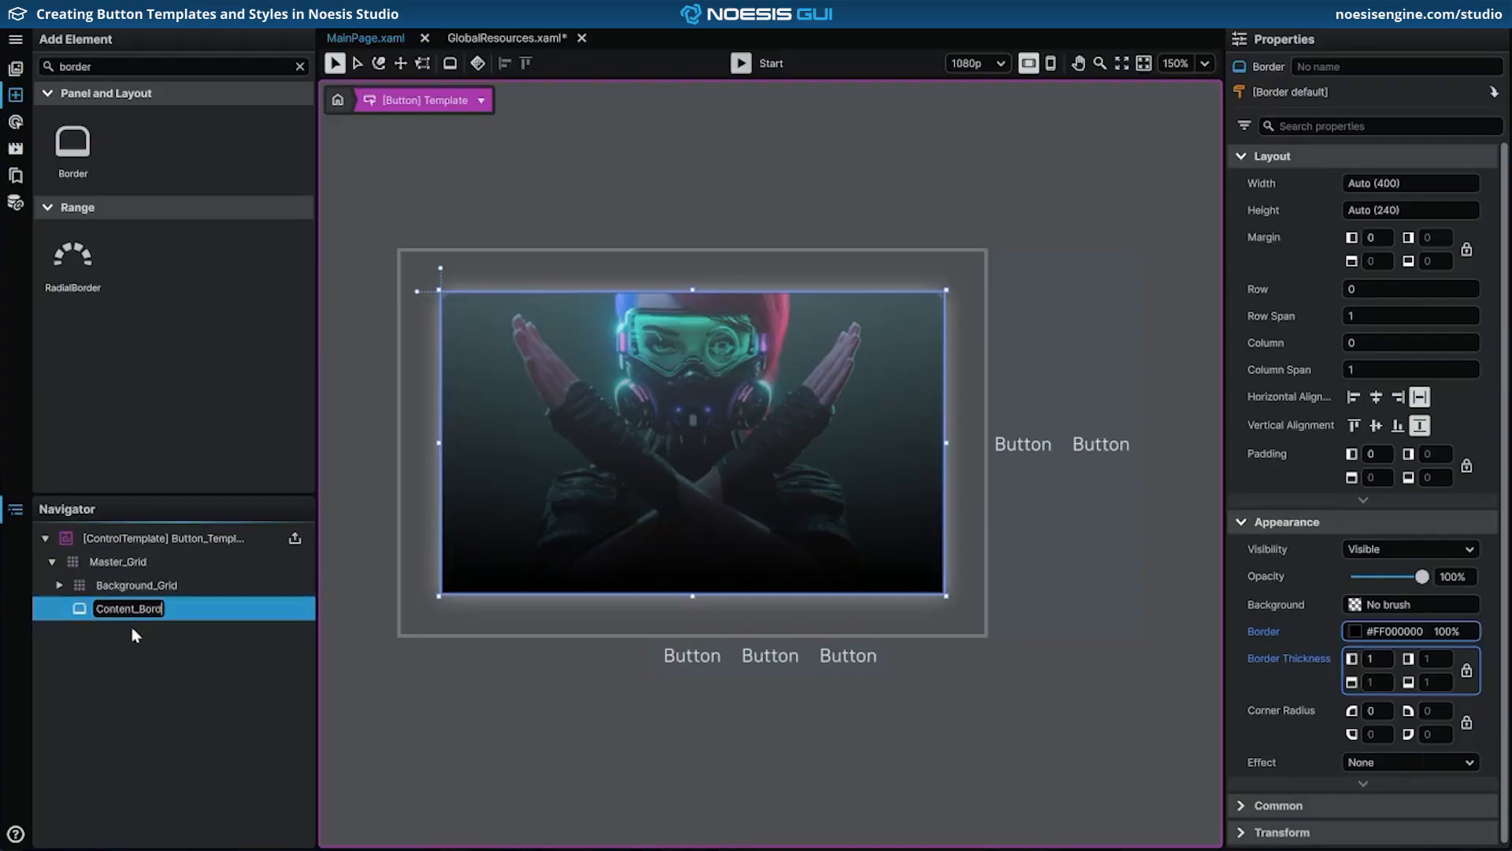
key("Return")
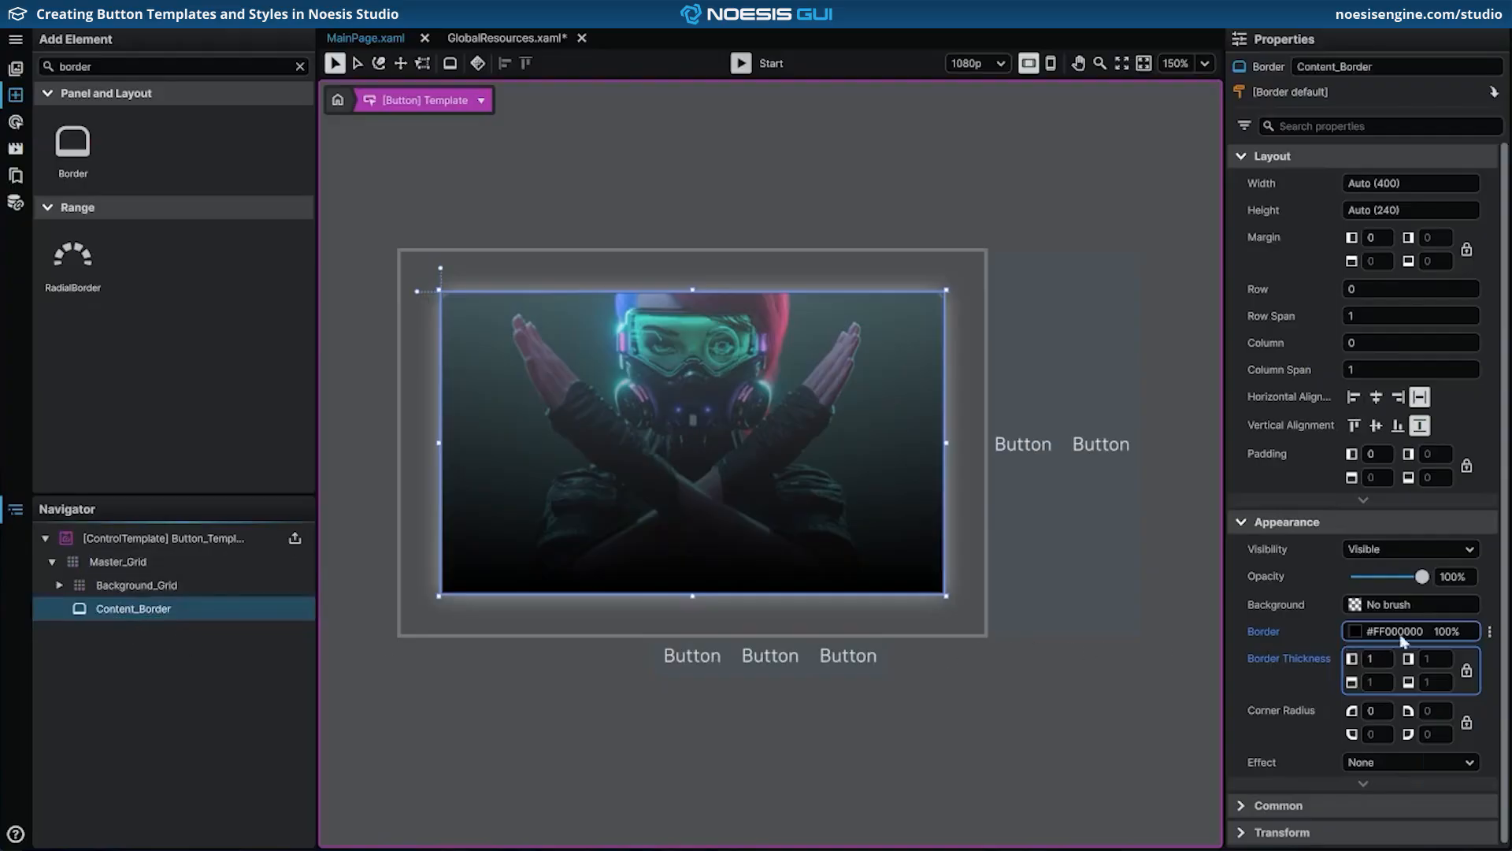
Step: Bind Content_Border's border brush to the templated parent's Foreground
left_click(1489, 631)
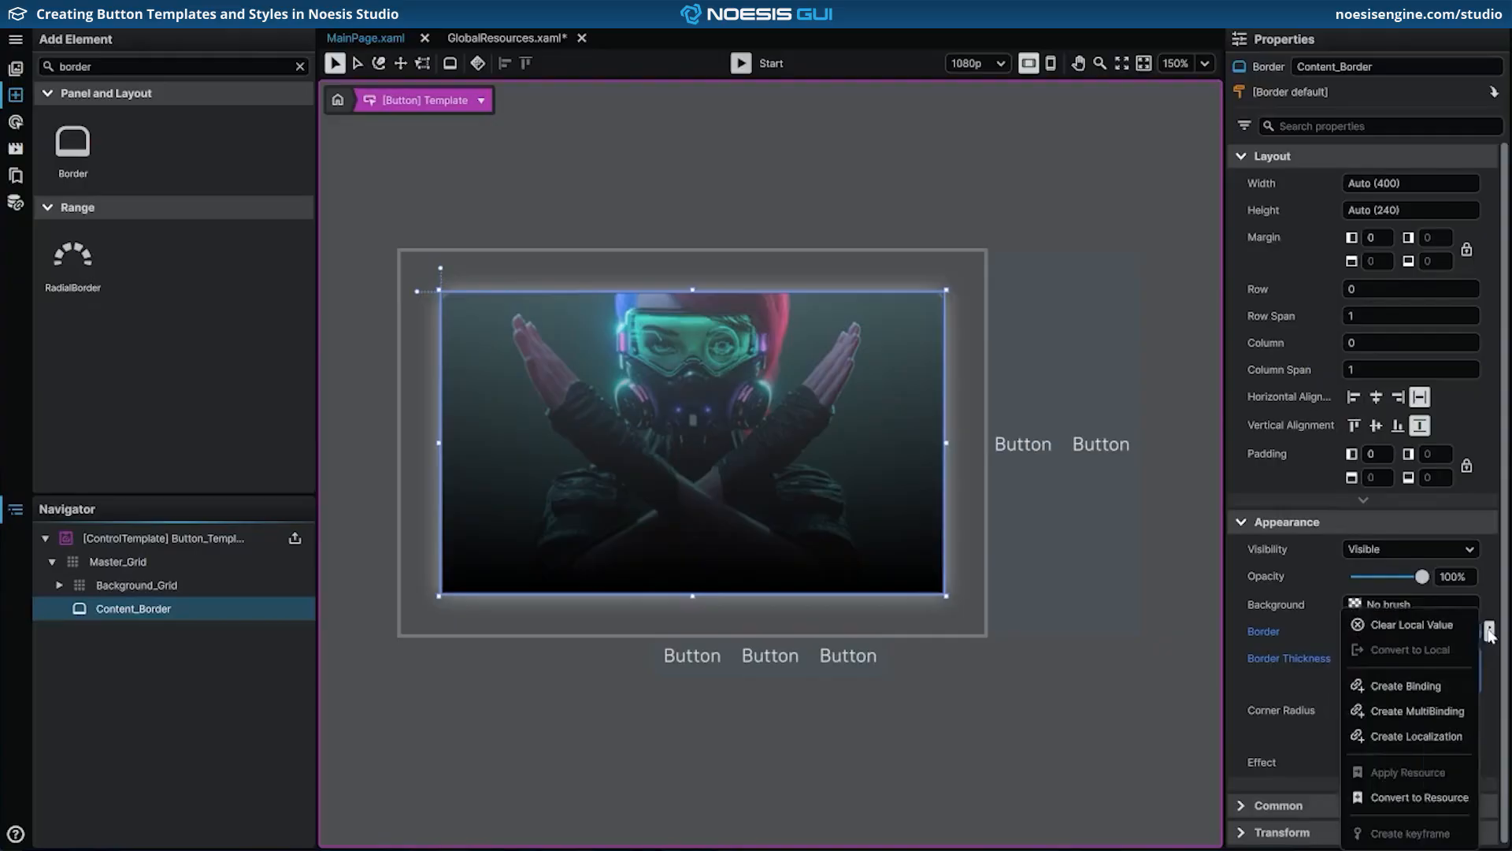
left_click(1462, 686)
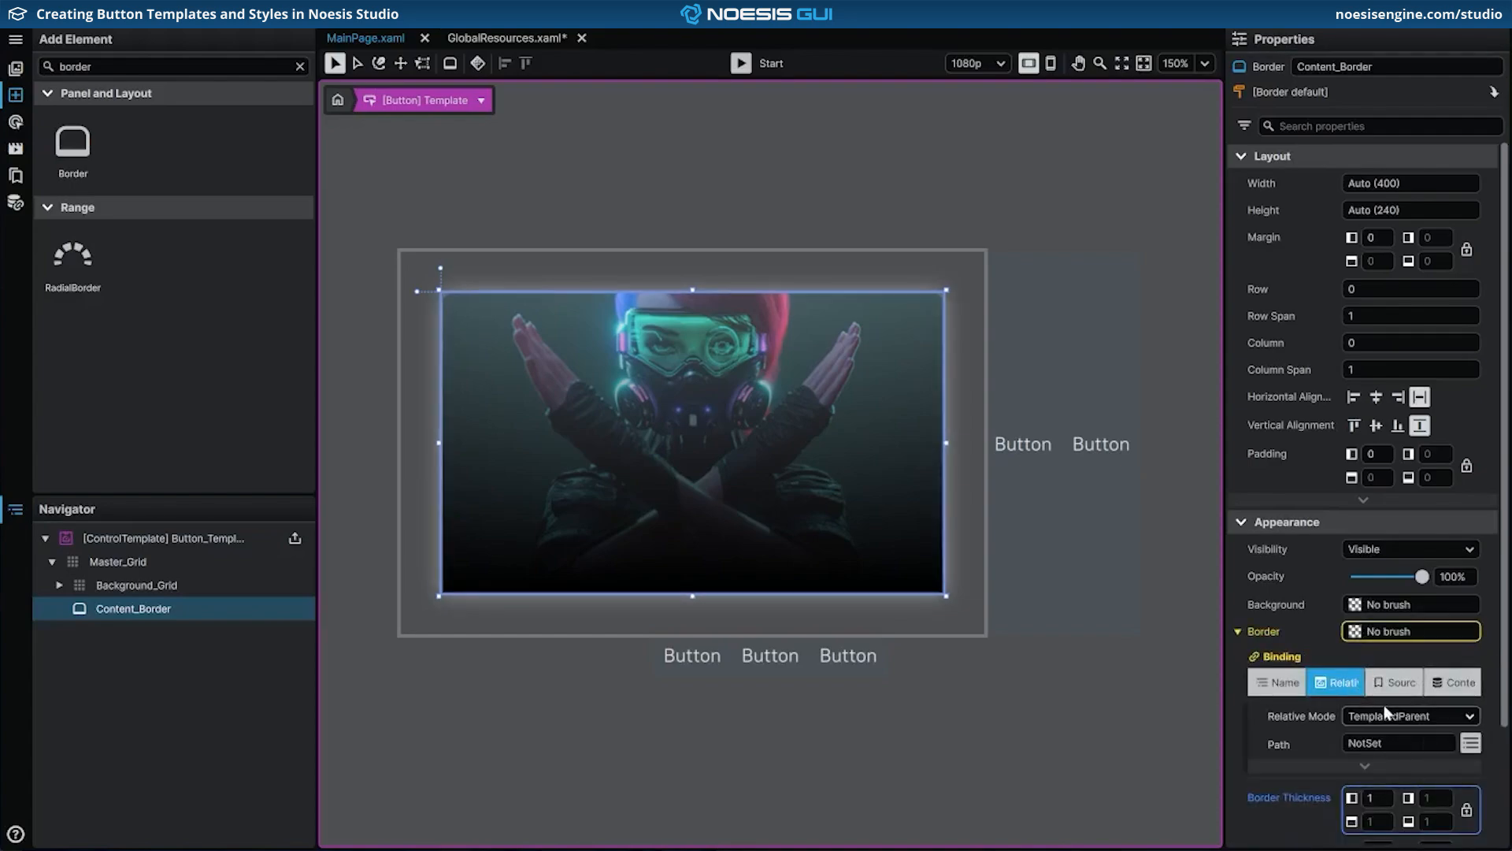
left_click(1470, 742)
left_click_drag(1505, 453, 1506, 658)
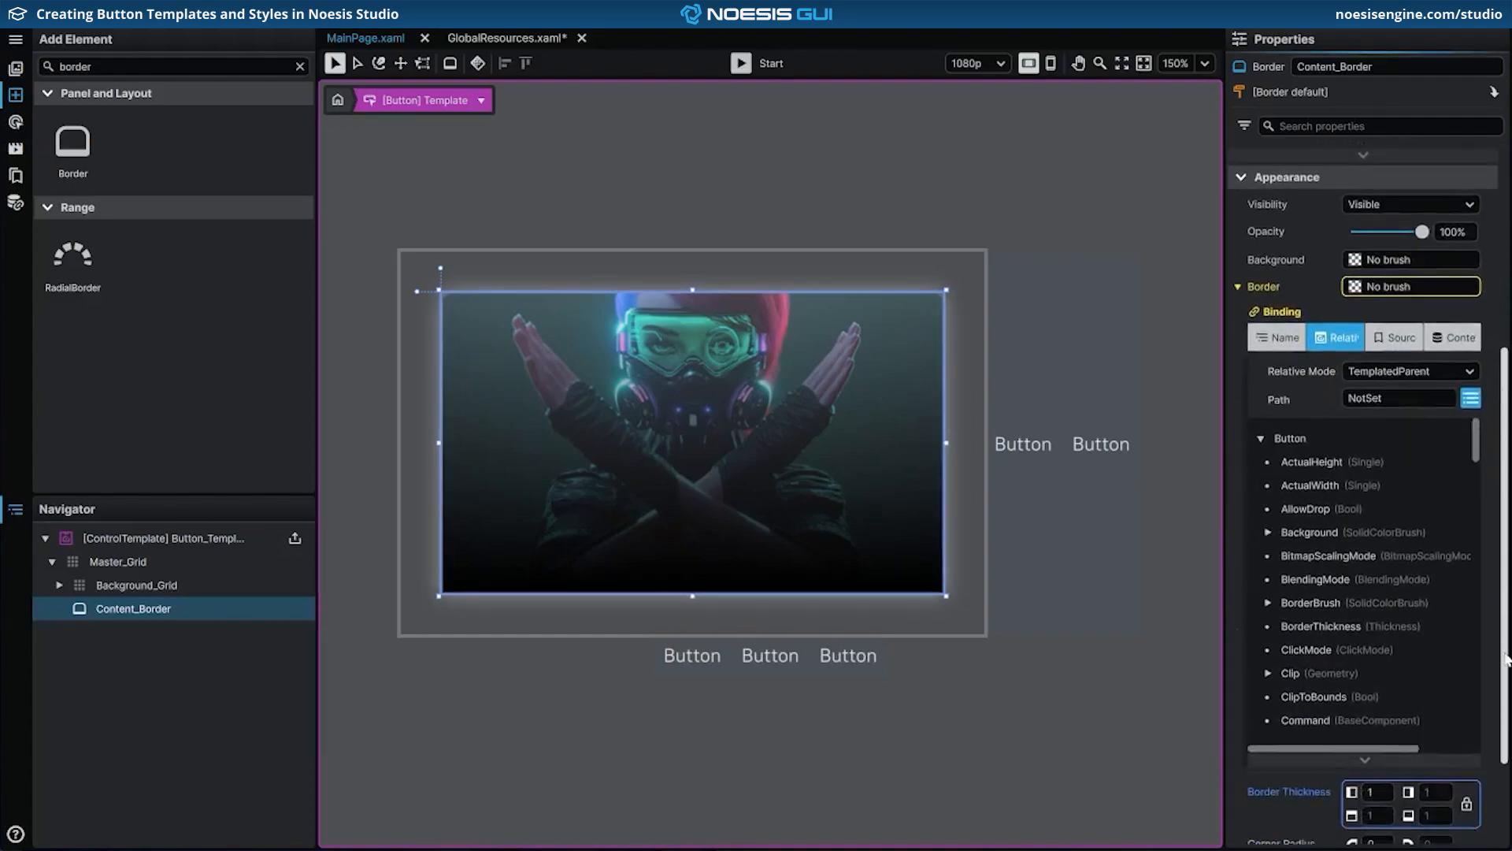
scroll(1418, 483, "down", 7)
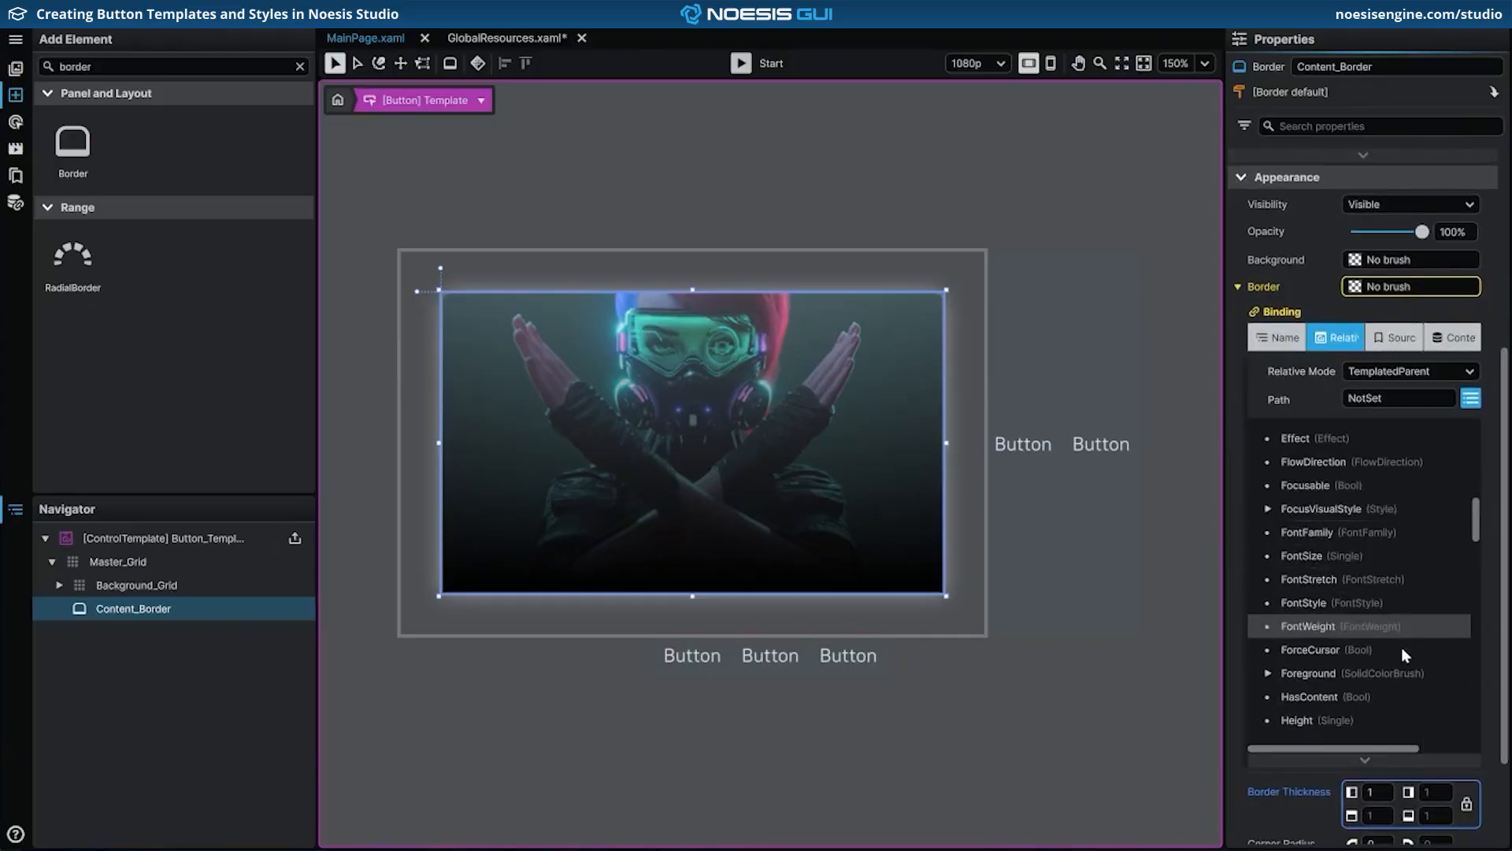
left_click(1406, 674)
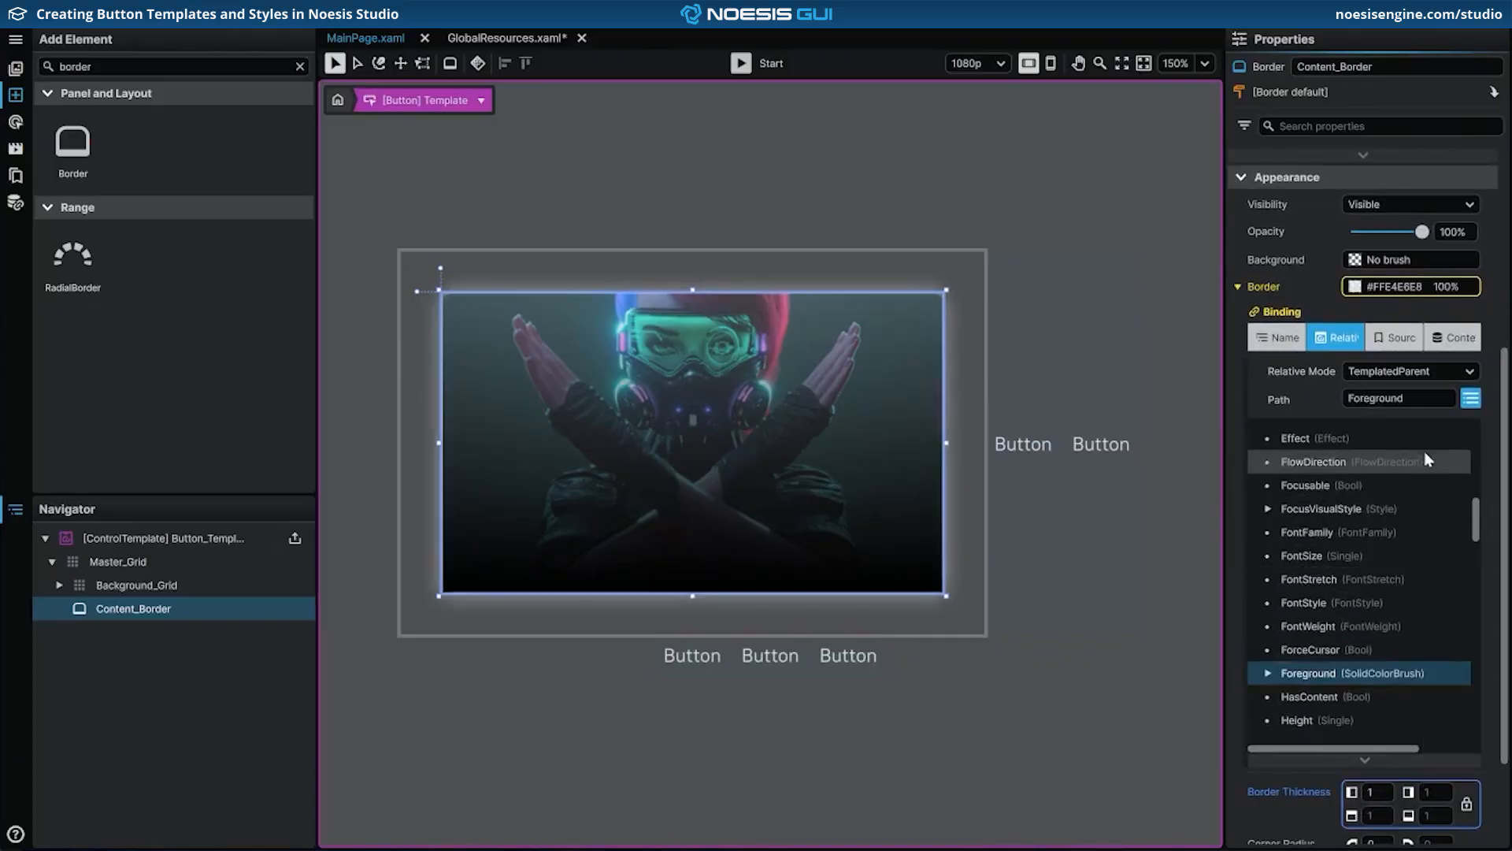
left_click(1469, 400)
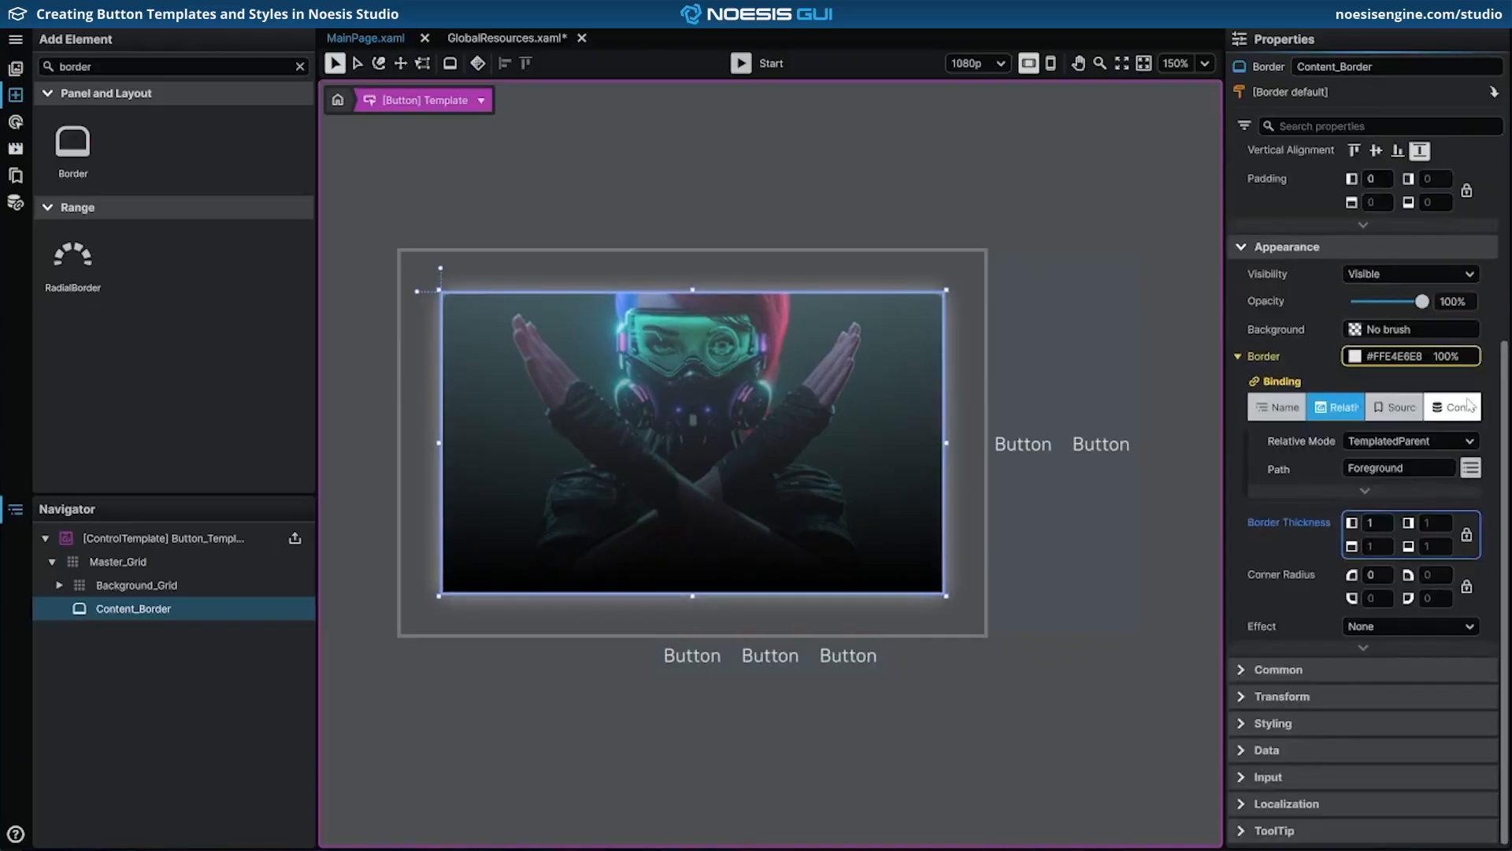
Step: Give Content_Border individual border thicknesses of 2 on the left, right and top edges and 16 on the bottom edge
left_click(1469, 537)
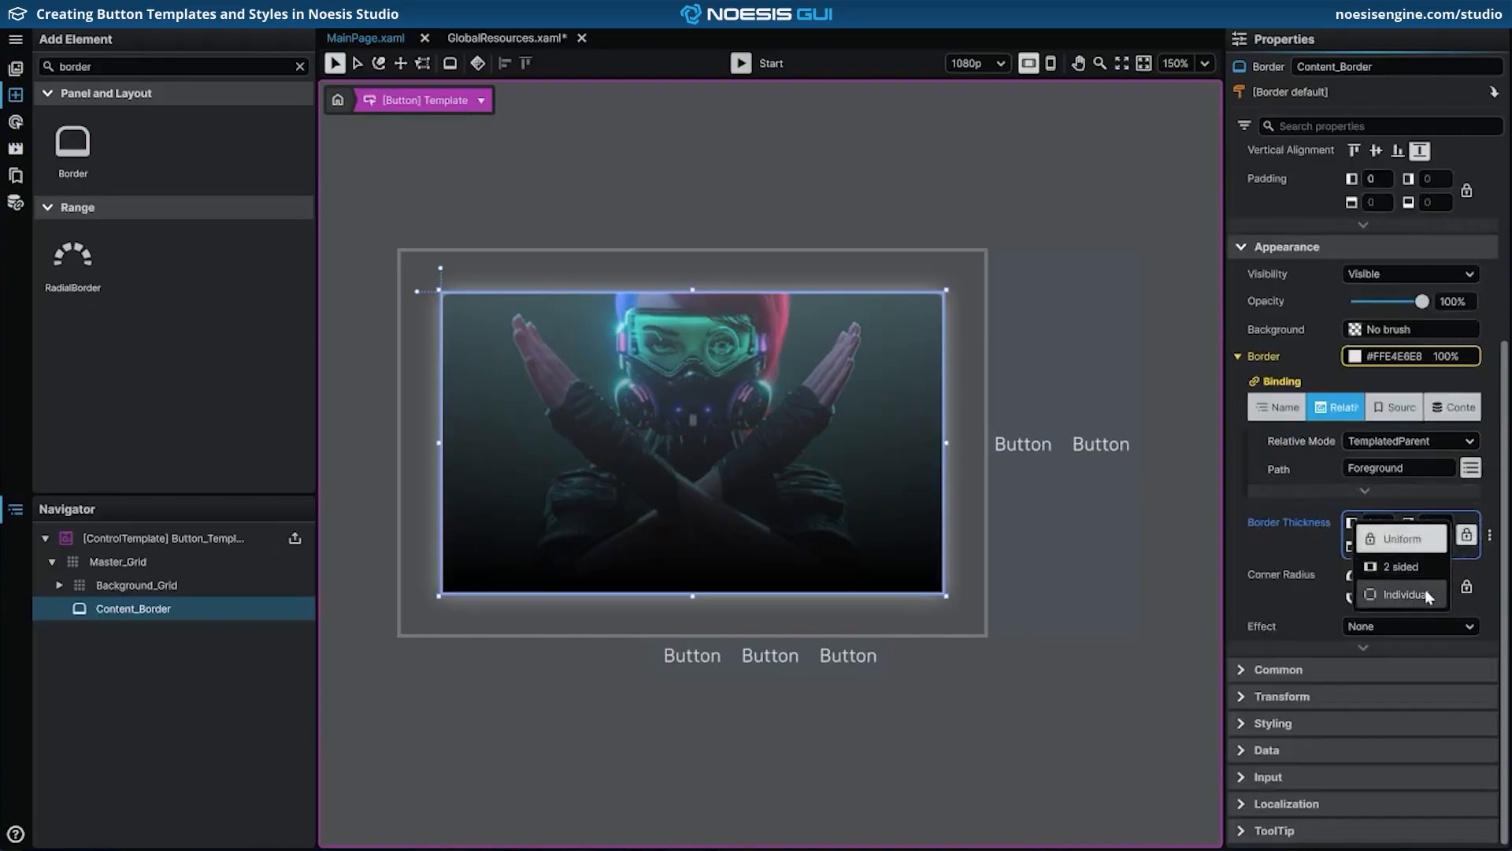
left_click(1424, 594)
left_click(1386, 523)
type("2")
left_click(1429, 523)
type("2")
left_click(1377, 546)
type("2")
left_click(1437, 546)
type("16")
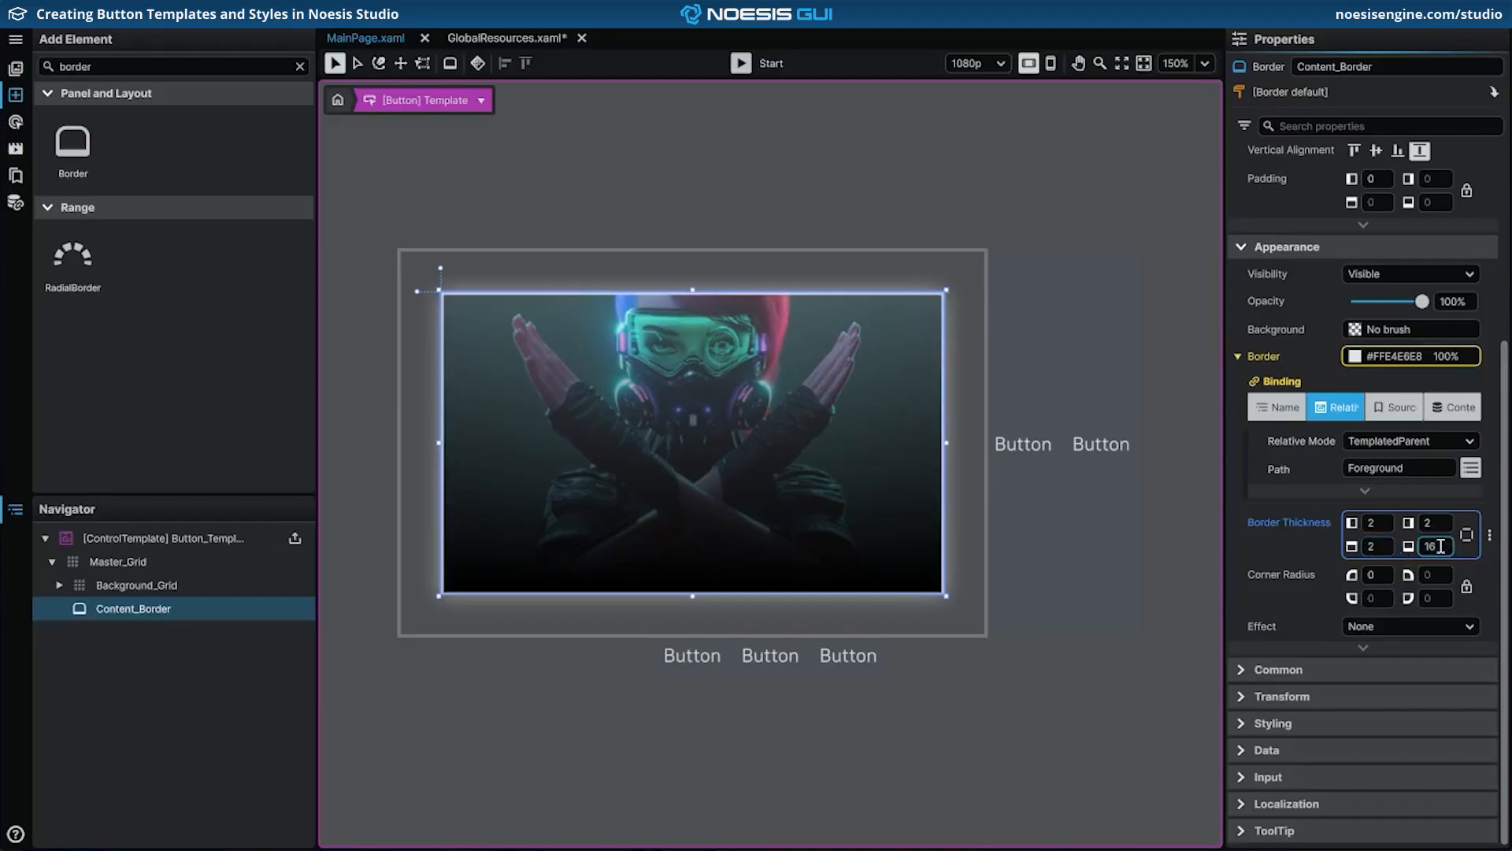
Step: Give Content_Border's two top corners individual radii of 8 and save the project
left_click(1466, 586)
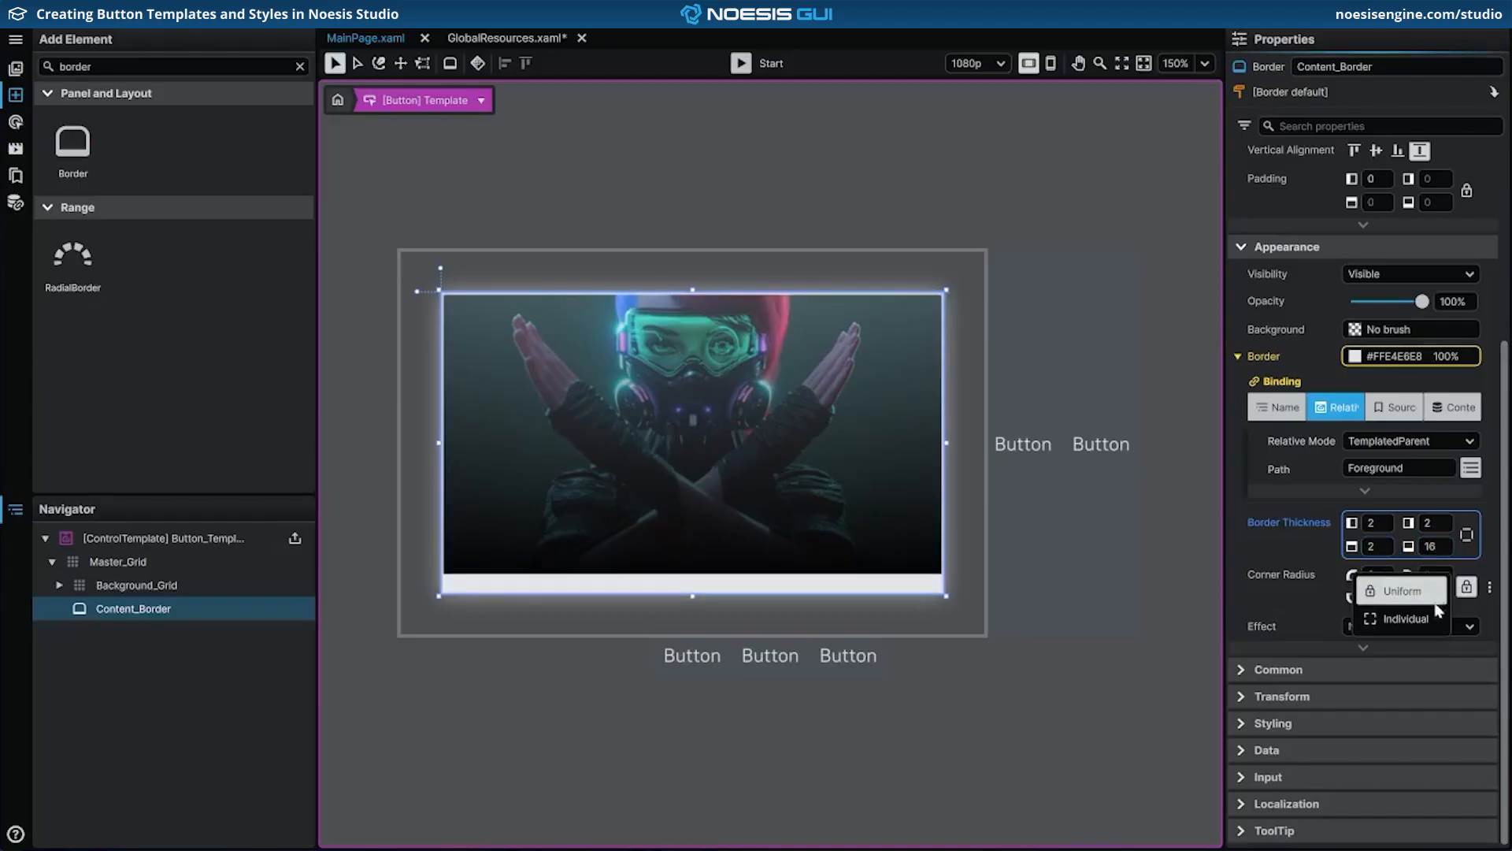
left_click(1435, 616)
left_click(1382, 574)
type("8")
left_click(1430, 575)
type("8")
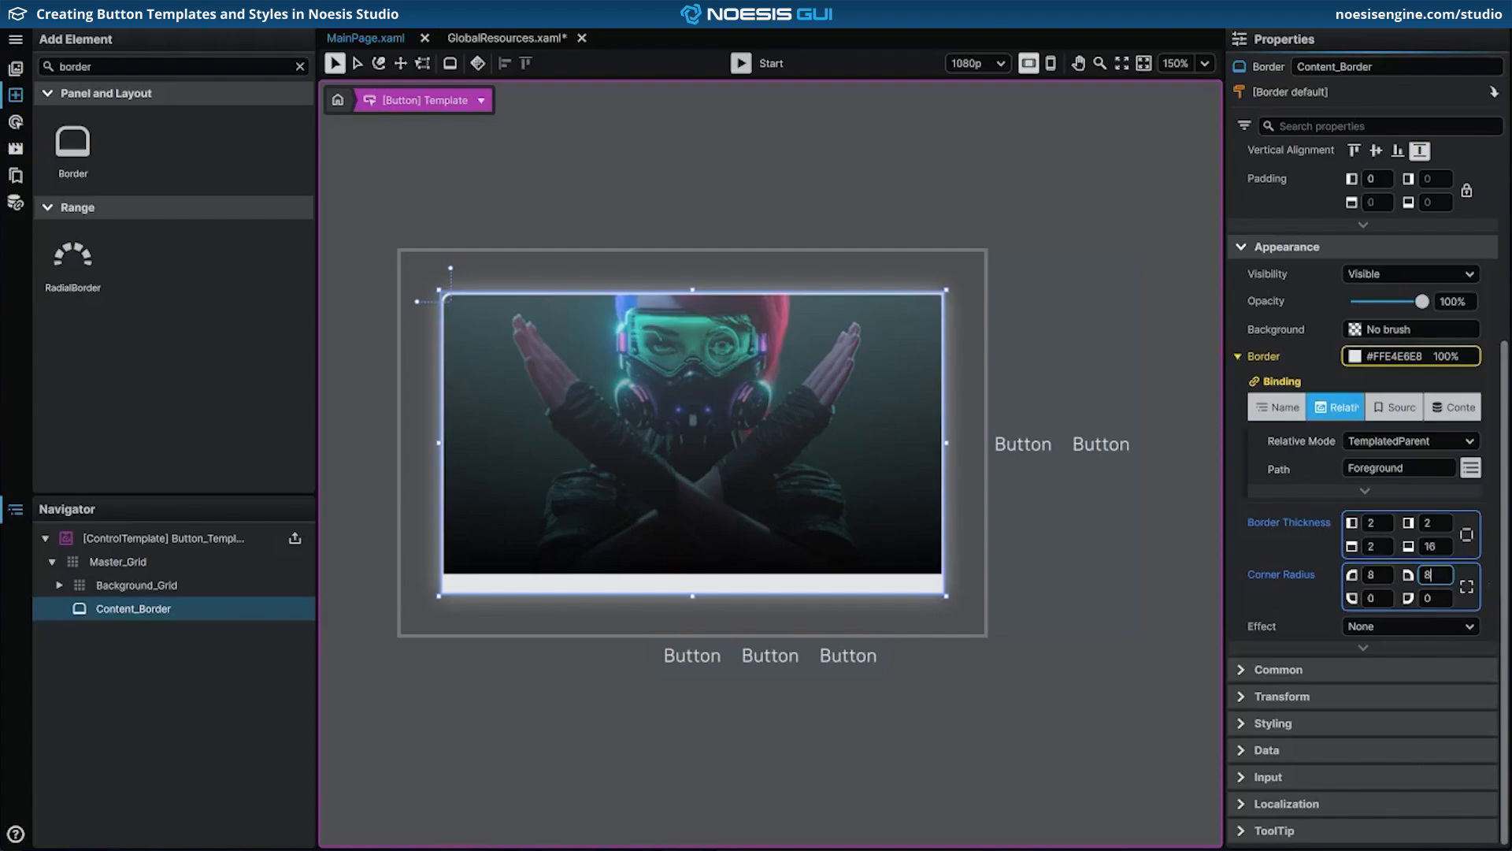
key("ctrl+s")
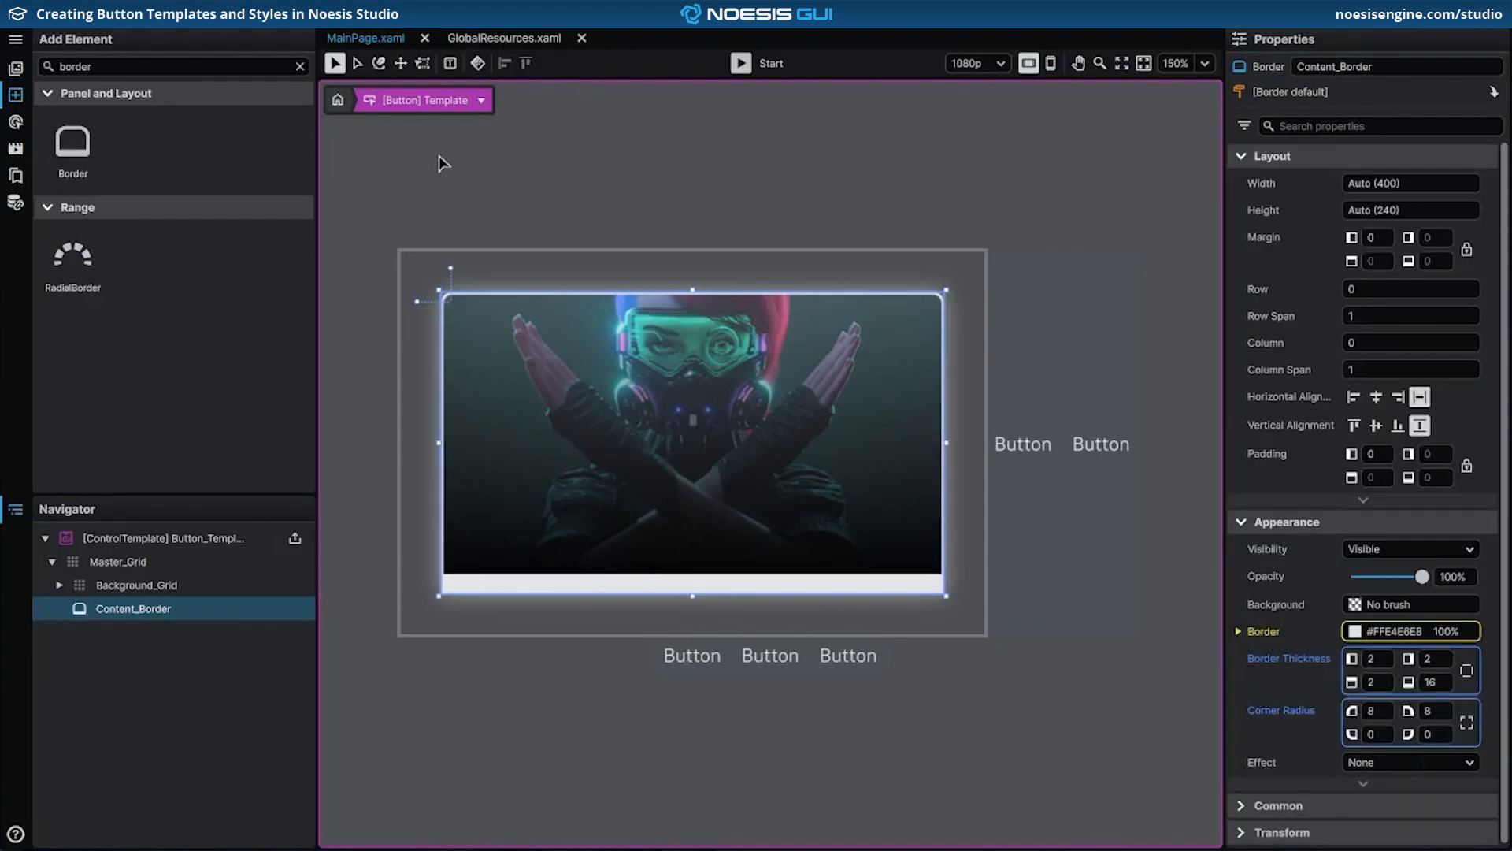
Step: Add a Grid inside Content_Border and name it Content_Grid
type("grid")
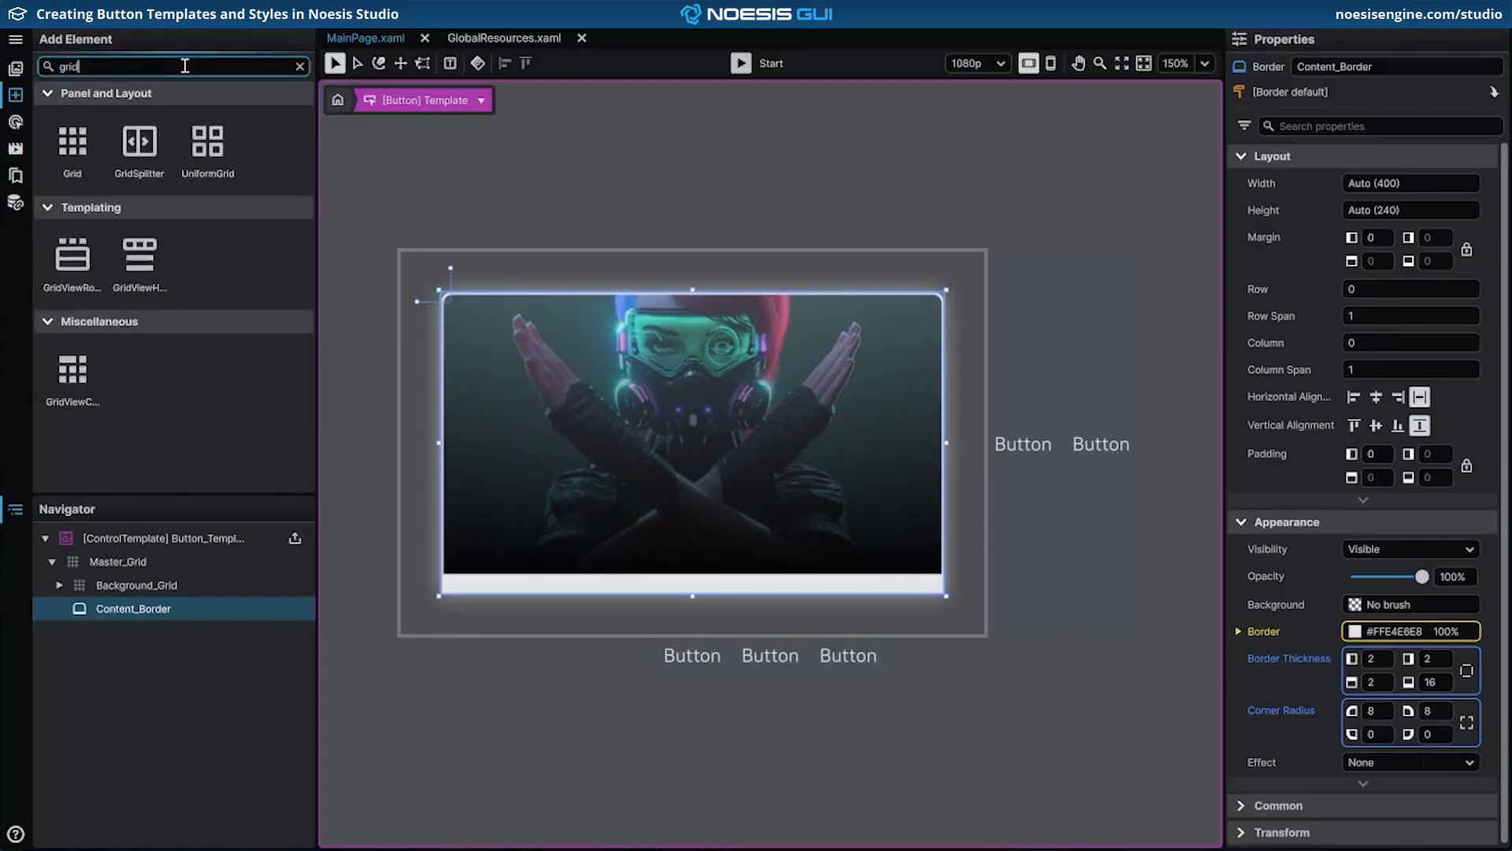
left_click_drag(96, 139, 118, 618)
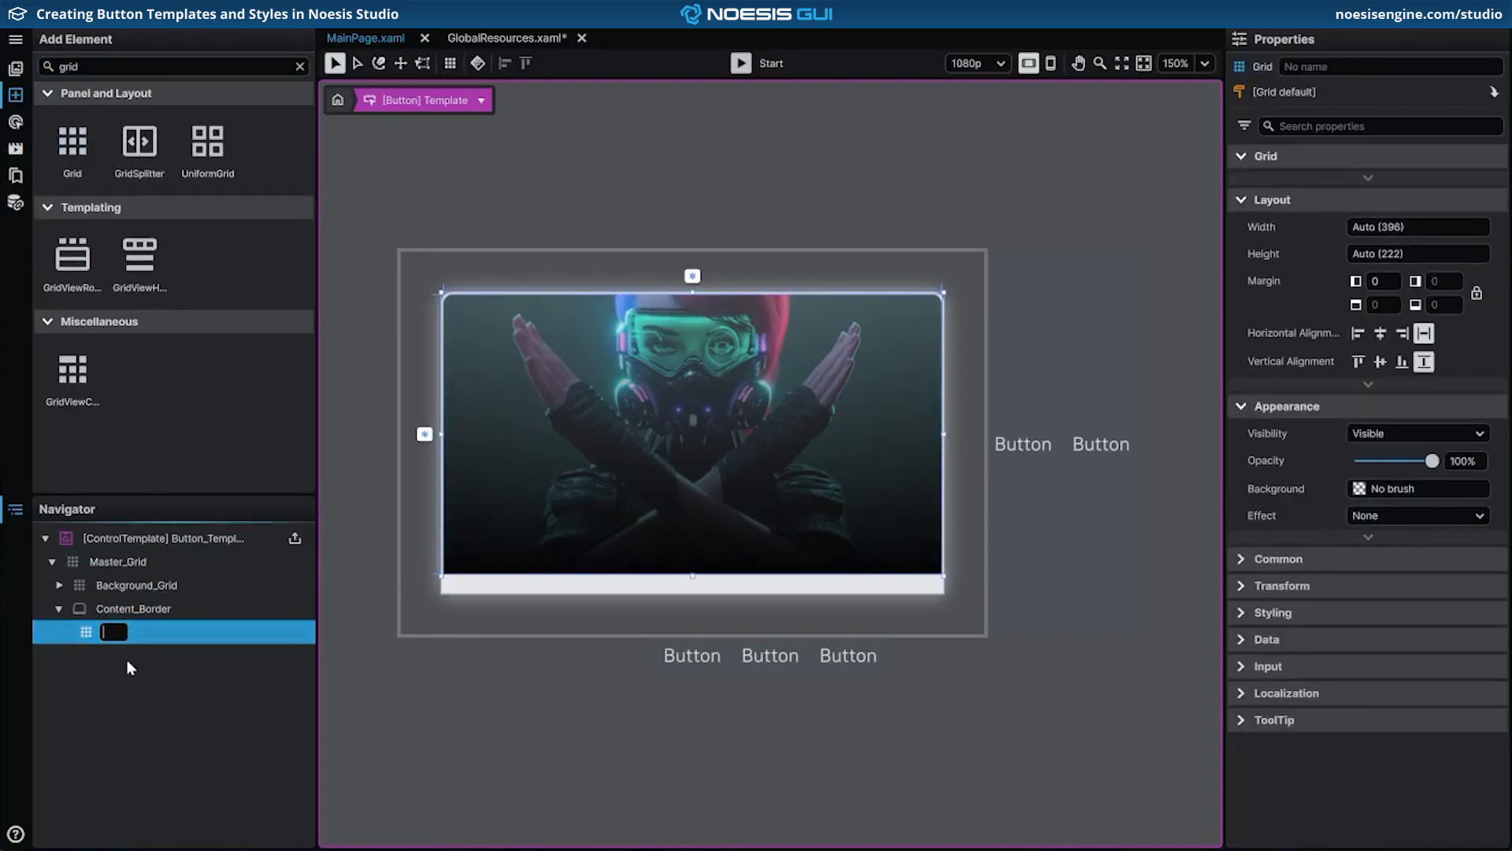
type("Content_Grid")
key("Return")
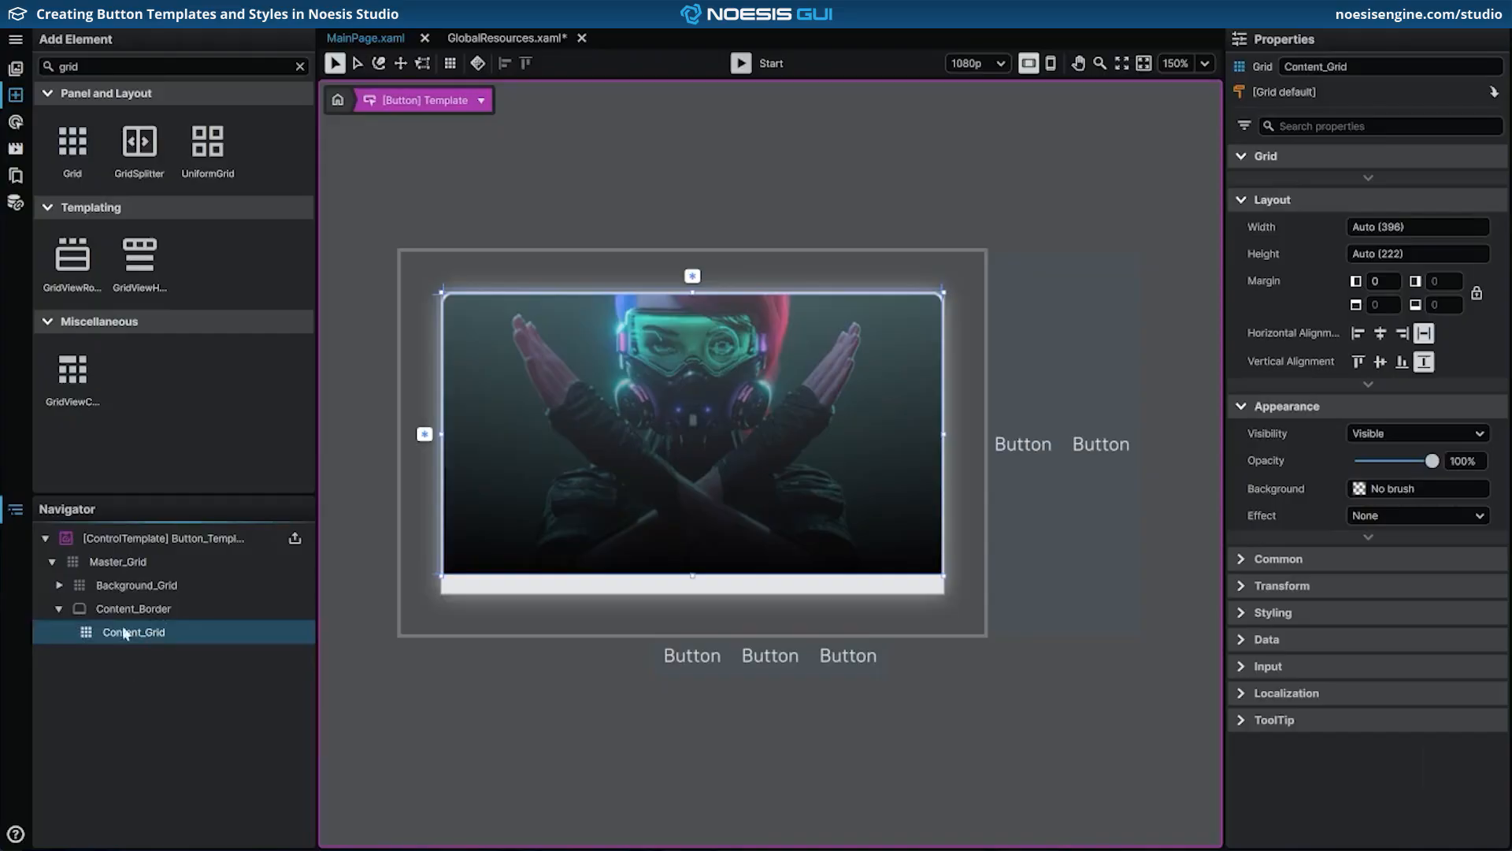
Step: Add a TextBlock inside Content_Grid and name it Label_TextBlock
double_click(115, 67)
type("tex")
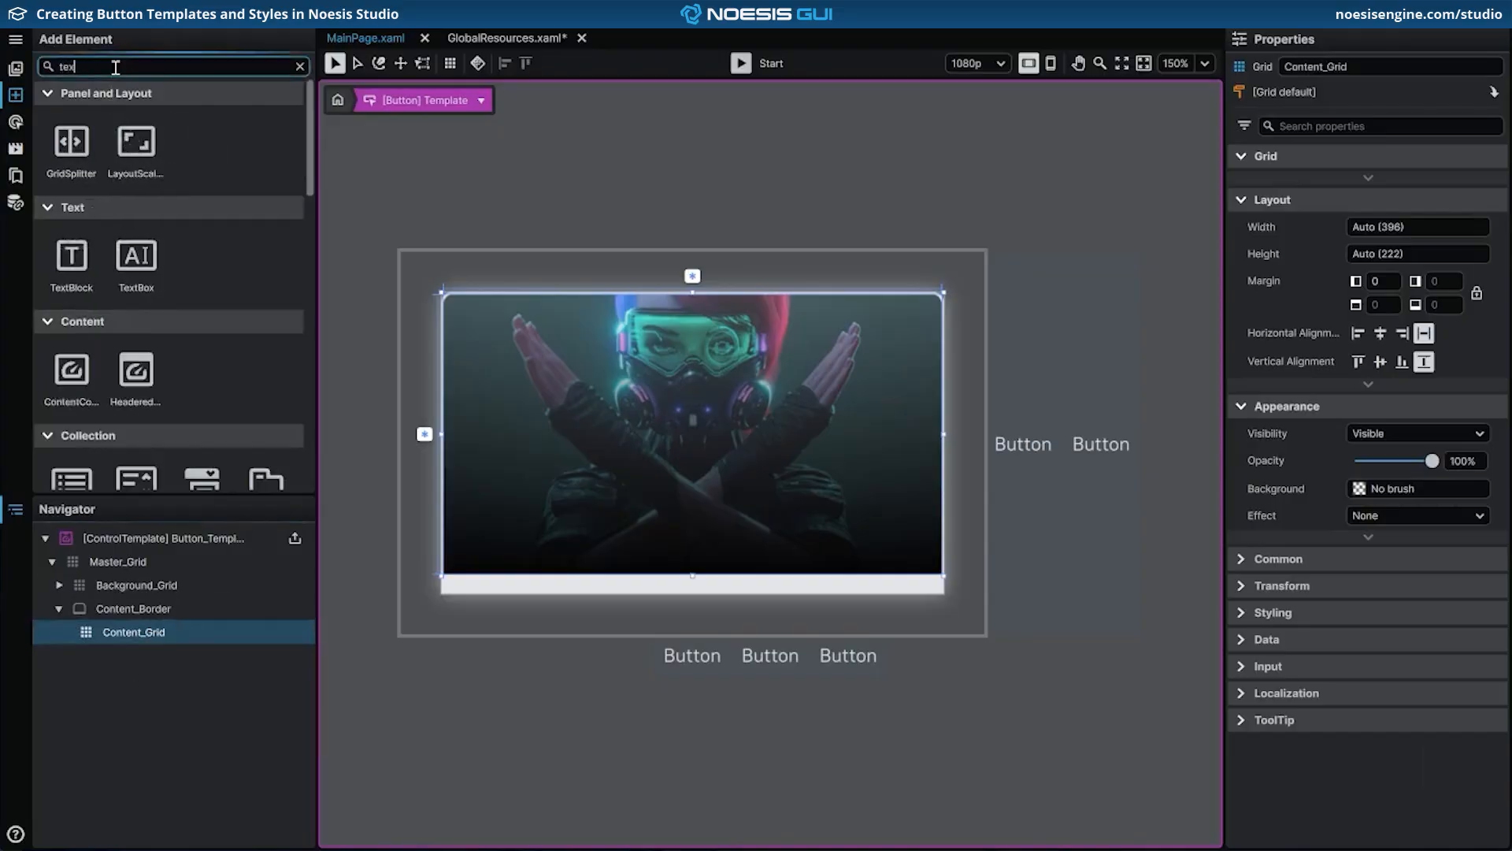
type("t")
left_click_drag(72, 142, 142, 633)
double_click(142, 655)
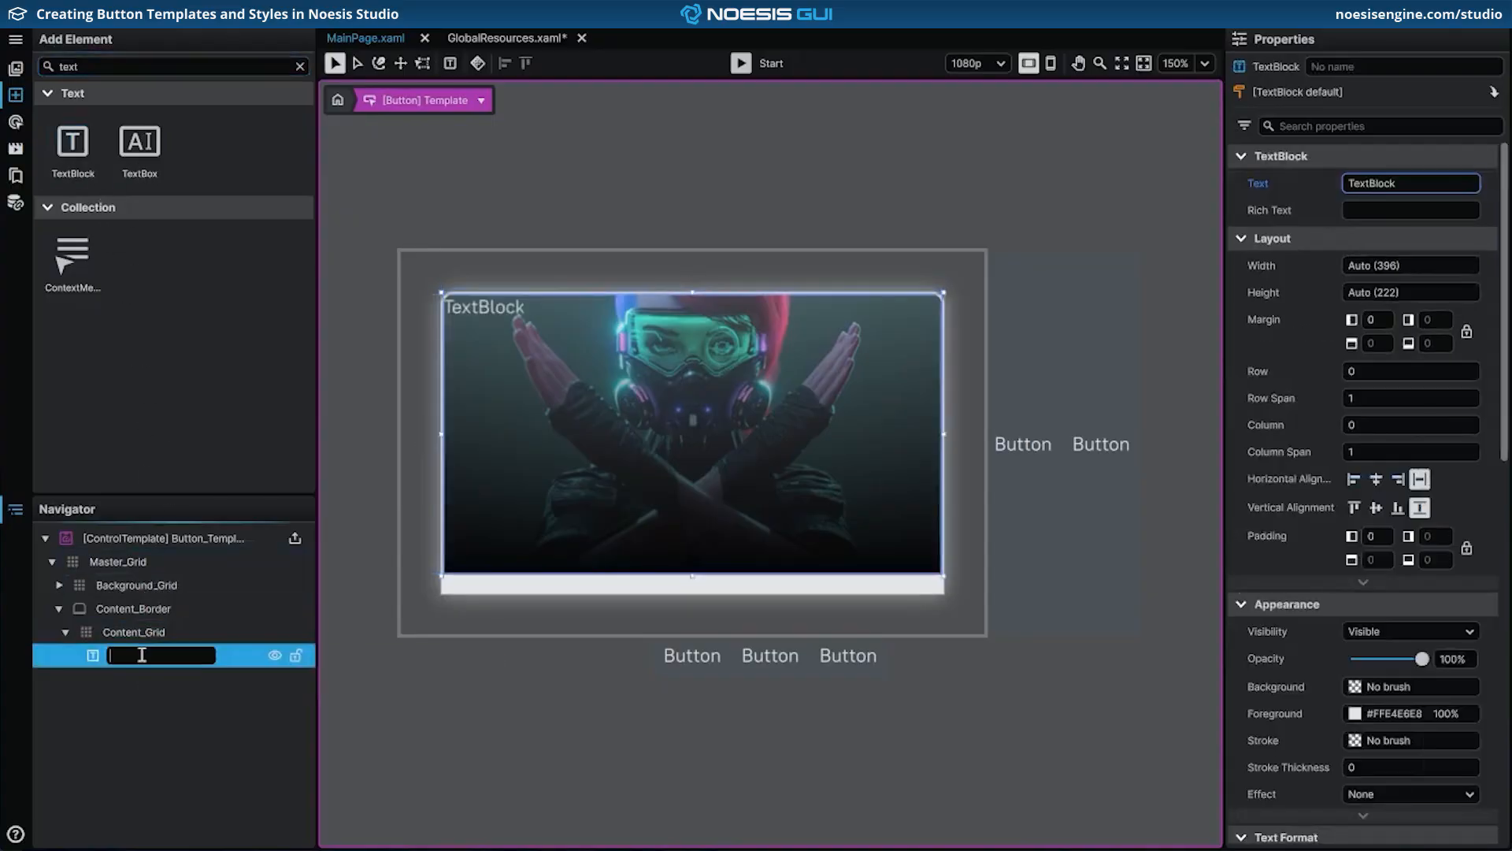
type("Label_TextBlock")
key("Return")
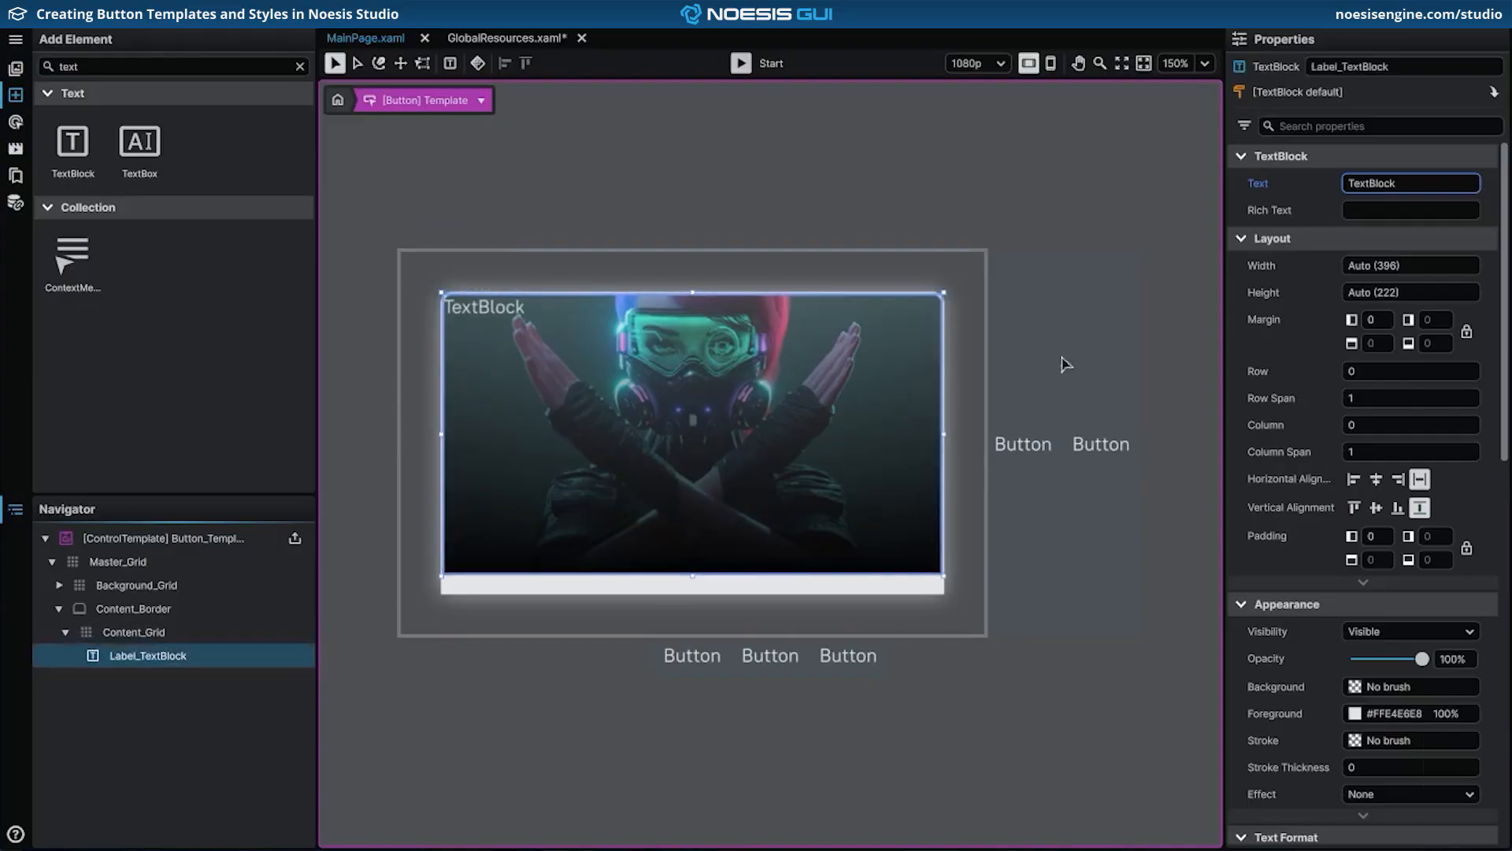
Step: Bind Label_TextBlock's text to the templated parent's Content
left_click(1490, 184)
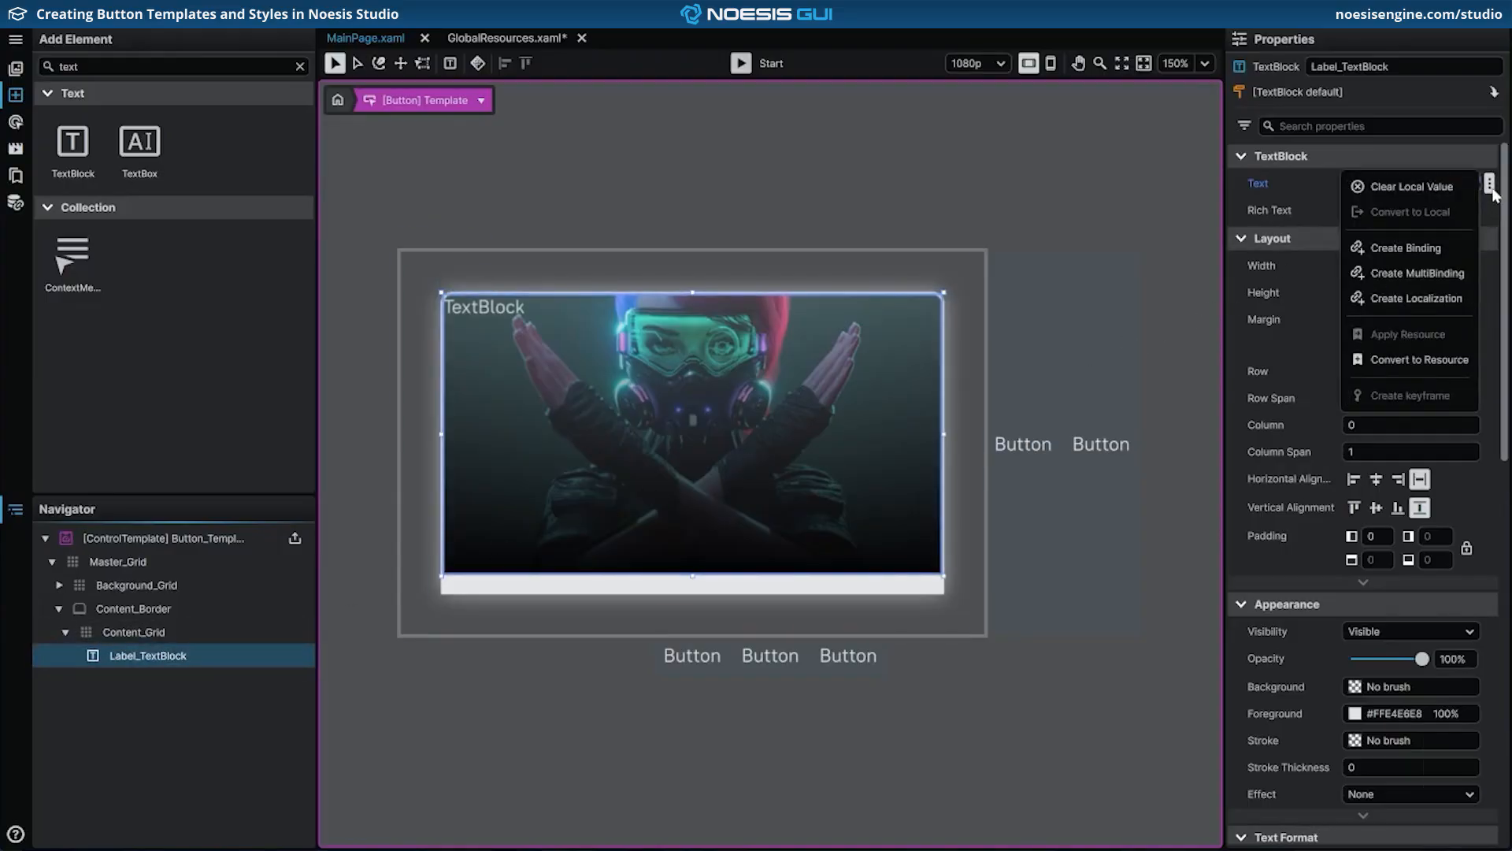
left_click(1457, 245)
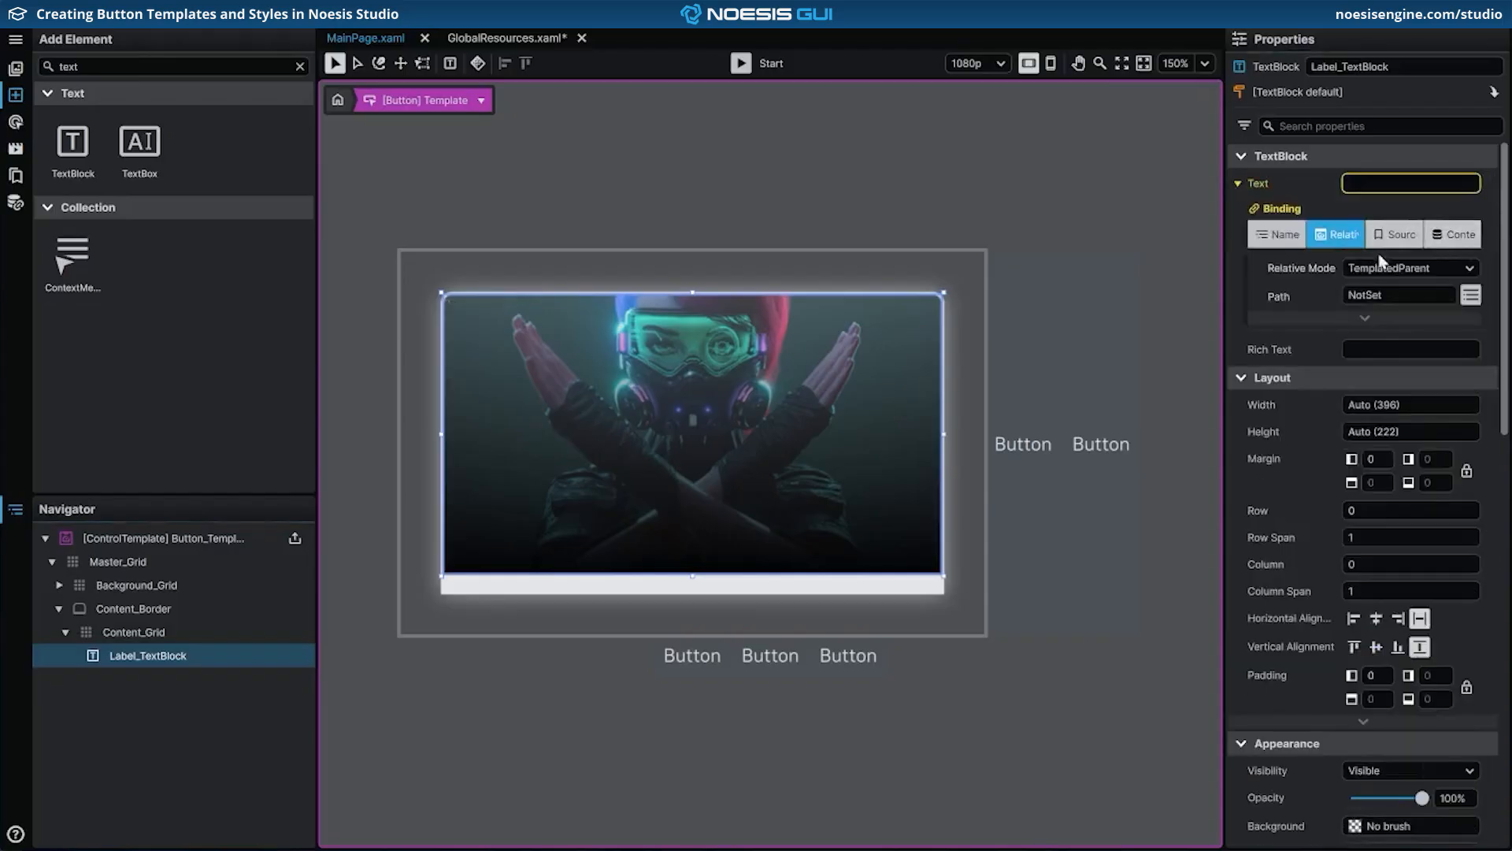
left_click(1471, 295)
scroll(1358, 504, "down", 5)
left_click(1360, 510)
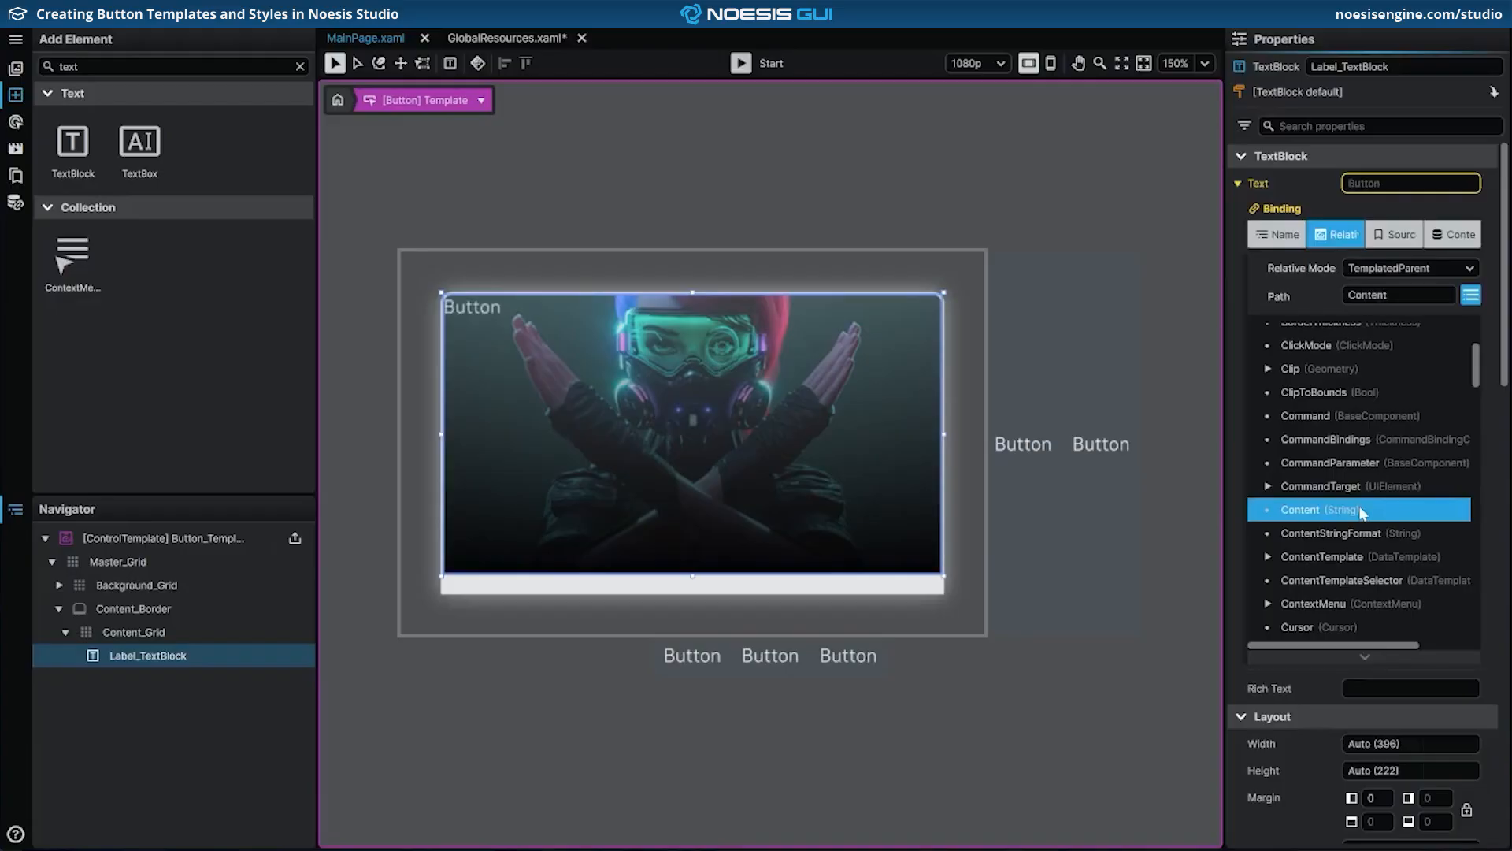
Step: Return to the page and test the label binding by setting the first Row1_StackPanel button's content to Hello
left_click(338, 101)
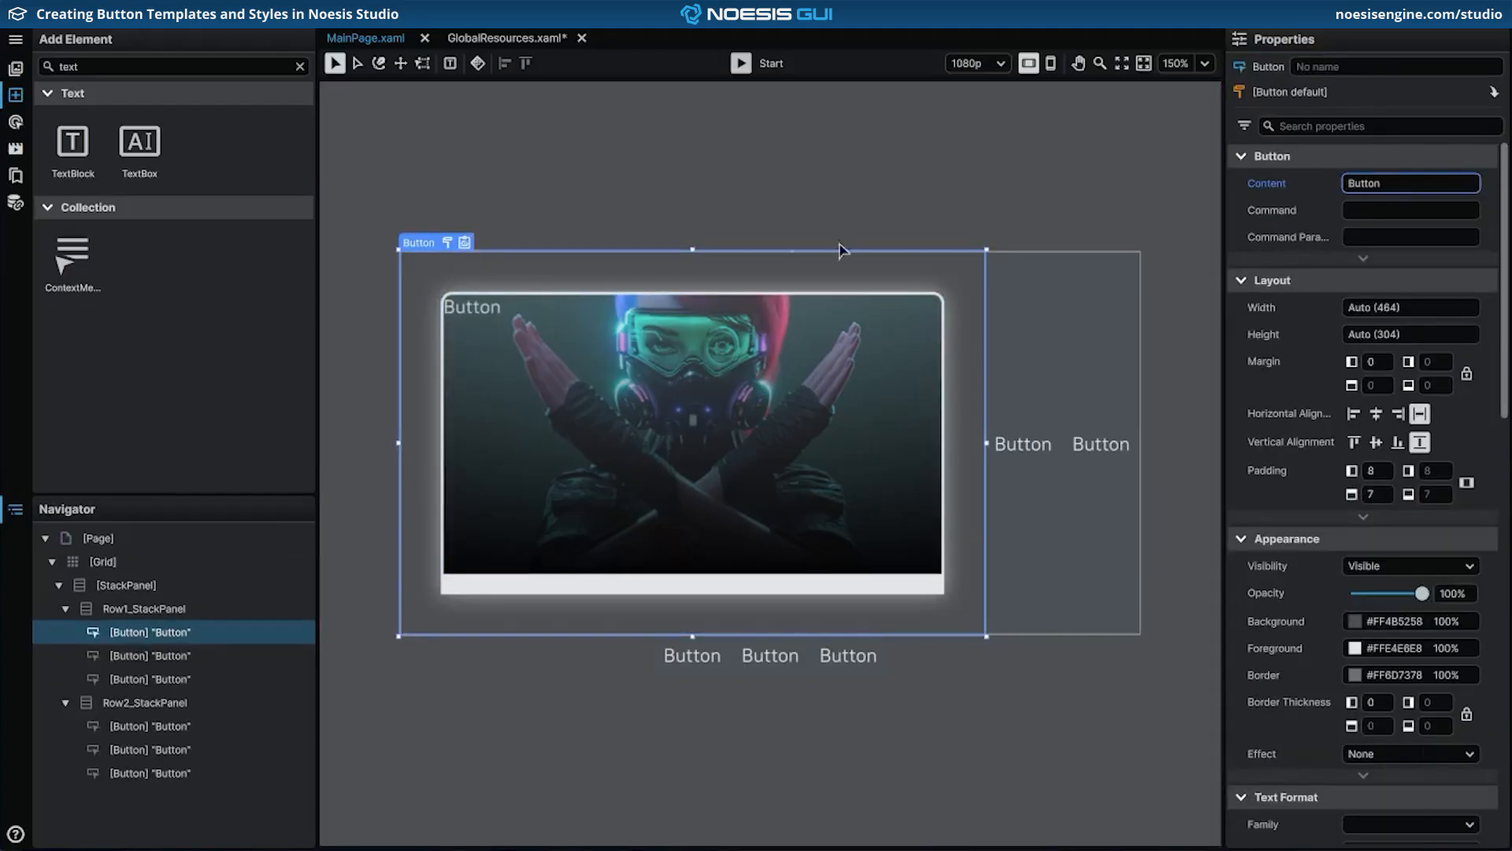
double_click(1389, 184)
type("Hello")
key("Return")
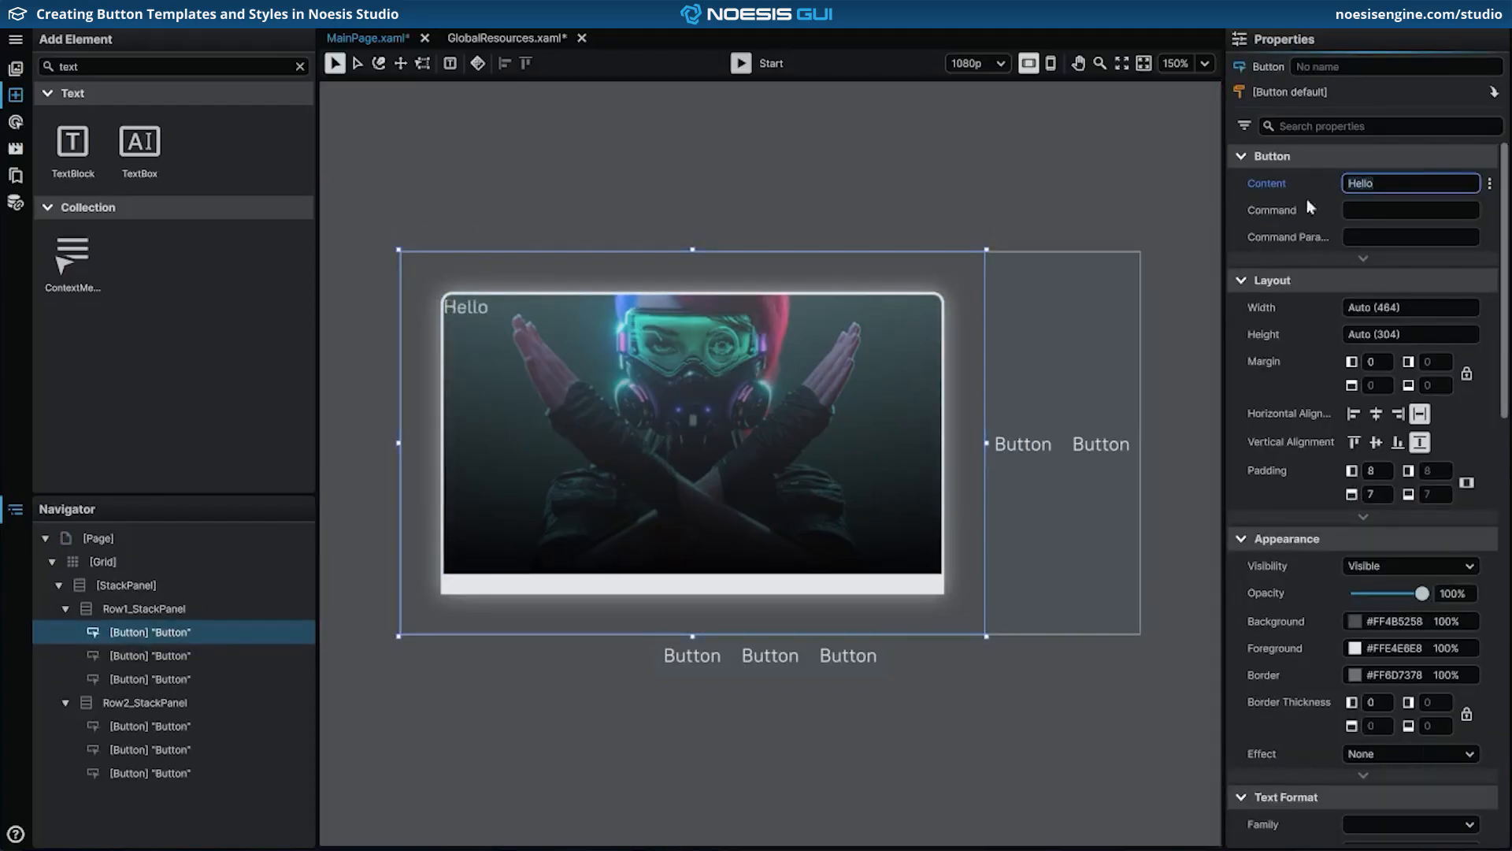
Step: Set the first button's content back to Button and reopen its template for editing
double_click(1377, 184)
type("Button")
key("Return")
right_click(645, 361)
mouse_move(700, 425)
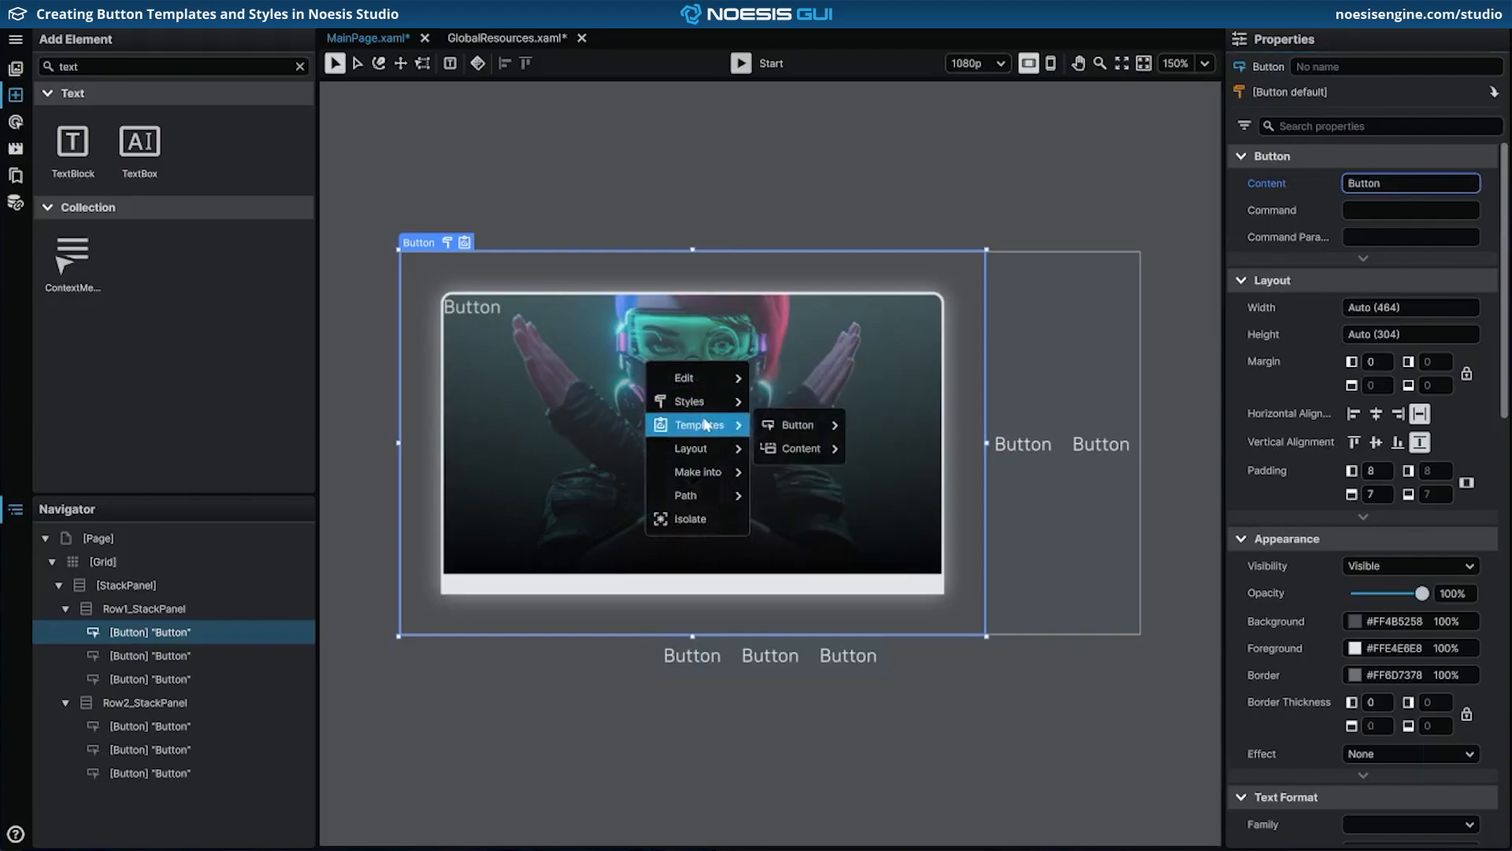
mouse_move(803, 423)
left_click(904, 424)
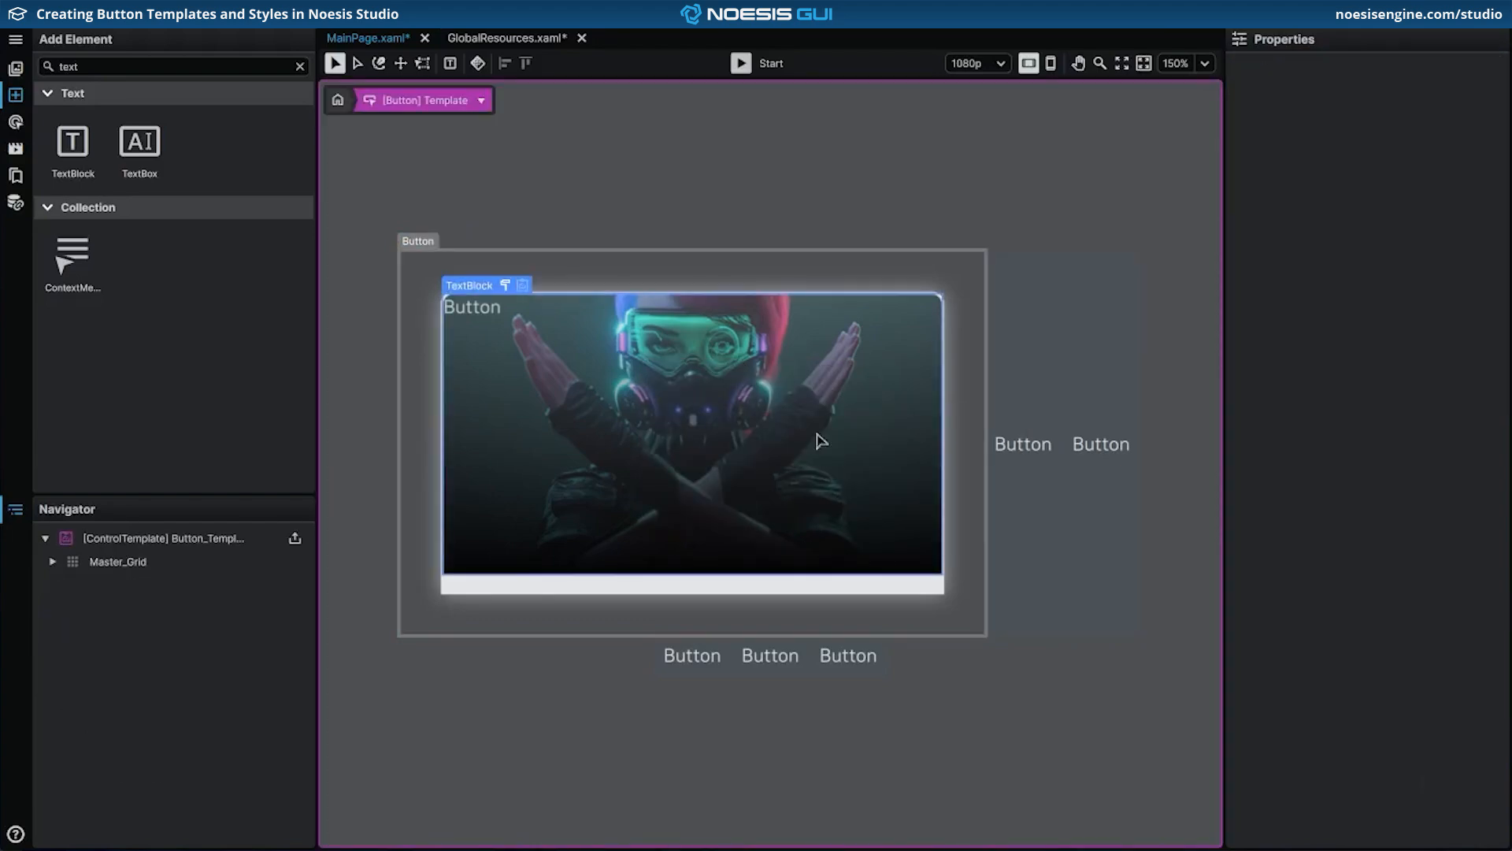
Step: Apply a CaseConverter with the LowerCase format to Label_TextBlock's text binding
left_click(52, 560)
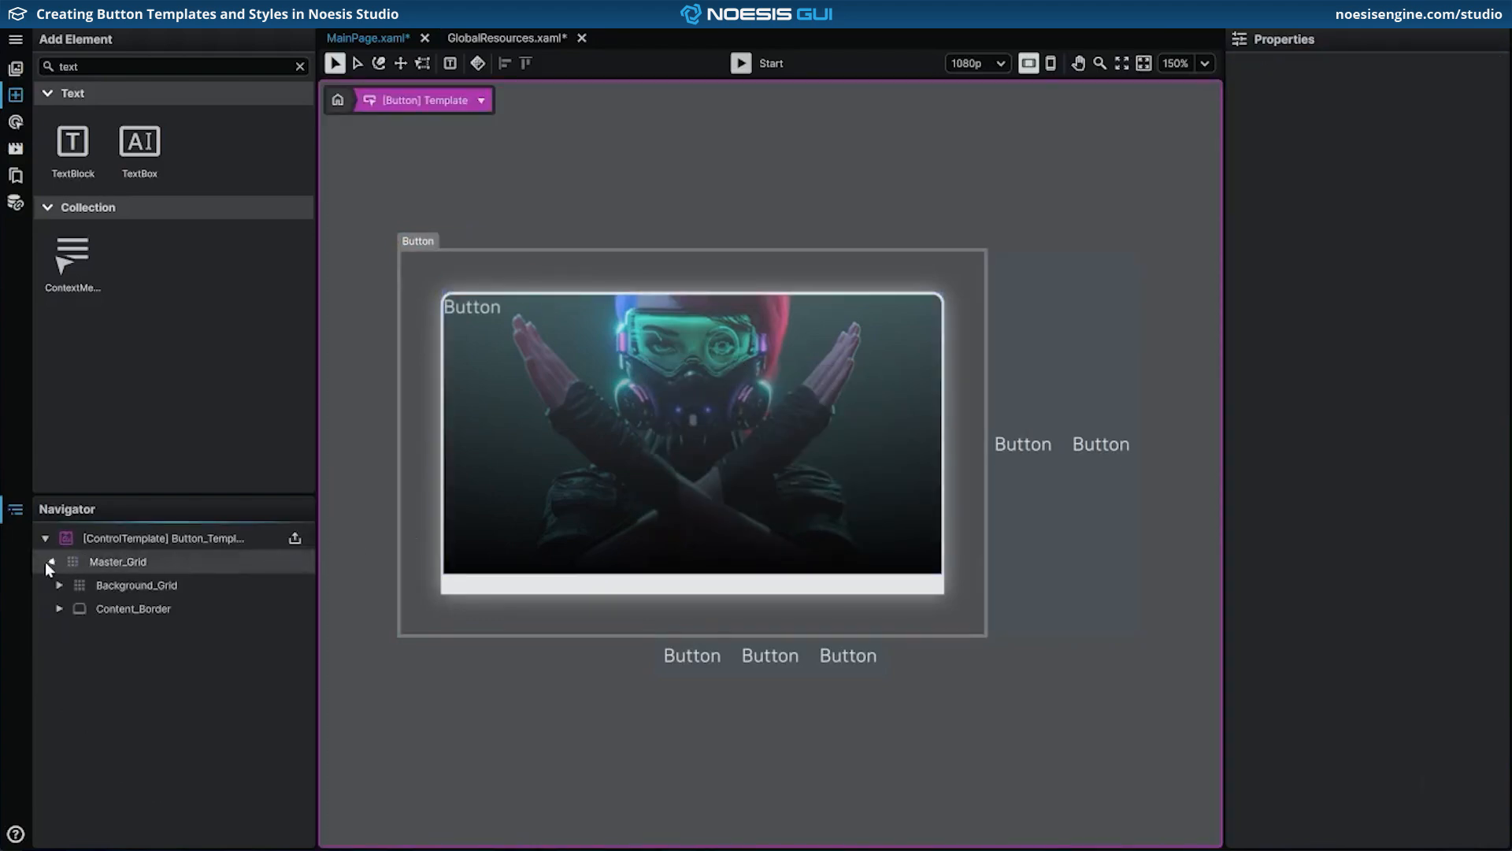
left_click(59, 608)
left_click(66, 632)
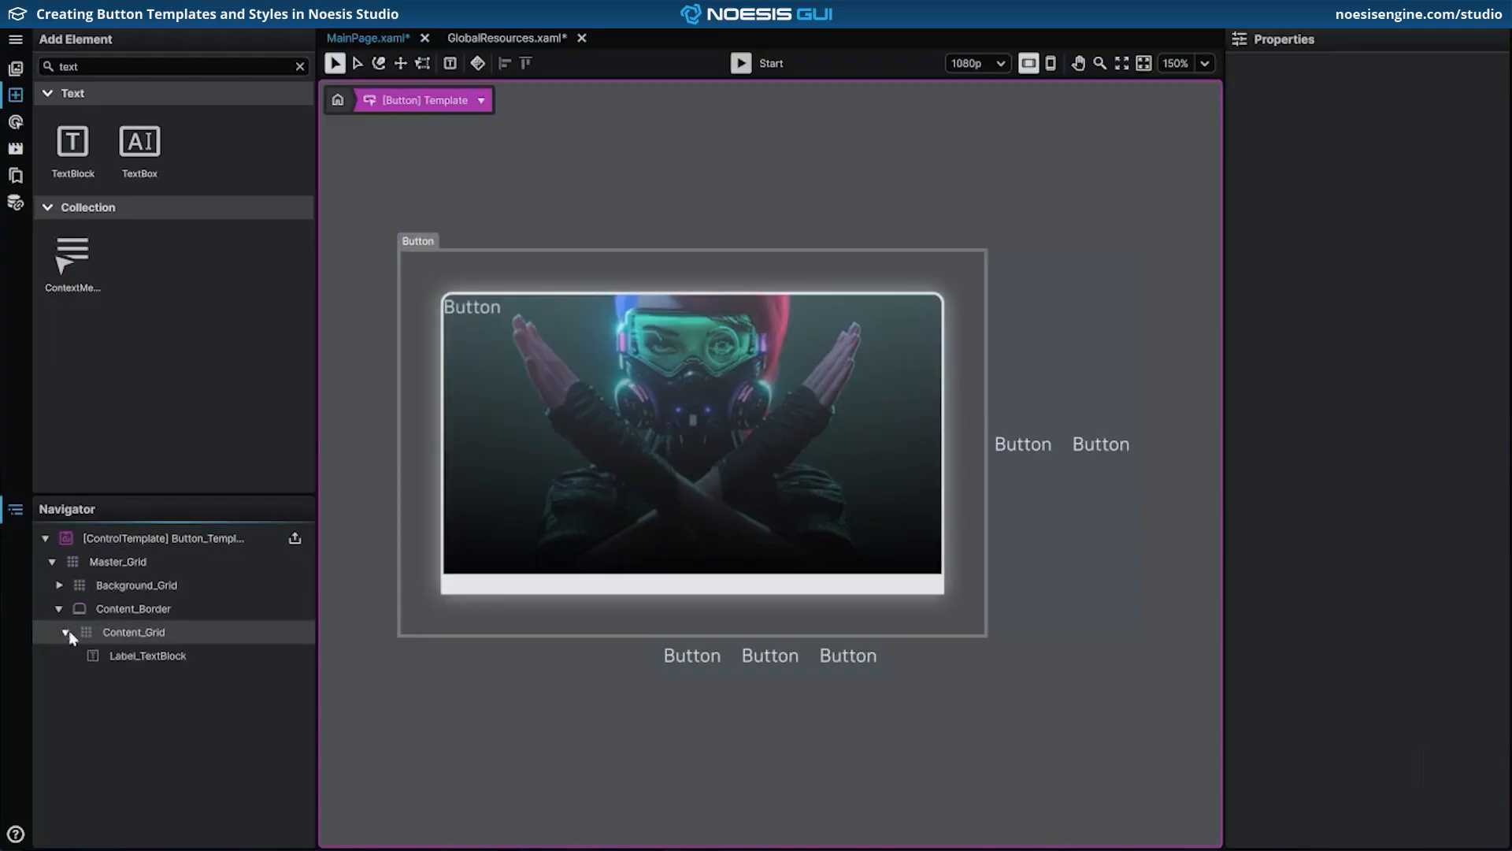
left_click(160, 658)
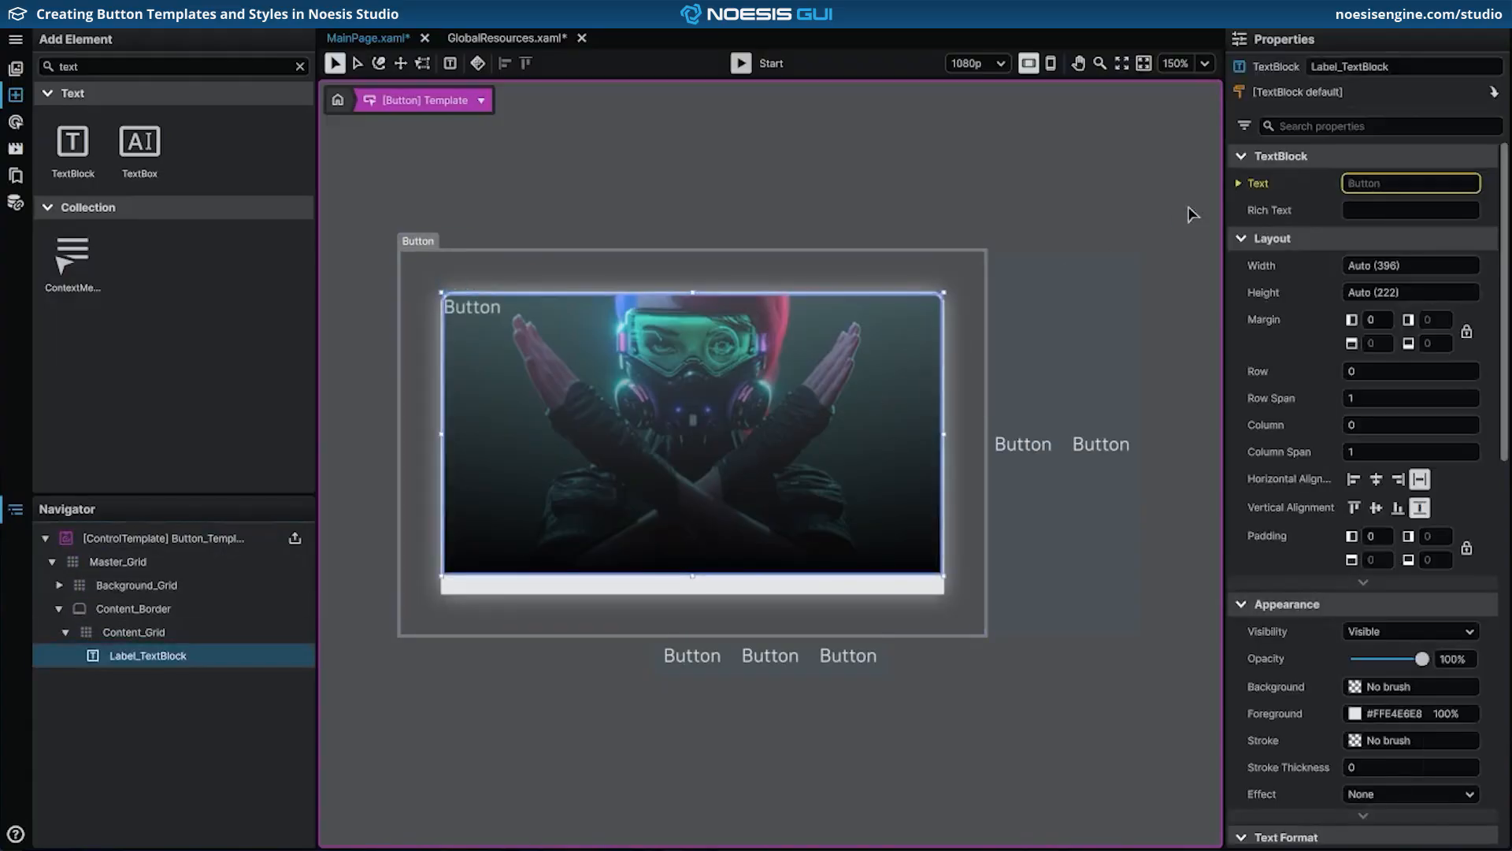
left_click(1245, 182)
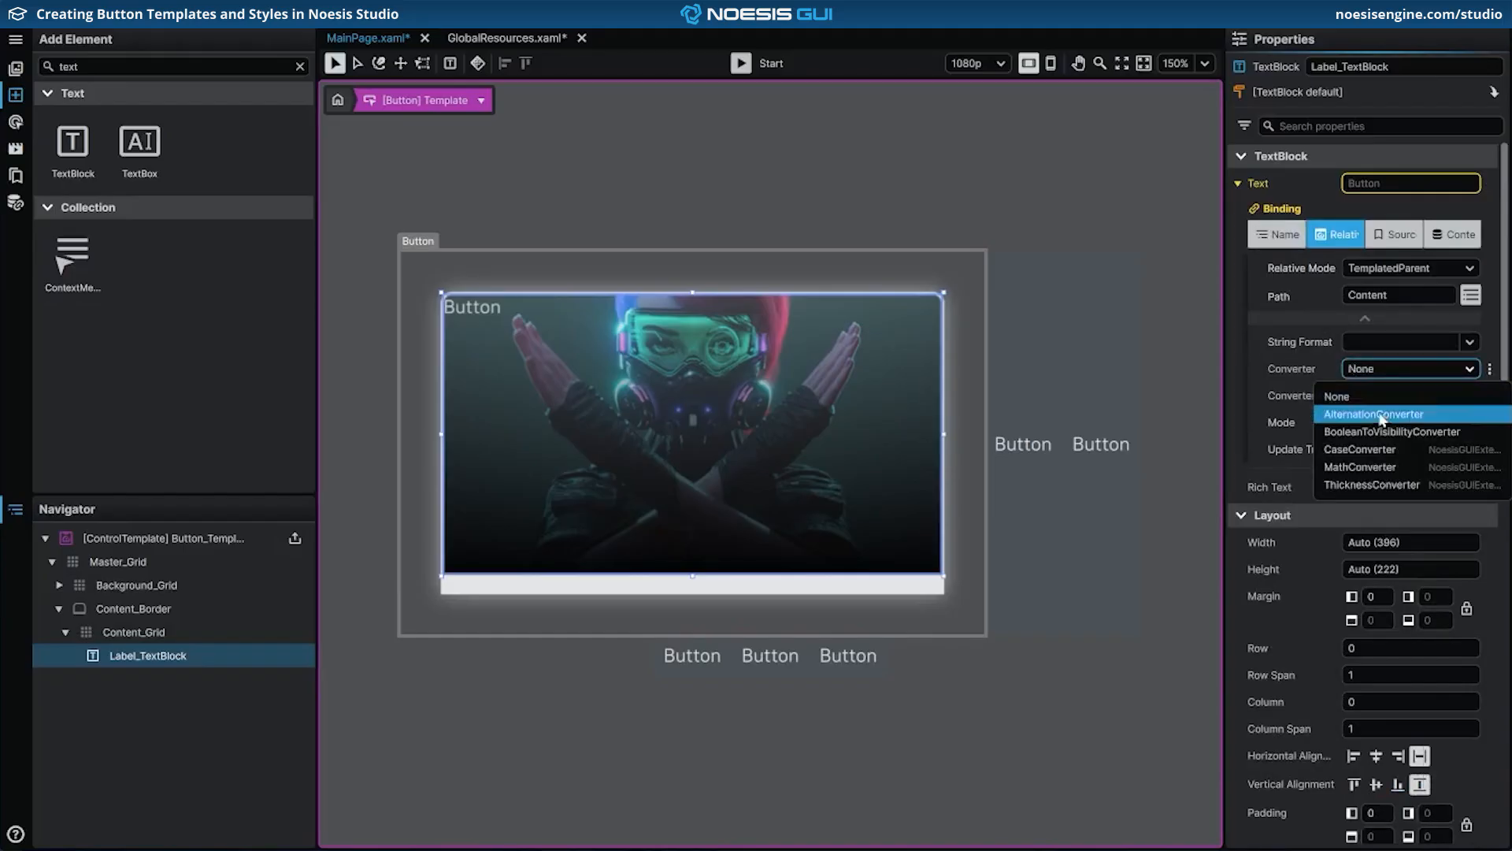
left_click(1388, 449)
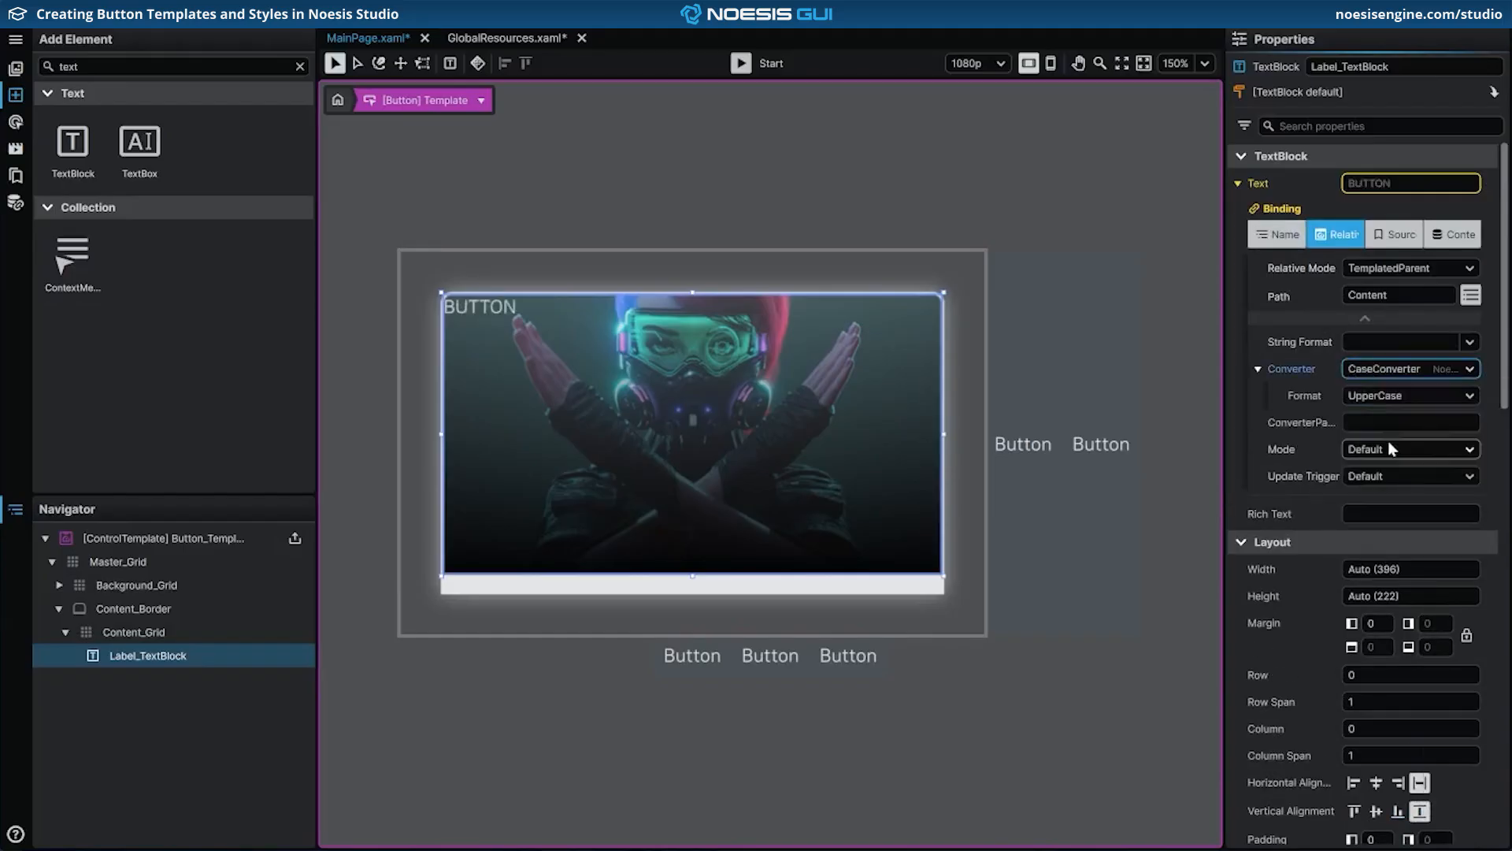
left_click(1385, 397)
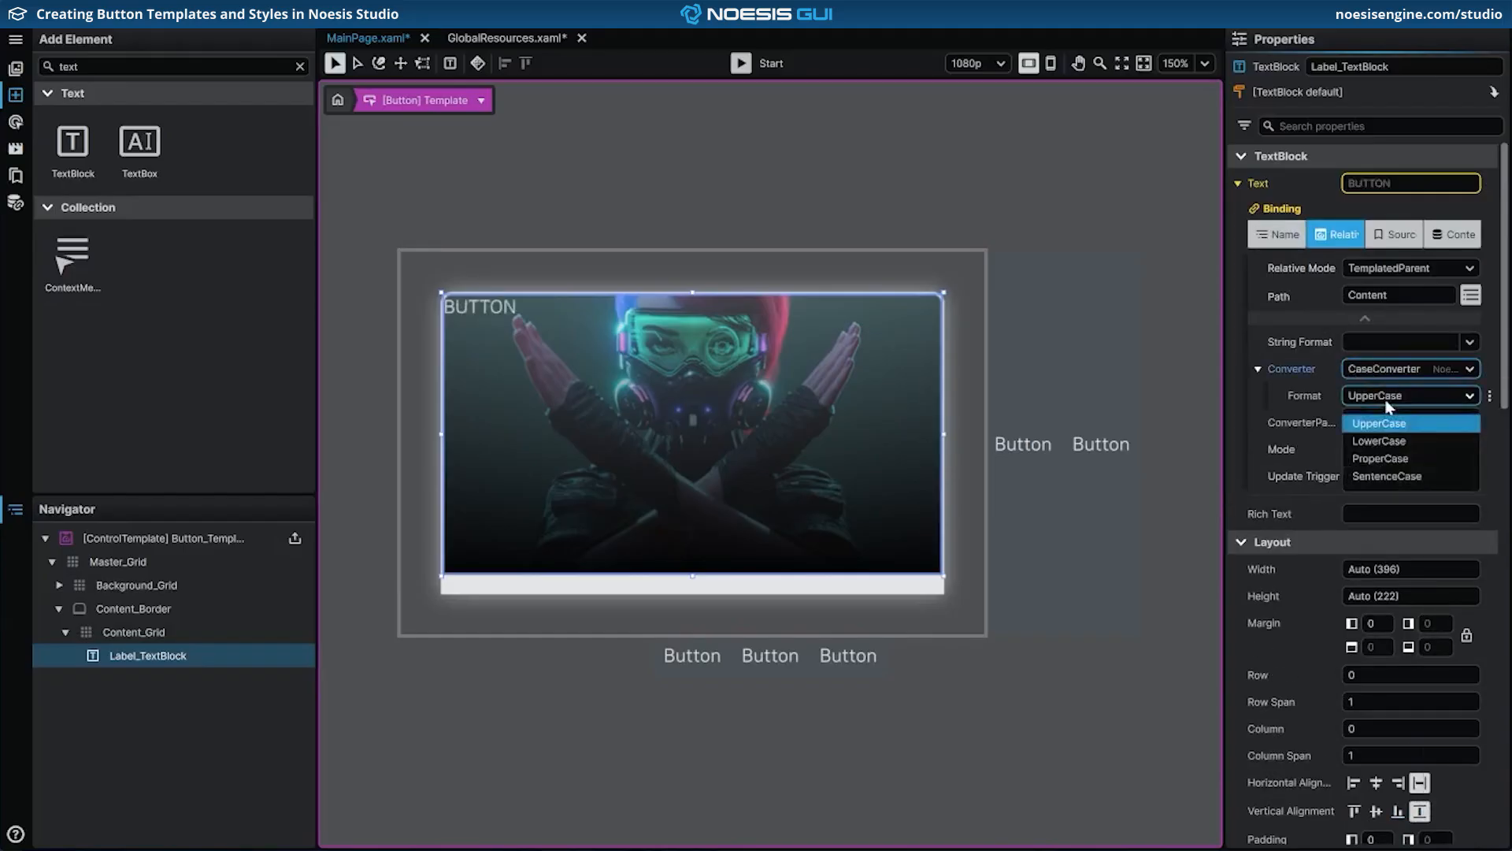
left_click(1398, 441)
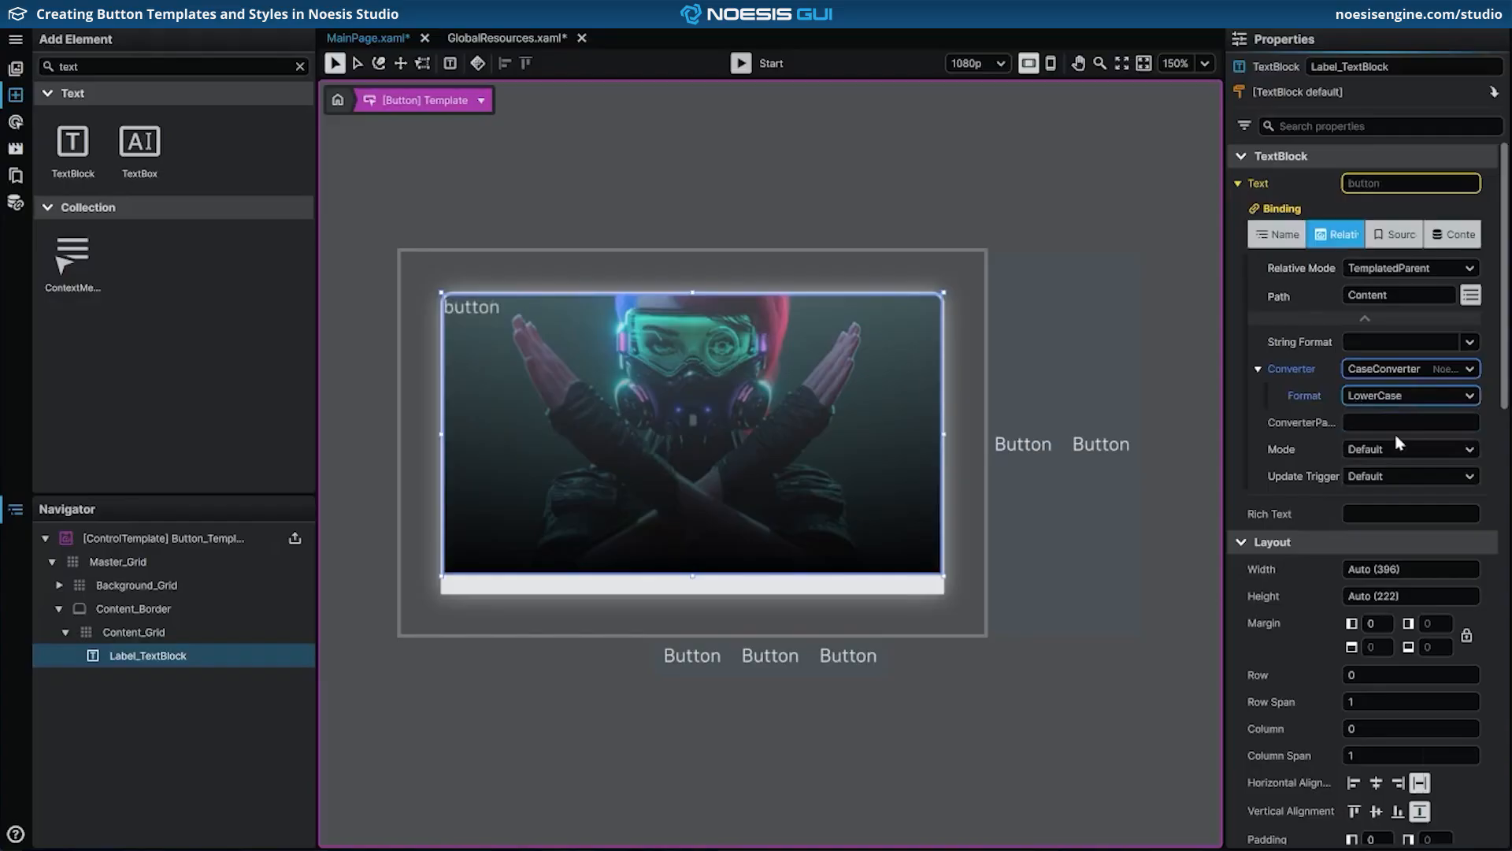
Step: Bind Label_TextBlock's horizontal alignment to the templated parent's HorizontalContentAlignment
left_click(1238, 183)
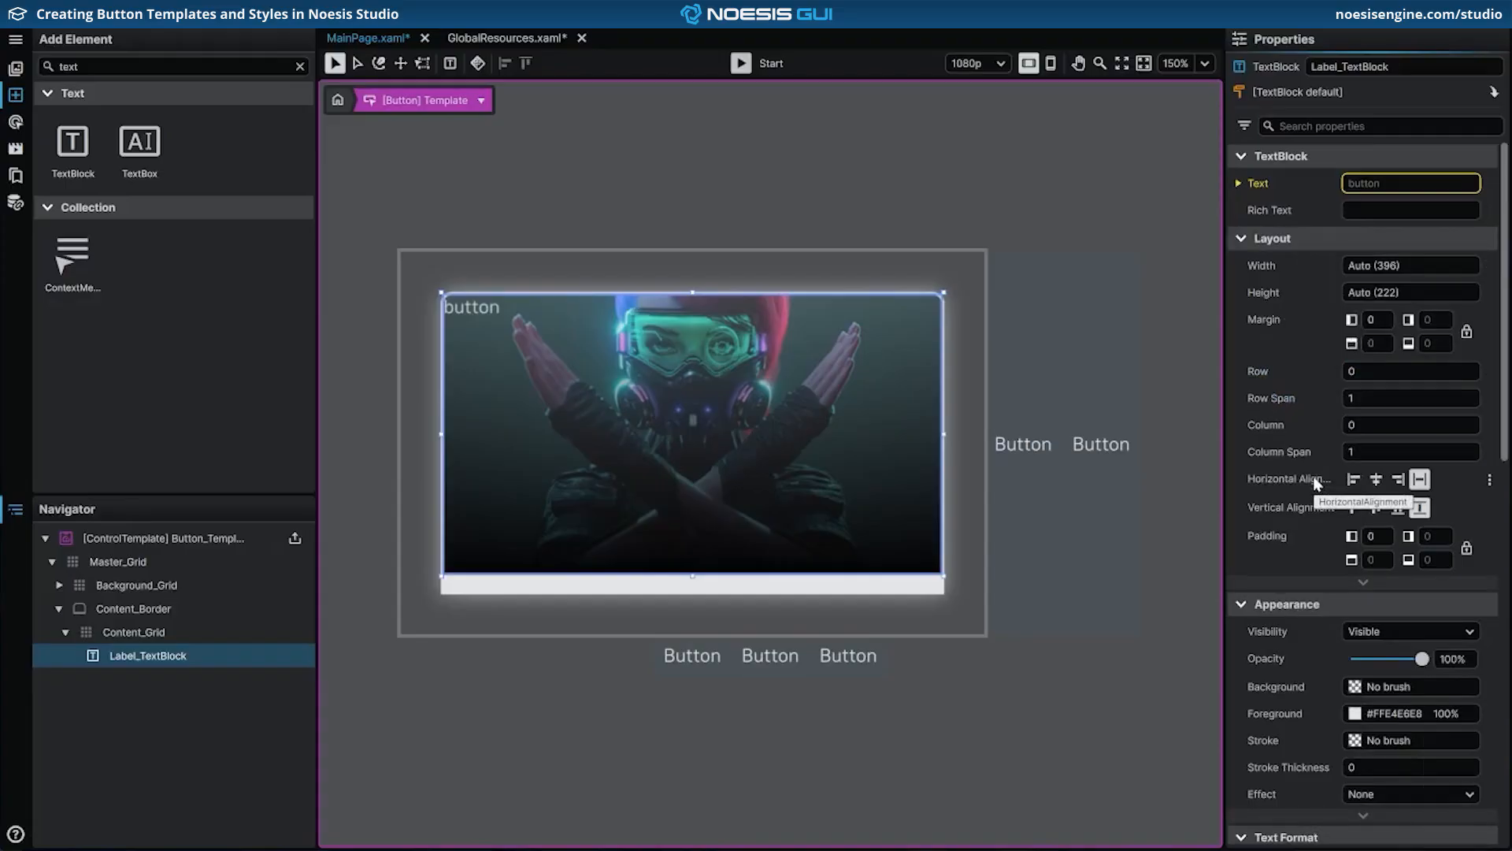
left_click(1489, 479)
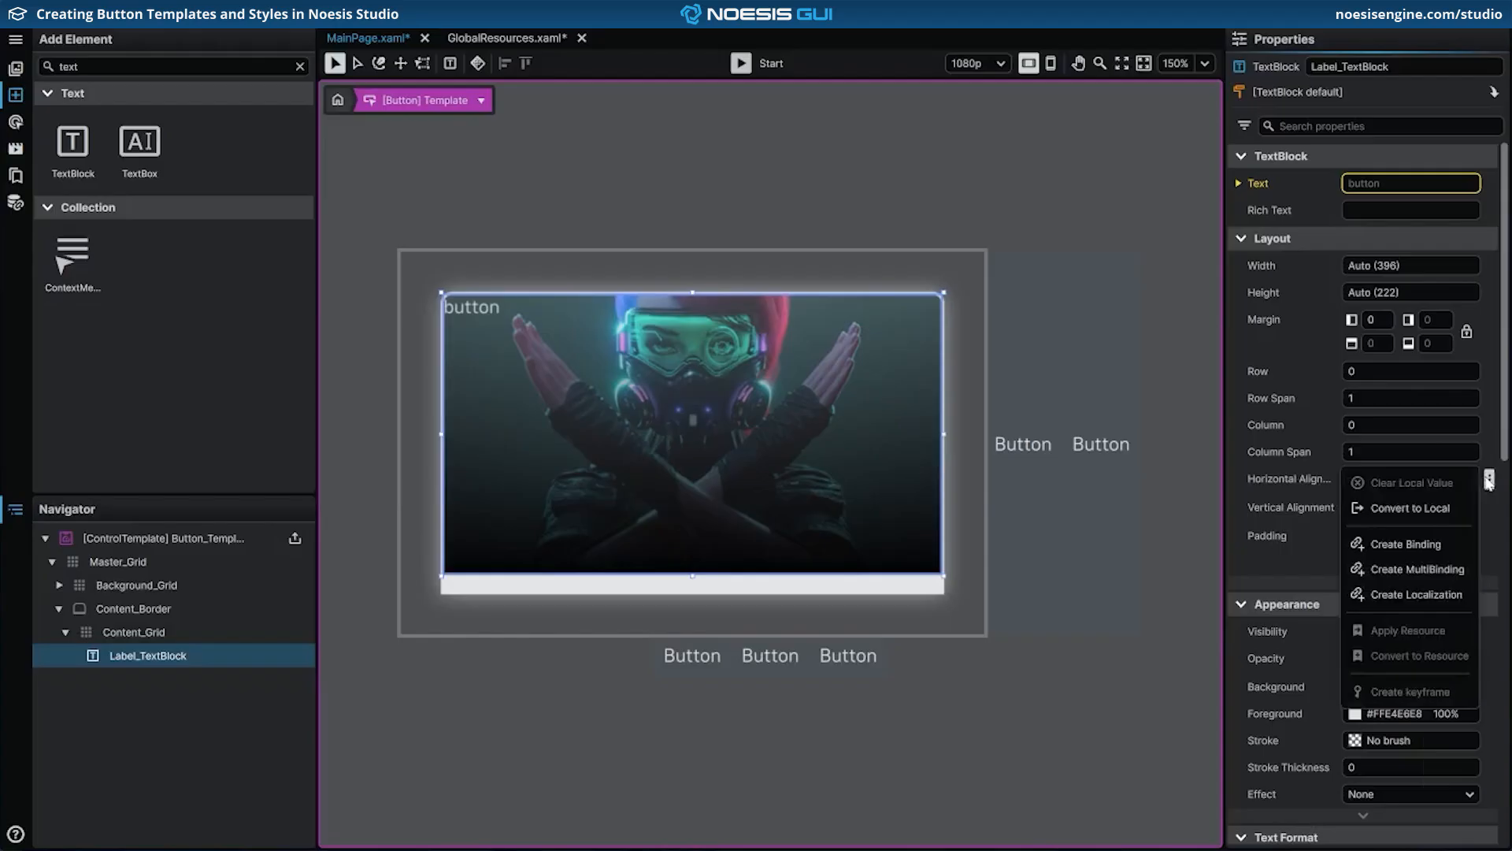
left_click(1456, 542)
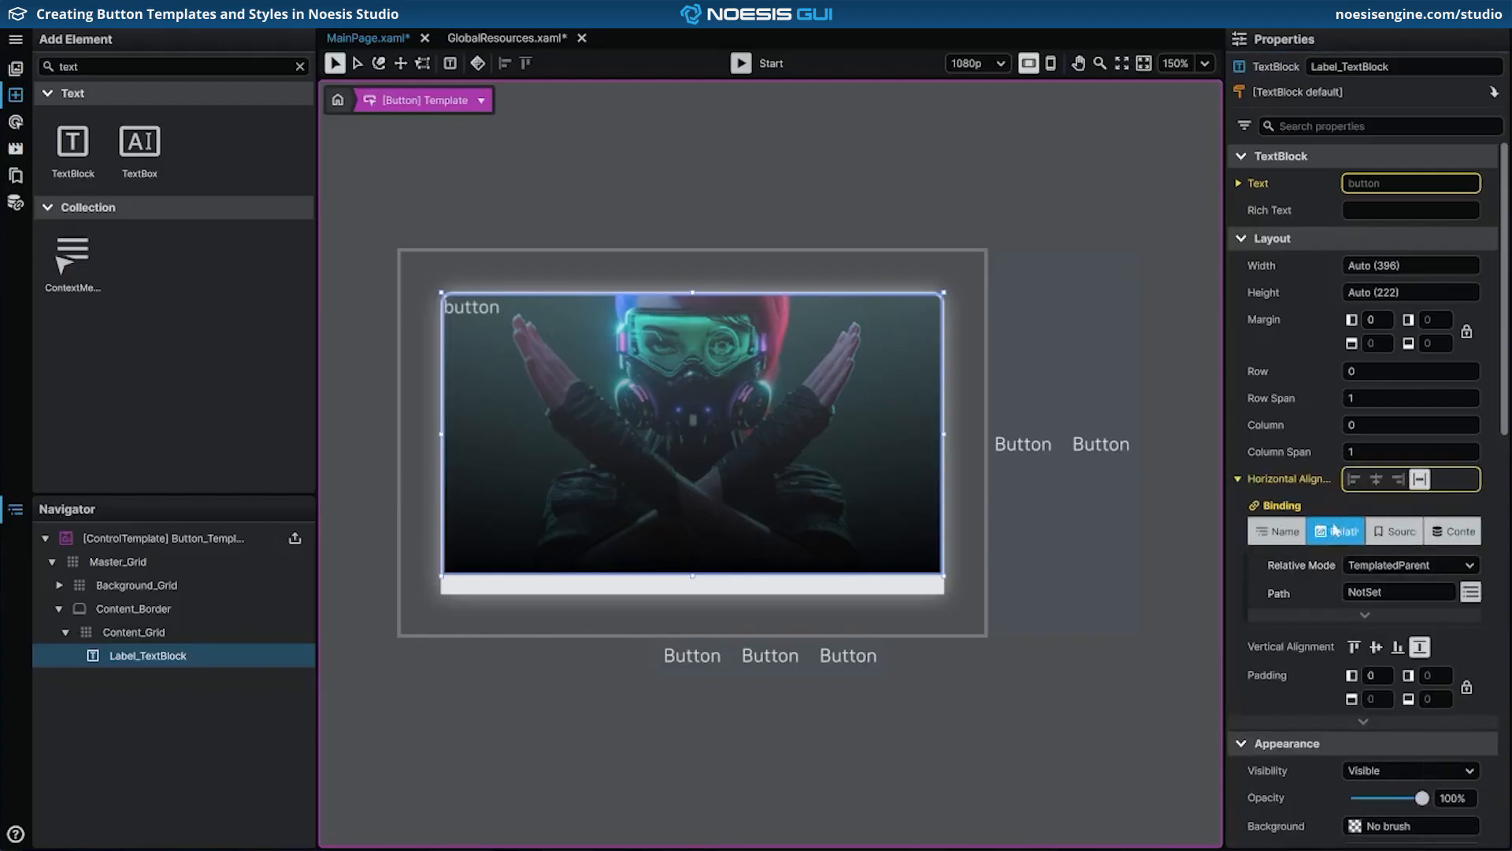
left_click(1467, 591)
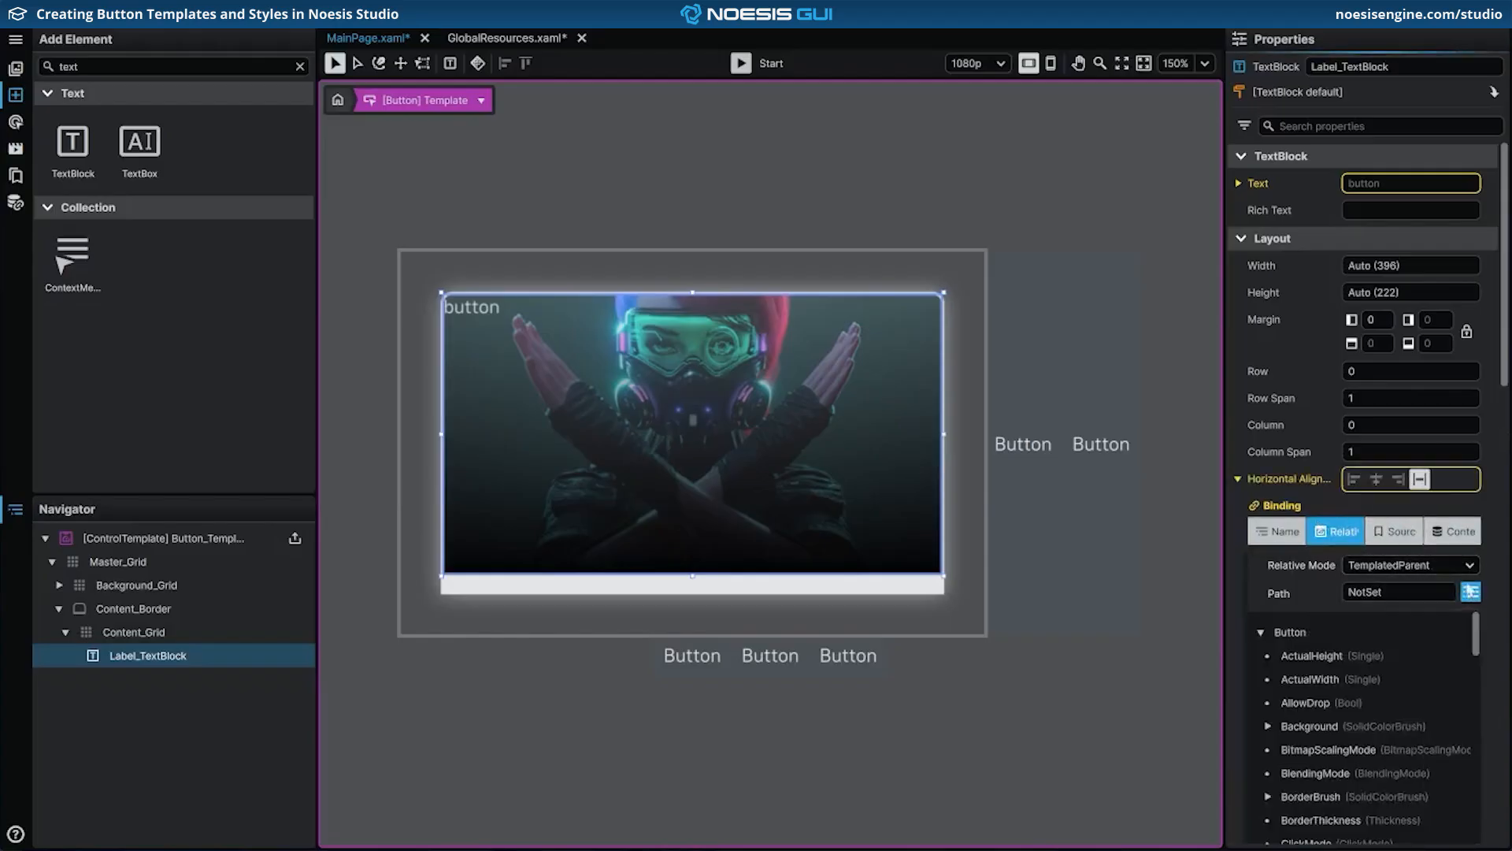
scroll(1461, 406, "down", 2)
scroll(1461, 405, "down", 1)
scroll(1402, 572, "down", 4)
scroll(1402, 572, "down", 6)
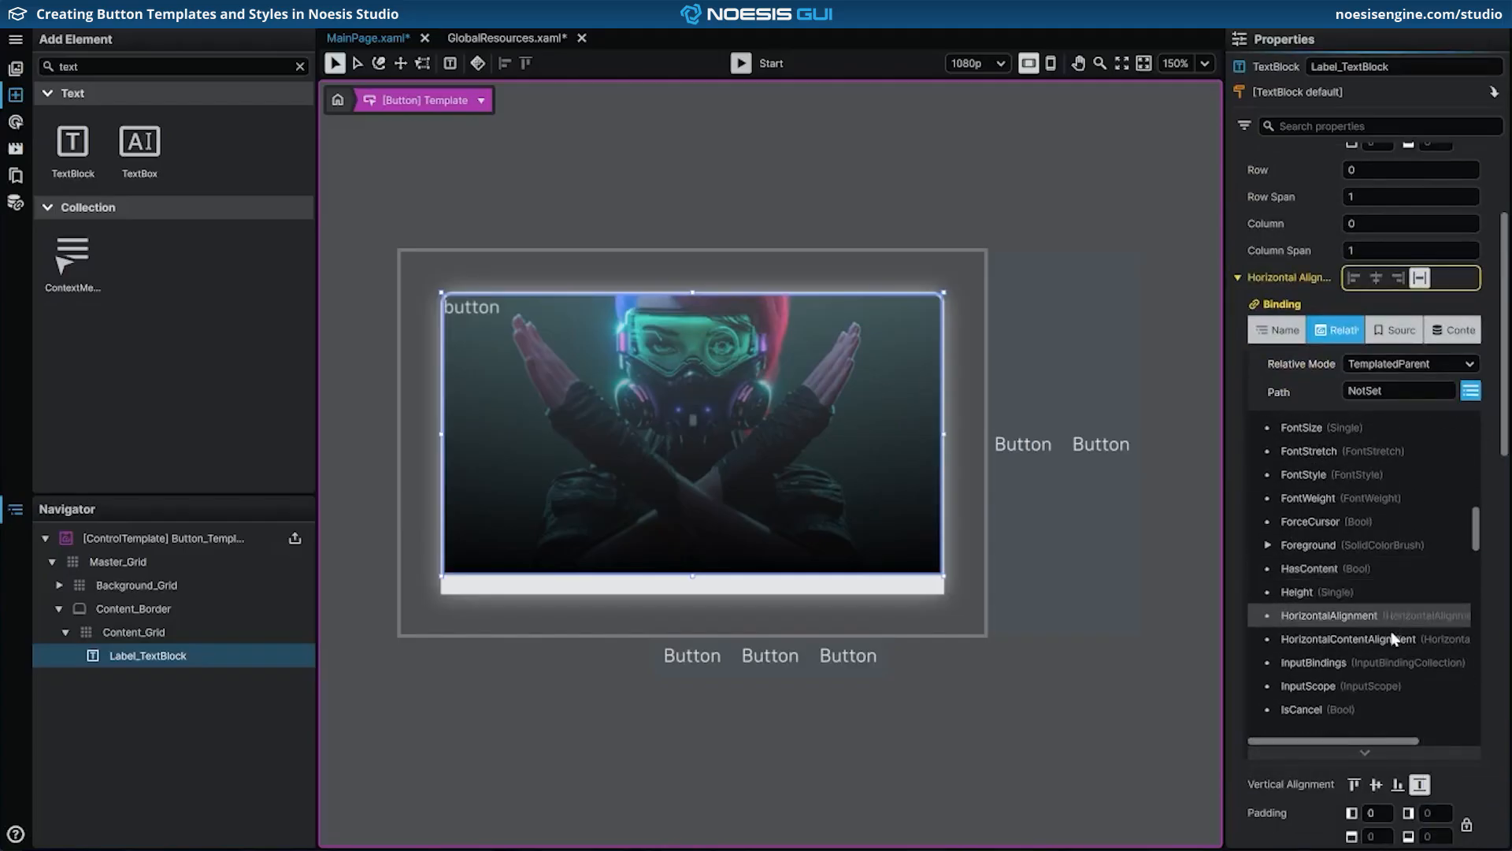
left_click(1391, 641)
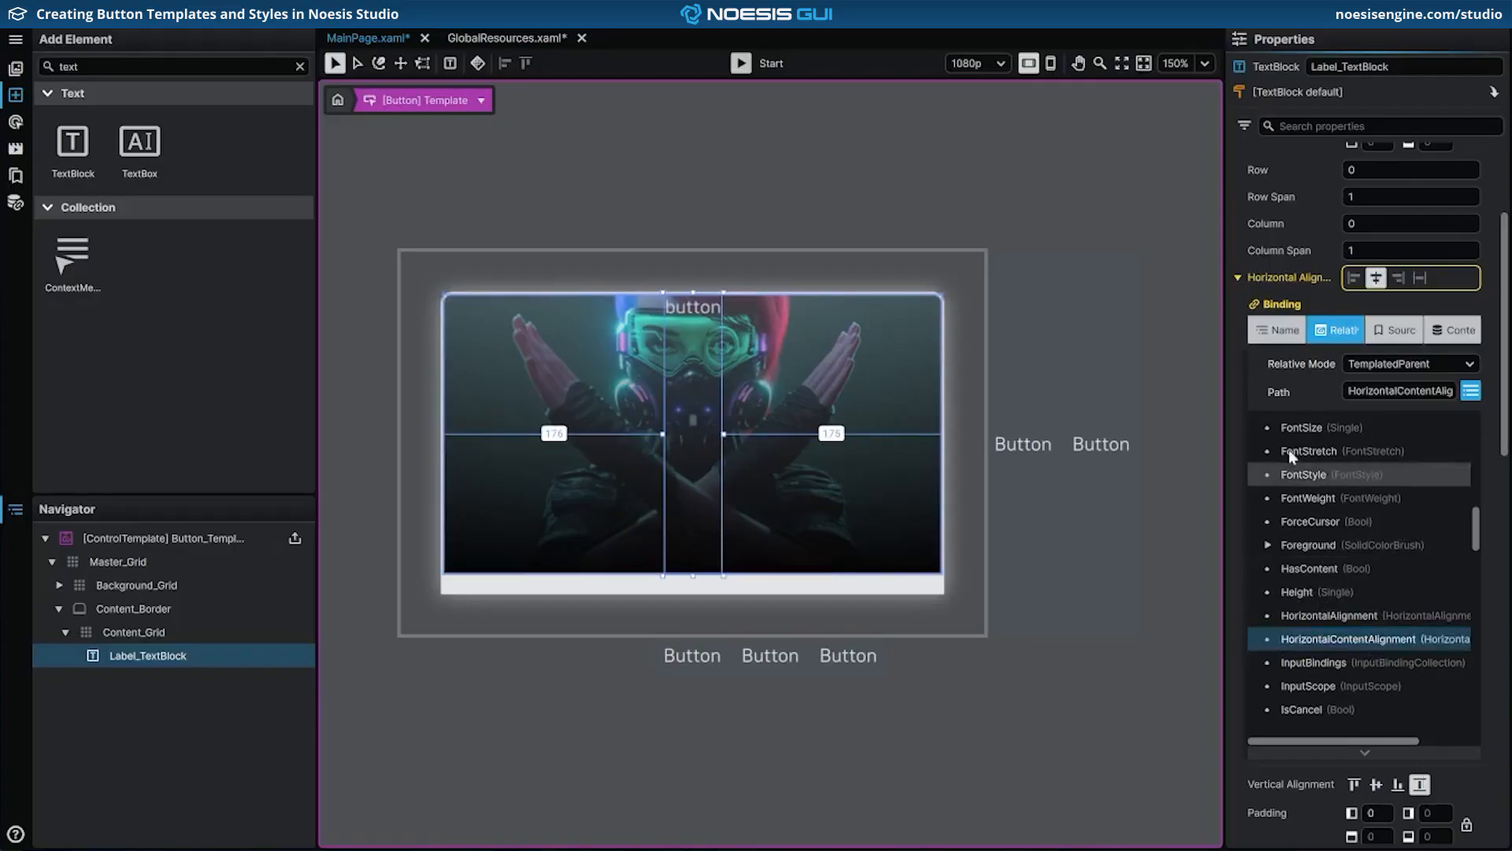
left_click(1238, 279)
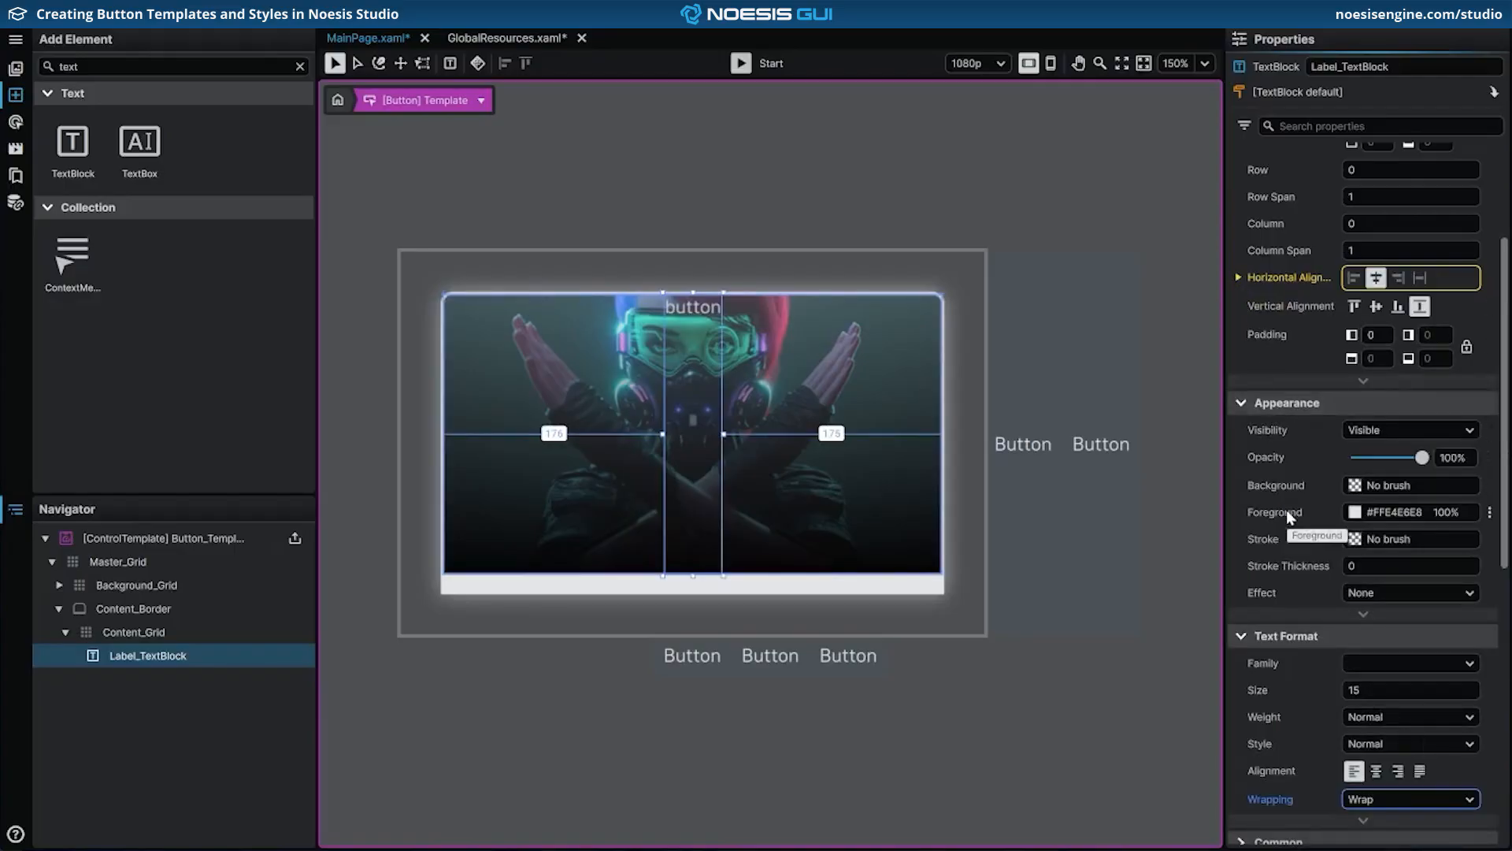
Step: Bind Label_TextBlock's foreground to the templated parent's Foreground
left_click(1488, 513)
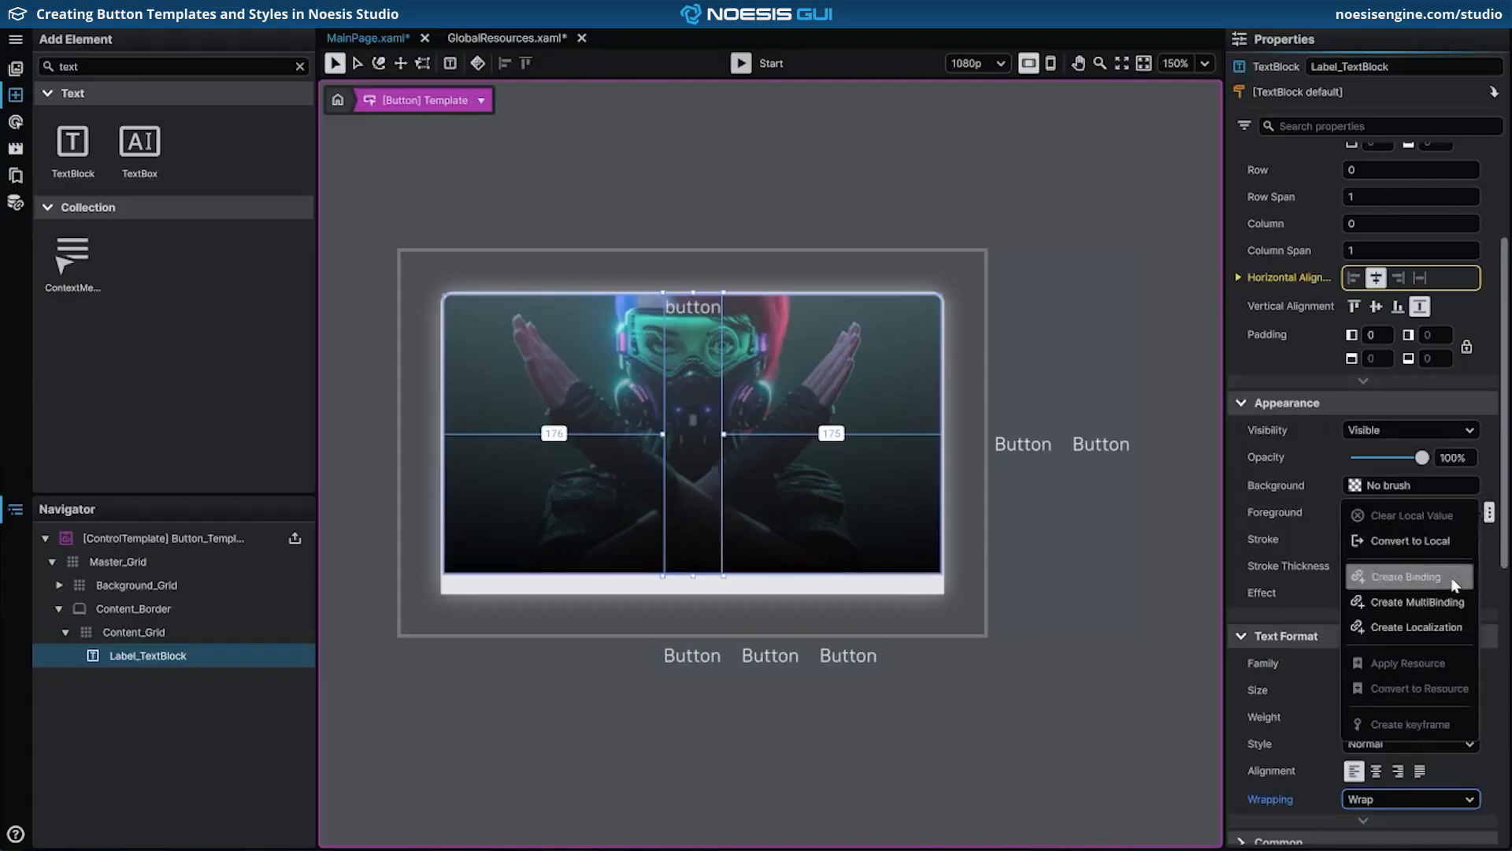
left_click(1453, 581)
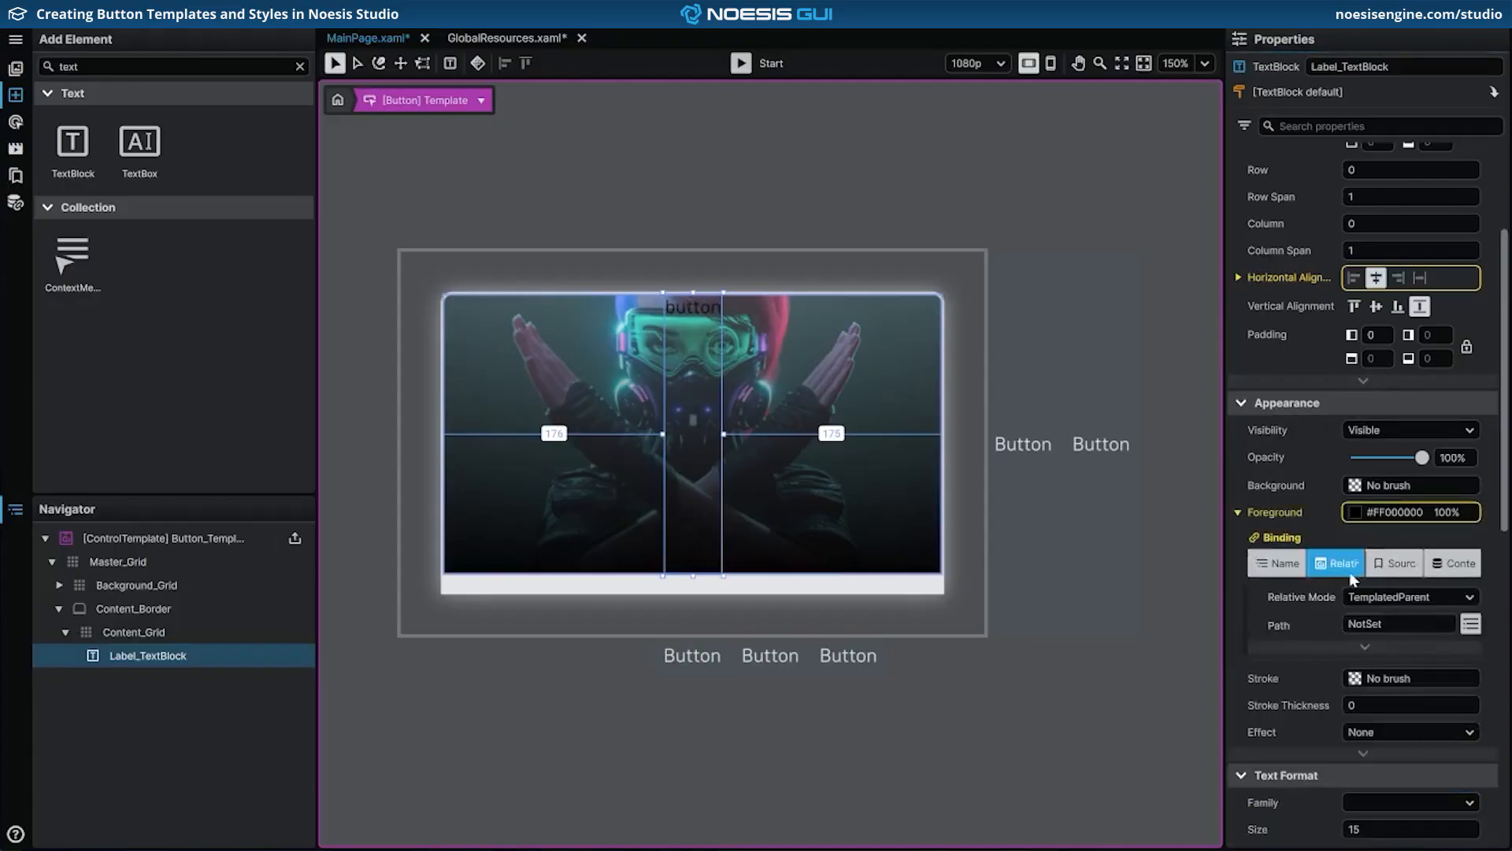
left_click(1470, 624)
scroll(1387, 677, "down", 5)
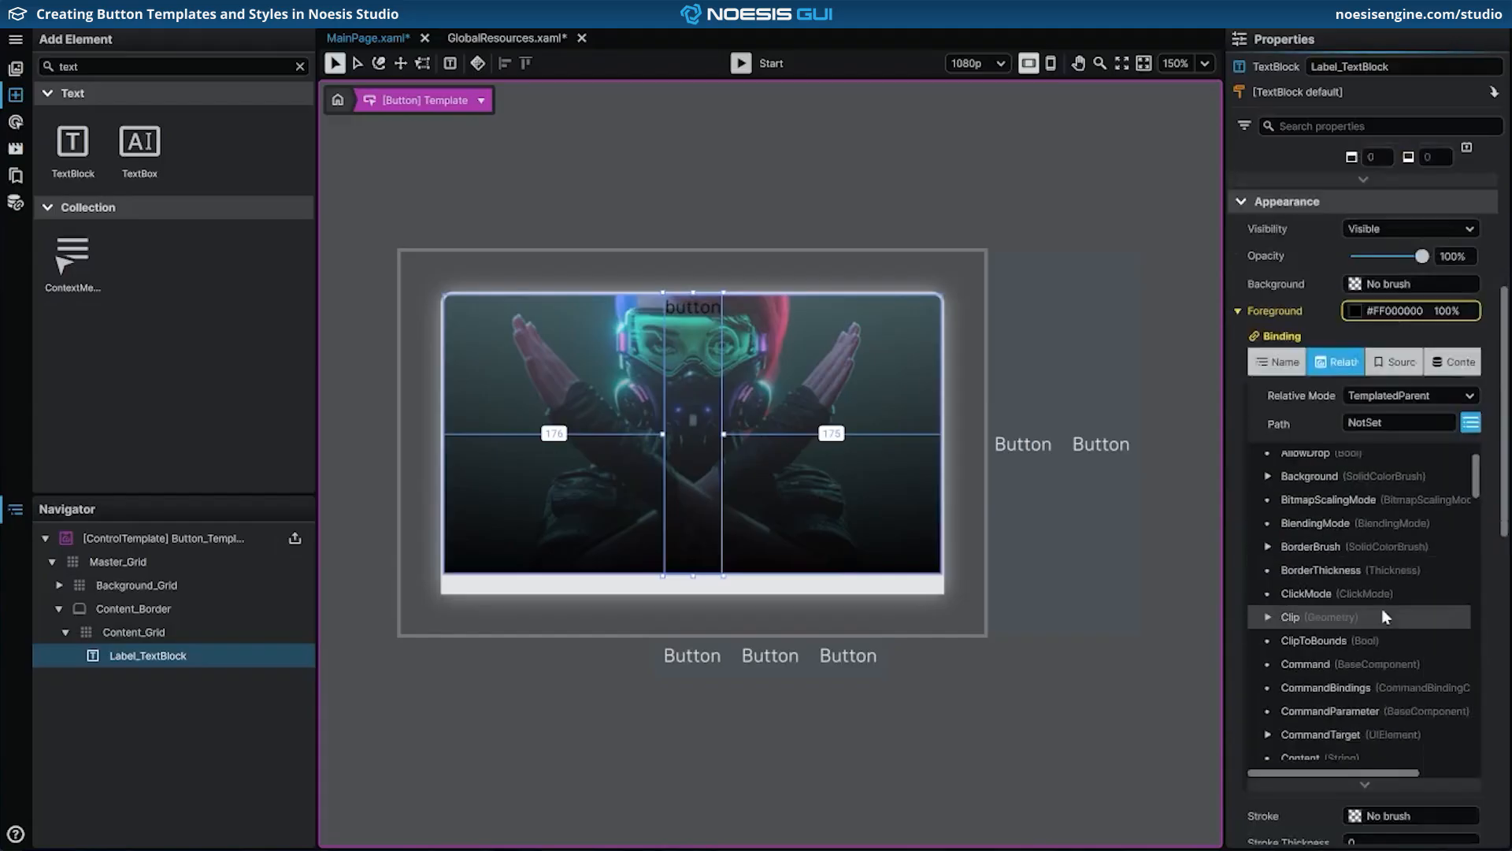
left_click(1386, 699)
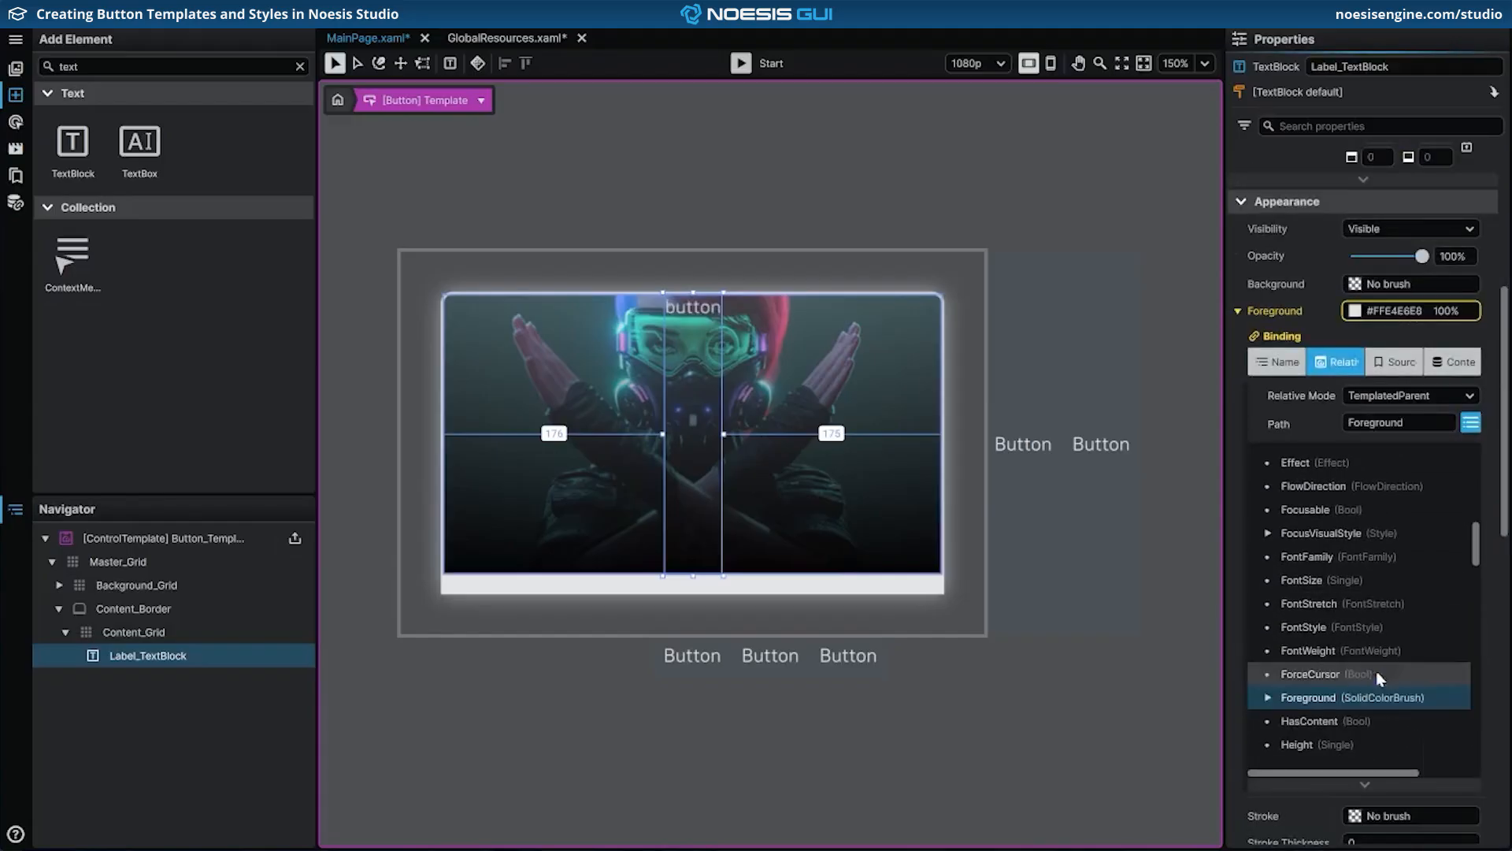
left_click(1238, 311)
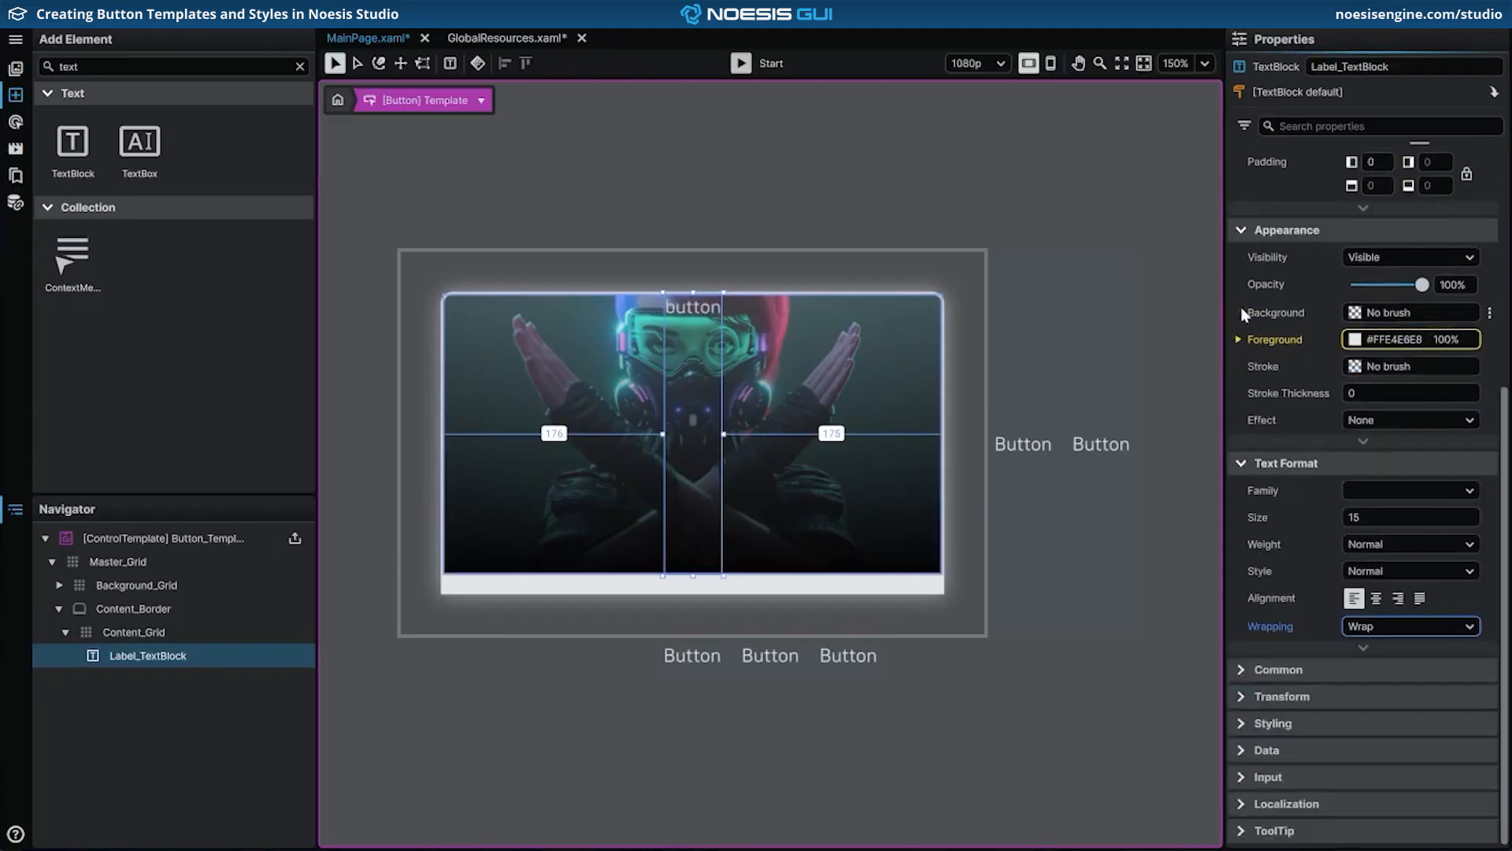
Step: Add a DropShadowEffect to Label_TextBlock and bind its color to the templated parent's Foreground.Color
left_click(1379, 421)
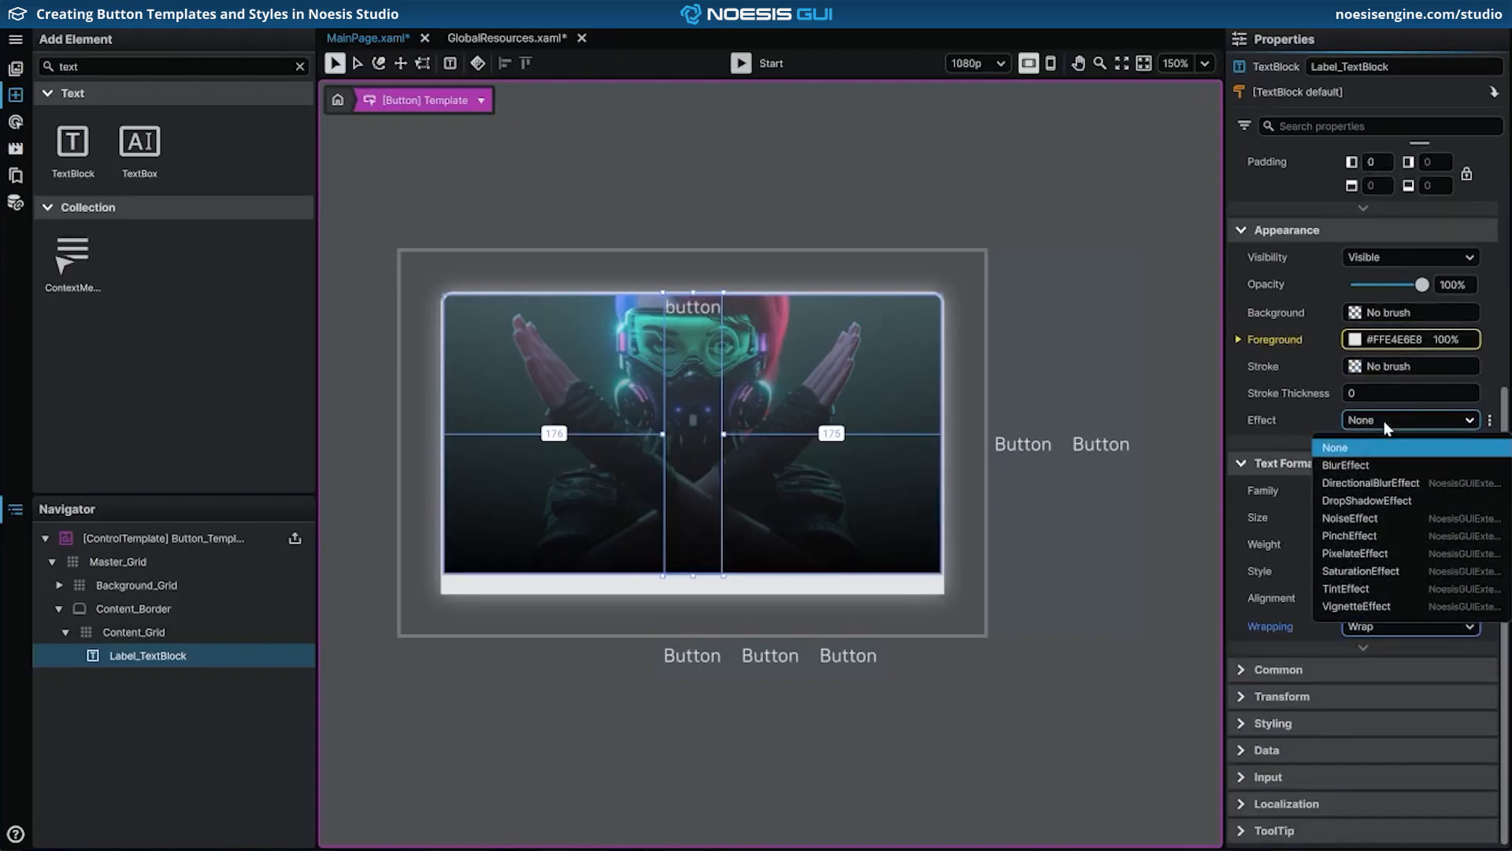
left_click(1420, 508)
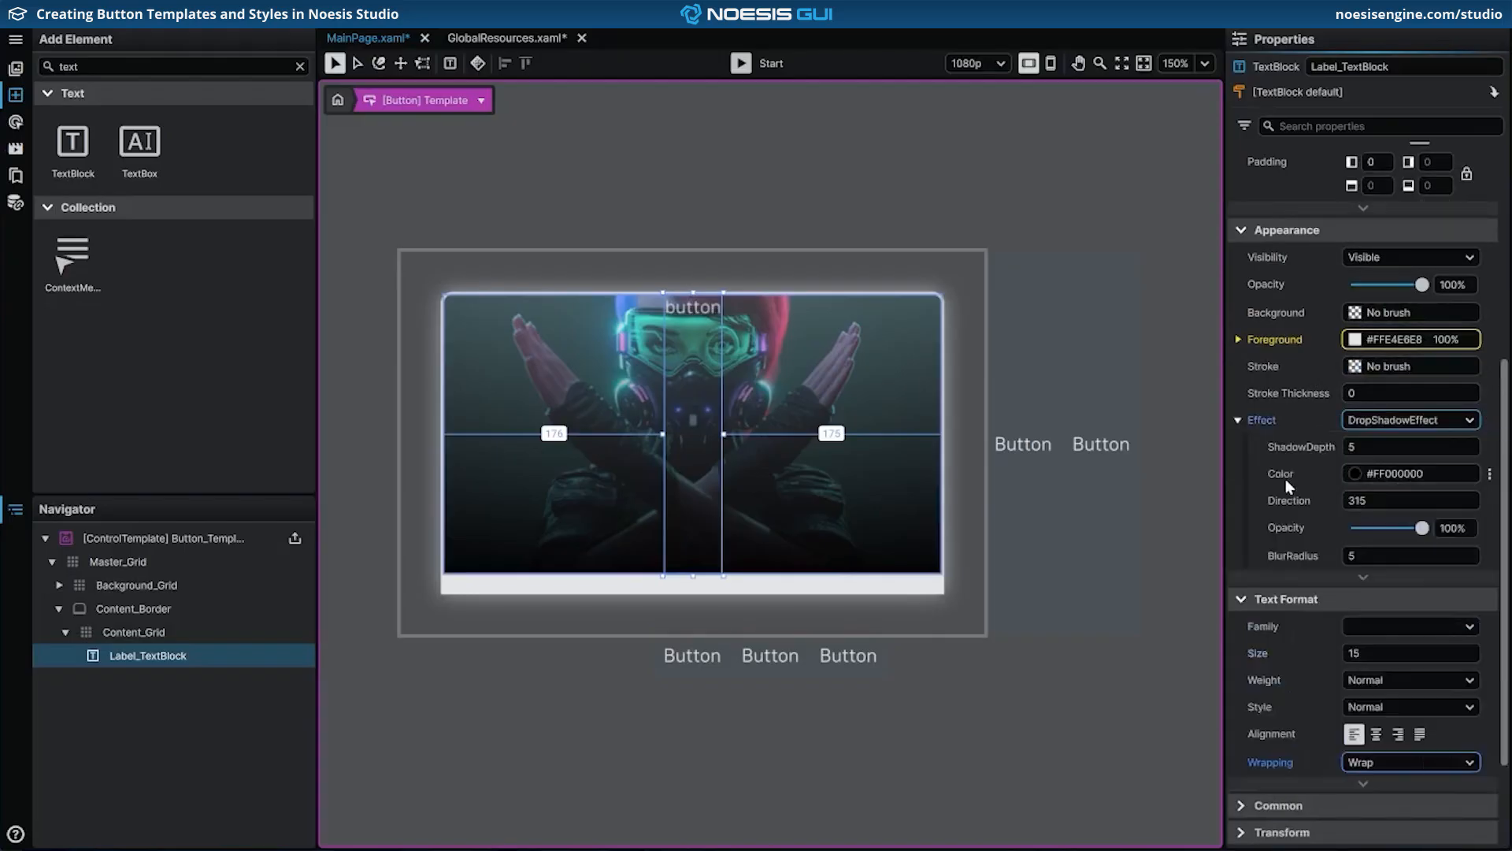
left_click(1490, 473)
left_click(1457, 538)
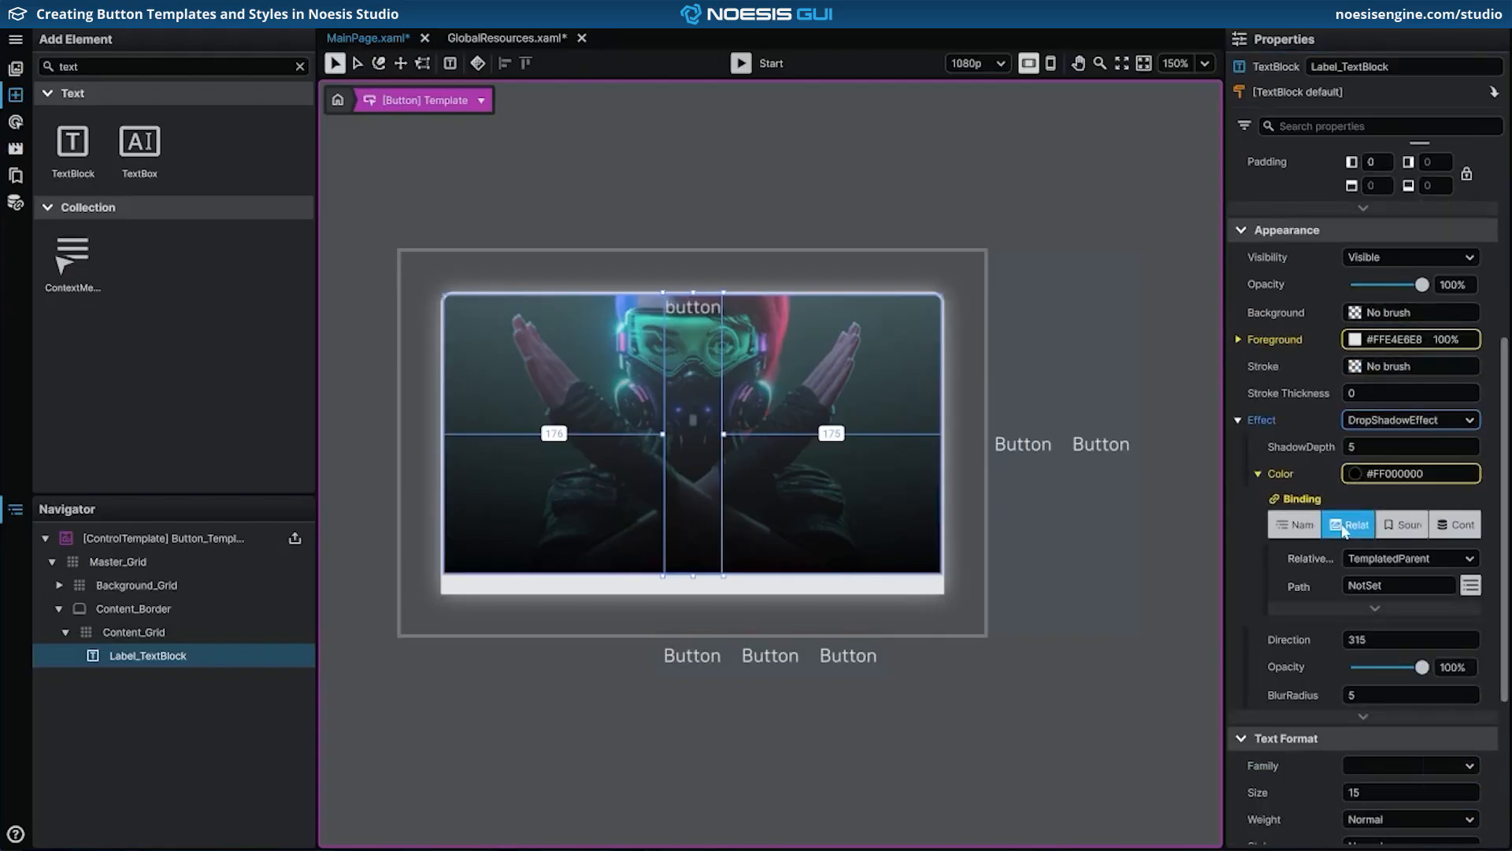
left_click(1470, 586)
scroll(1418, 630, "down", 5)
scroll(1408, 666, "down", 3)
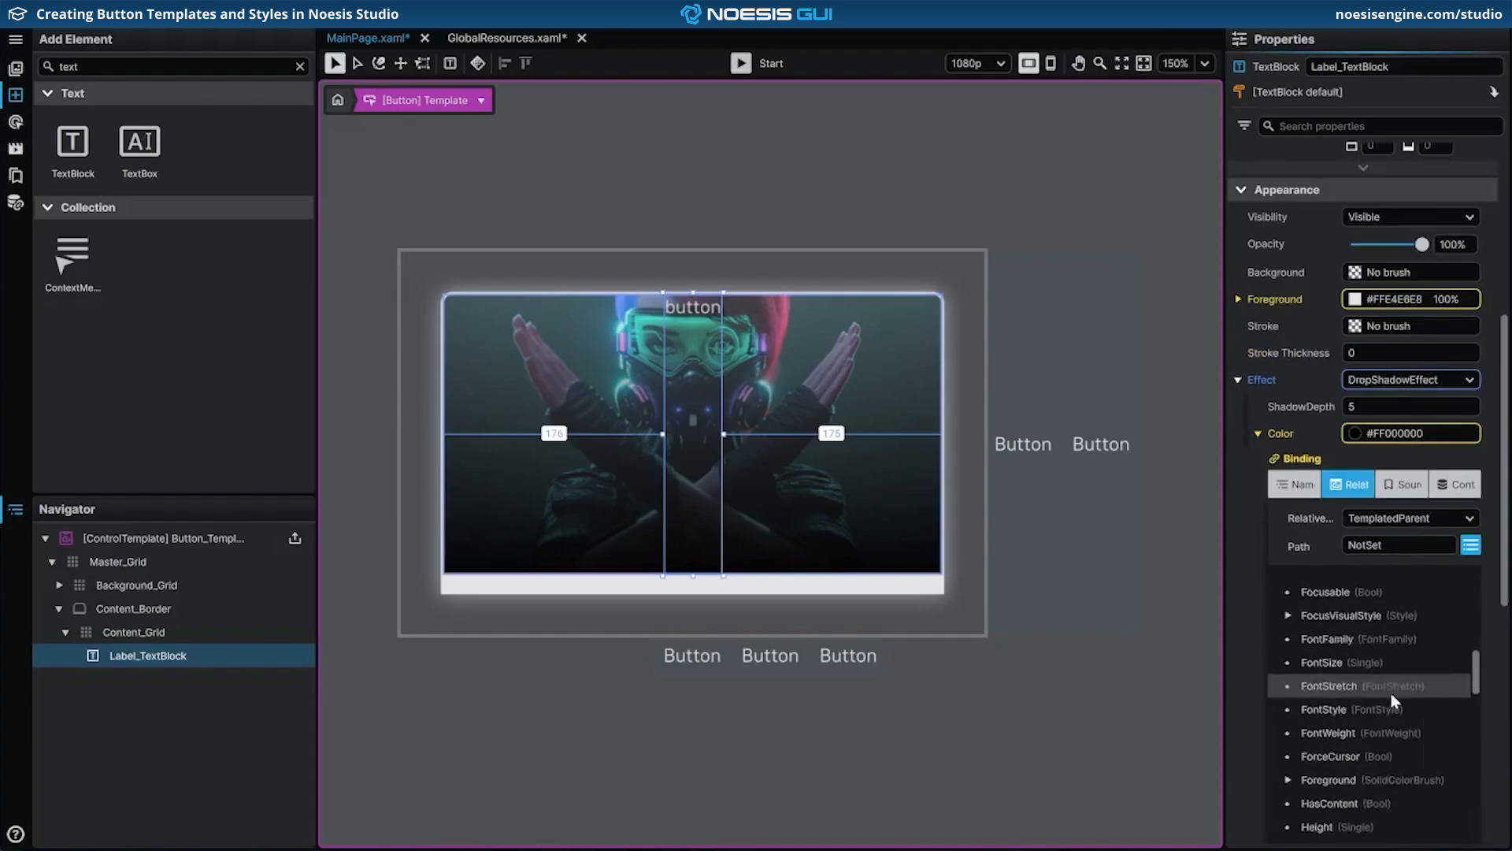
left_click(1288, 659)
left_click(1365, 683)
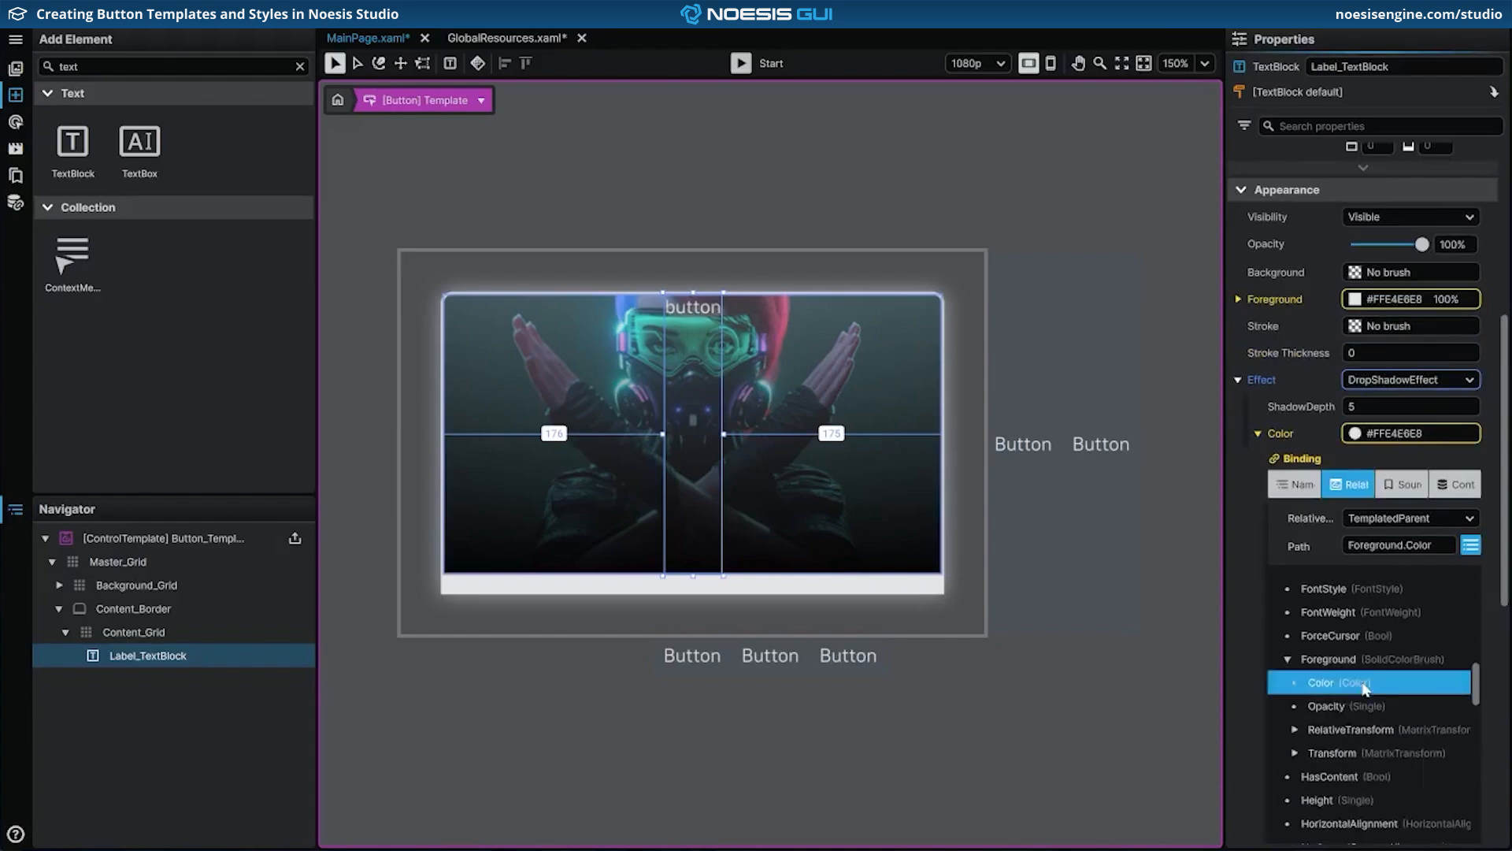
left_click(1258, 433)
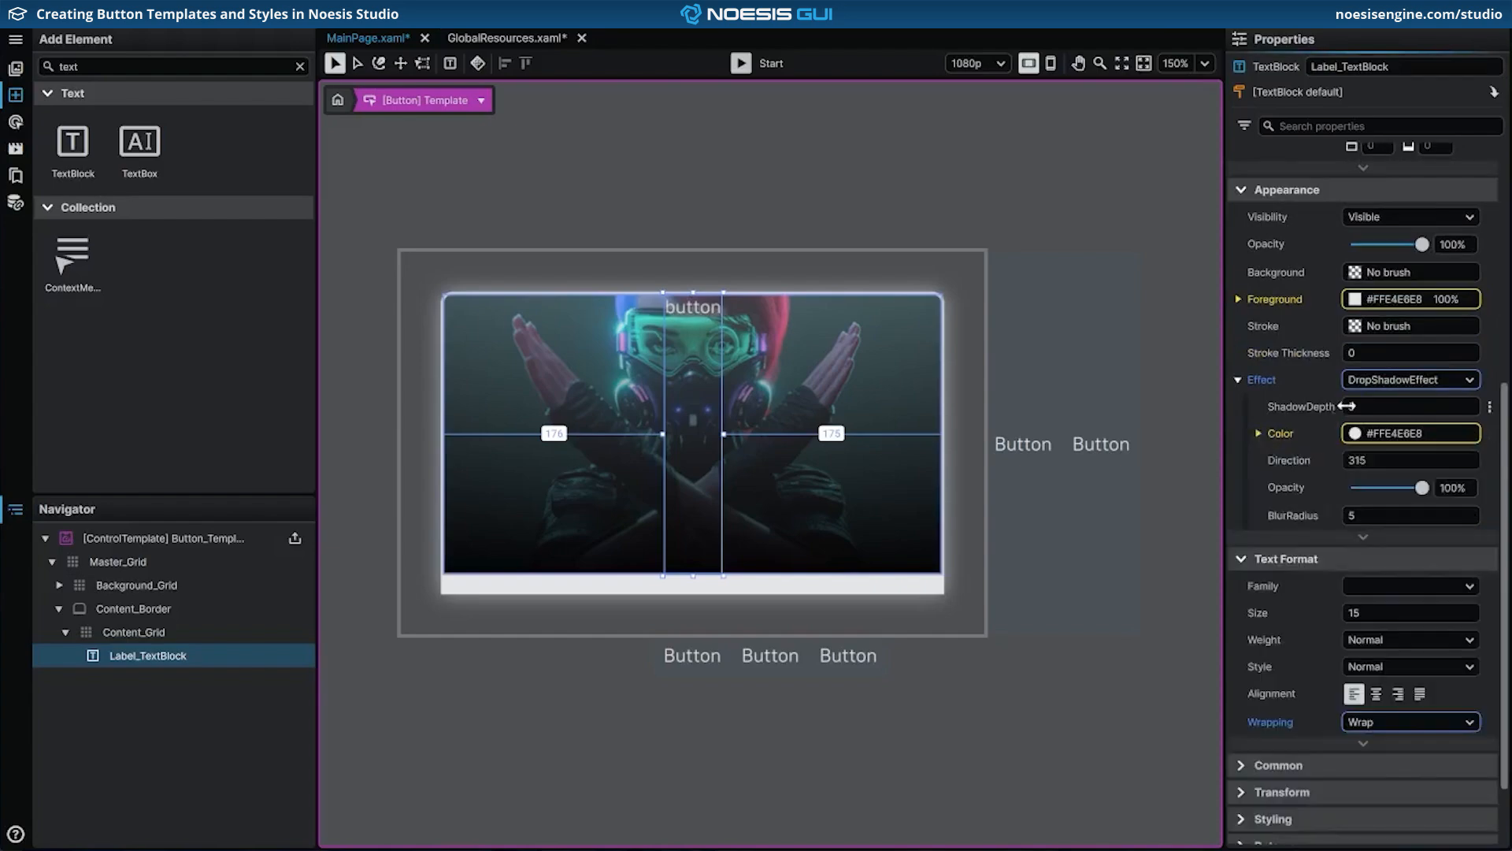
Step: Set the label's drop shadow to ShadowDepth 0, Direction 0 and BlurRadius 24
left_click(1361, 403)
type("0")
key("Return")
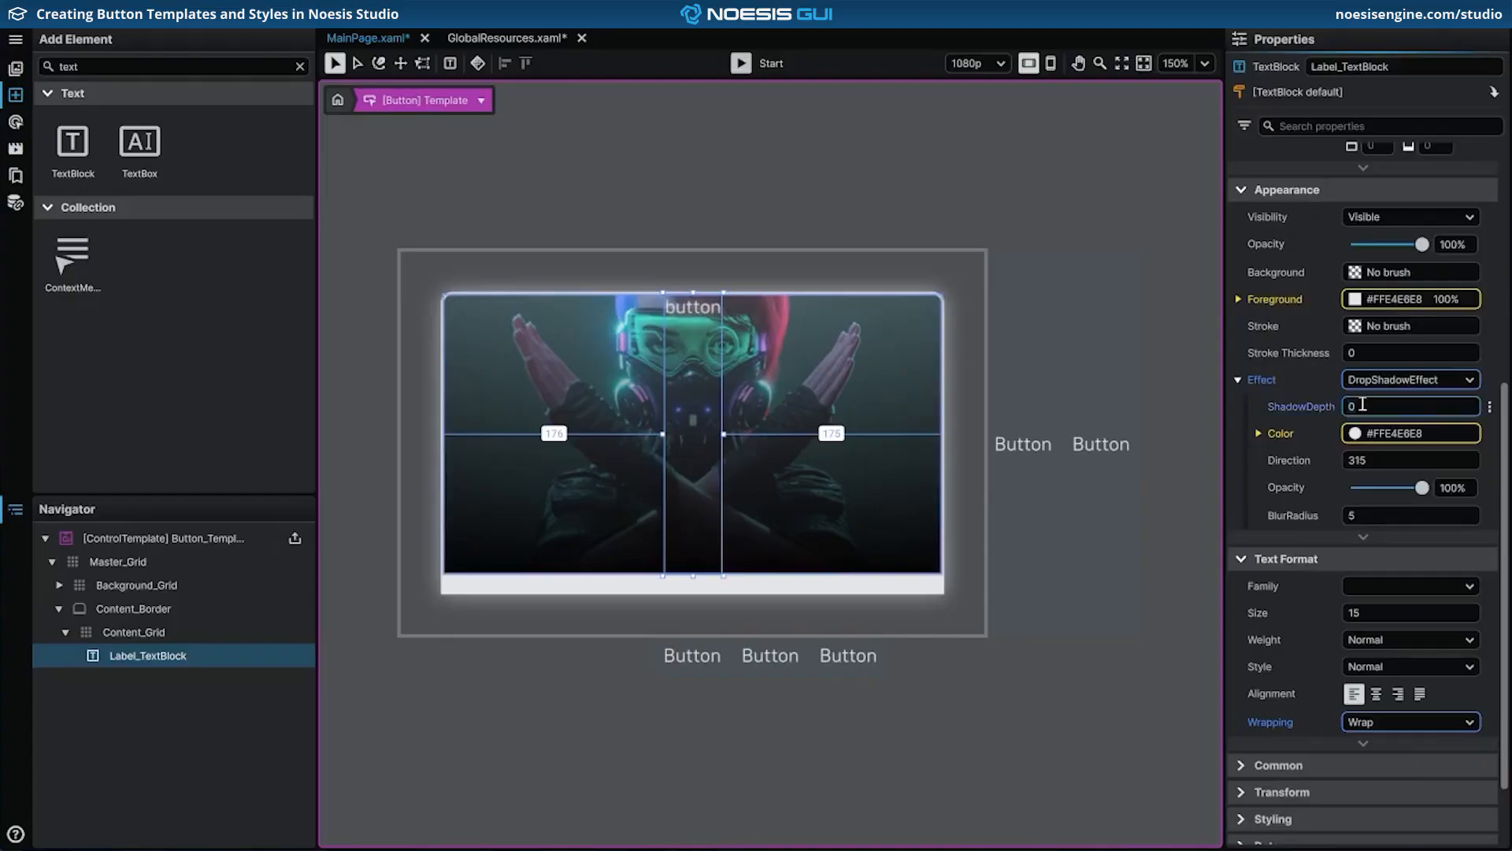
left_click(1389, 460)
type("0")
key("Return")
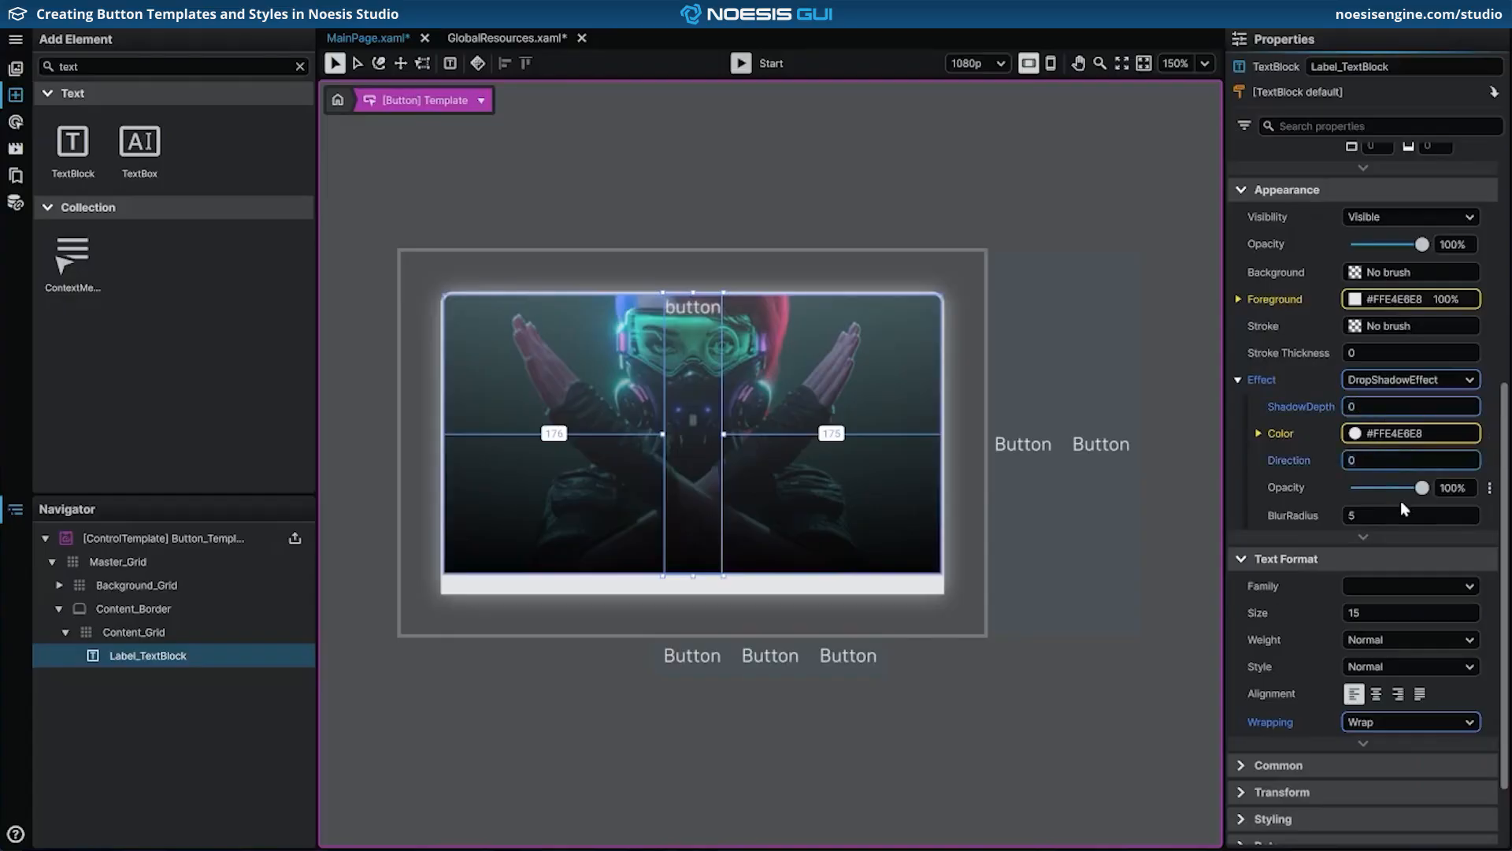
left_click(1402, 512)
type("24")
key("Return")
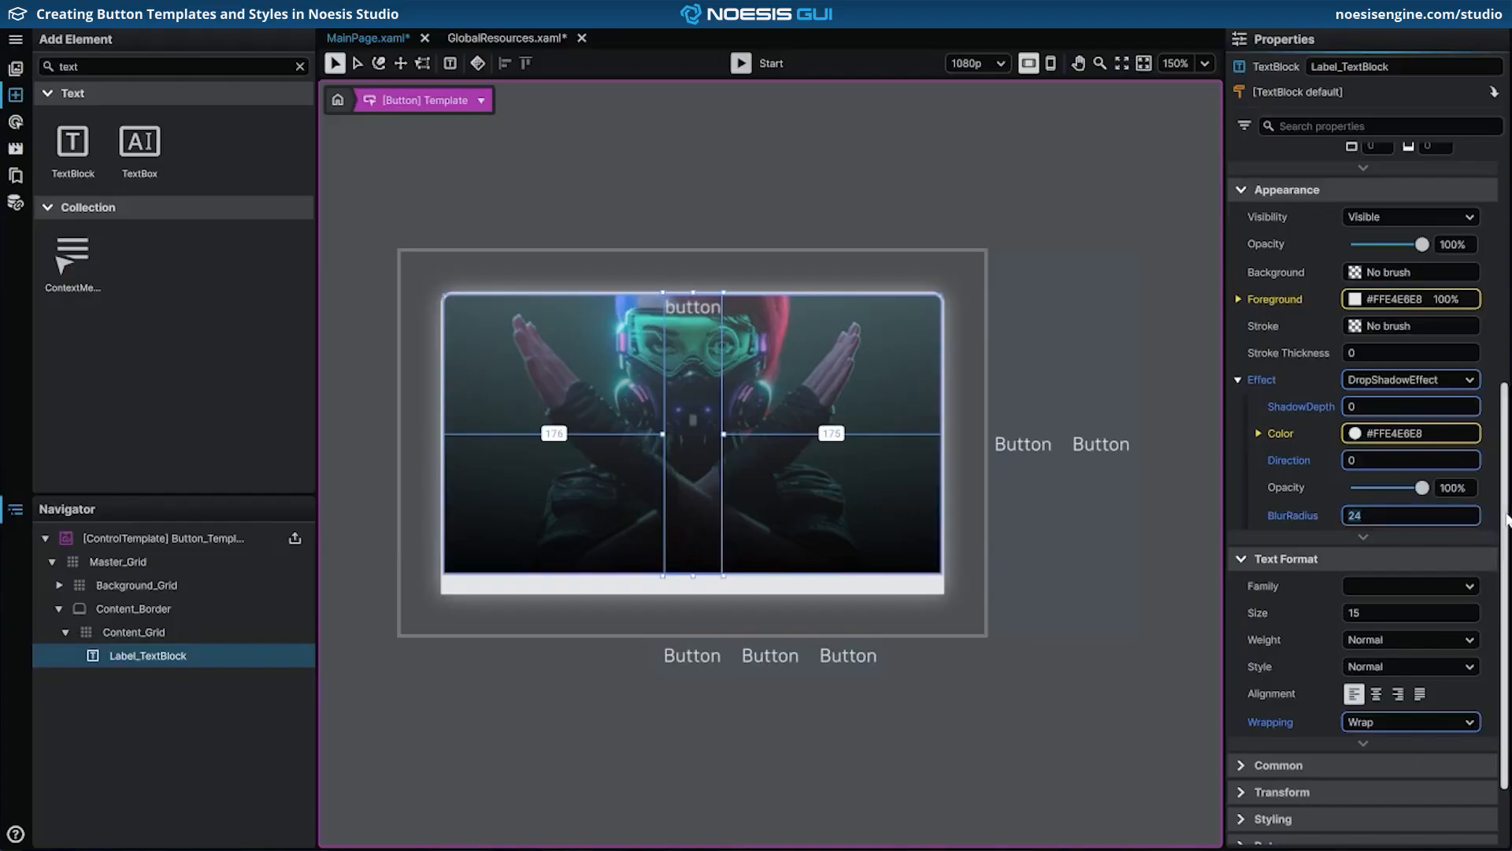
Step: Give Label_TextBlock individual margins of 16 left, 16 right and 8 bottom, and align it vertically to the bottom
scroll(1507, 520, "up", 3)
scroll(1507, 519, "up", 1)
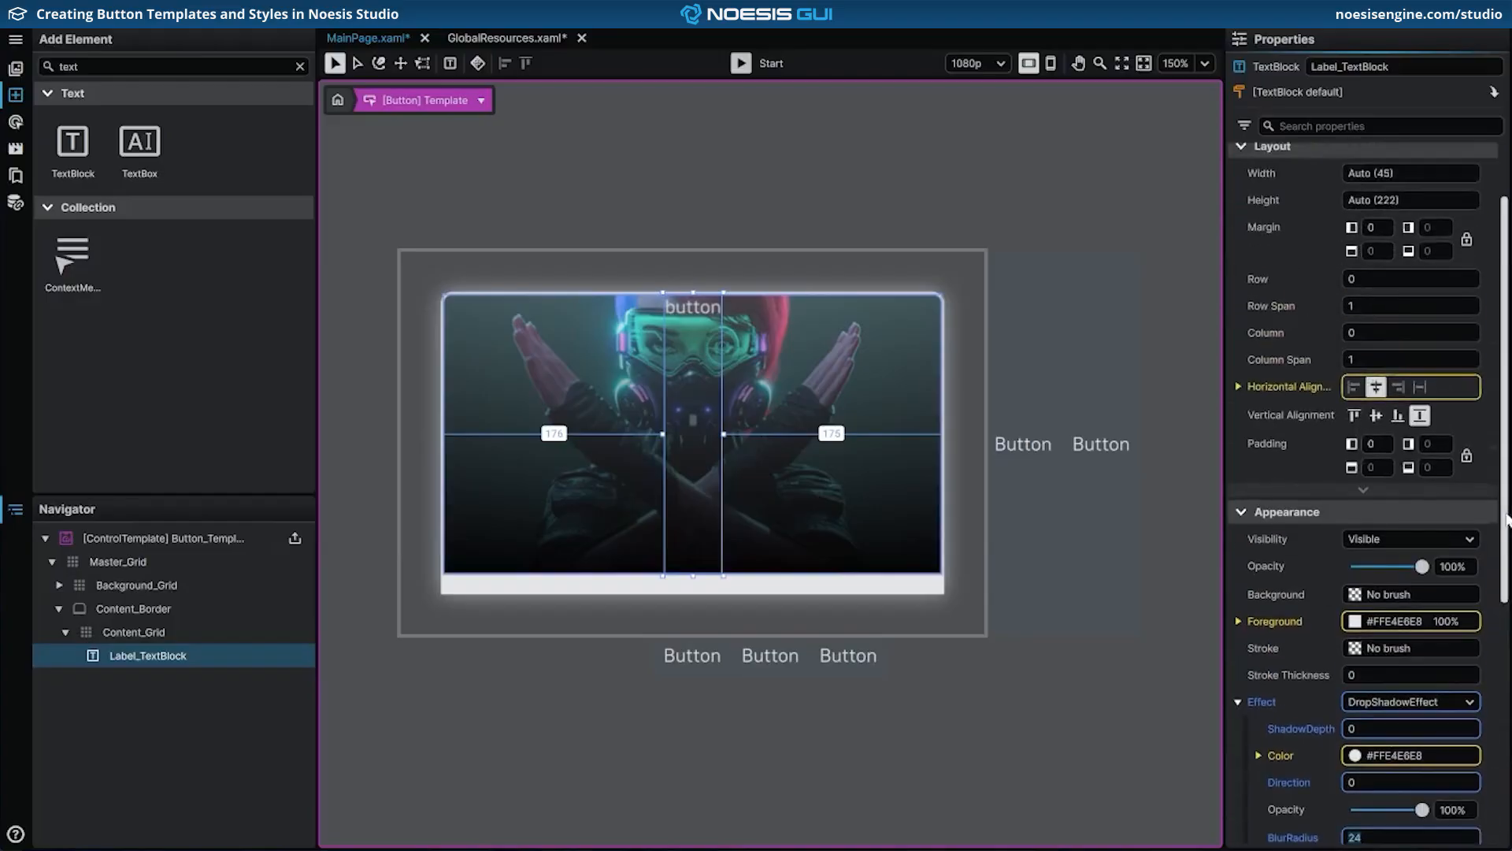
left_click(1470, 245)
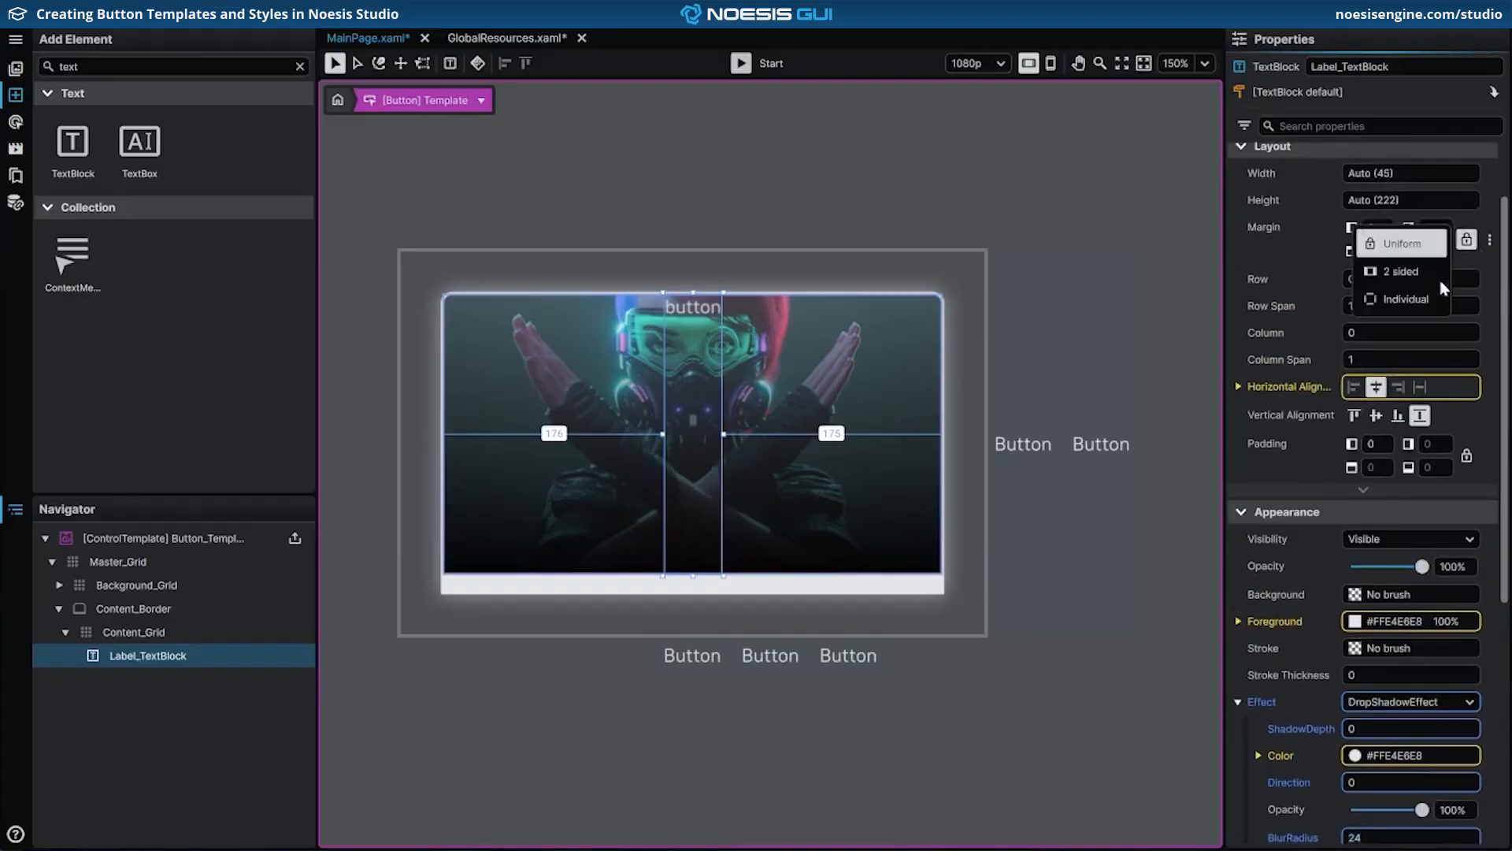
left_click(1406, 299)
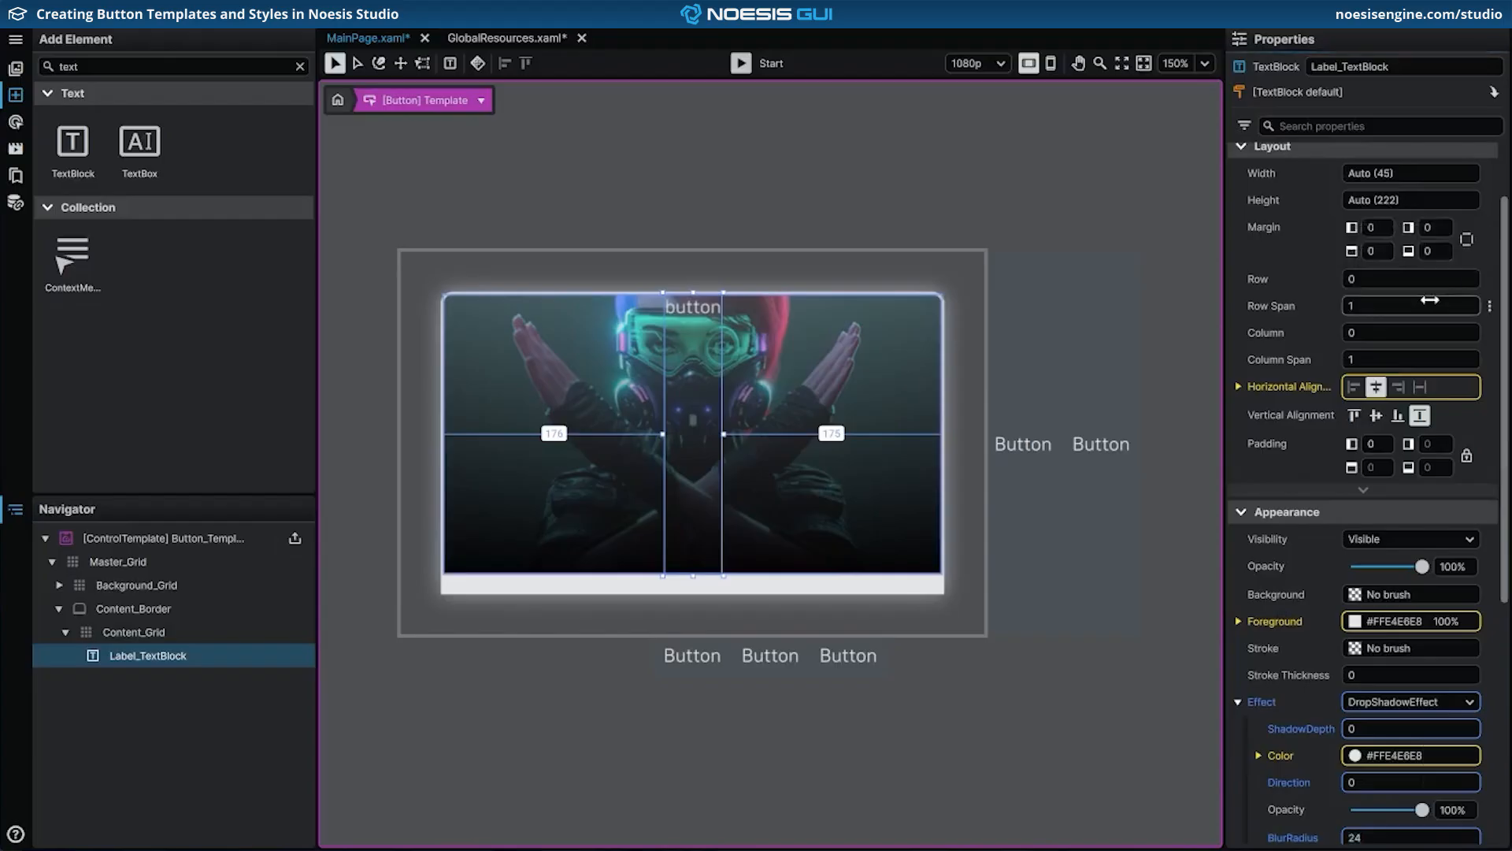
left_click(1390, 229)
type("16")
left_click(1427, 227)
type("16")
left_click(1427, 250)
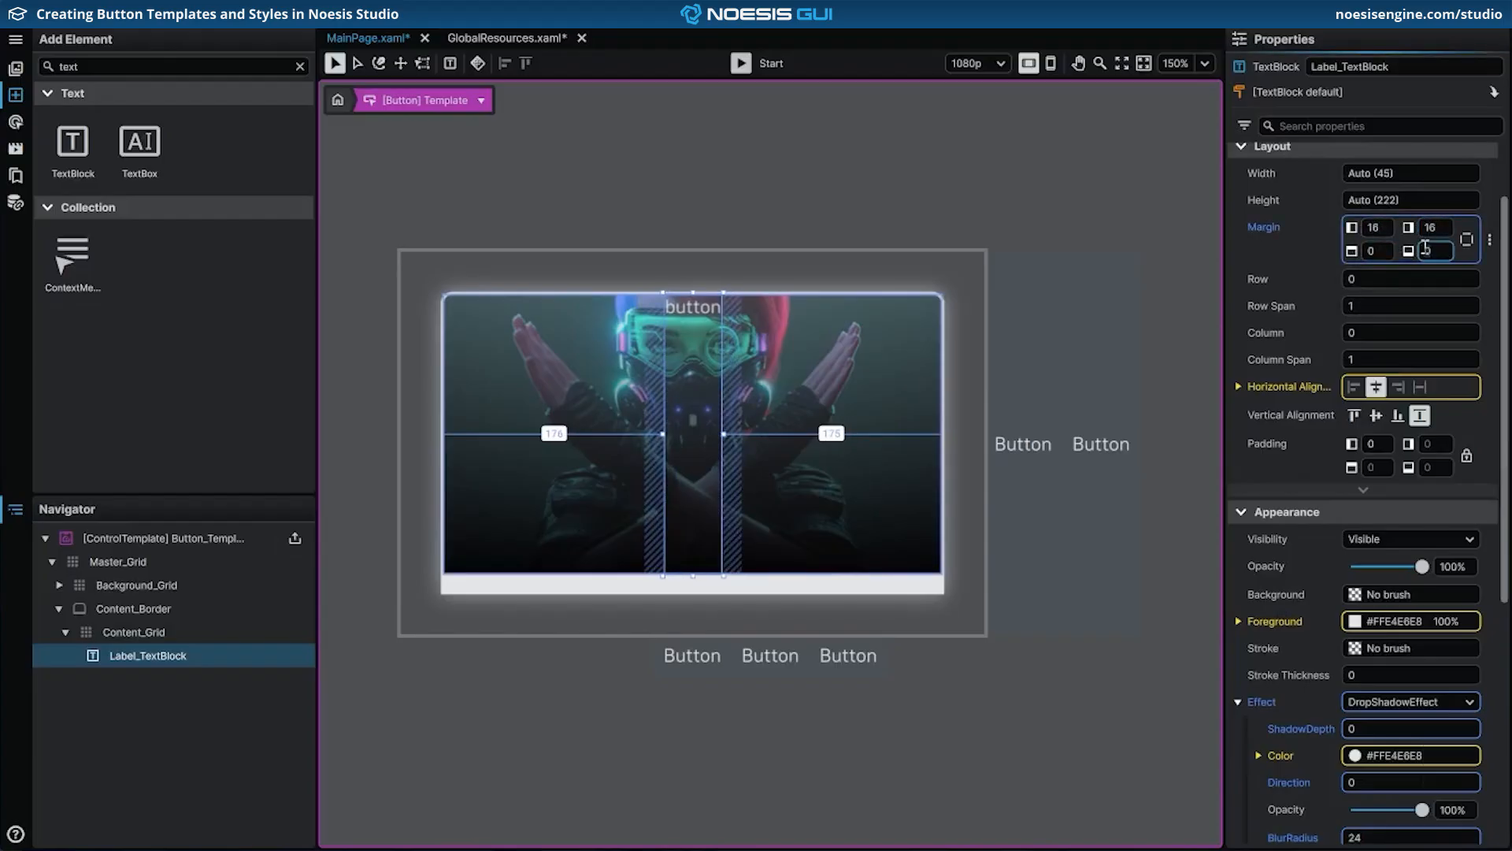
type("8")
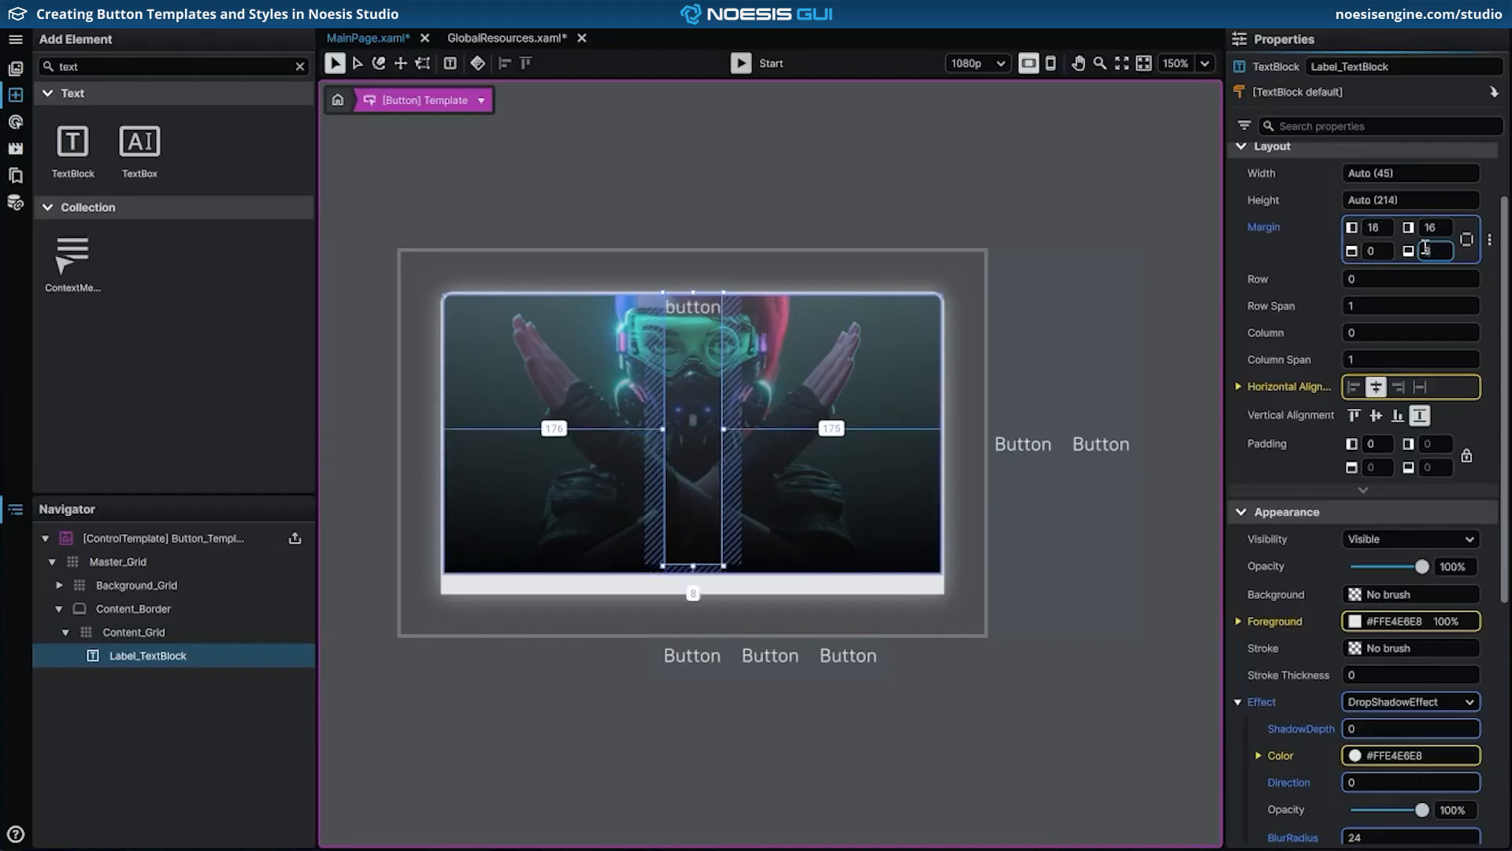
left_click(1399, 416)
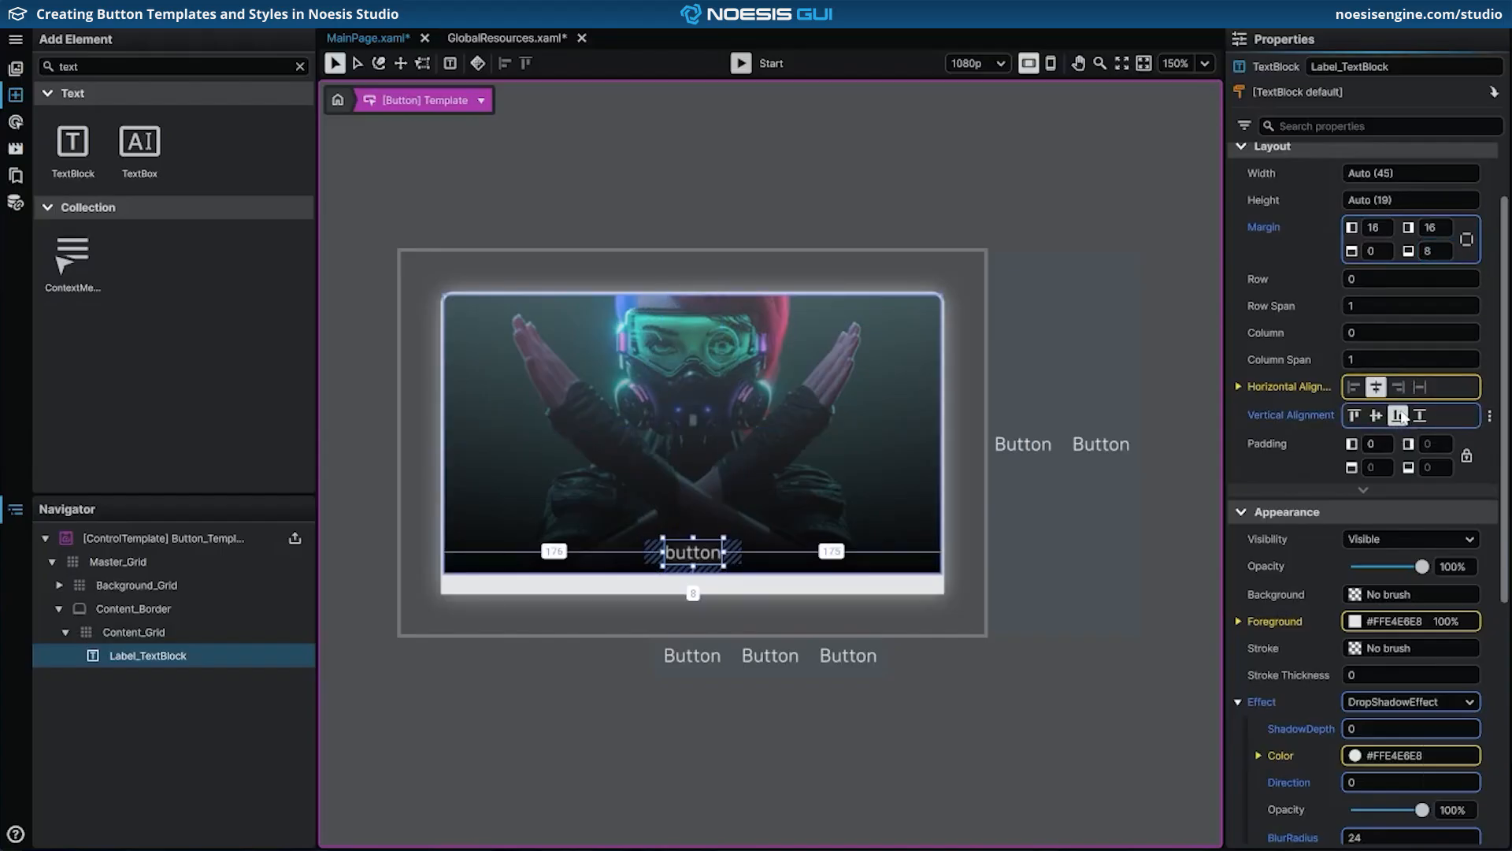
Step: Set the label's font family to Old English Text MT and its size to 50, and save
scroll(1453, 488, "down", 5)
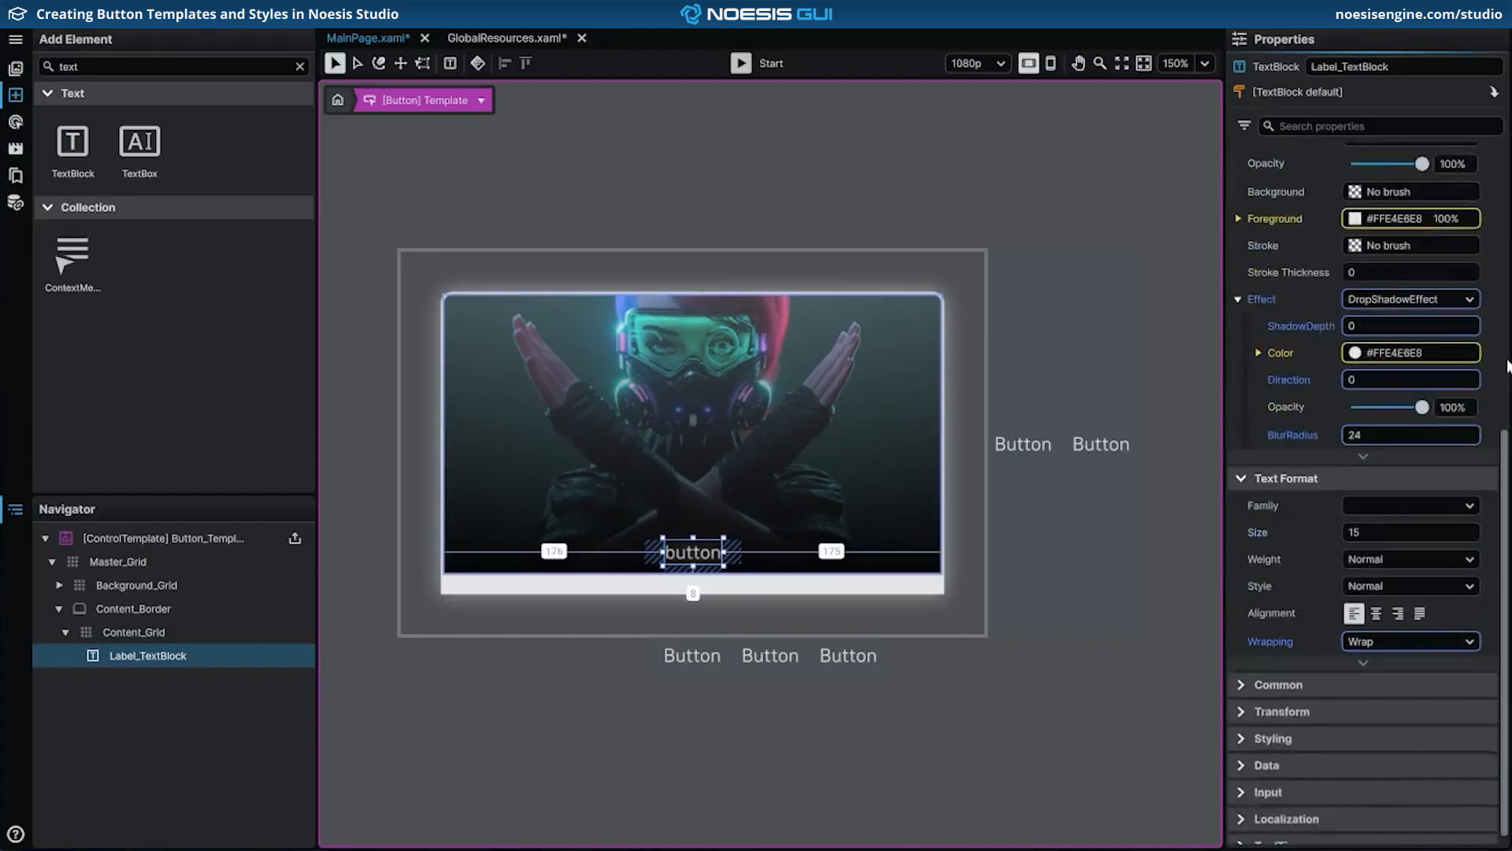
left_click(1450, 508)
scroll(1410, 464, "down", 10)
left_click(1410, 471)
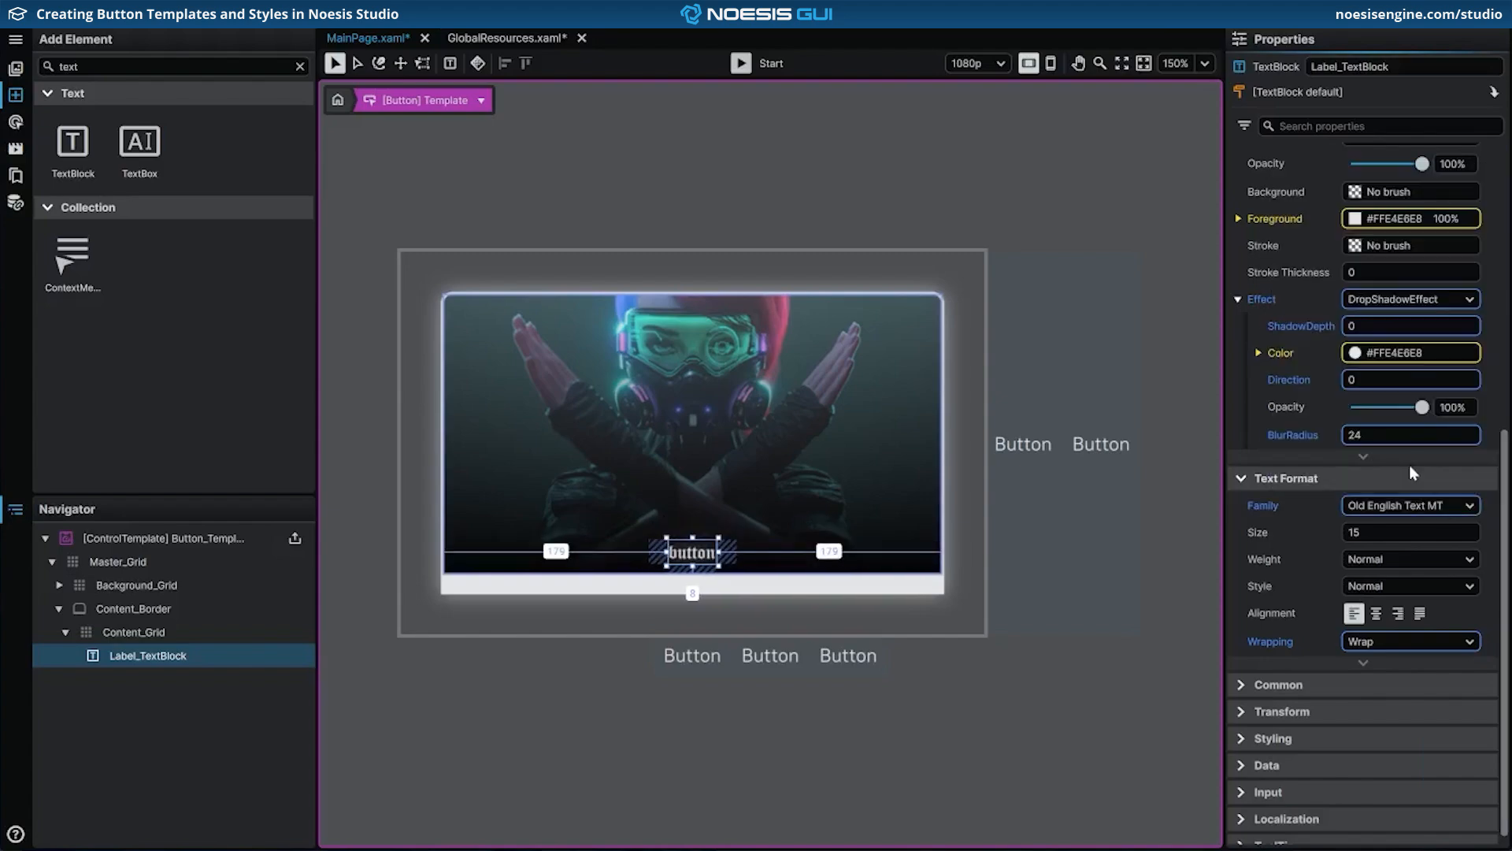
double_click(1403, 529)
type("50")
key("Return")
key("ctrl+s")
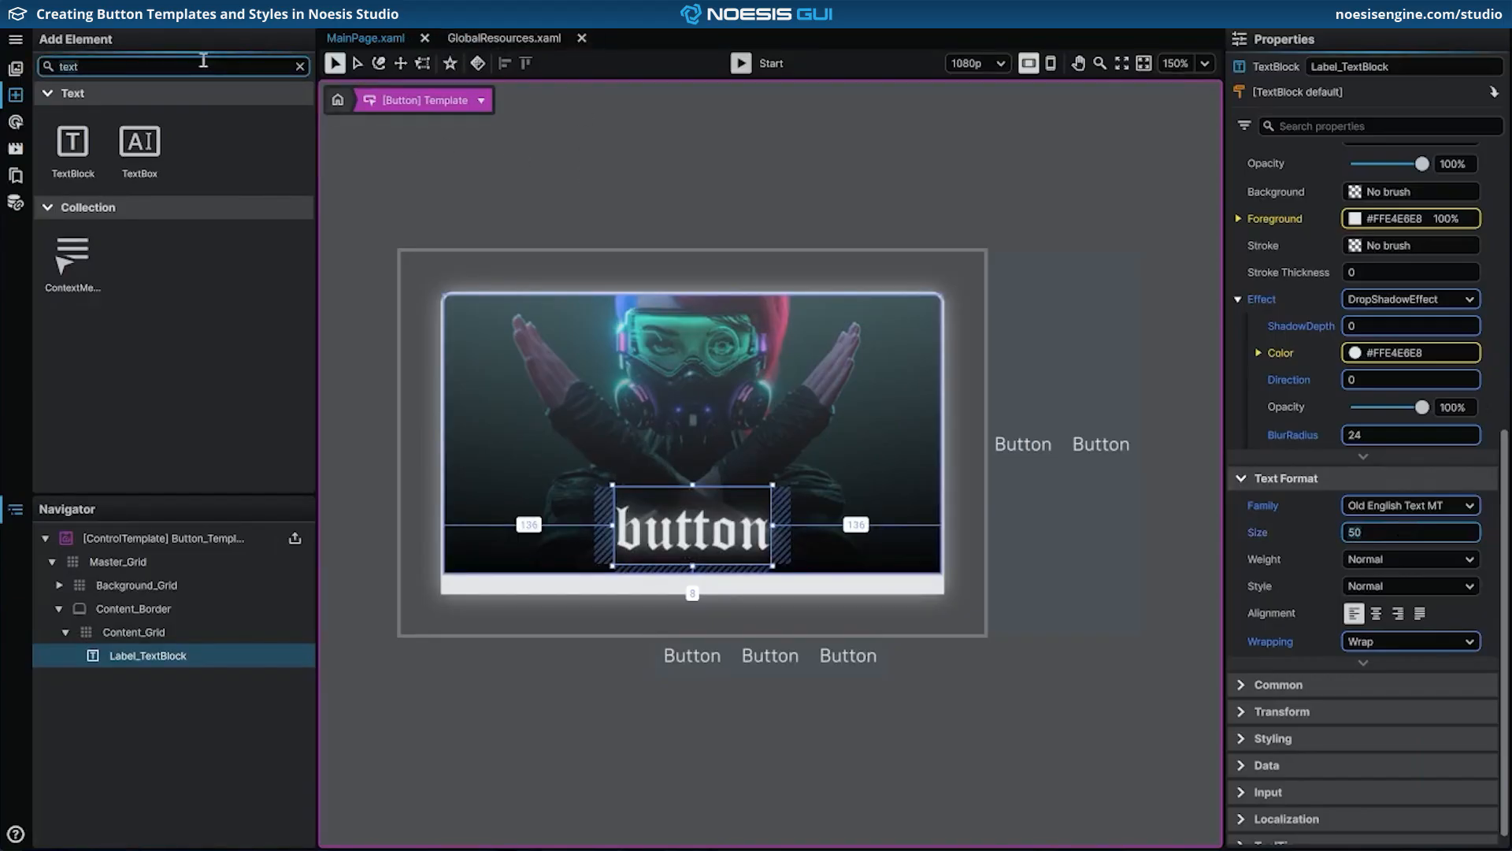
Step: Add a Star shape inside Content_Grid and rename it Arrow_Star
type("star")
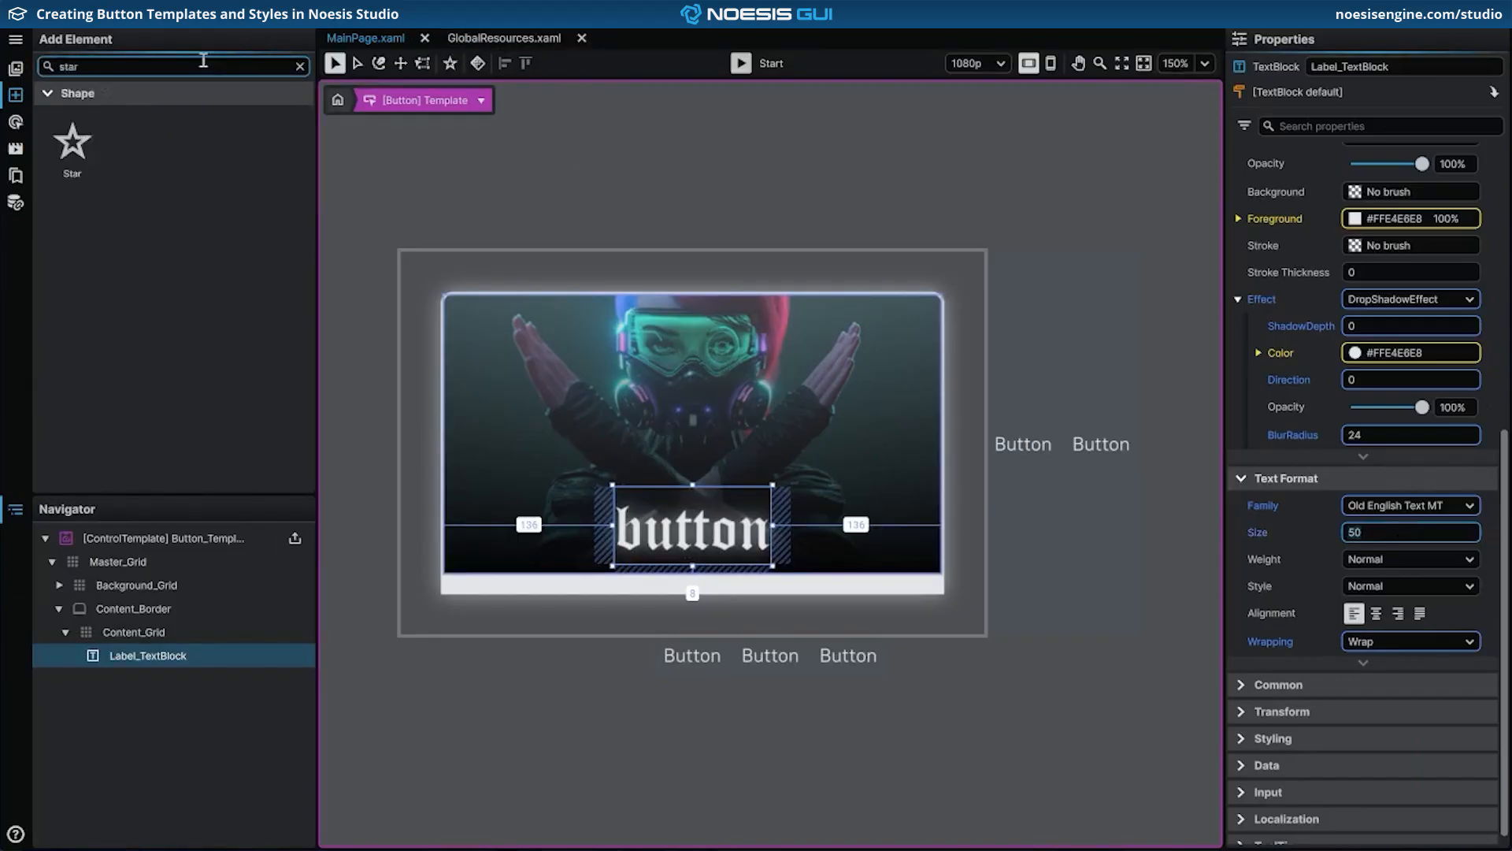
left_click_drag(72, 143, 134, 627)
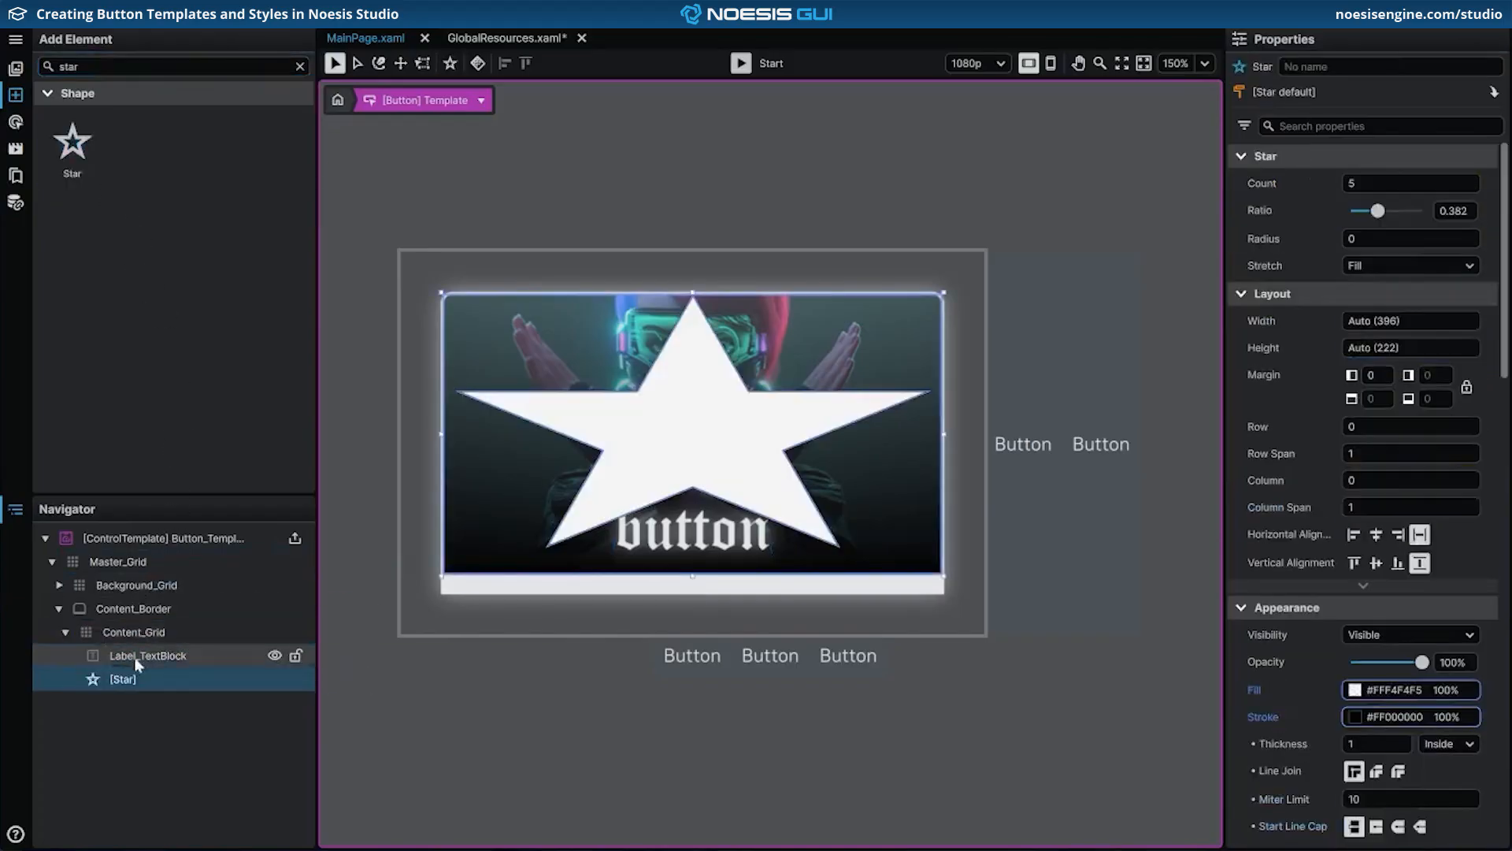
double_click(126, 679)
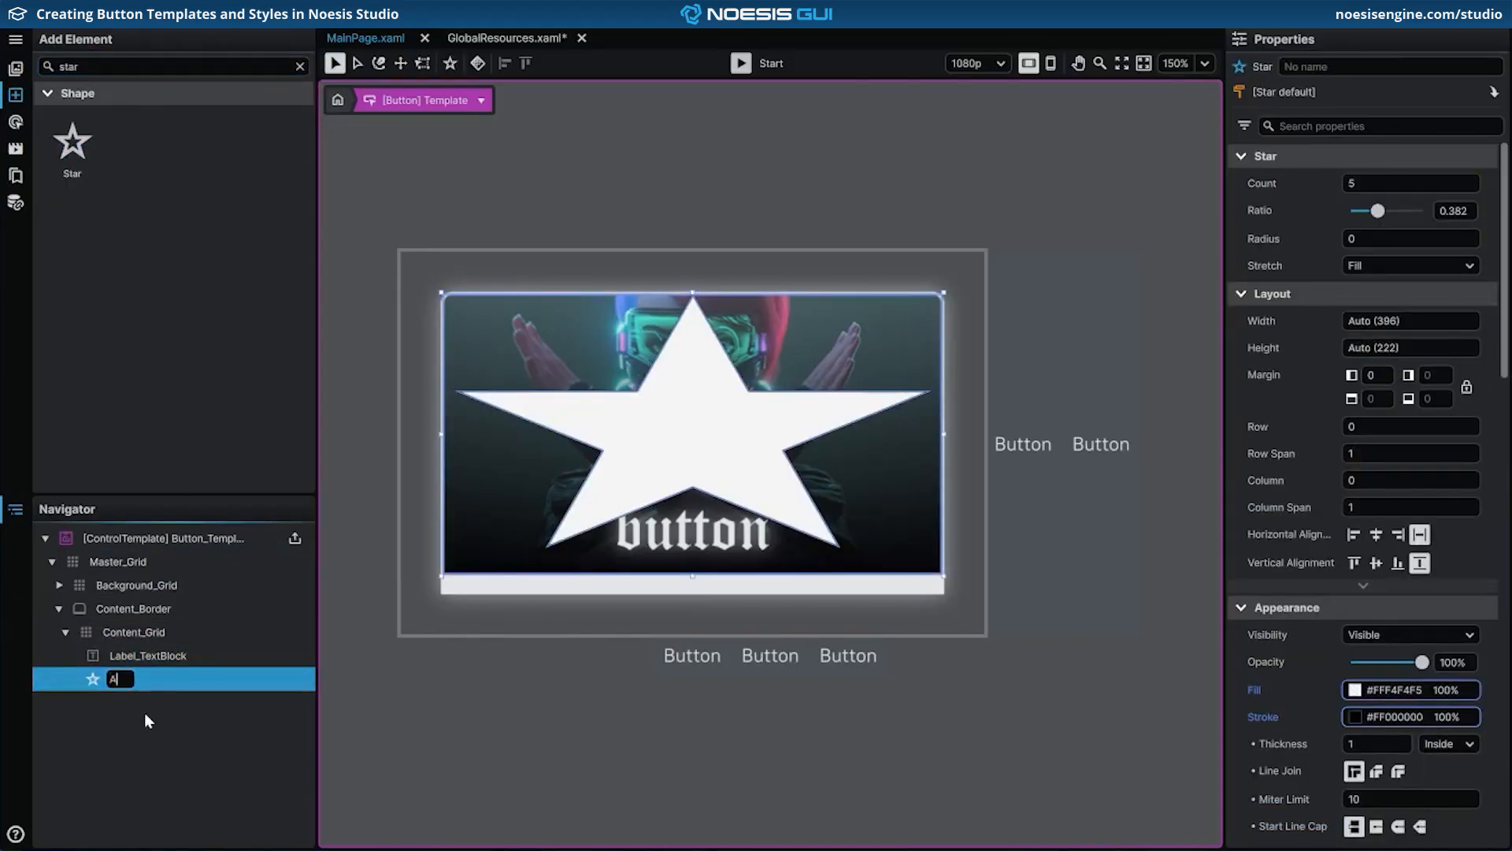
type("Arrow_Star")
key("Return")
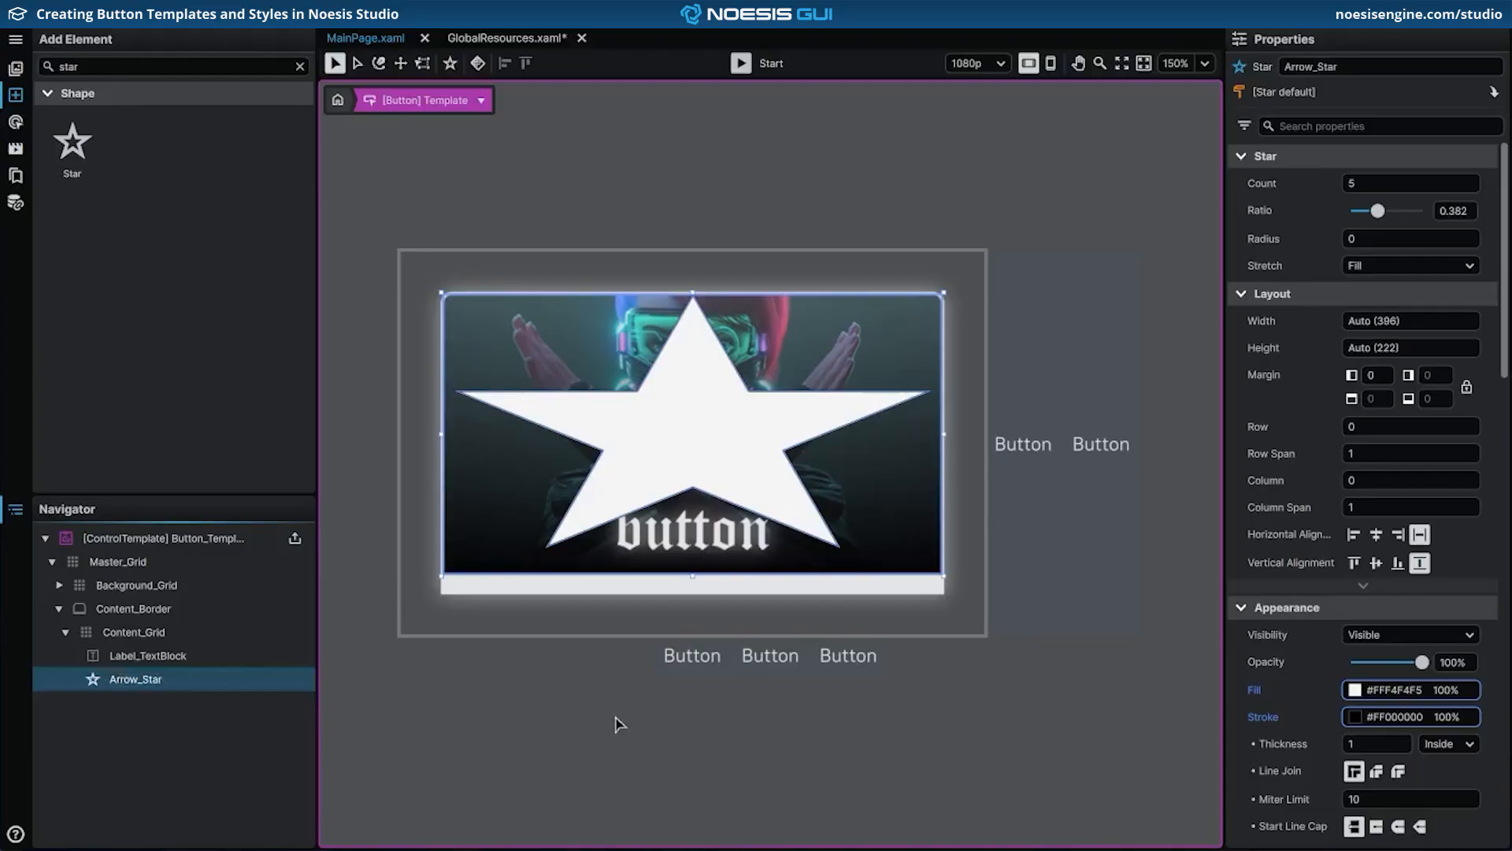
Step: Bind Arrow_Star's Fill to the Foreground of the TemplatedParent
left_click(1489, 691)
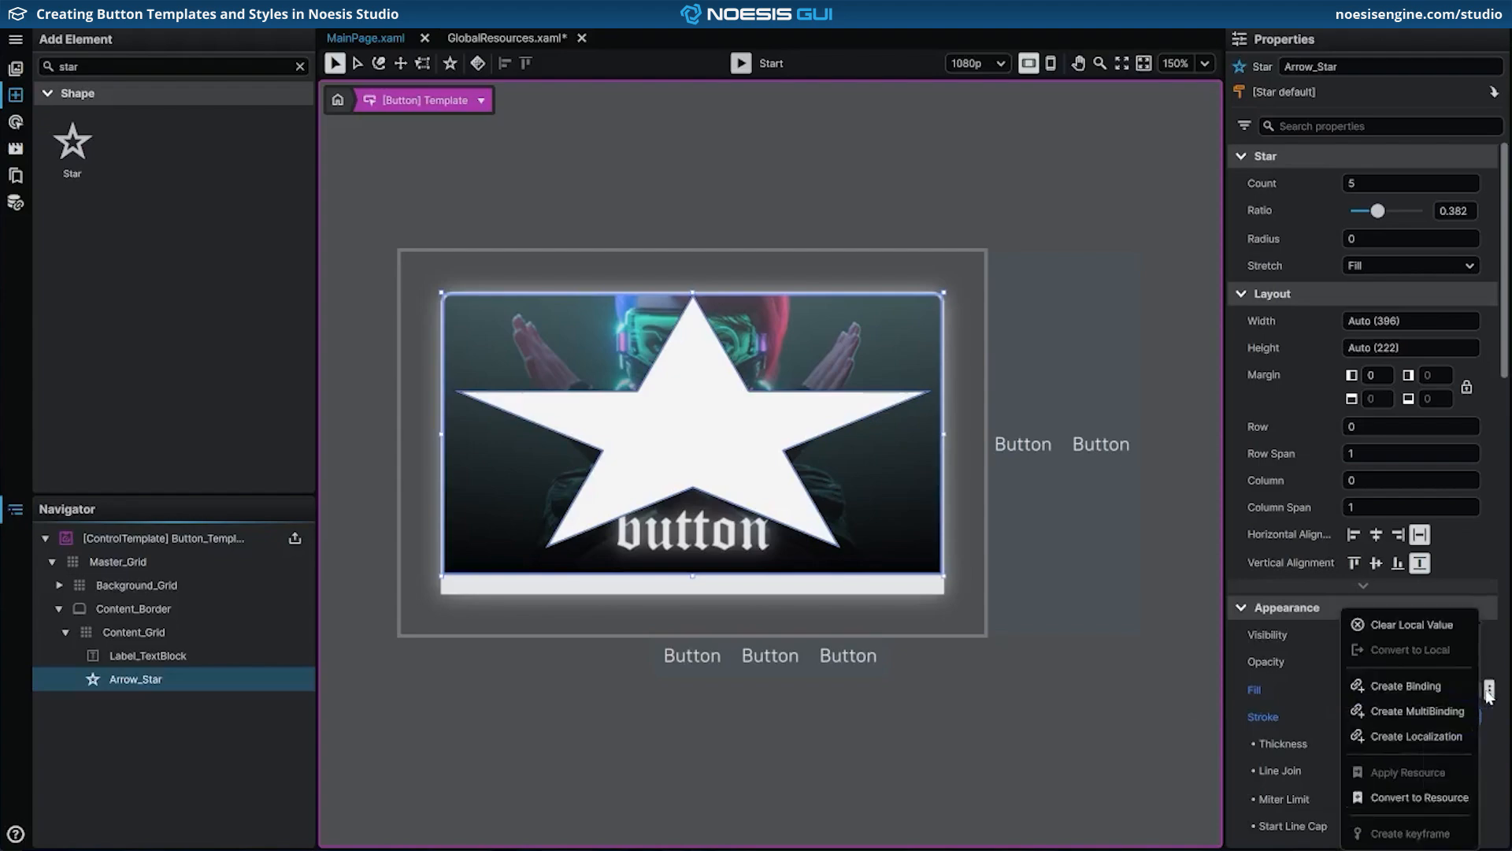
left_click(1449, 683)
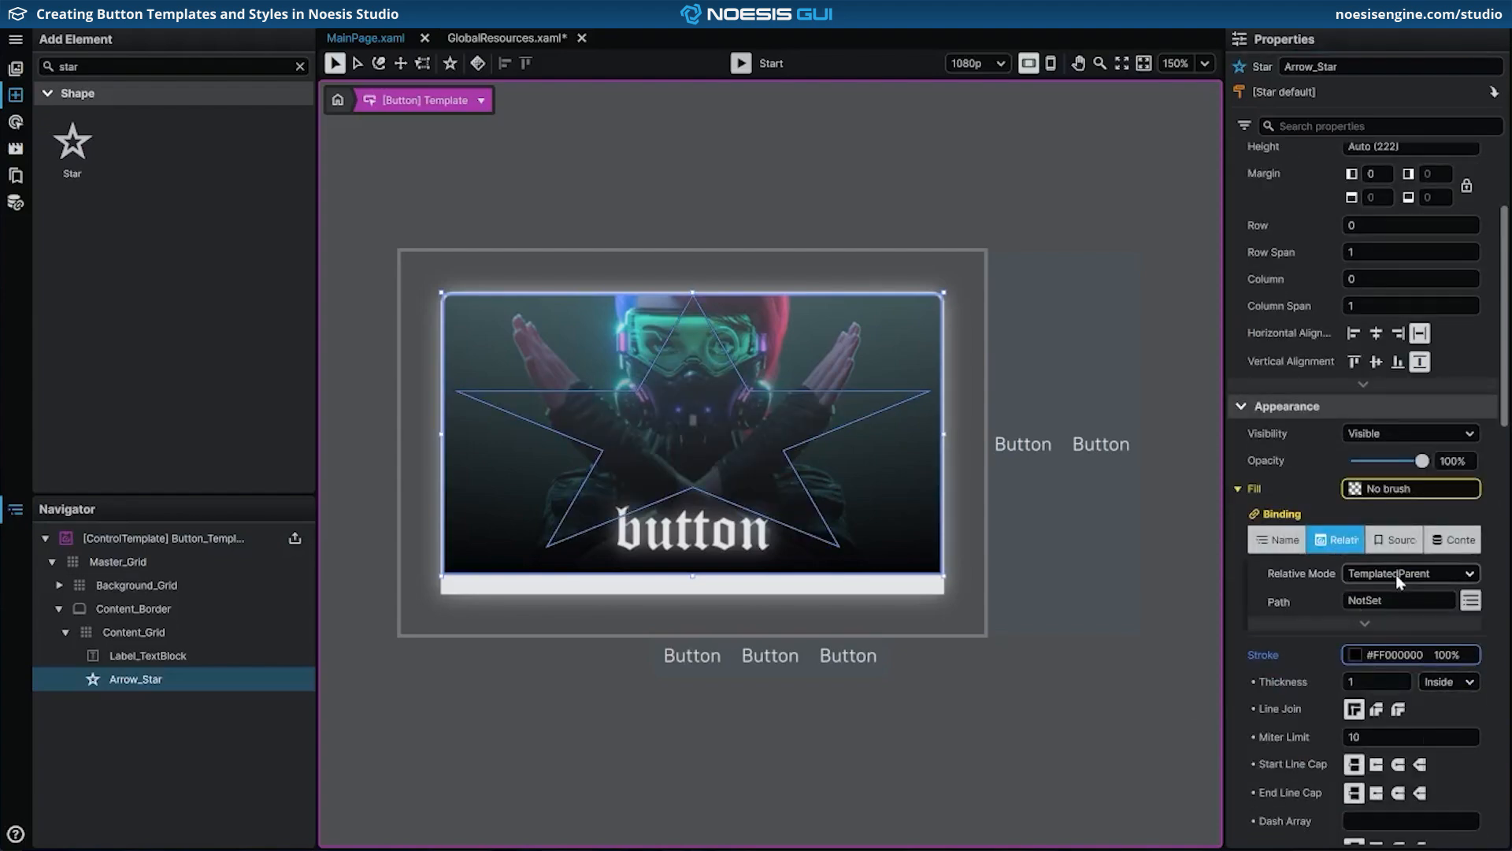
left_click(1471, 600)
scroll(1358, 728, "down", 5)
scroll(1358, 731, "down", 3)
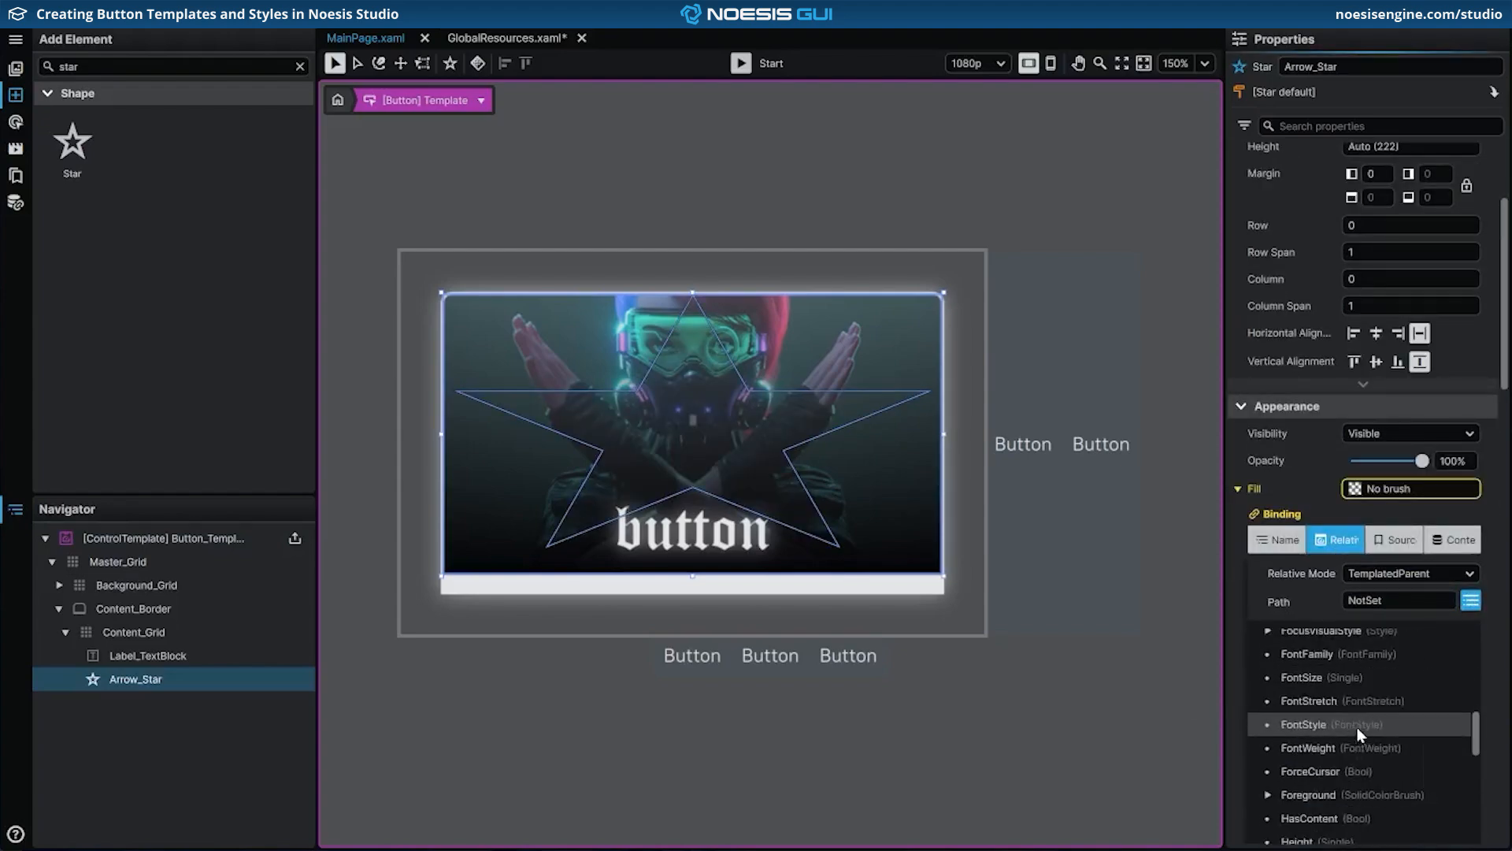
left_click(1365, 754)
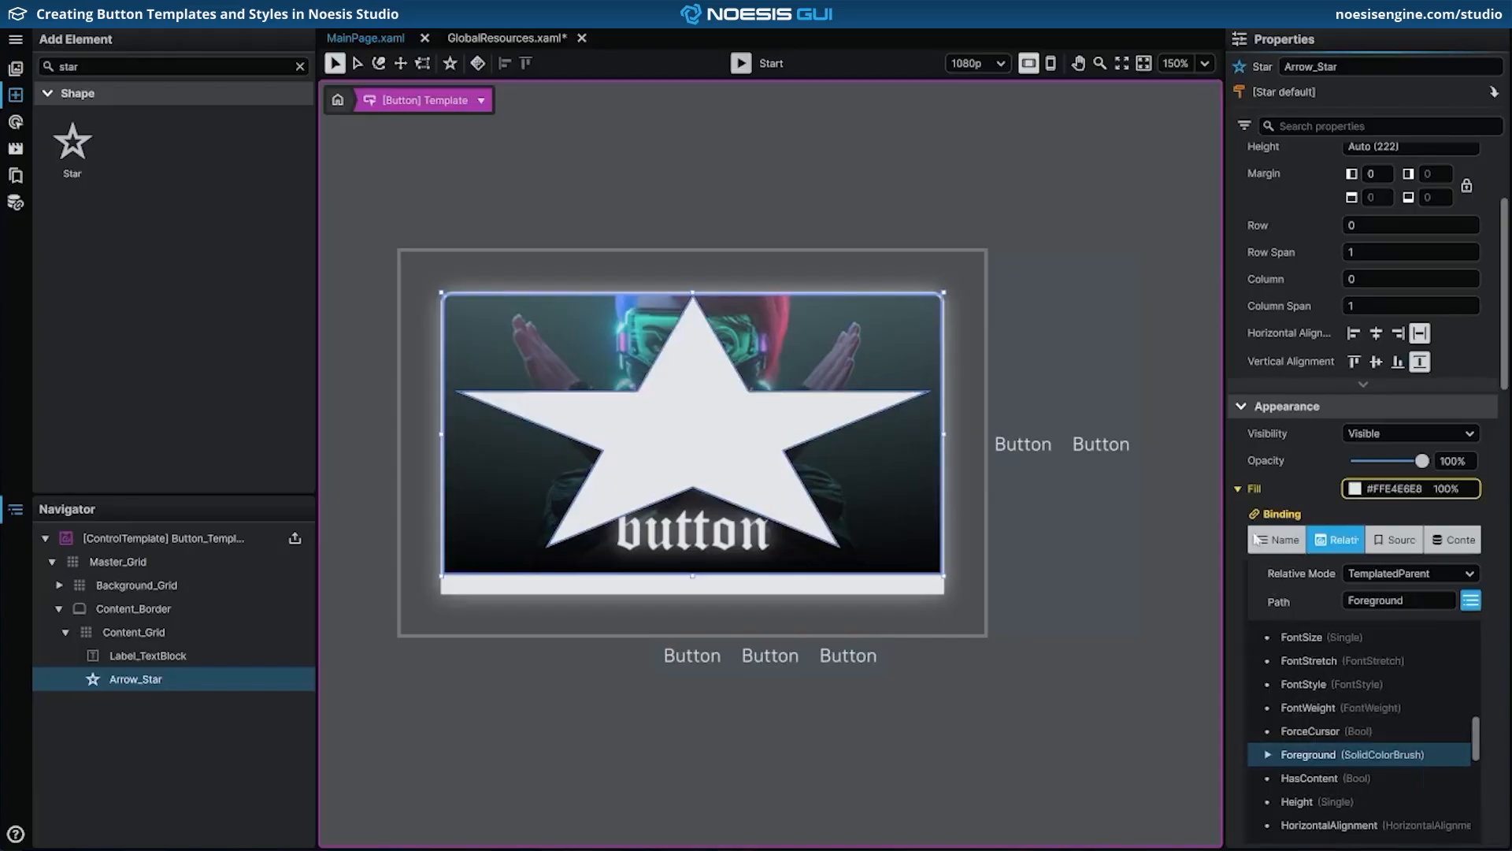
left_click(1239, 488)
Step: Apply a DropShadowEffect to Arrow_Star and bind its colour to the TemplatedParent's Foreground Color
scroll(1401, 650, "down", 2)
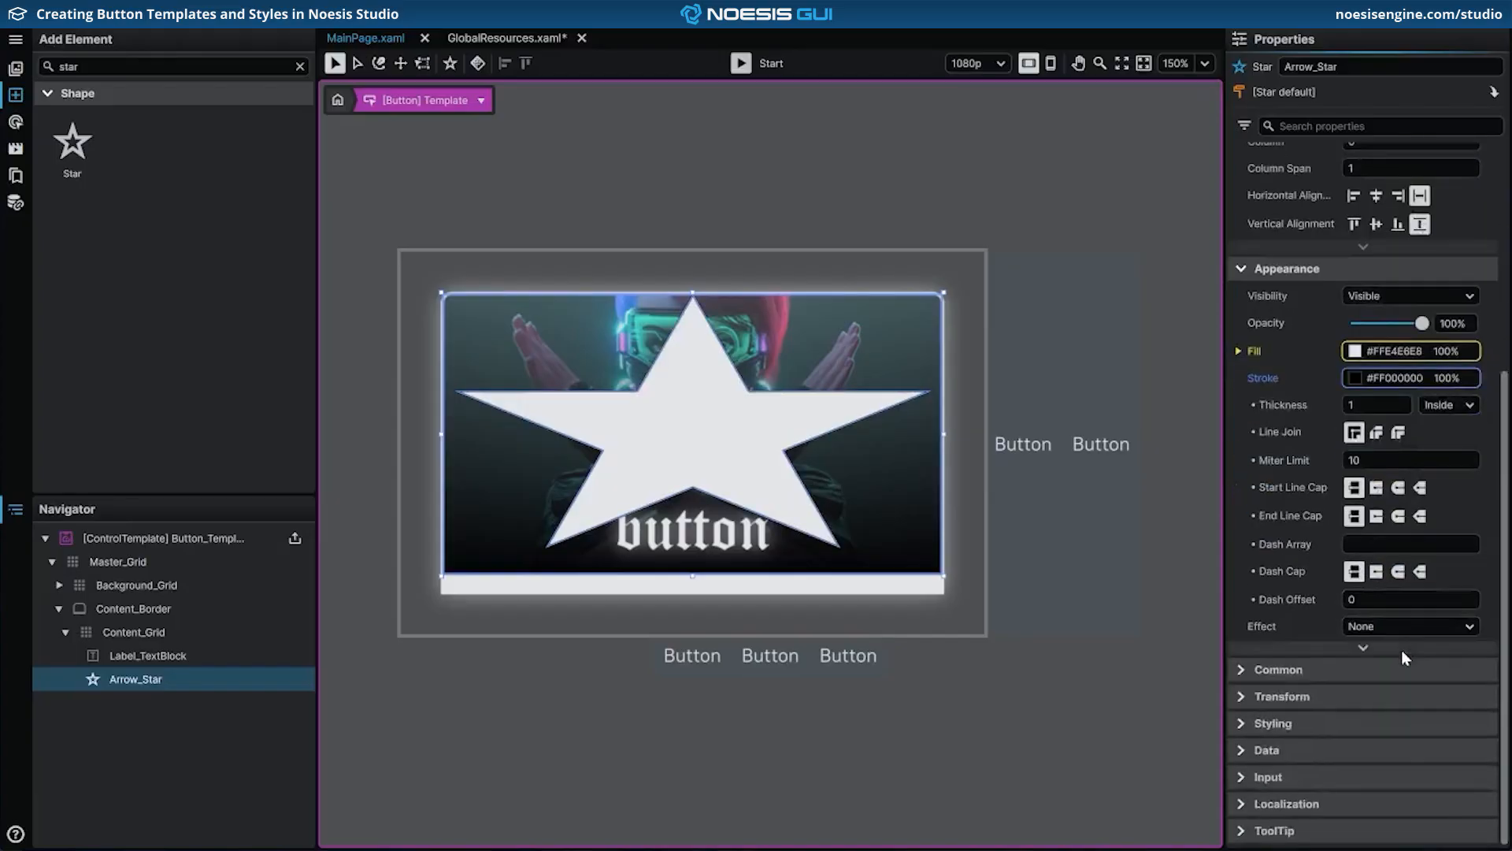
left_click(1444, 624)
left_click(1426, 709)
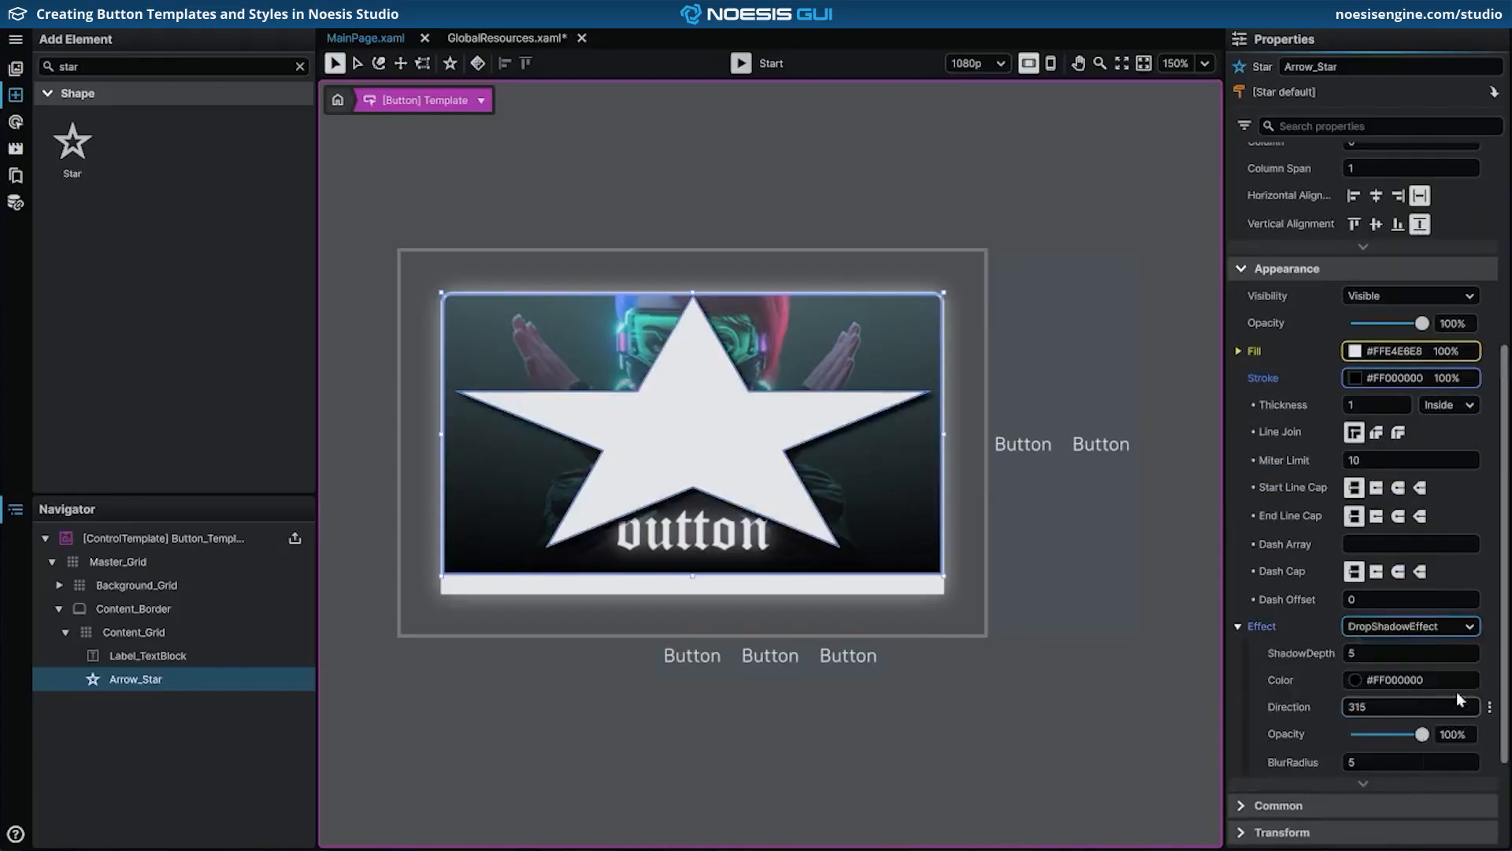
left_click(1490, 680)
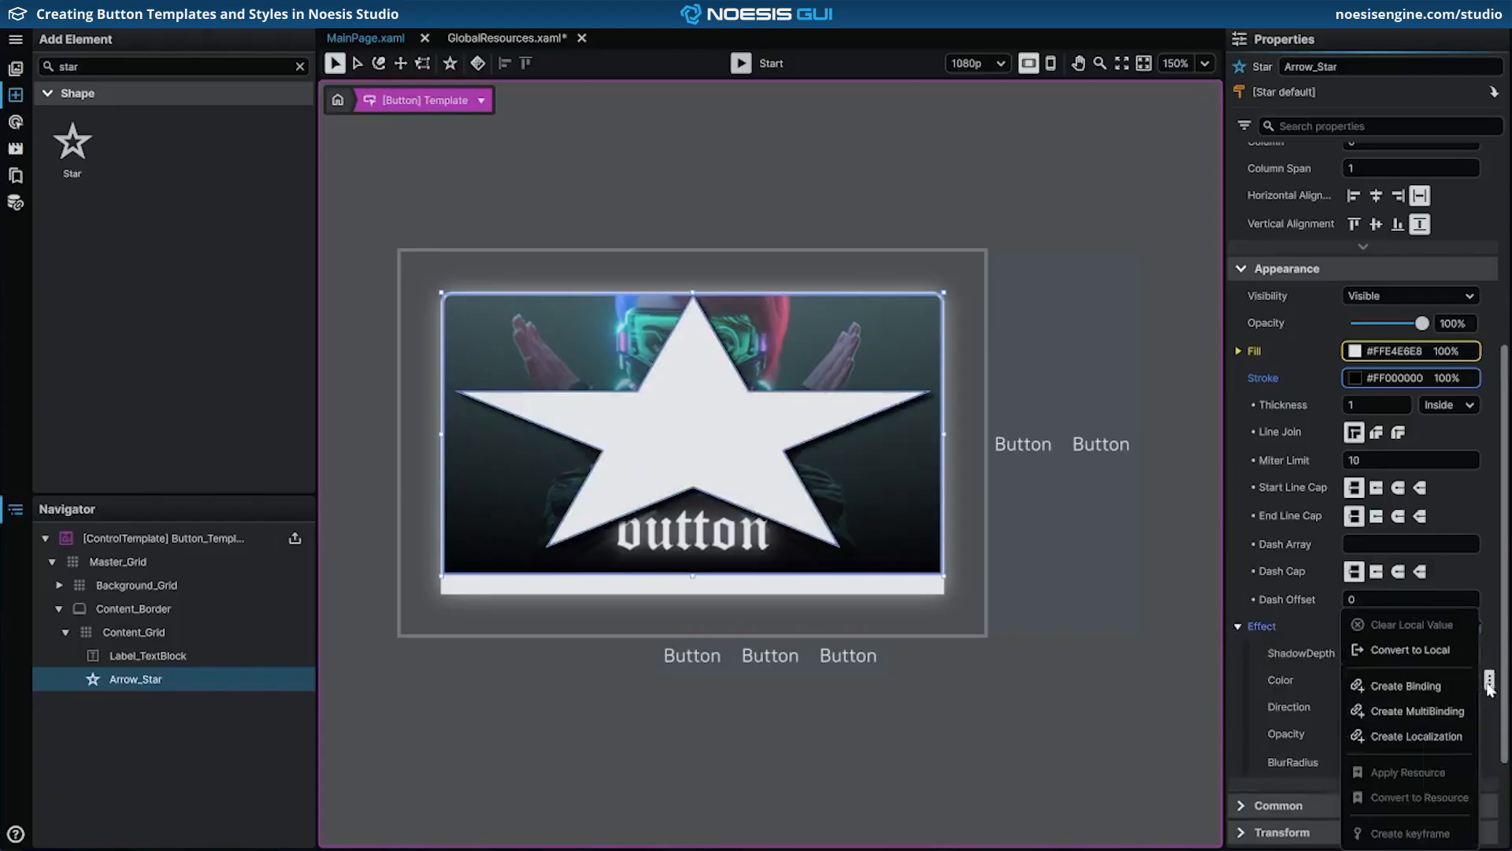
left_click(1440, 682)
scroll(1440, 679, "down", 2)
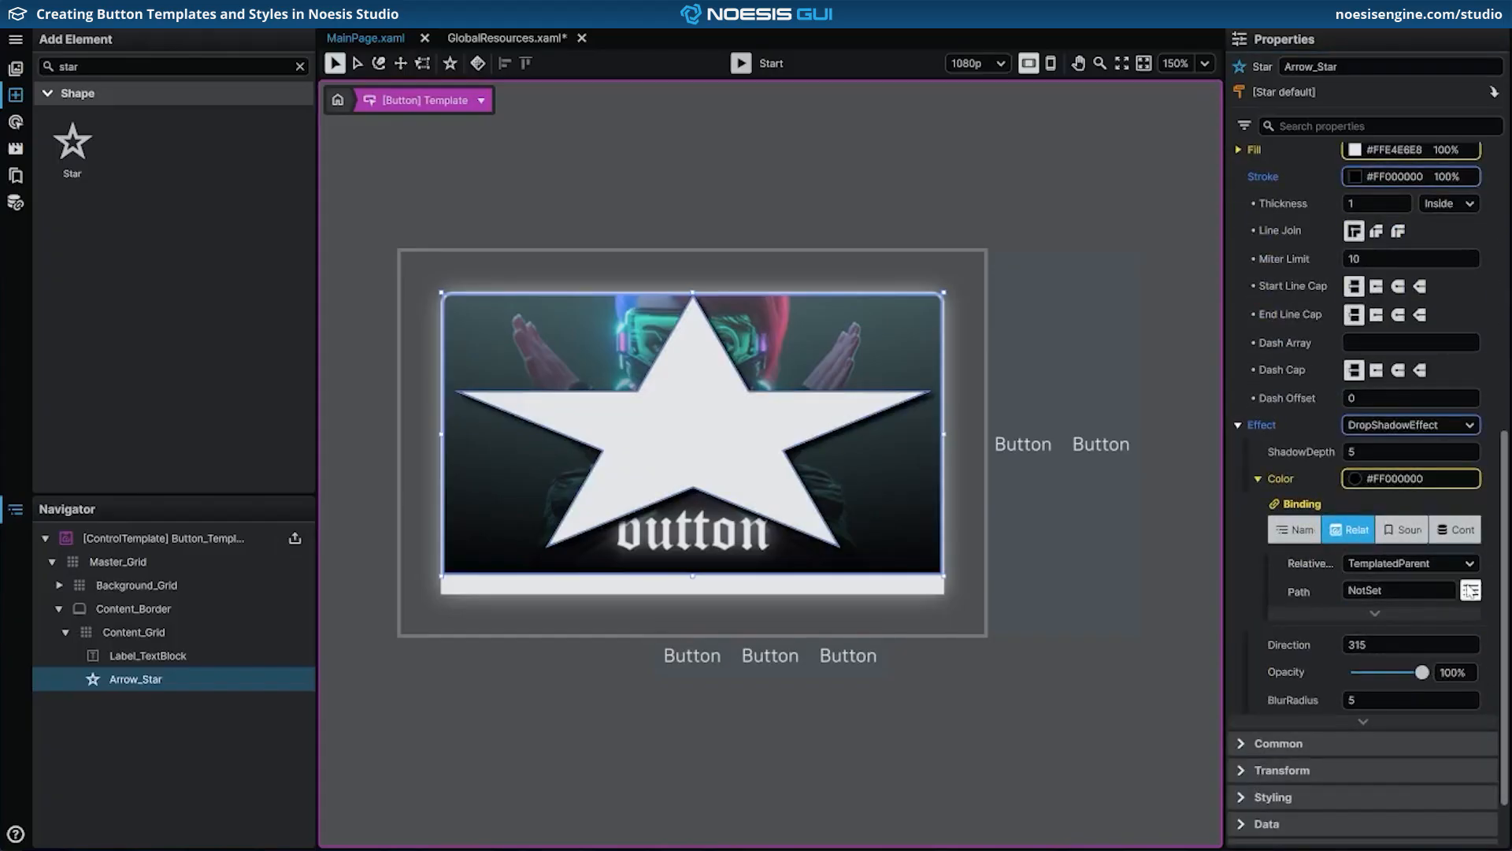
left_click(1470, 590)
scroll(1353, 754, "down", 3)
scroll(1352, 754, "down", 8)
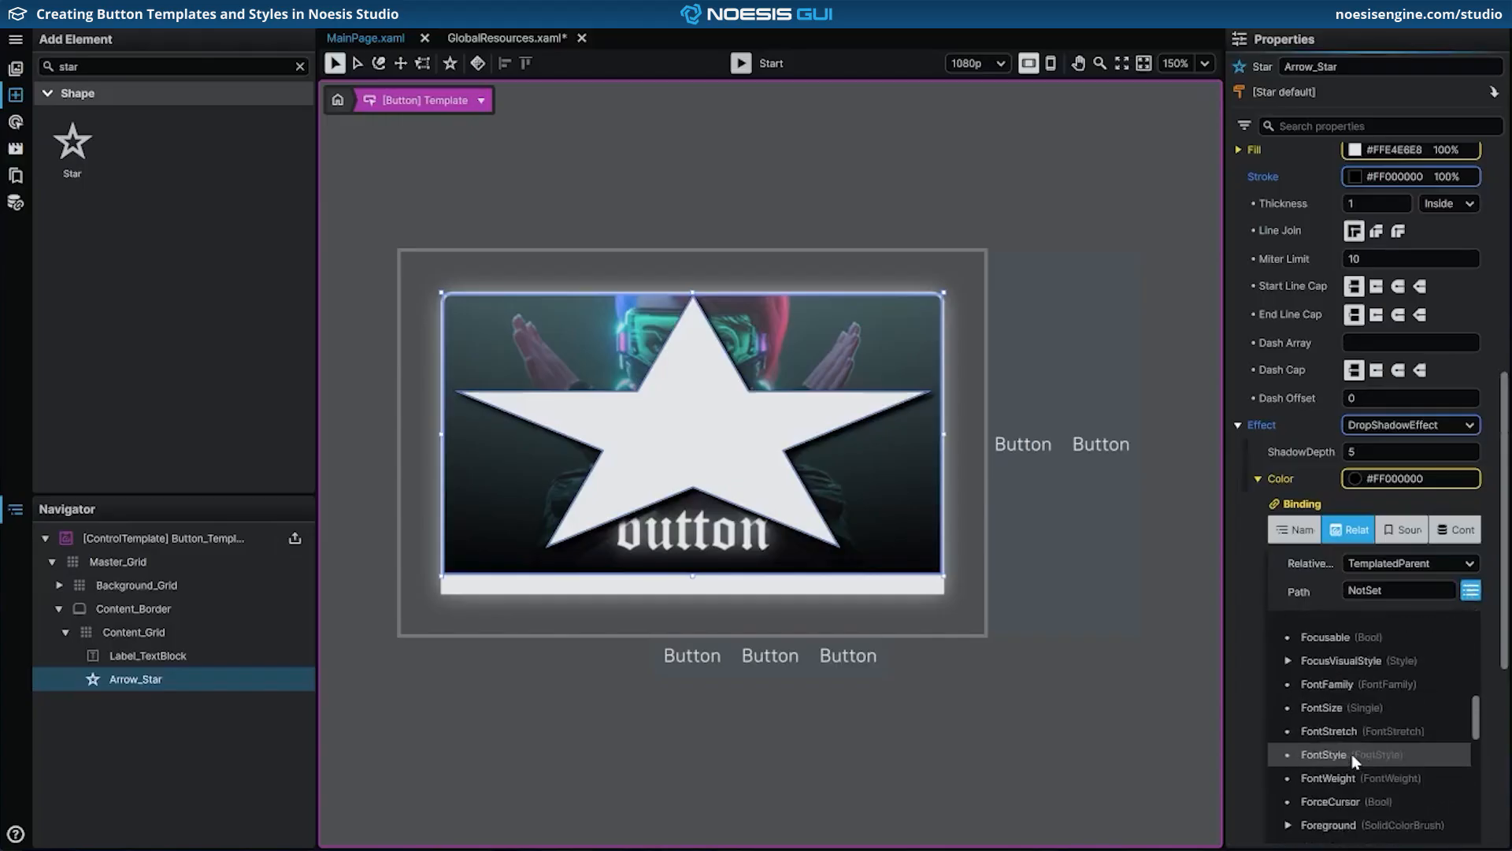
left_click(1303, 746)
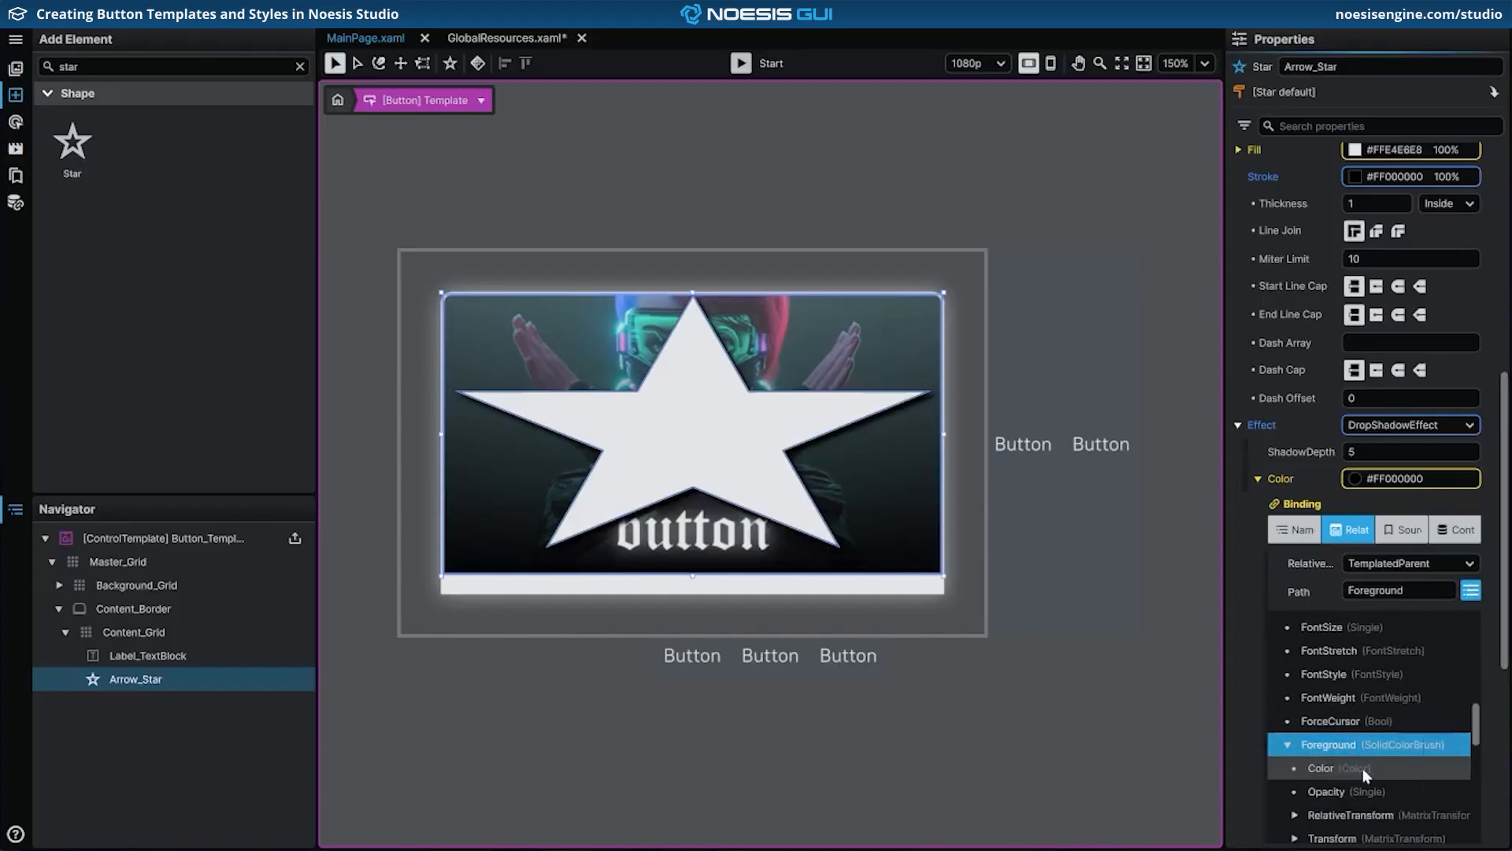
left_click(1260, 479)
Step: Set the star's drop shadow to ShadowDepth 0, Direction 0 and BlurRadius 24
left_click(1386, 516)
type("0")
left_click(1388, 568)
type("0")
left_click(1390, 622)
type("24")
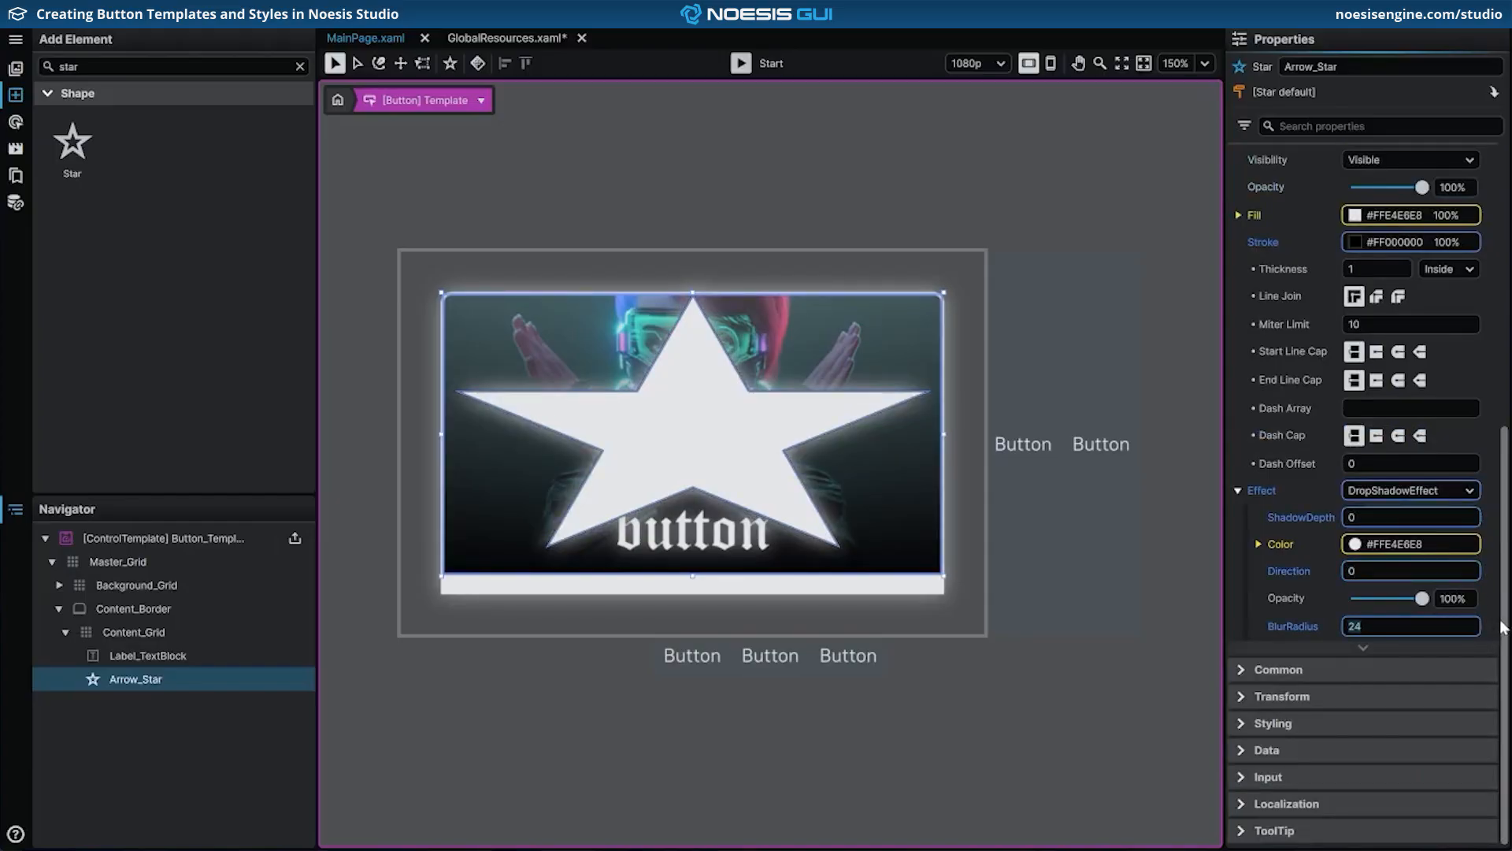
Step: Turn the star into a triangle with a Count of 3 and a Ratio of 0.5
scroll(1503, 626, "up", 6)
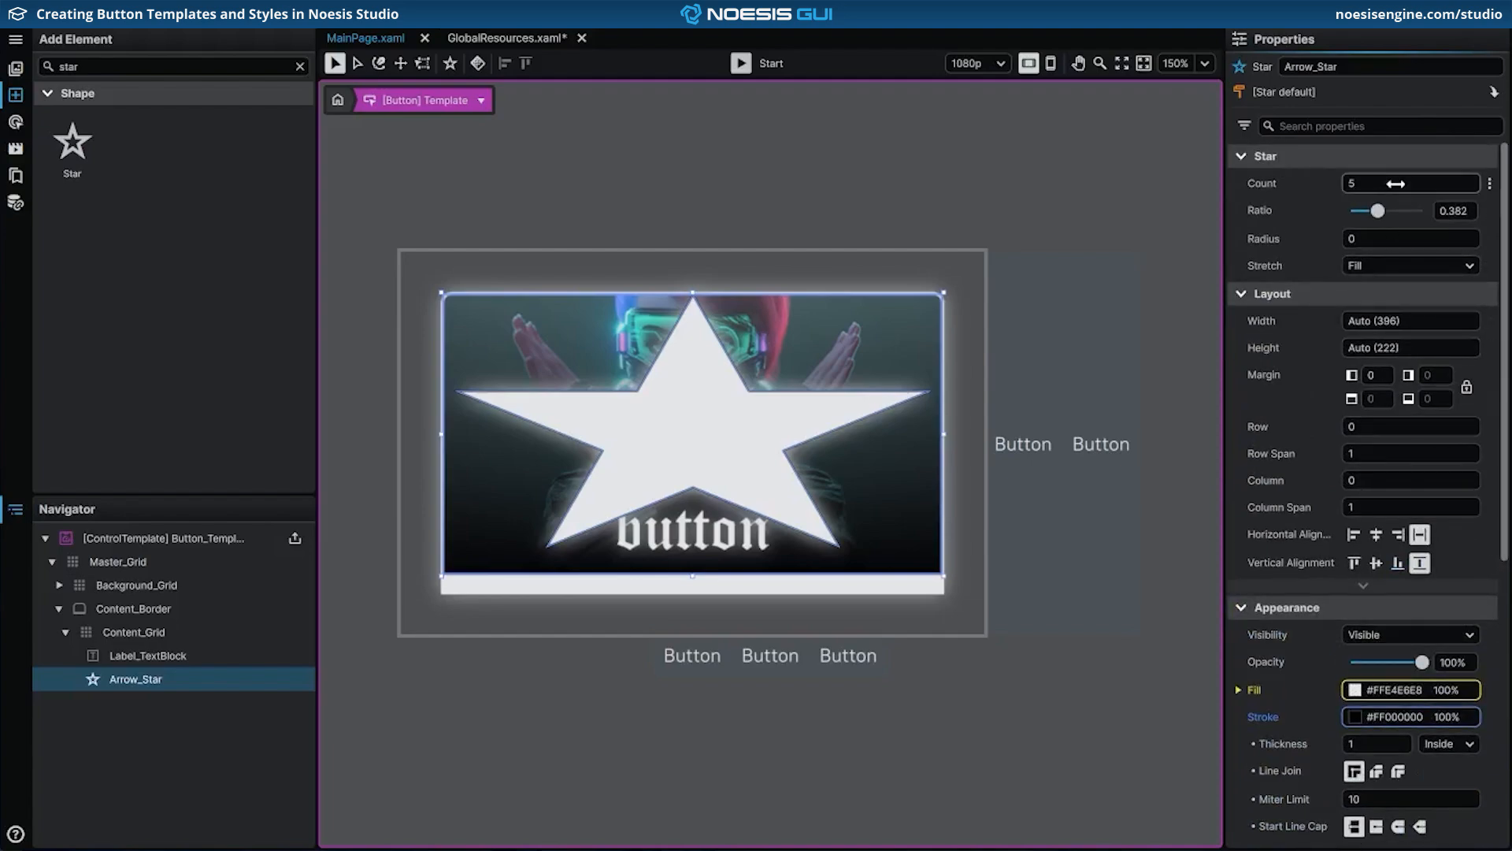
left_click(1396, 183)
type("3")
key("Tab")
type("0.5")
key("Return")
Step: Set Arrow_Star's width to 28 and height to 16
left_click(1447, 321)
type("28")
left_click(1451, 344)
key("BackSpace")
key("BackSpace")
key("BackSpace")
type("16")
key("Return")
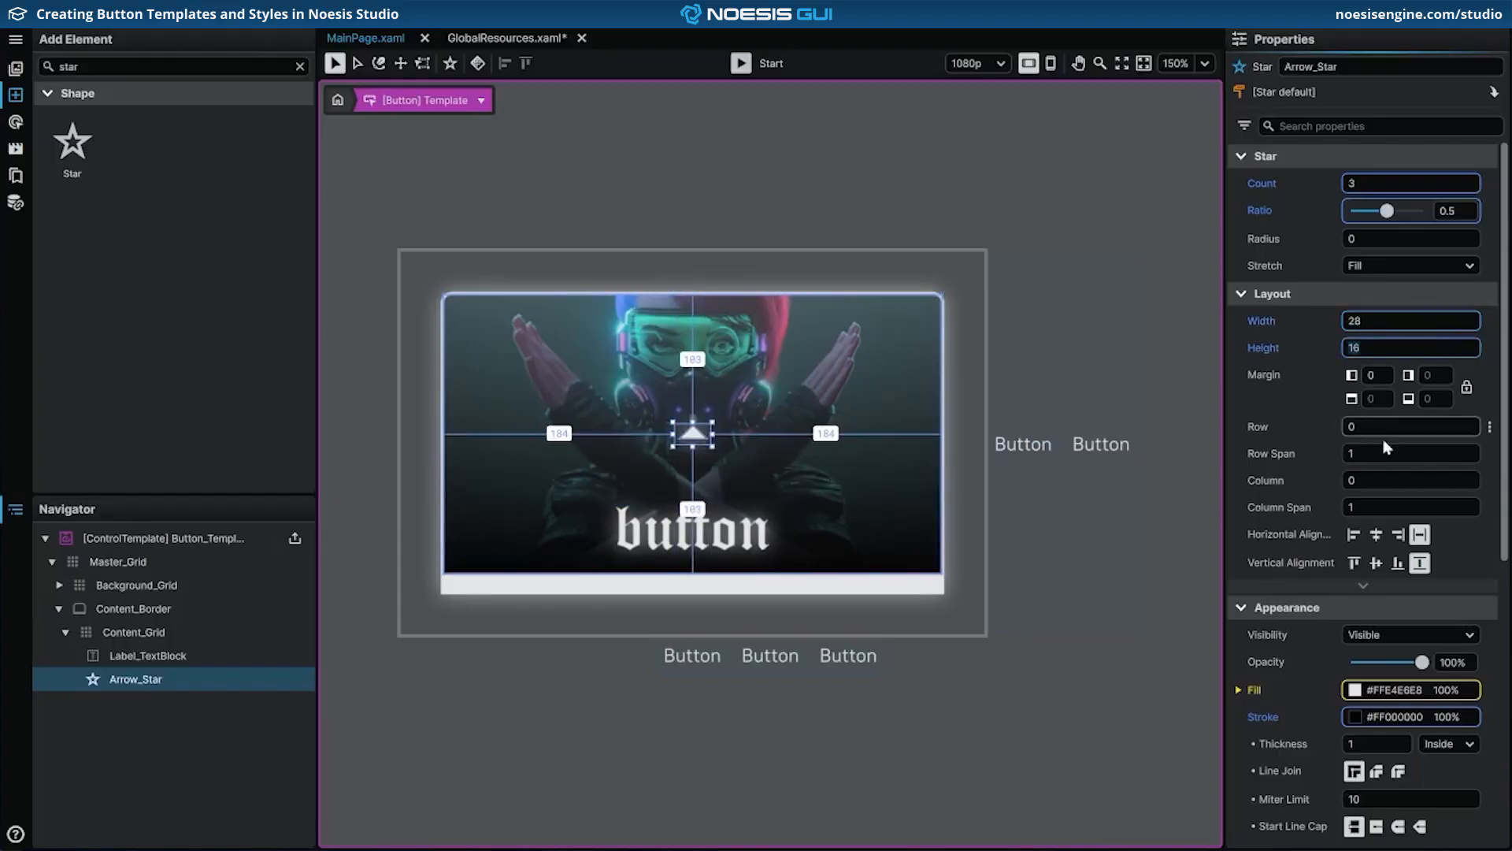
Step: Align Arrow_Star to the top right of its grid and clear its stroke brush
left_click(1397, 536)
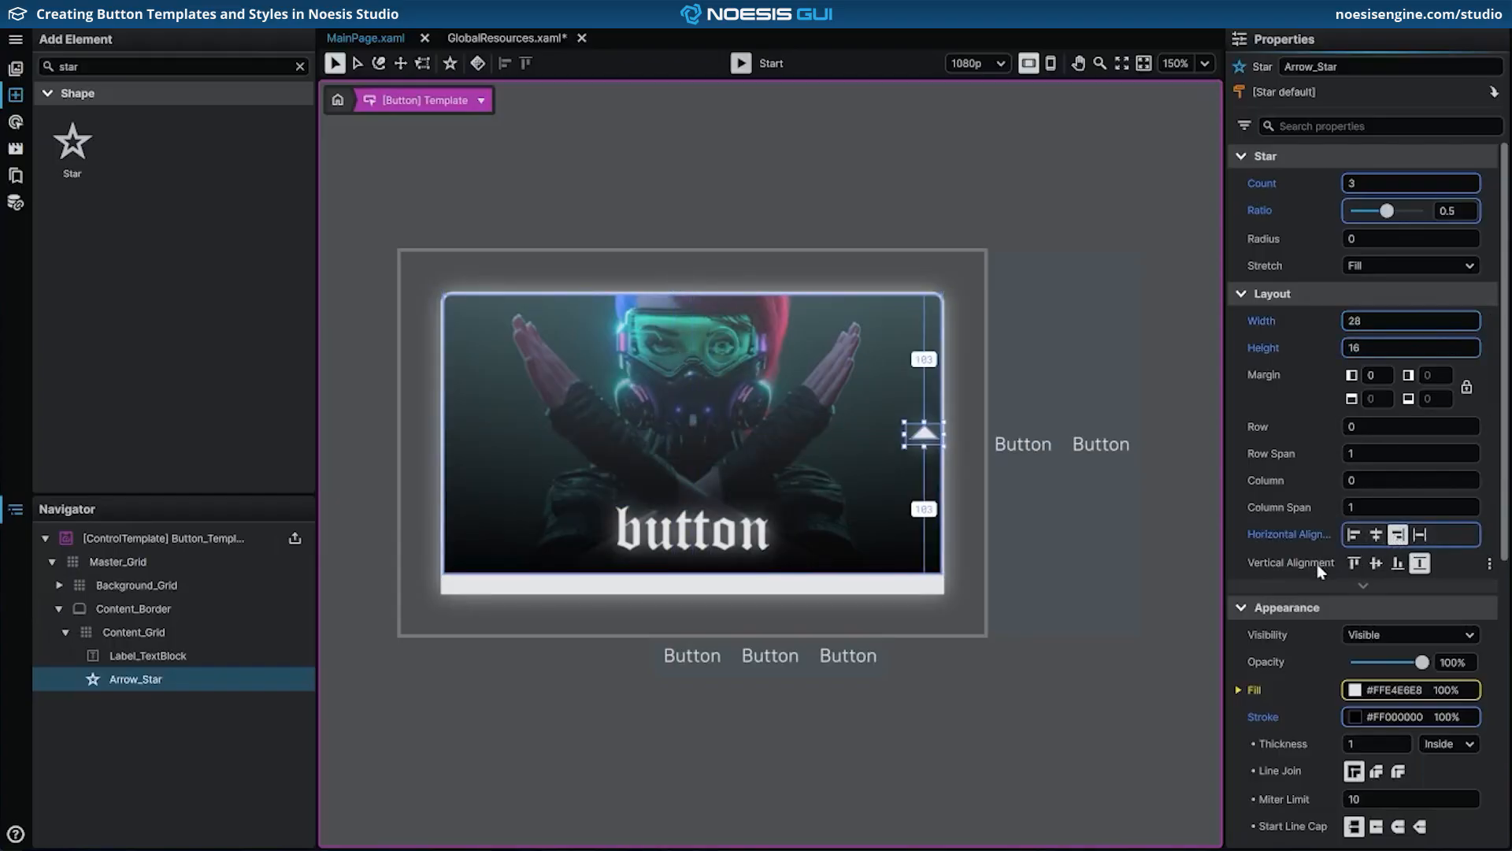
left_click(1354, 564)
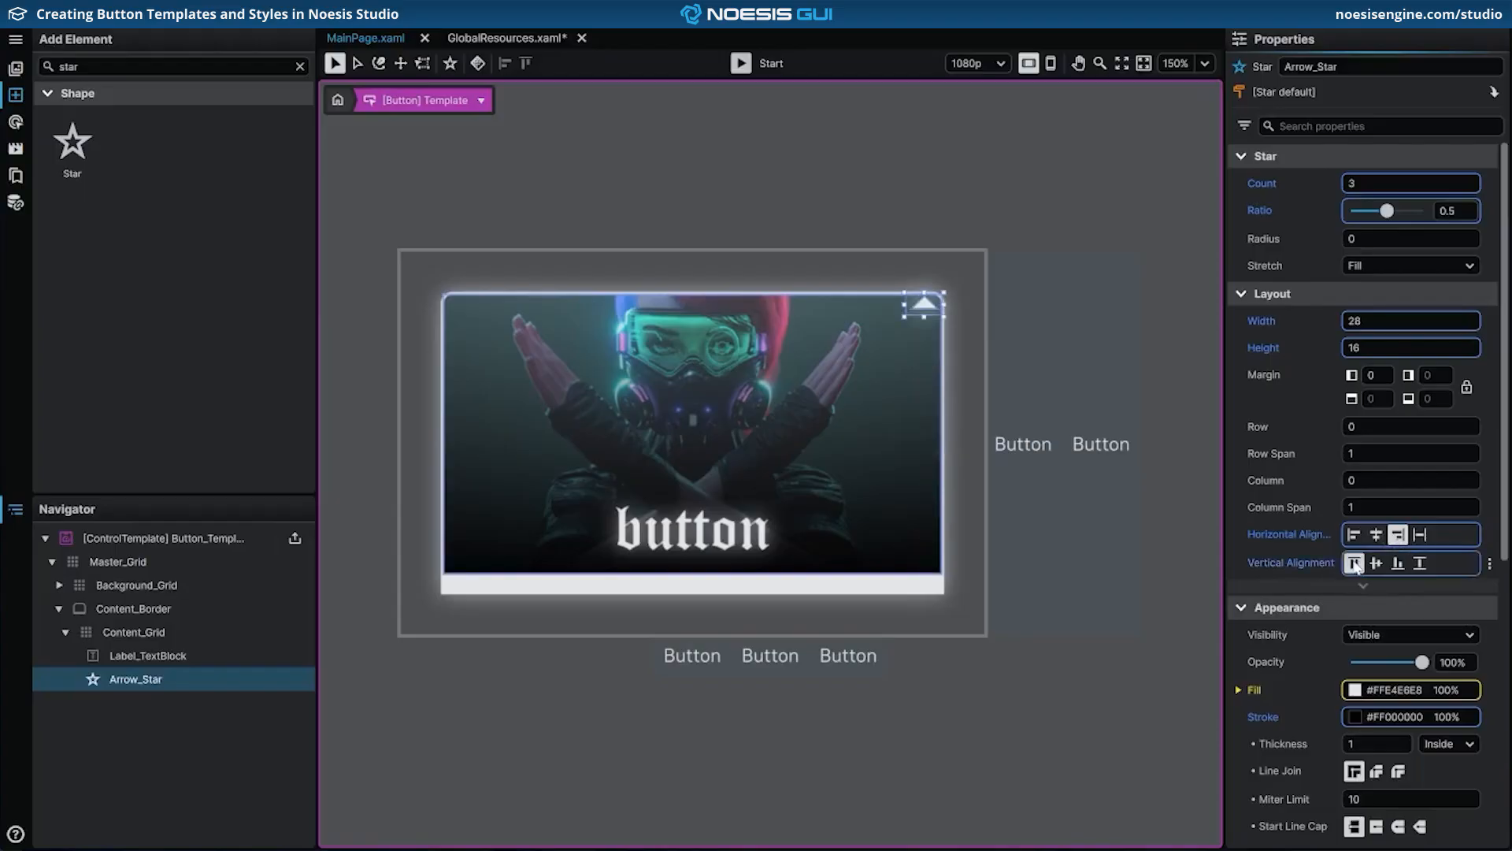
scroll(1355, 564, "down", 3)
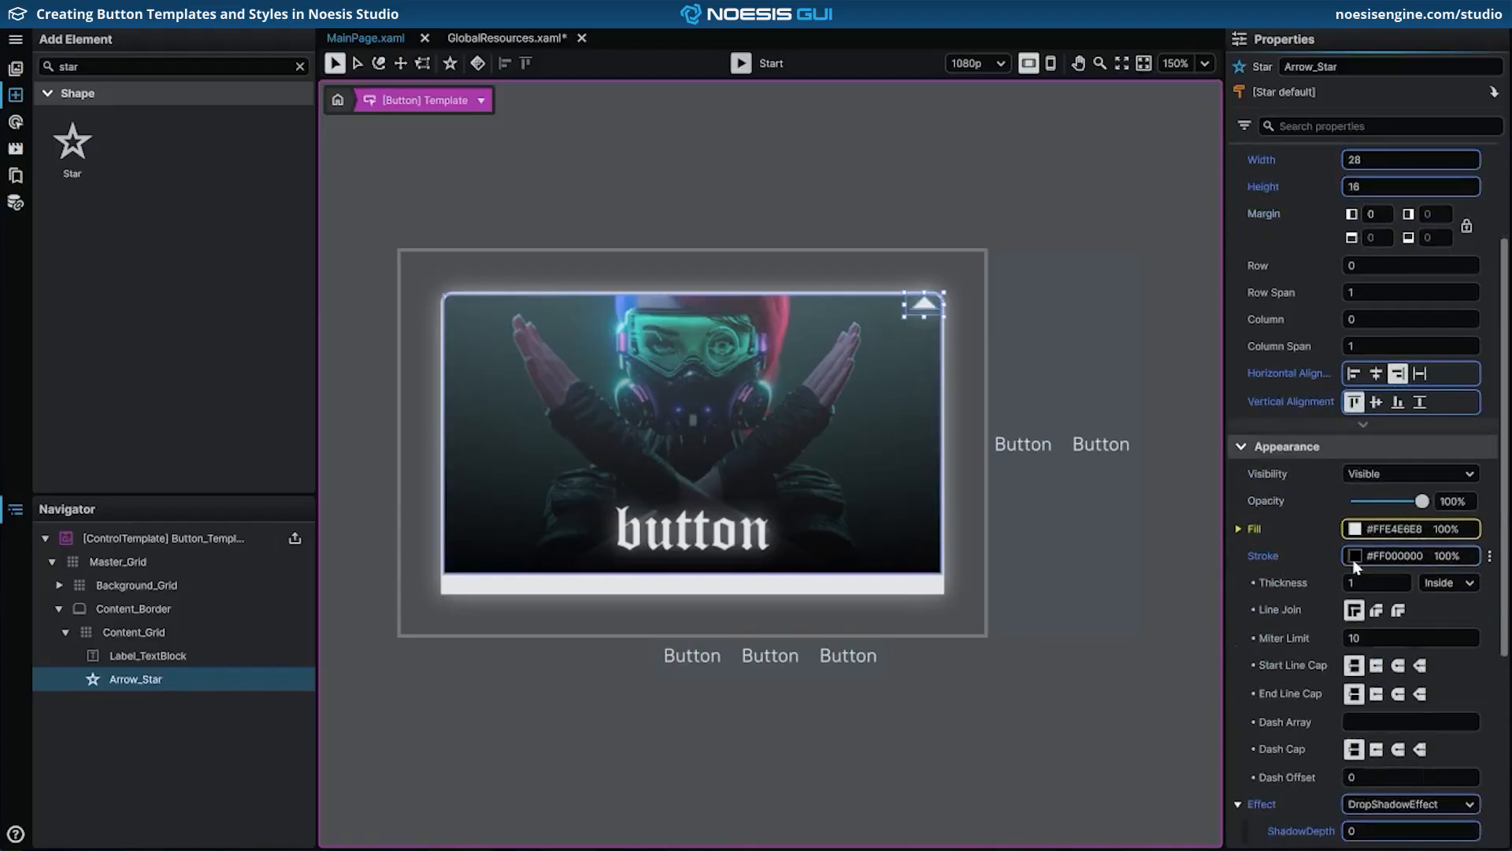
middle_click(1399, 558)
Step: Rotate Arrow_Star with a Layout Transform angle of 45
scroll(1302, 549, "down", 5)
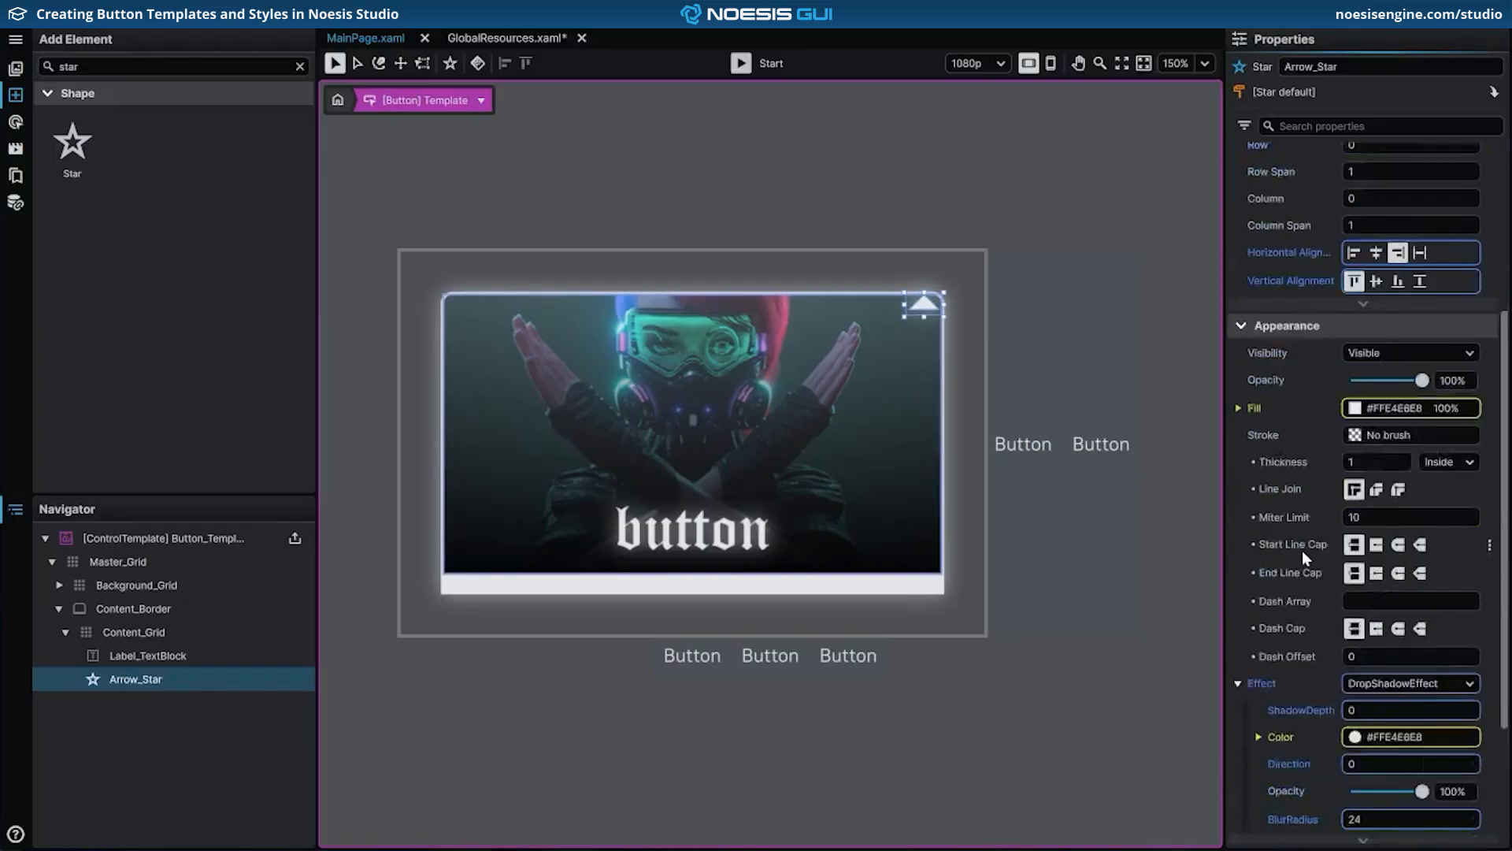
scroll(1302, 554, "down", 2)
left_click(1321, 697)
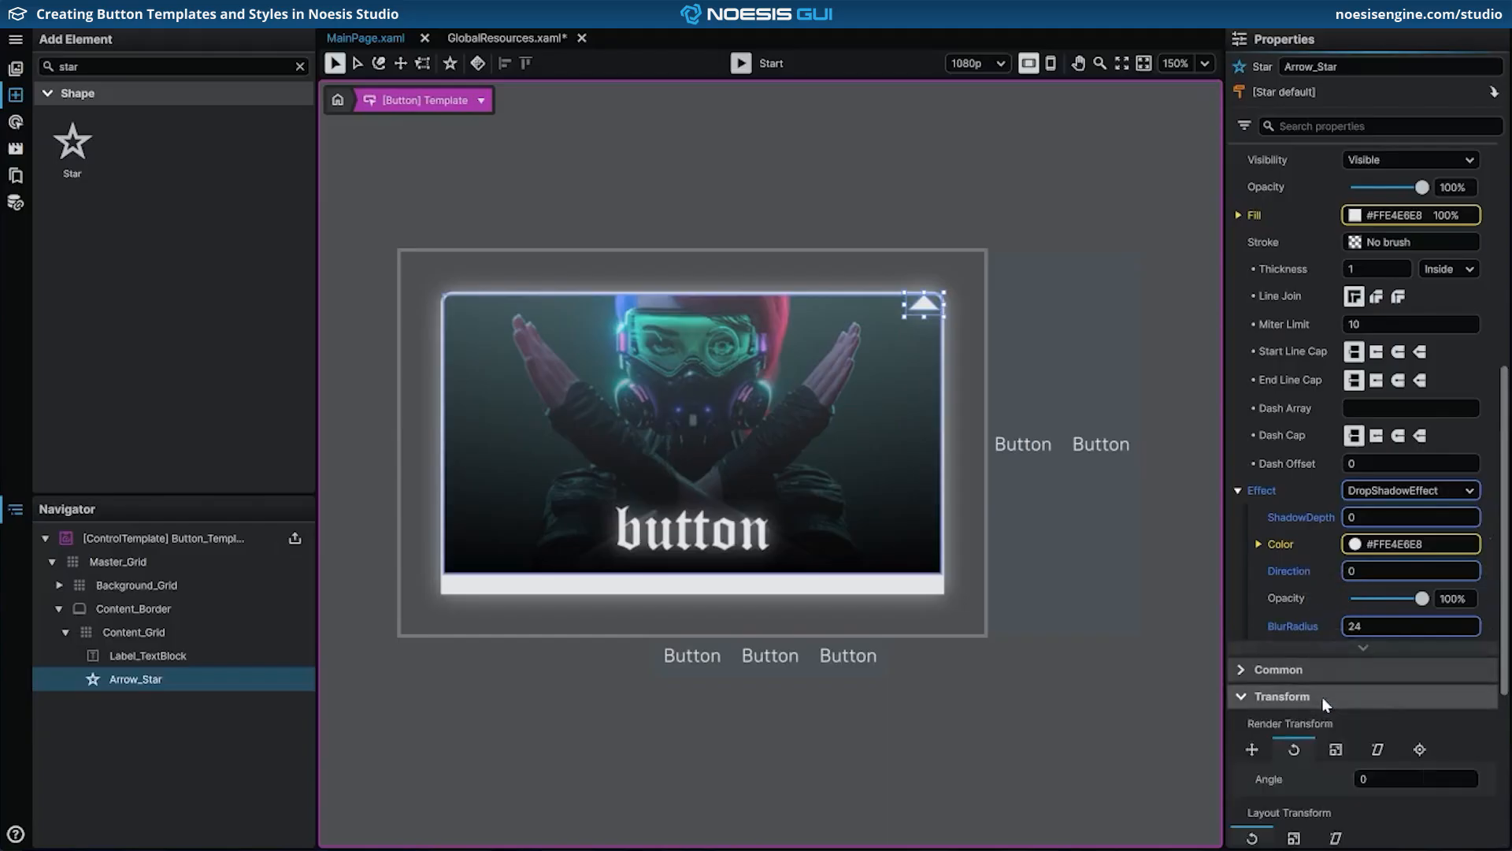
scroll(1309, 561, "down", 4)
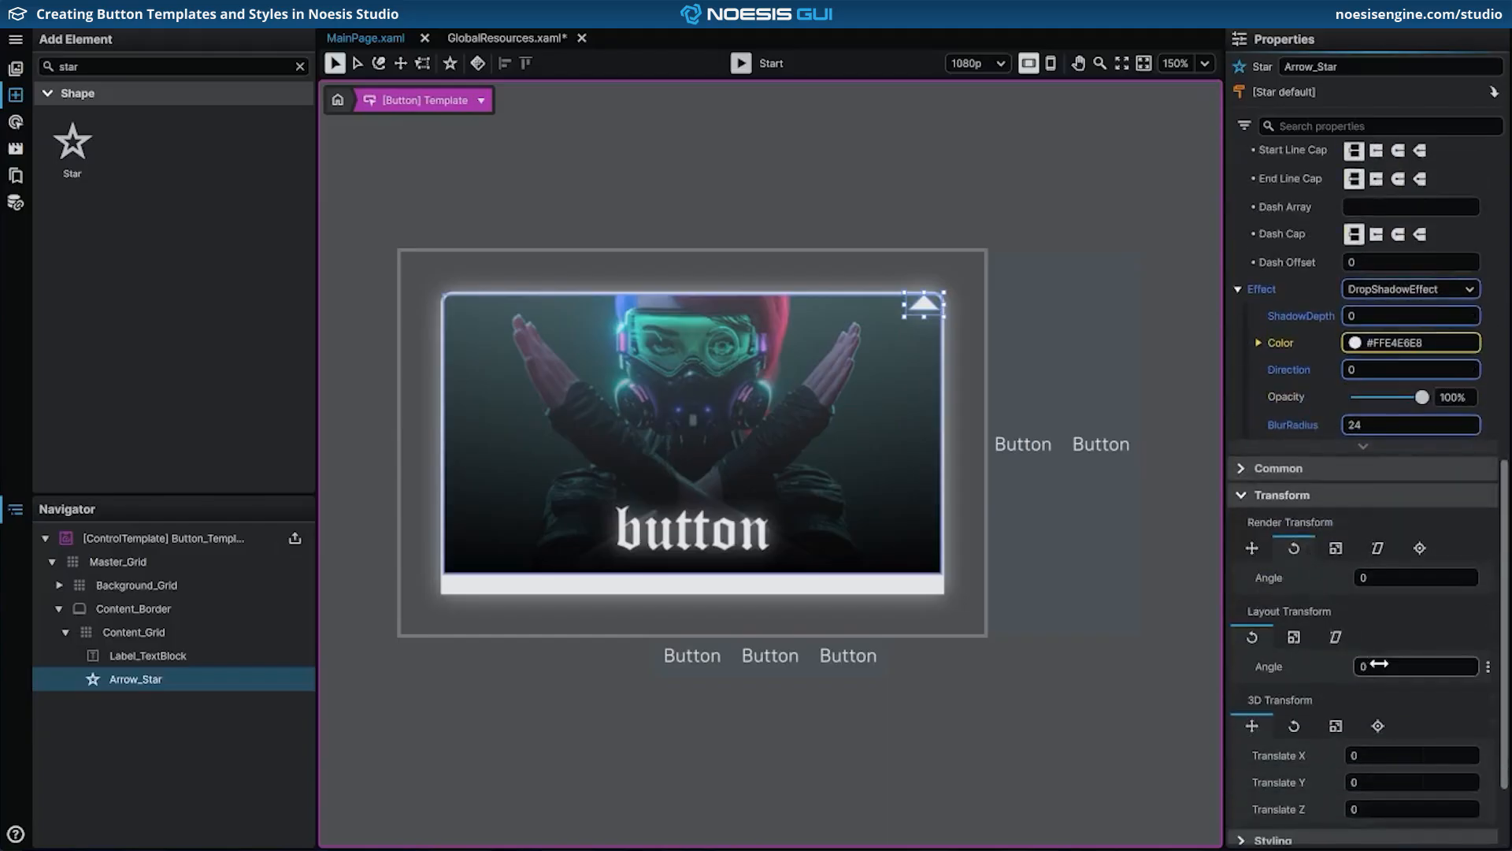
left_click(1382, 665)
type("45")
key("Return")
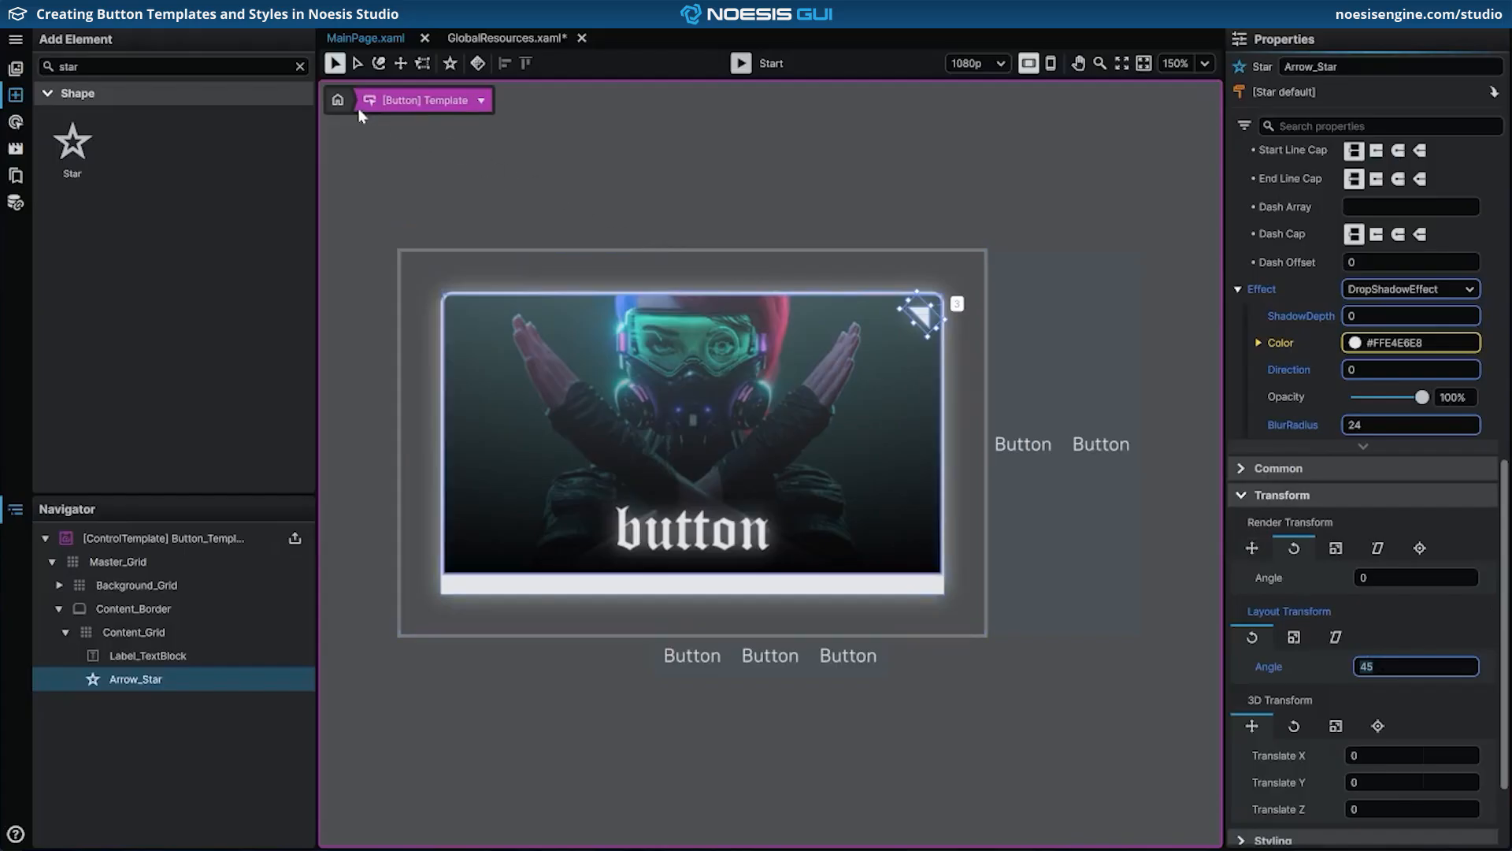
Step: Exit the button template back to the main page and save the changes
left_click(338, 100)
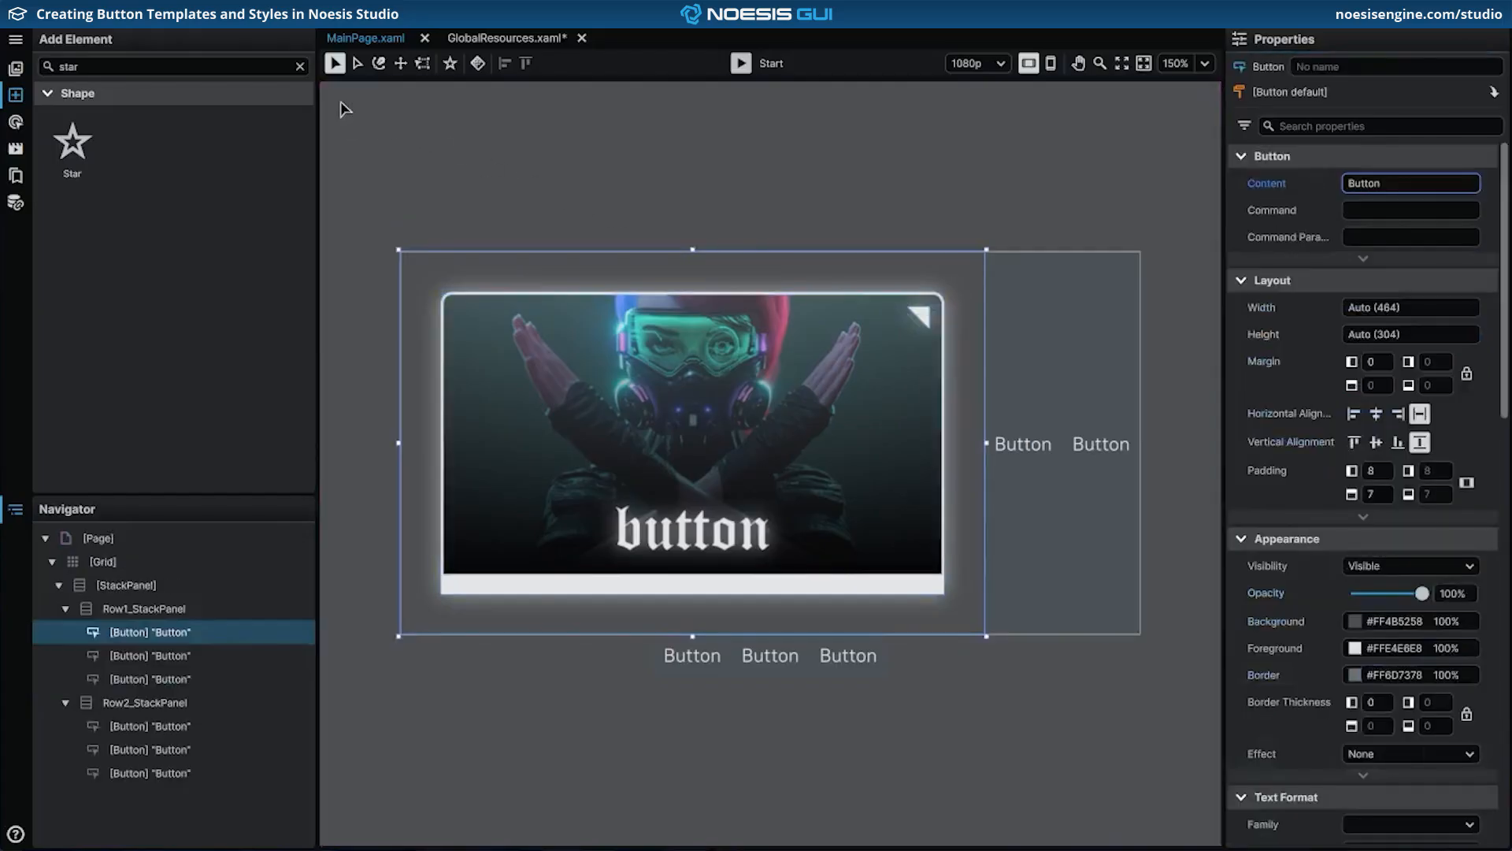
key("ctrl+s")
left_click(1142, 66)
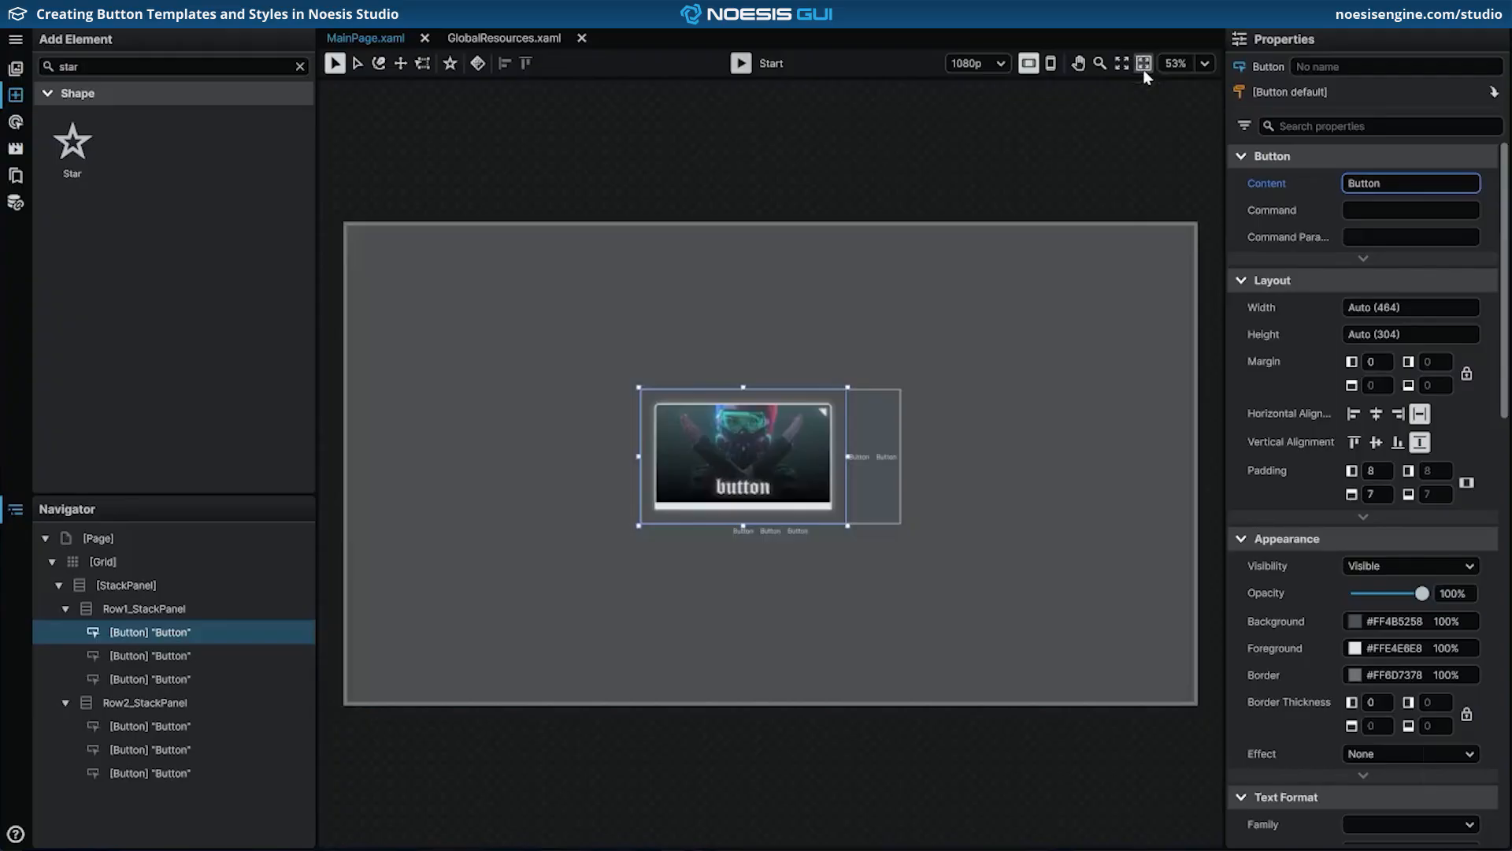
Step: Apply the Button_Template_Cyber template to the second button in Row1_StackPanel
left_click(861, 408)
right_click(861, 408)
mouse_move(879, 472)
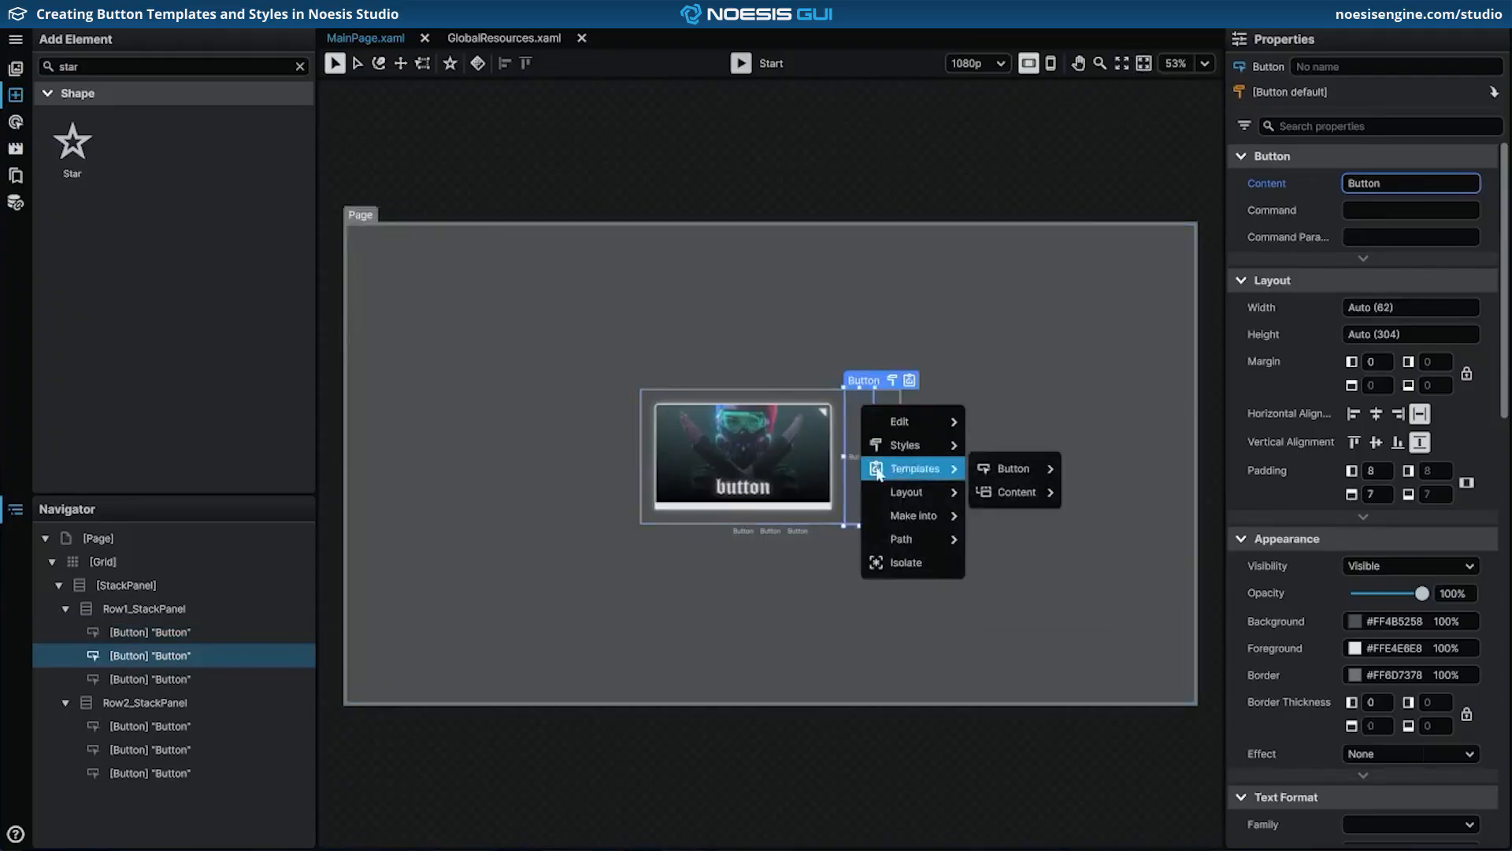
mouse_move(1012, 468)
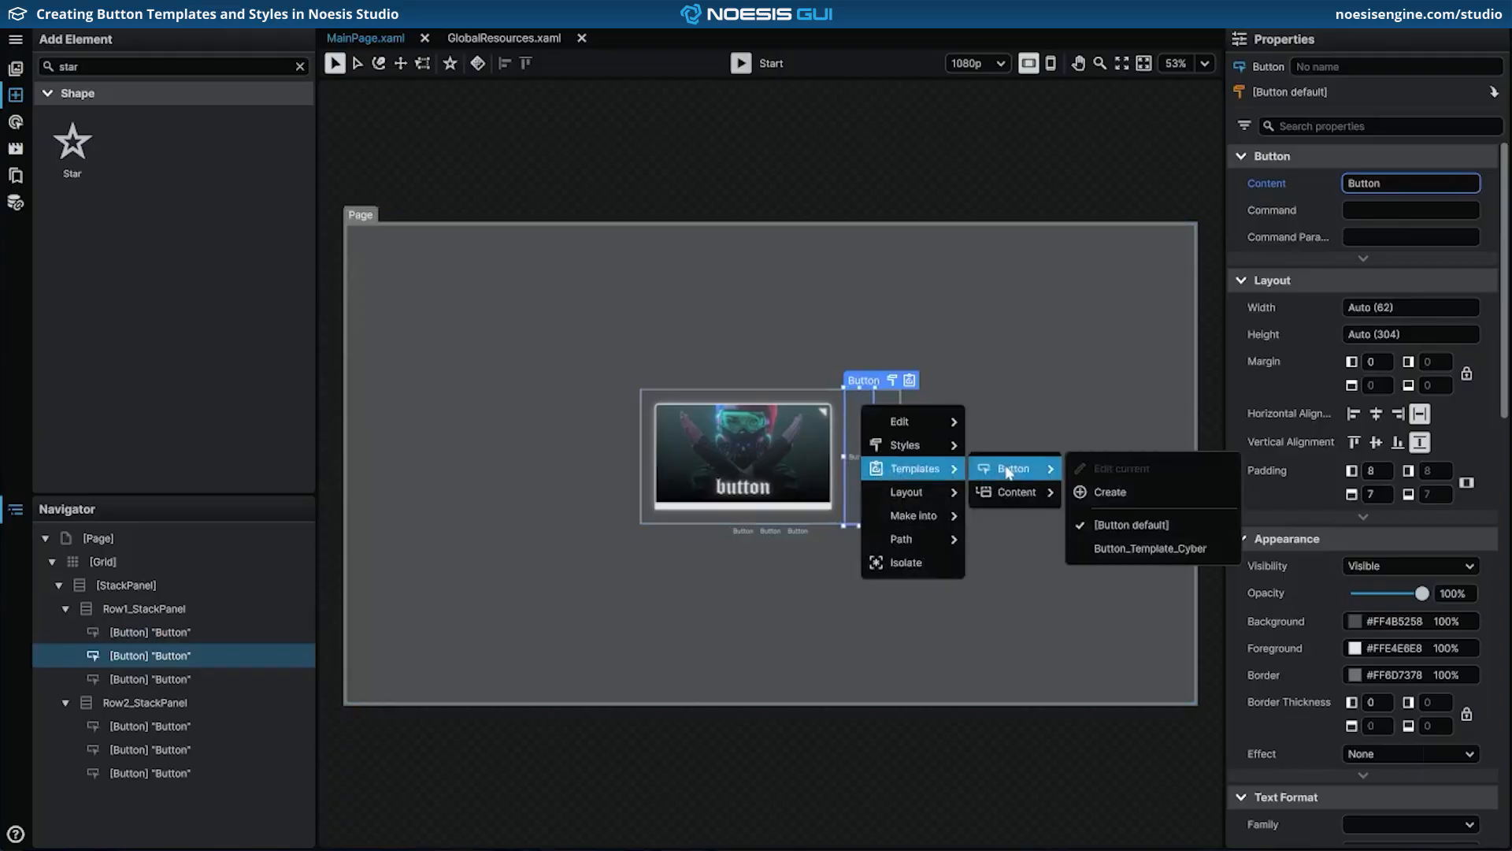
left_click(1146, 549)
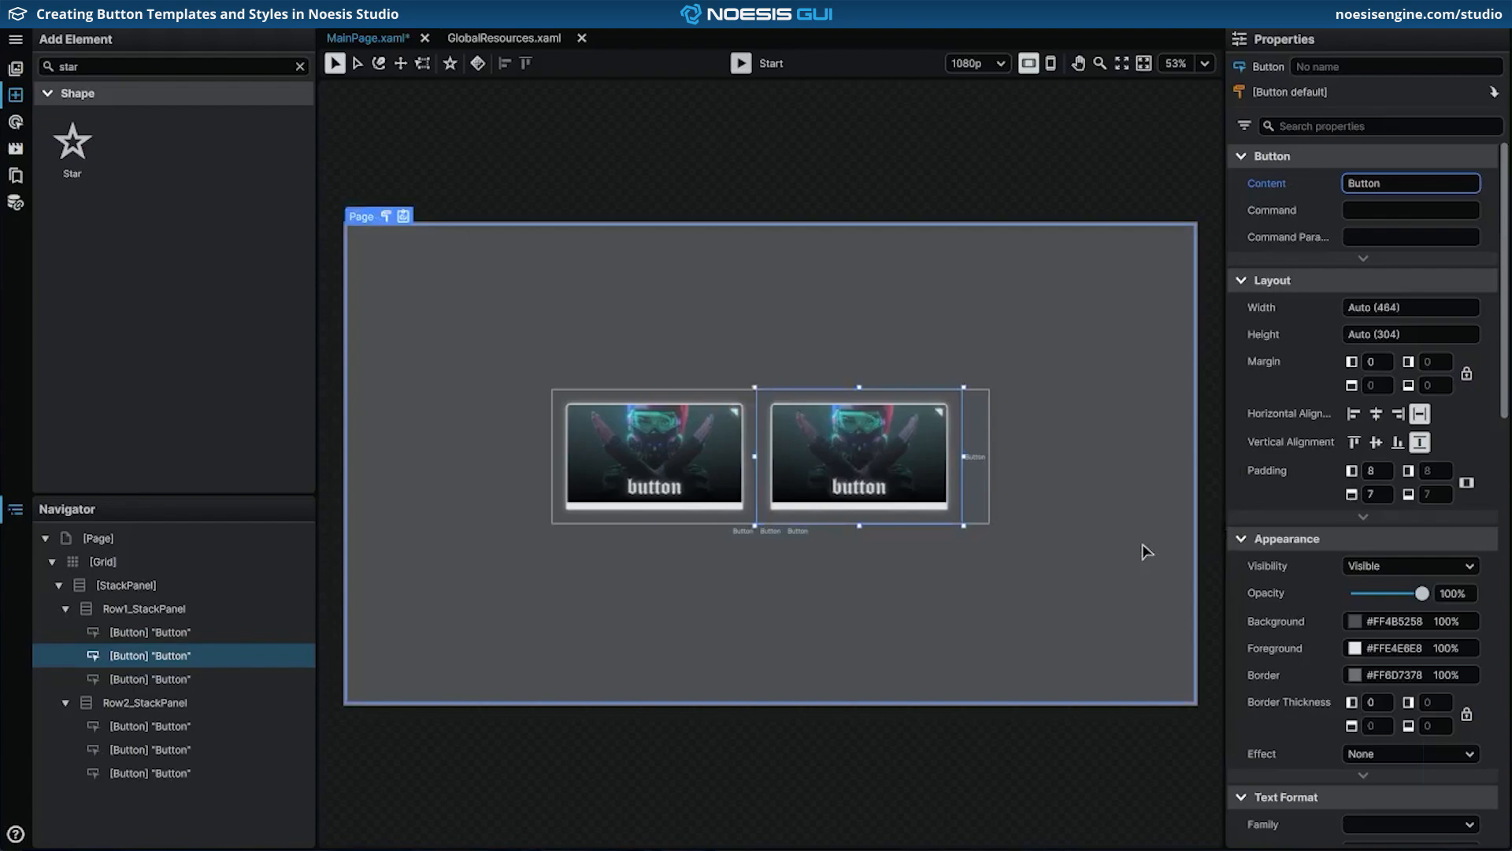
right_click(243, 658)
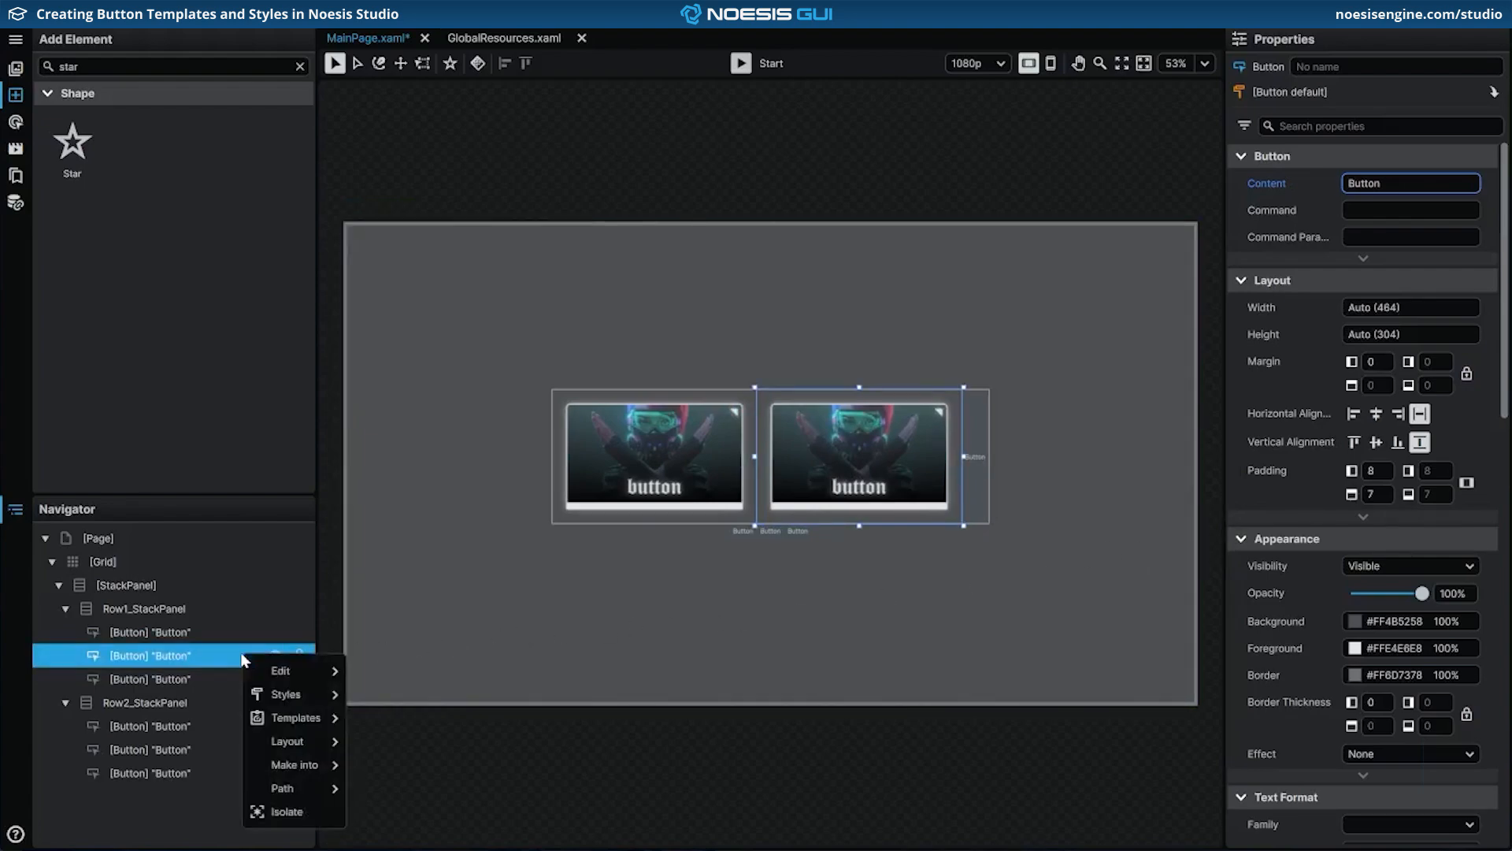
mouse_move(276, 714)
mouse_move(394, 718)
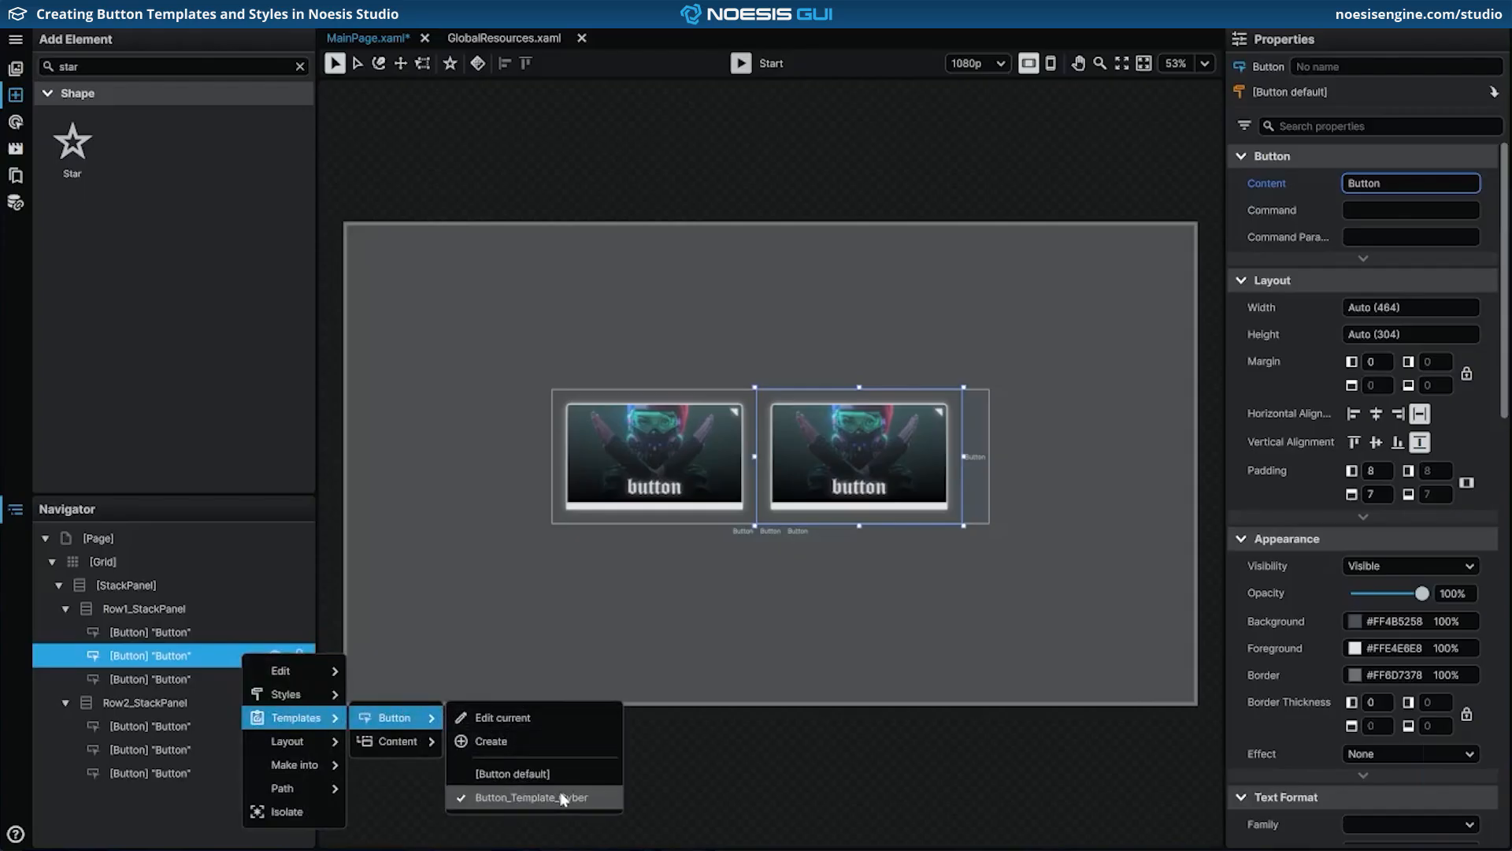
Step: Set the template of the third button in Row1_StackPanel to Button_Template_Cyber and save the page
left_click(977, 487)
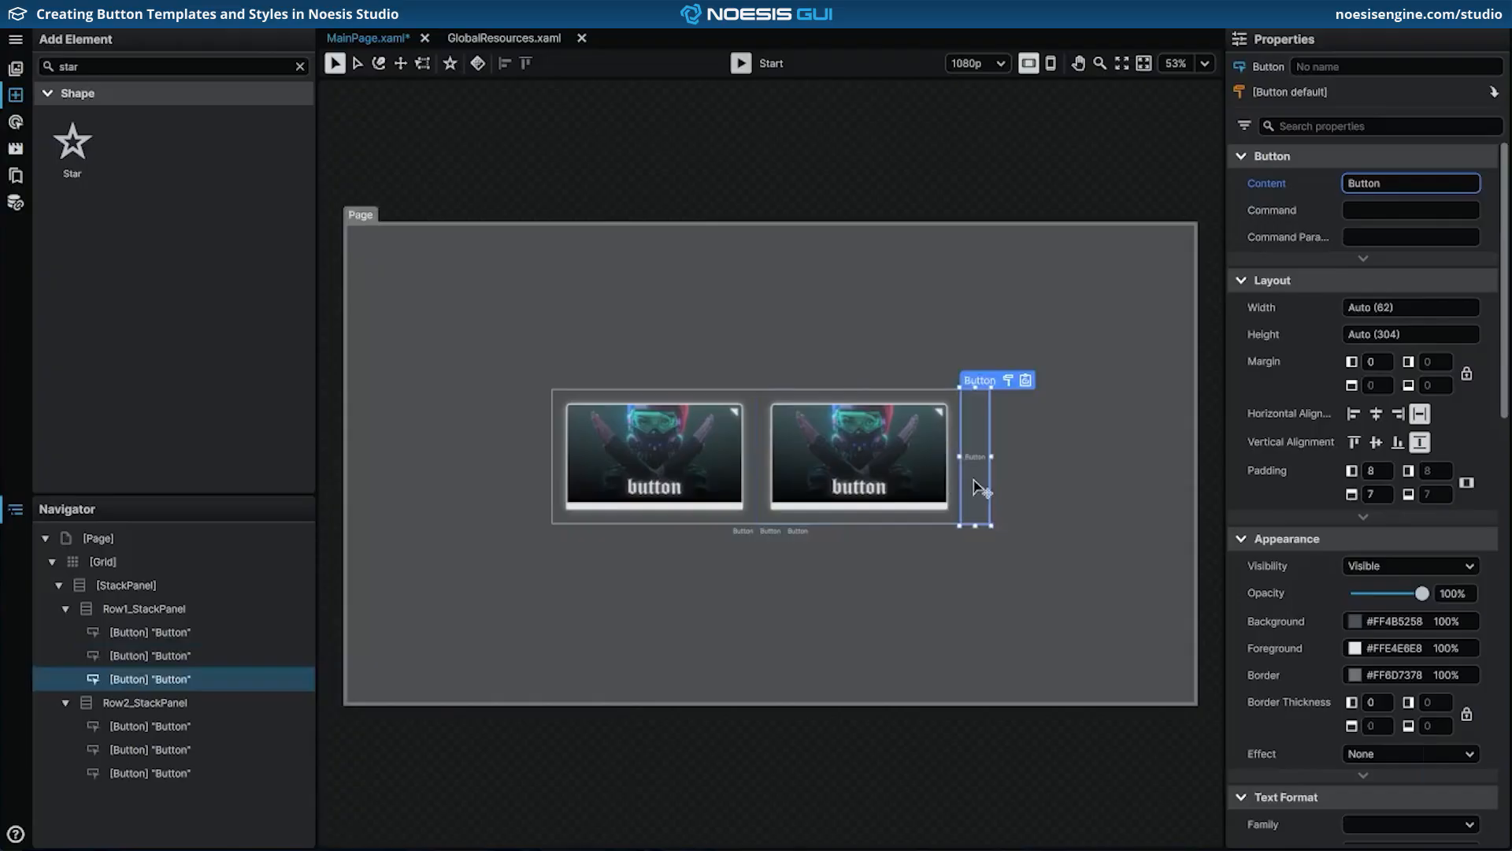
scroll(1314, 425, "down", 5)
scroll(1313, 422, "down", 5)
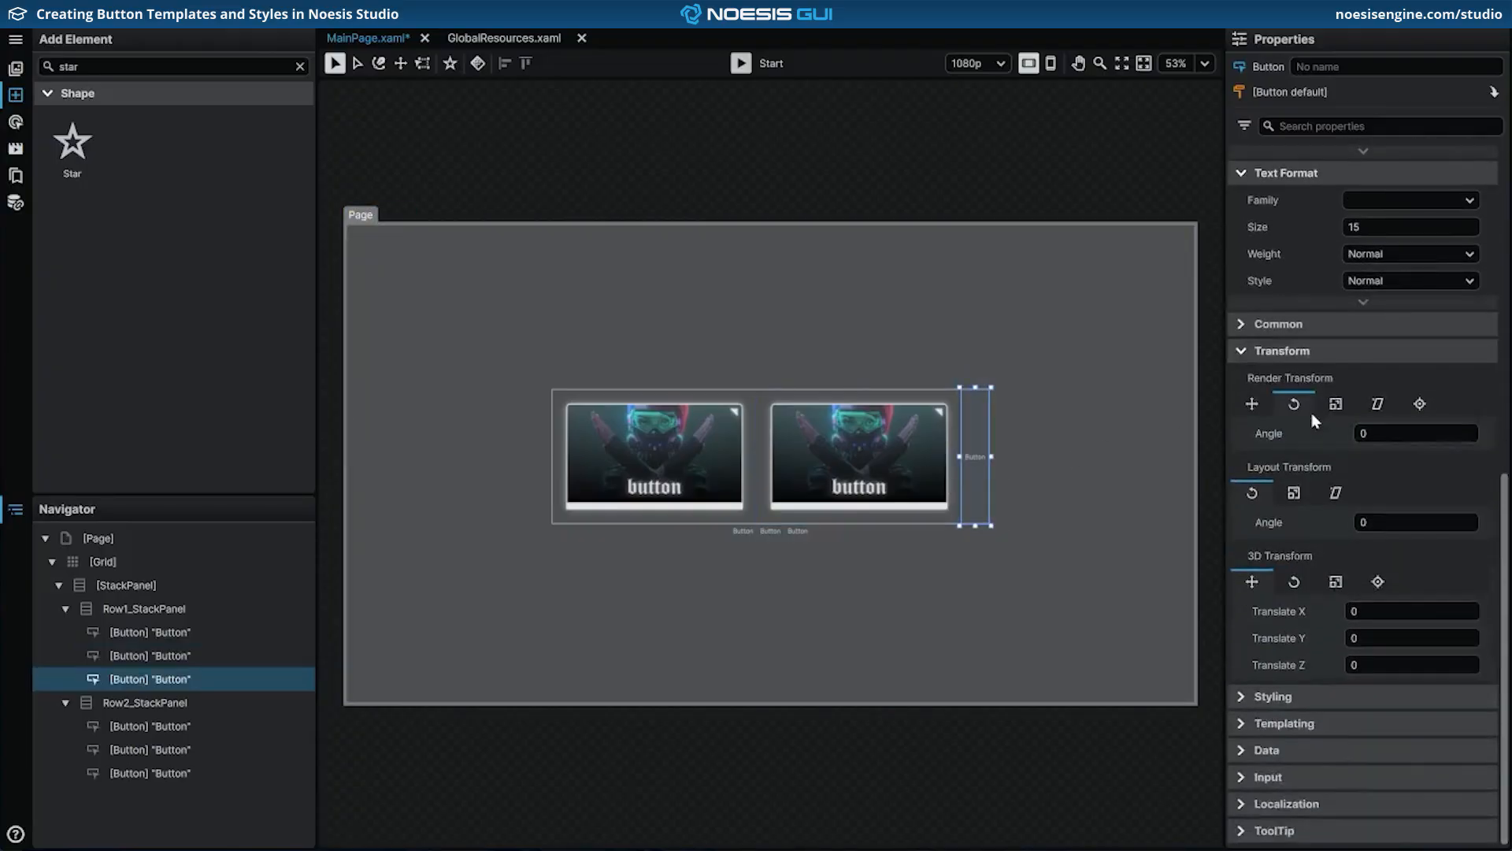
left_click(1261, 721)
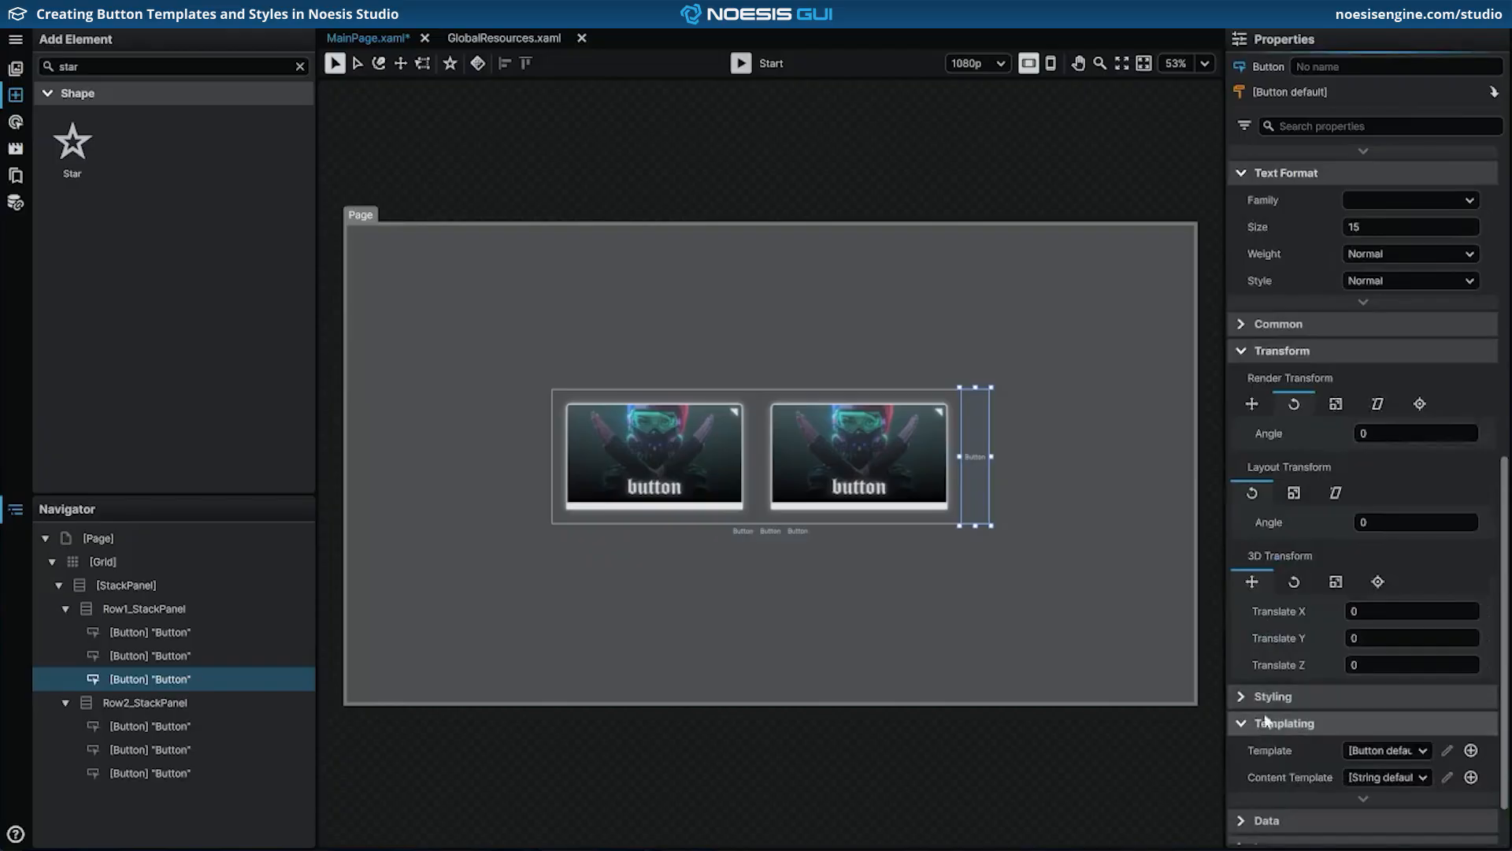
left_click(1382, 679)
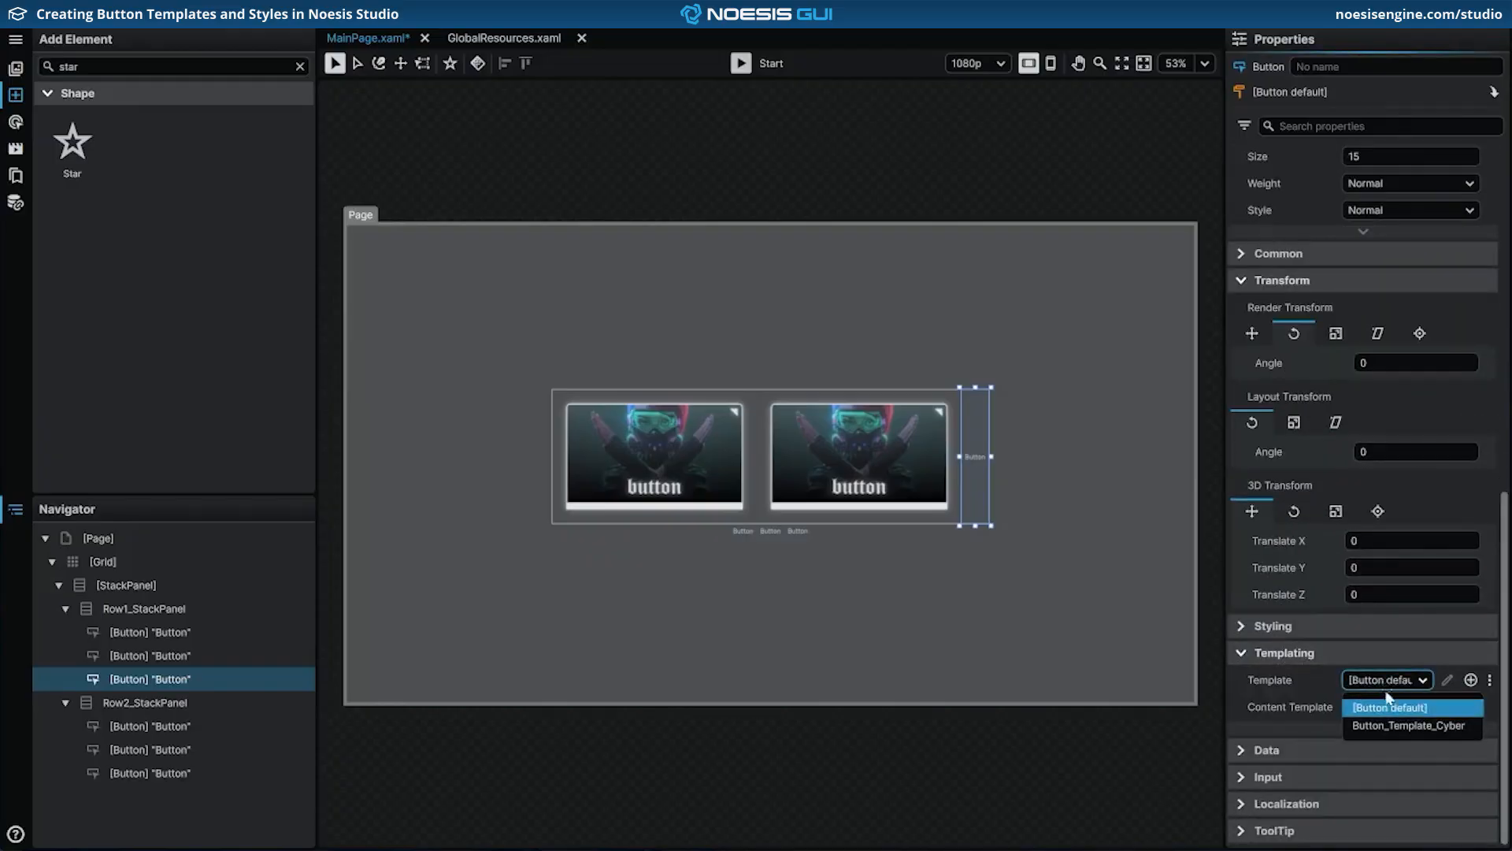
left_click(1392, 727)
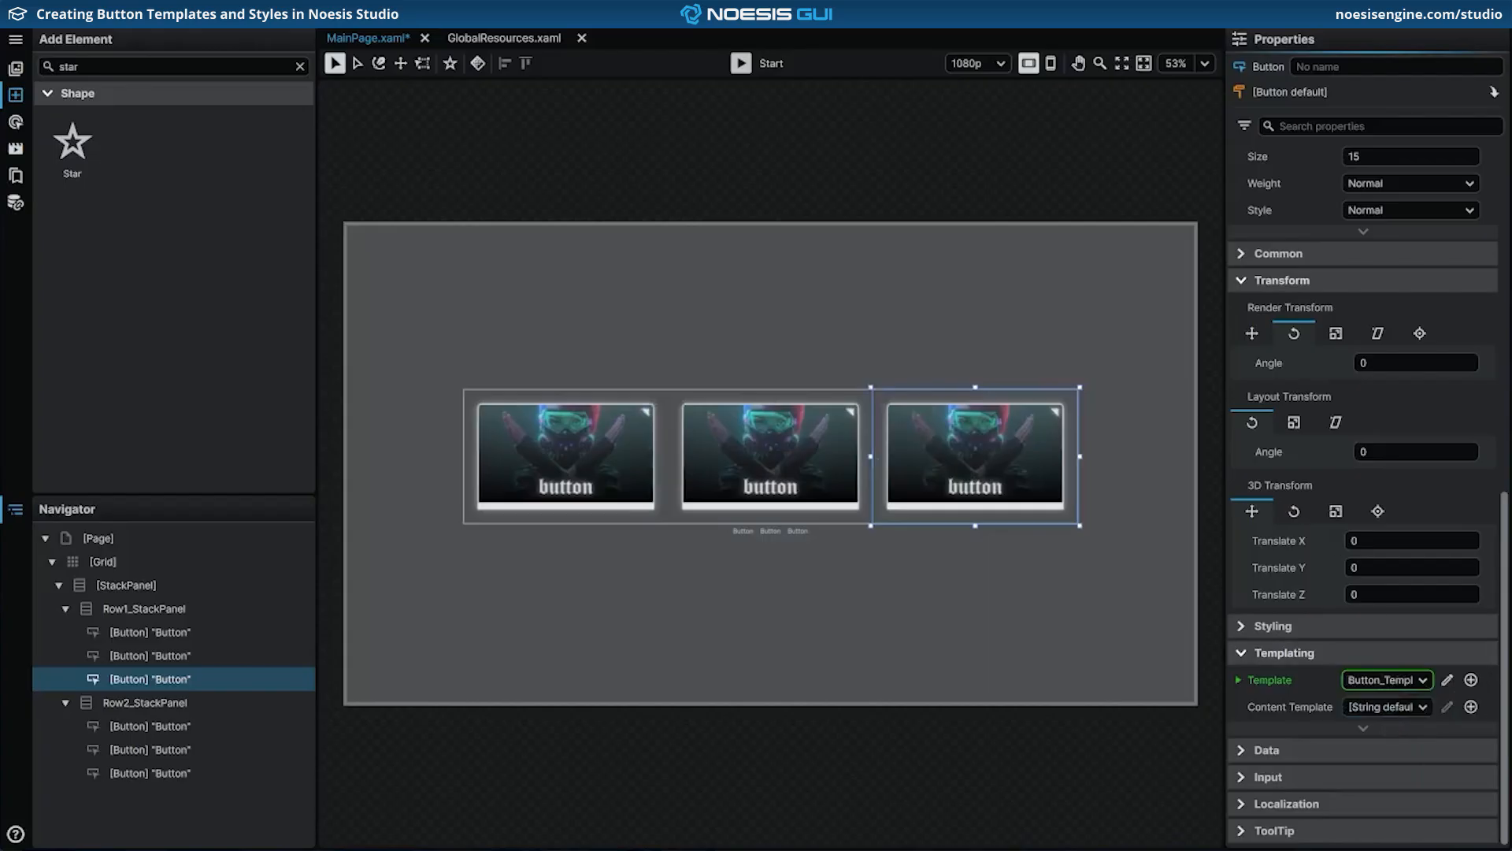
key("ctrl+s")
Step: Try a magenta foreground on the middle button of Row1_StackPanel and reset the property to its default
left_click(760, 430)
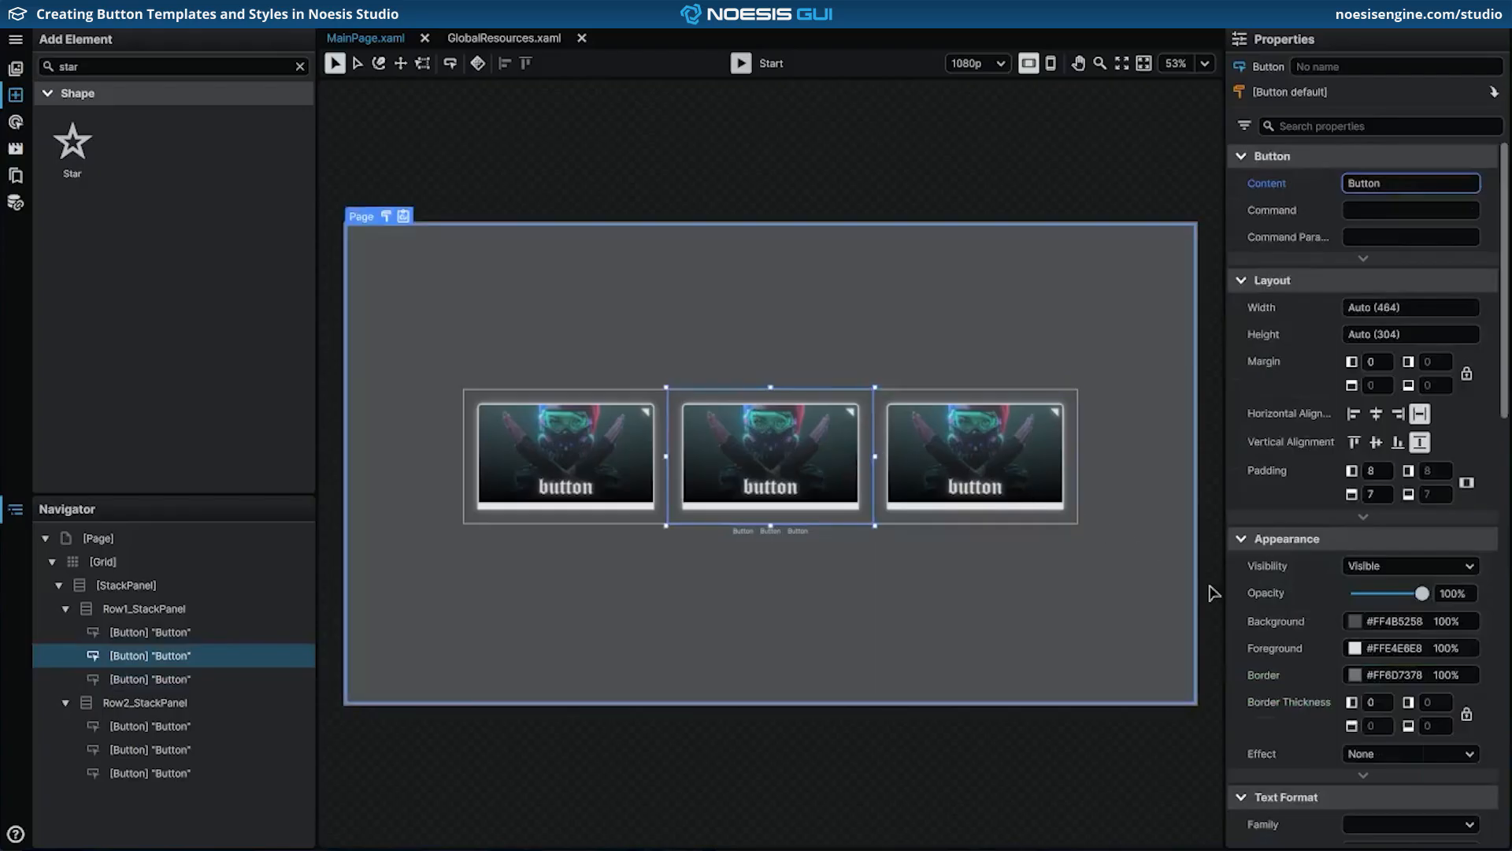
left_click(1354, 648)
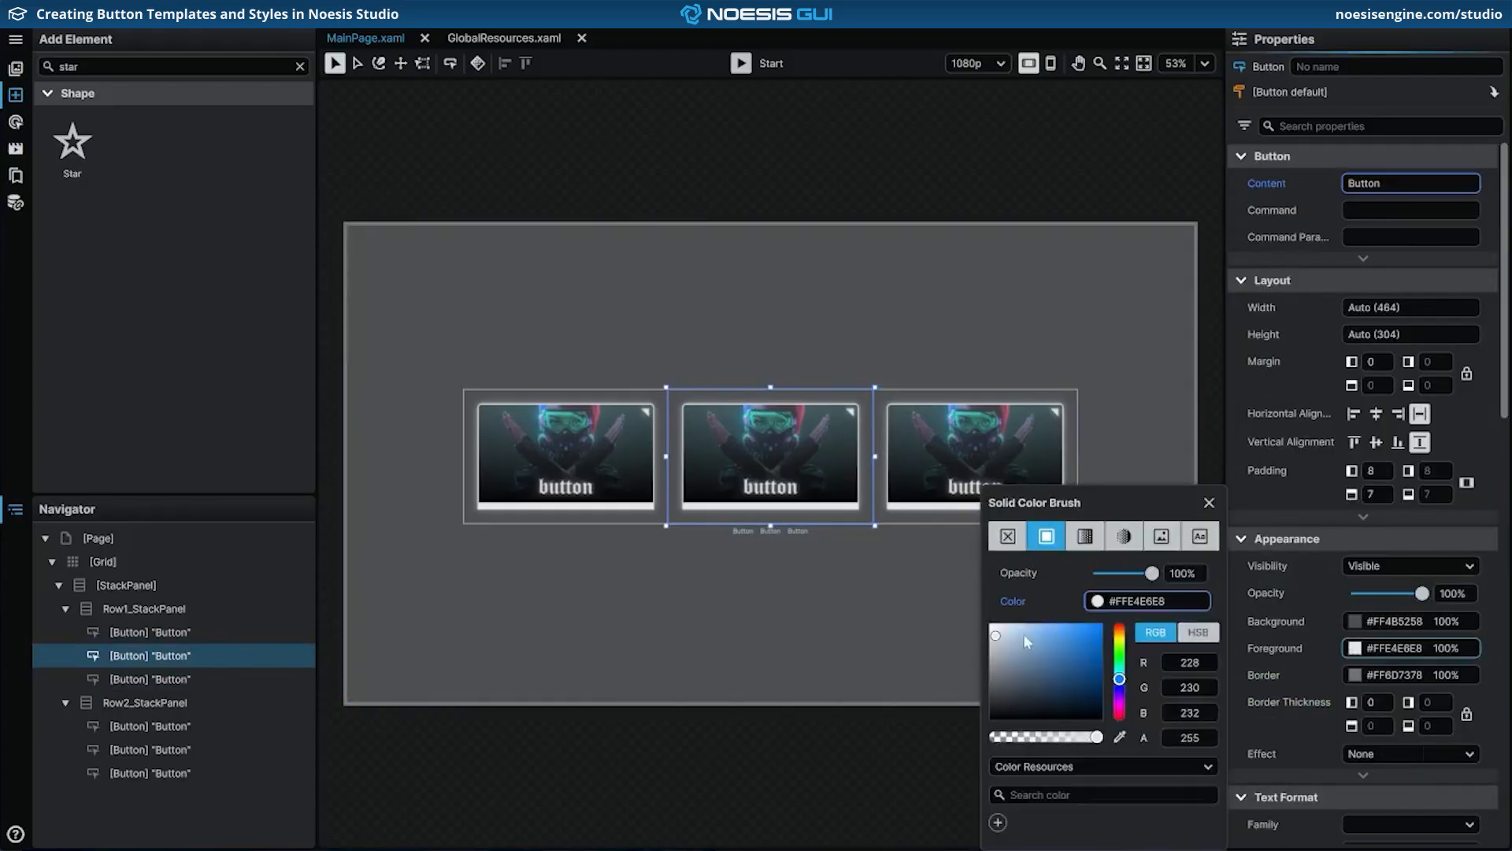
left_click_drag(996, 640, 1126, 705)
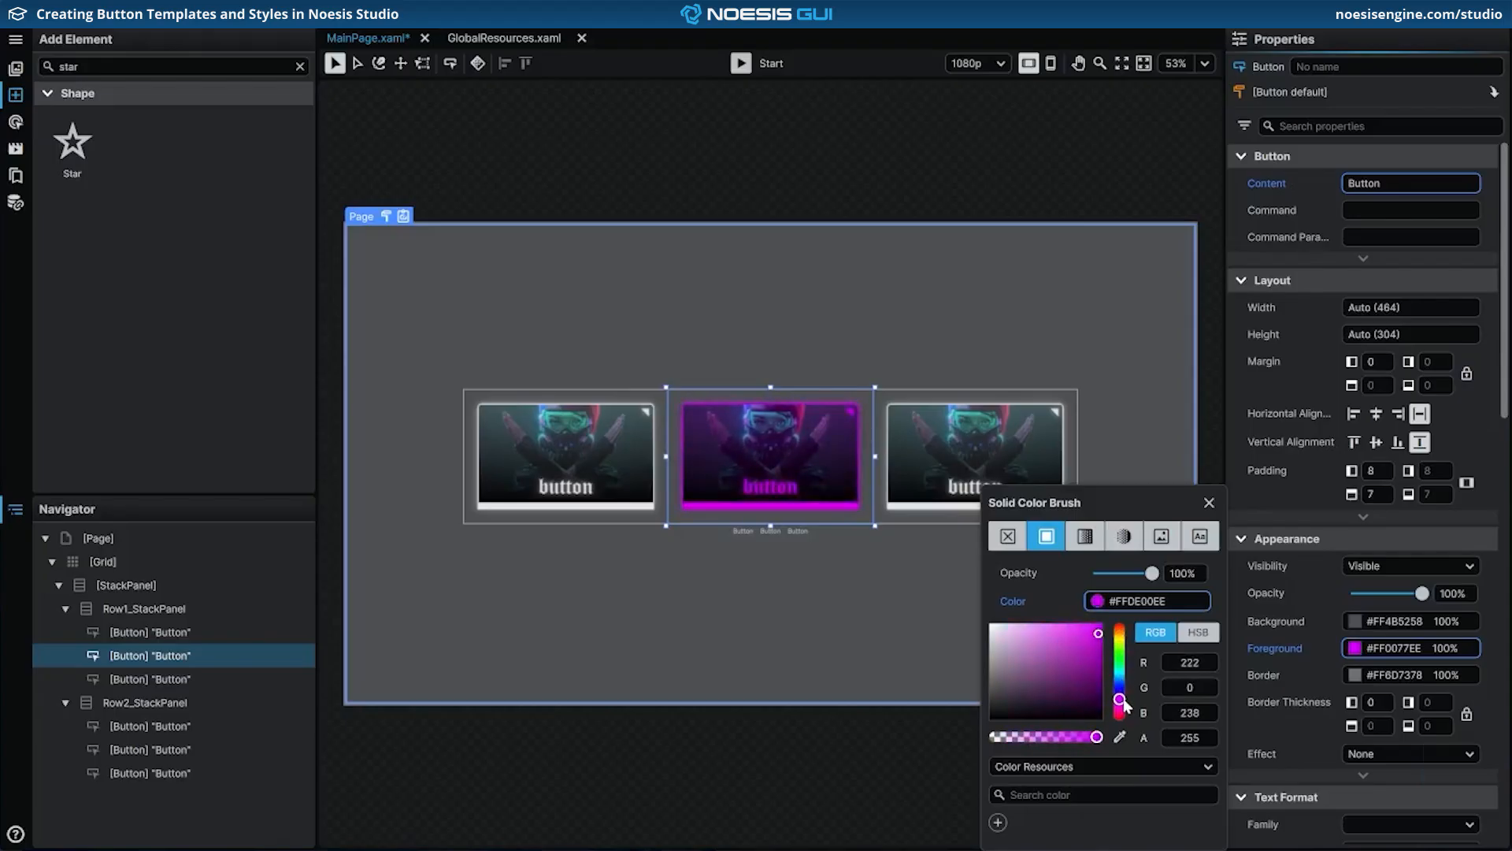
left_click(1205, 504)
left_click(1488, 648)
left_click(1449, 627)
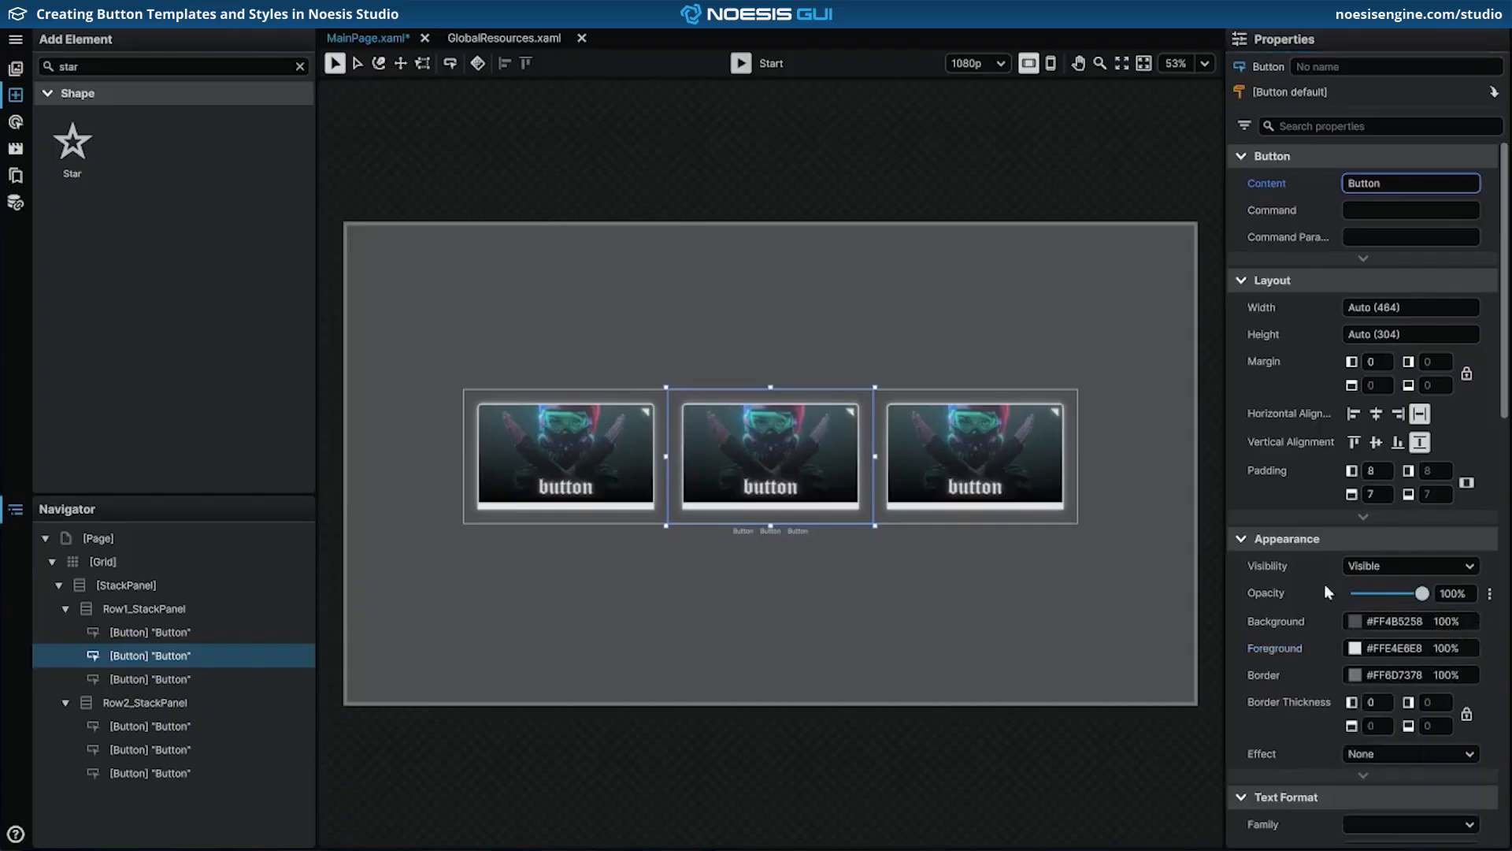
Step: Create a button style named Button_Style_Banana in Global Resources from the middle button of Row1_StackPanel
right_click(707, 467)
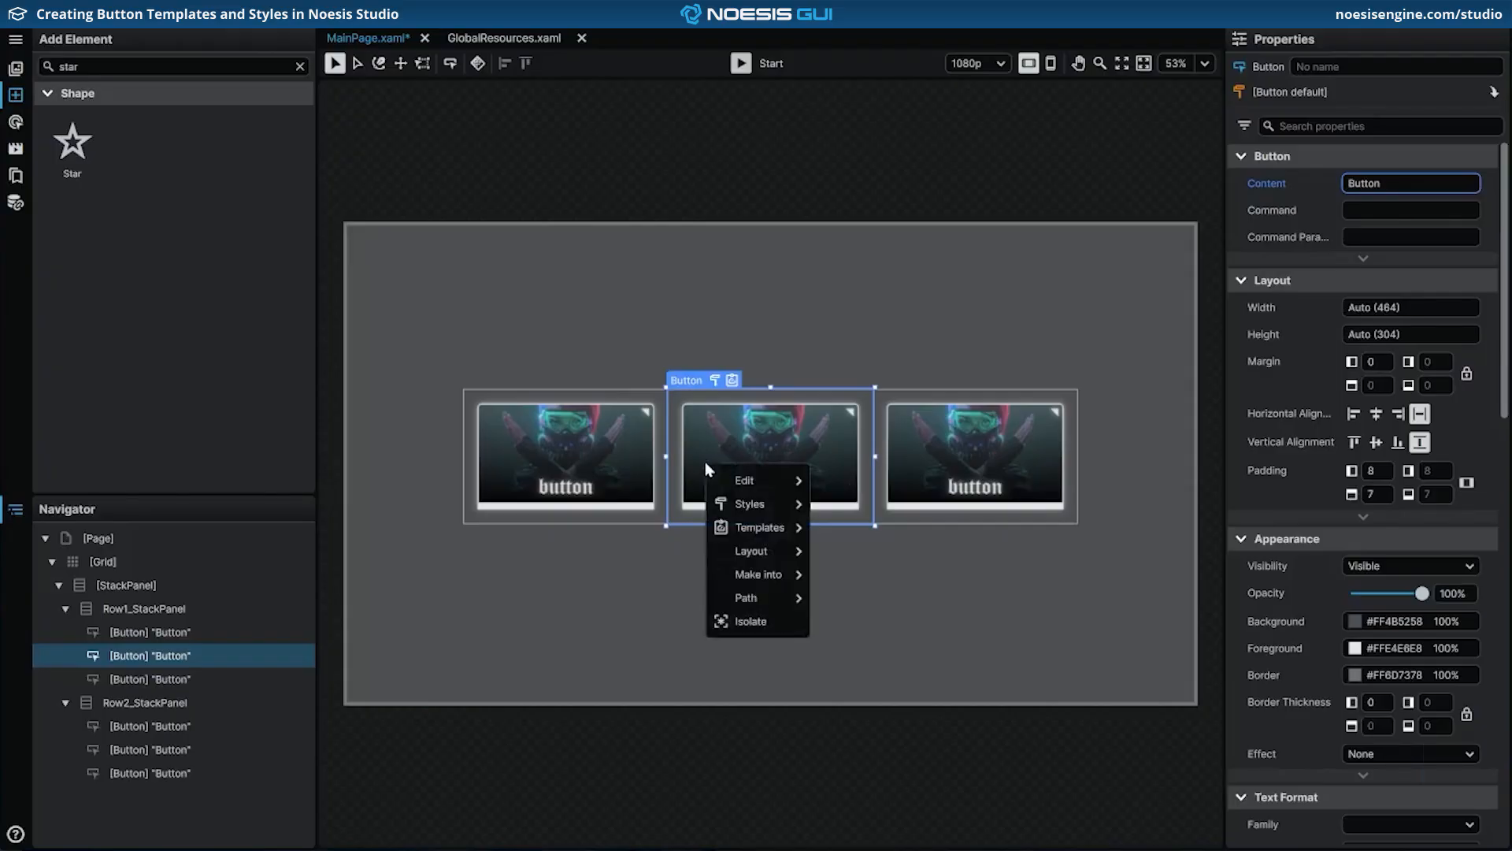
mouse_move(730, 506)
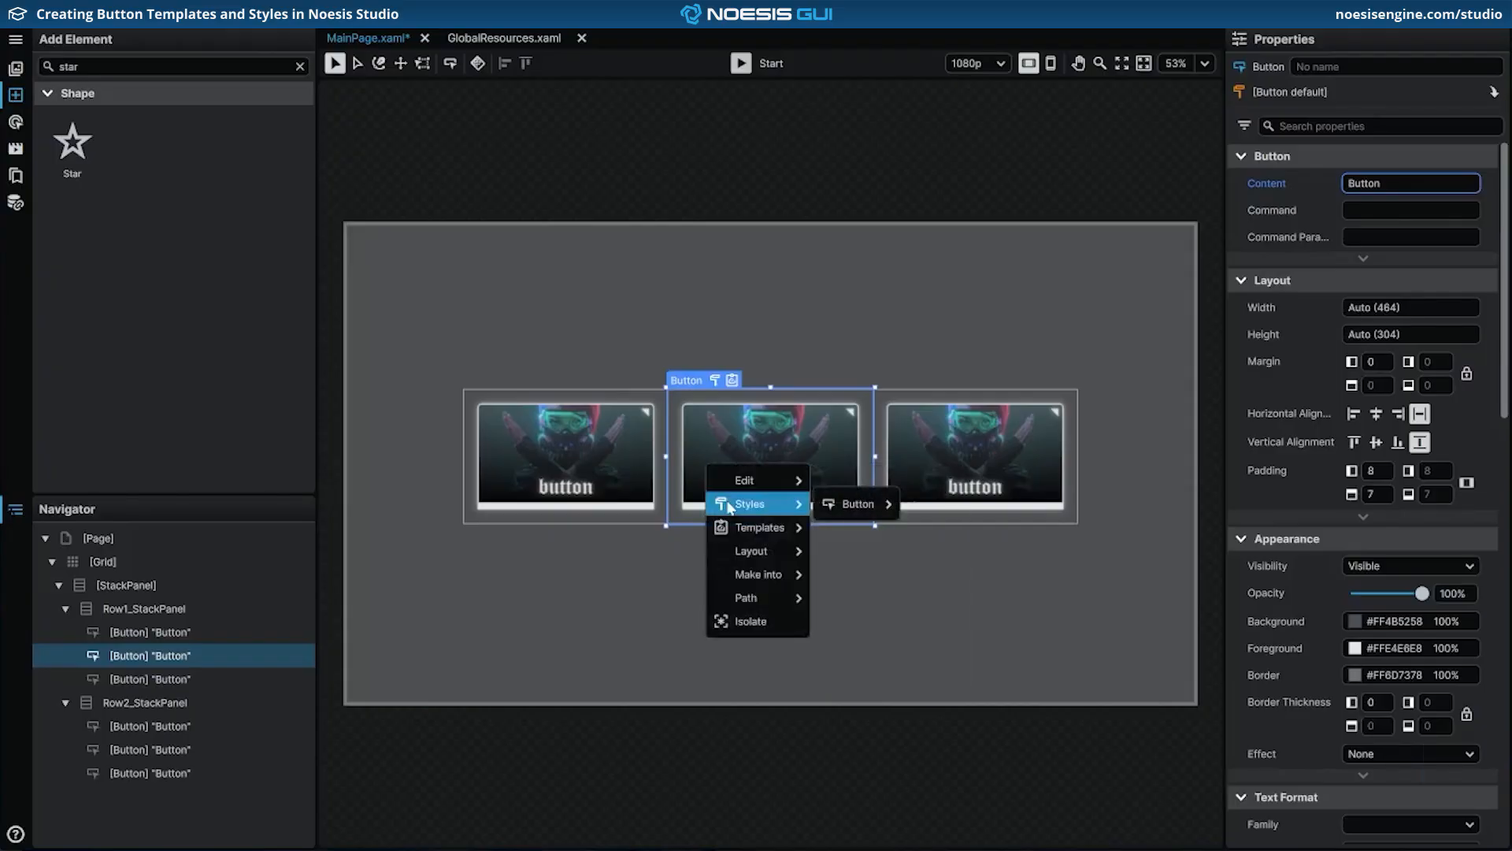
mouse_move(826, 506)
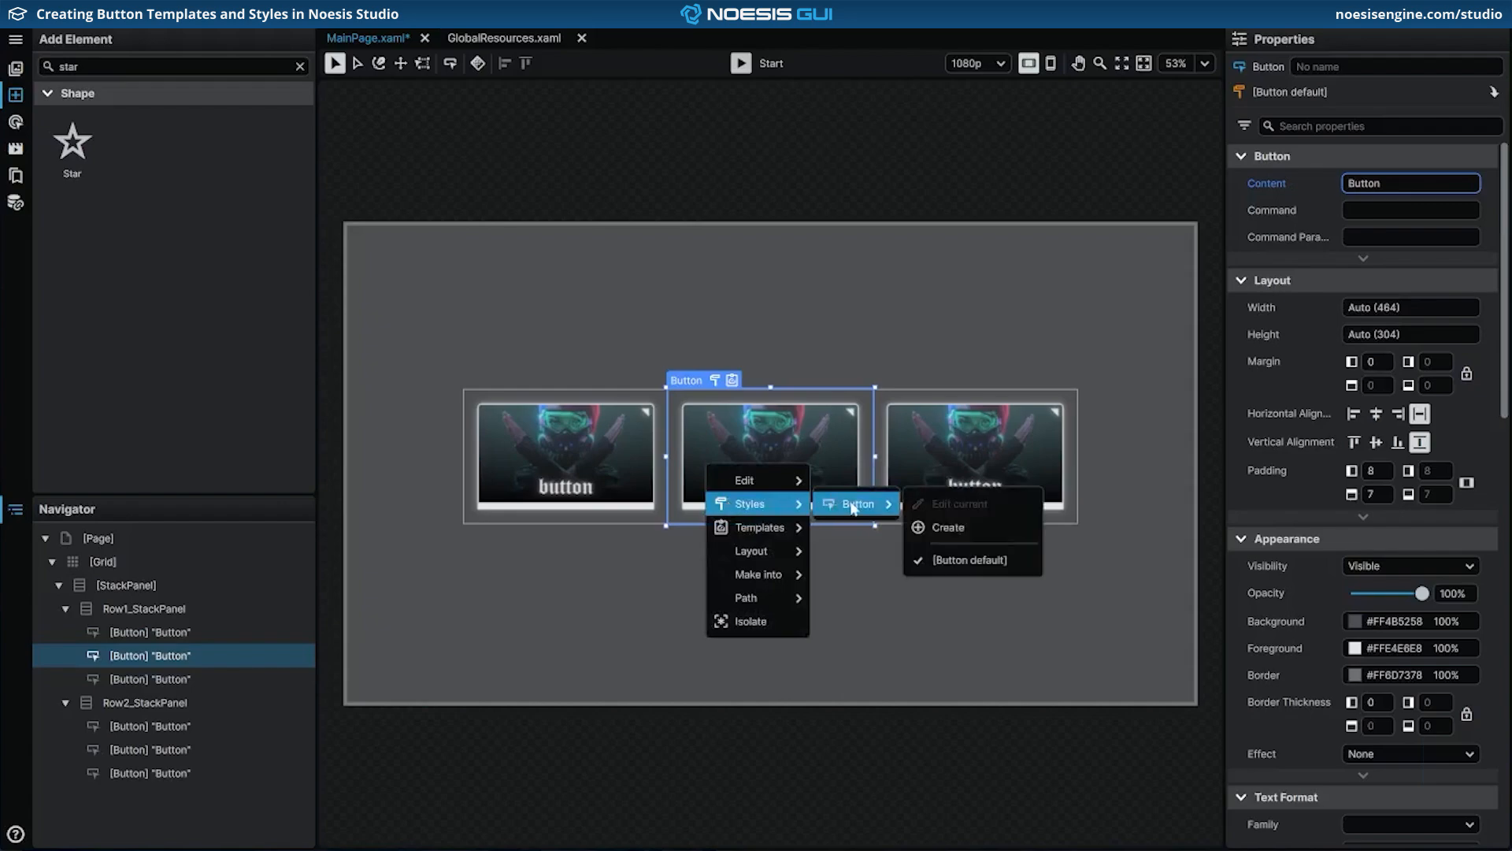
left_click(957, 538)
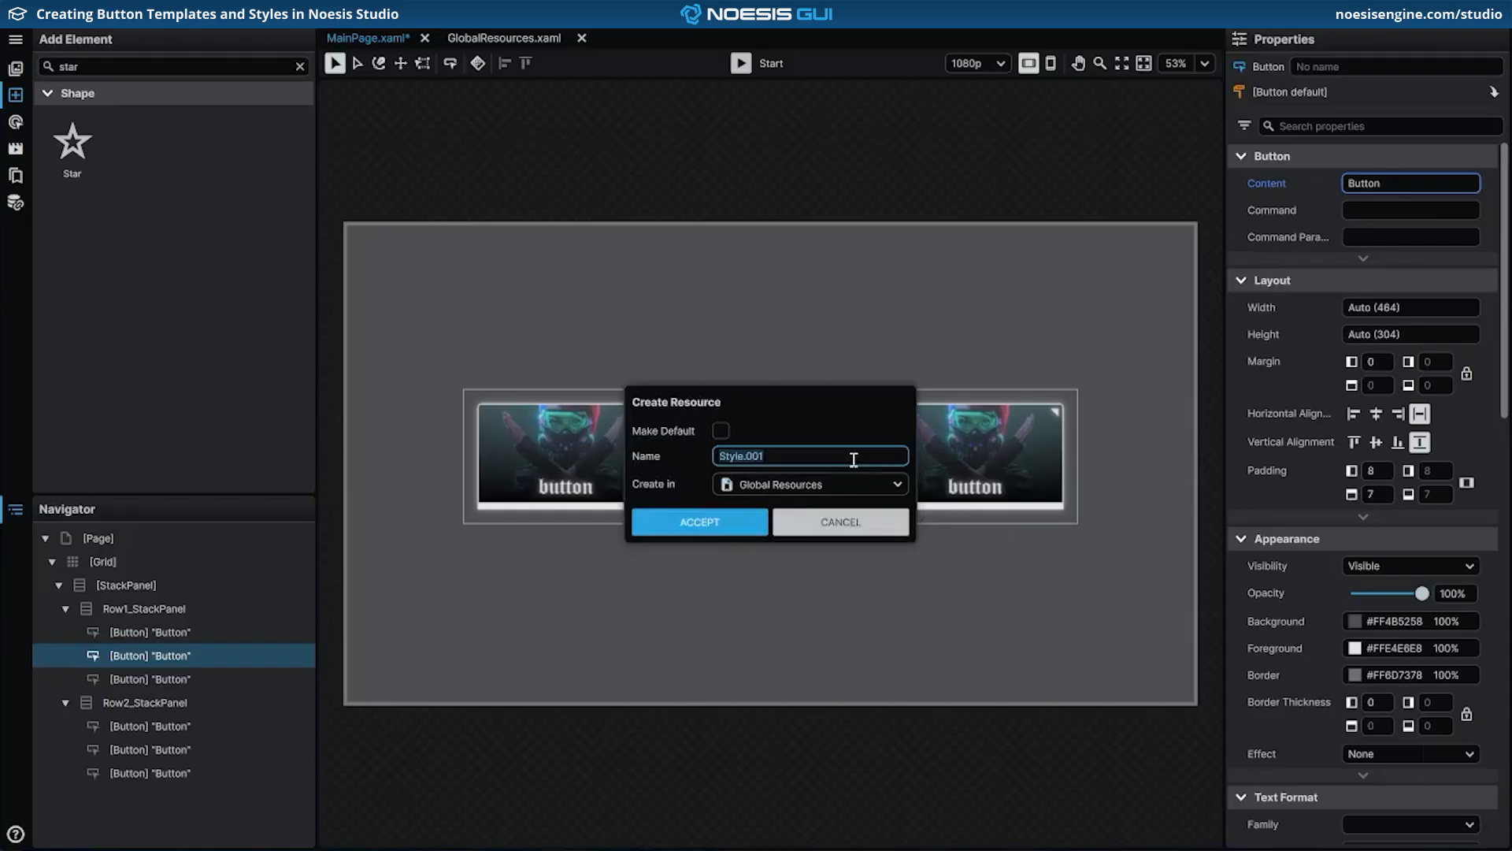
type("Button_Style_Banana")
left_click(742, 521)
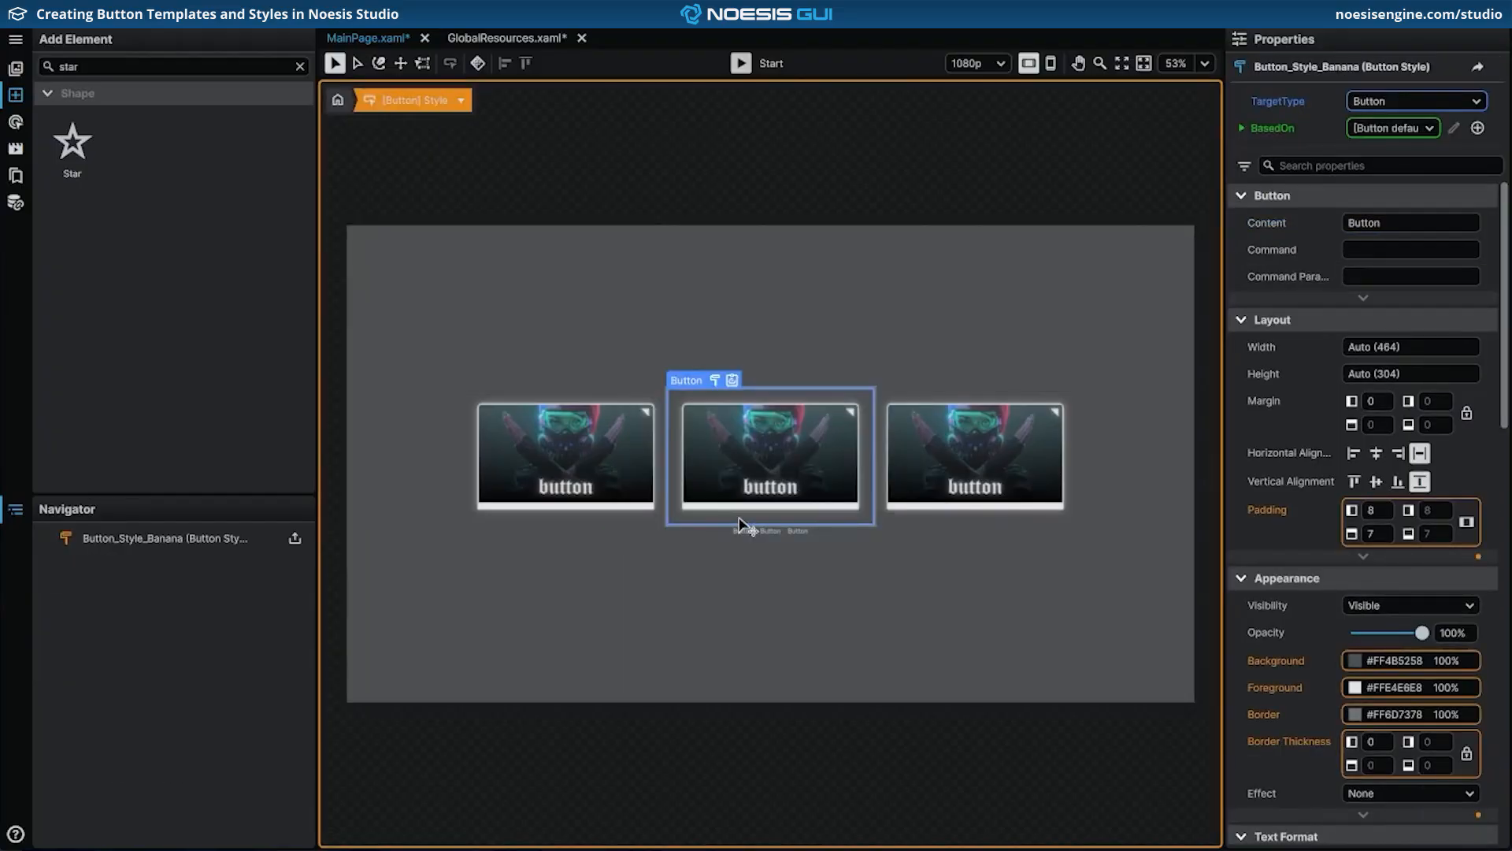
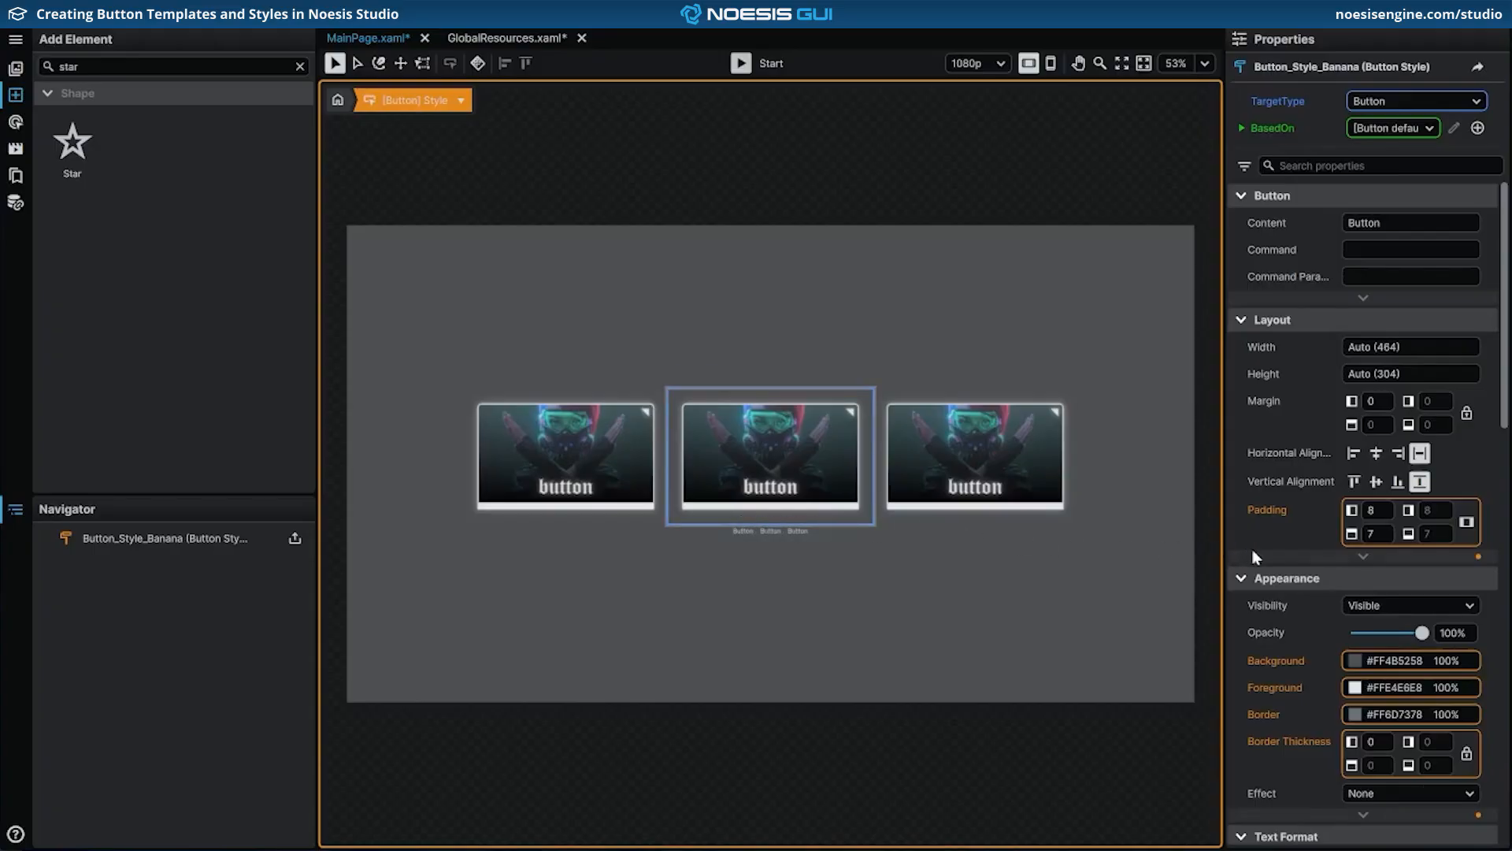
Step: Set the style's horizontal content alignment to left and its foreground color to #FFEBAB00
left_click(1294, 558)
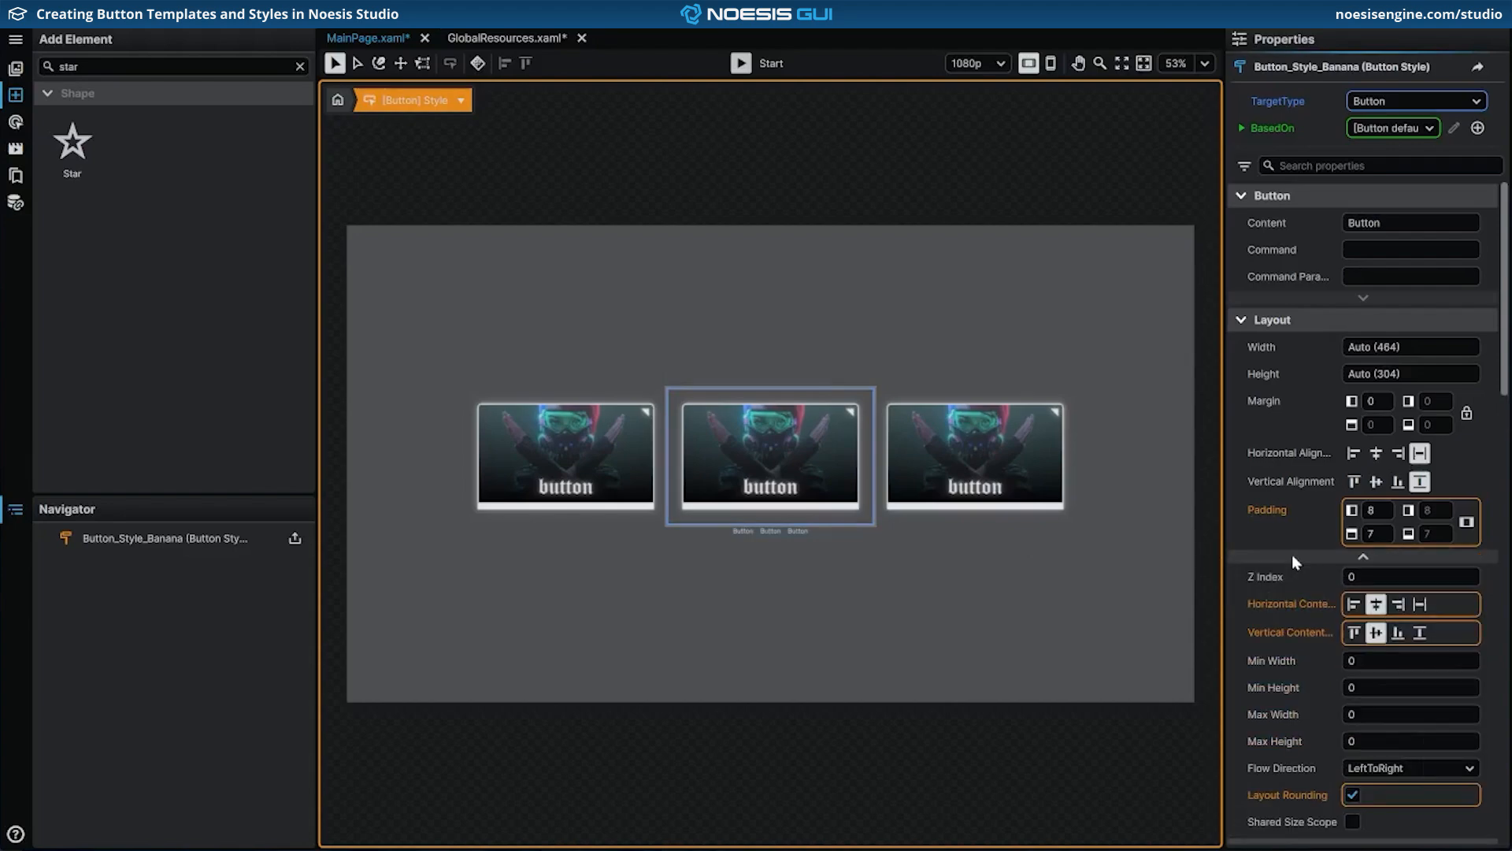
left_click(1354, 605)
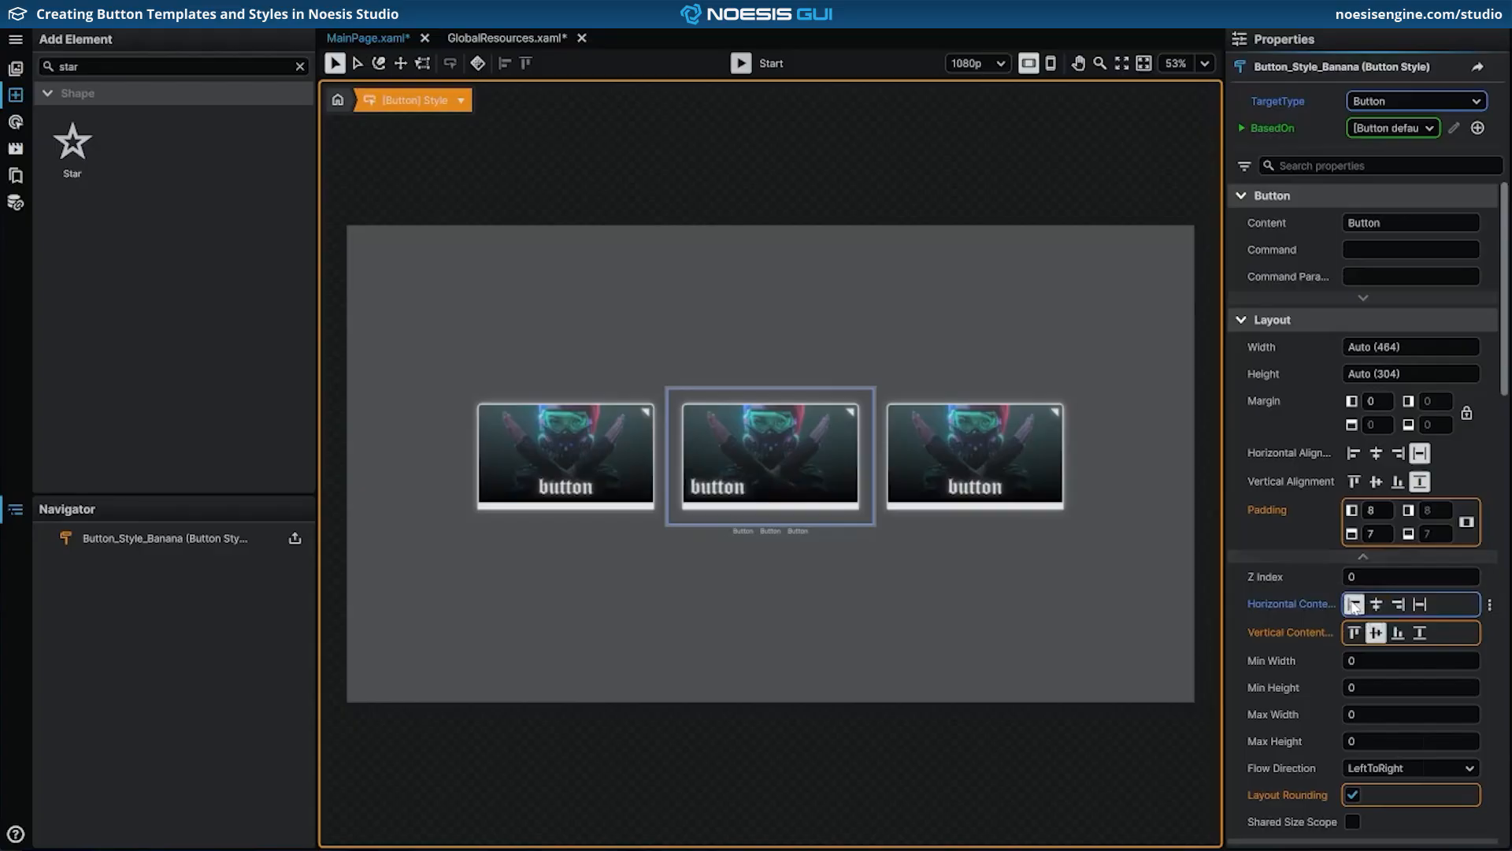
scroll(1353, 605, "down", 5)
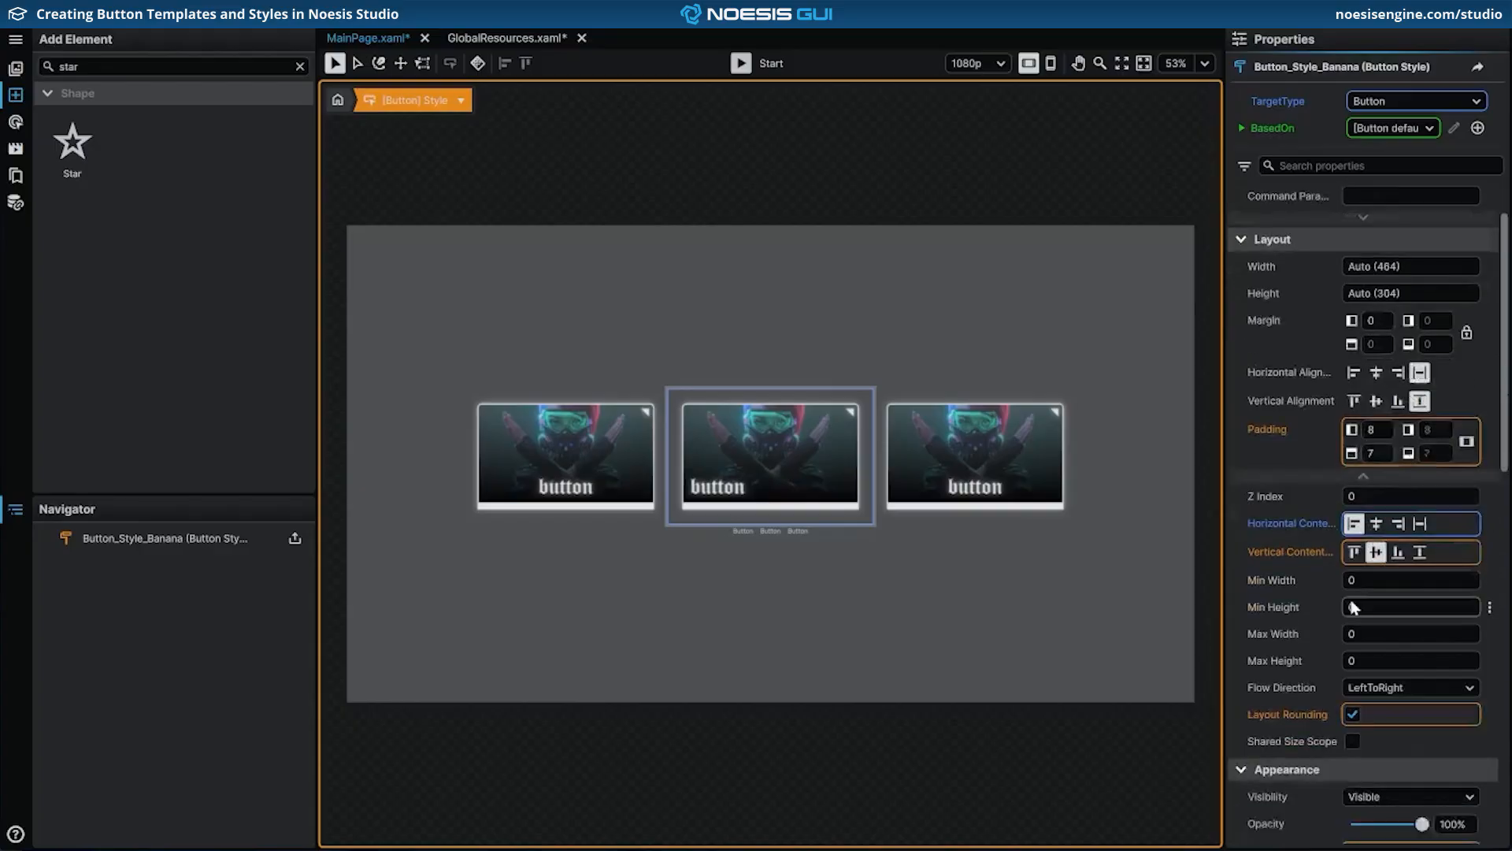
left_click(1354, 597)
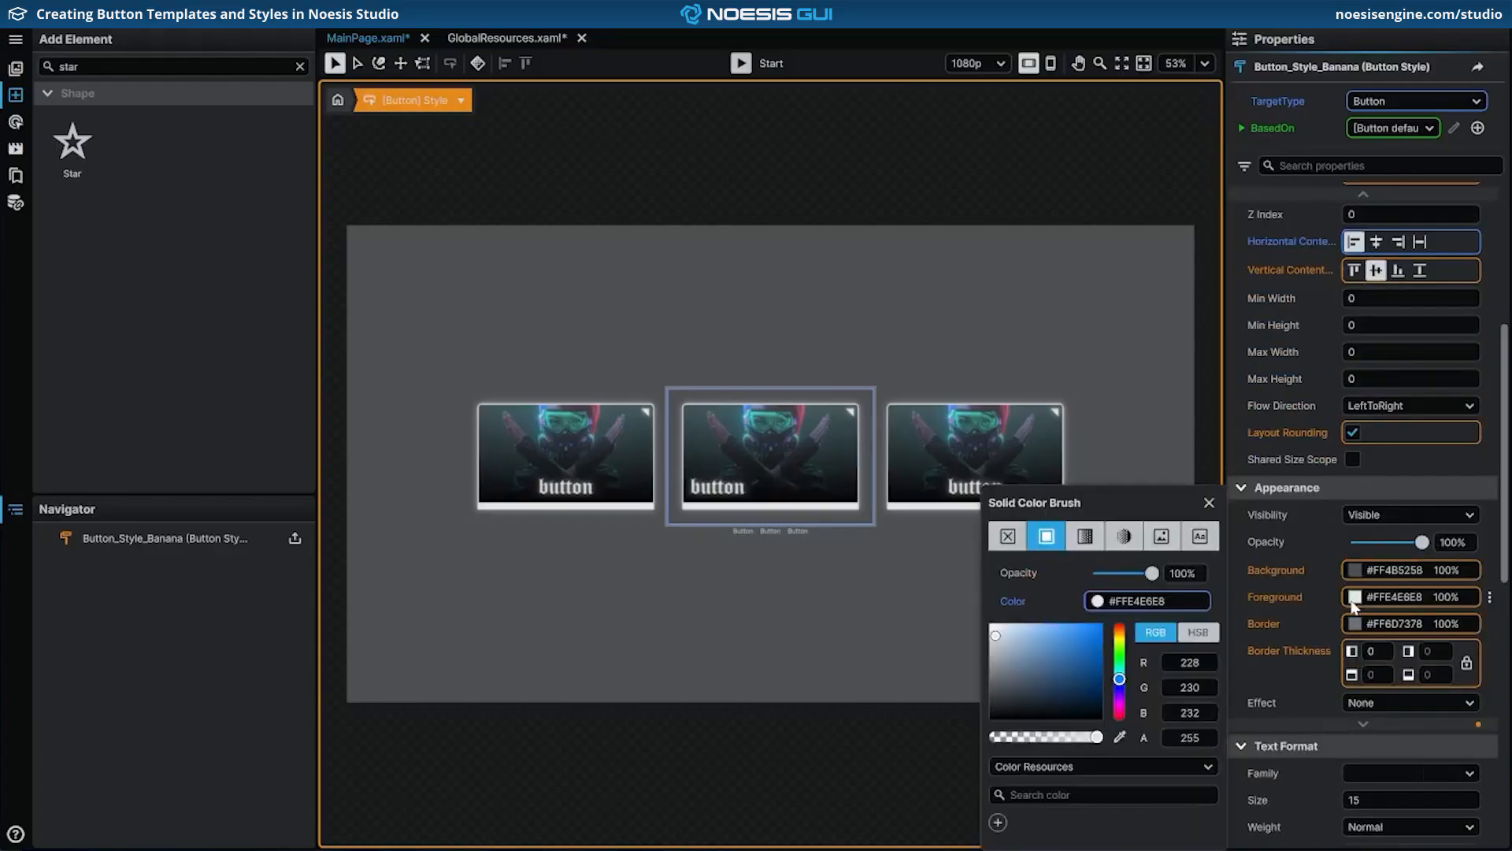
left_click(1188, 602)
type("FFEBAB00")
key("Return")
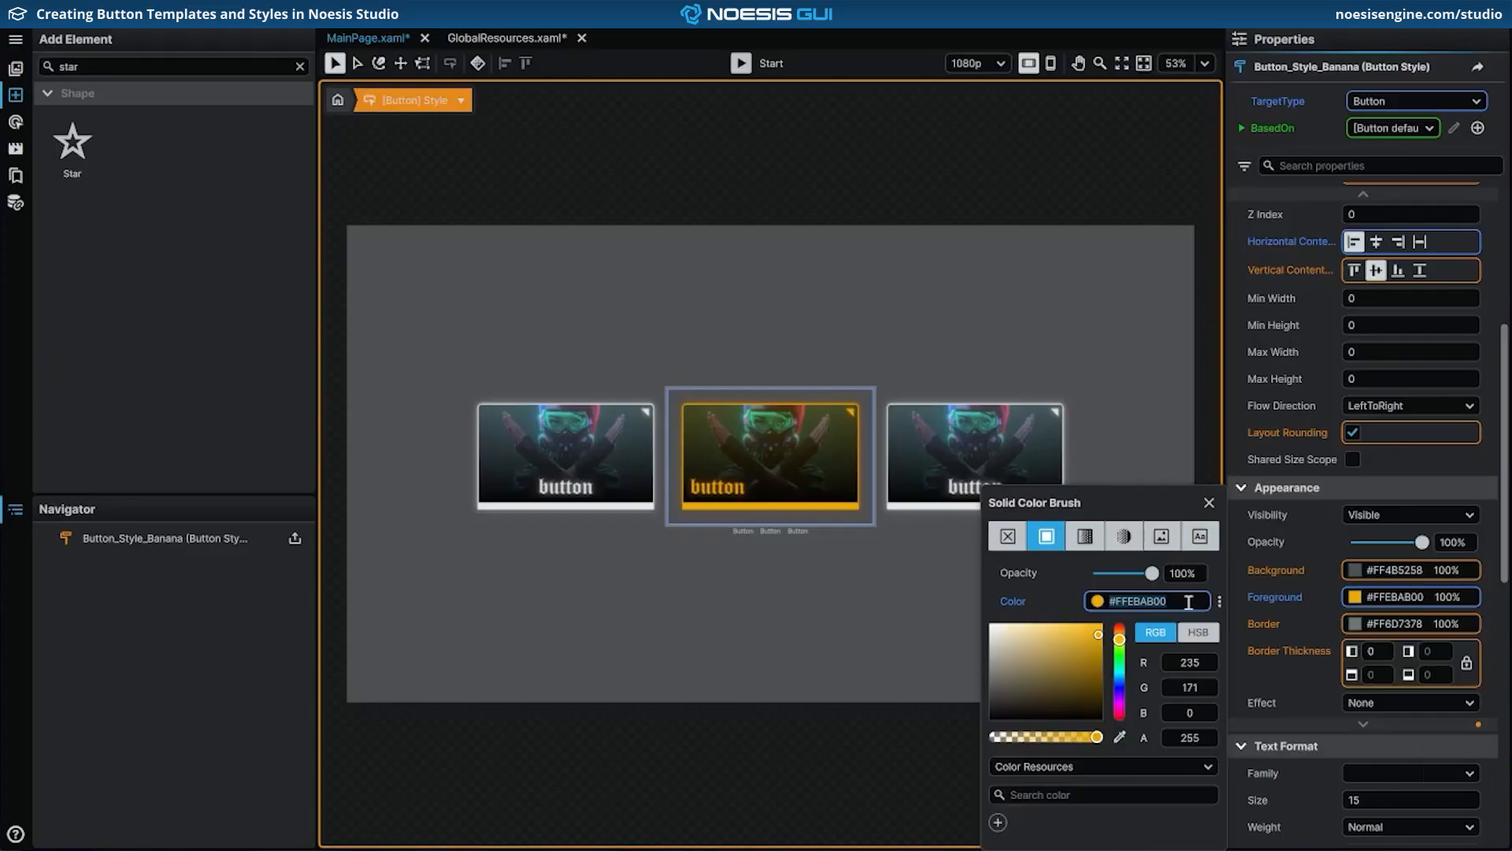
left_click(1209, 503)
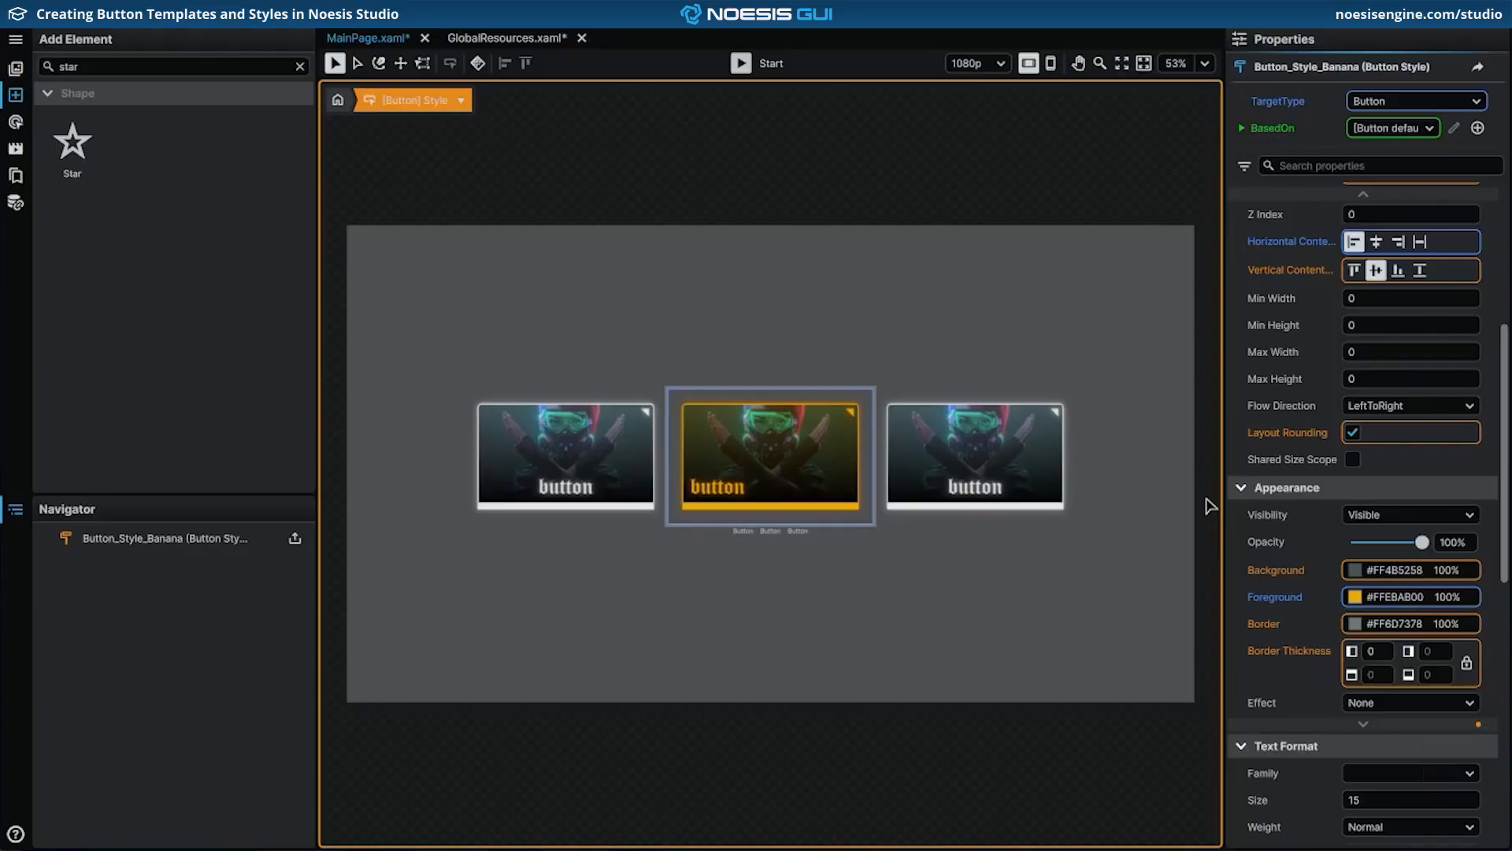
Step: Set the background color of Button_Style_Banana to #FF70A503
left_click(1355, 572)
double_click(1198, 600)
type("FF70A")
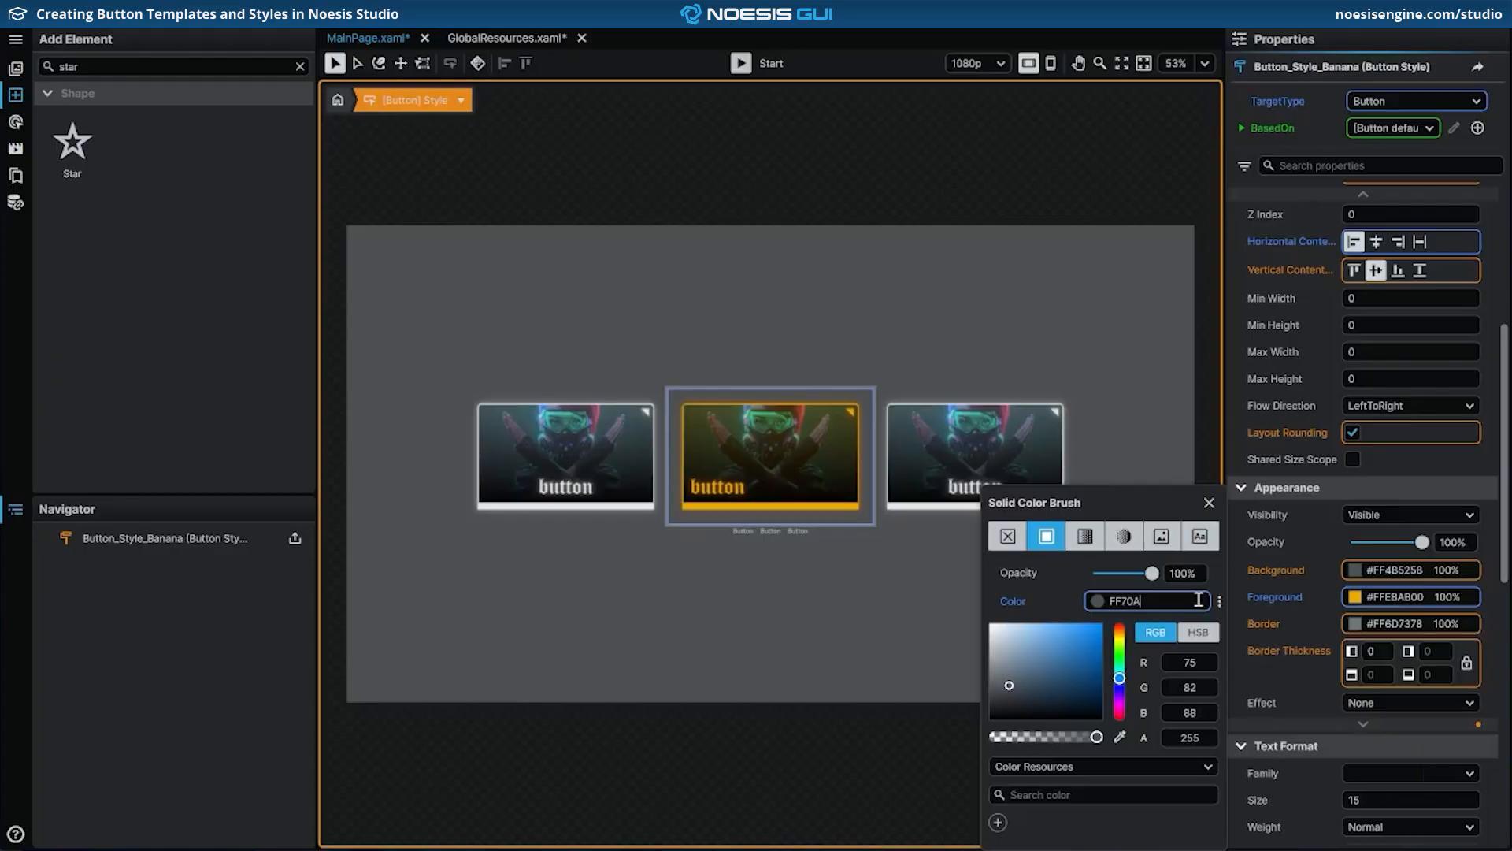
type("503")
key("Return")
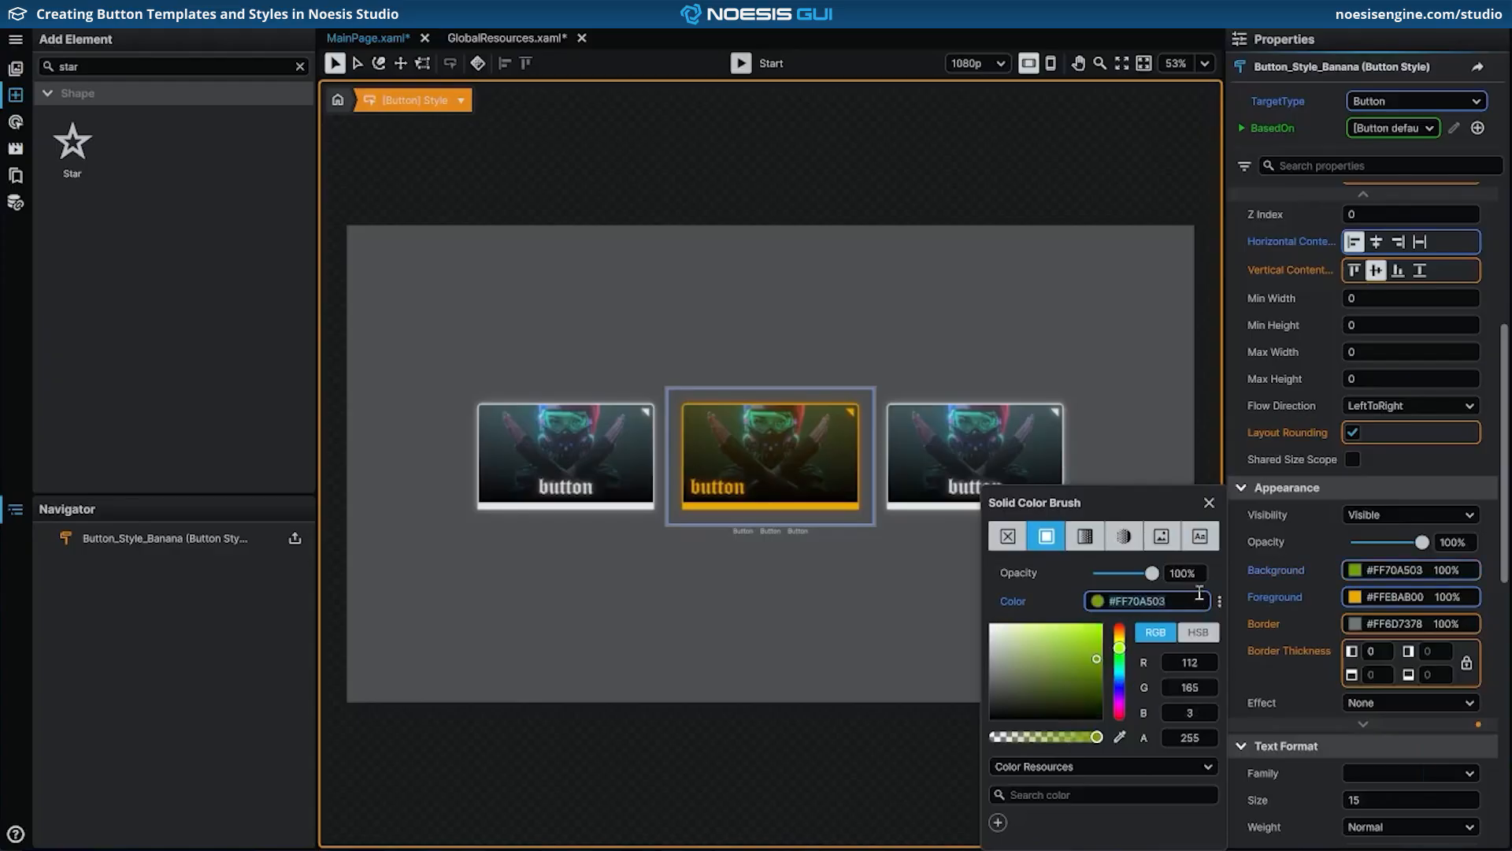
left_click(1209, 503)
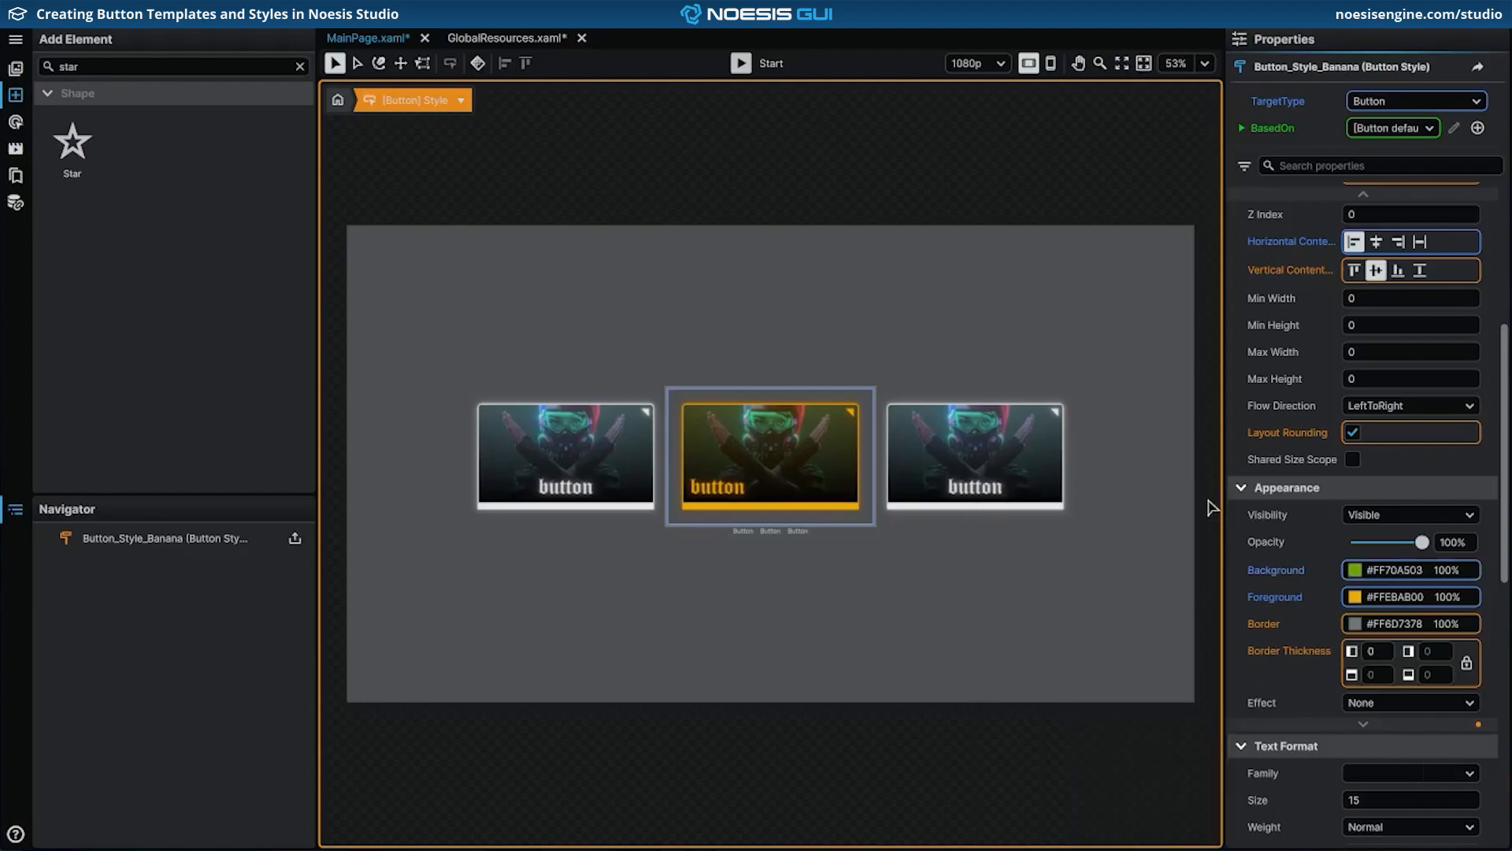
Step: Switch the style's border thickness to individual sides with 16 on the left, and return to the main page and save
left_click(1466, 665)
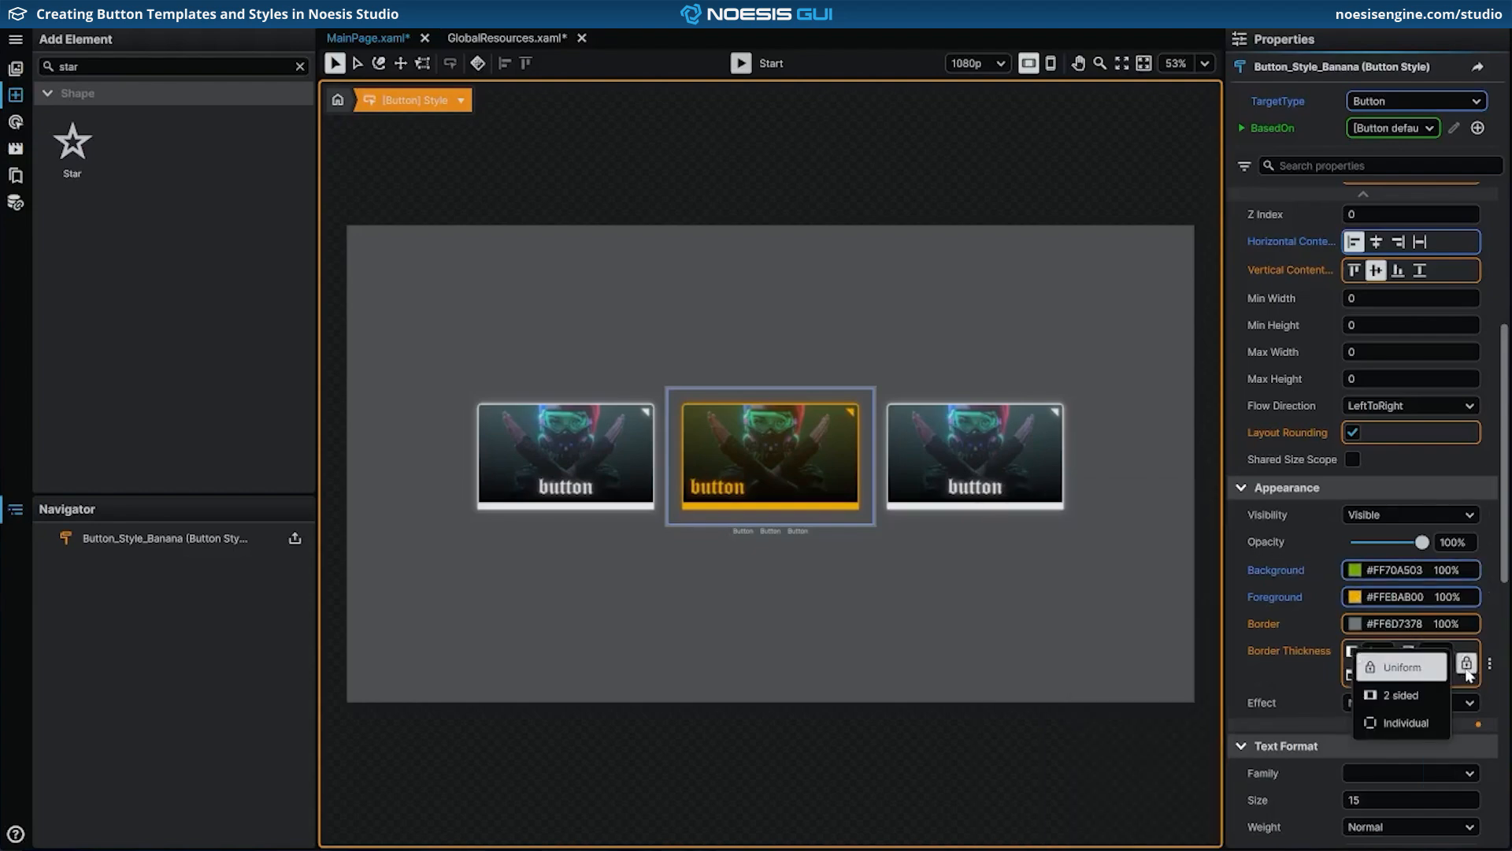
left_click(1435, 716)
left_click(1385, 660)
type("16")
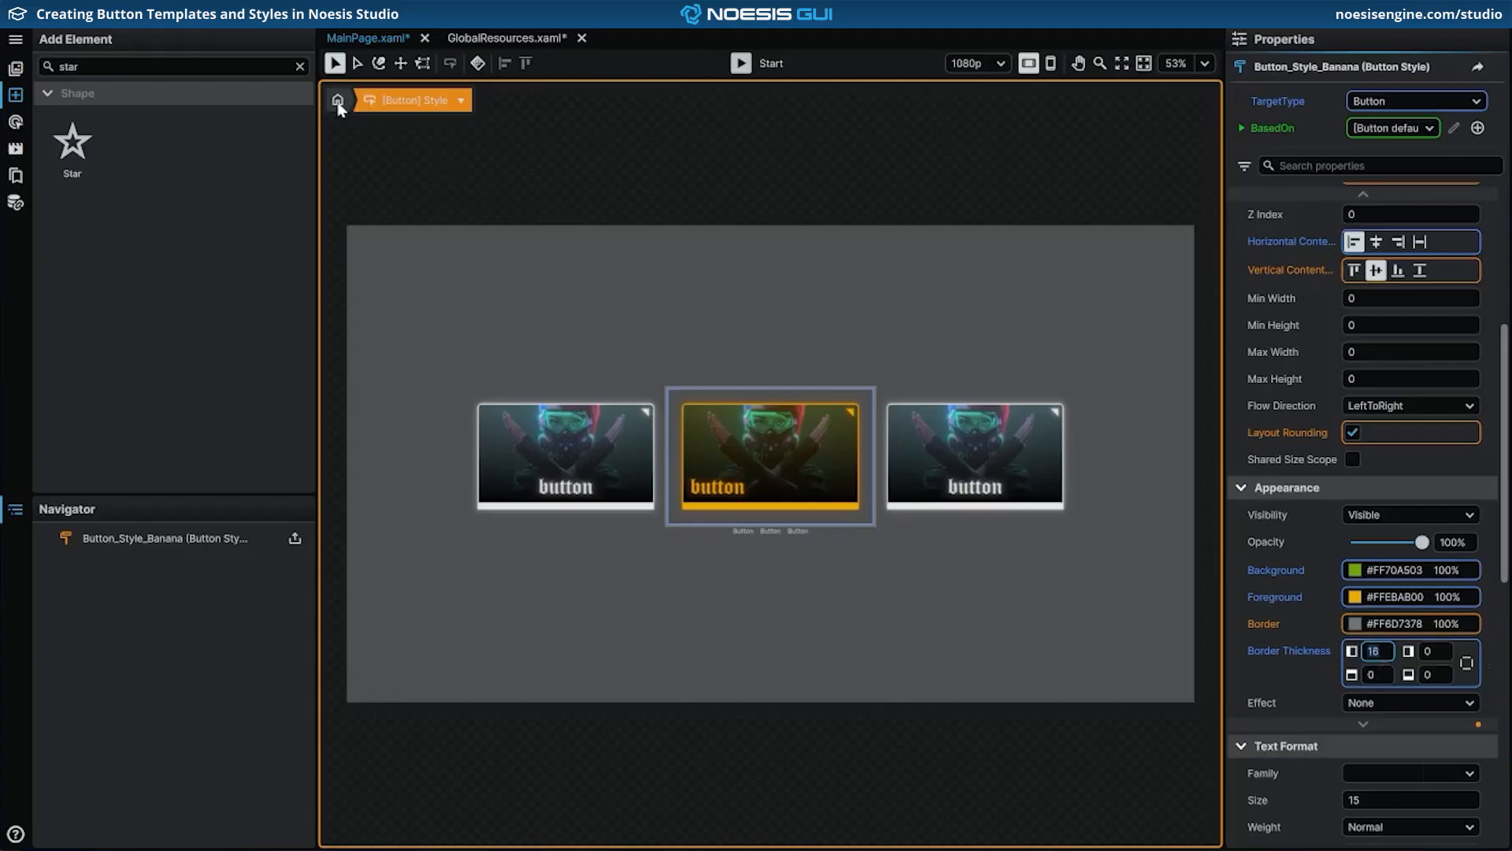
left_click(338, 102)
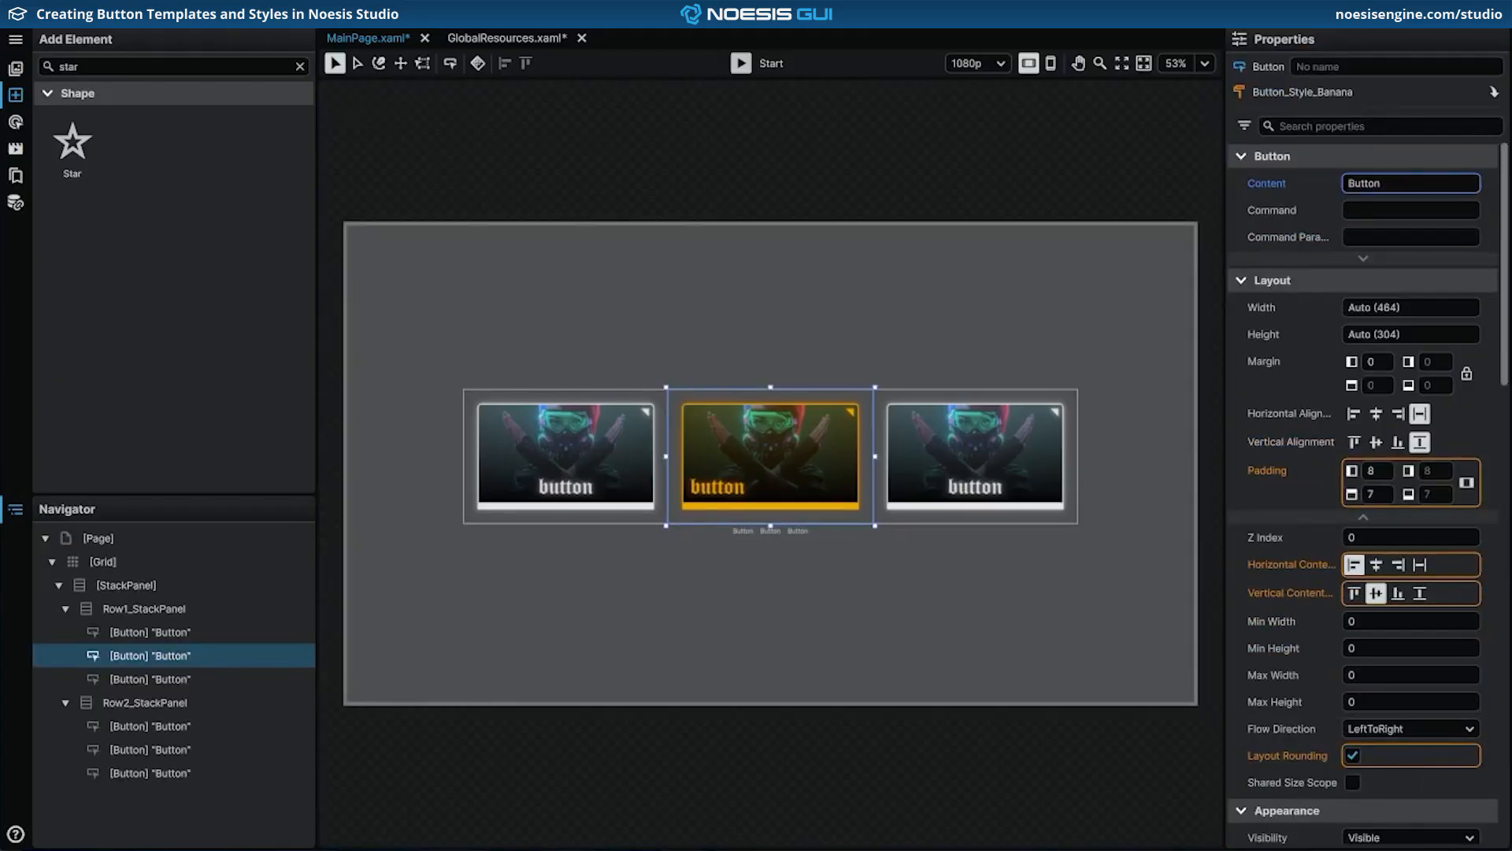
key("ctrl+s")
Step: Create a button style named Button_Style_Apple in Global Resources from the third button of Row1_StackPanel
left_click(943, 439)
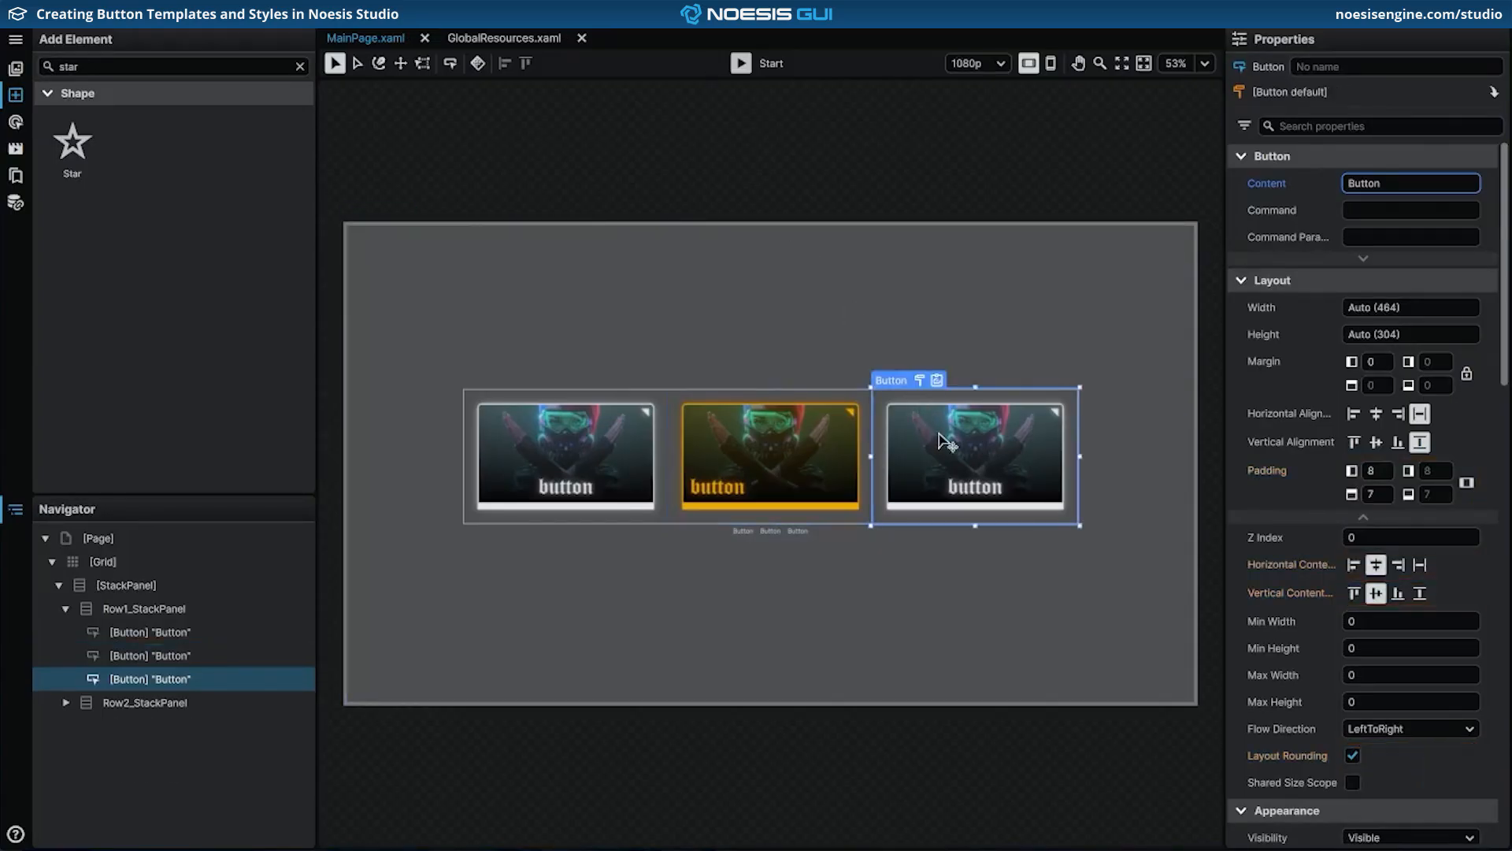
right_click(941, 439)
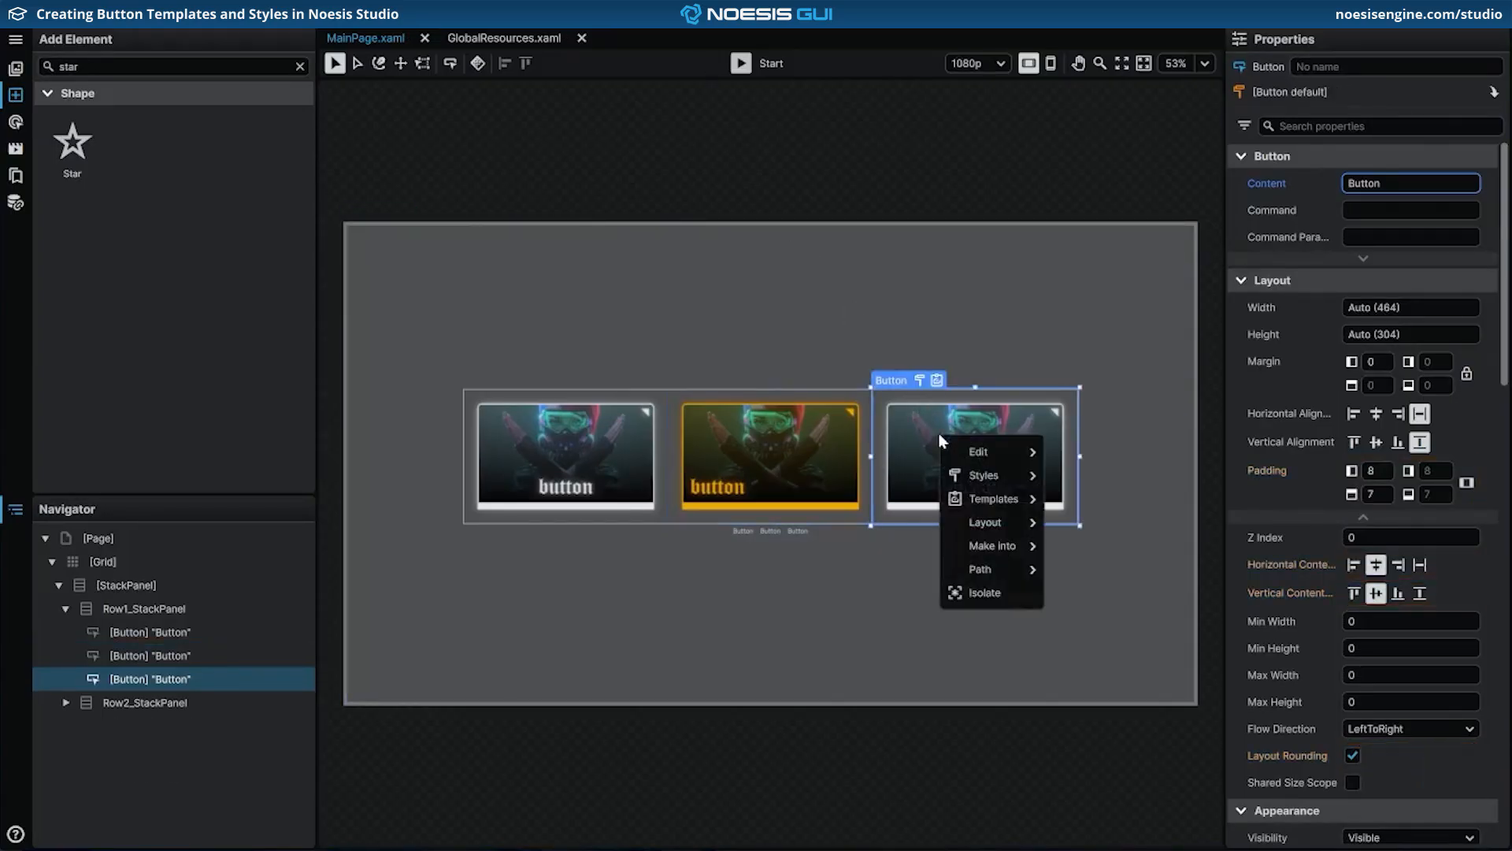
mouse_move(961, 475)
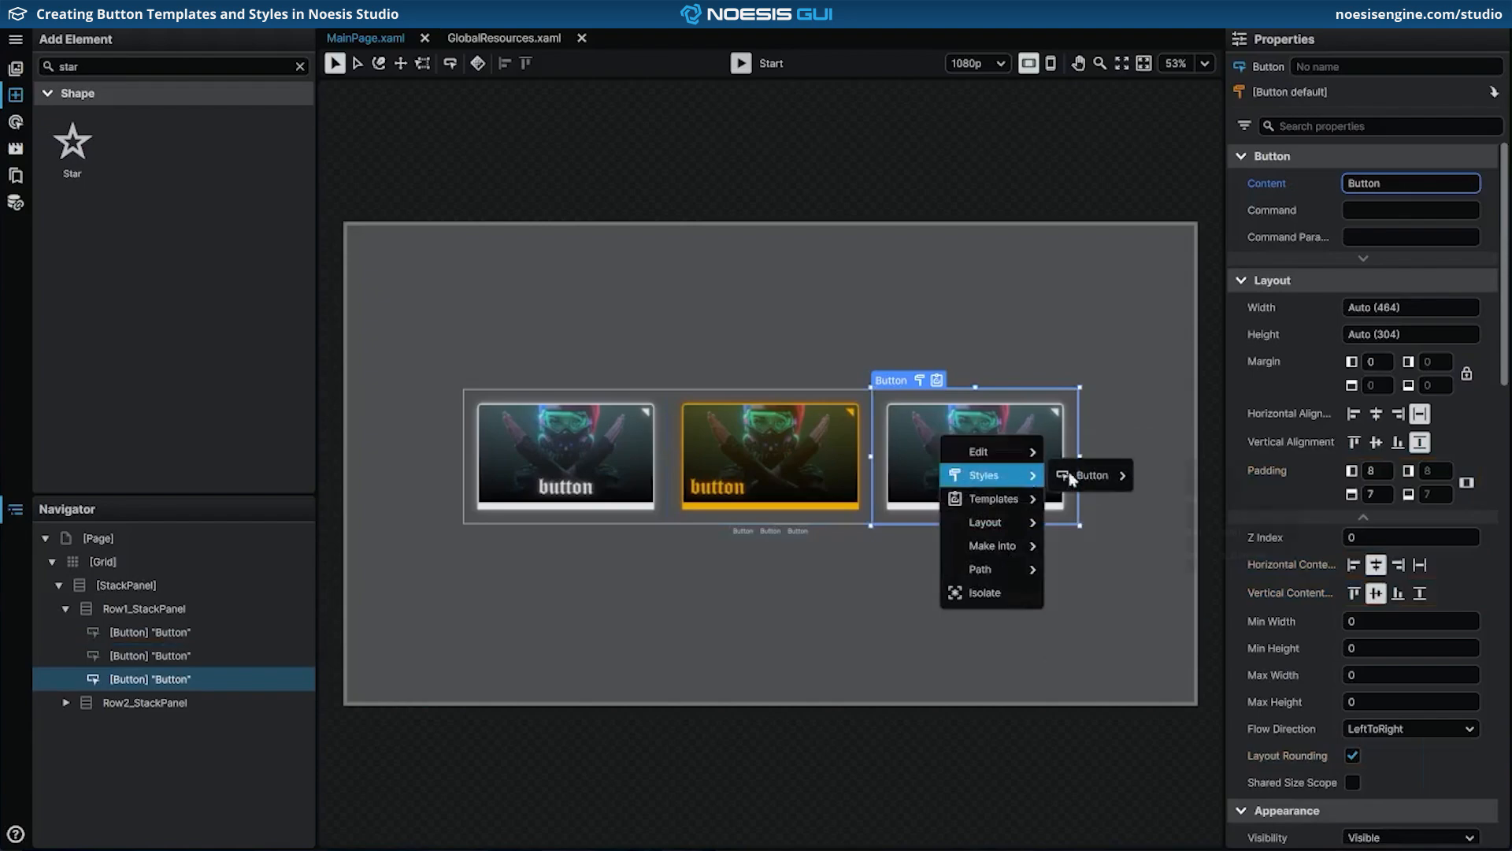
mouse_move(1093, 476)
left_click(1157, 498)
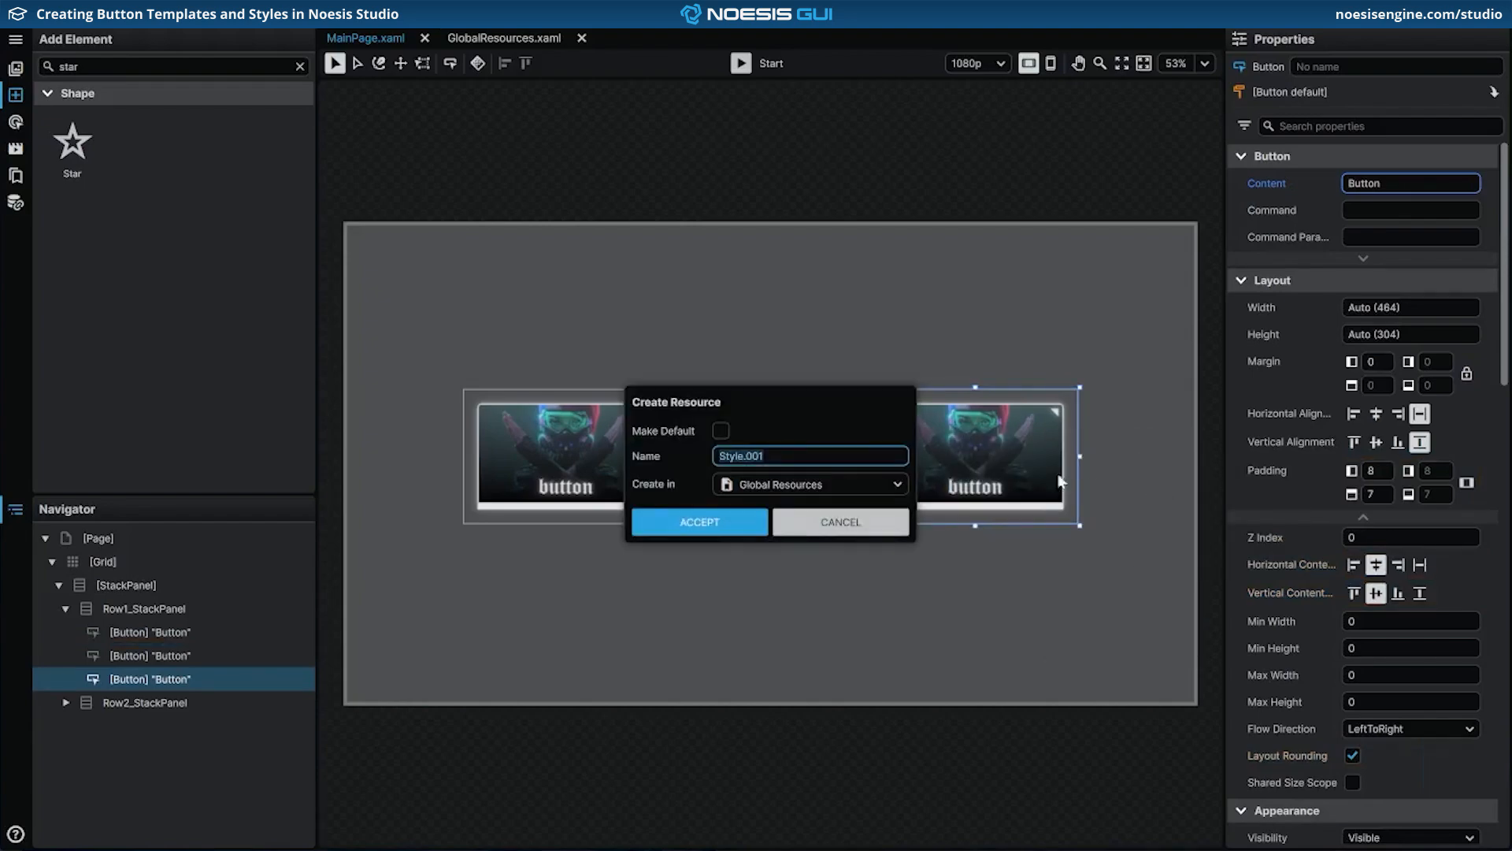
type("Button_Style_Apple")
left_click(735, 535)
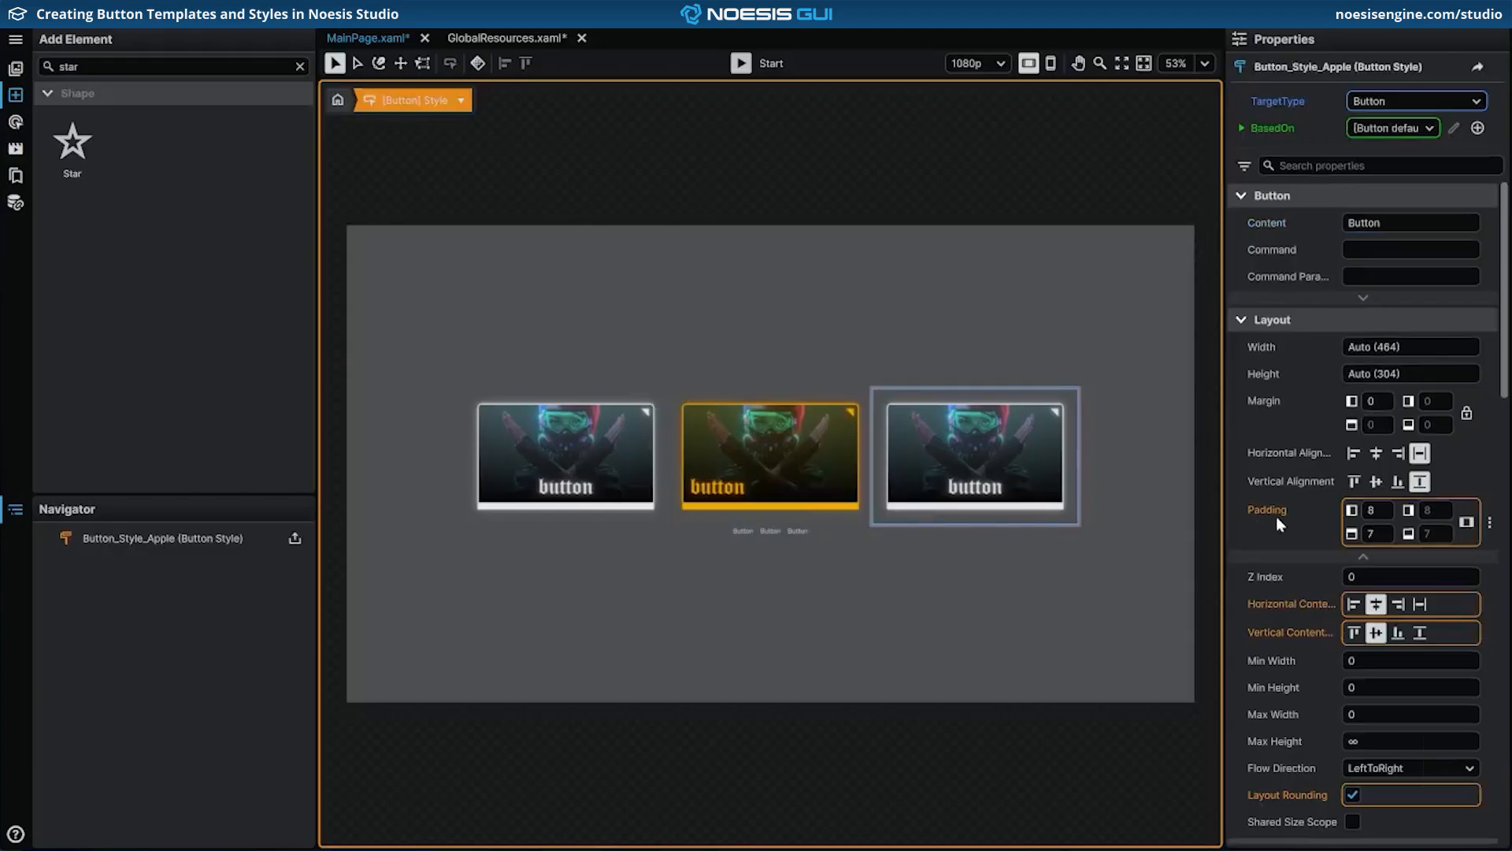
Step: Set the foreground color of Button_Style_Apple to #FF8F1C1A and return to the main page
scroll(1349, 517, "down", 5)
left_click(1352, 516)
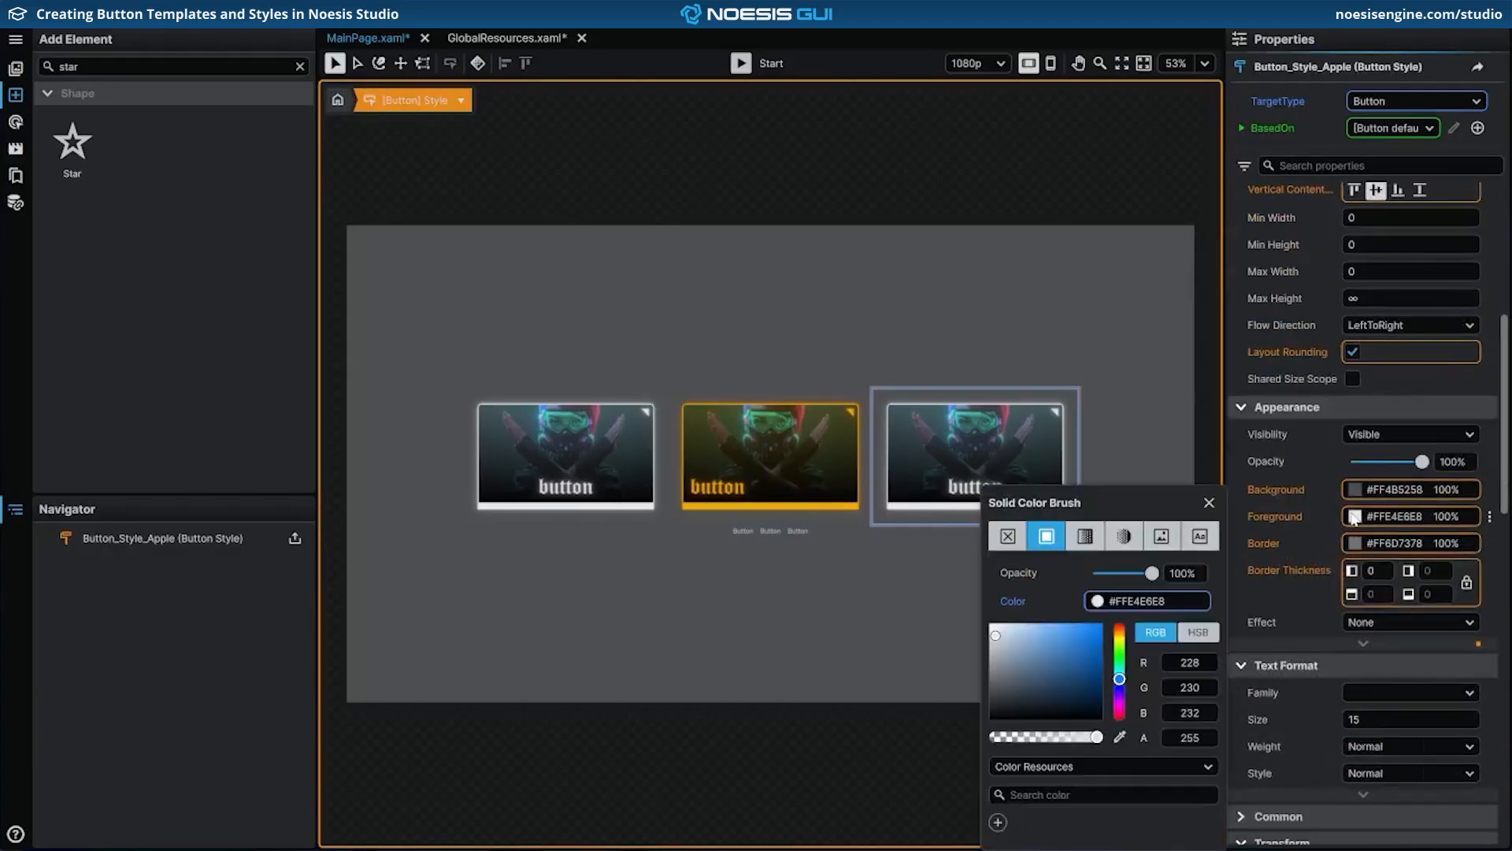
left_click(1177, 596)
type("FF8F1C1A")
key("Return")
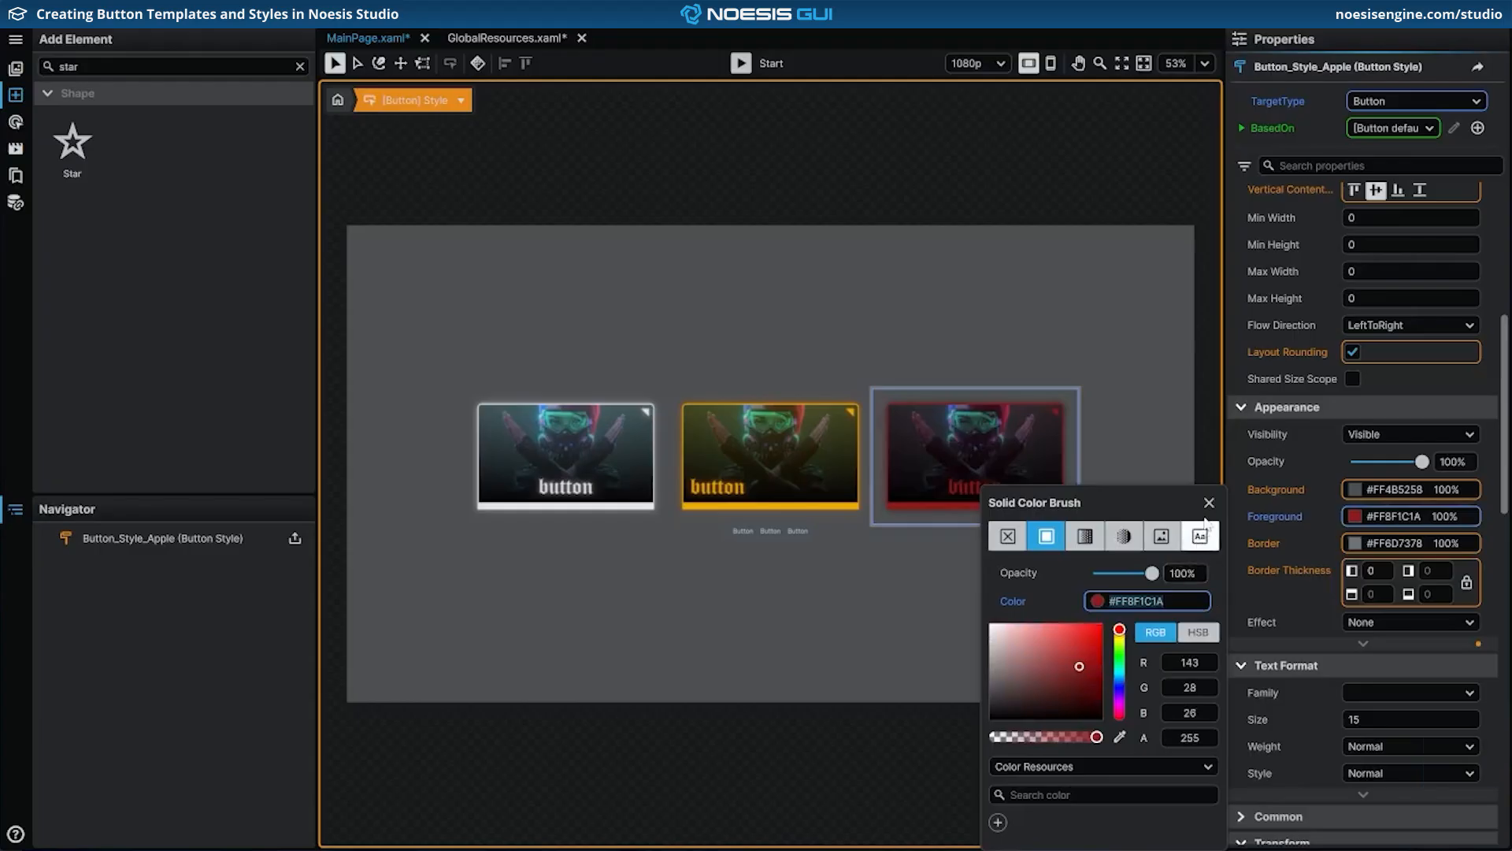
left_click(1209, 502)
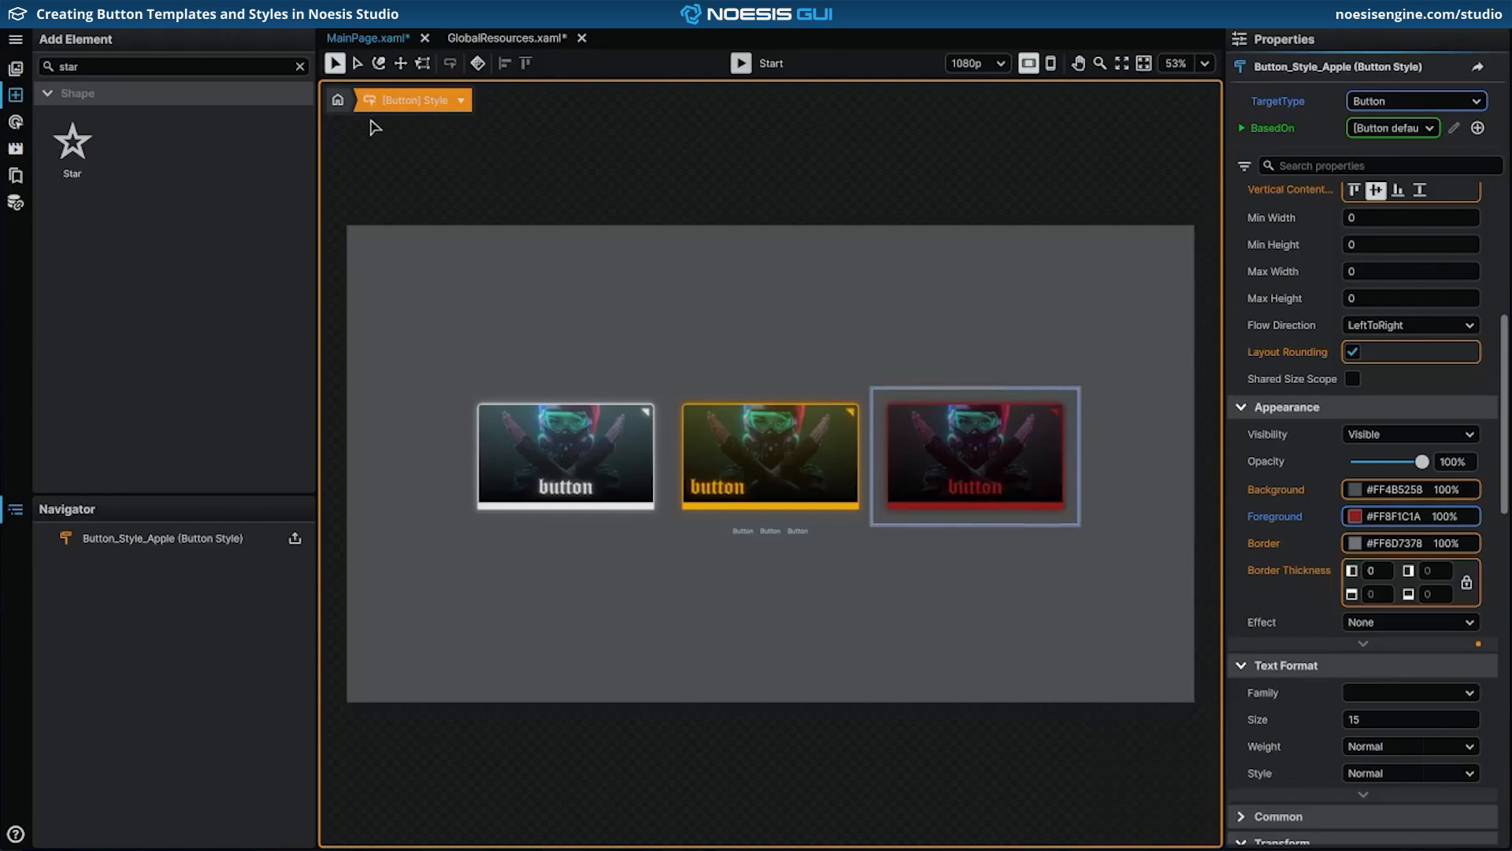
left_click(339, 102)
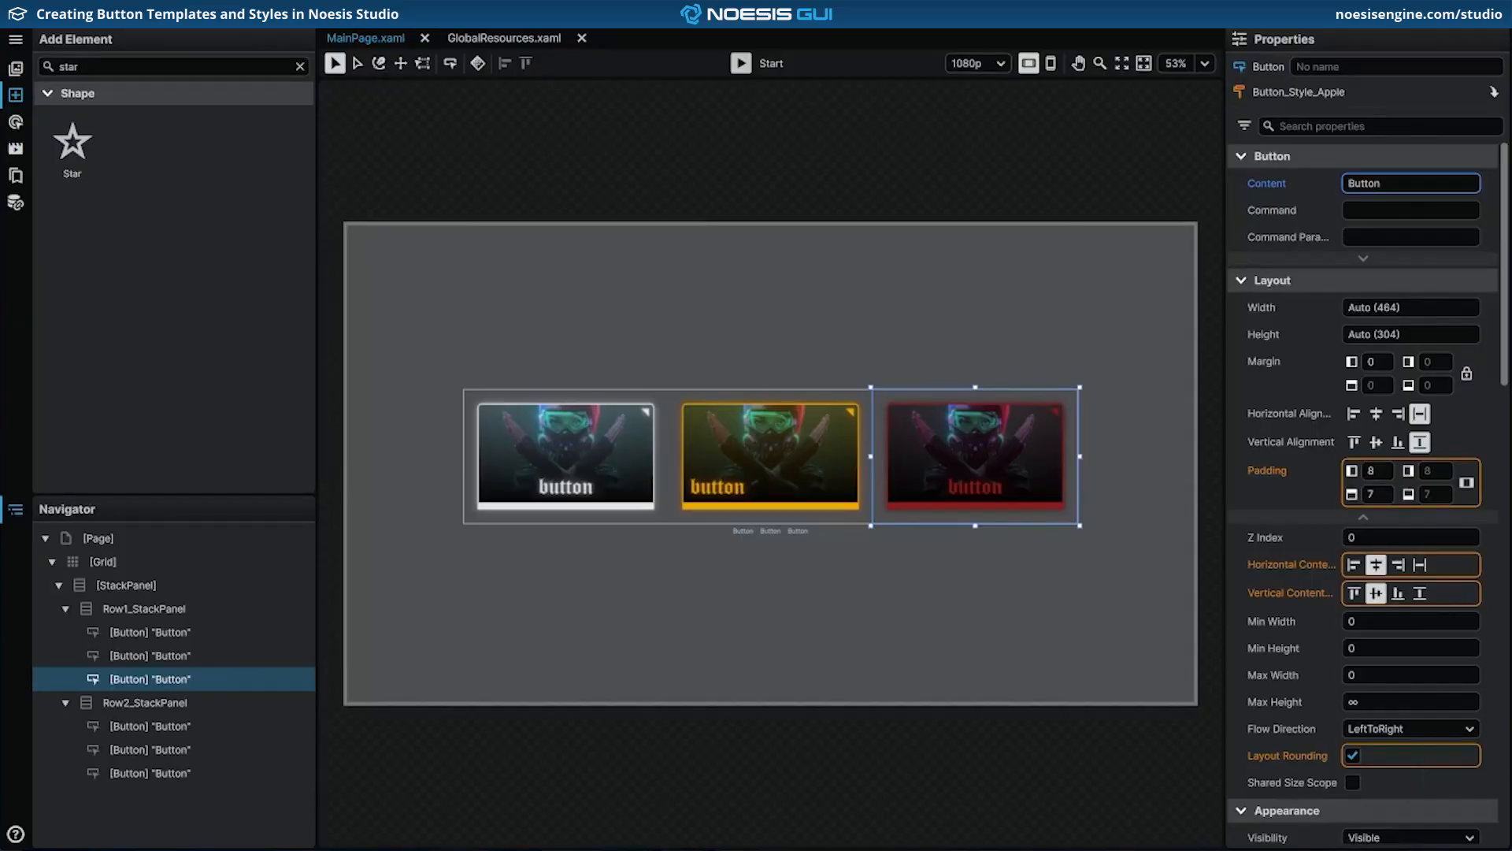
Step: Create a button template named Button_Template_Jungle in Global Resources from the middle button of Row2_StackPanel, and save
left_click(1203, 69)
left_click(1197, 184)
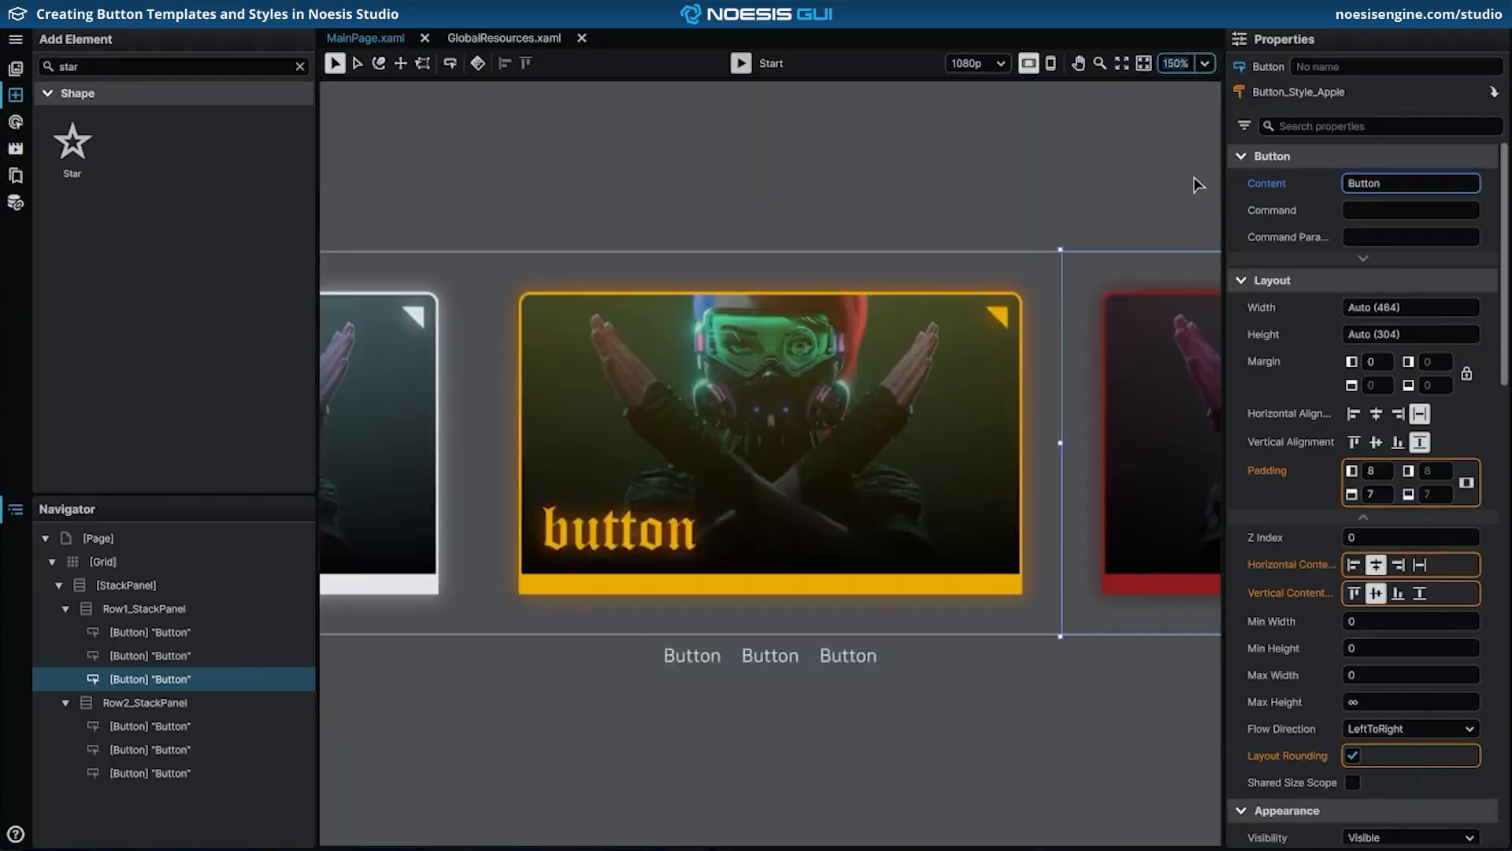
left_click(783, 658)
right_click(784, 658)
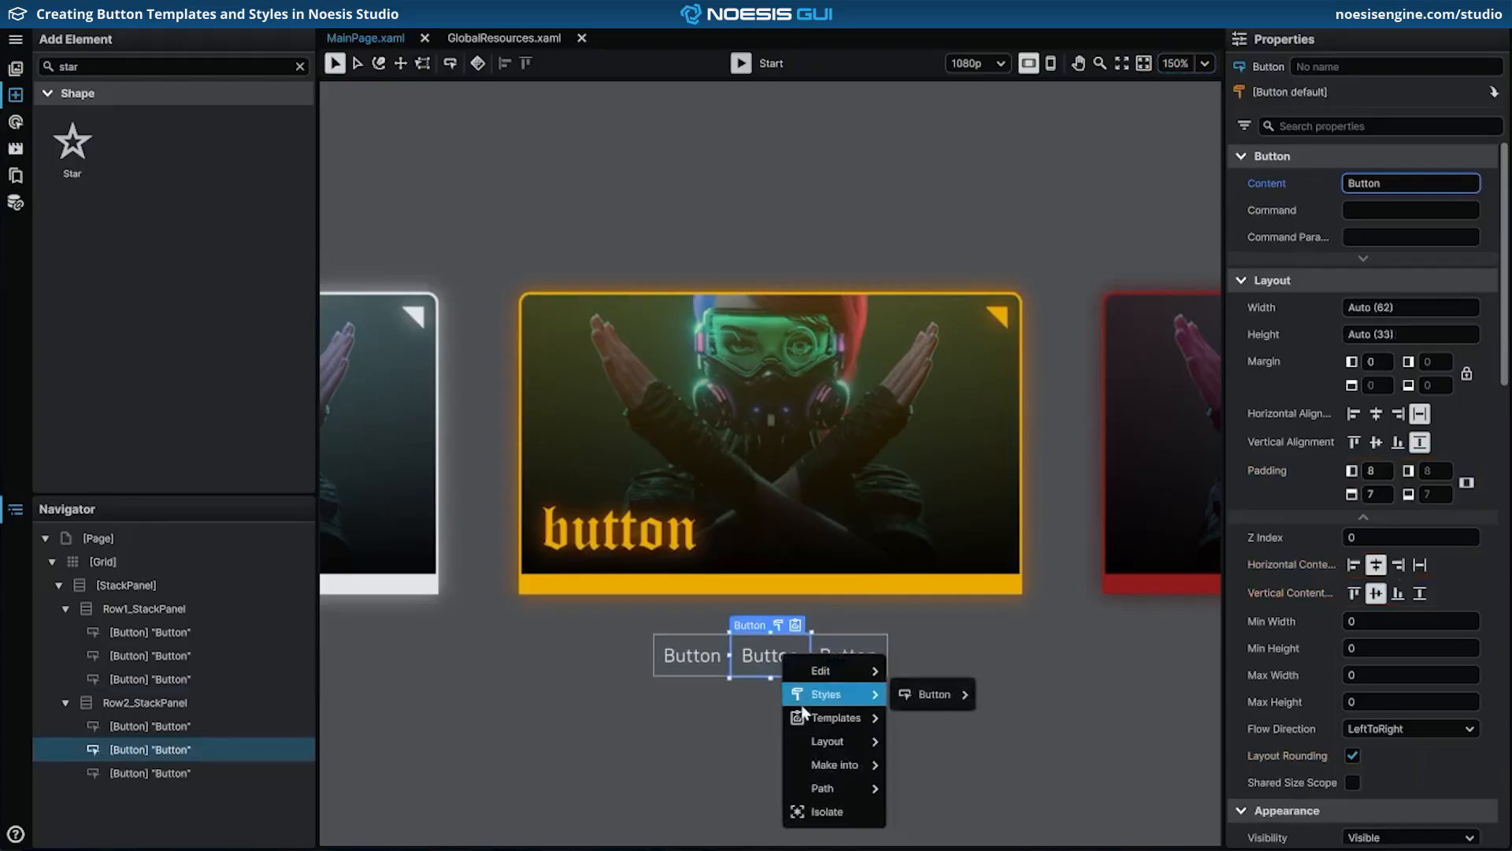
mouse_move(806, 718)
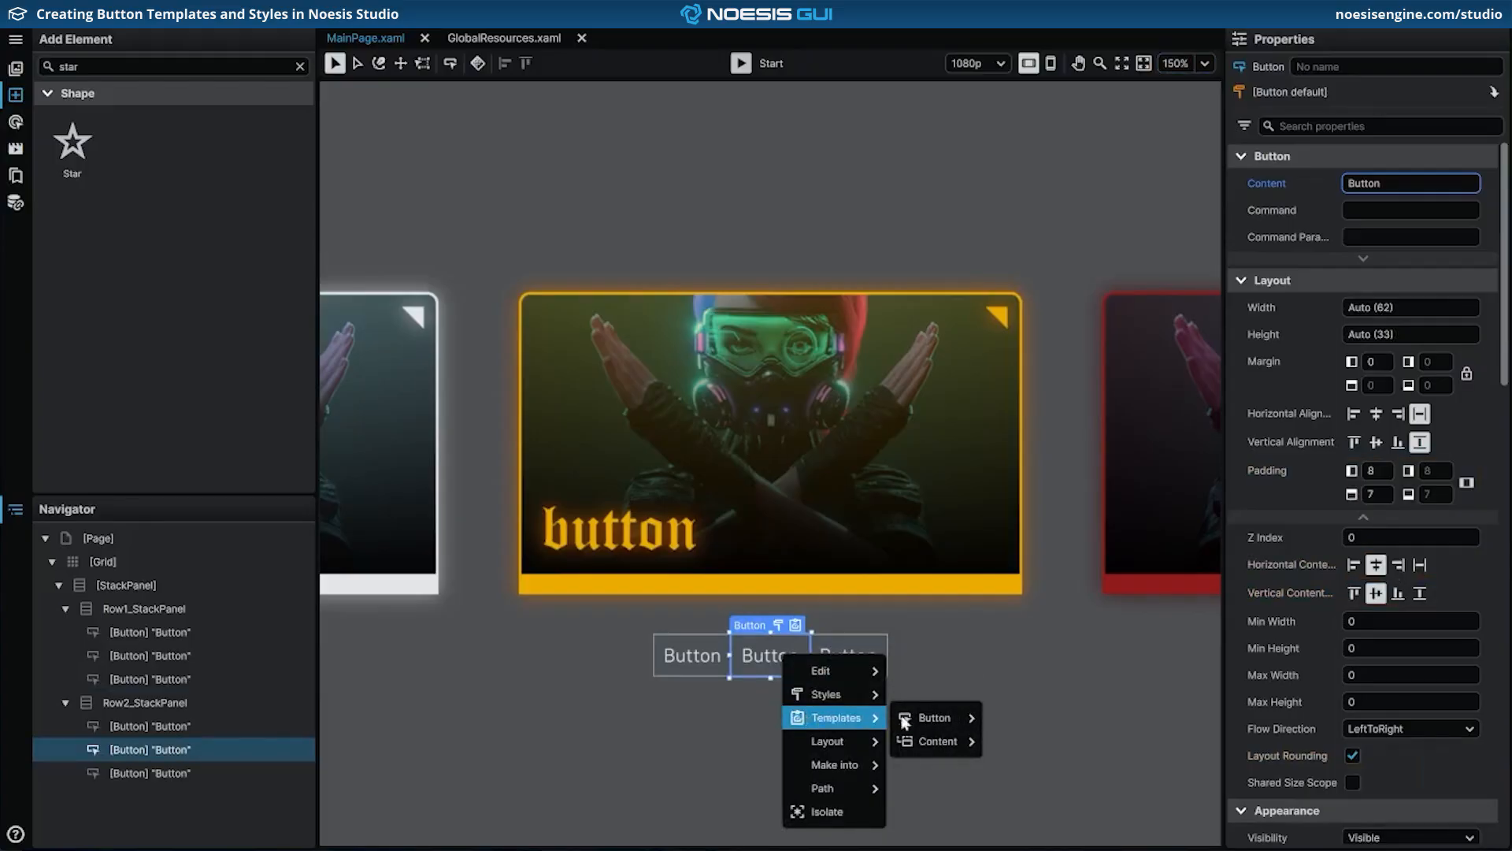
mouse_move(925, 719)
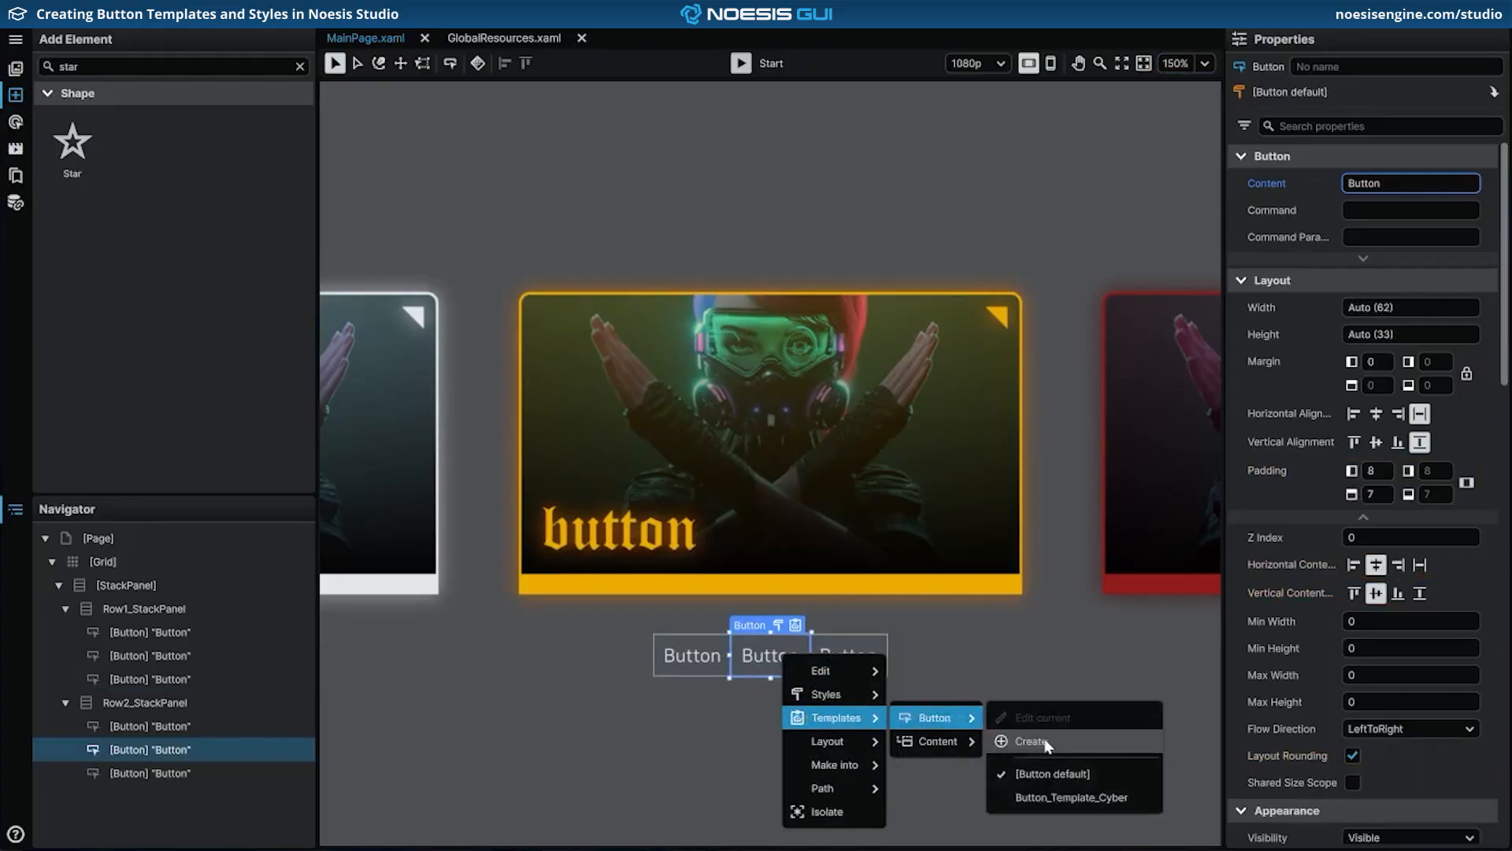
left_click(1045, 742)
type("Butto")
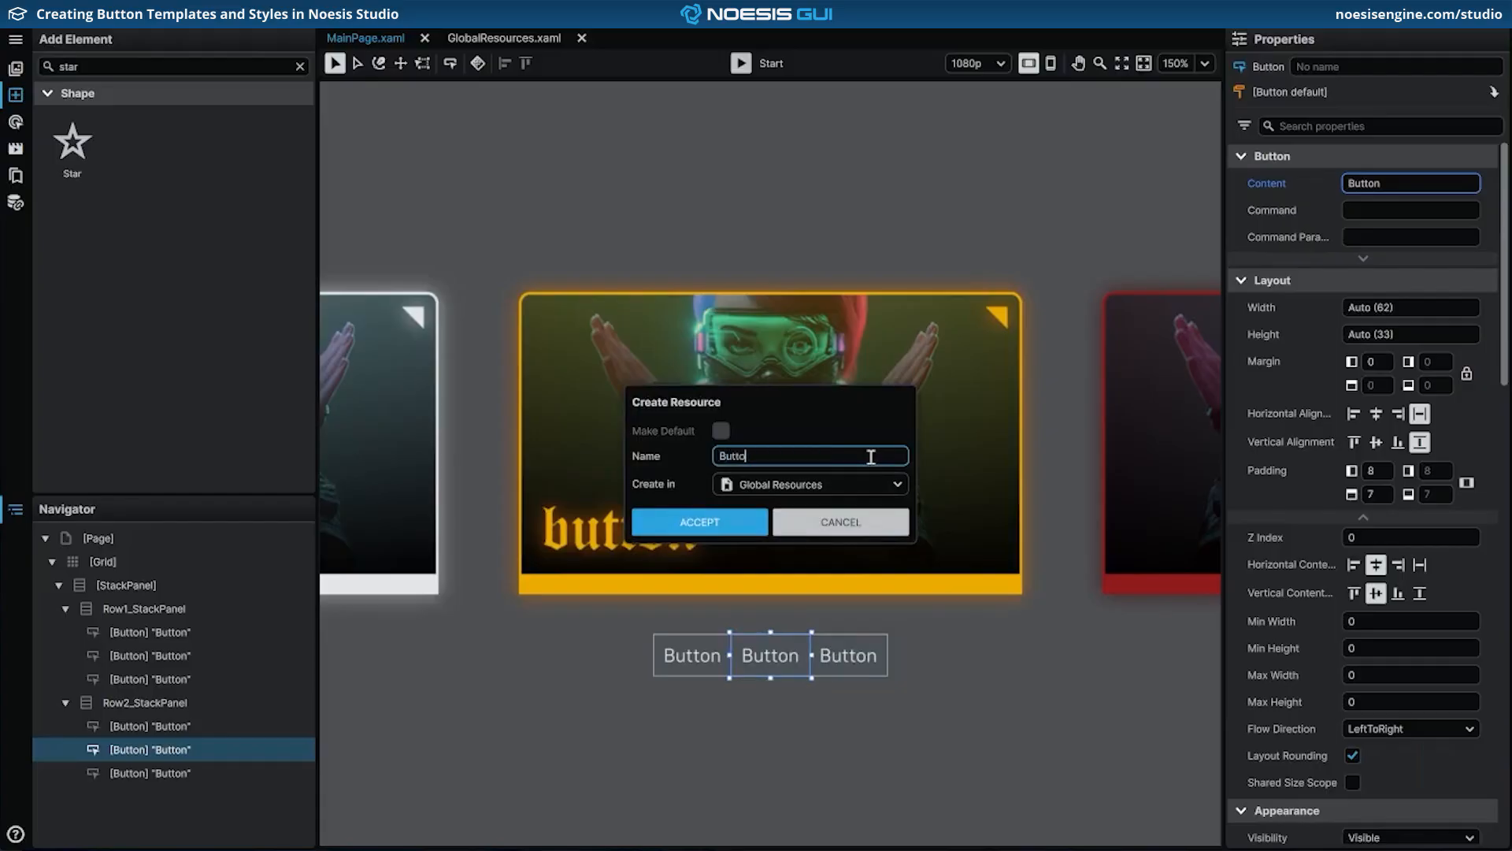
type("n_Template_Jungle")
left_click(732, 524)
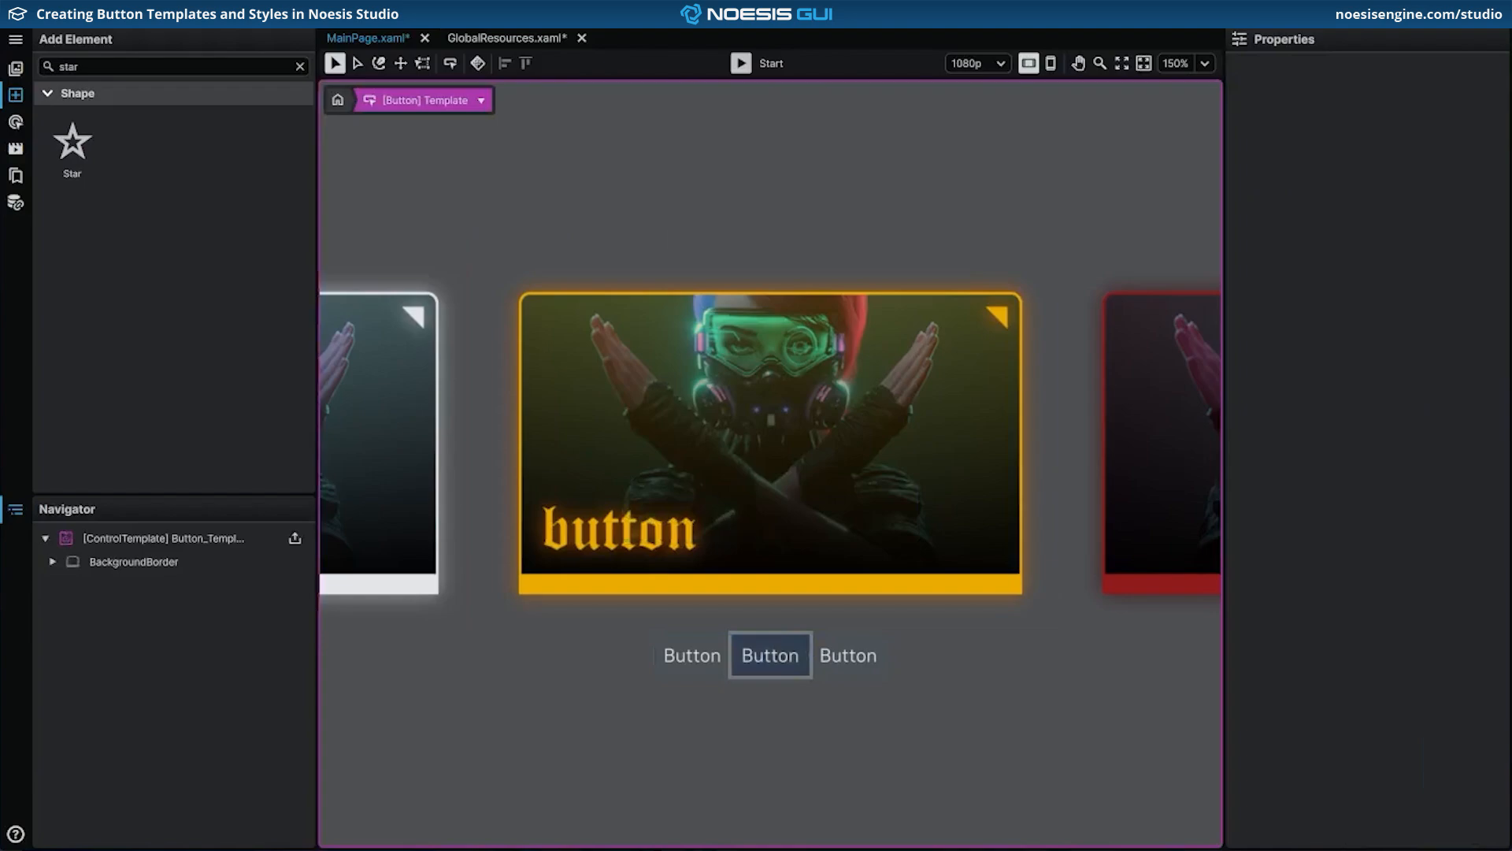
key("ctrl+s")
Step: Delete the ContentPresenter inside the template's BackgroundBorder
left_click(108, 567)
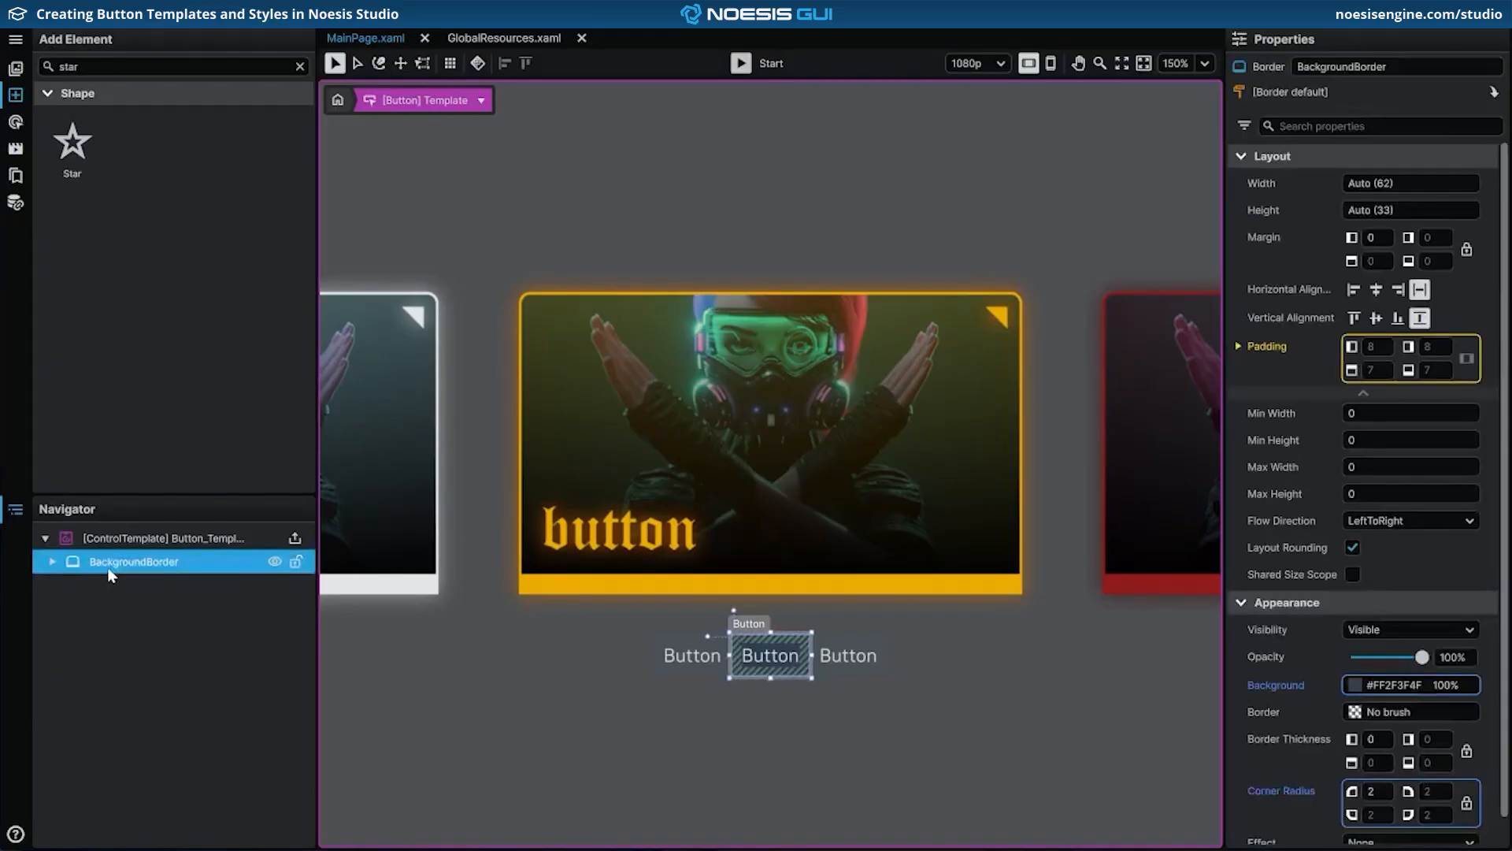
left_click(52, 562)
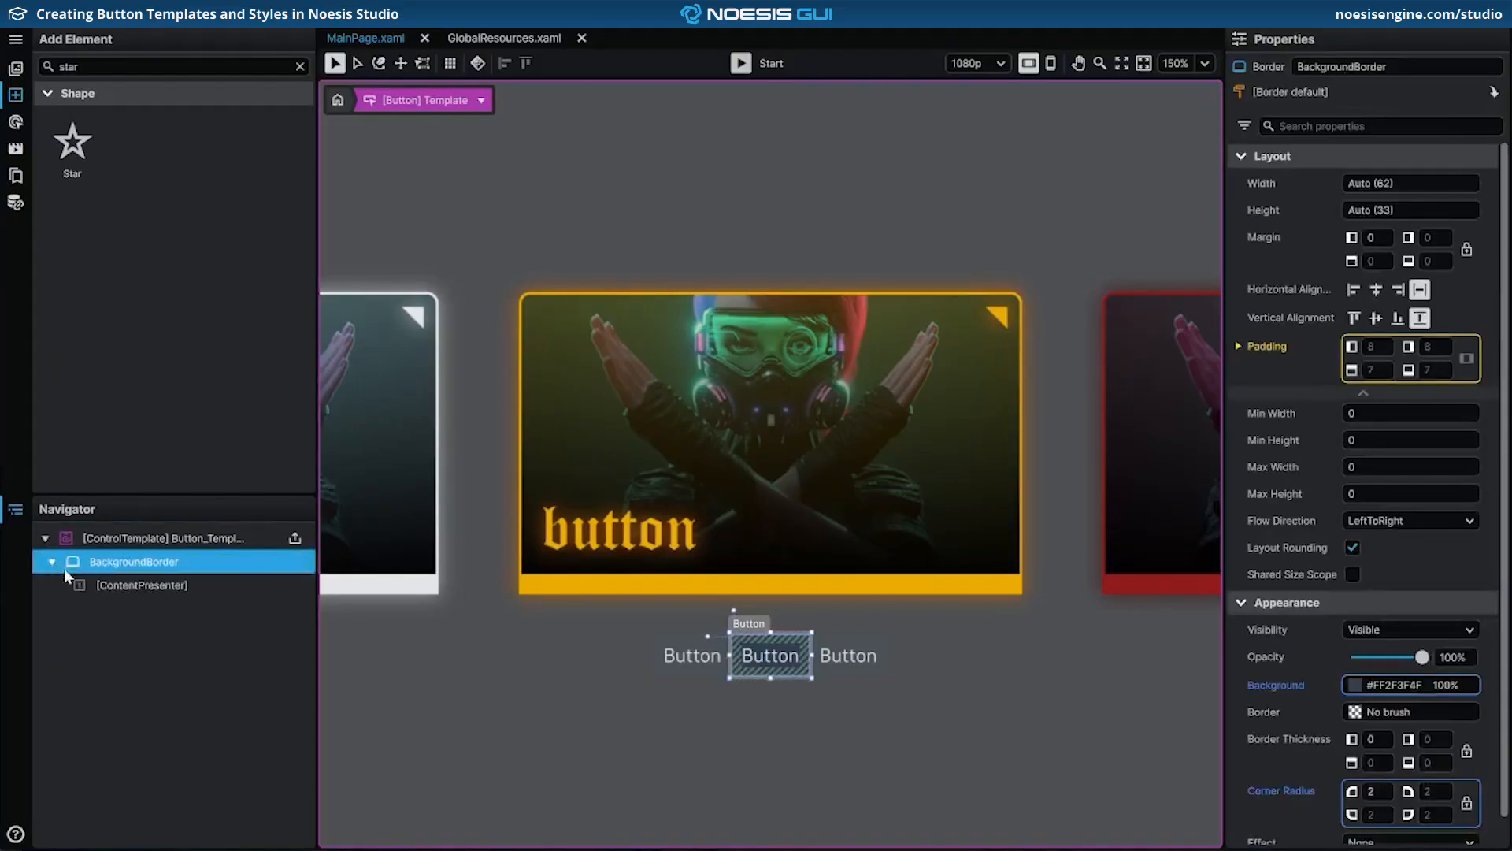
left_click(205, 588)
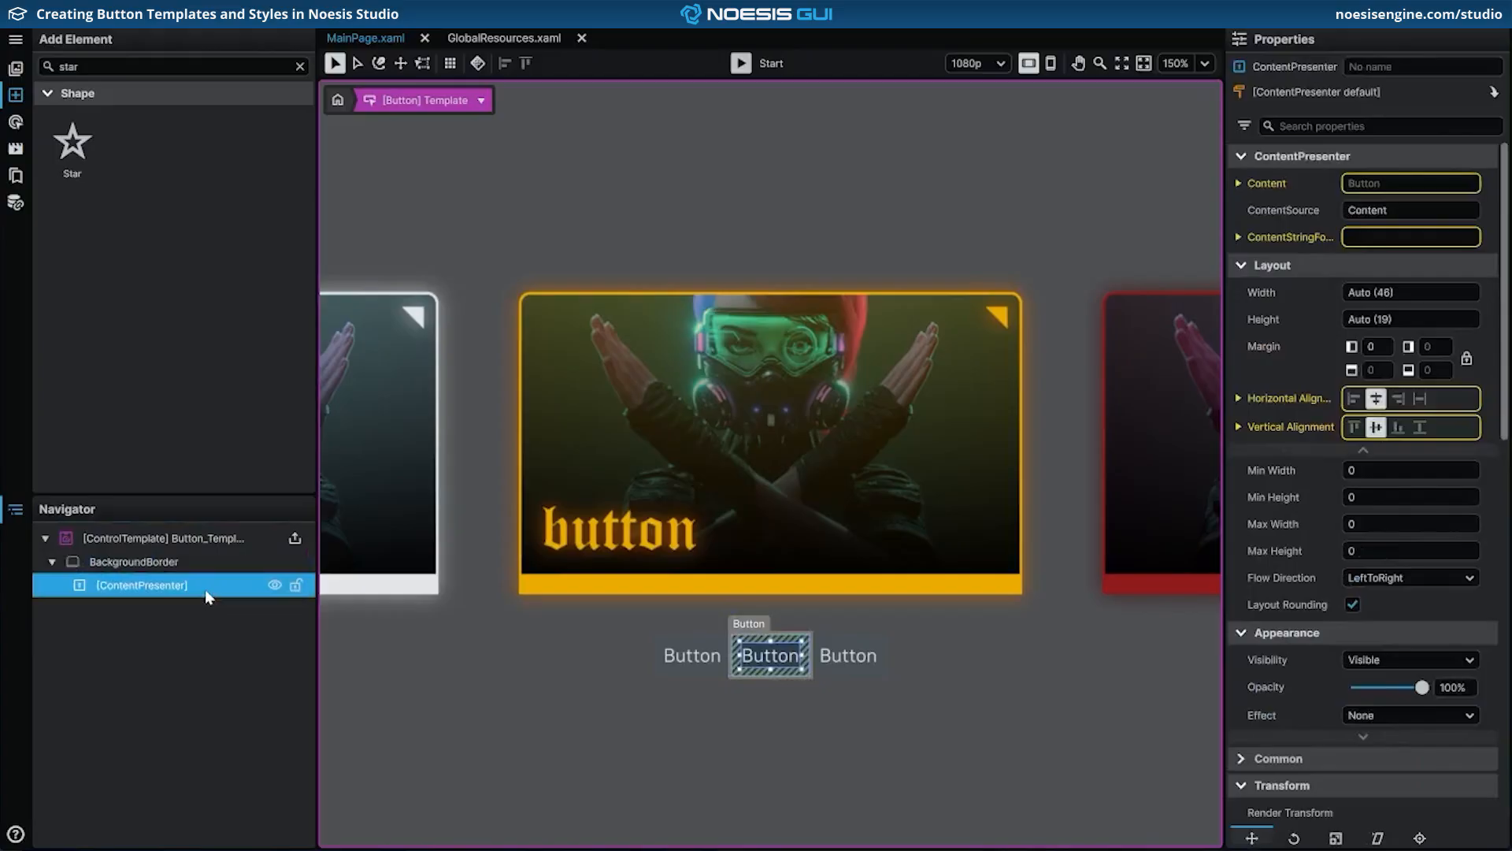
right_click(209, 597)
mouse_move(254, 605)
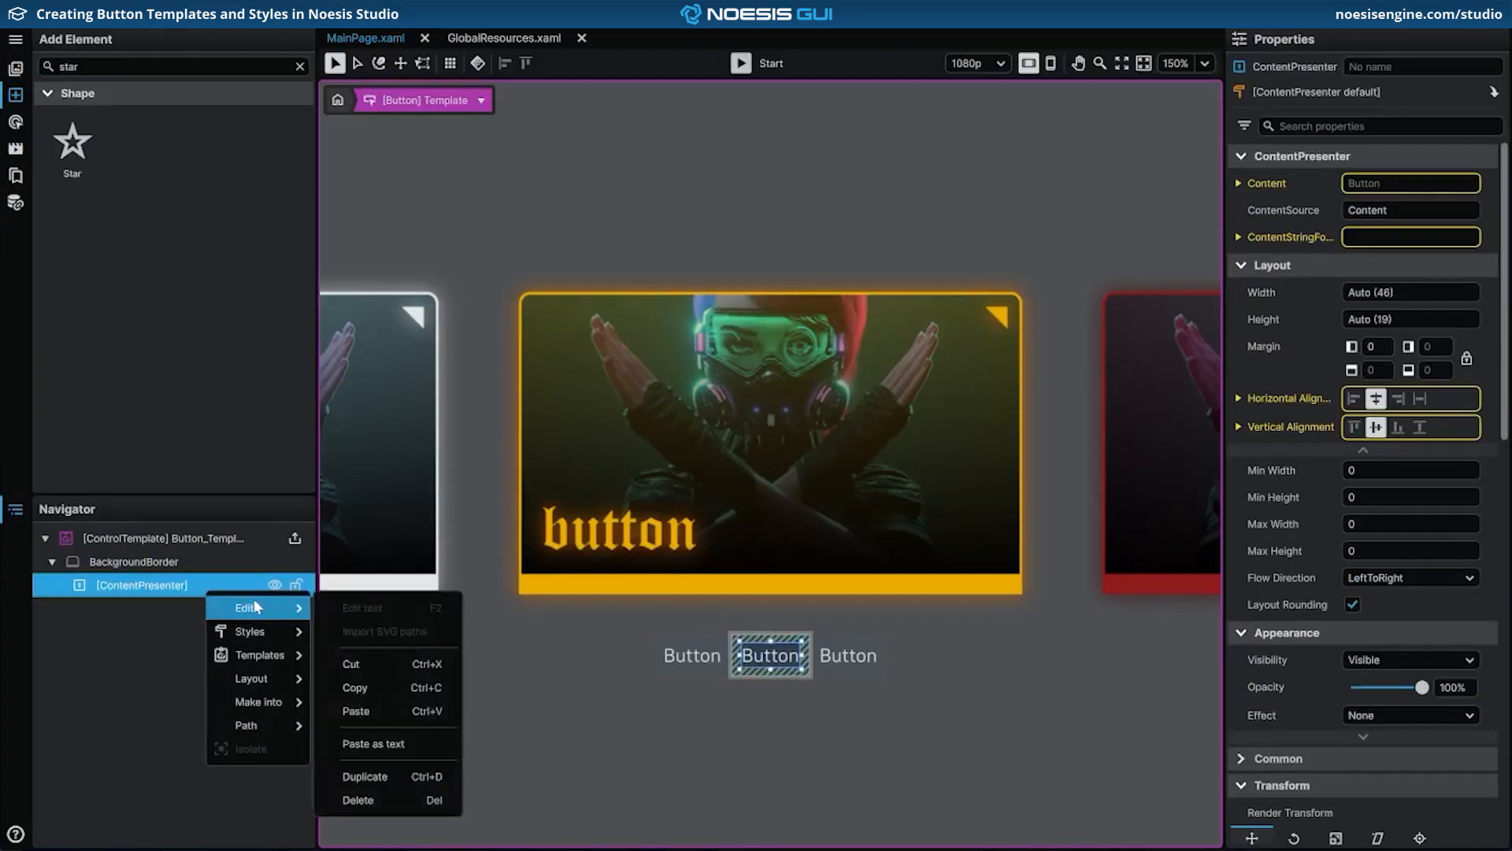
left_click(389, 797)
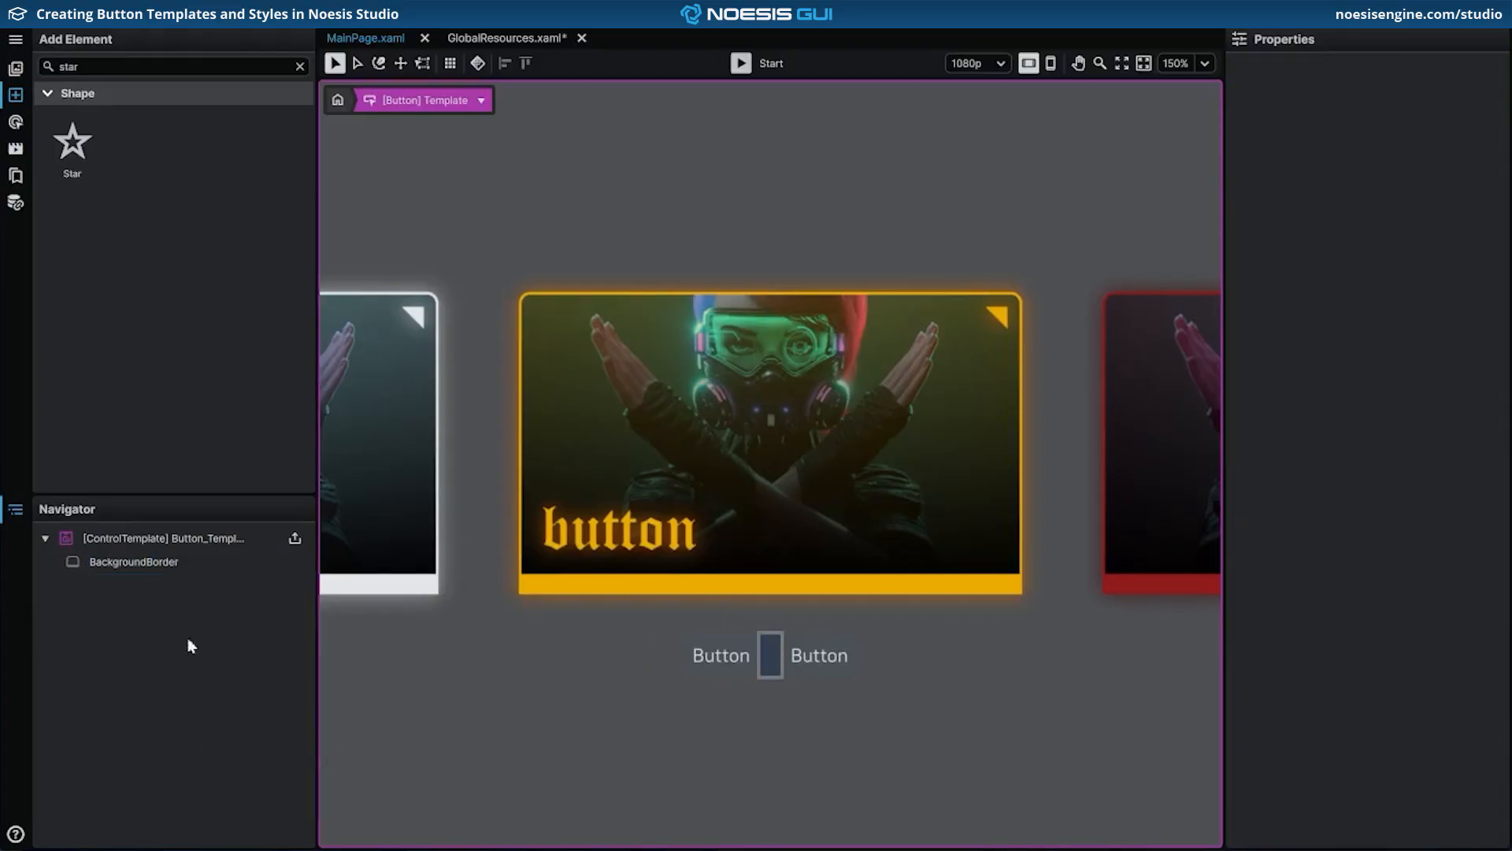
Step: Rename the template's BackgroundBorder as Master_Border
left_click(115, 560)
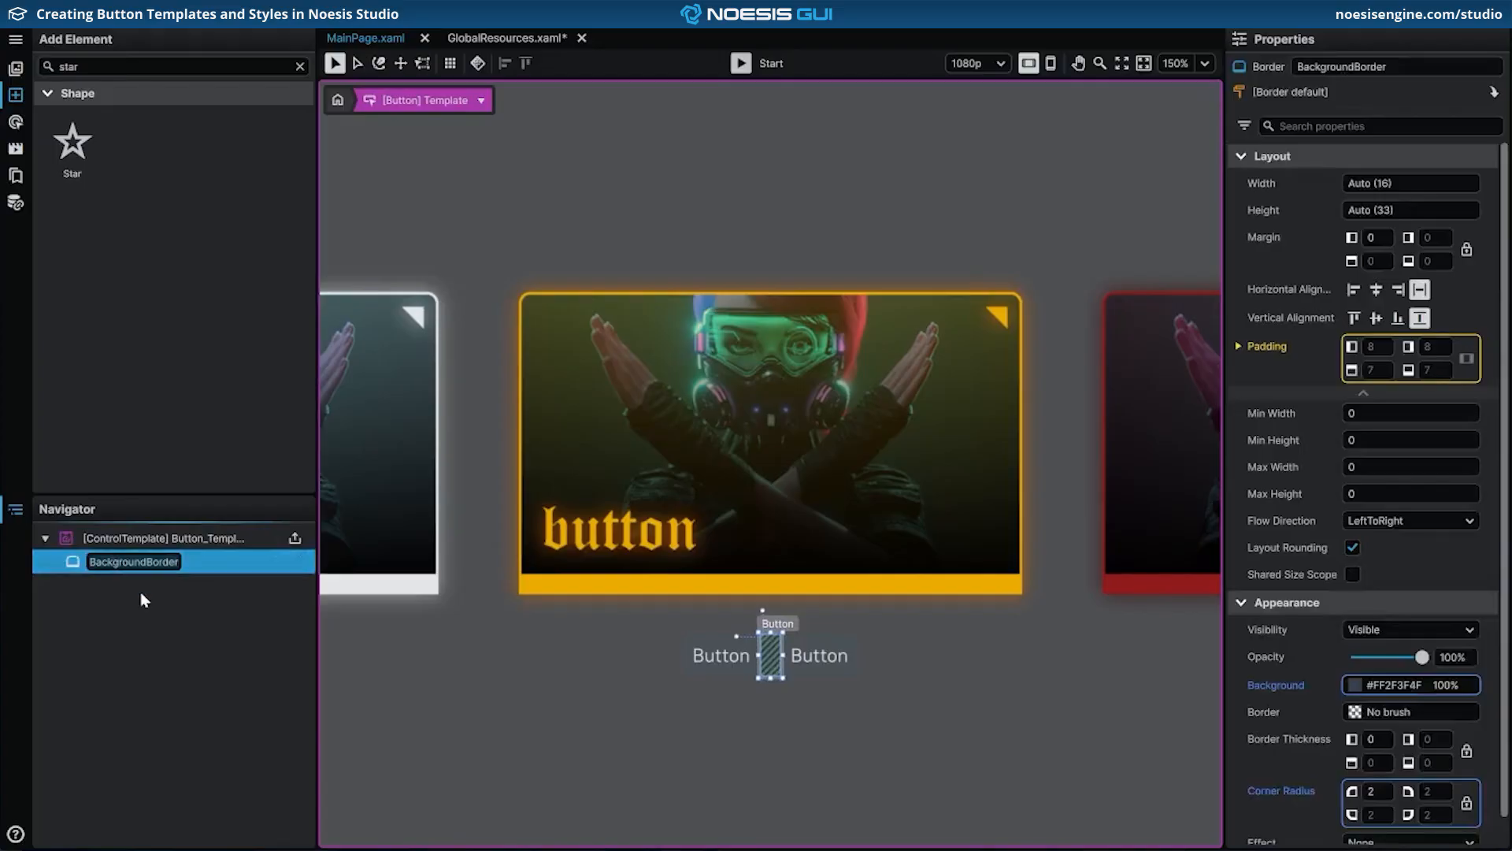
type("Master_Border")
key("Return")
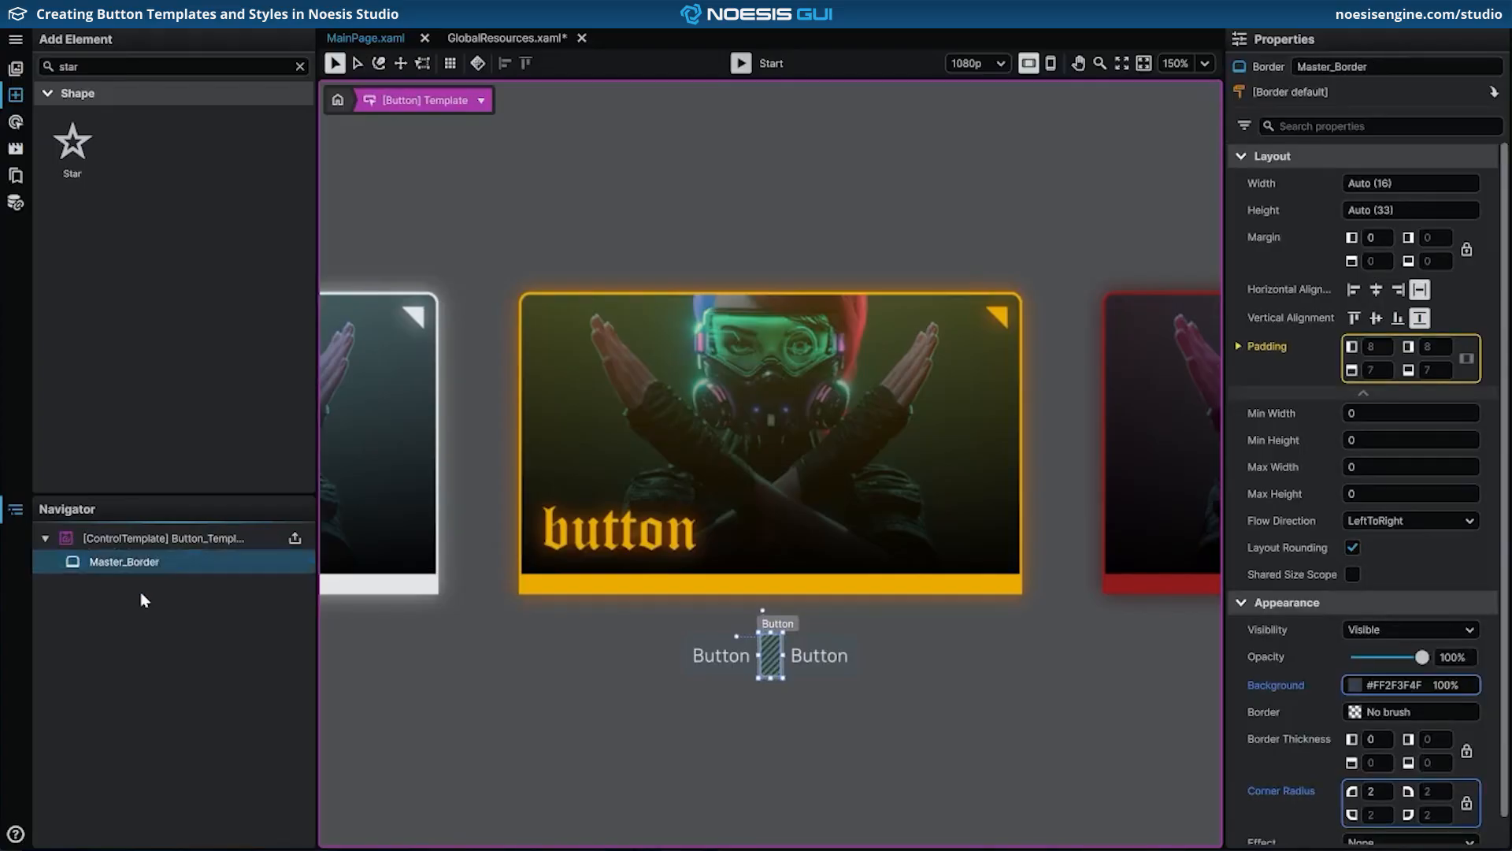
Step: Add a Grid inside Master_Border and name it Content_Grid
double_click(108, 70)
type("grid")
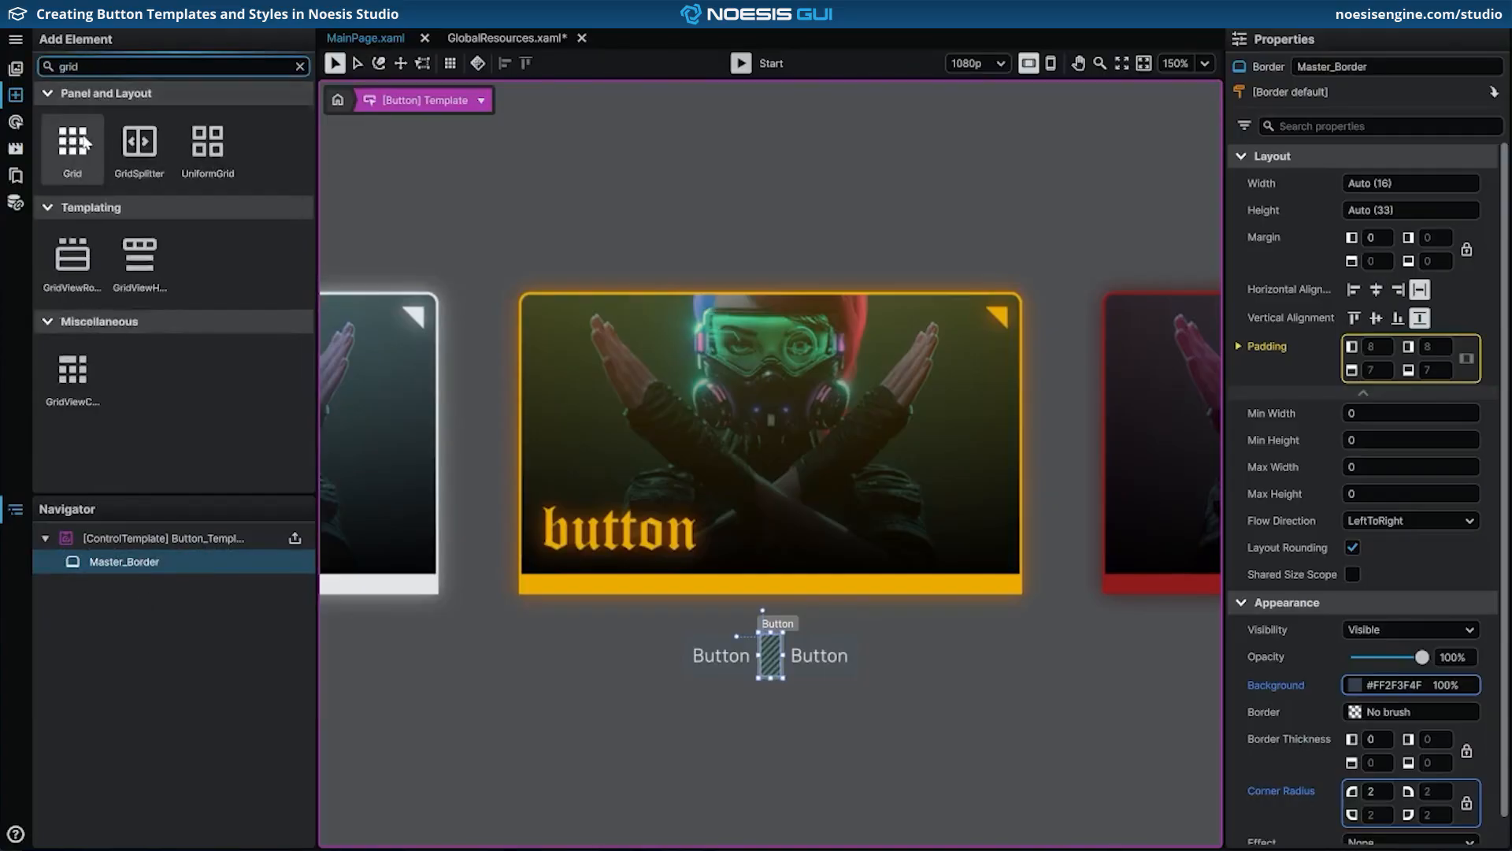
left_click_drag(72, 142, 99, 592)
double_click(98, 586)
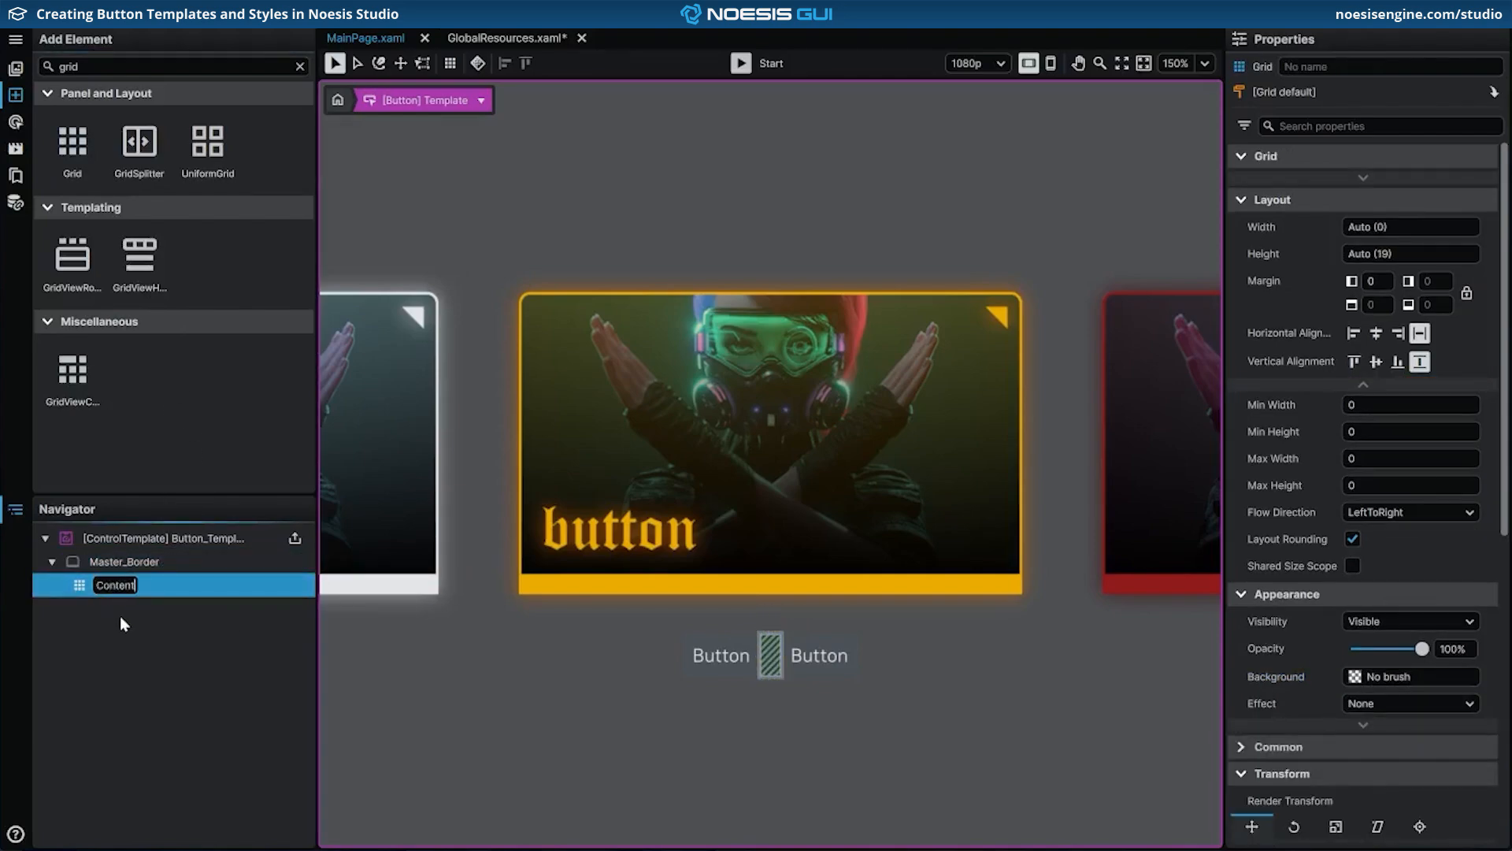
type("Content_Grid")
key("Return")
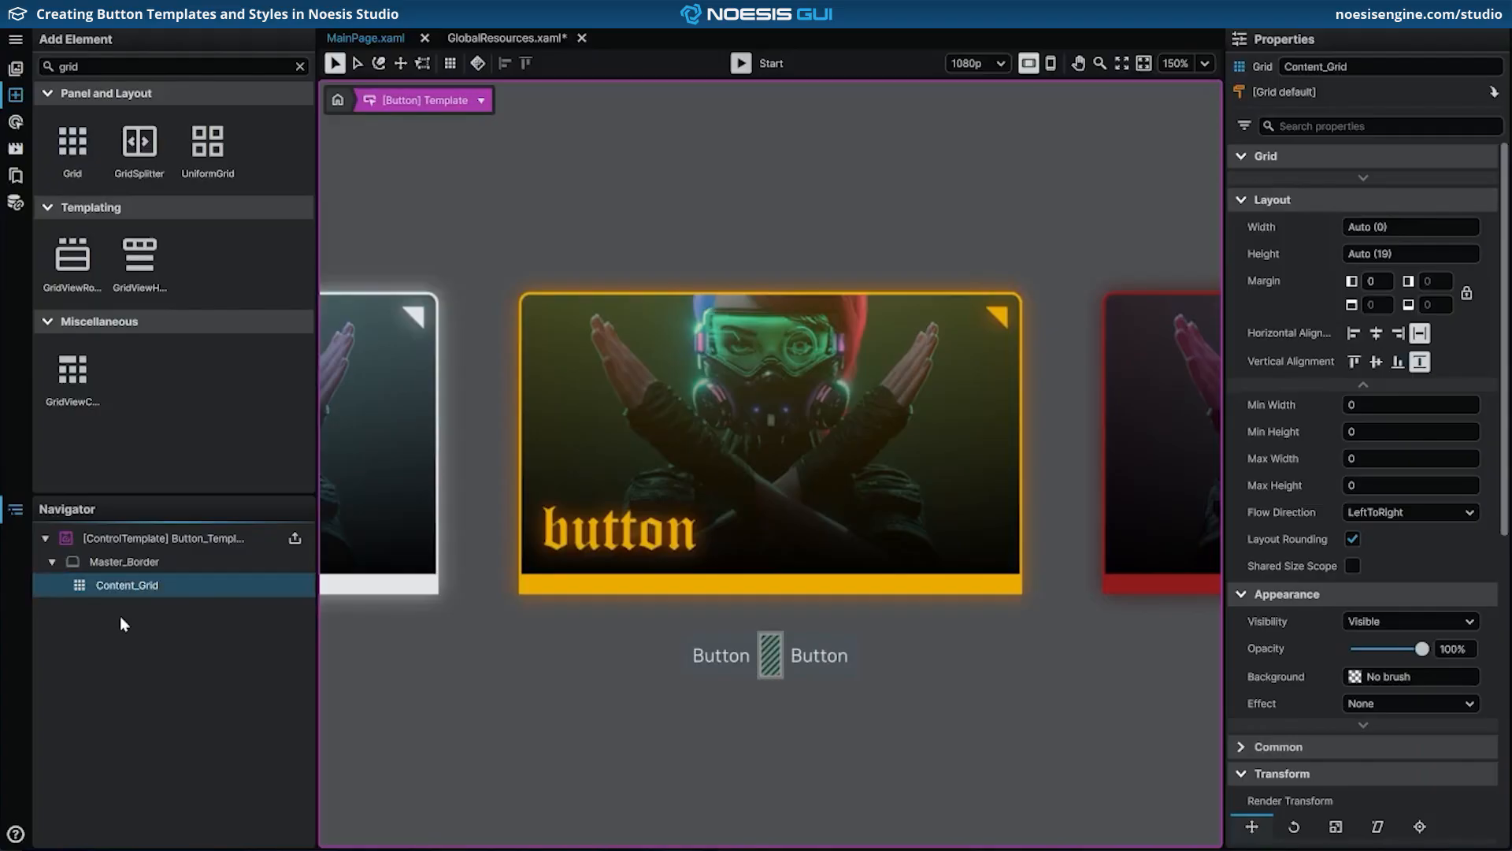
Step: Add three Border elements inside Content_Grid
left_click(152, 67)
type("border")
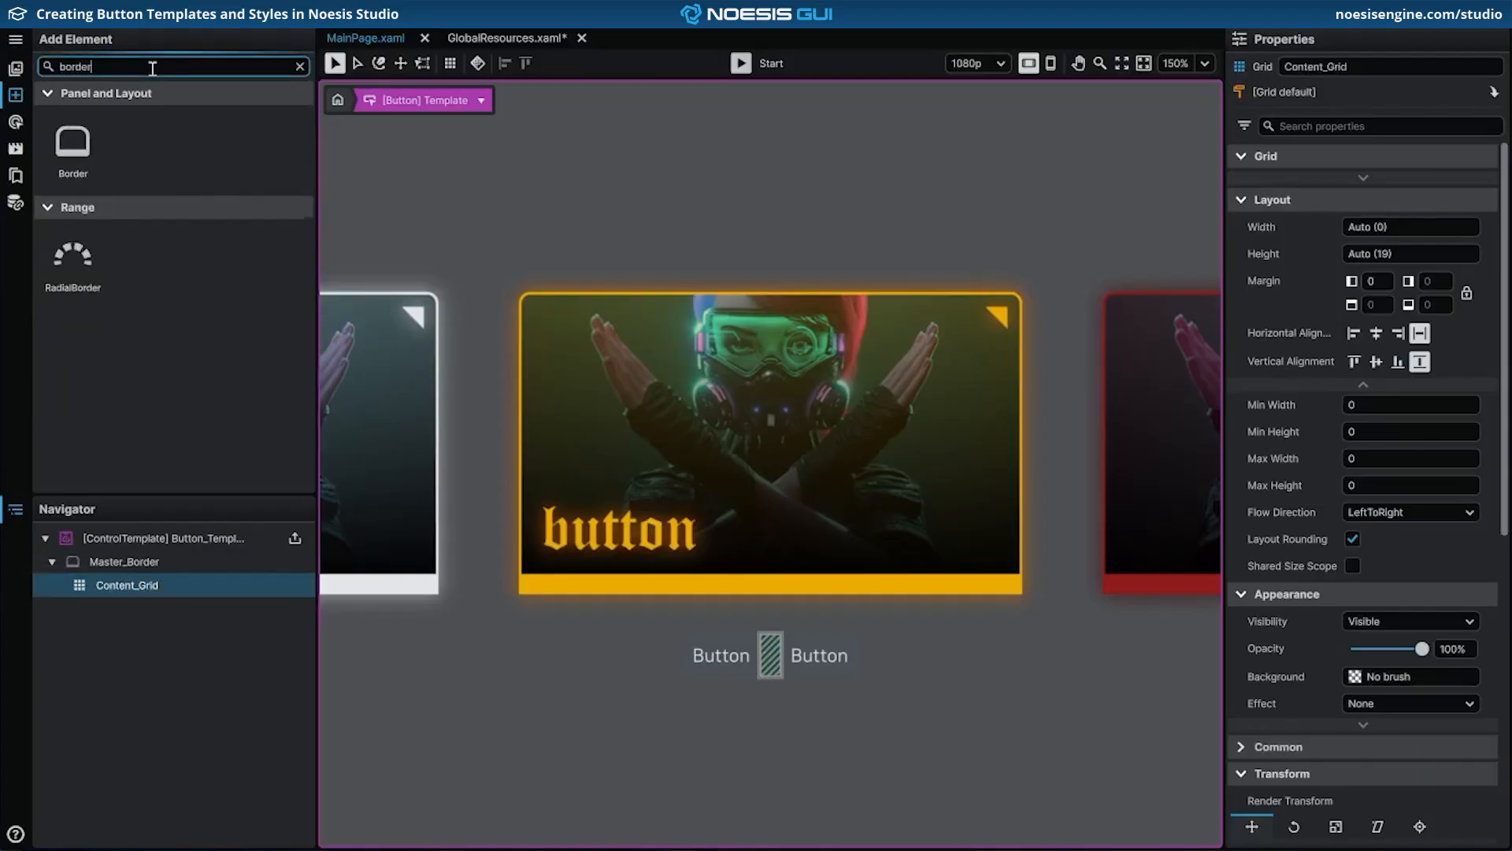
left_click_drag(72, 146, 119, 585)
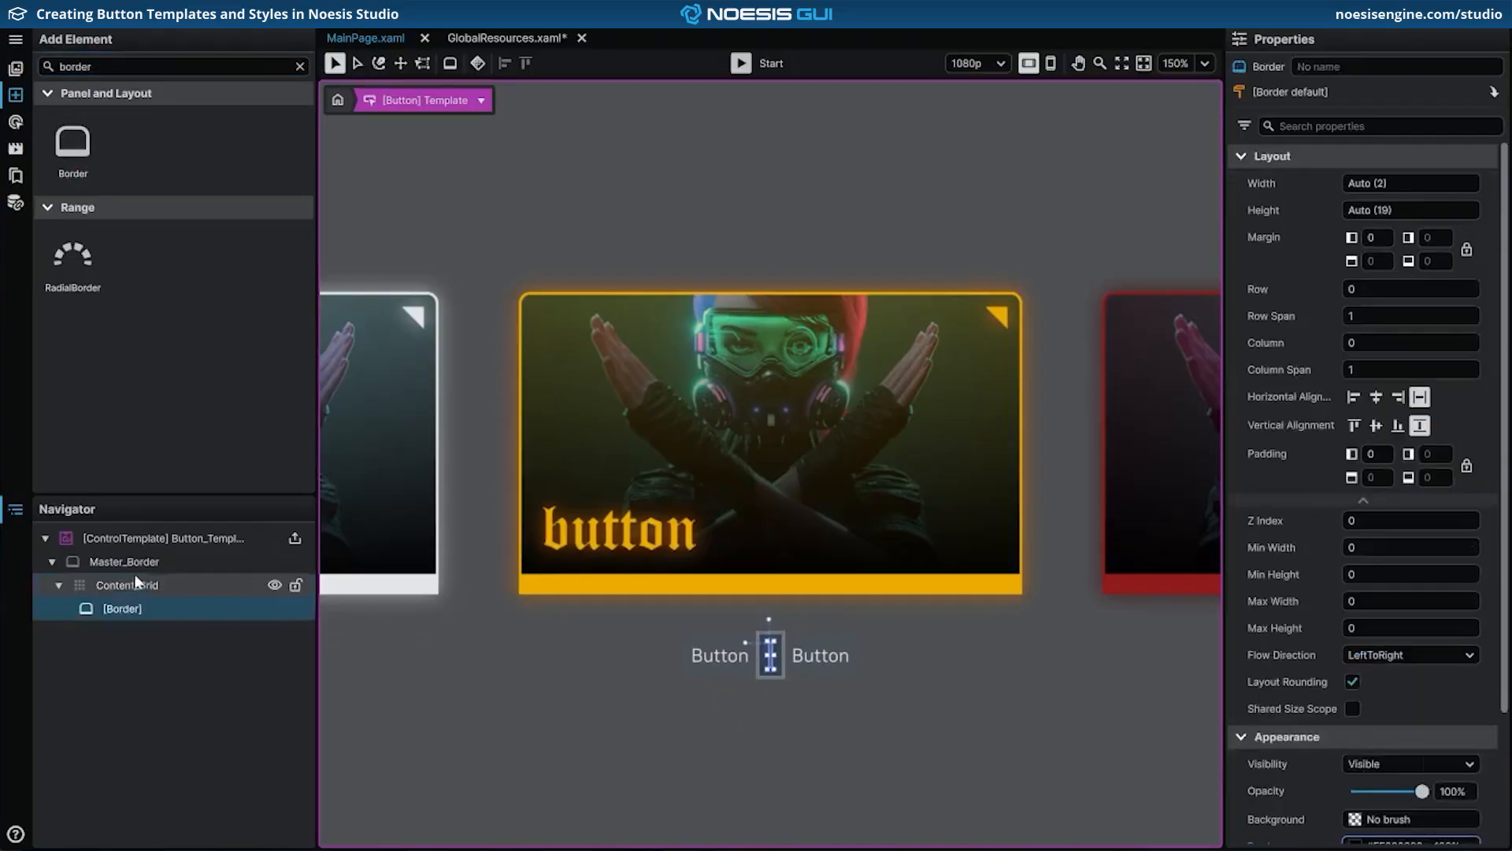
left_click_drag(62, 158, 115, 584)
Step: Rename the three borders in Content_Grid, in order, as BackgroundColor_Border, BackgroundPattern_Border and Label_Border
double_click(116, 610)
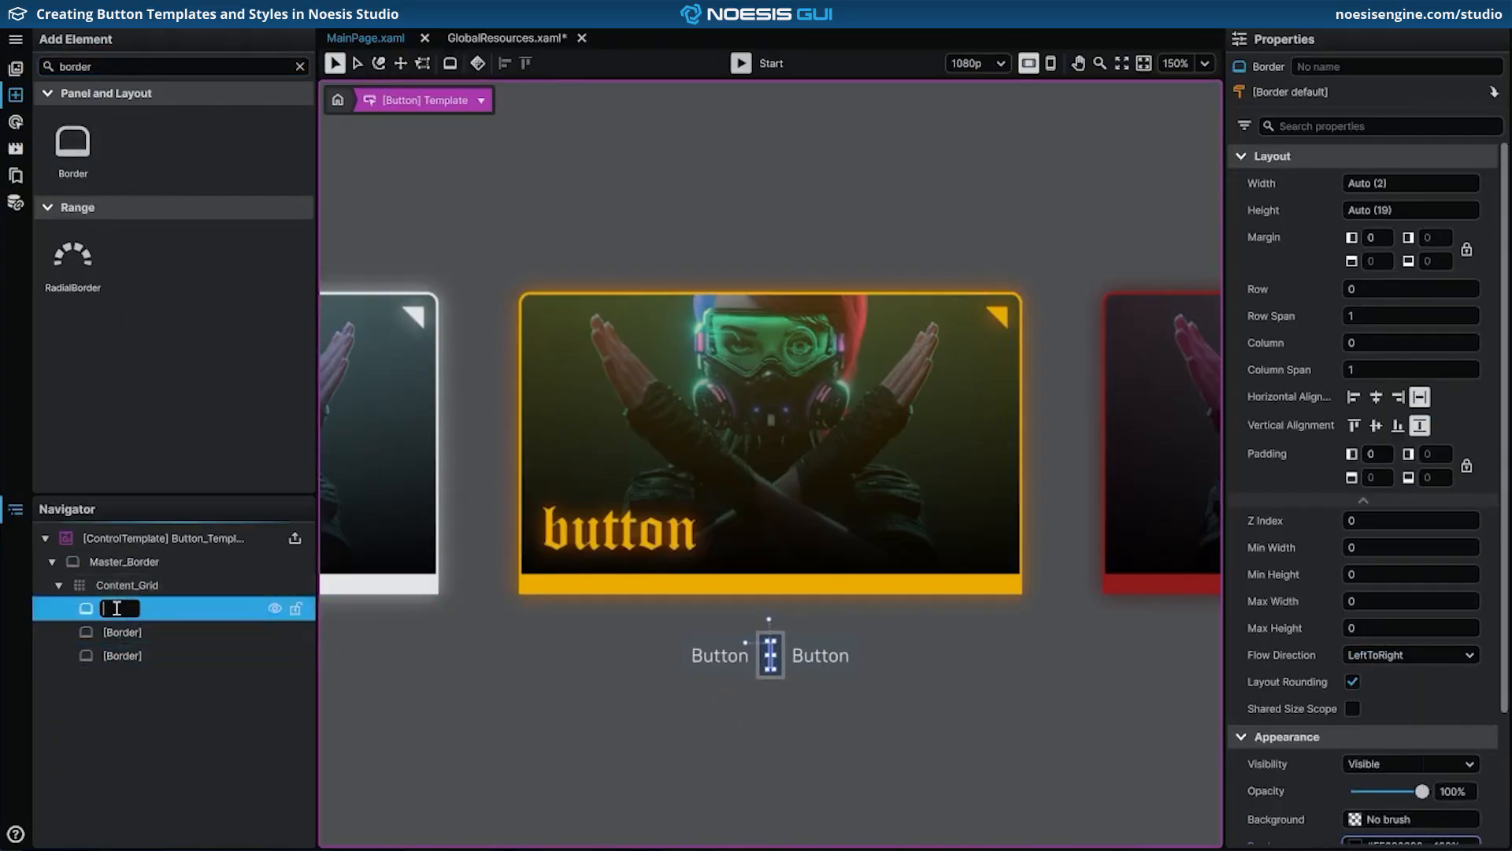
type("Backg")
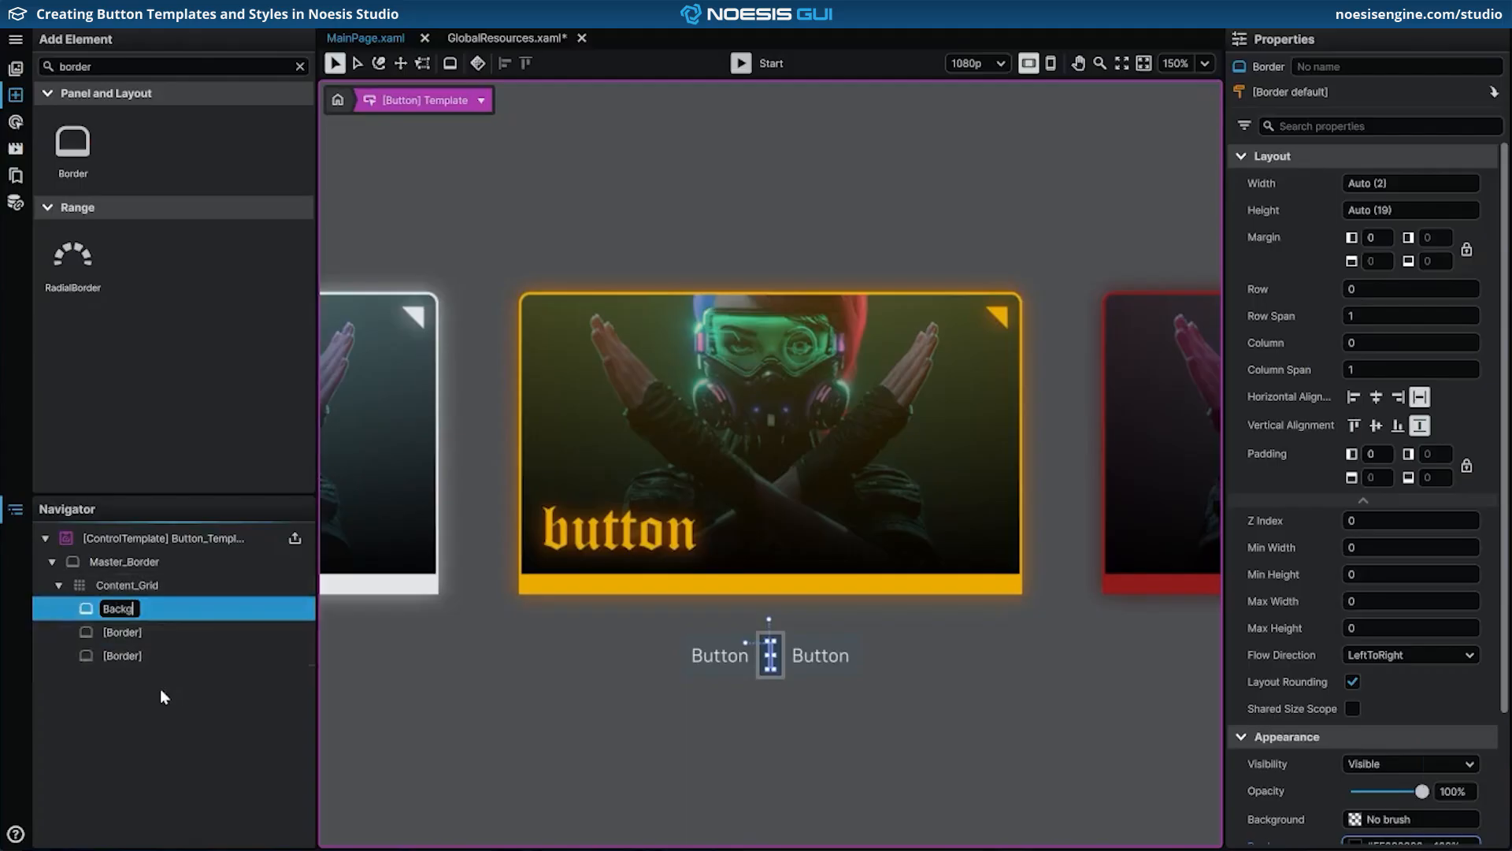
type("roundColor_Border")
key("Return")
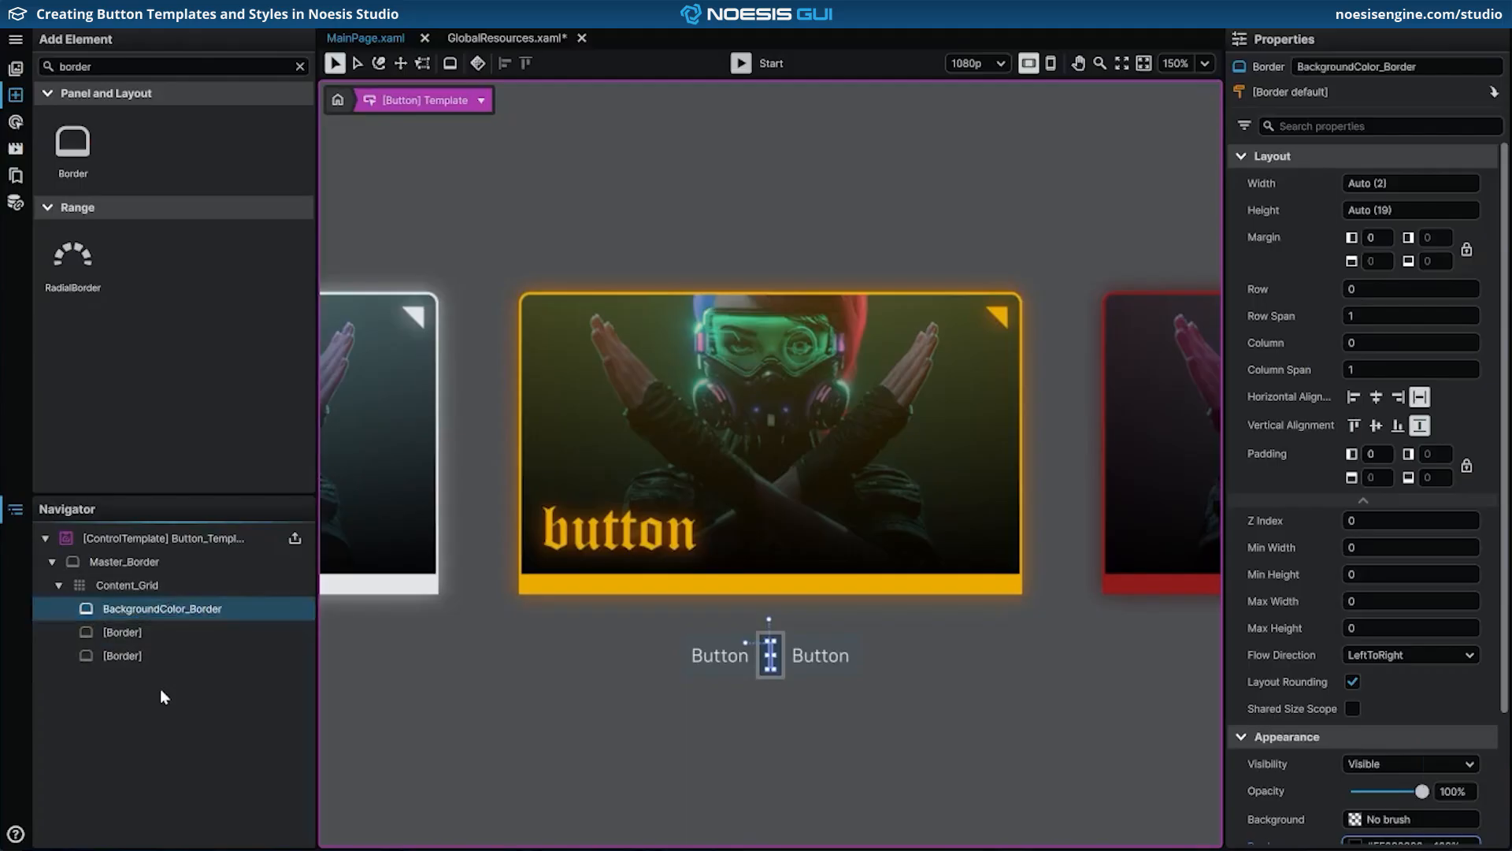
double_click(124, 630)
type("Backgro")
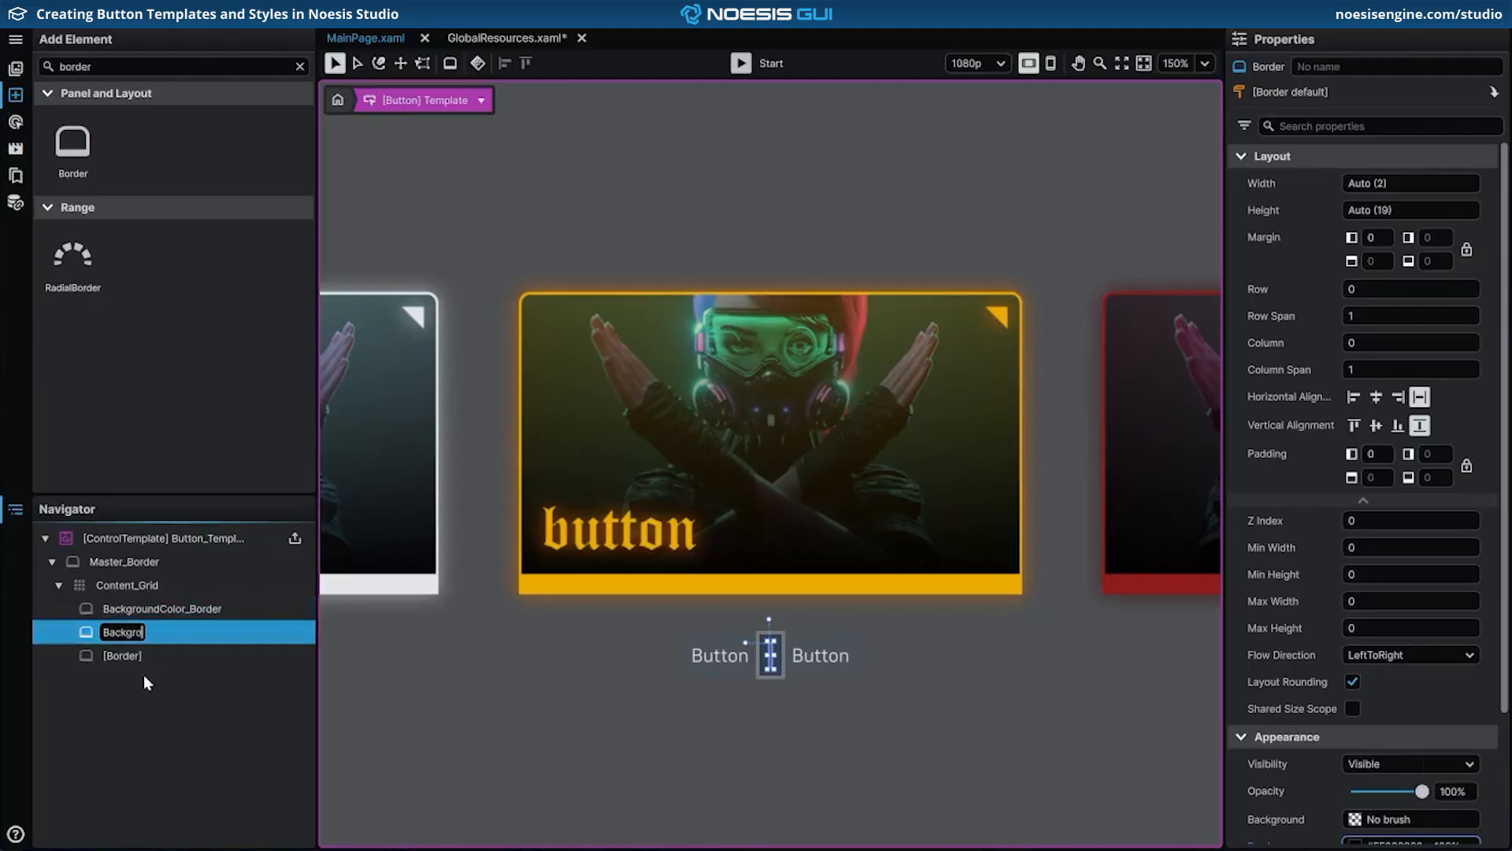
type("undPattern_Border")
key("Return")
double_click(138, 658)
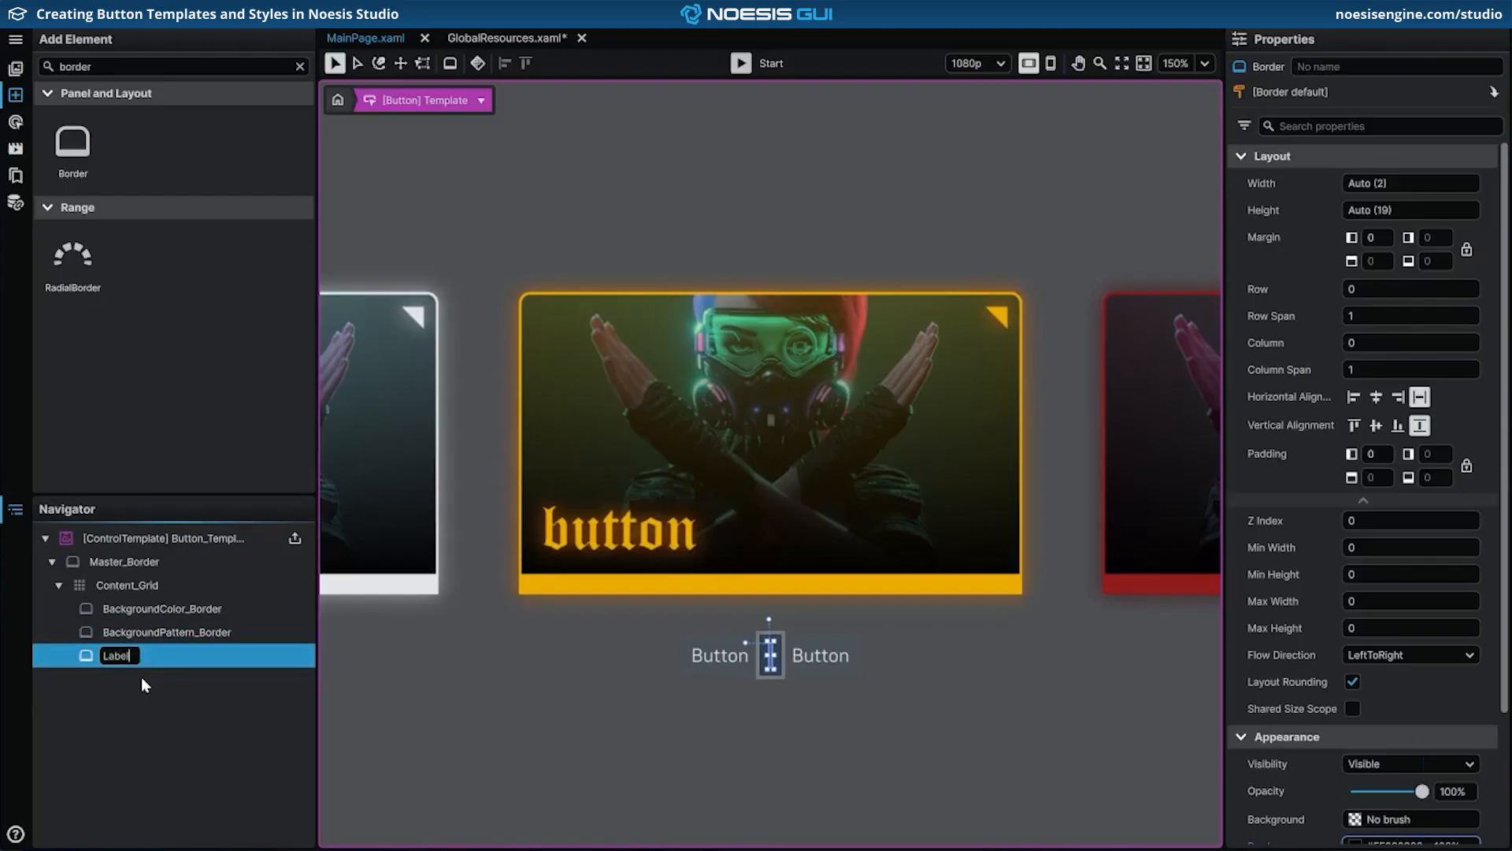
type("Label_Border")
key("Return")
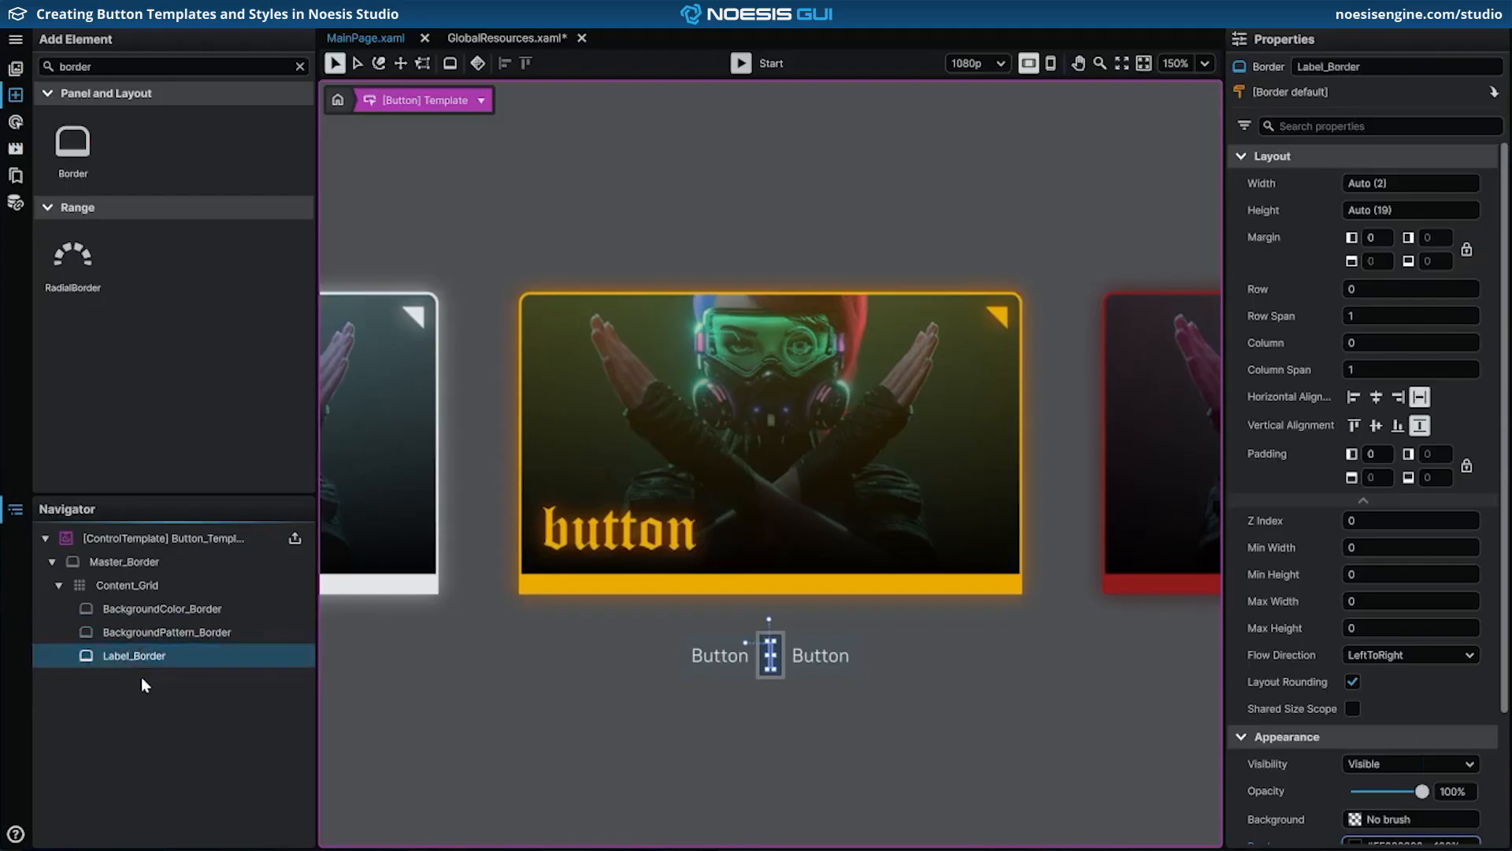
Step: Add a TextBlock inside Label_Border, name it Label_TextBlock, and save the file
double_click(125, 67)
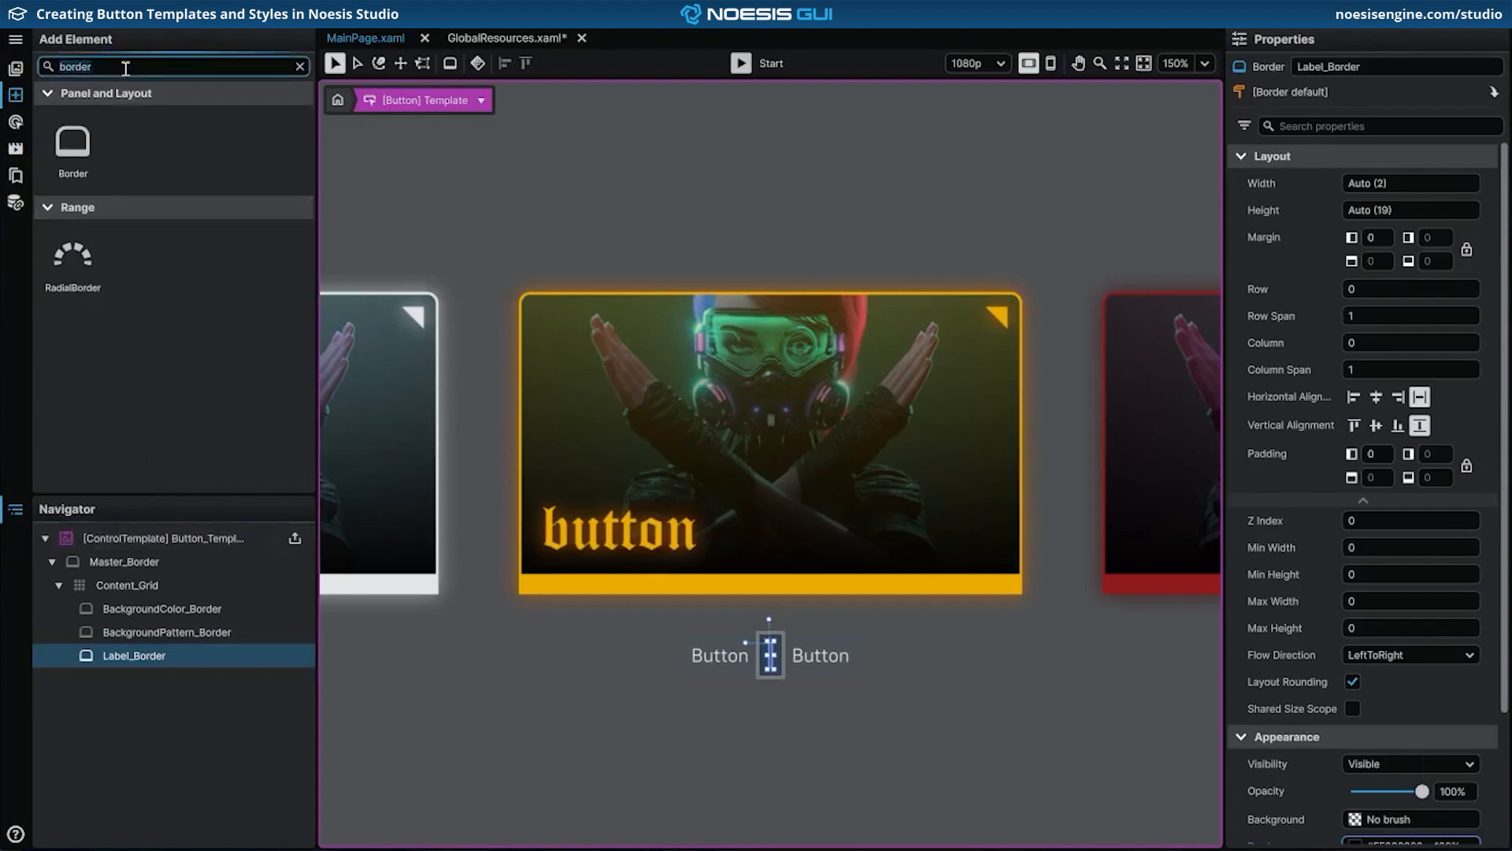
type("text")
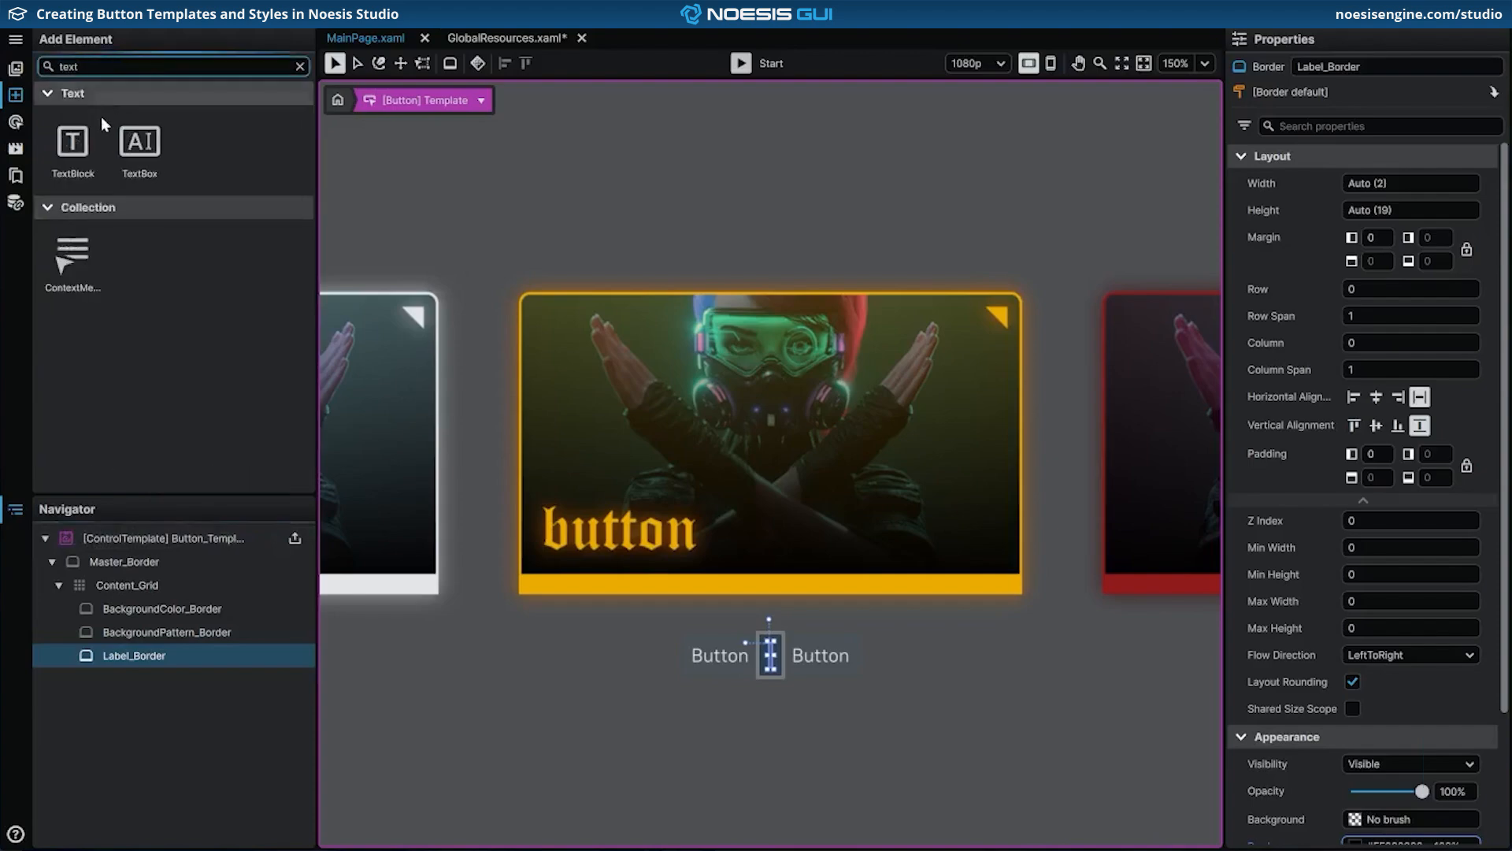
left_click_drag(88, 154, 159, 657)
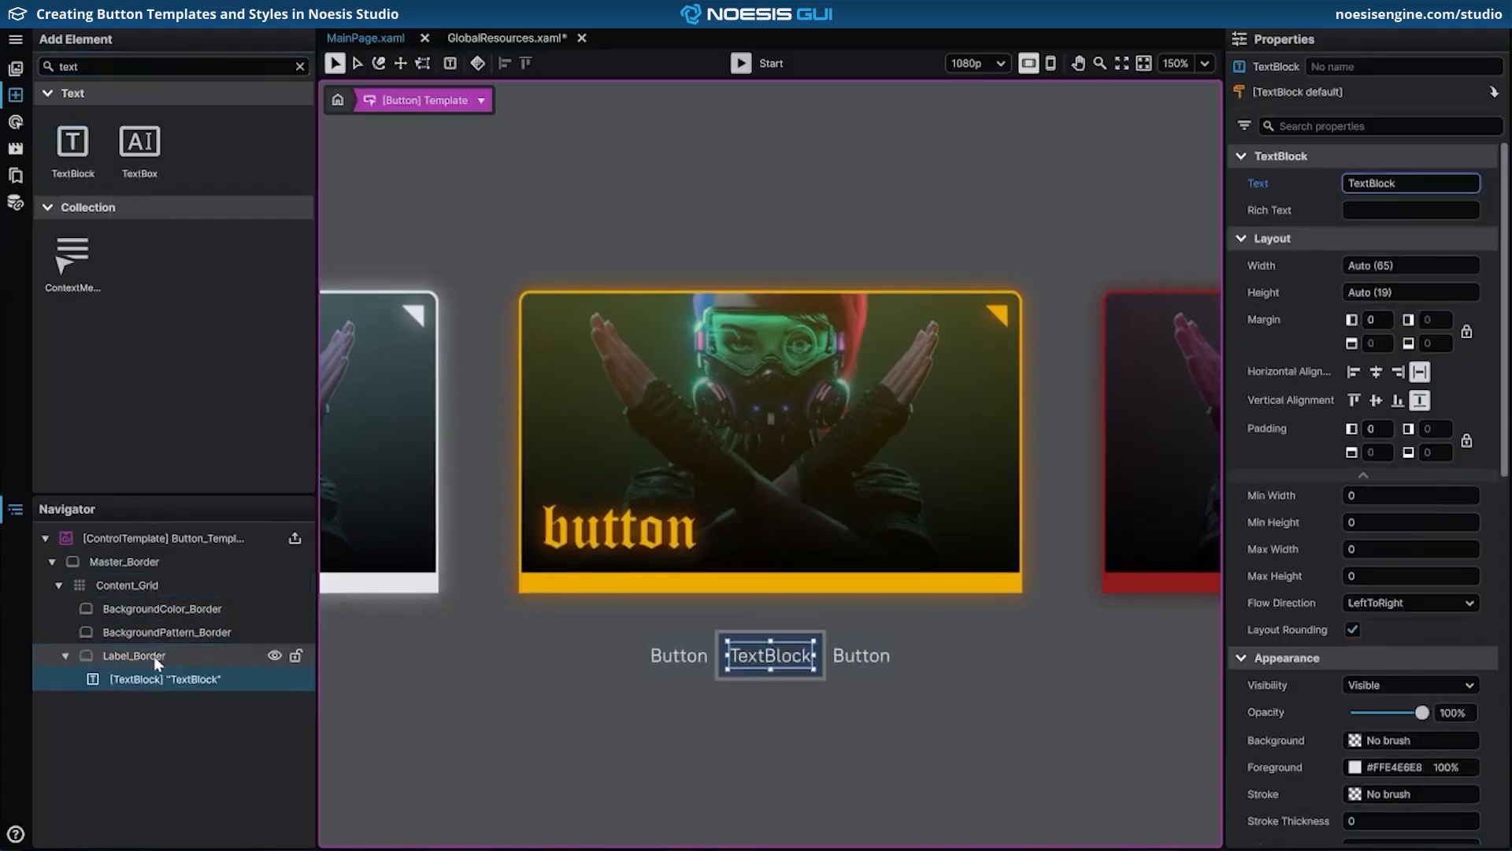
double_click(145, 682)
type("Label")
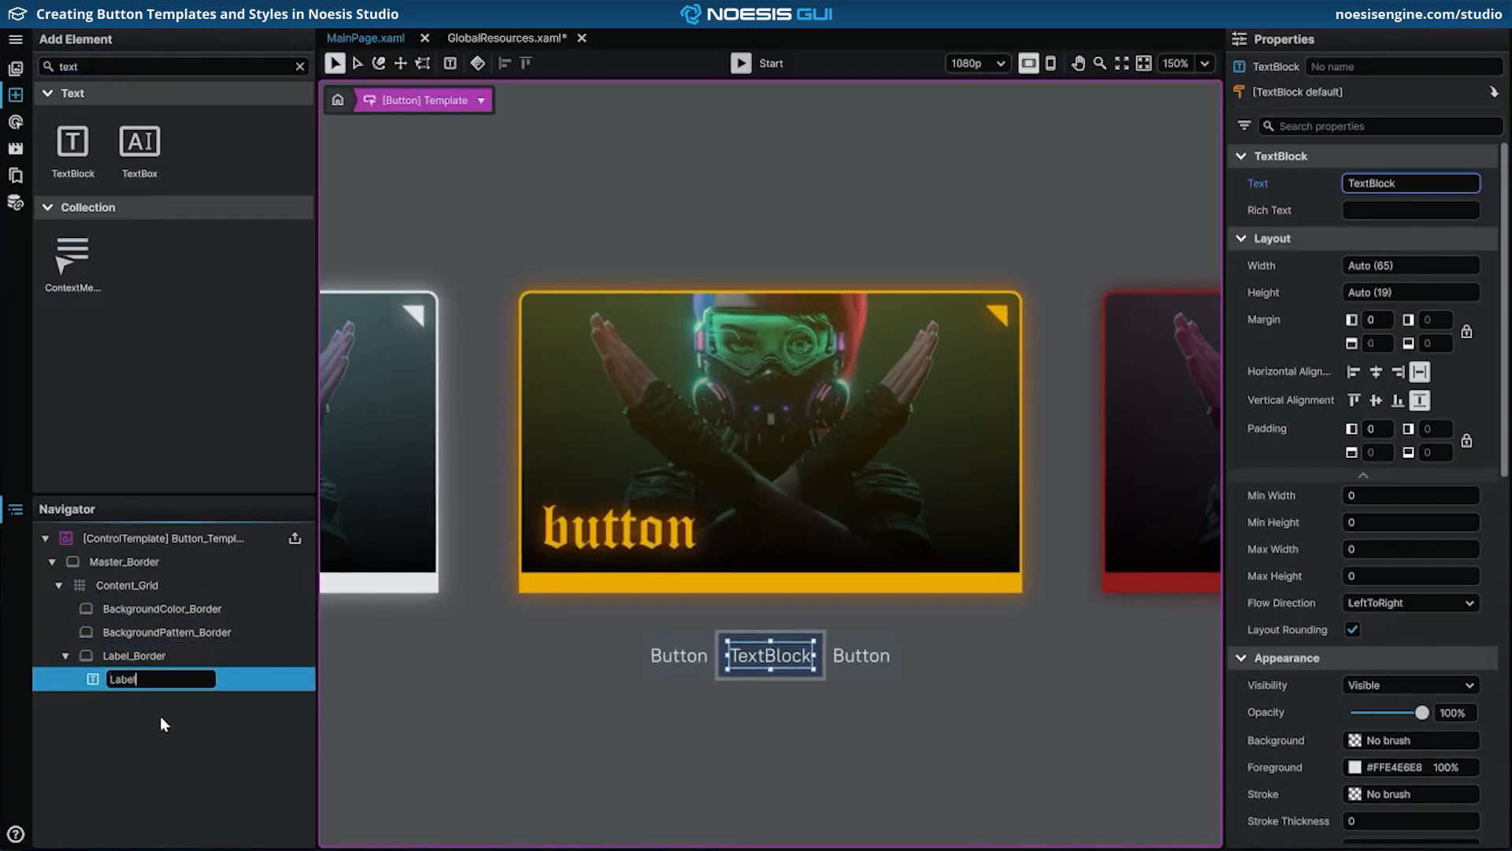
type("_TextBlock")
key("Return")
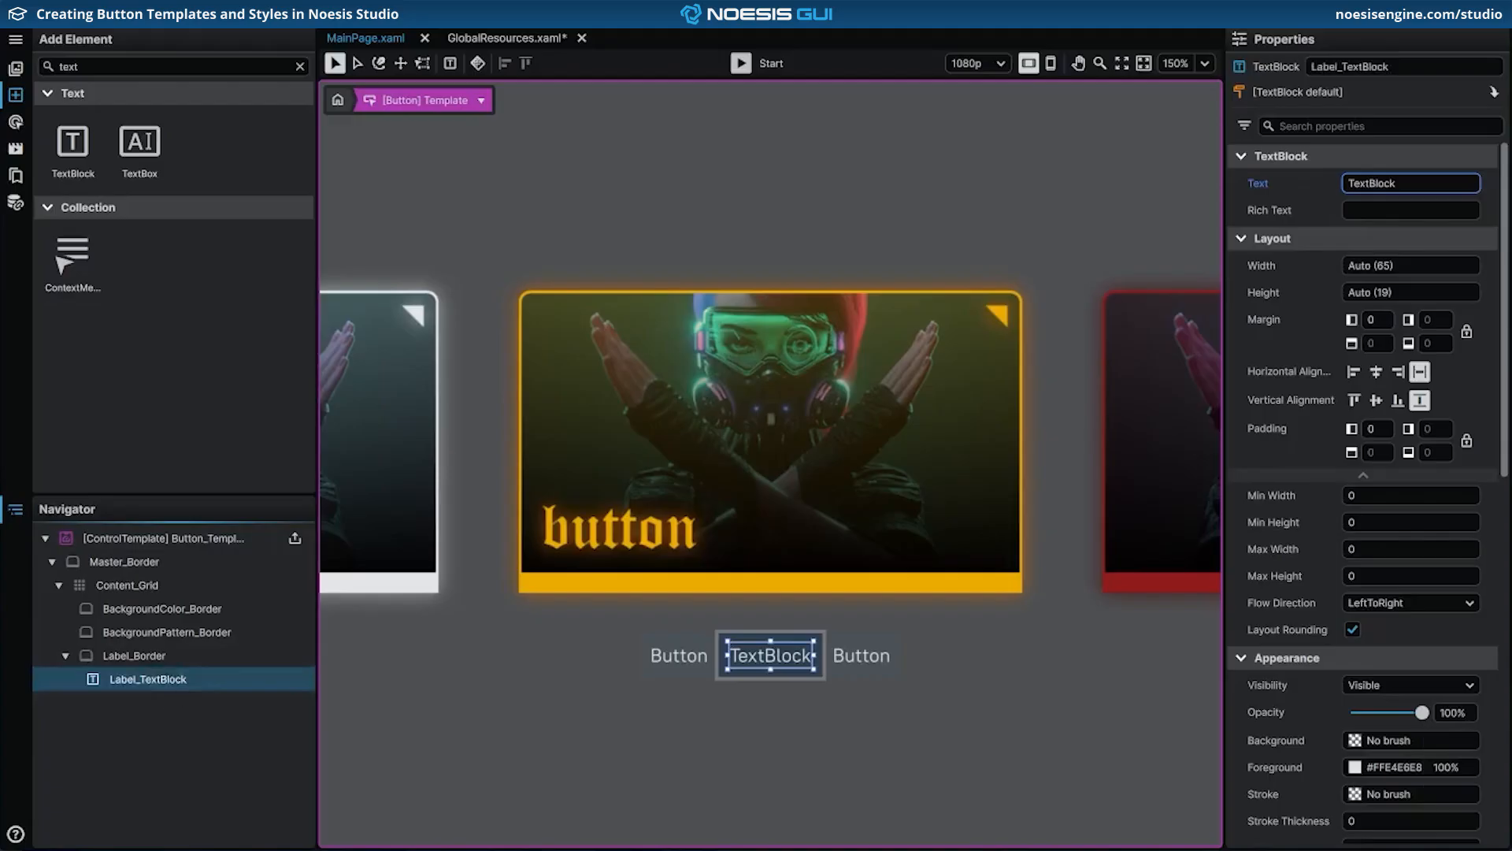
key("ctrl+s")
Step: Set Master_Border's width to 400 and its margin to 32, and centre it horizontally and vertically
left_click(203, 562)
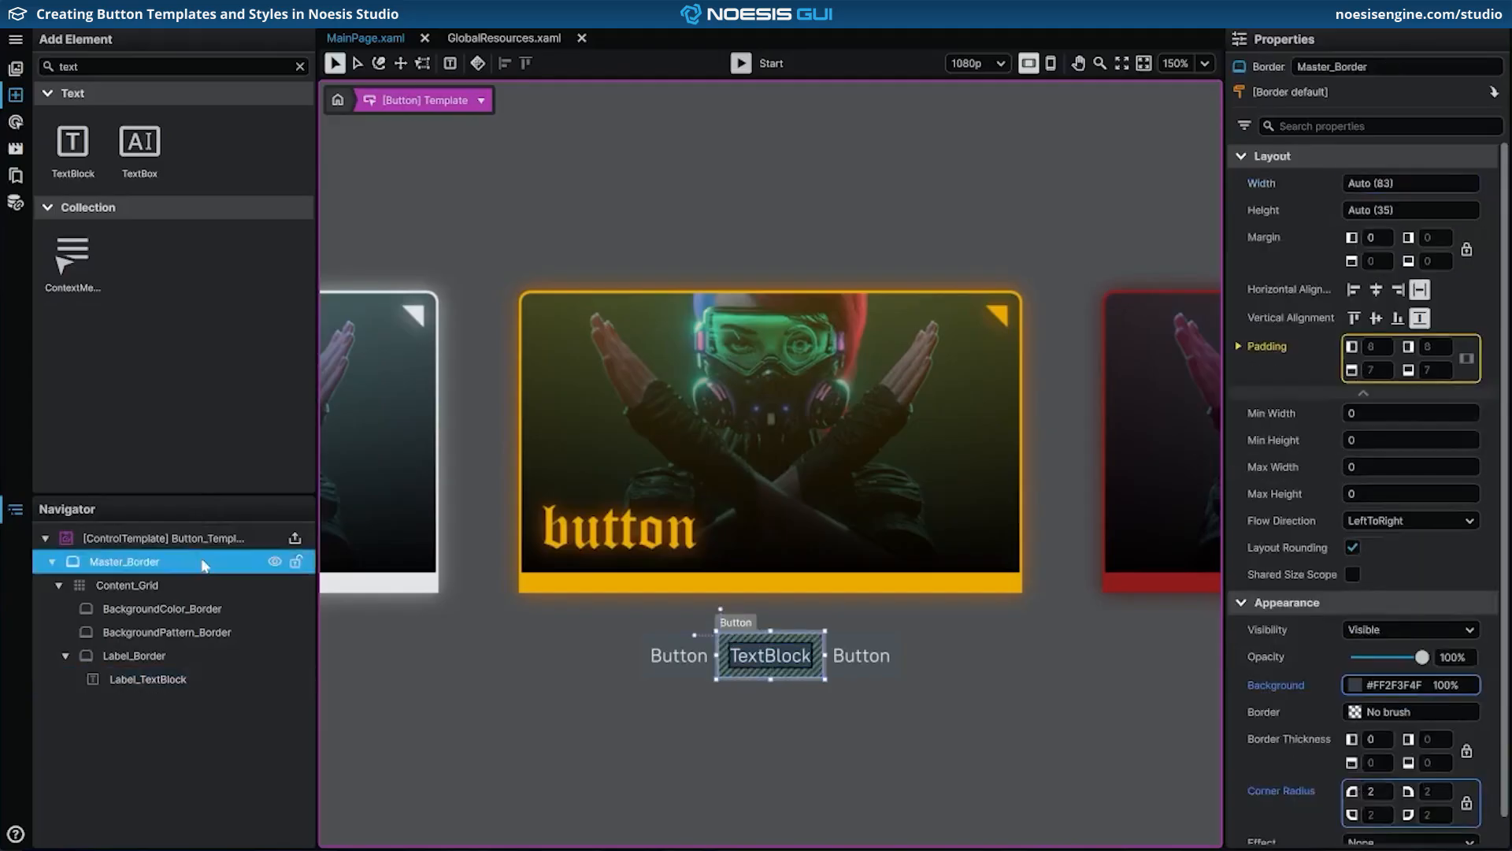
left_click(1409, 184)
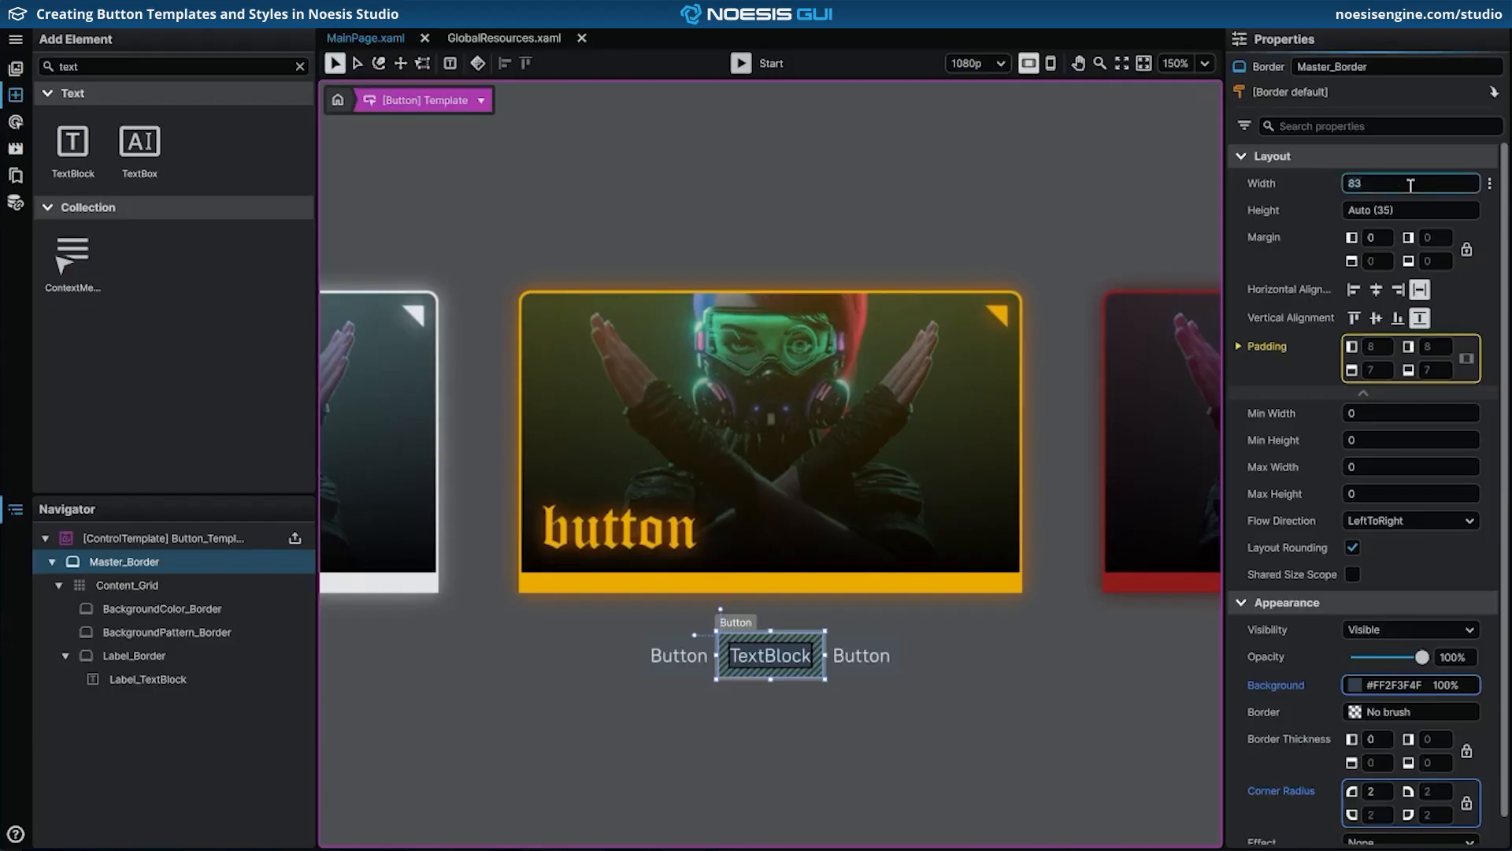
key("BackSpace")
key("BackSpace")
type("400")
key("Return")
left_click(1378, 240)
type("32")
key("Return")
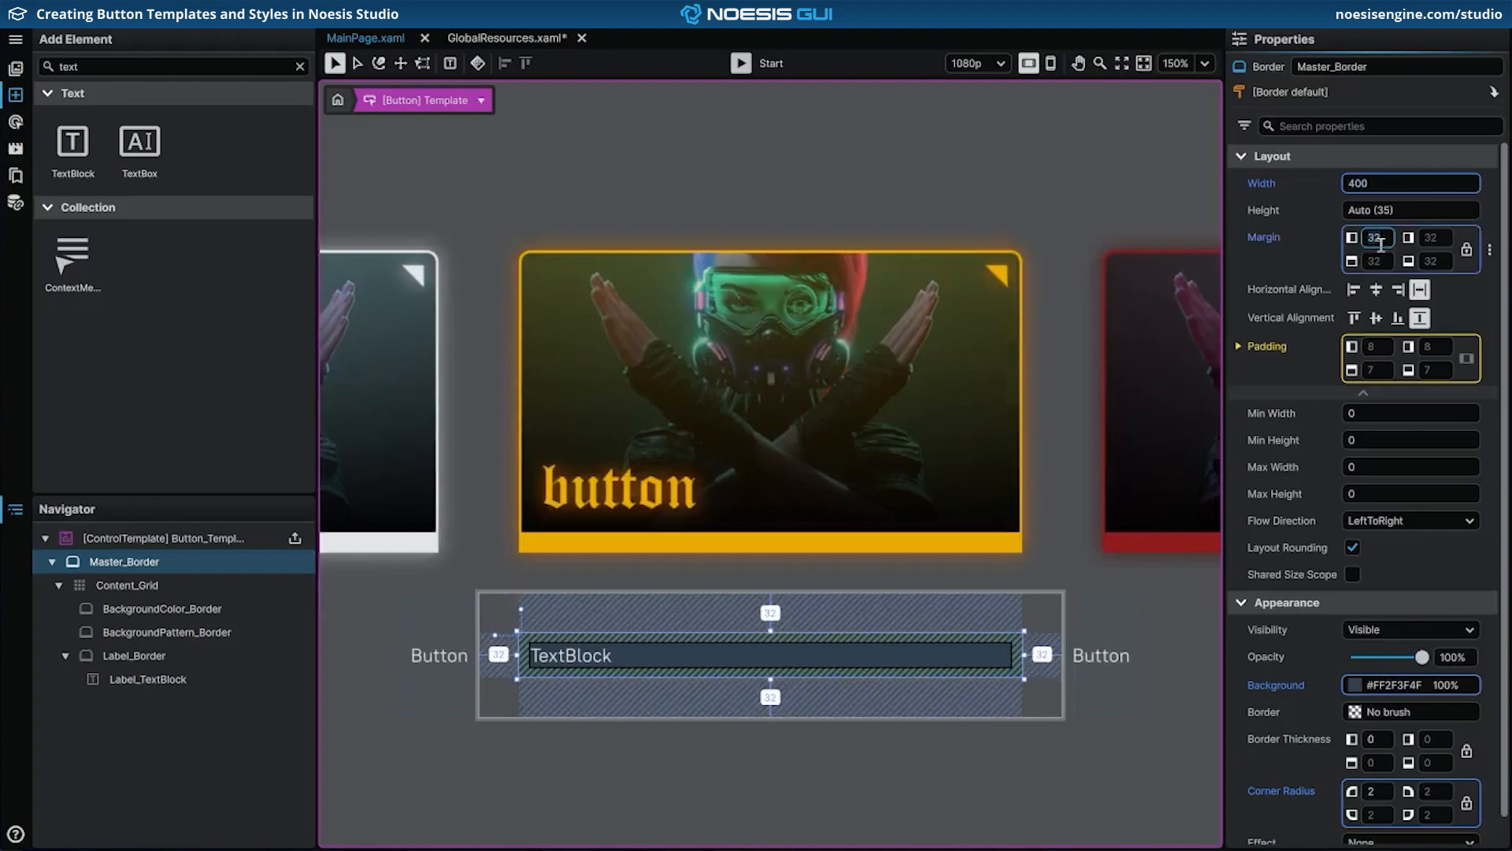
left_click(1376, 289)
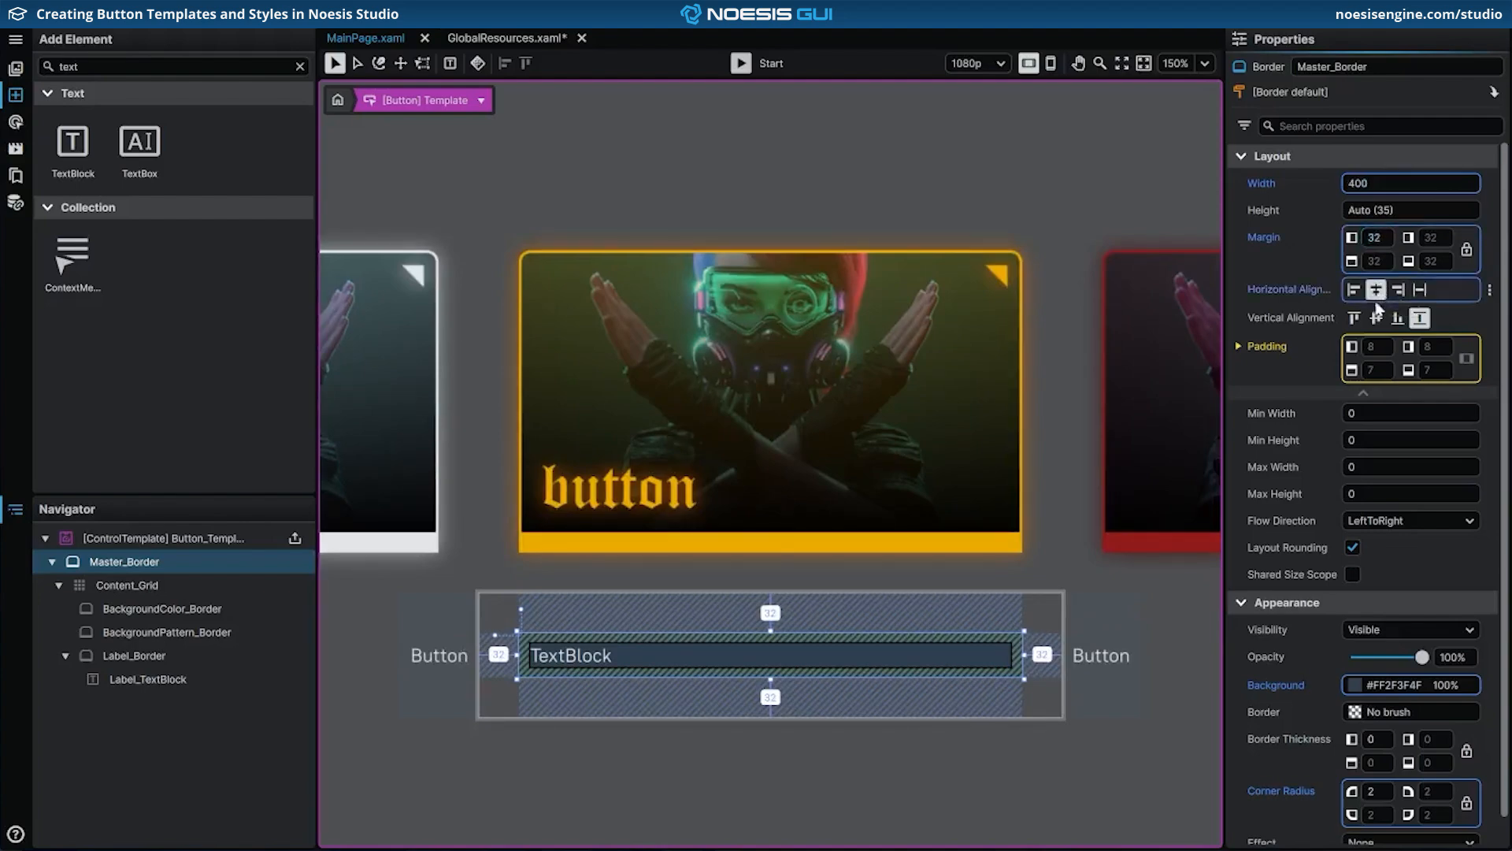
left_click(1376, 318)
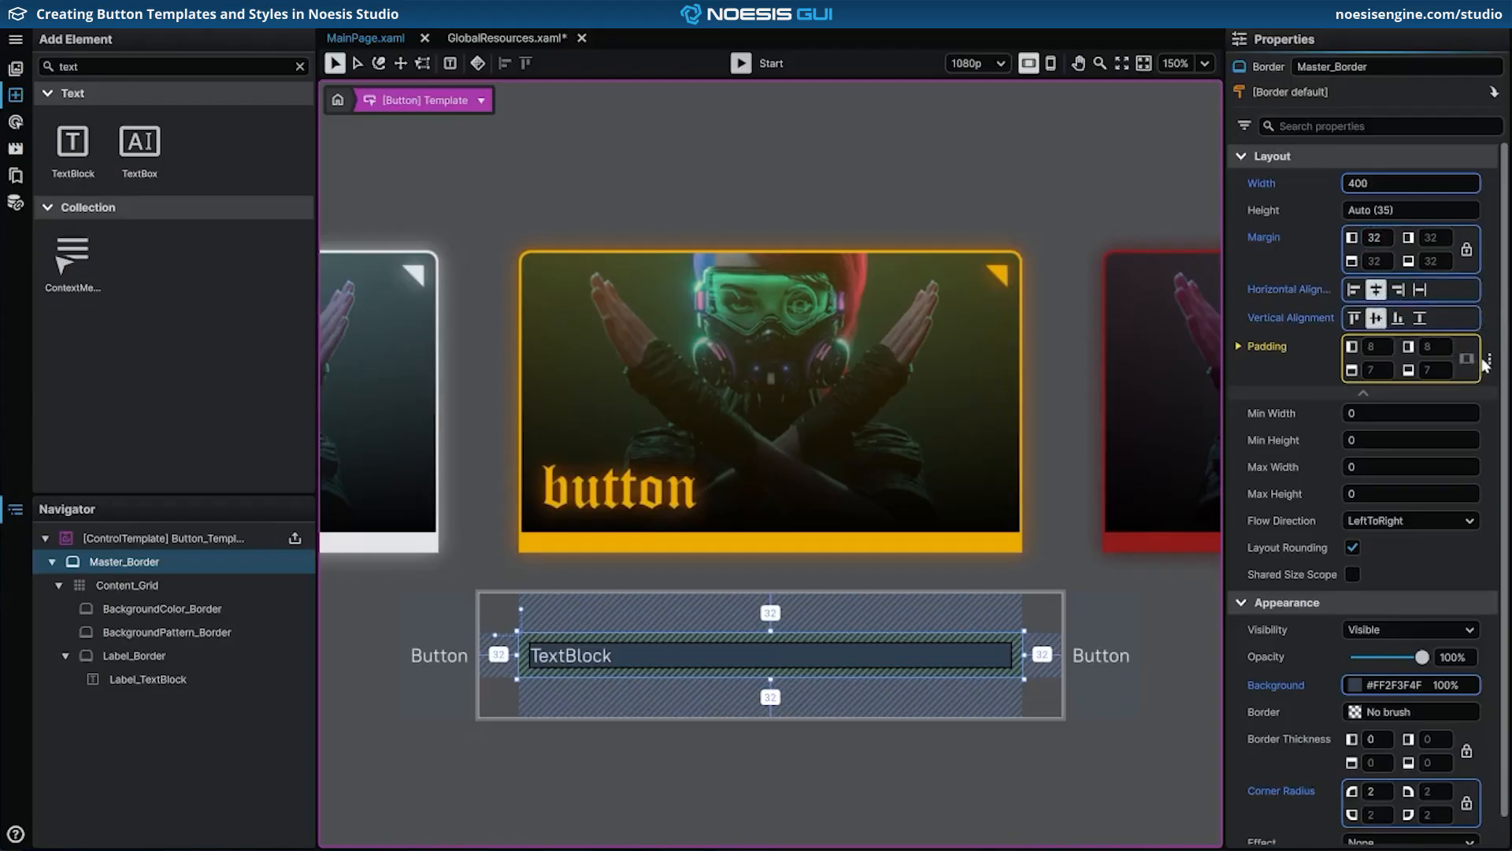
Step: Clear the padding, background and corner radius values of Master_Border
left_click(1488, 360)
left_click(1470, 363)
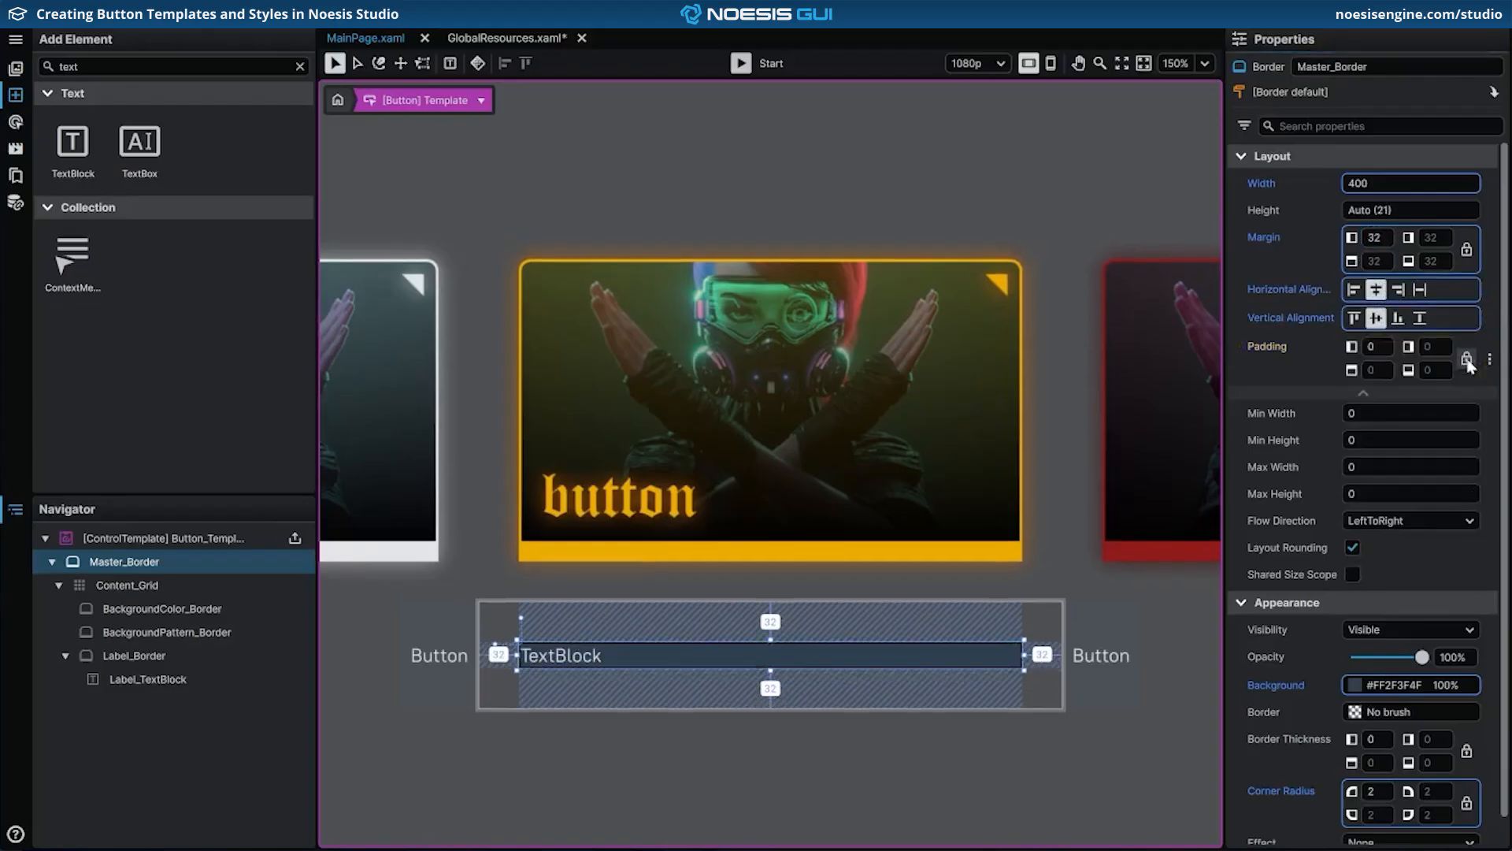
scroll(1468, 364, "down", 2)
left_click(1489, 524)
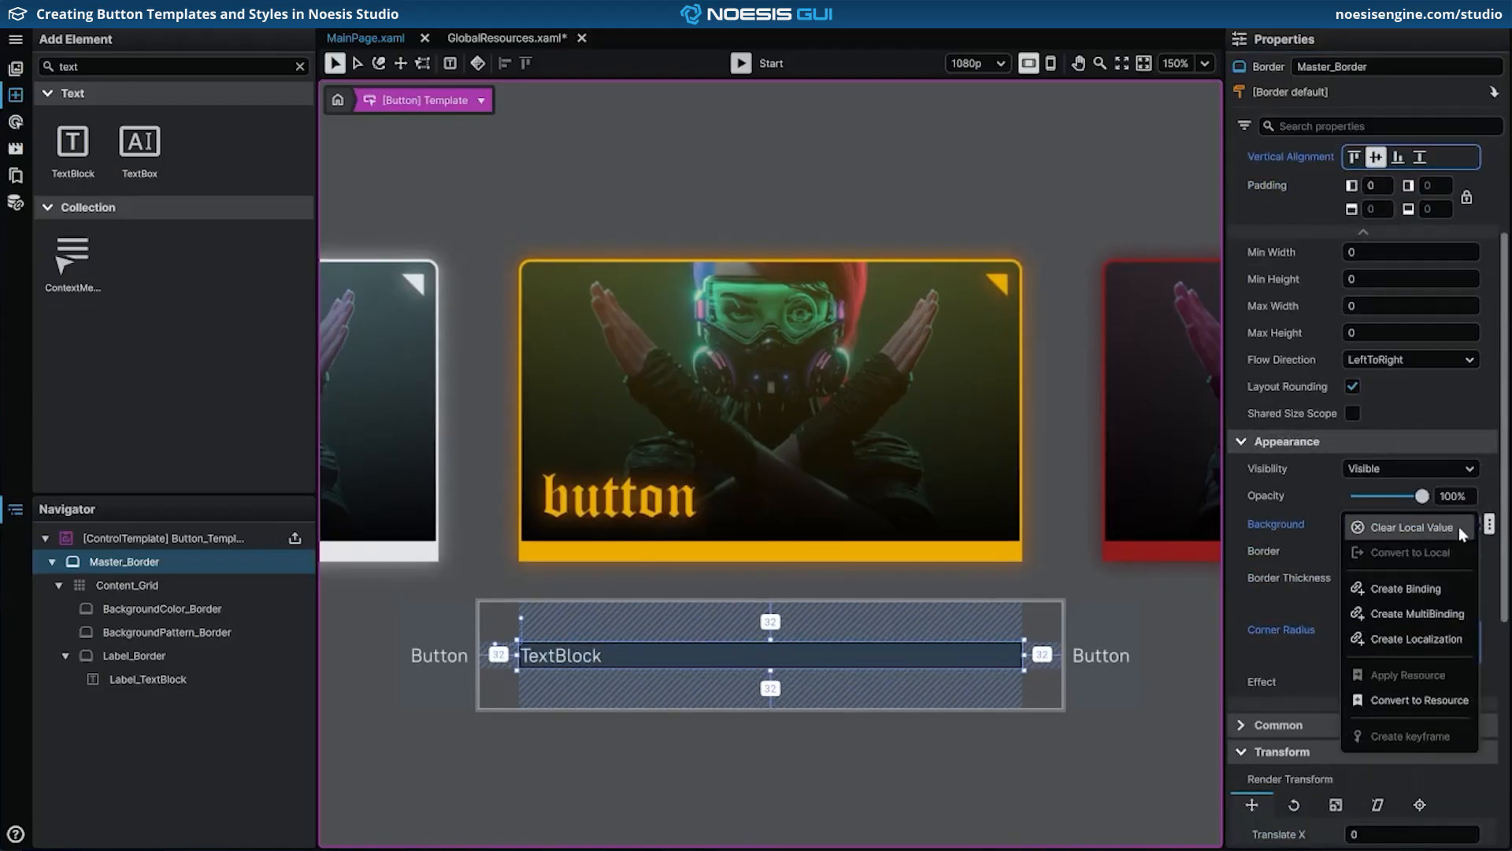
left_click(1458, 526)
left_click(1489, 641)
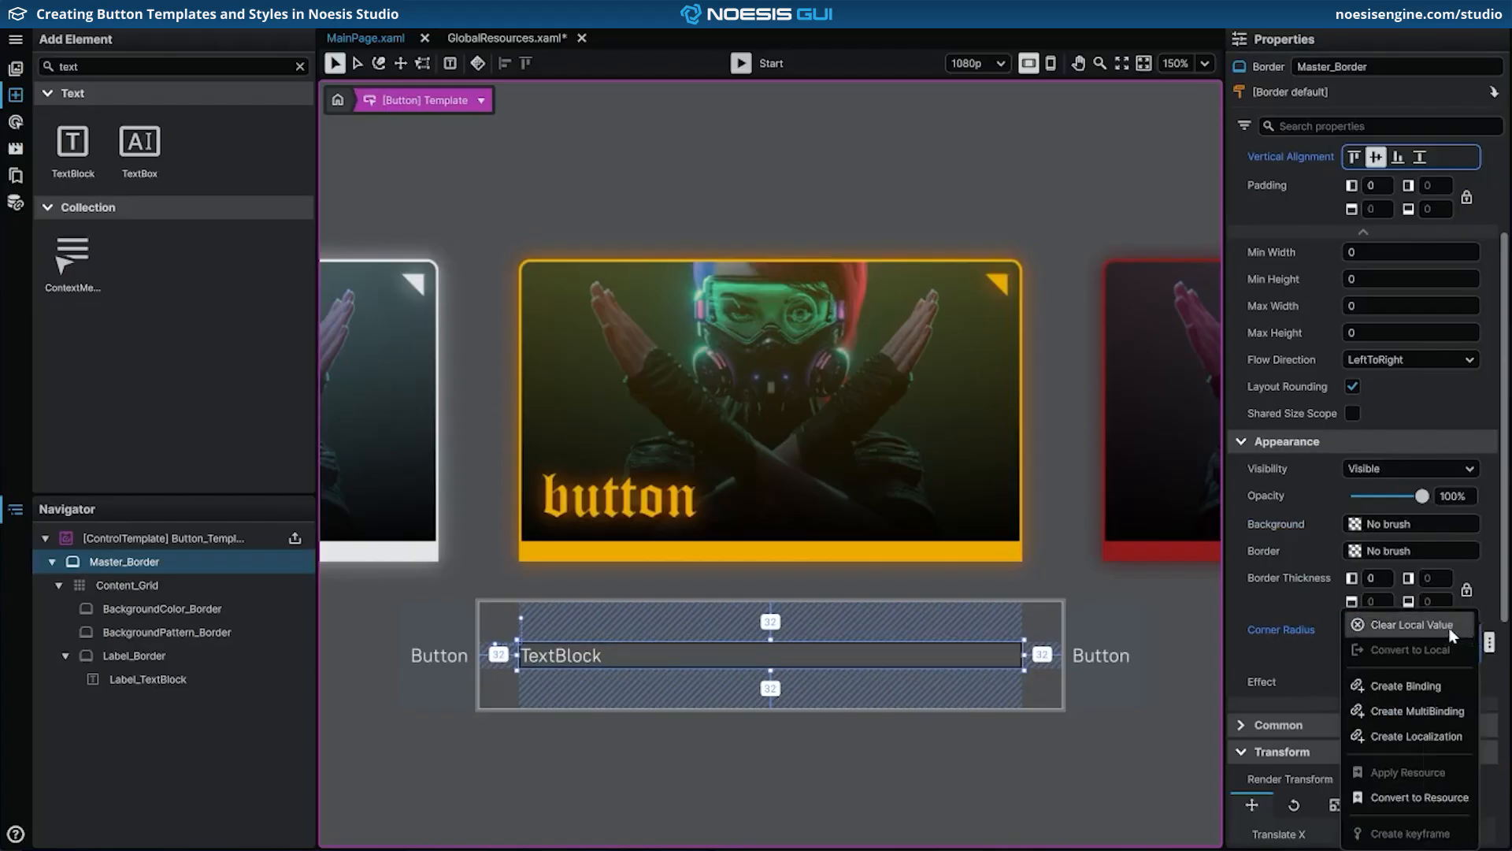
left_click(1453, 627)
Step: Skew Master_Border with a layout transform using an Angle X of -16
scroll(1453, 634, "down", 3)
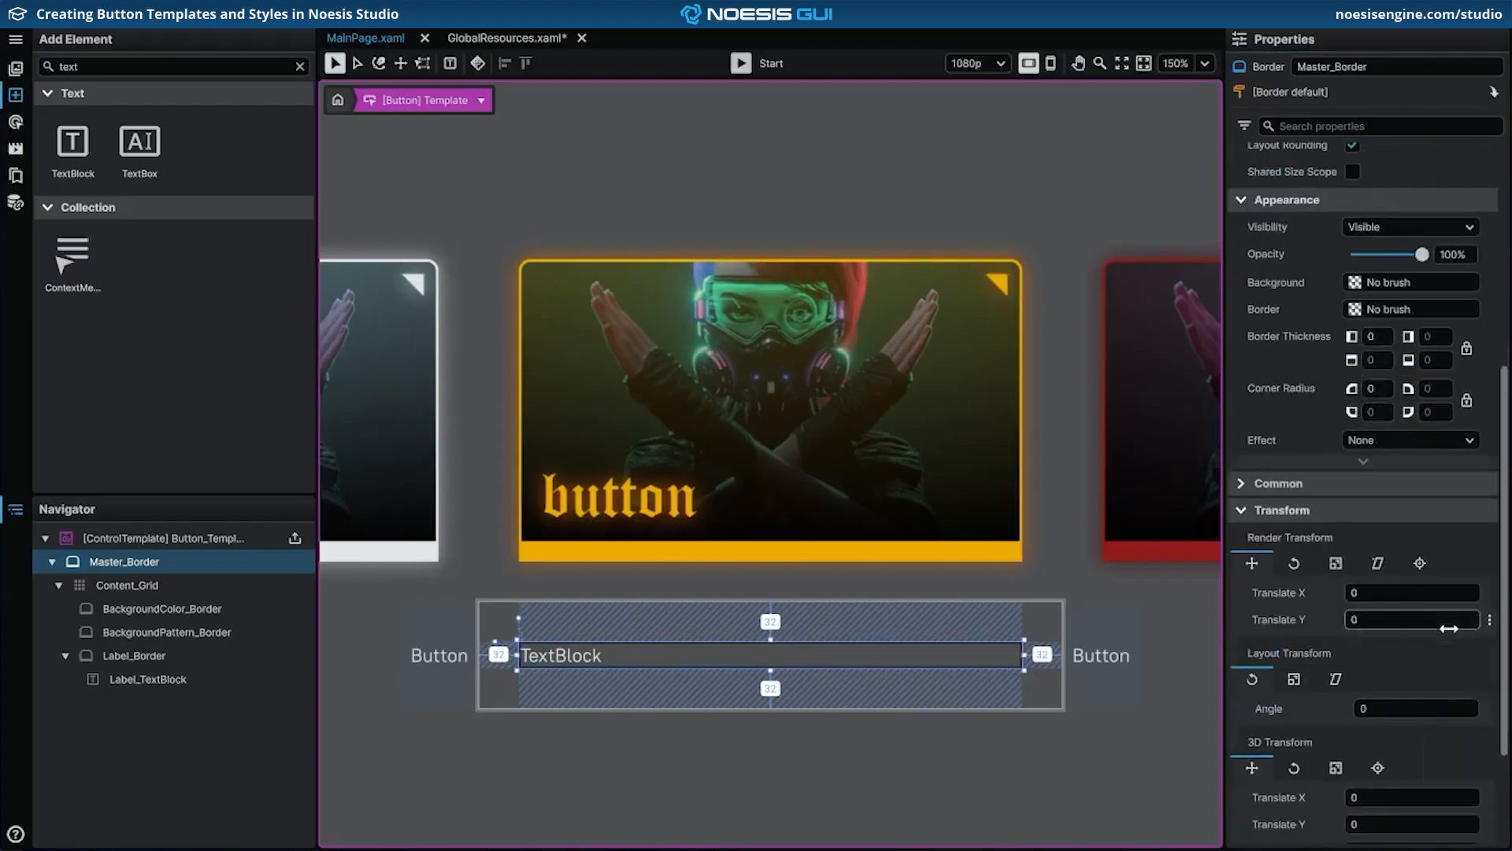
left_click(1346, 675)
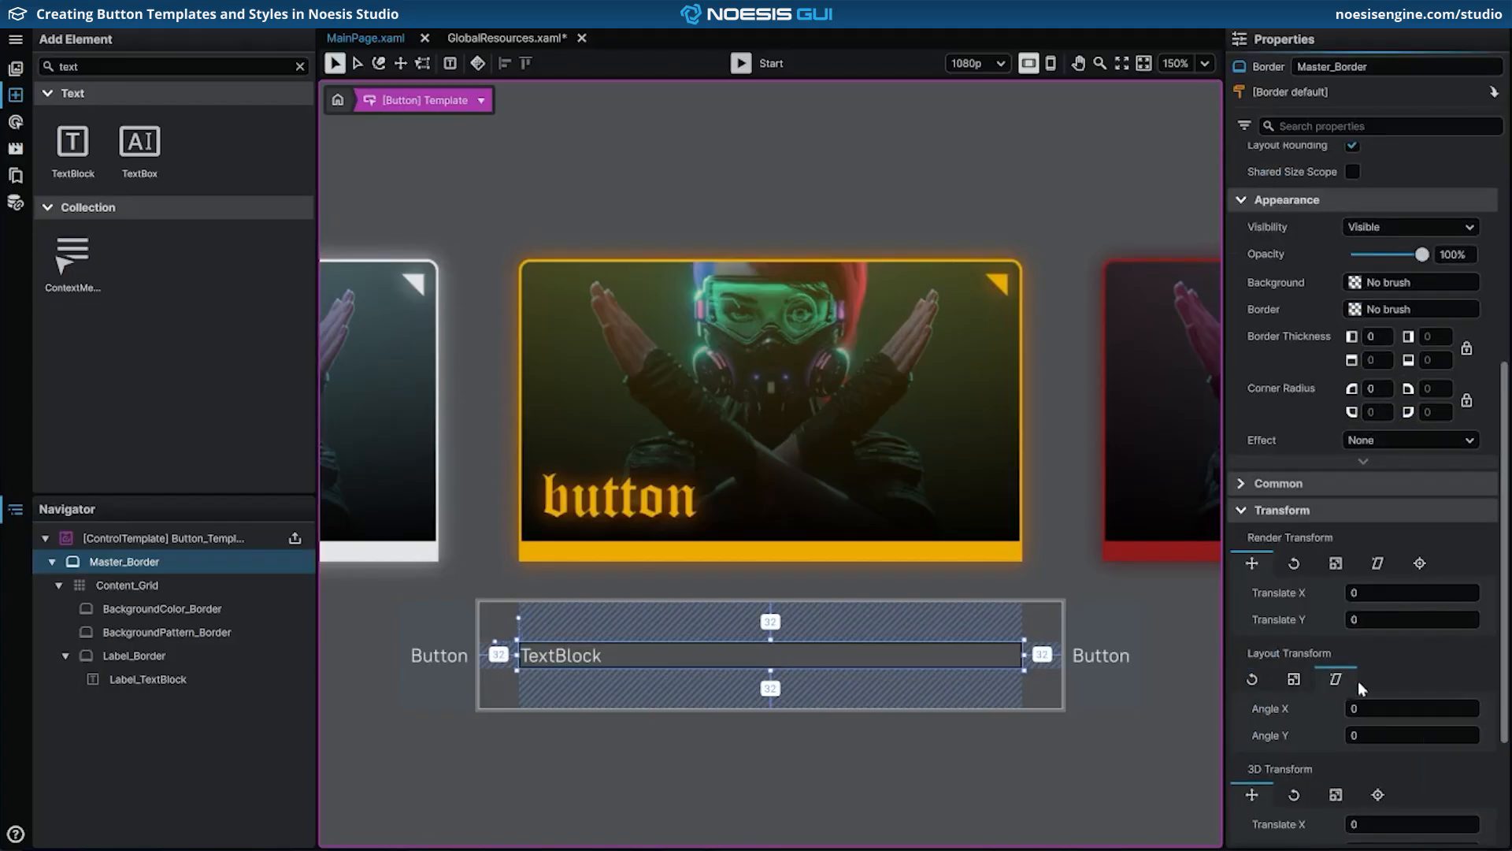
left_click(1390, 707)
type("-16")
key("Return")
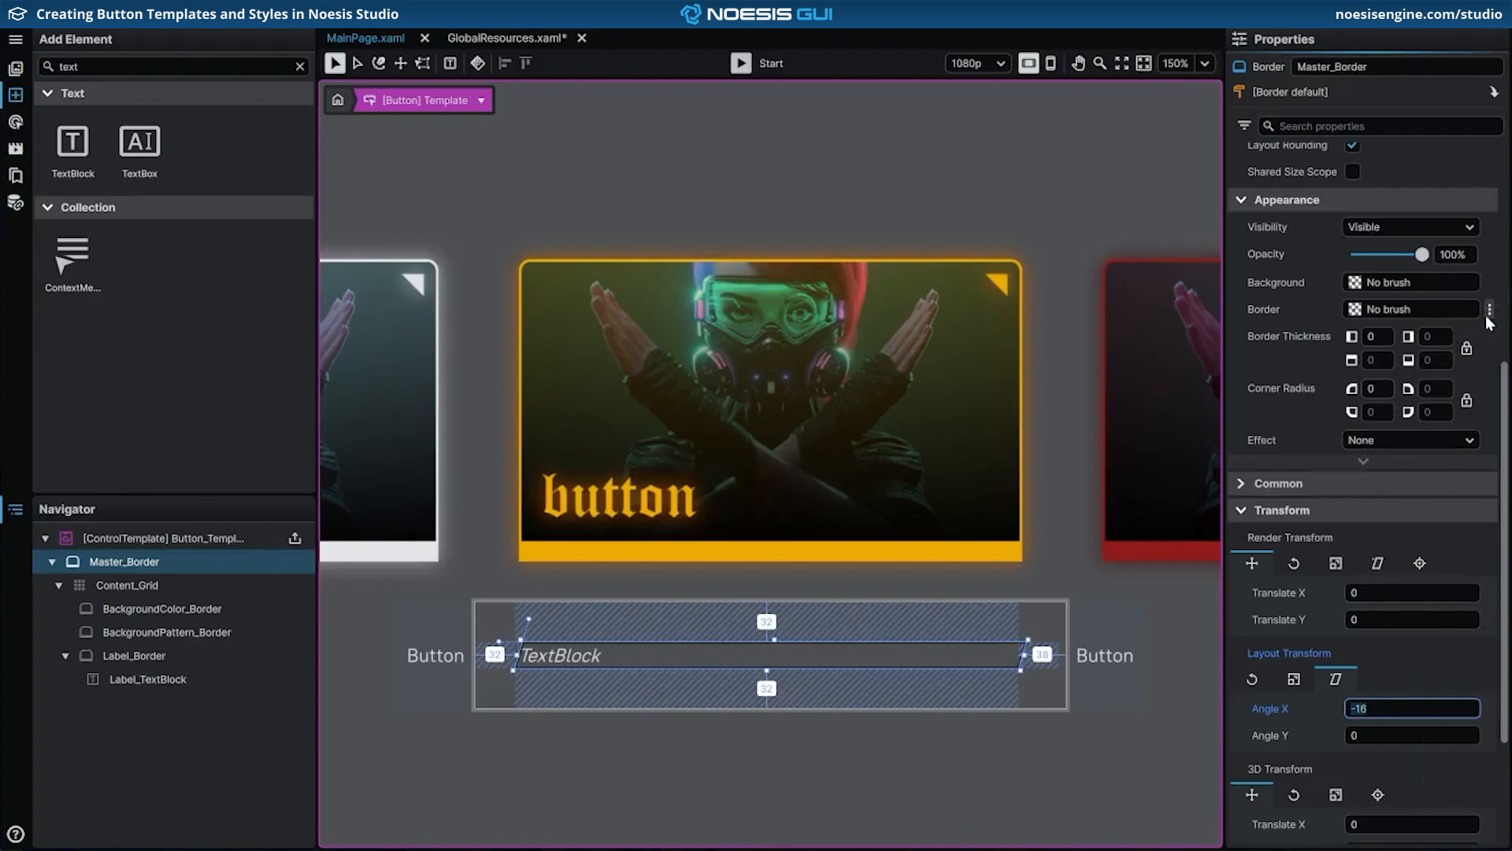
Step: Bind Master_Border's border brush to the Foreground property of the templated parent
left_click(1489, 311)
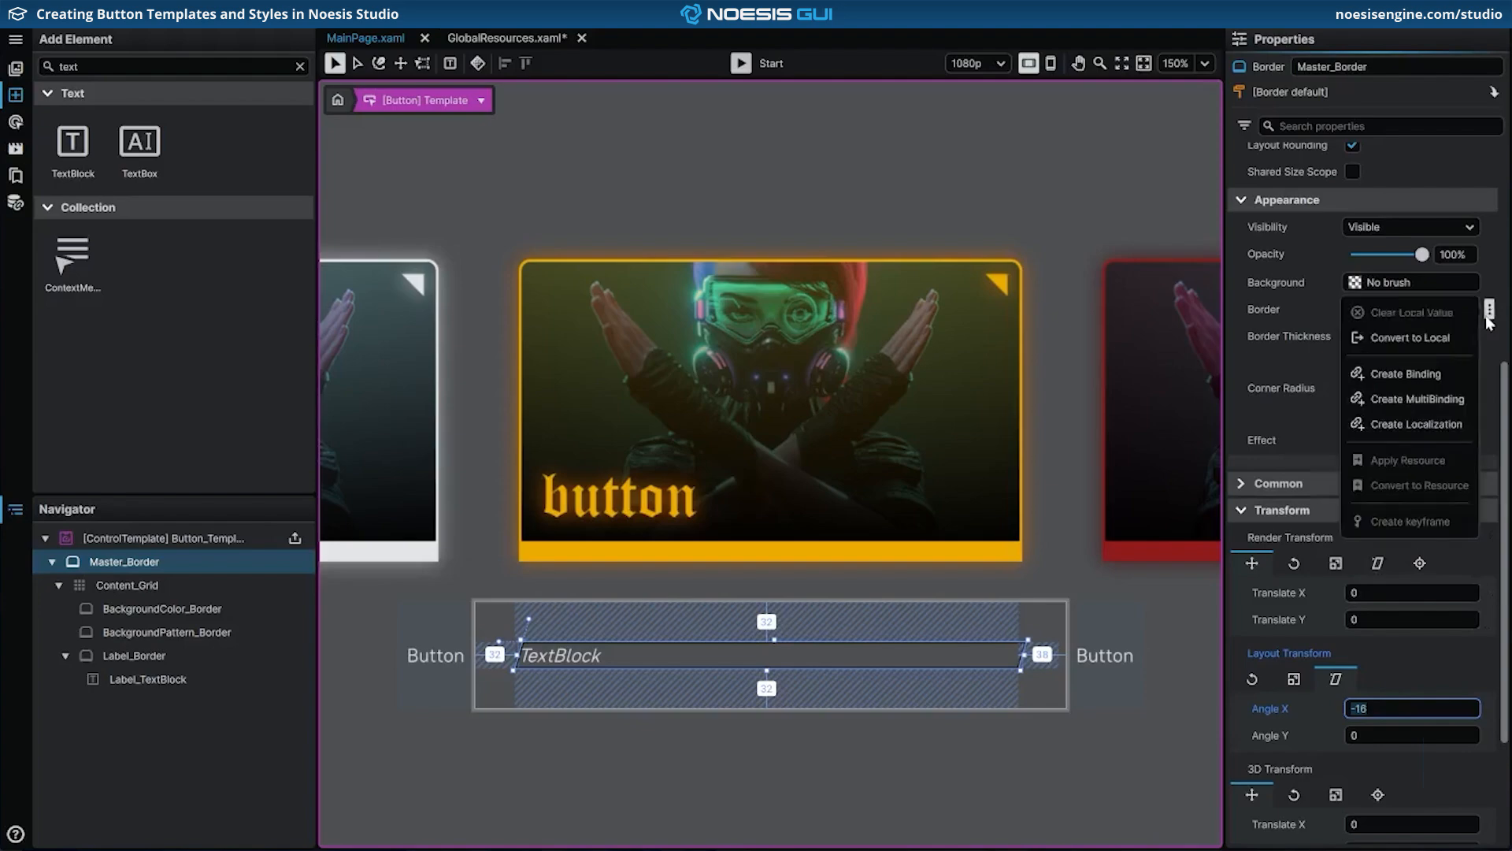
left_click(1456, 377)
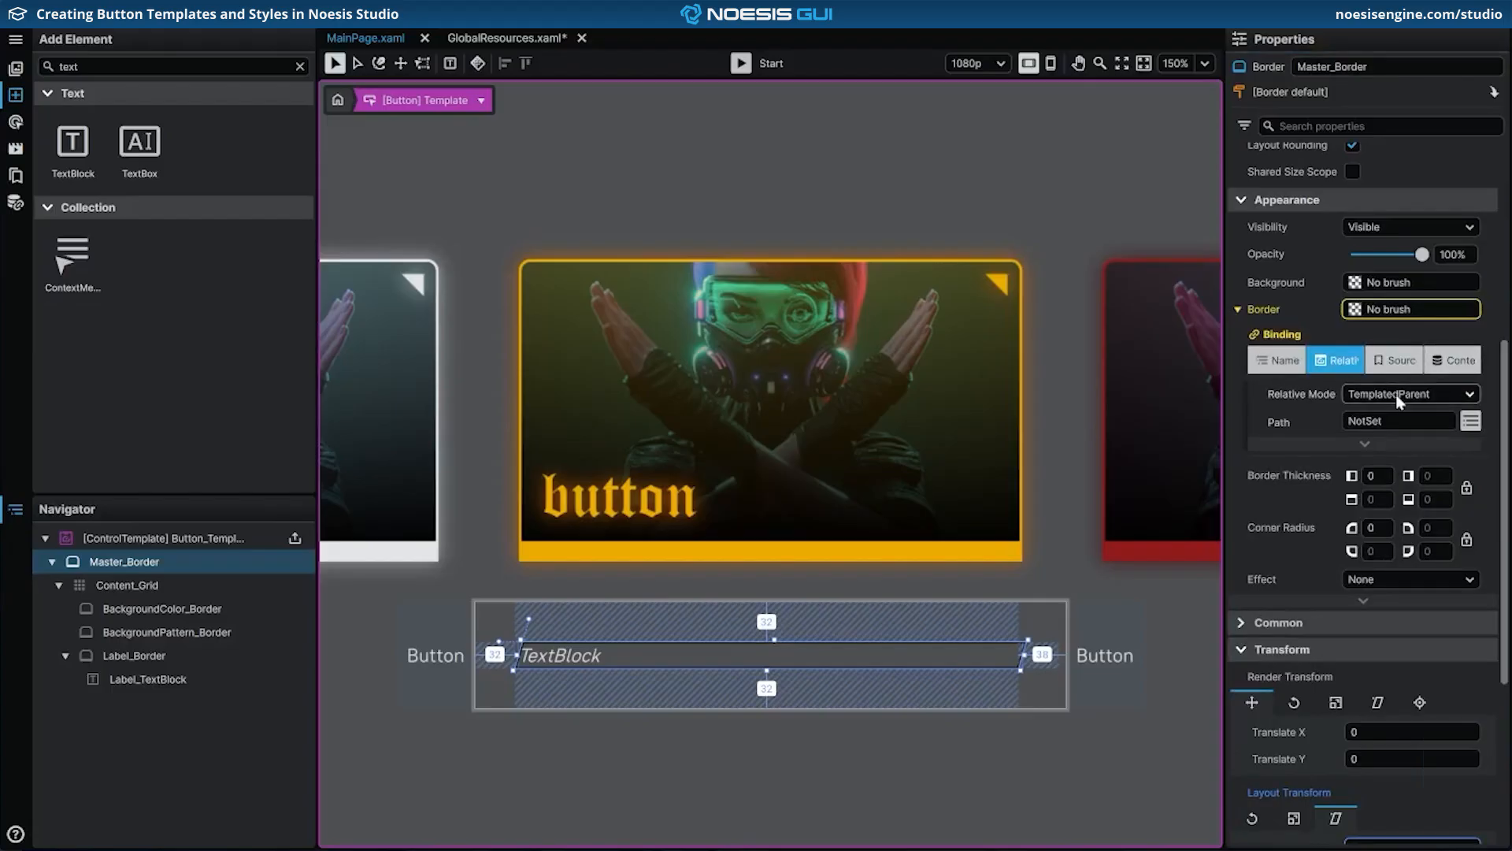
left_click(1469, 421)
scroll(1400, 540, "down", 5)
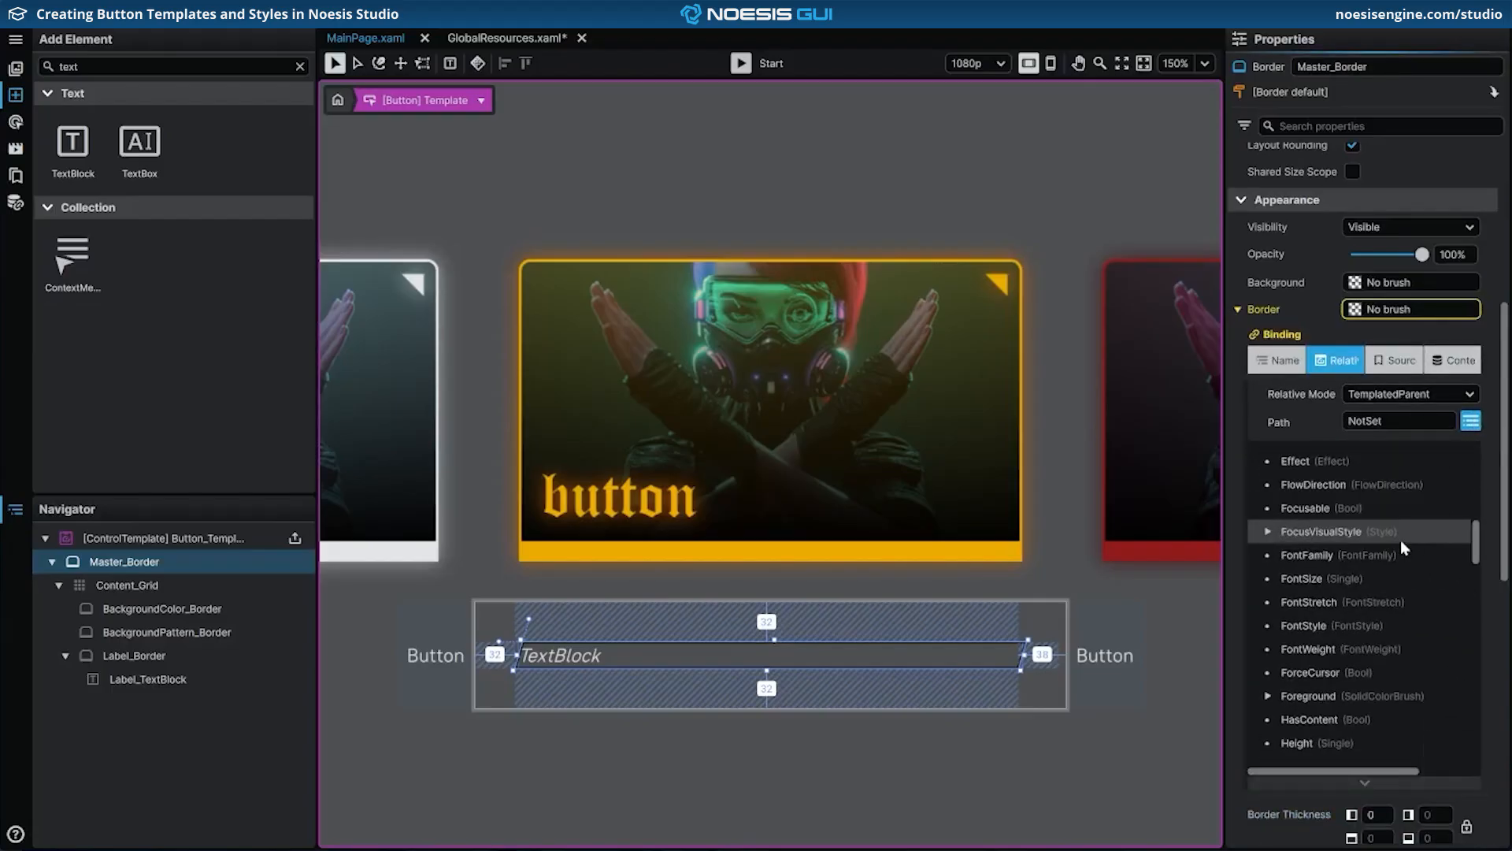
left_click(1395, 616)
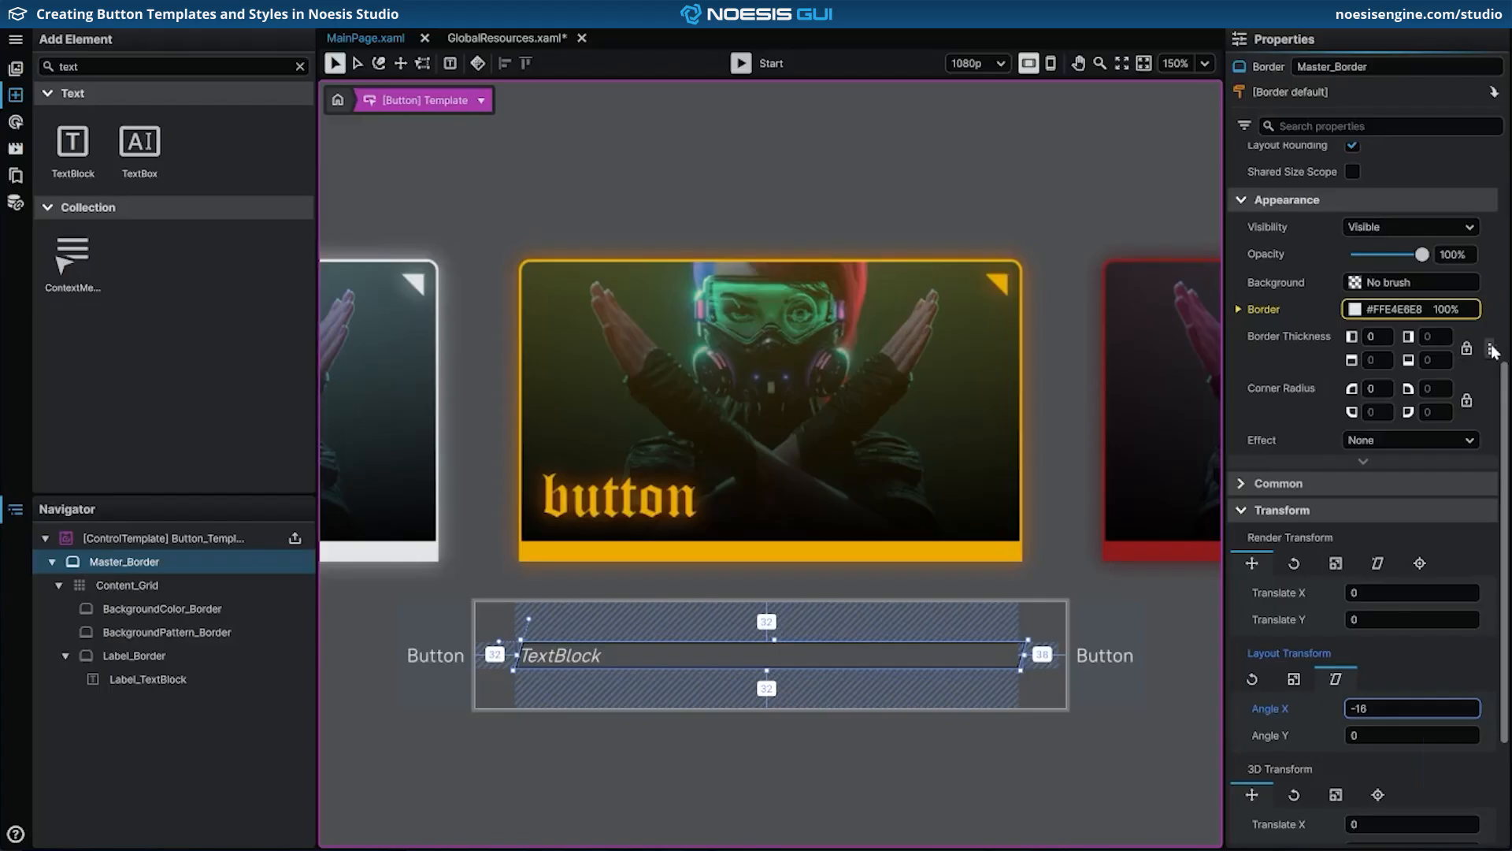
Step: Bind Master_Border's border thickness to the BorderThickness property of the templated parent
left_click(1490, 348)
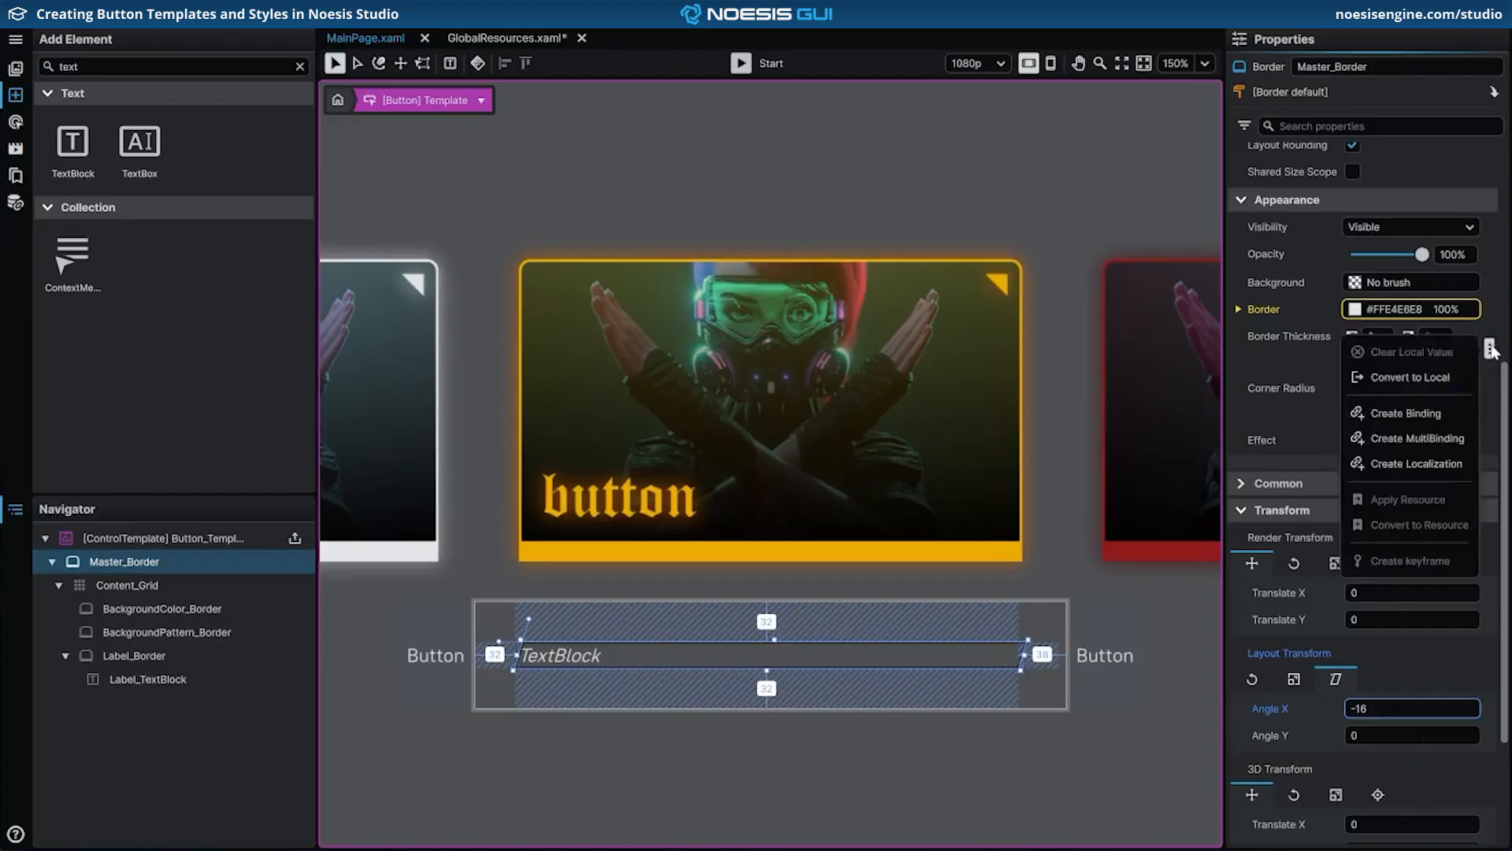
left_click(1467, 414)
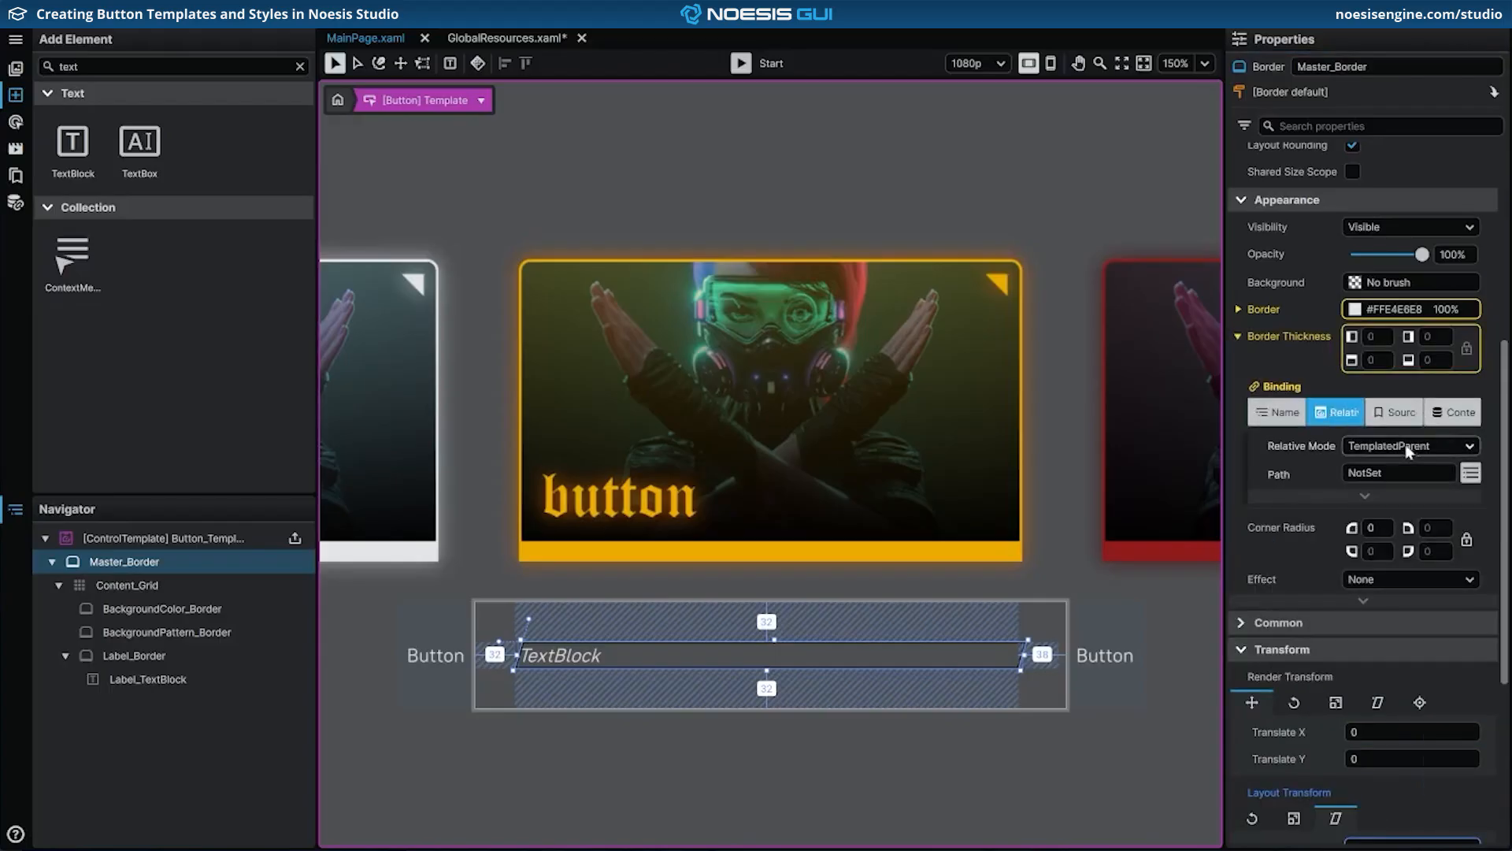
left_click(1471, 473)
left_click(1417, 701)
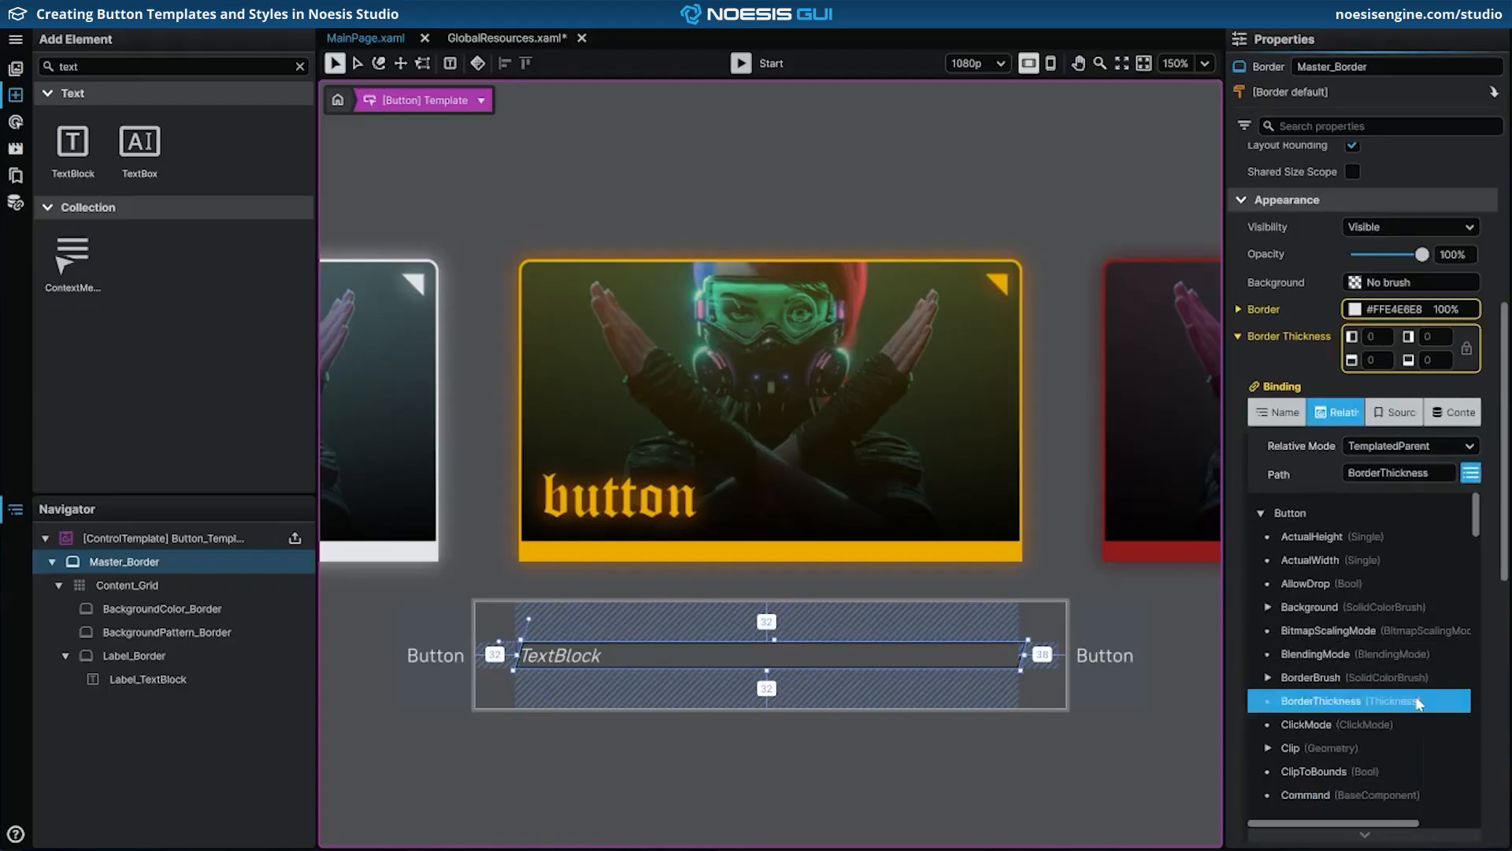
left_click(1251, 341)
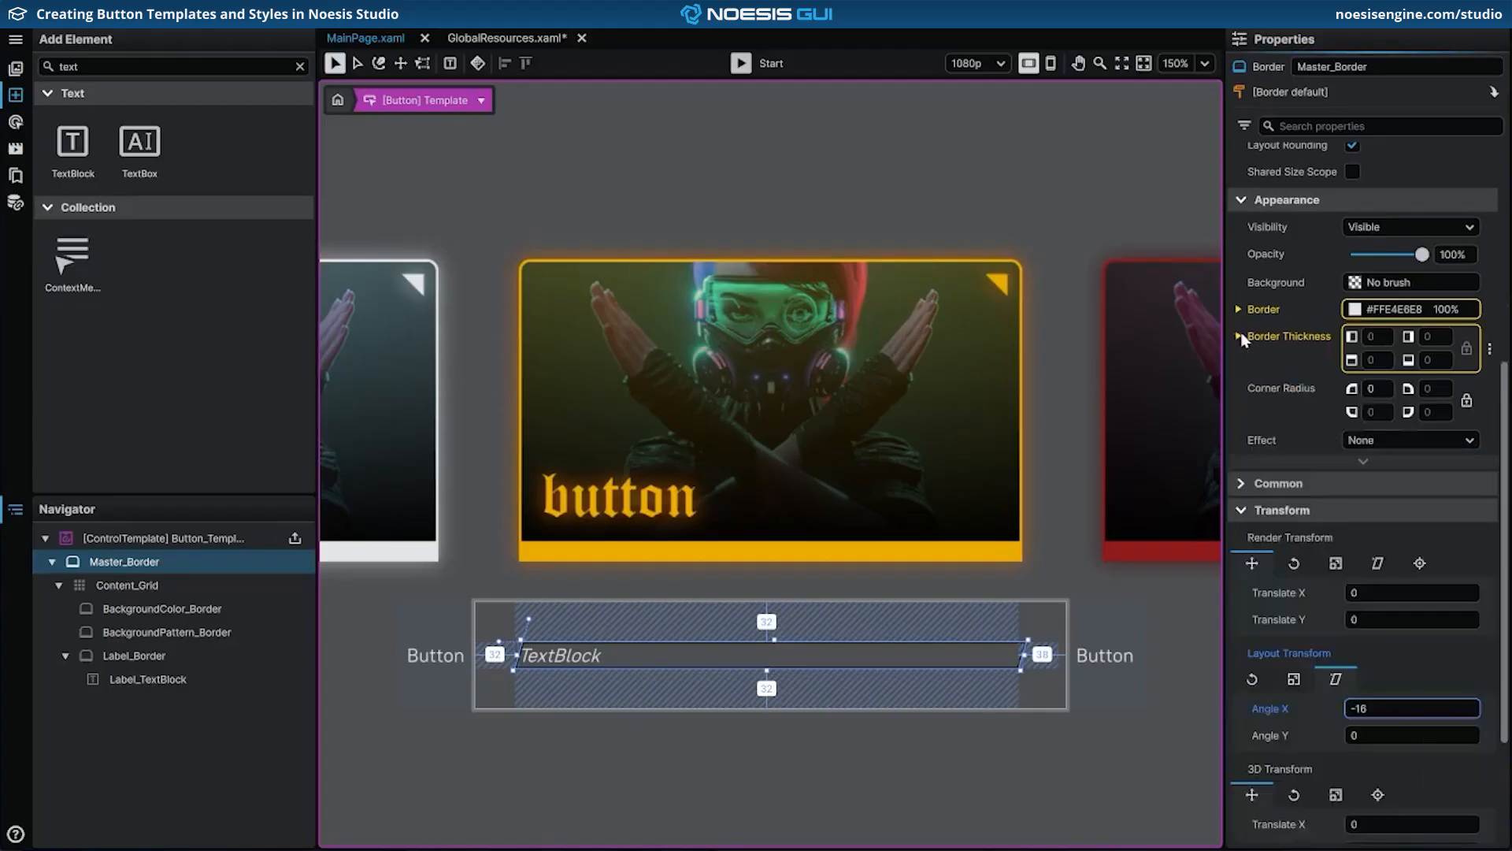
Step: Apply a DropShadowEffect to Master_Border with ShadowDepth 8, Direction 220 and BlurRadius 0, and save the file
left_click(1410, 439)
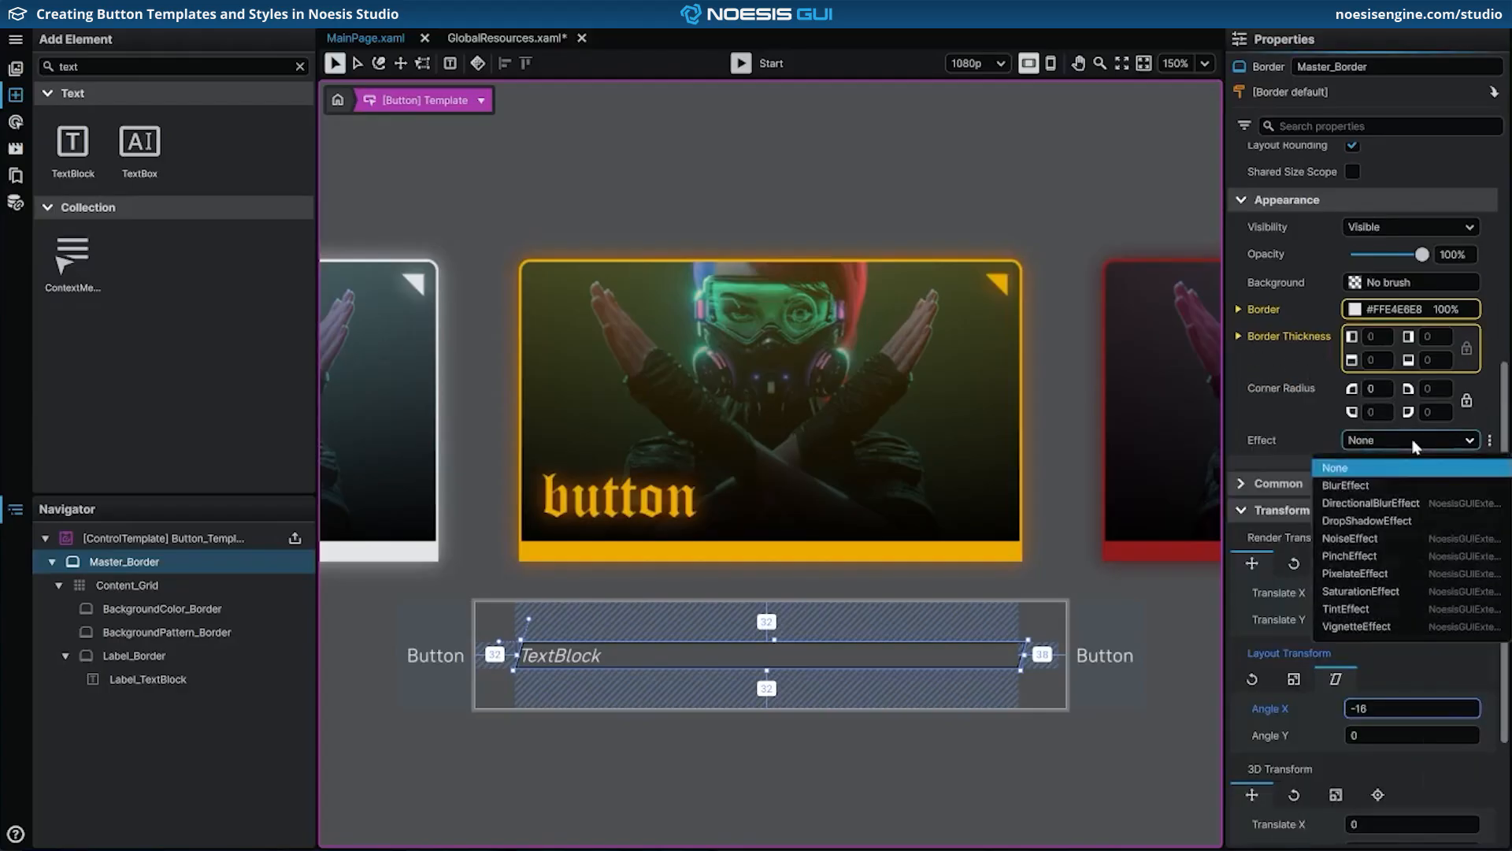
left_click(1423, 508)
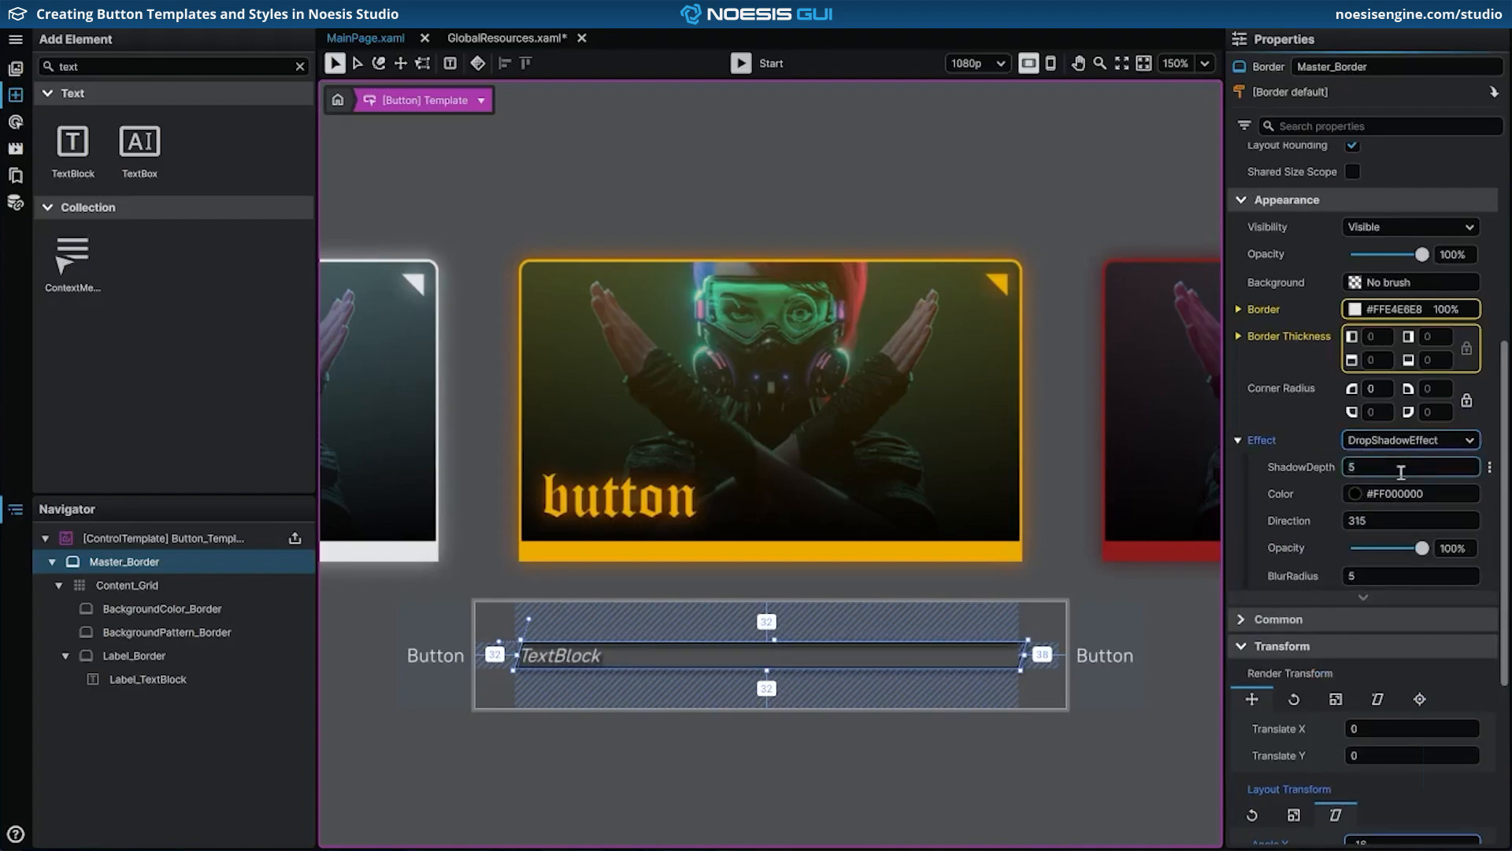
left_click(1401, 472)
type("8")
key("Return")
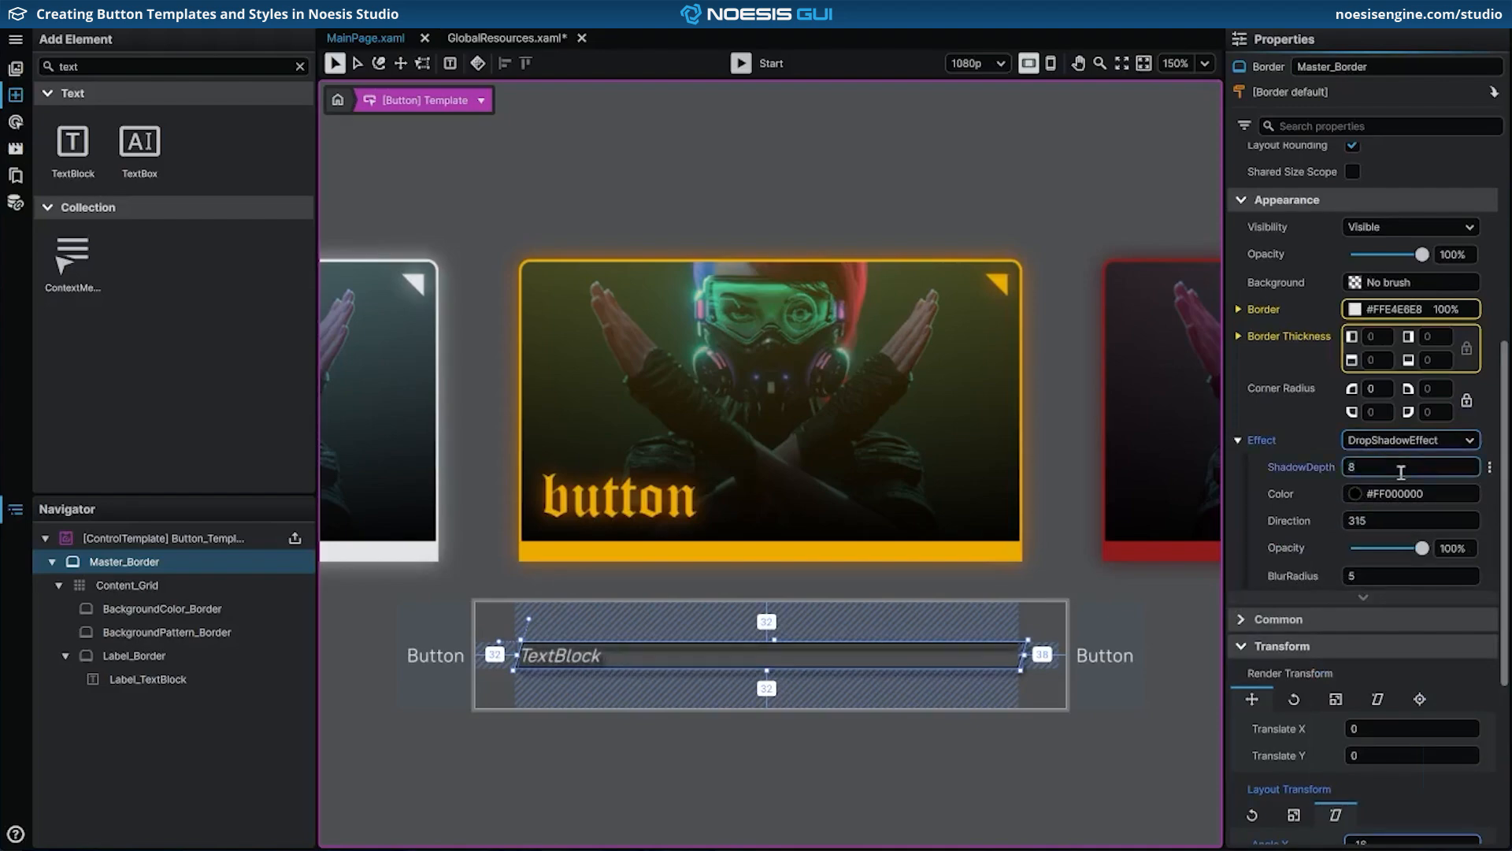
left_click(1404, 517)
type("220")
key("Return")
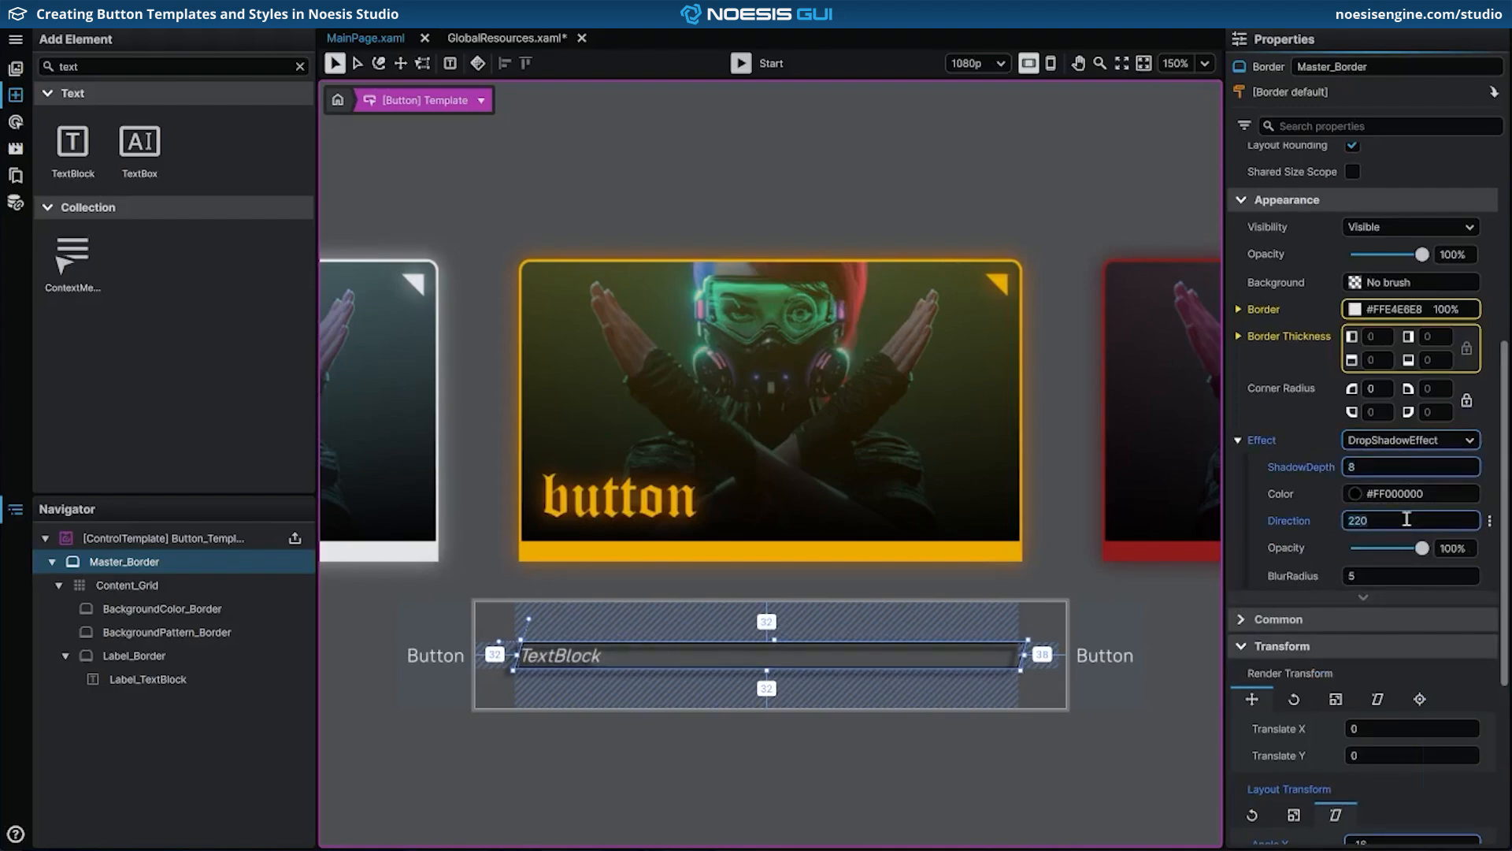
left_click(1411, 575)
type("0")
key("Return")
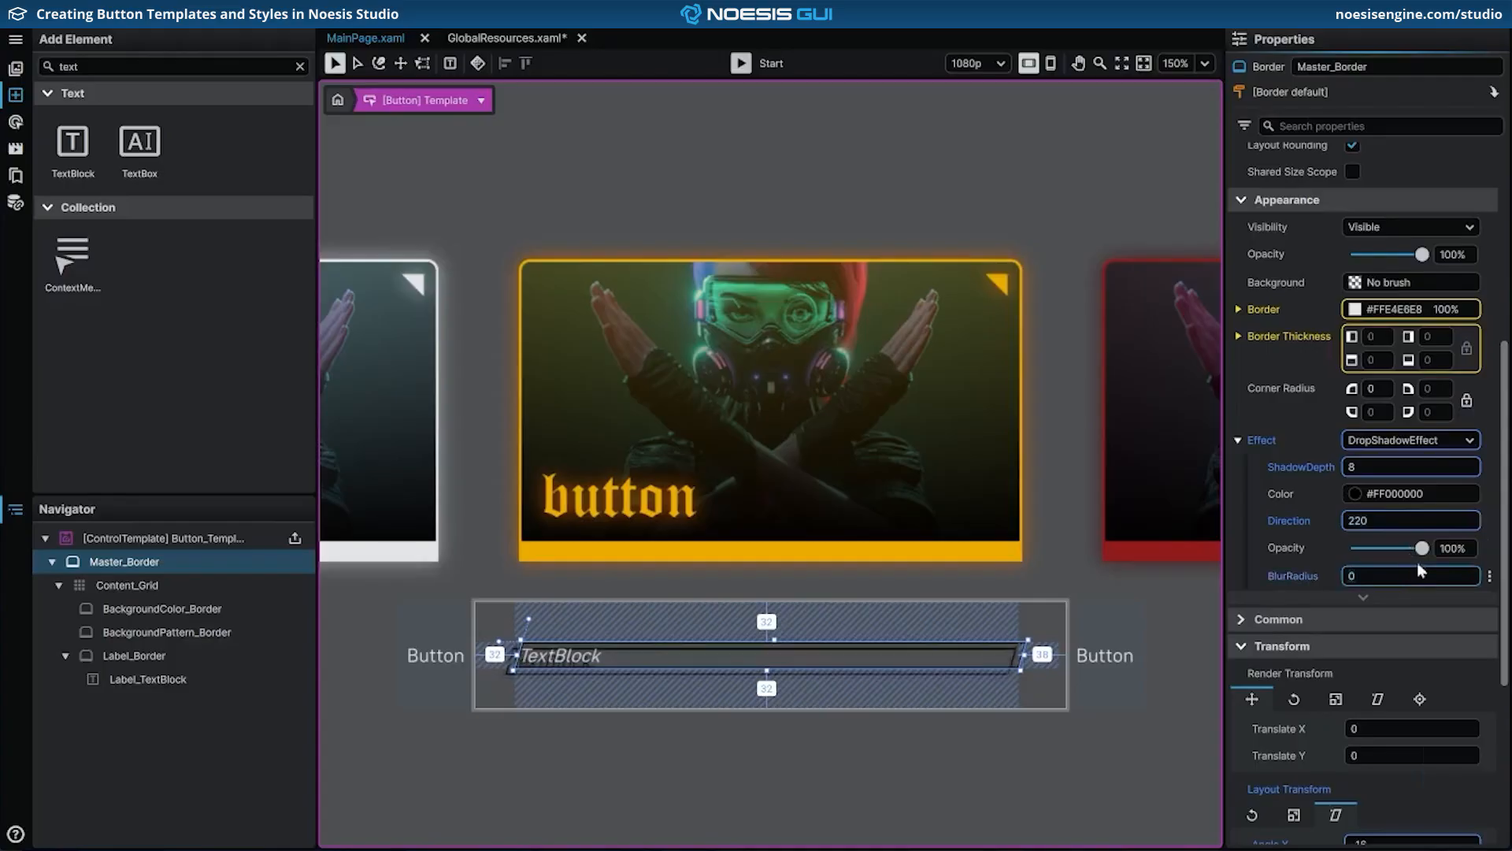
scroll(1416, 561, "up", 5)
key("ctrl+s")
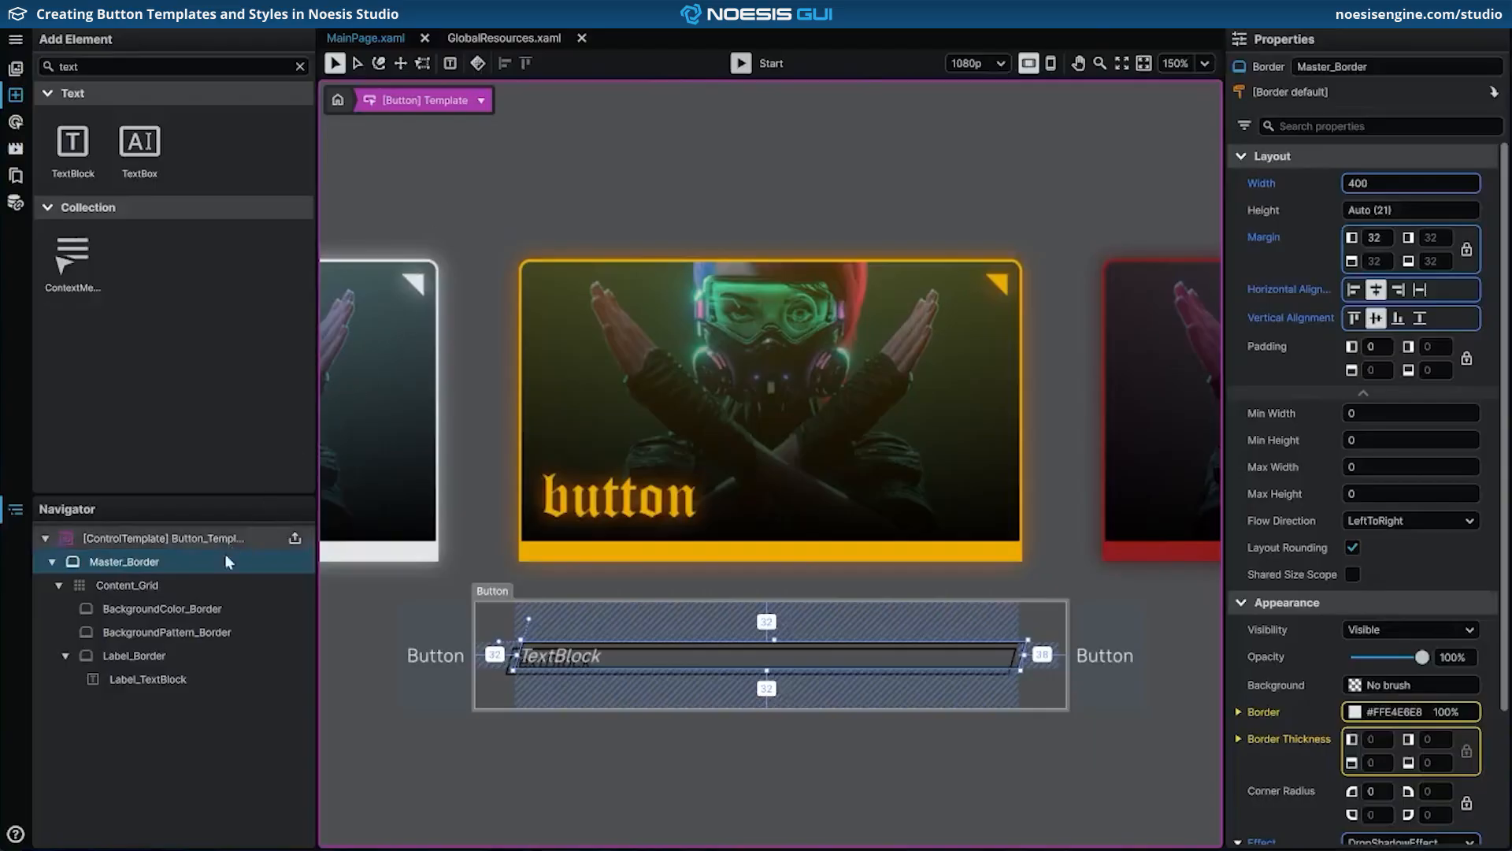
Step: Bind BackgroundColor_Border's background to the Background property of the templated parent
left_click(207, 608)
scroll(1479, 462, "down", 5)
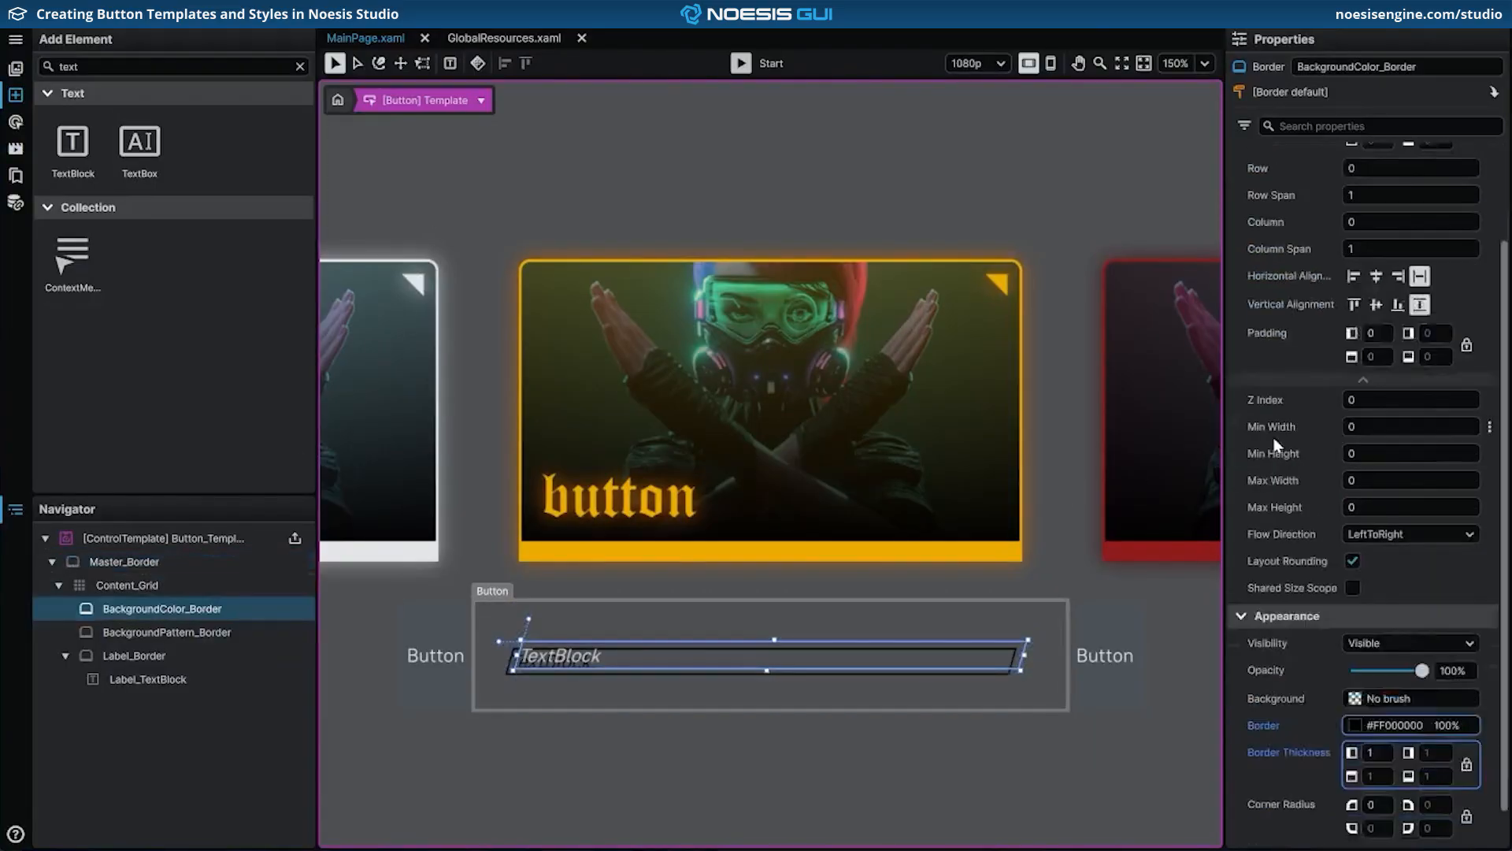
left_click(1489, 457)
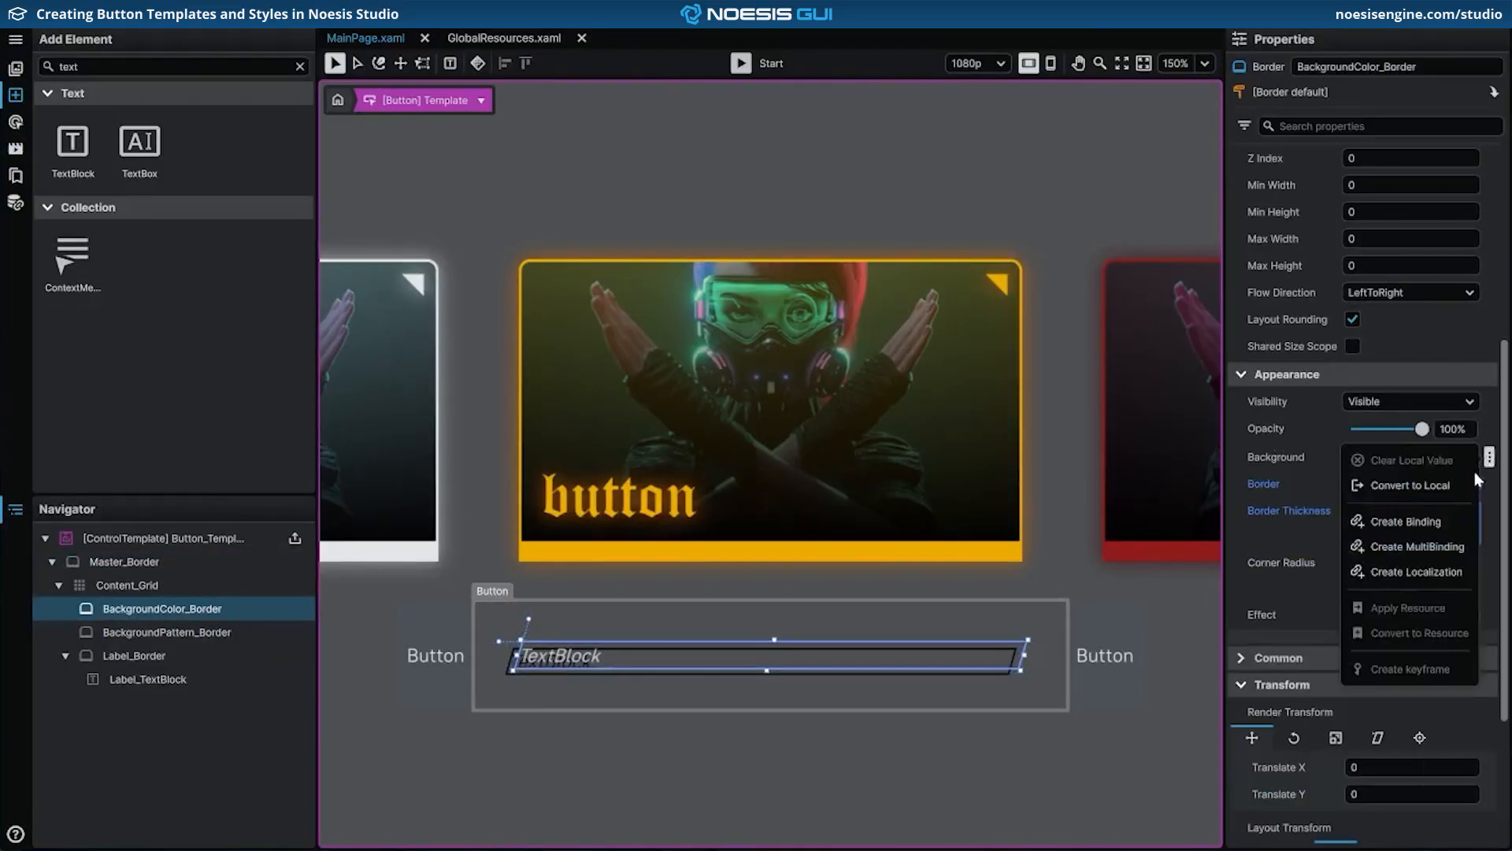
left_click(1458, 521)
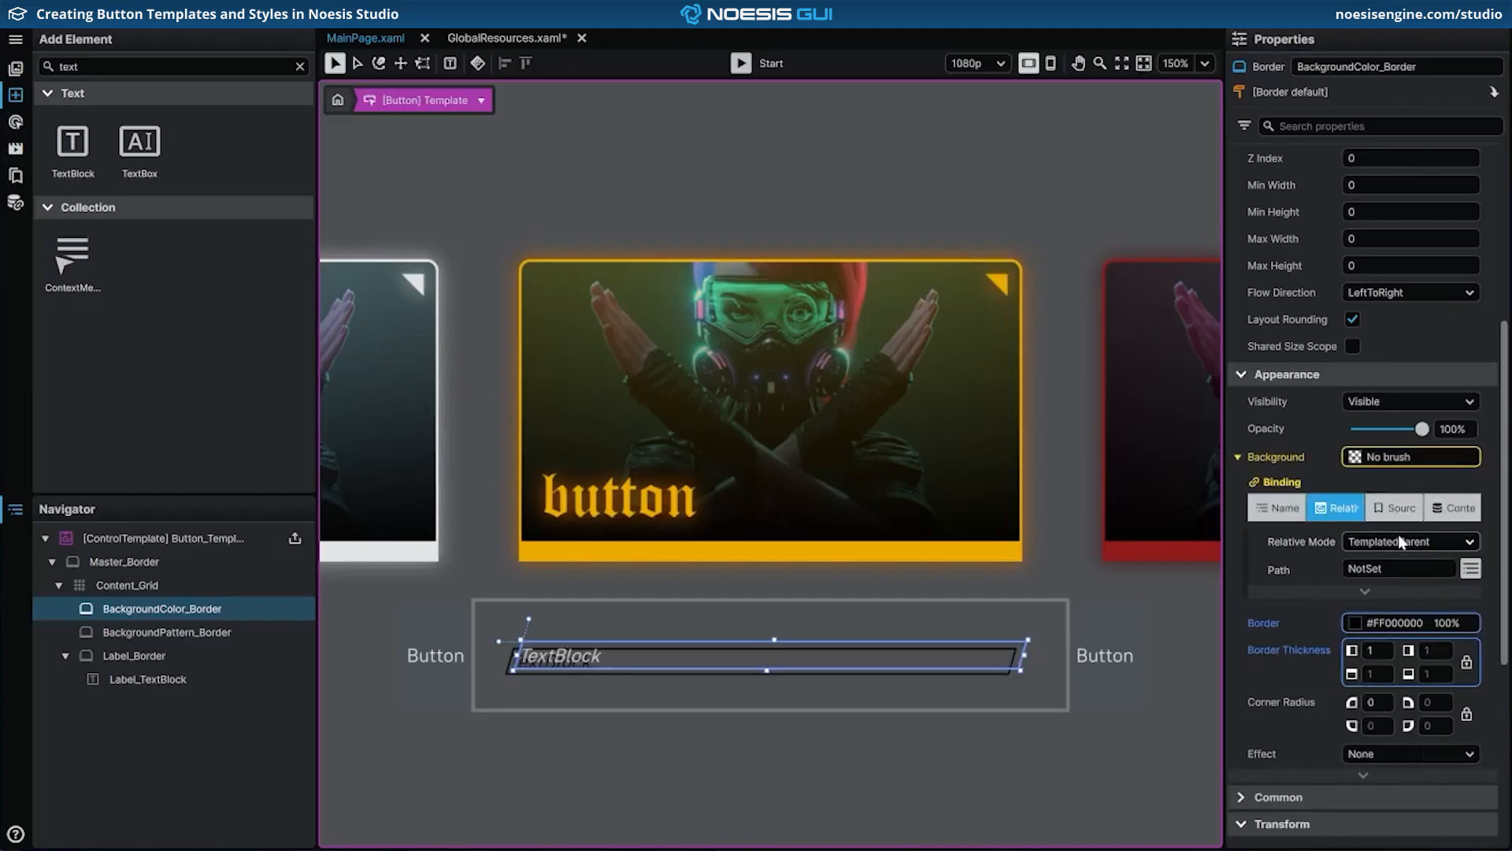
left_click(1469, 567)
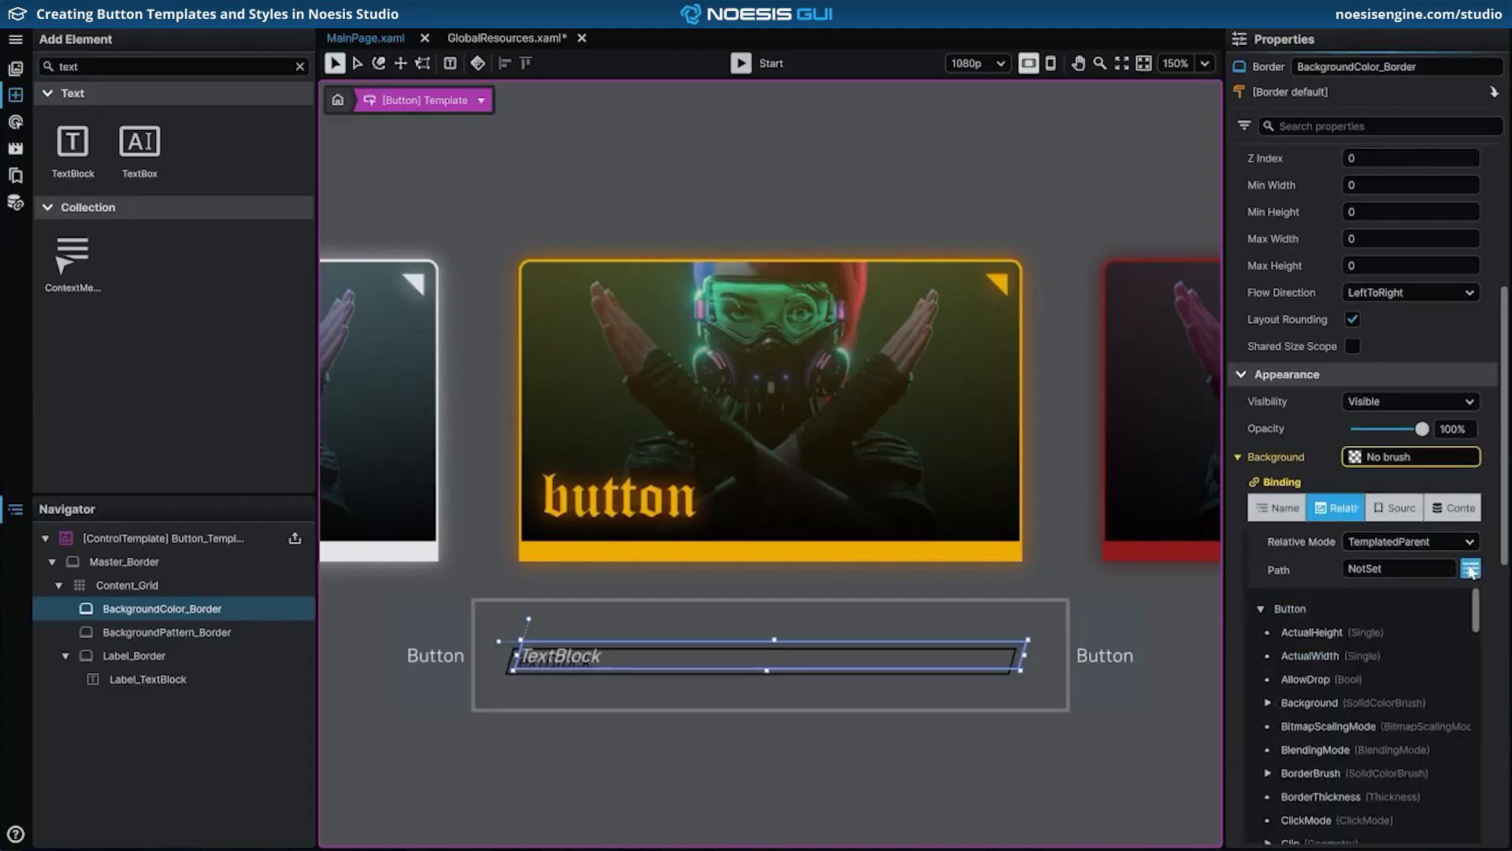
left_click(1424, 702)
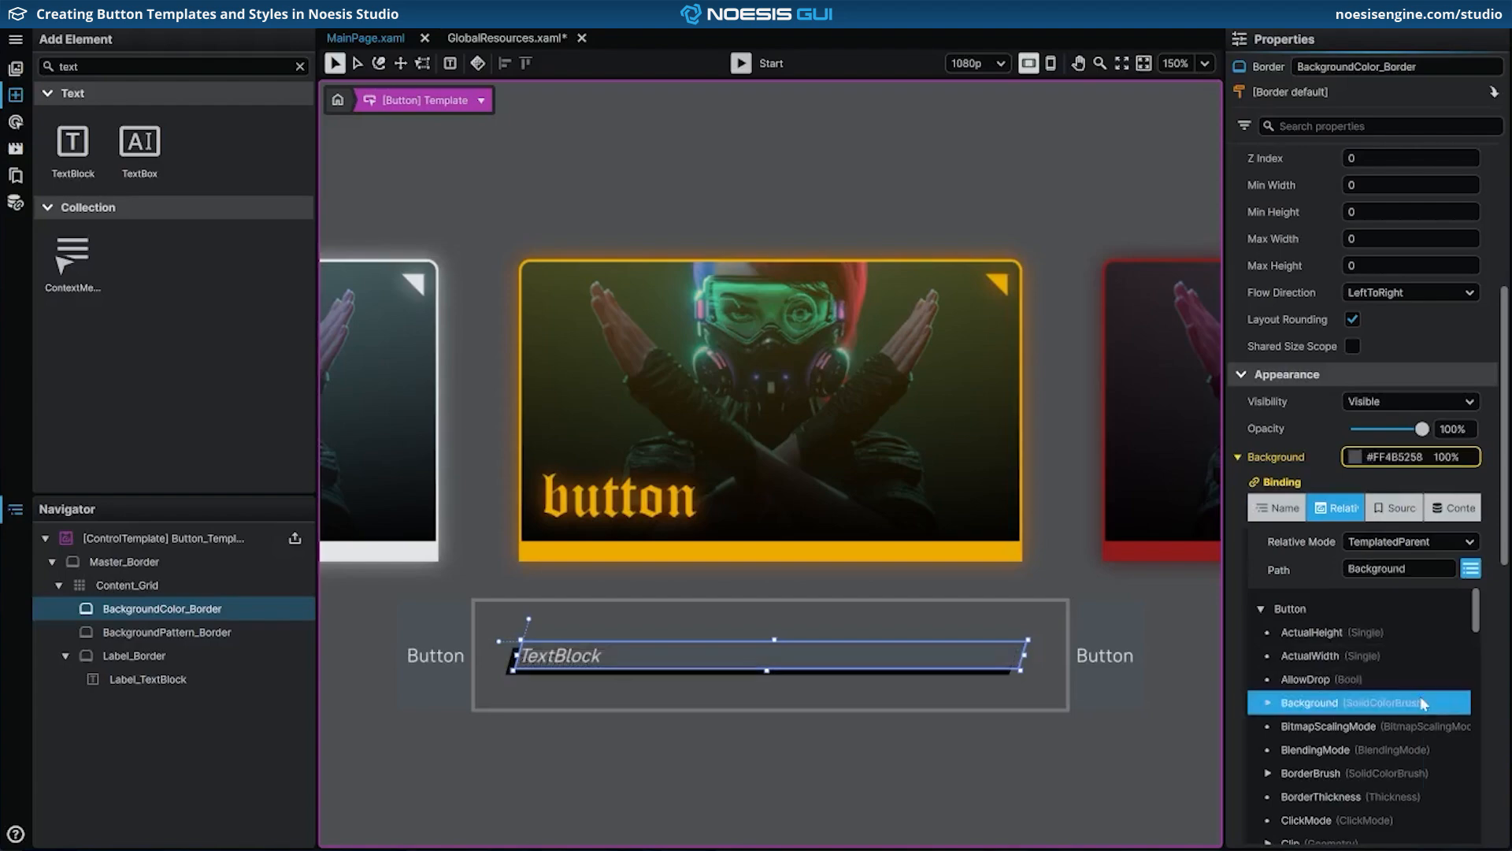
Step: Give BackgroundPattern_Border an image brush background using Assets/Bitmap_Pattern_Jungle.png with the stretch set to UniformToFill
left_click(1238, 457)
scroll(1243, 461, "up", 5)
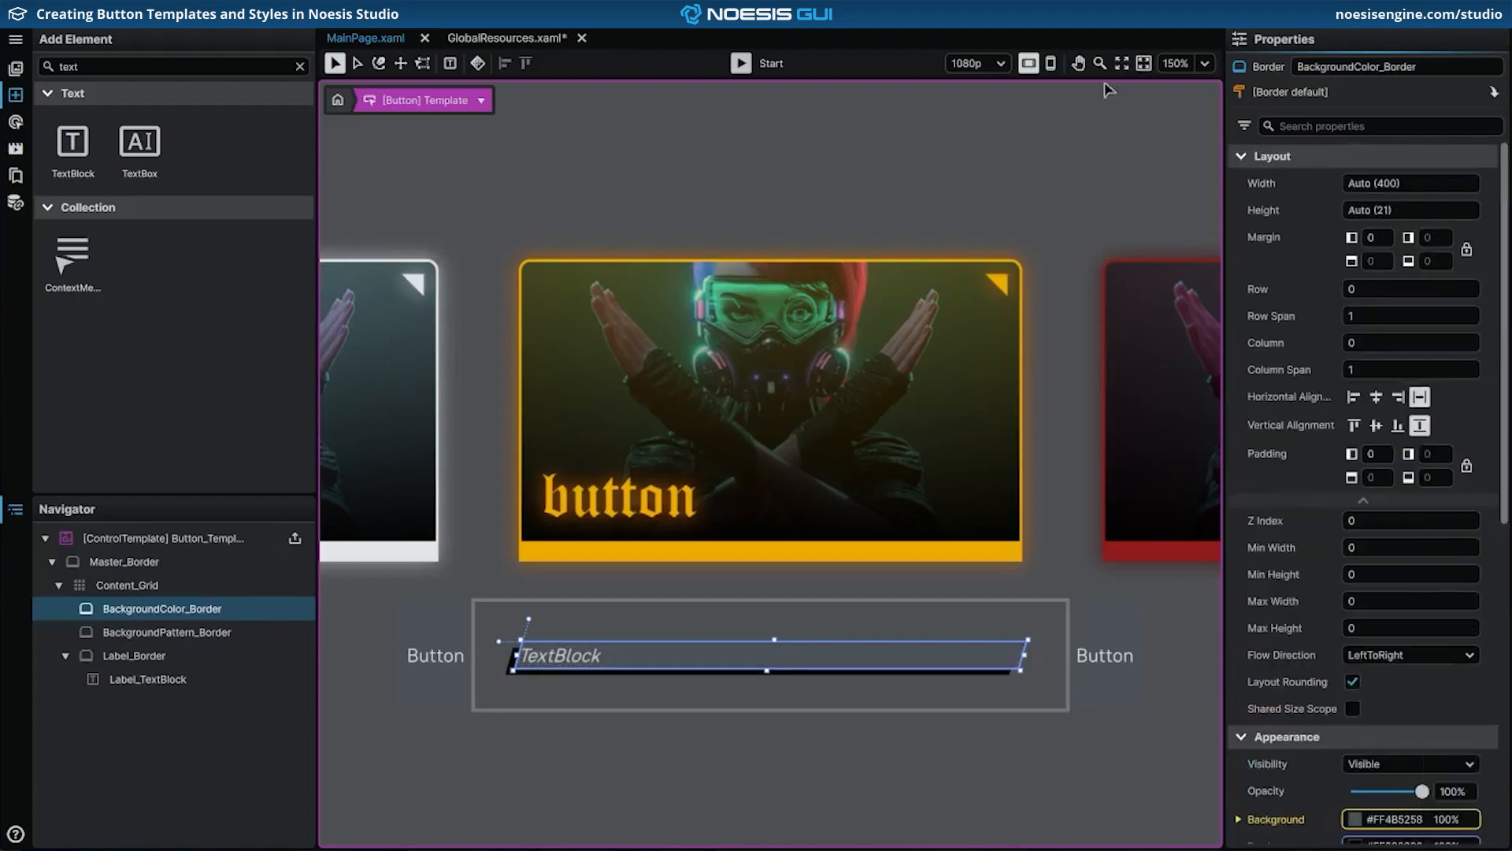
left_click(196, 632)
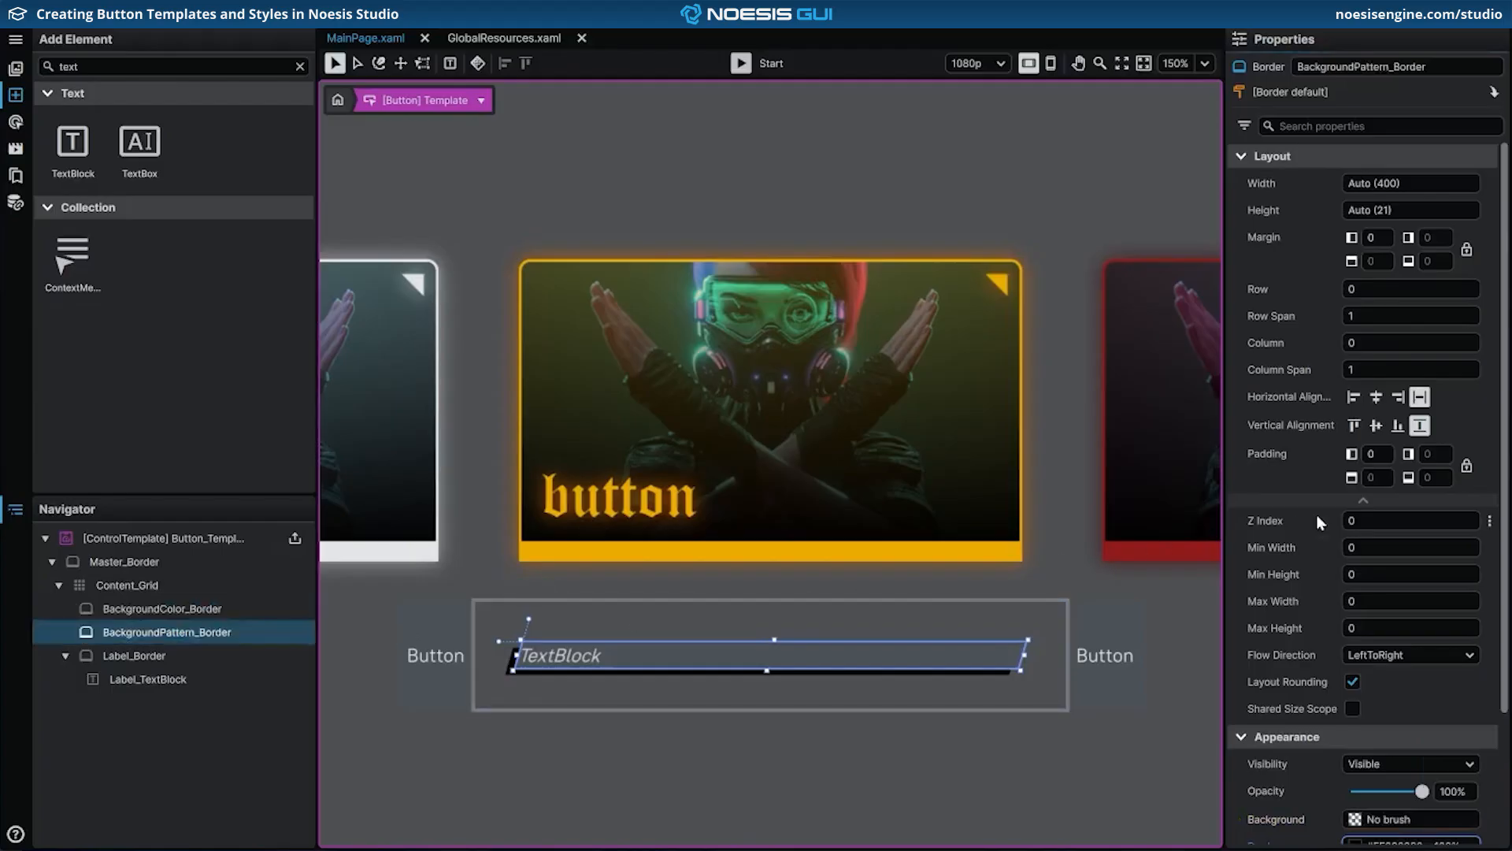
scroll(1316, 516, "down", 3)
scroll(1316, 513, "down", 2)
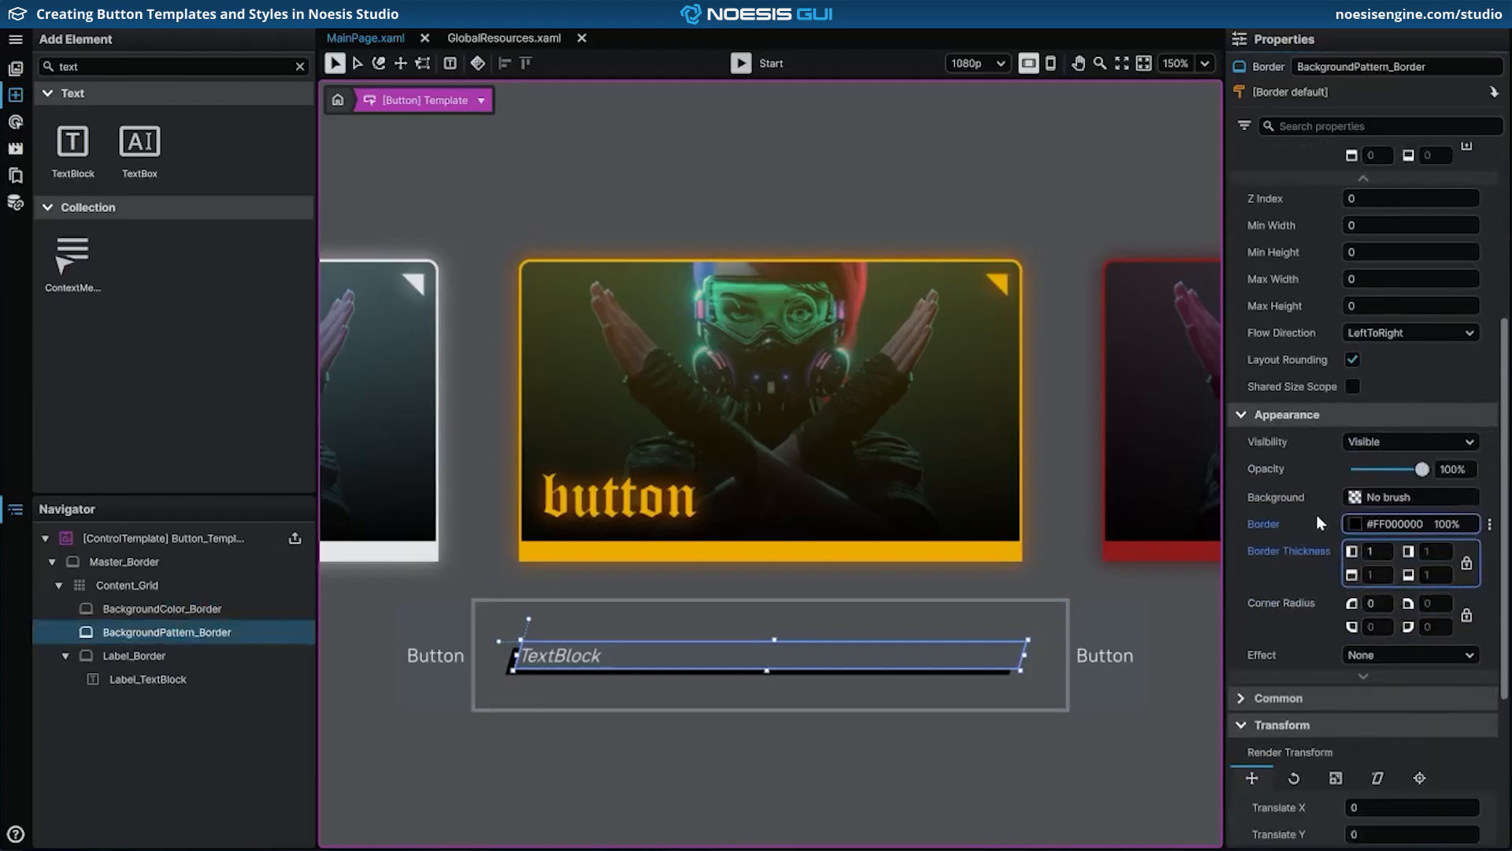
left_click(1469, 497)
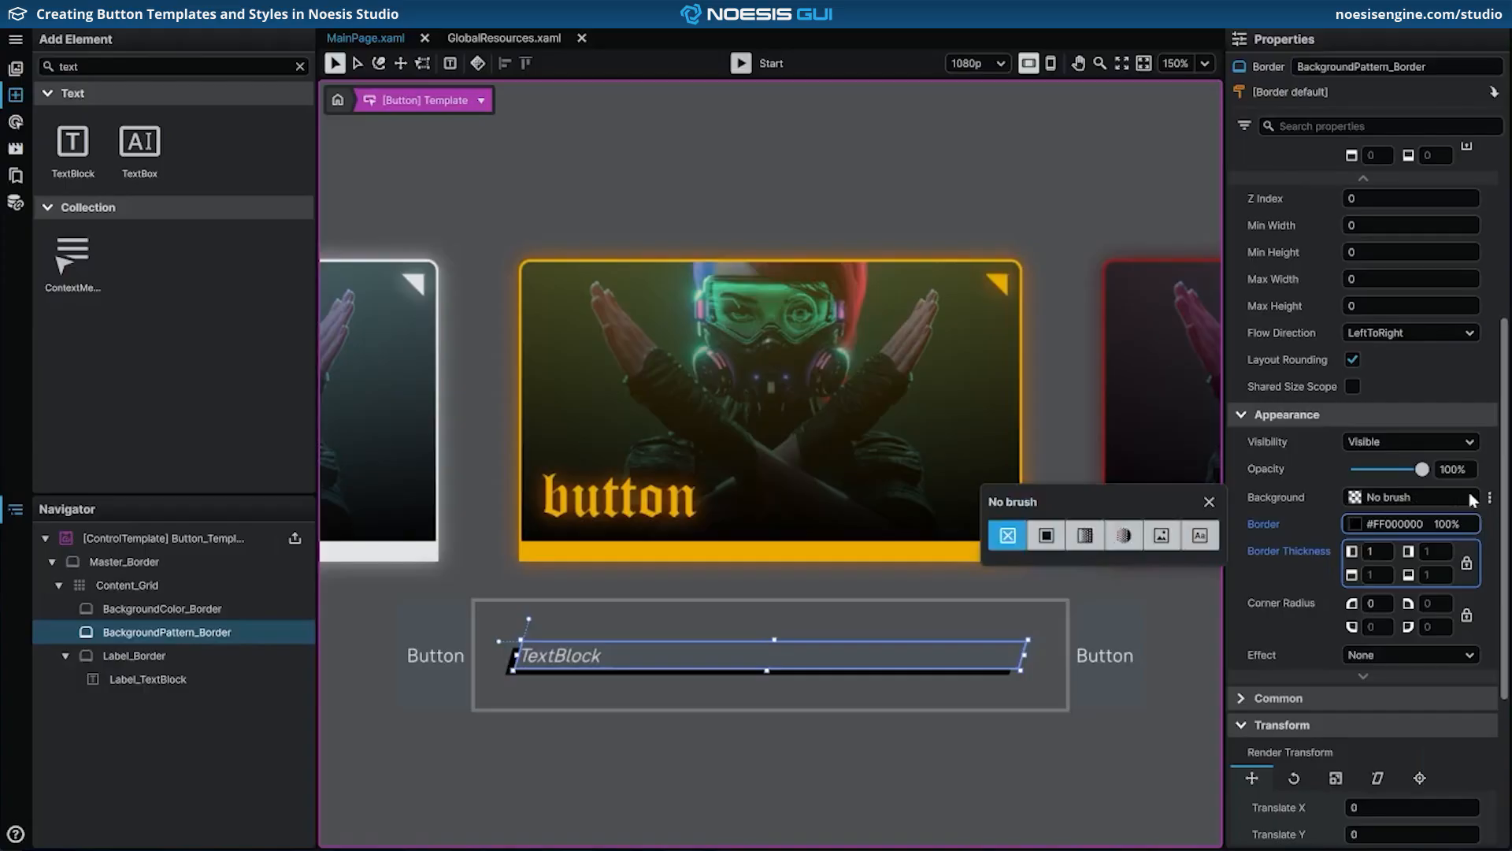
left_click(1162, 536)
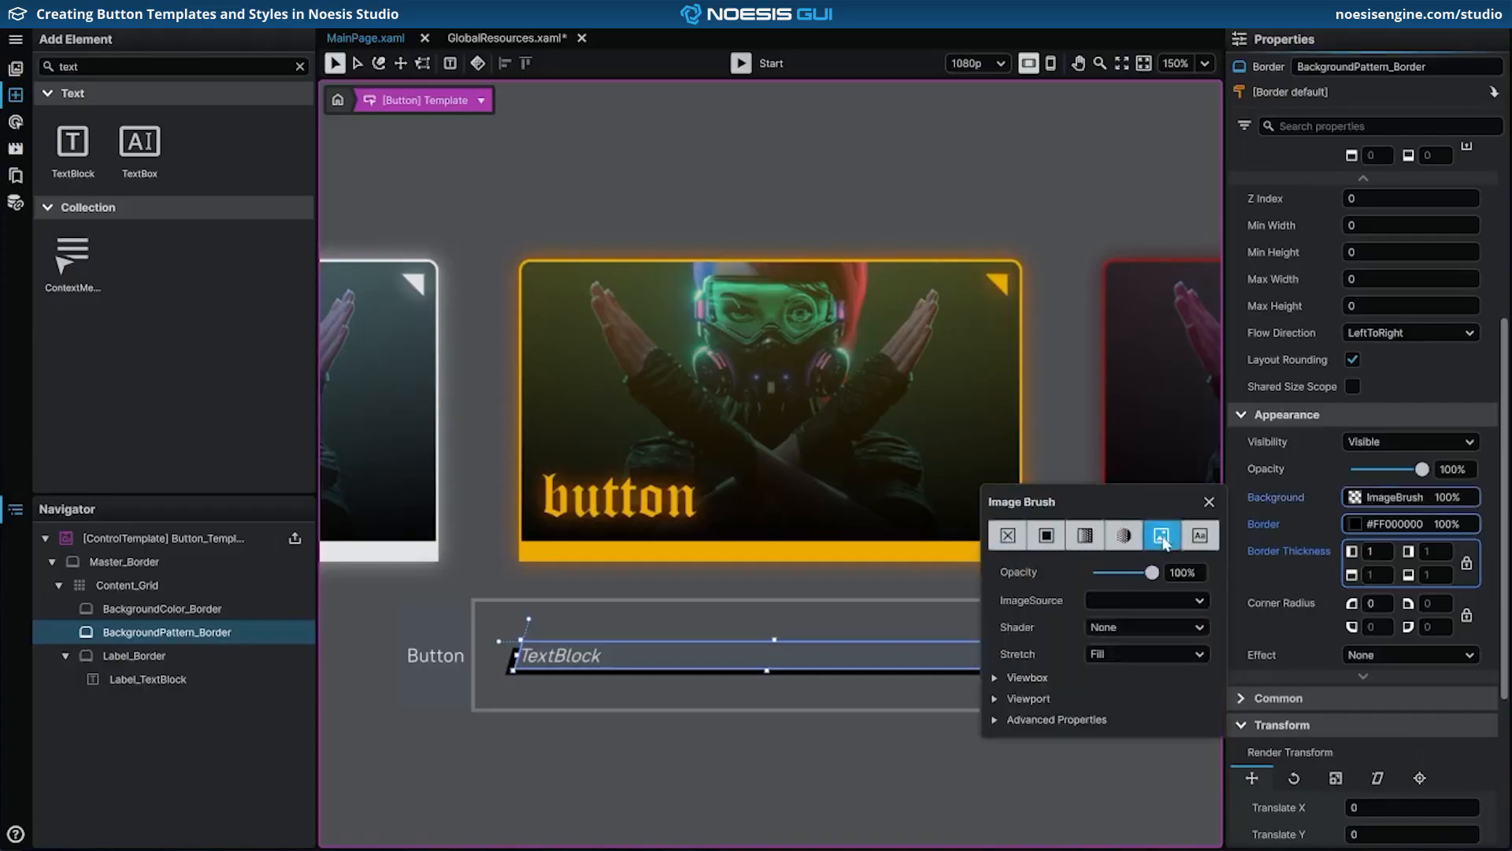
left_click(1158, 595)
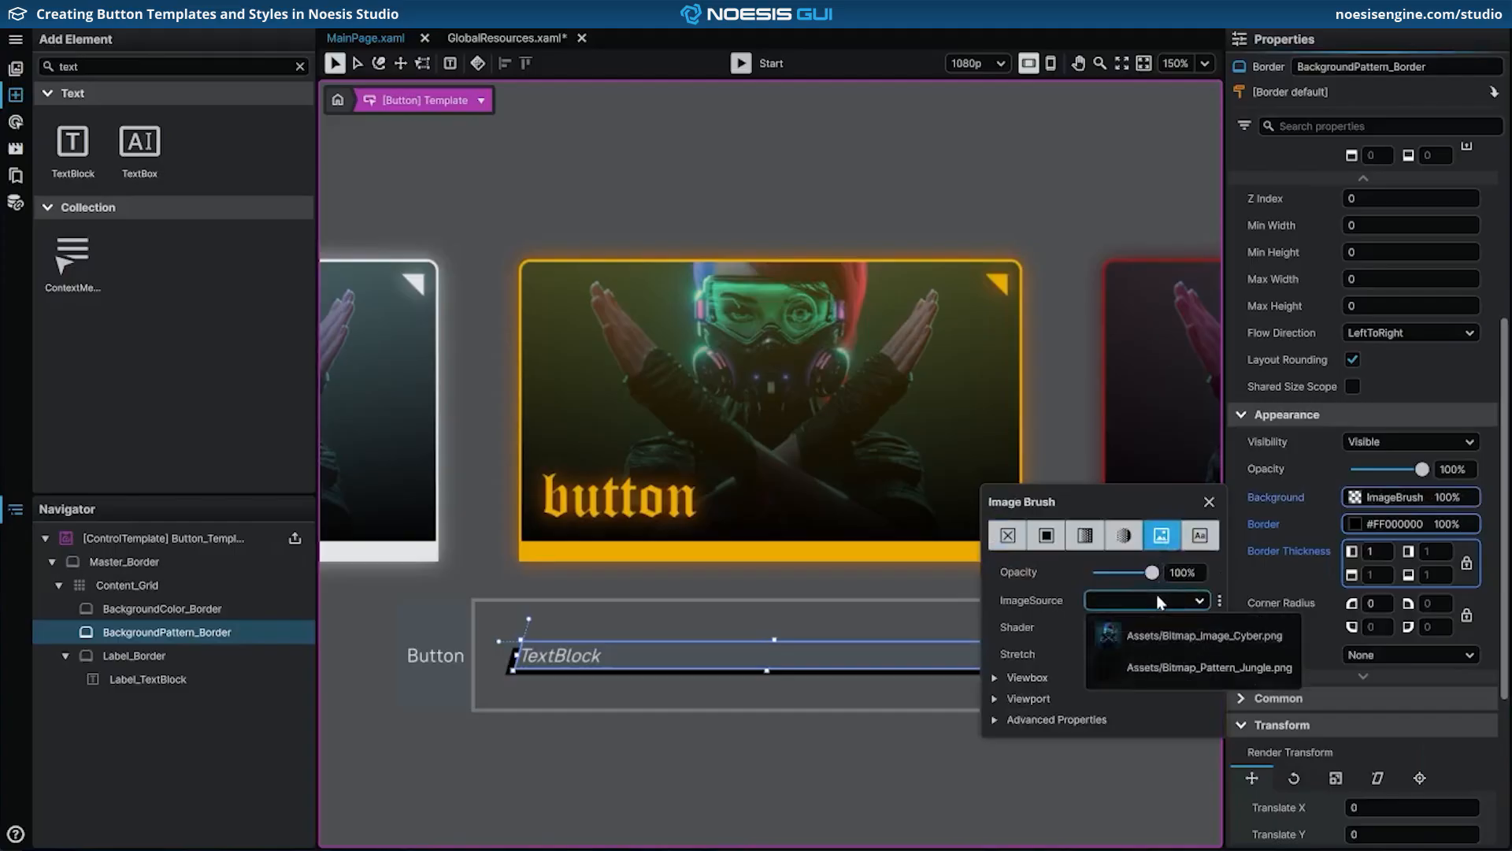
left_click(1170, 669)
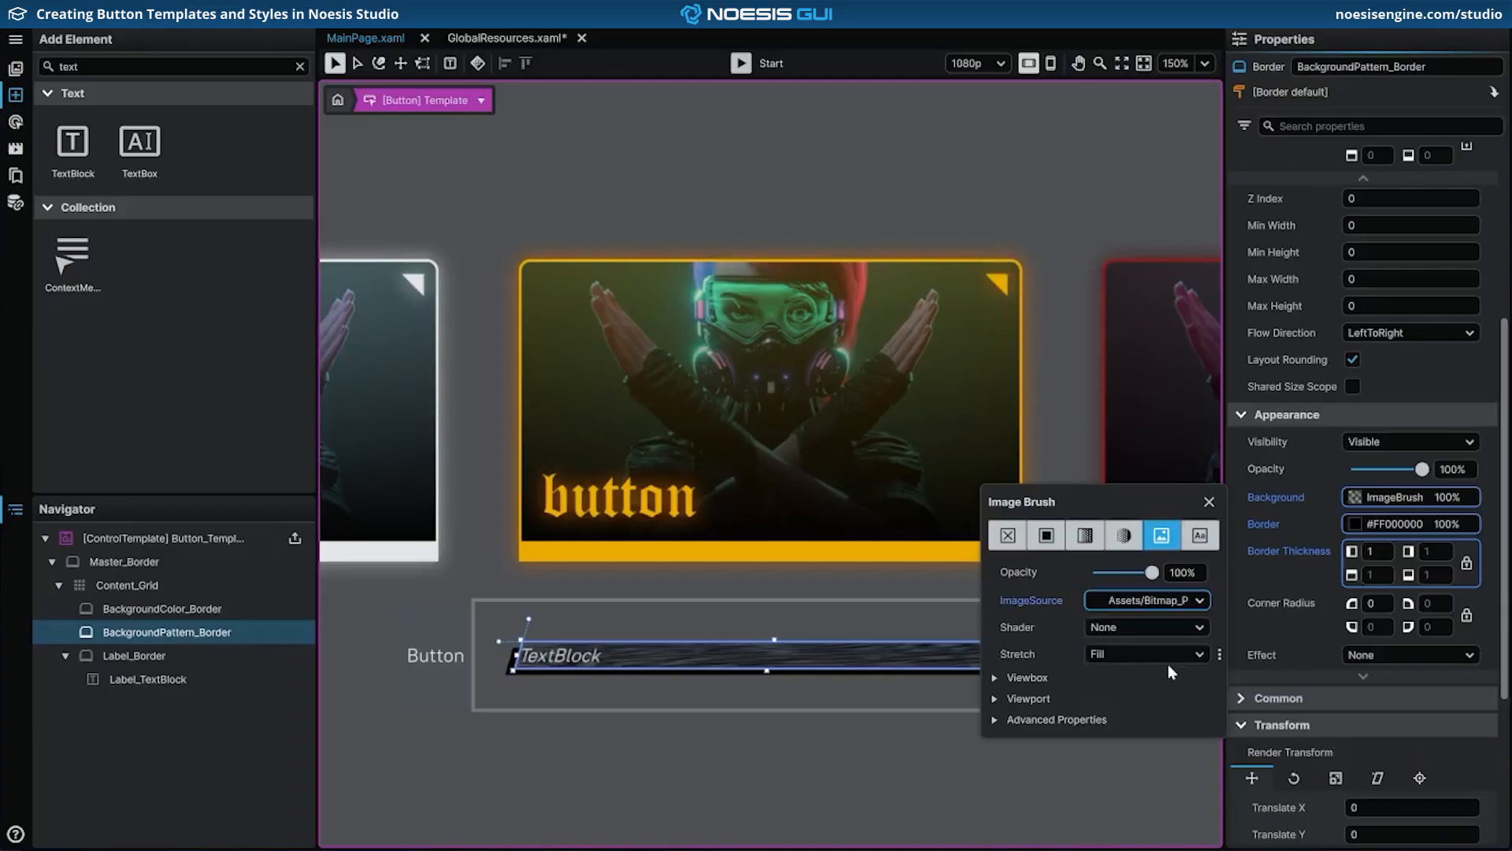
left_click(1161, 654)
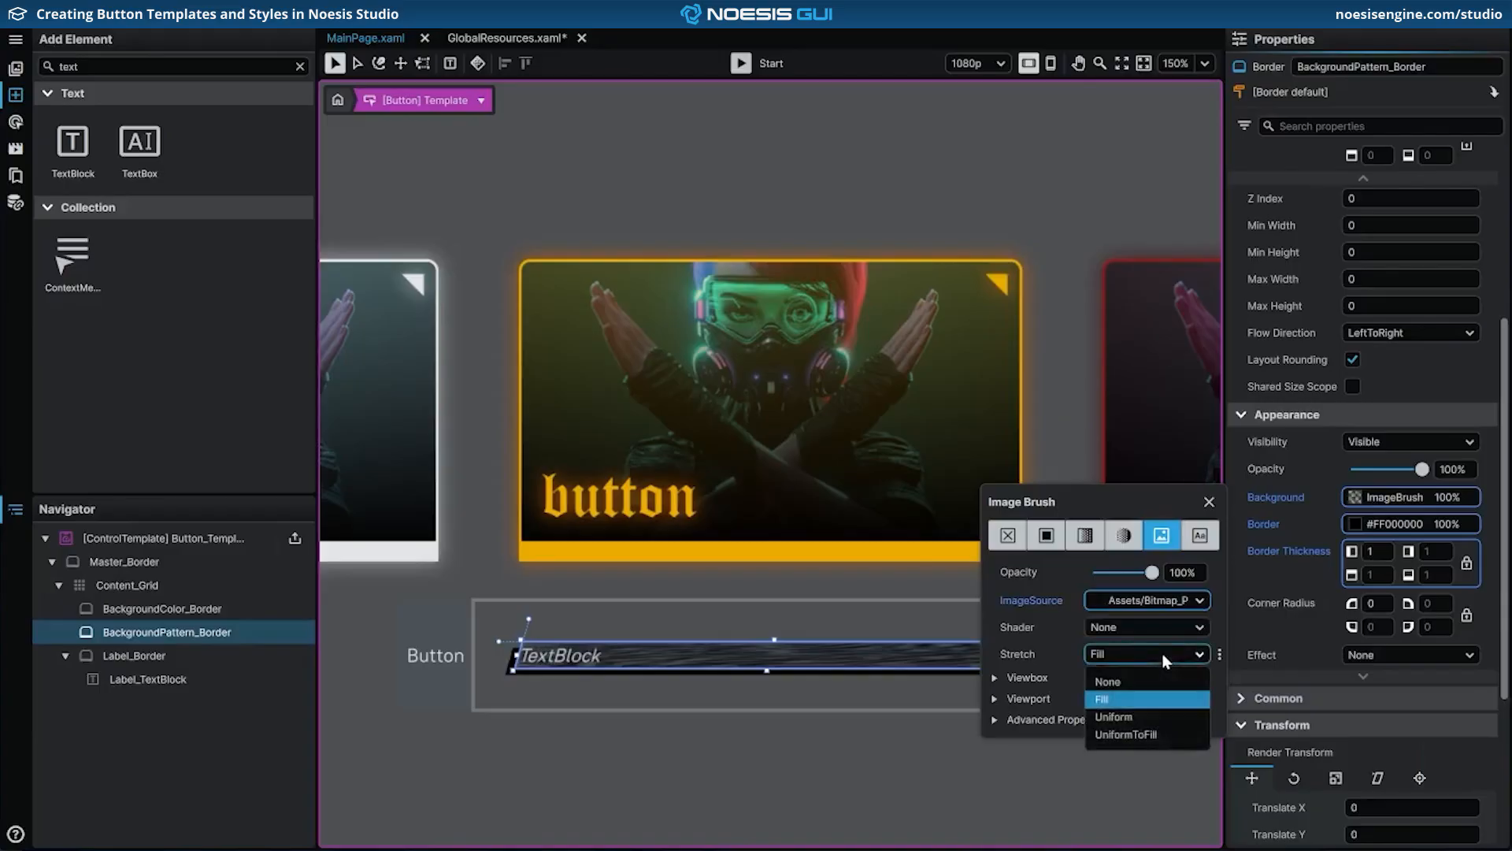
left_click(1170, 734)
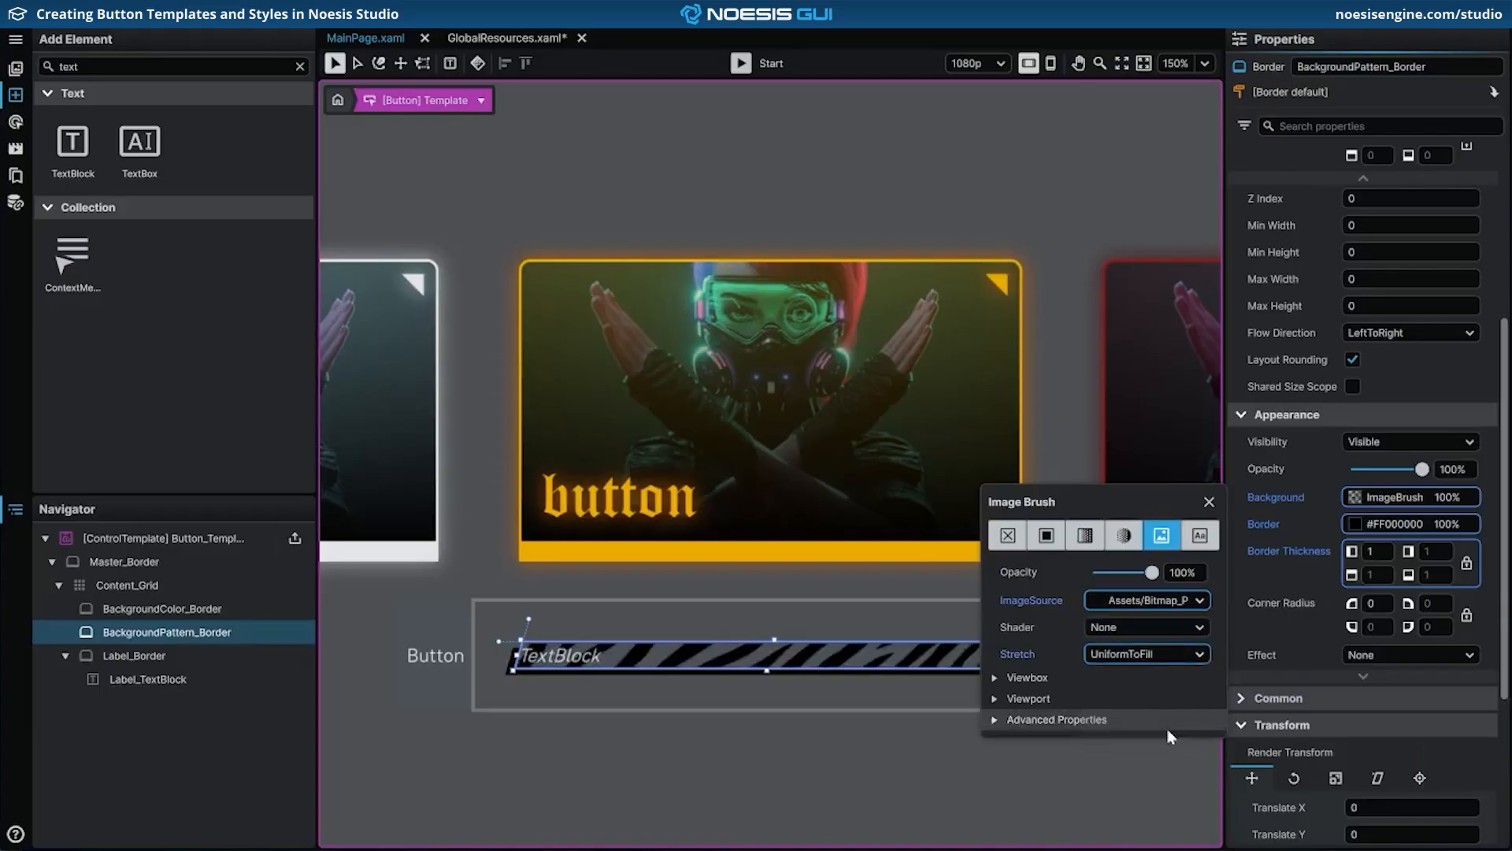
left_click(1208, 502)
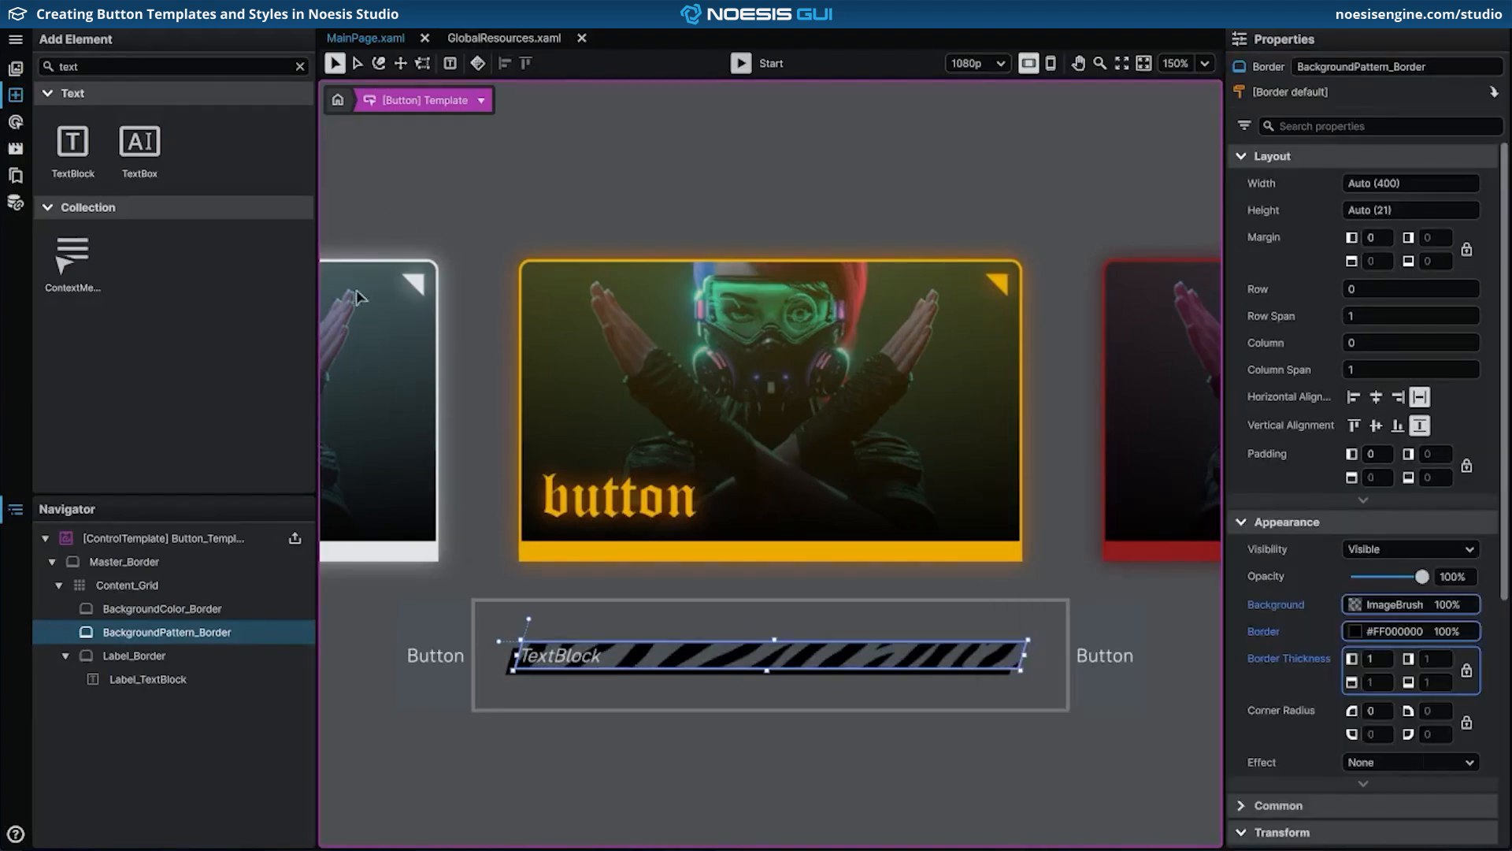
Step: Bind Label_Border's horizontal alignment to the HorizontalContentAlignment property of the templated parent and save the file
left_click(206, 654)
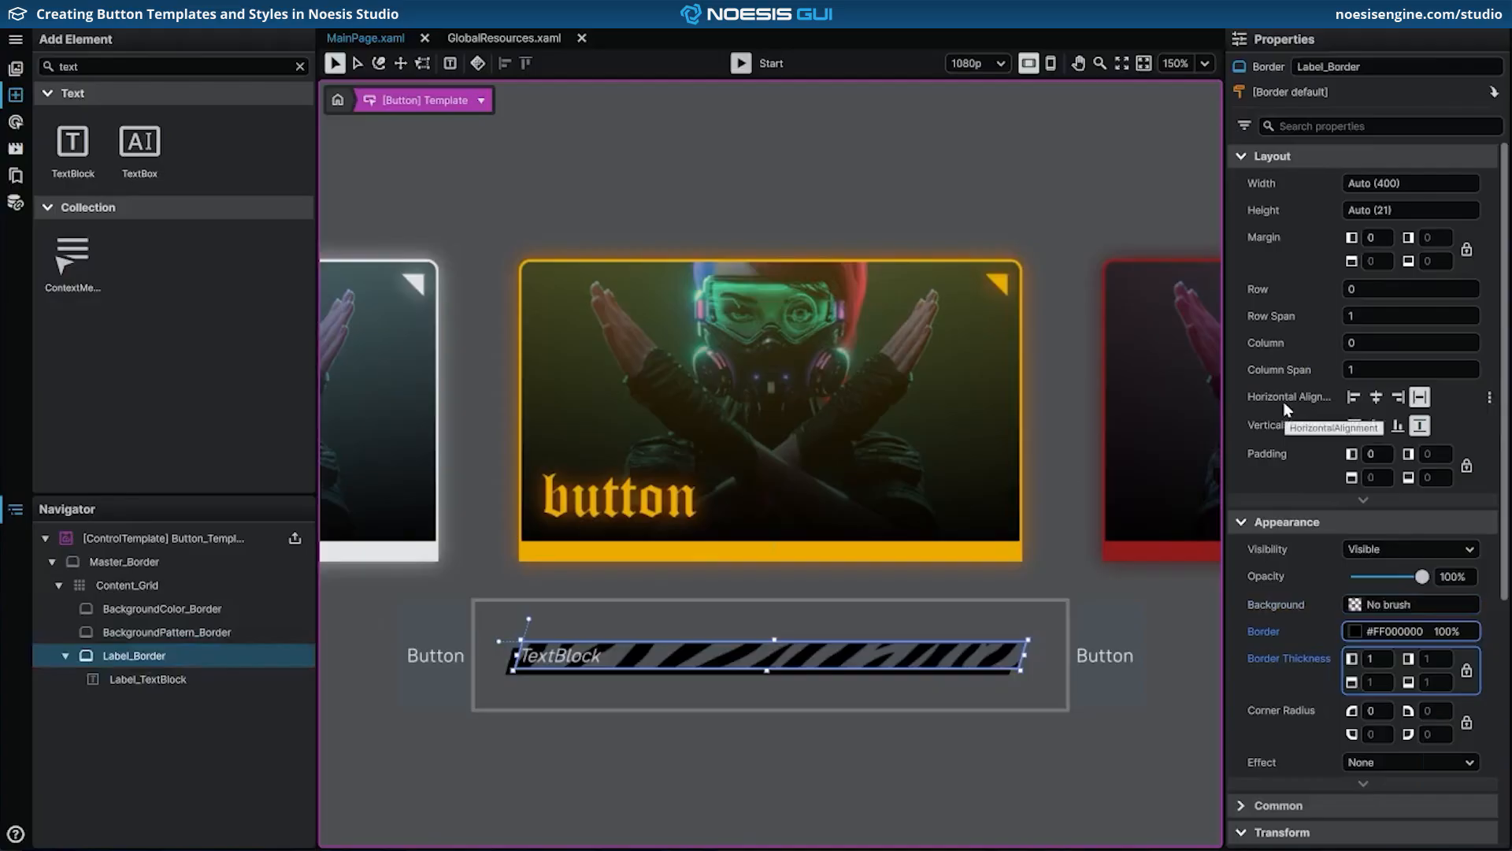
left_click(1489, 397)
left_click(1453, 455)
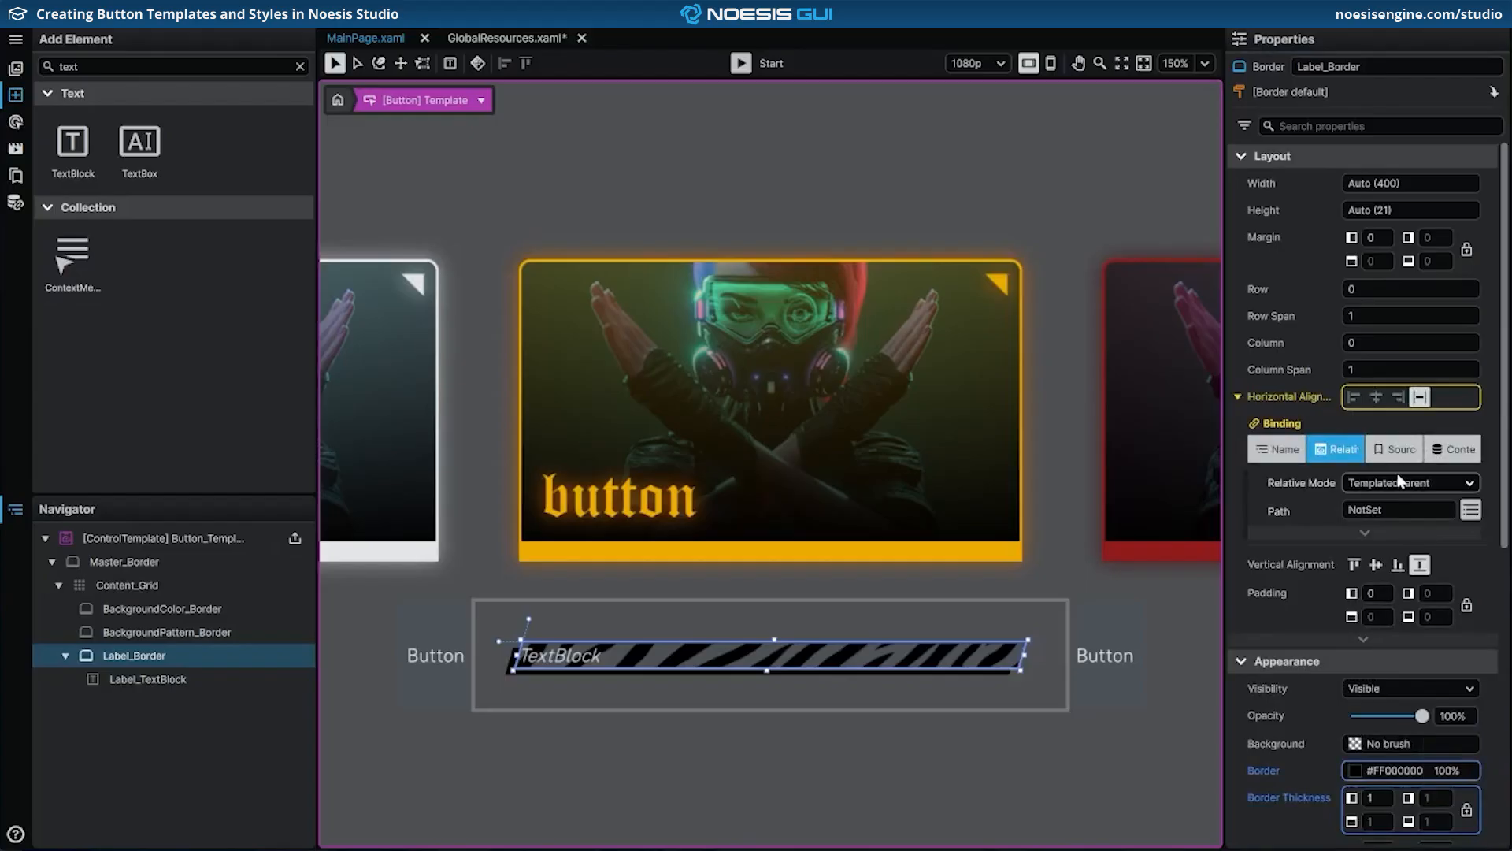
left_click(1471, 510)
scroll(1388, 647, "down", 15)
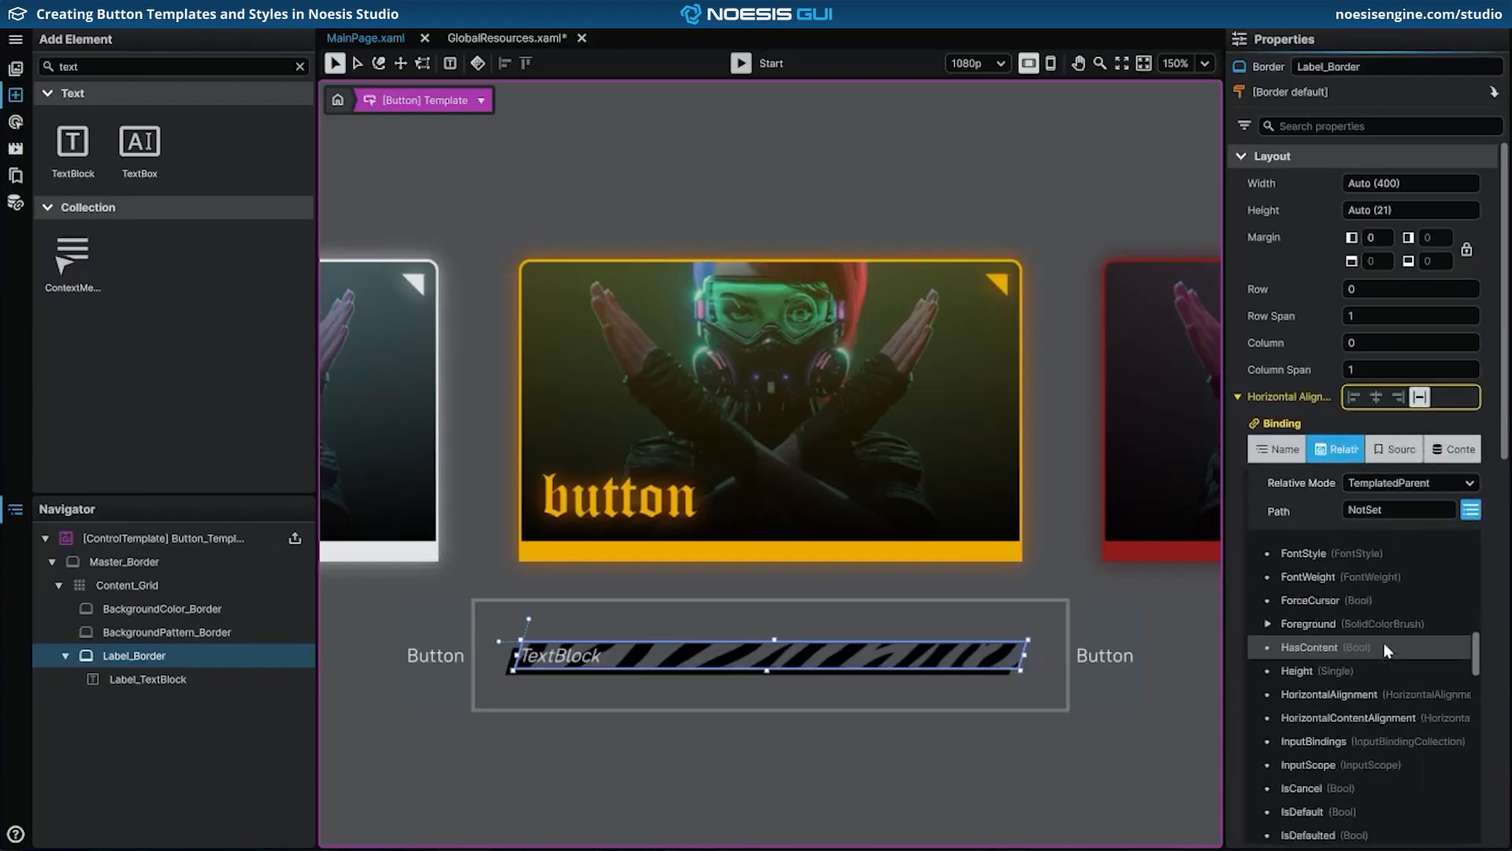
left_click(1391, 718)
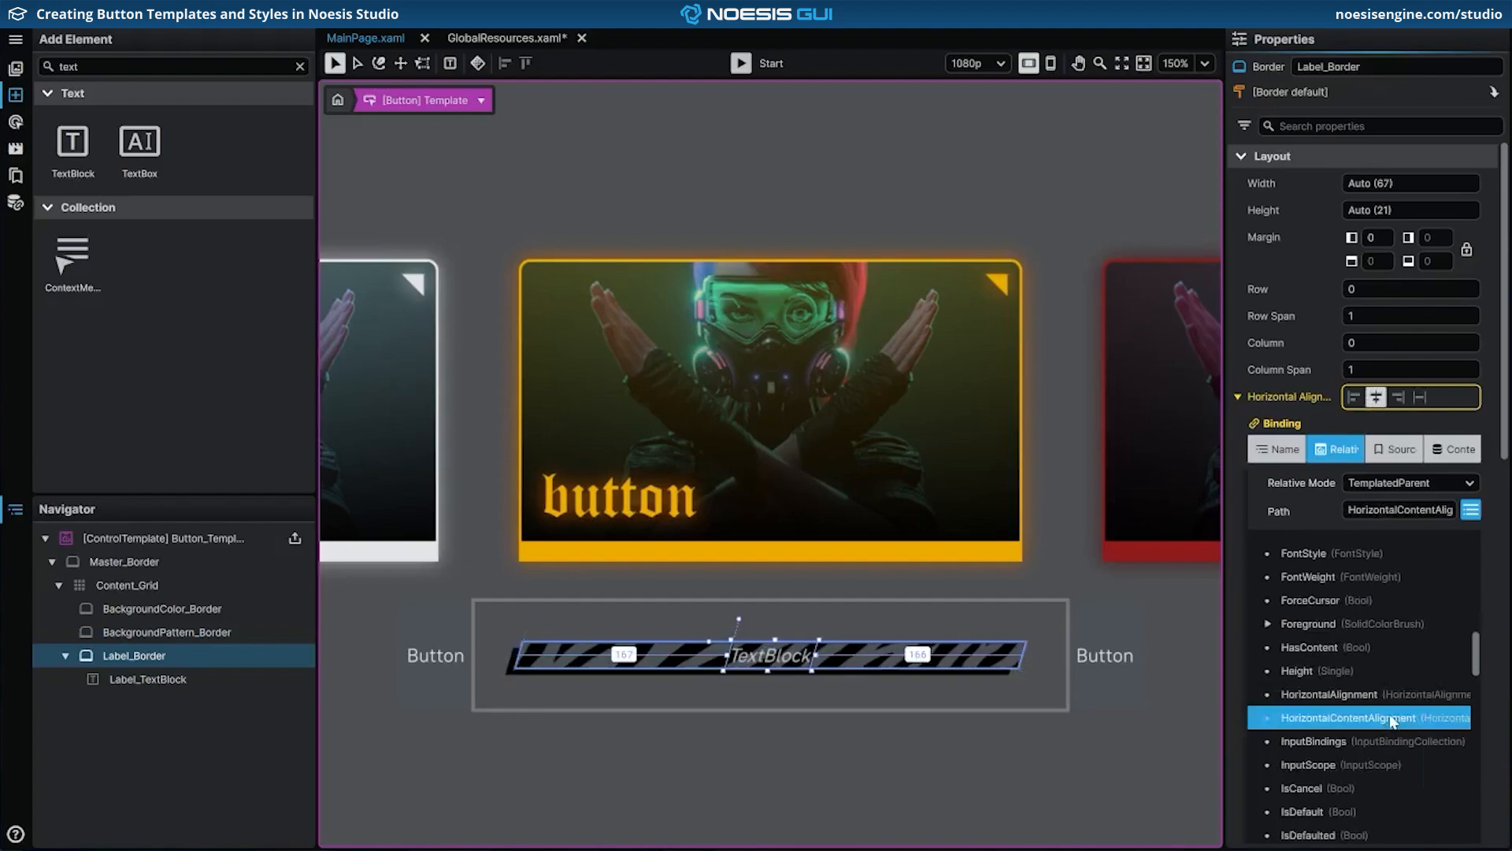
left_click(1238, 398)
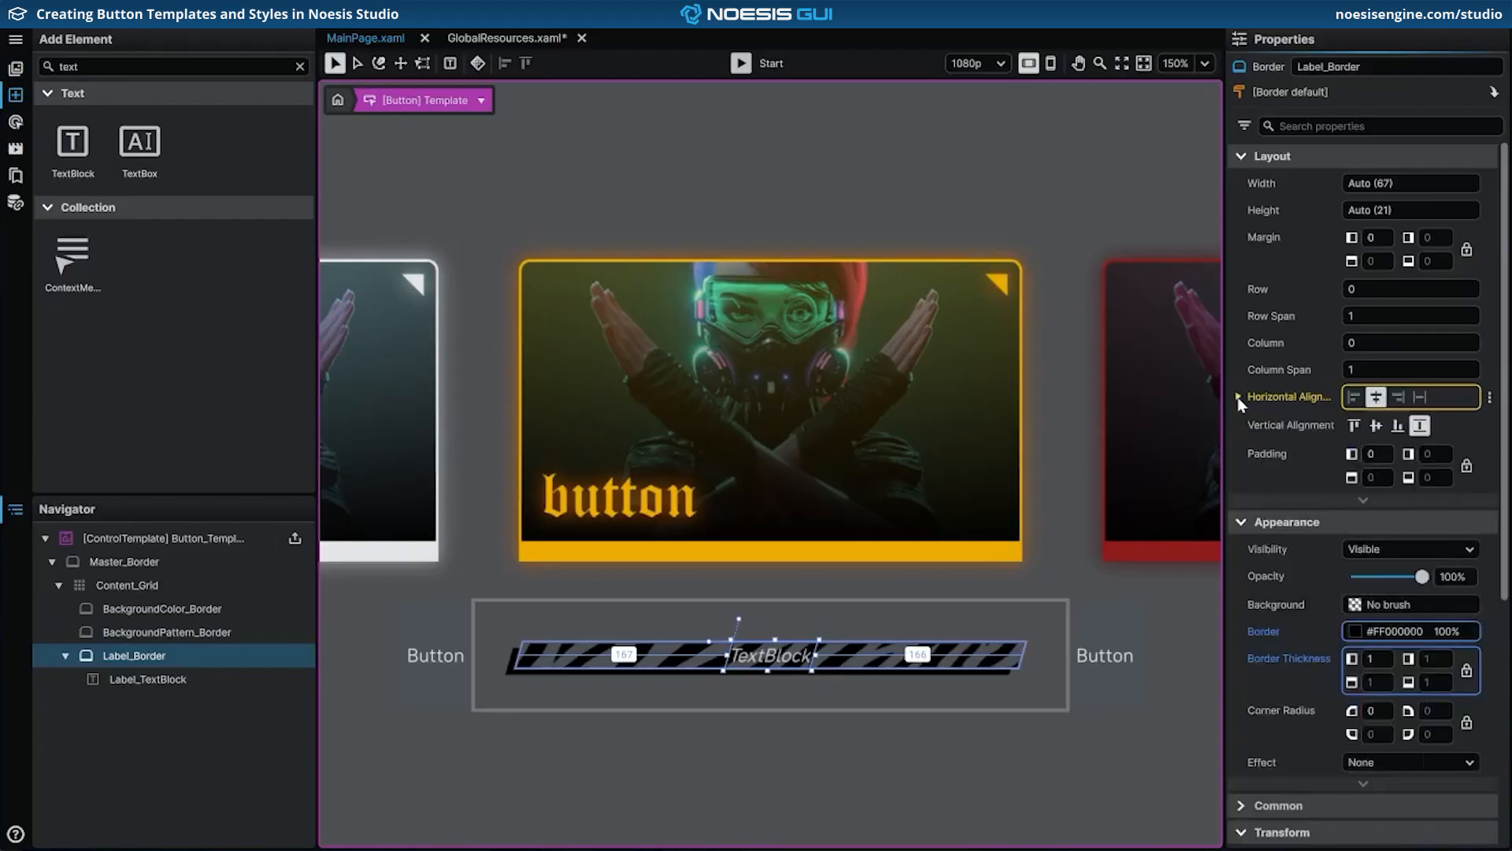
key("ctrl+s")
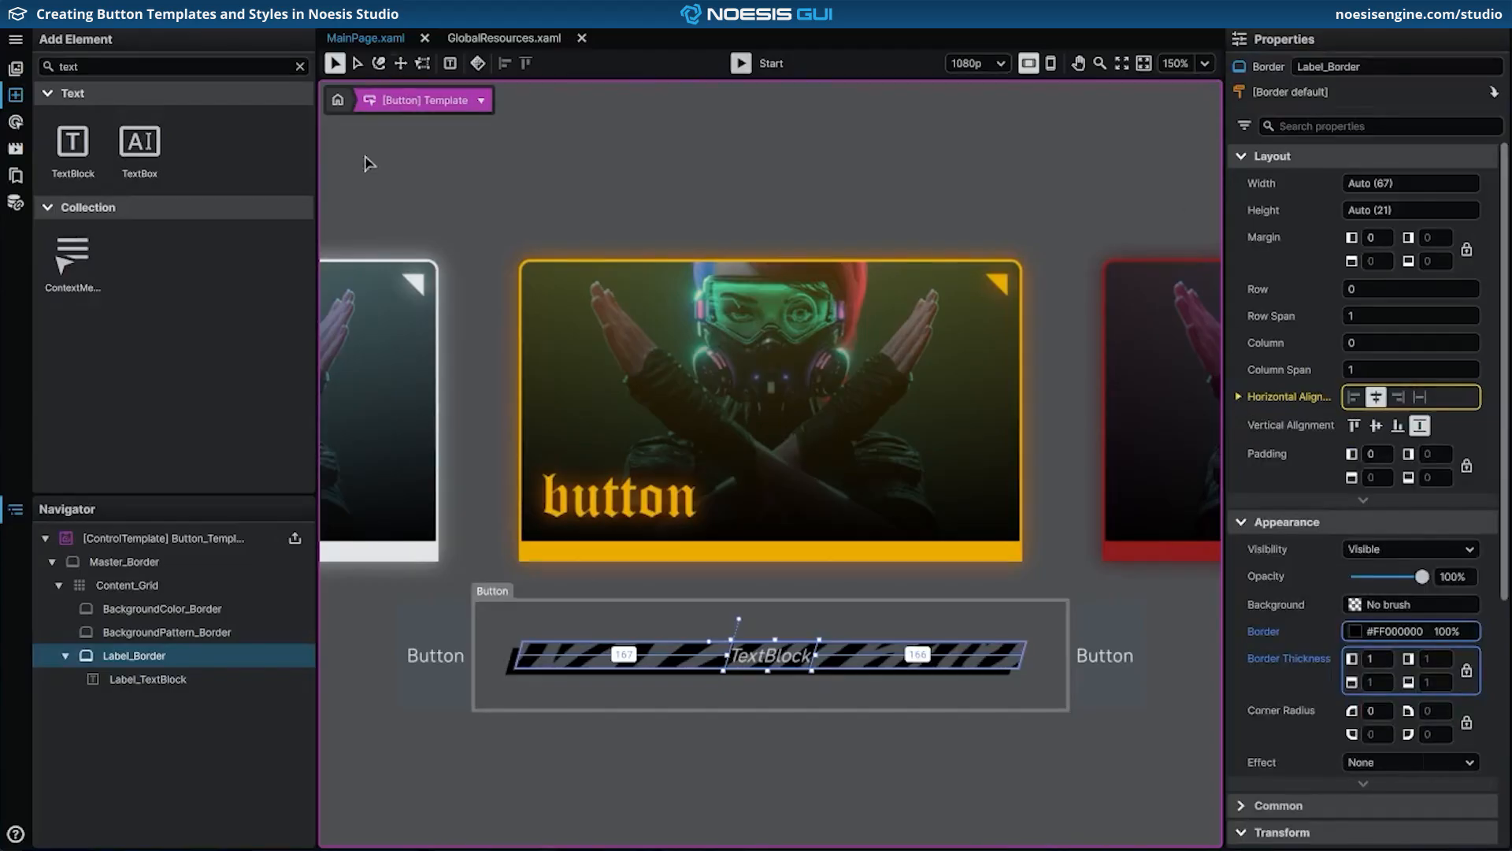
Step: Bind Label_TextBlock's text to the Content property of the templated parent
left_click(202, 680)
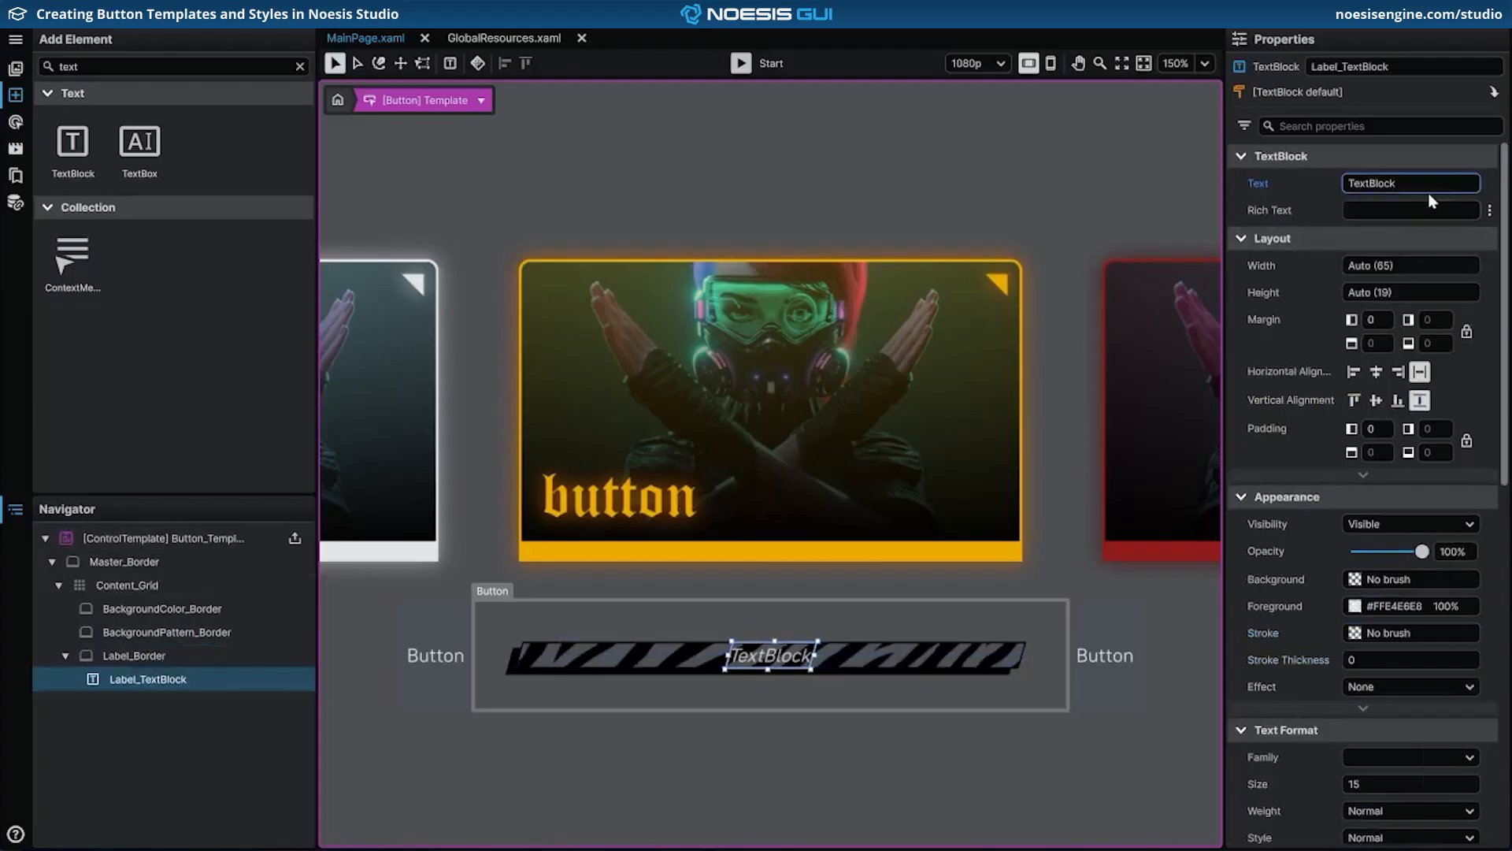
left_click(1487, 185)
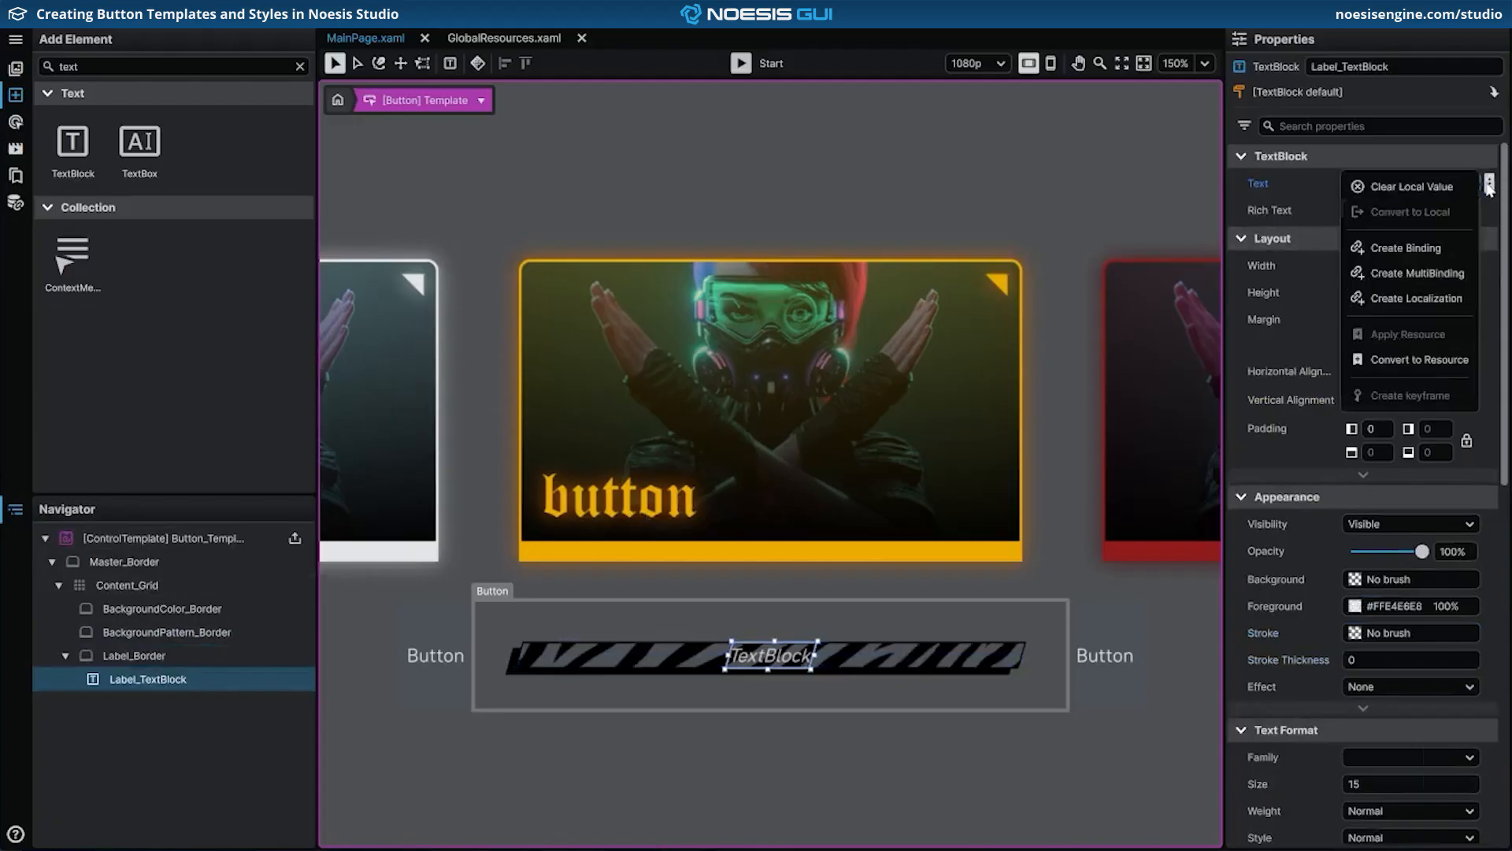
left_click(1468, 244)
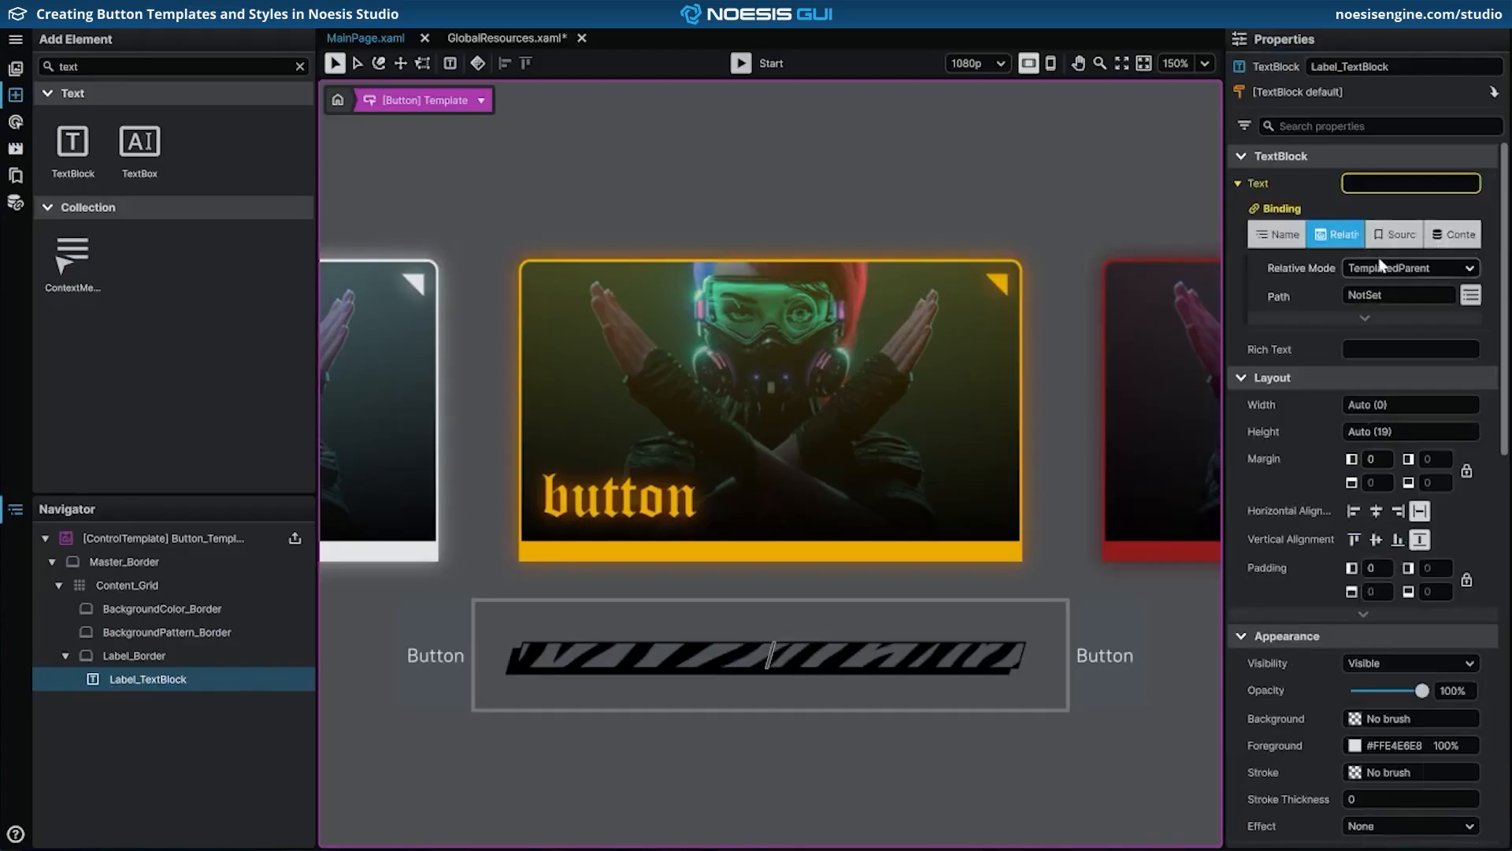
left_click(1470, 294)
scroll(1375, 489, "down", 3)
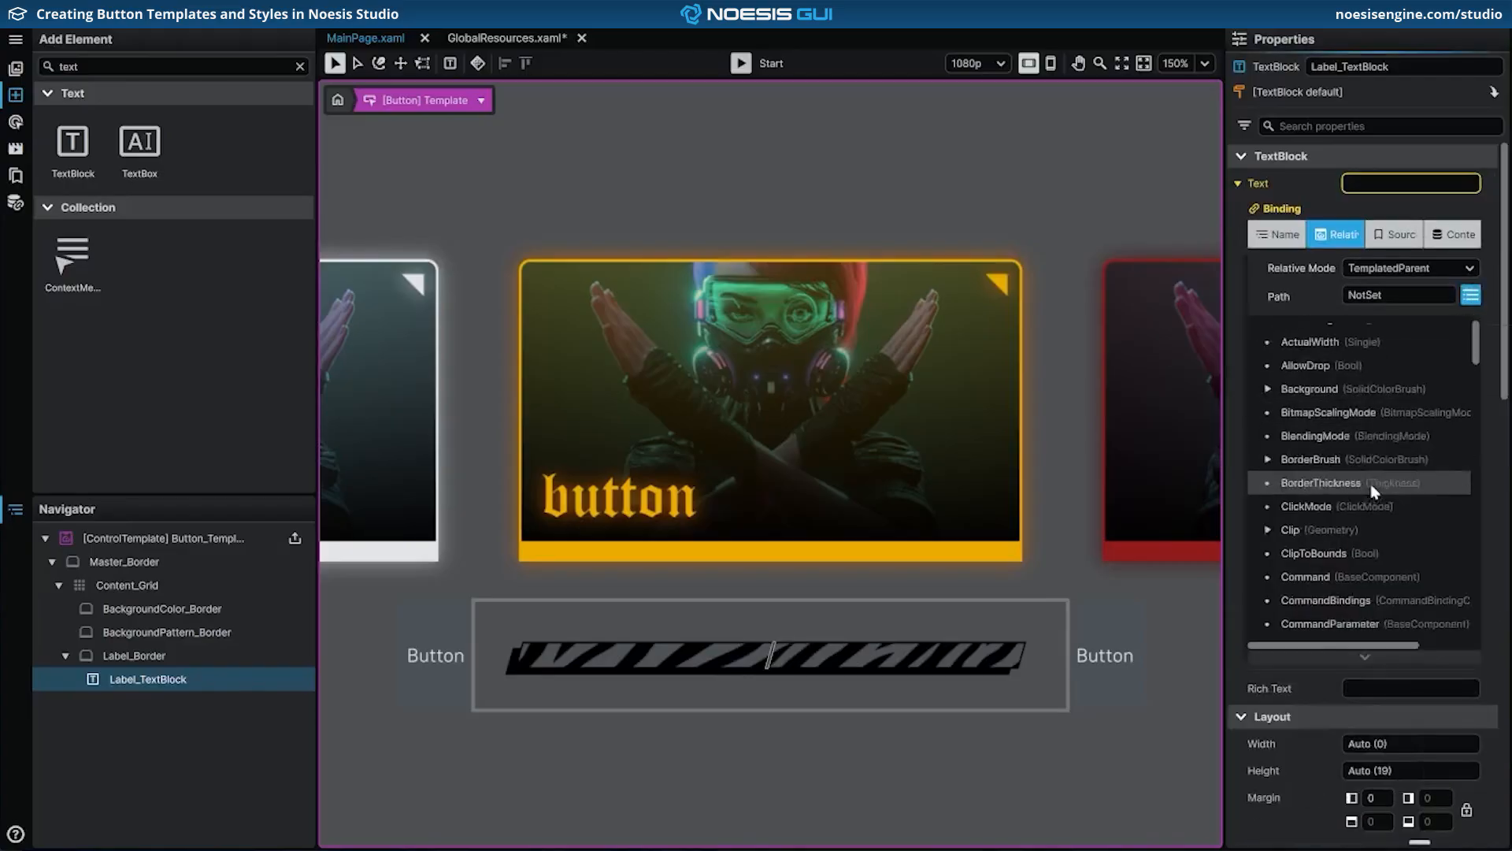
left_click(1366, 549)
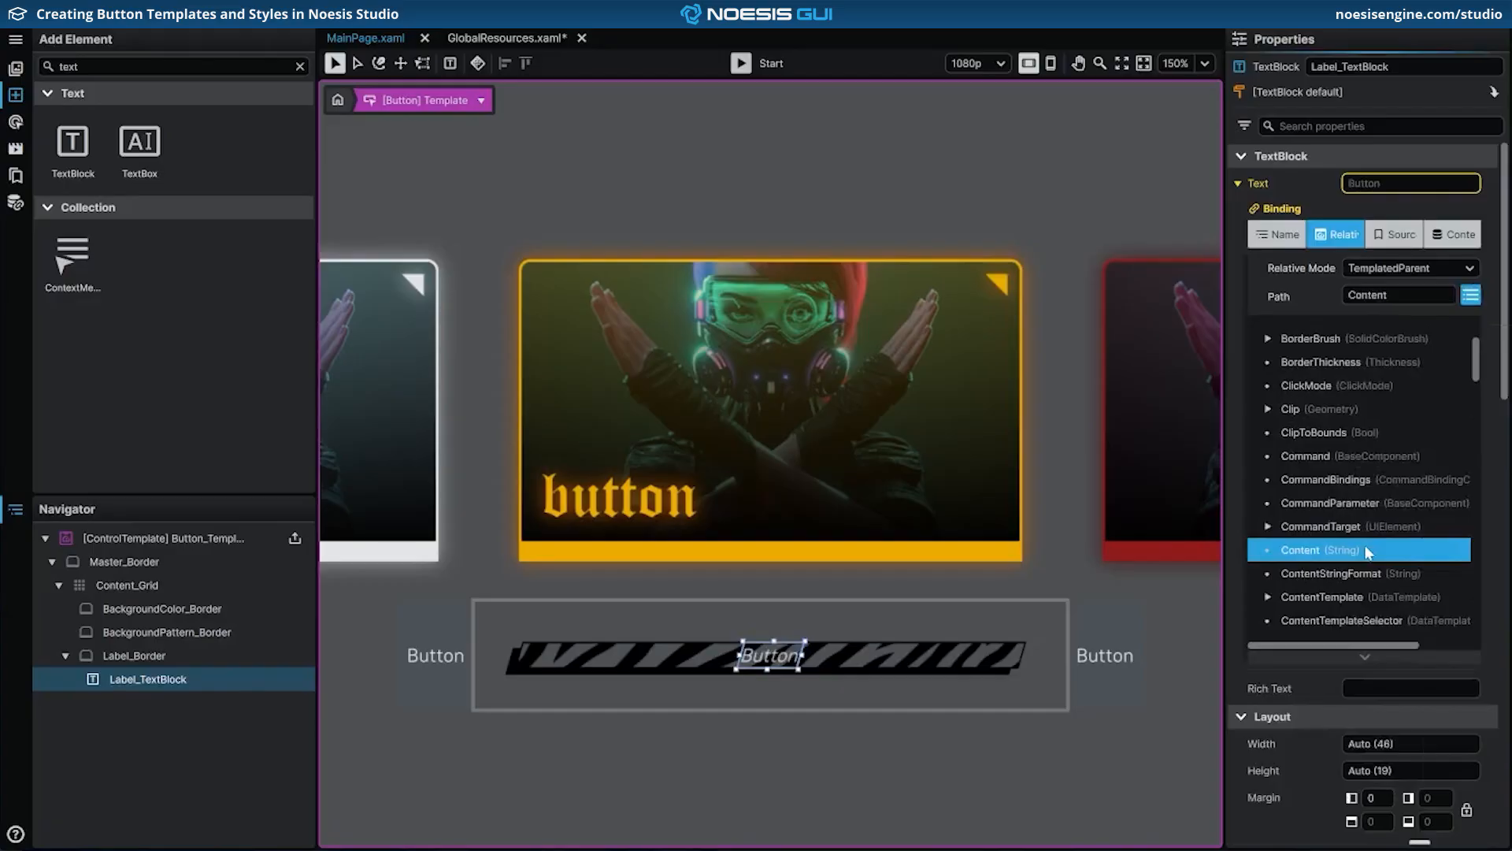
Step: Add a CaseConverter with the UpperCase format to Label_TextBlock's text binding
left_click(1363, 656)
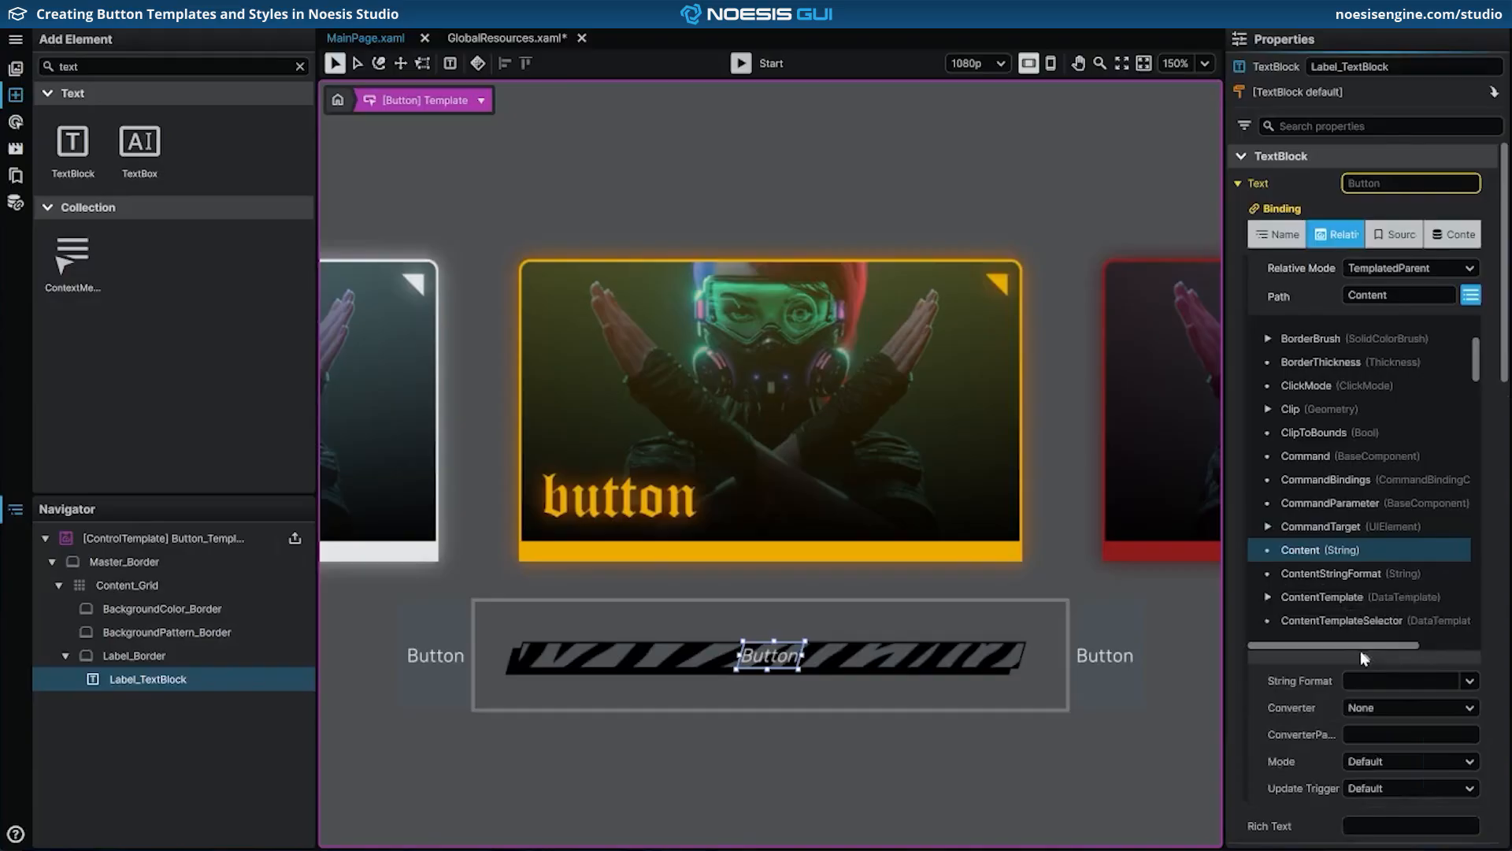
left_click(1374, 708)
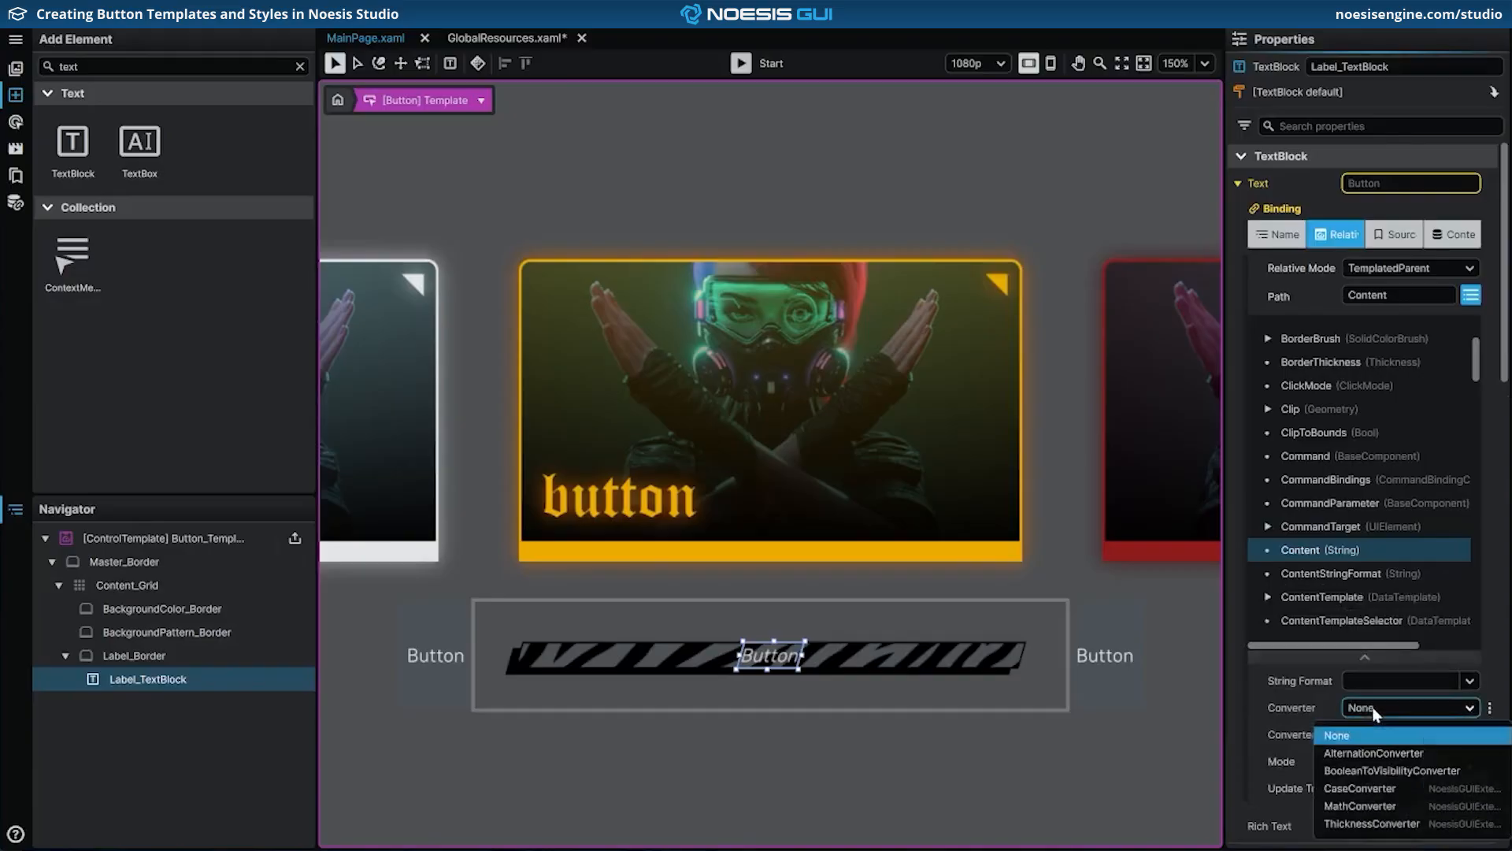
left_click(1400, 787)
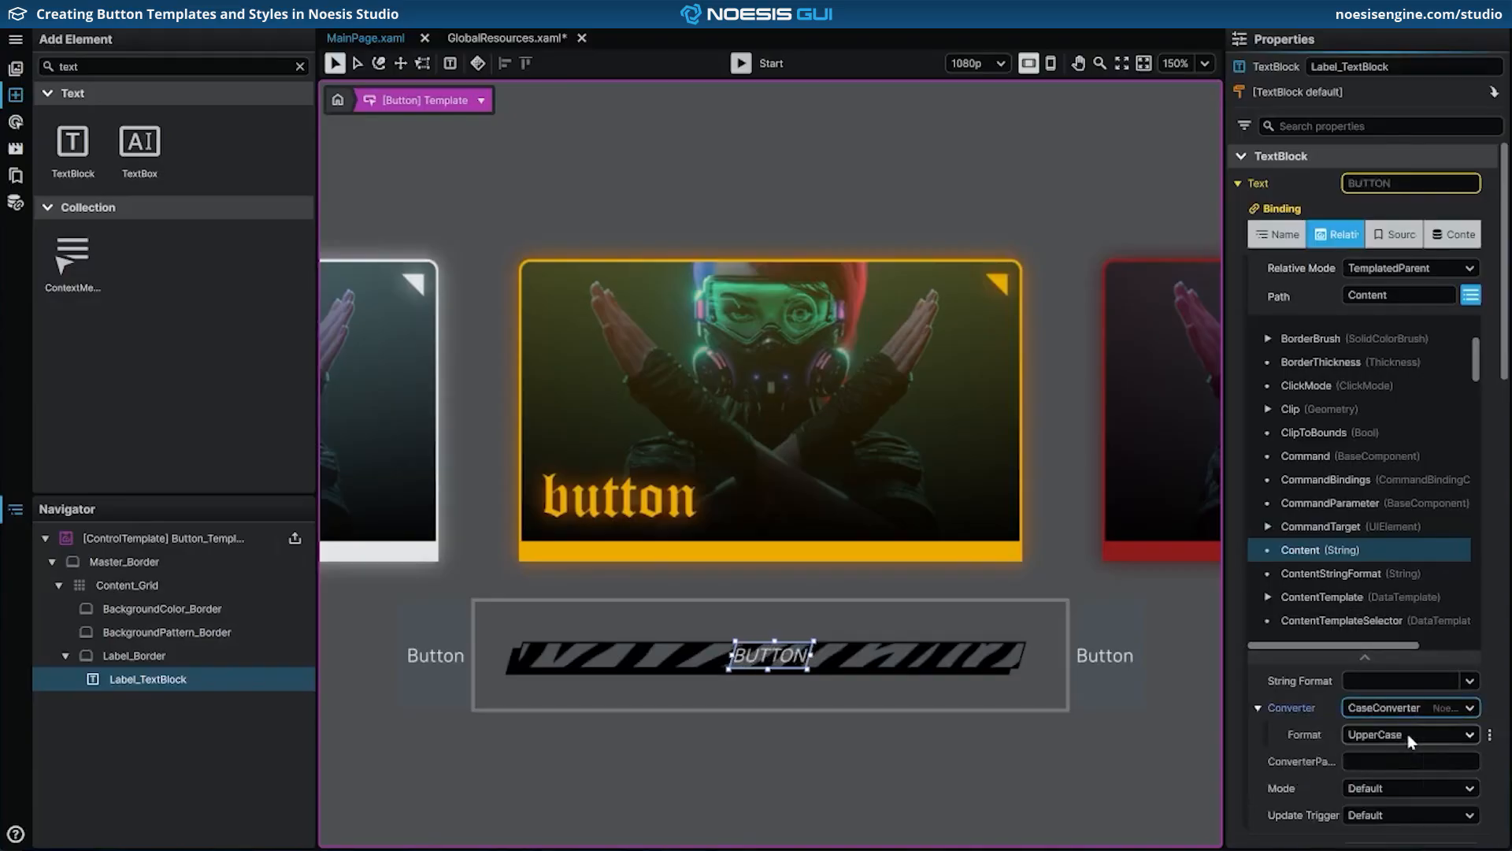
left_click(1409, 737)
left_click(1431, 761)
left_click(1239, 183)
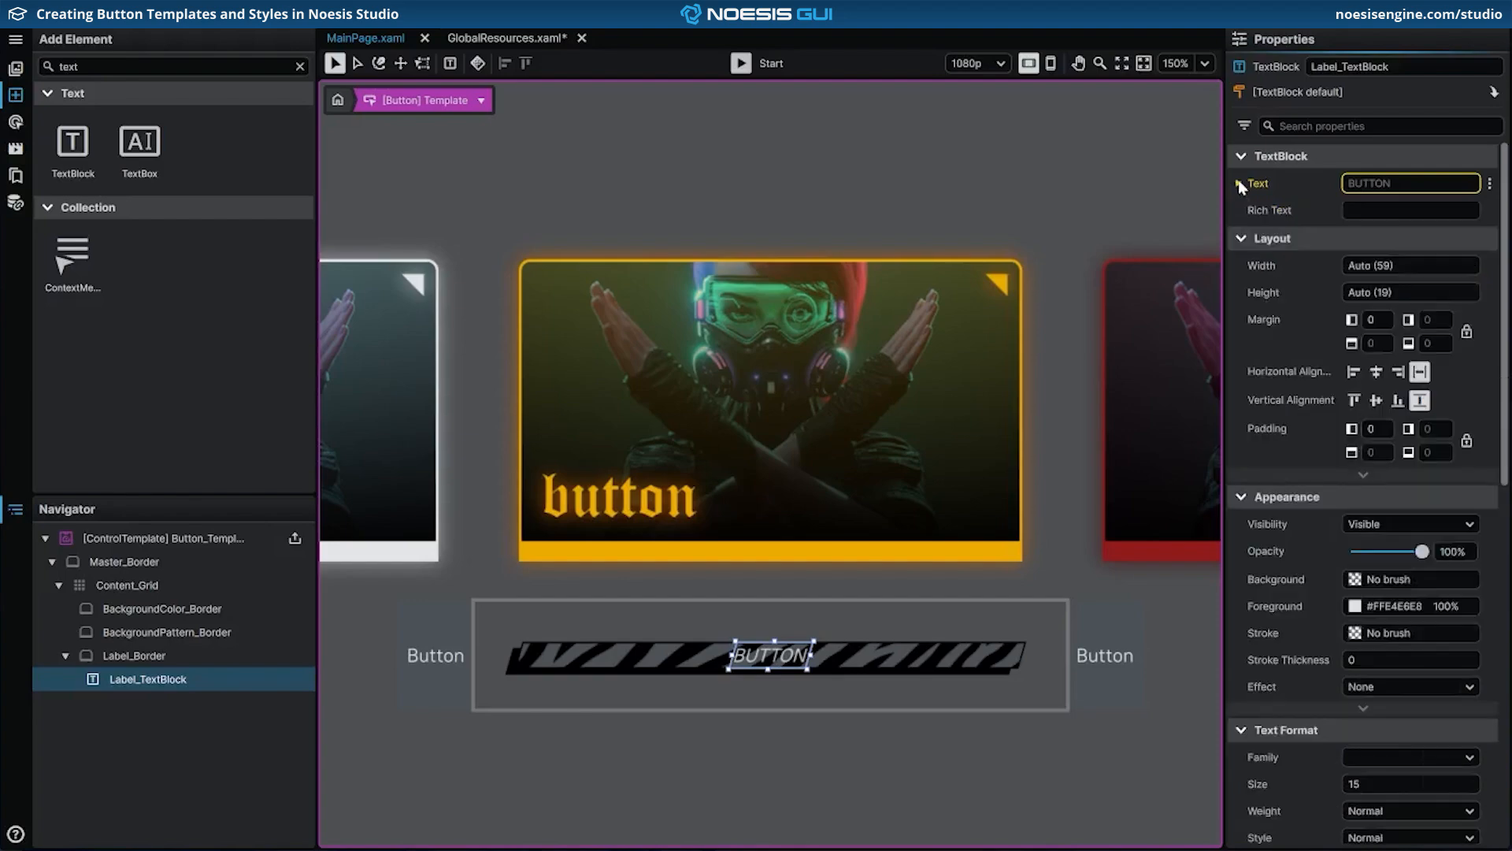
Step: Bind Label_TextBlock's foreground to the Foreground property of the templated parent and save the file
scroll(1457, 354, "down", 3)
left_click(1488, 404)
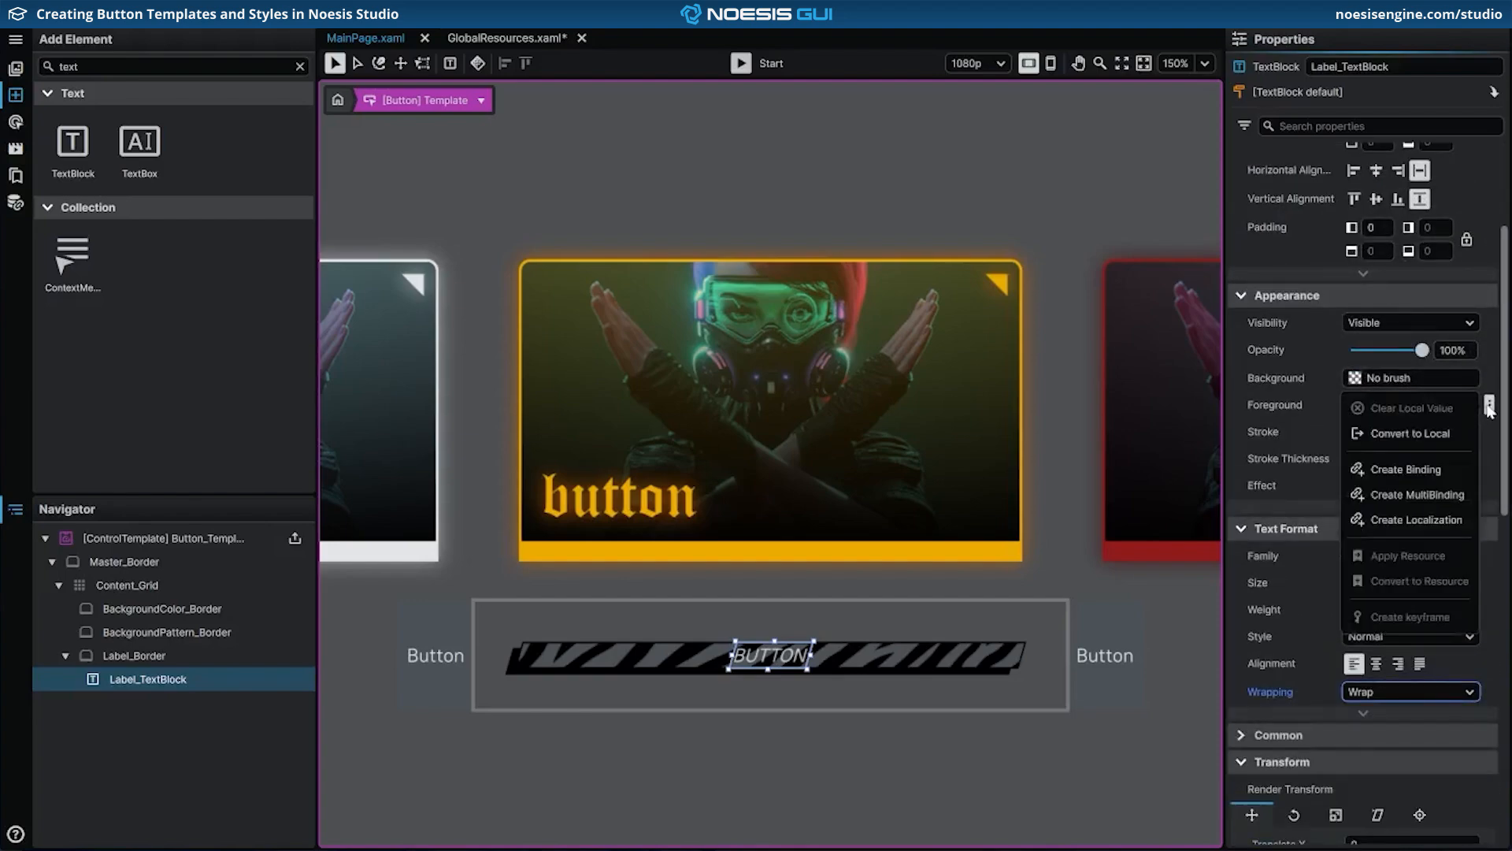
left_click(1457, 467)
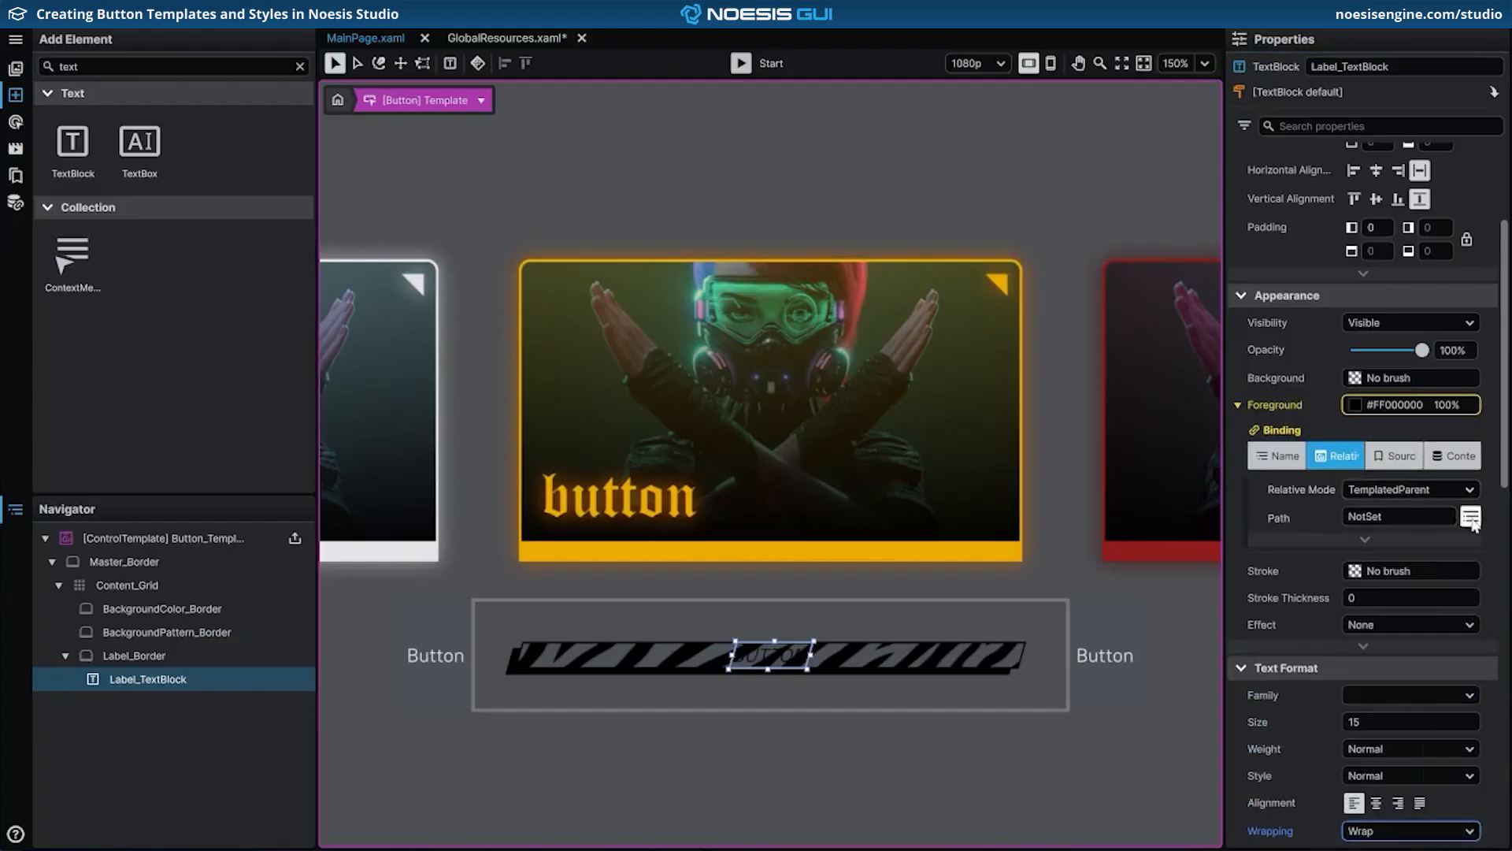
left_click(1471, 516)
scroll(1386, 733, "down", 8)
left_click(1386, 750)
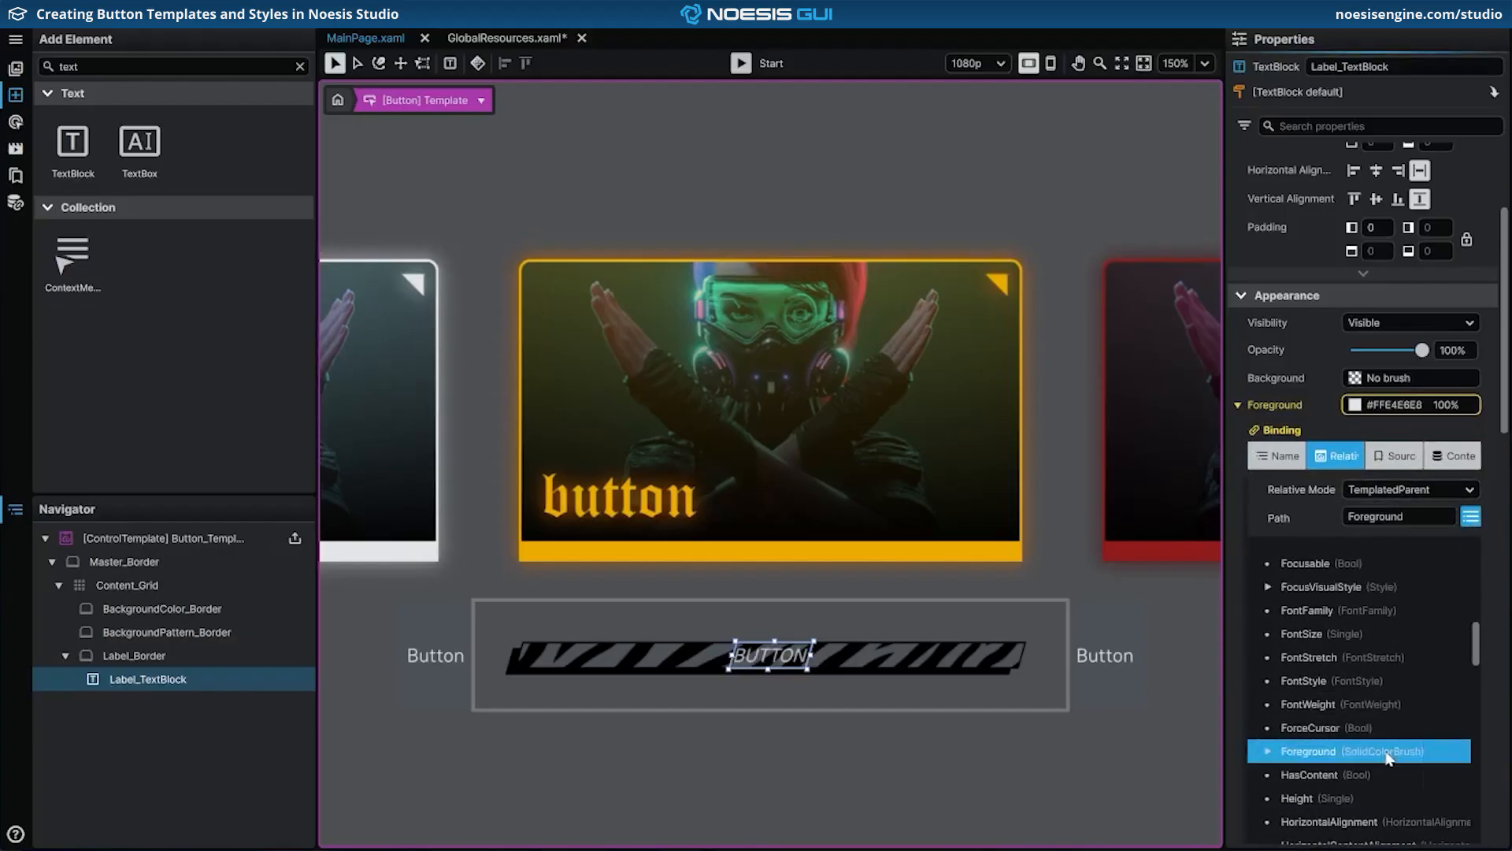
left_click(1238, 405)
scroll(1239, 405, "up", 3)
key("ctrl+s")
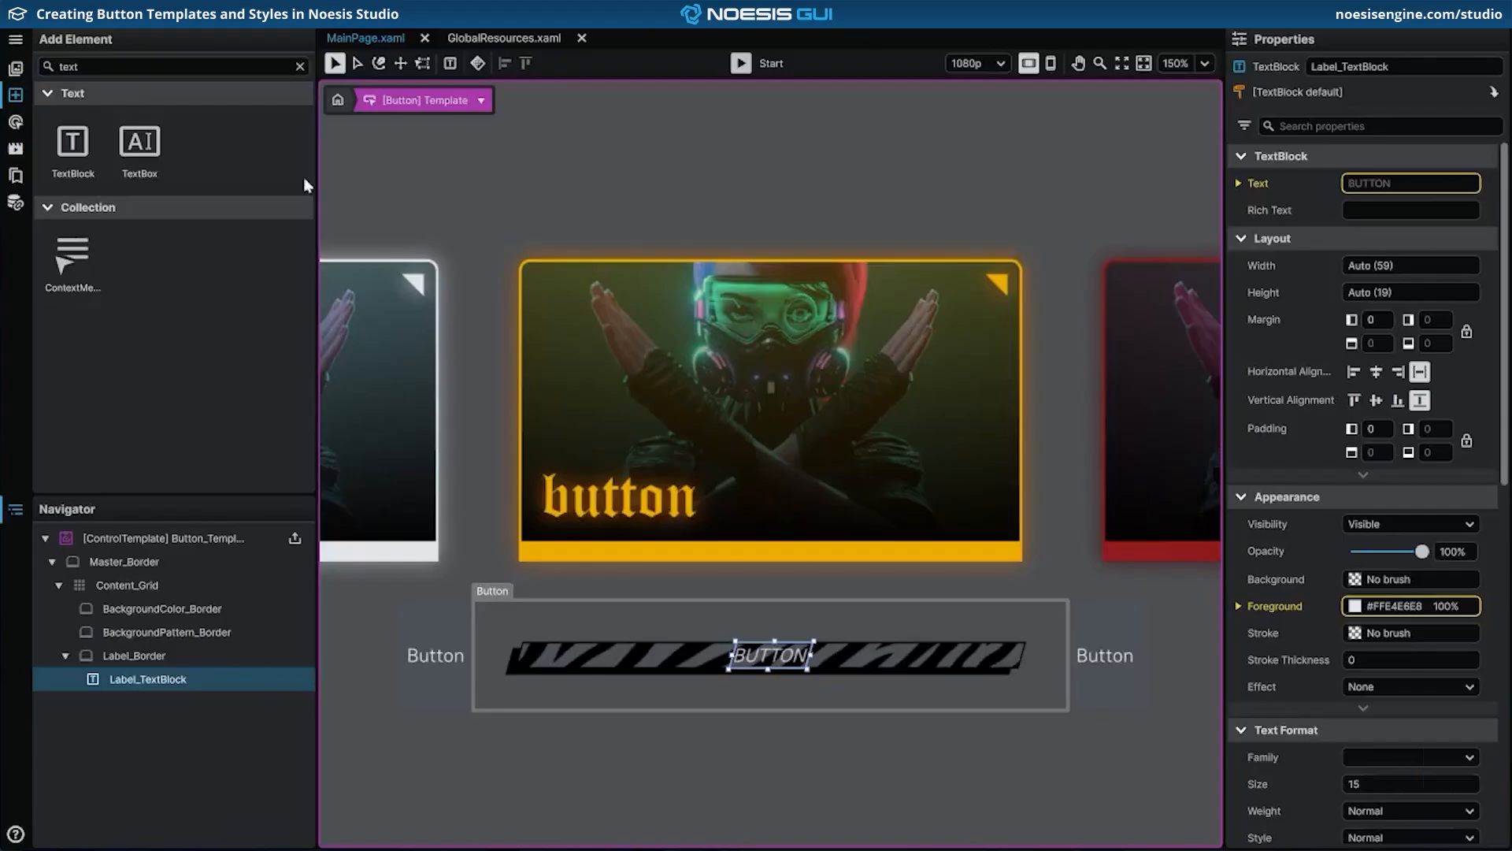
Step: Clear the local border brush and border thickness values of BackgroundColor_Border
left_click(230, 618)
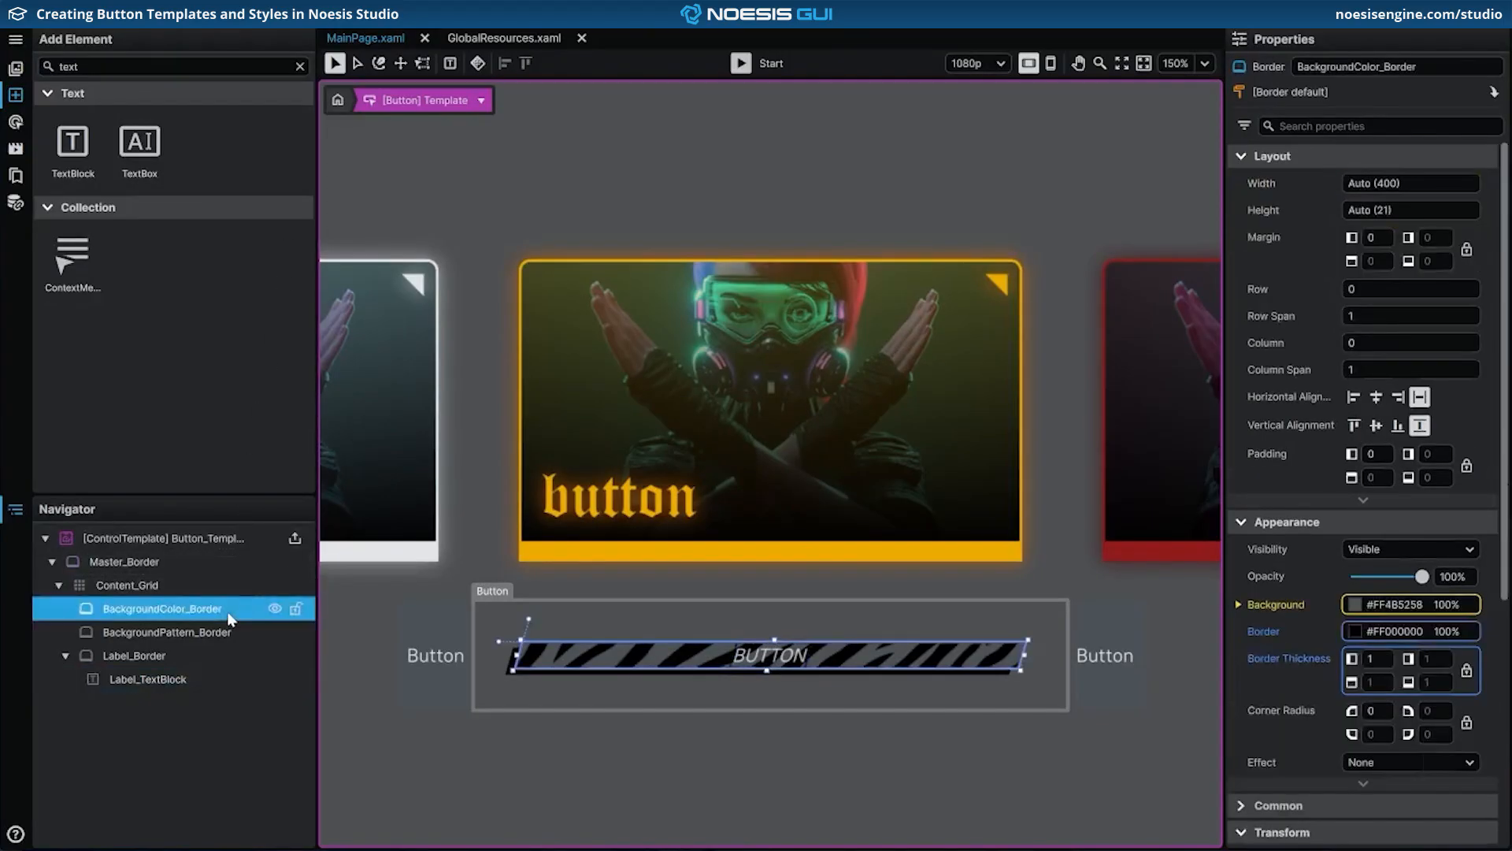
left_click(1489, 630)
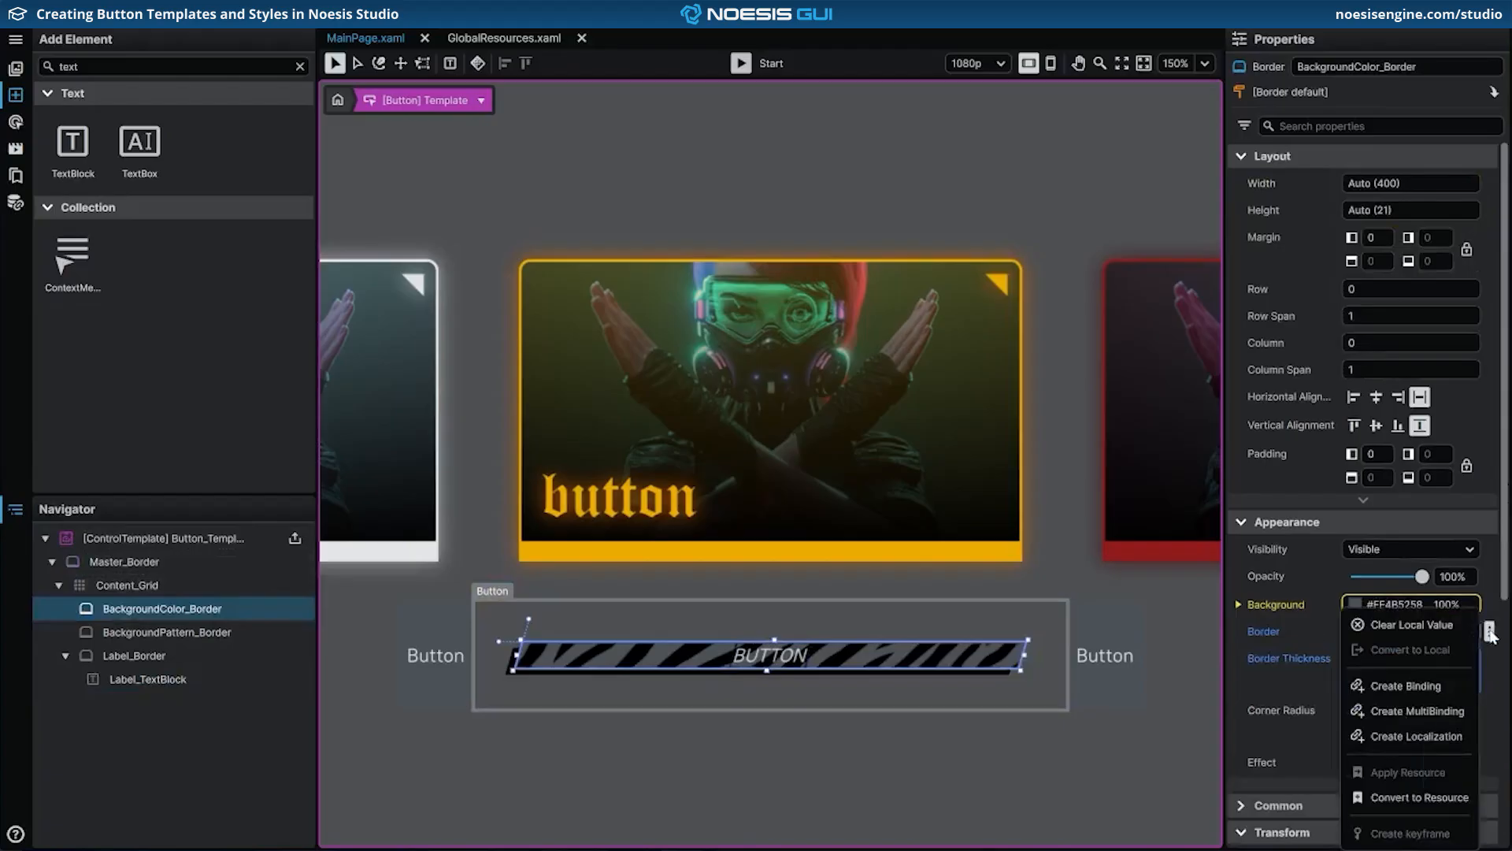
left_click(1412, 625)
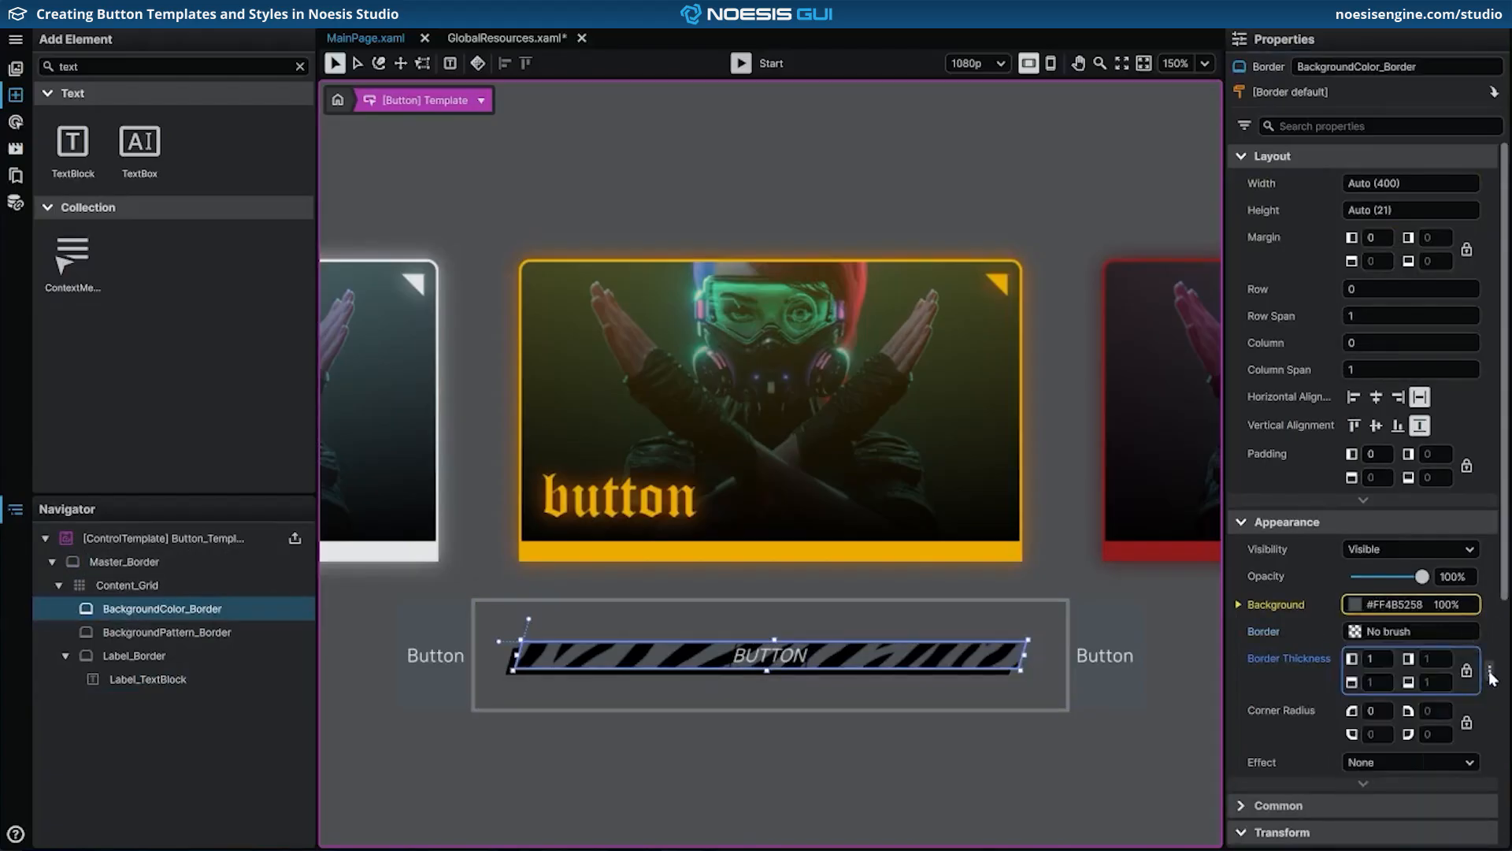
left_click(1489, 671)
left_click(1456, 637)
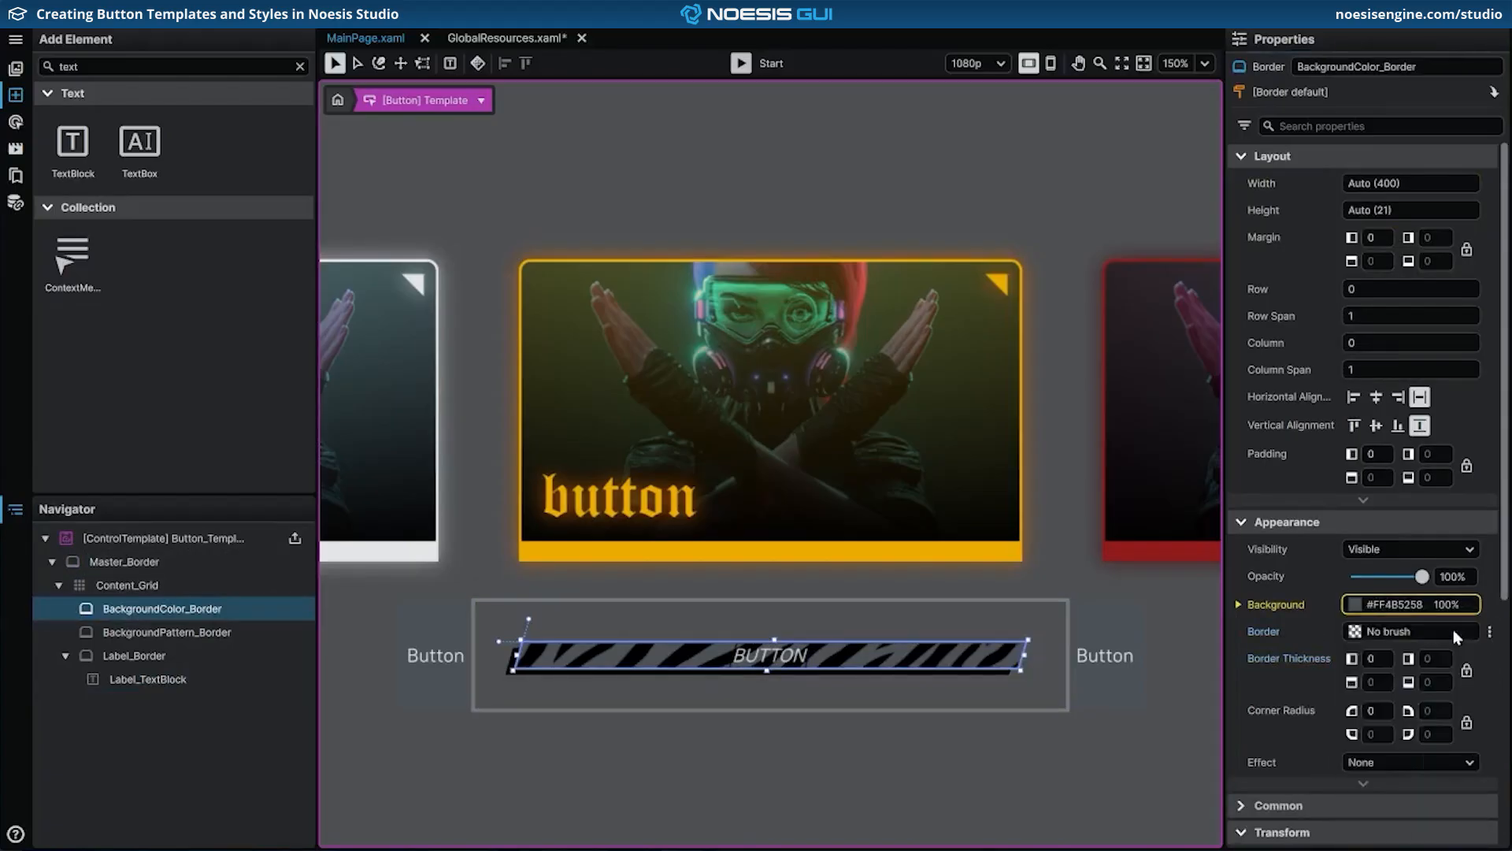
Step: Clear the local border brush and border thickness values of BackgroundPattern_Border
left_click(223, 640)
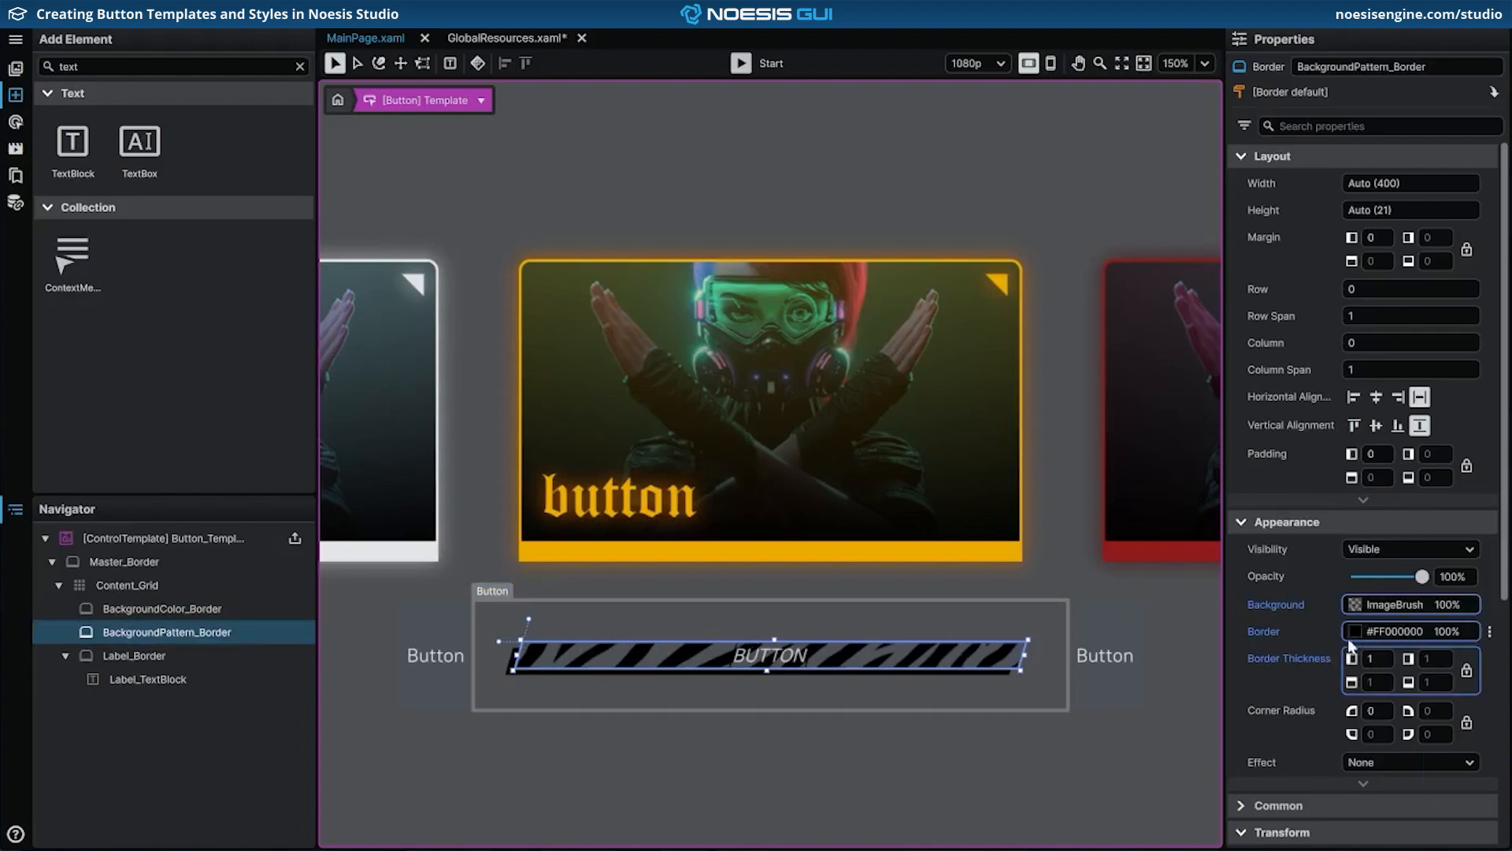
left_click(1490, 631)
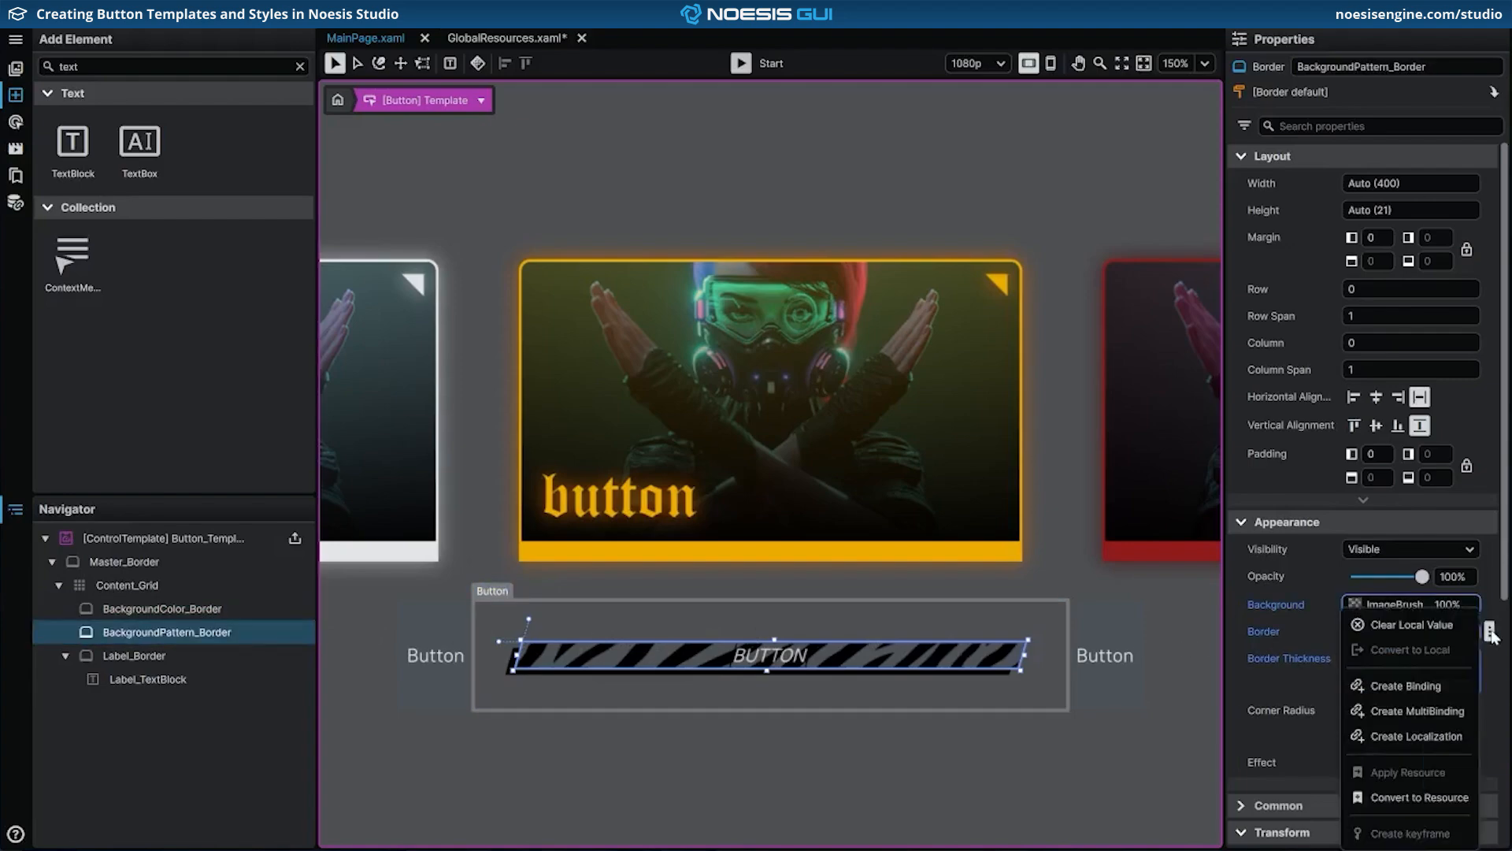
left_click(1451, 624)
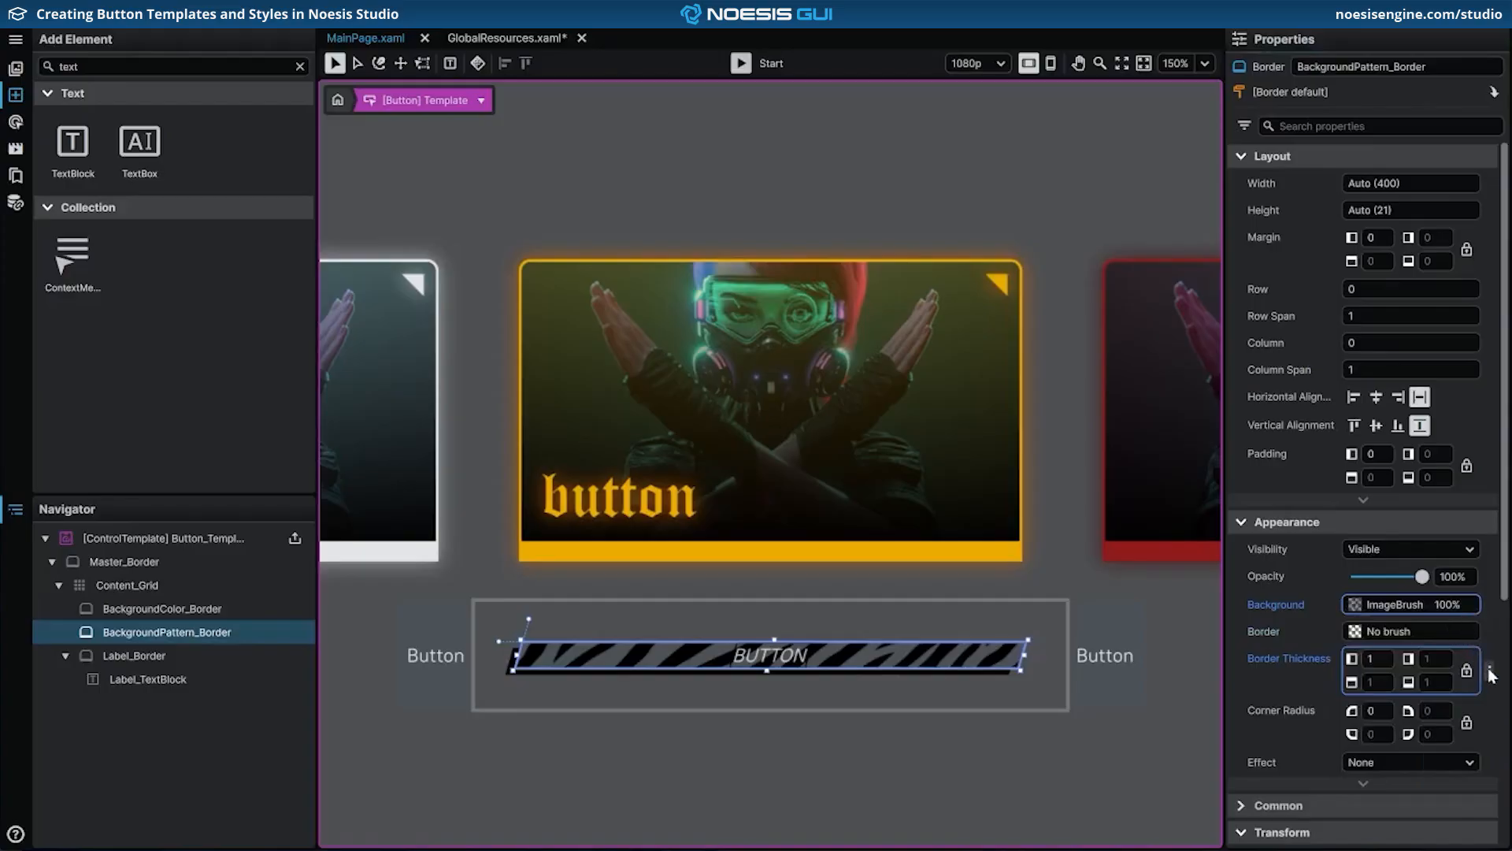
left_click(1489, 670)
left_click(1448, 627)
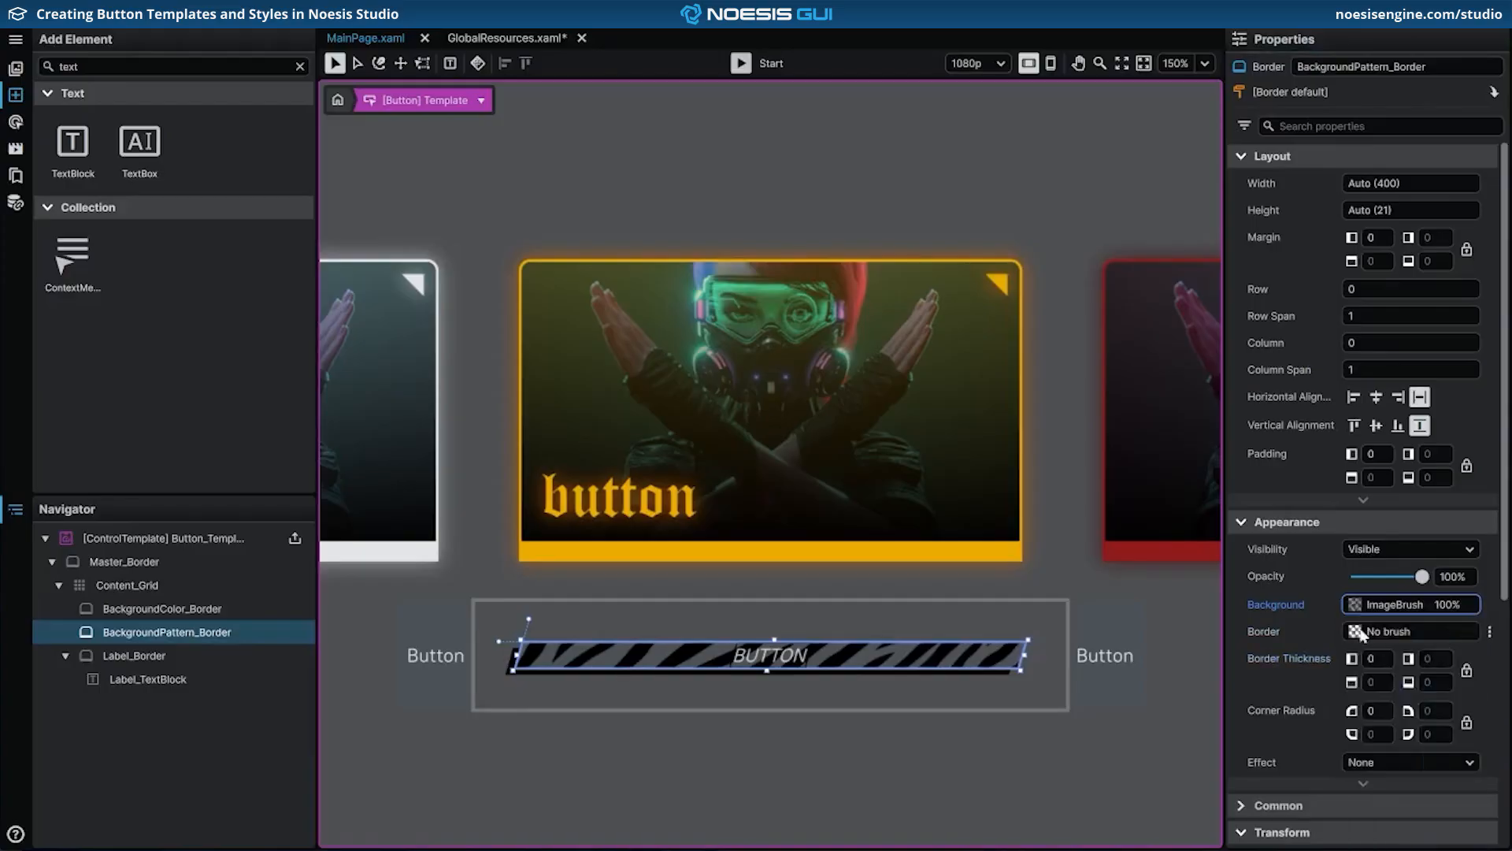
Step: Set Label_Border's margin to 24 on all sides and give it a solid #FF000000 background
left_click(232, 658)
left_click(1377, 237)
type("24")
key("Return")
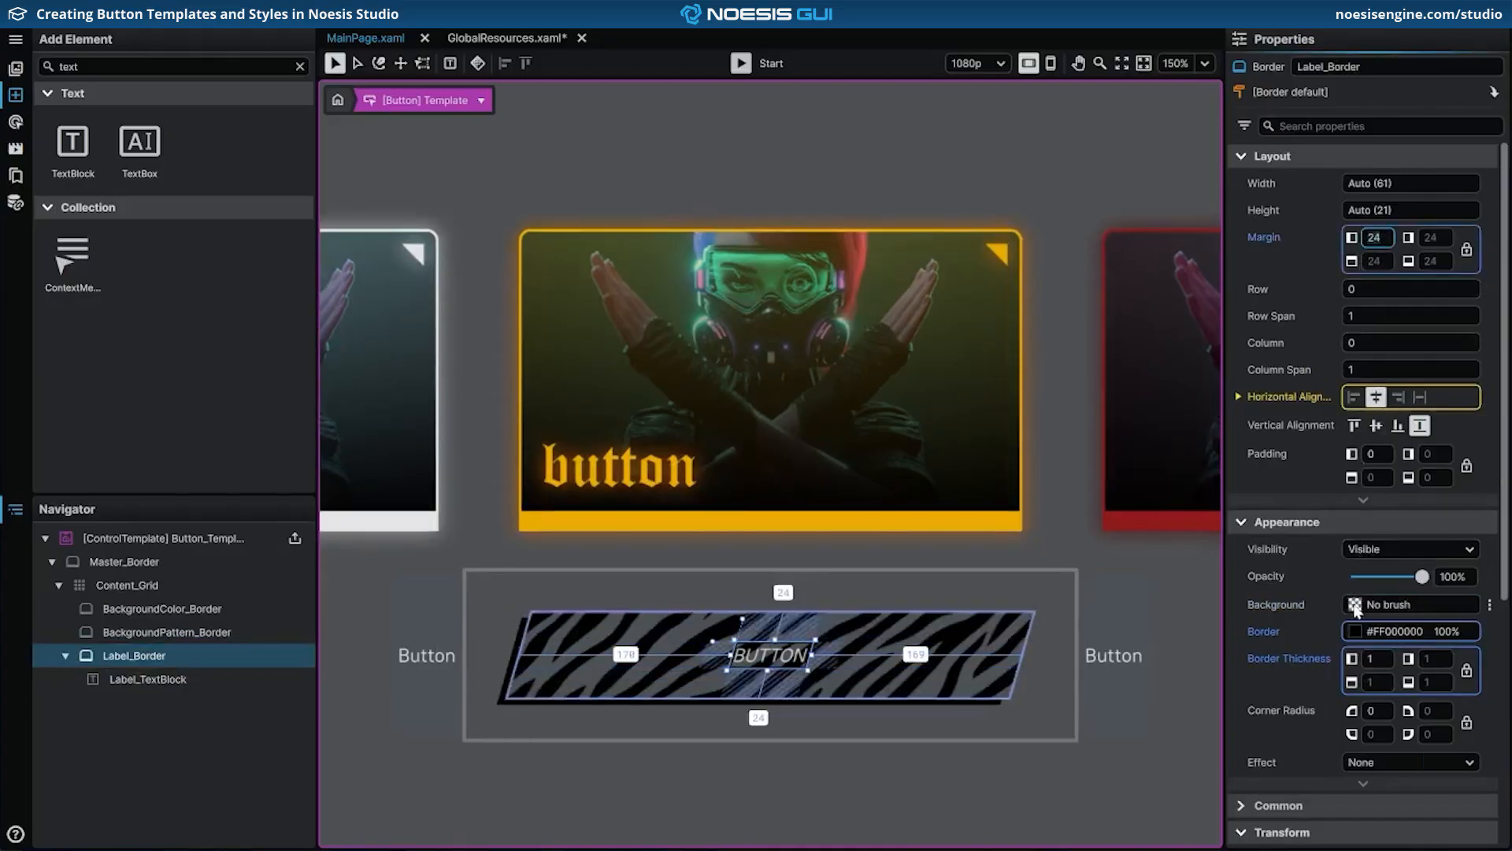
left_click(1354, 605)
left_click(1046, 643)
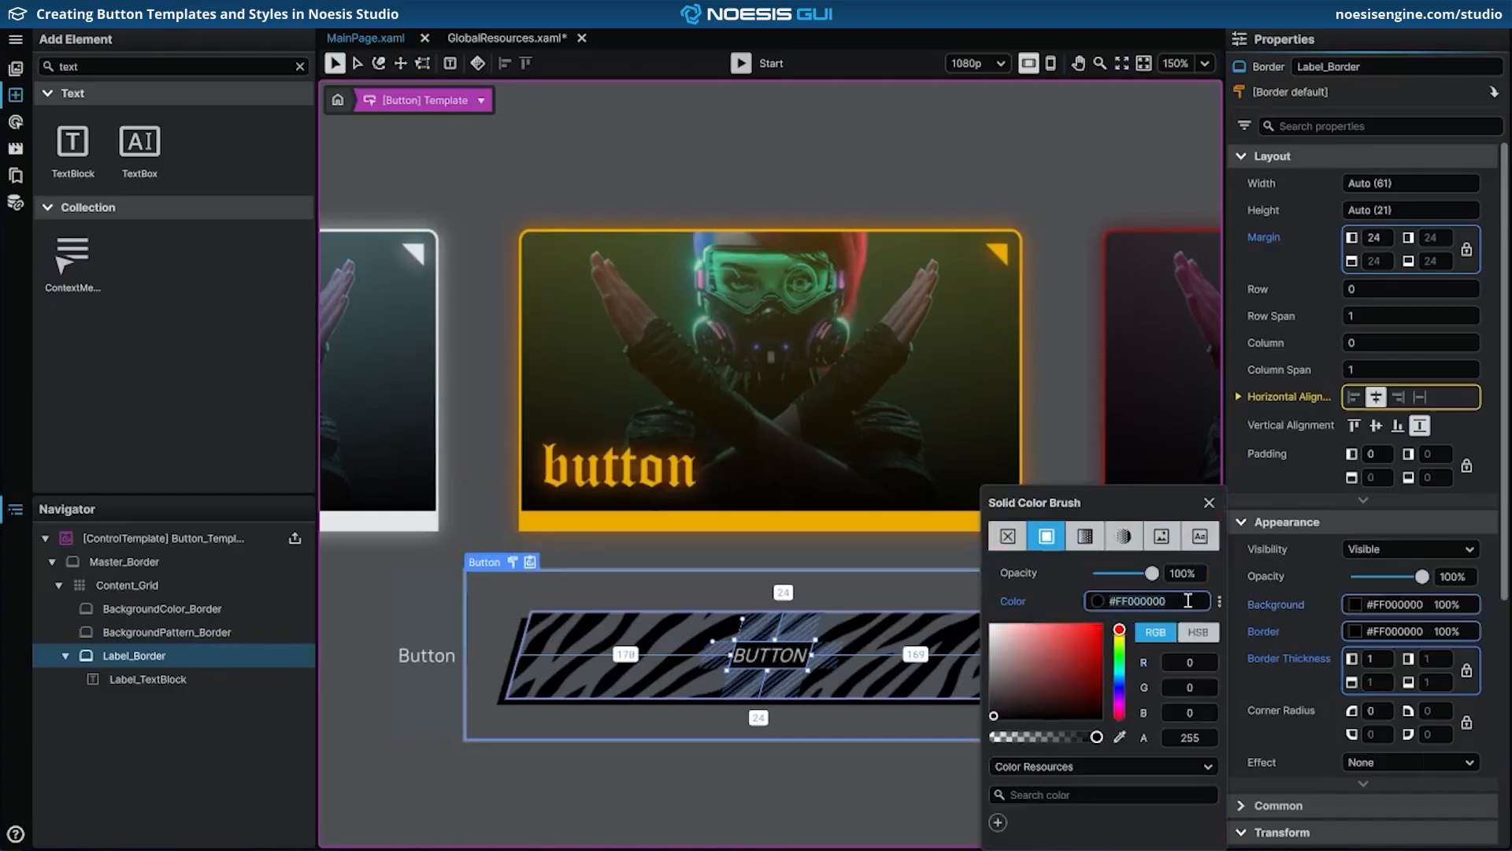
left_click(1209, 502)
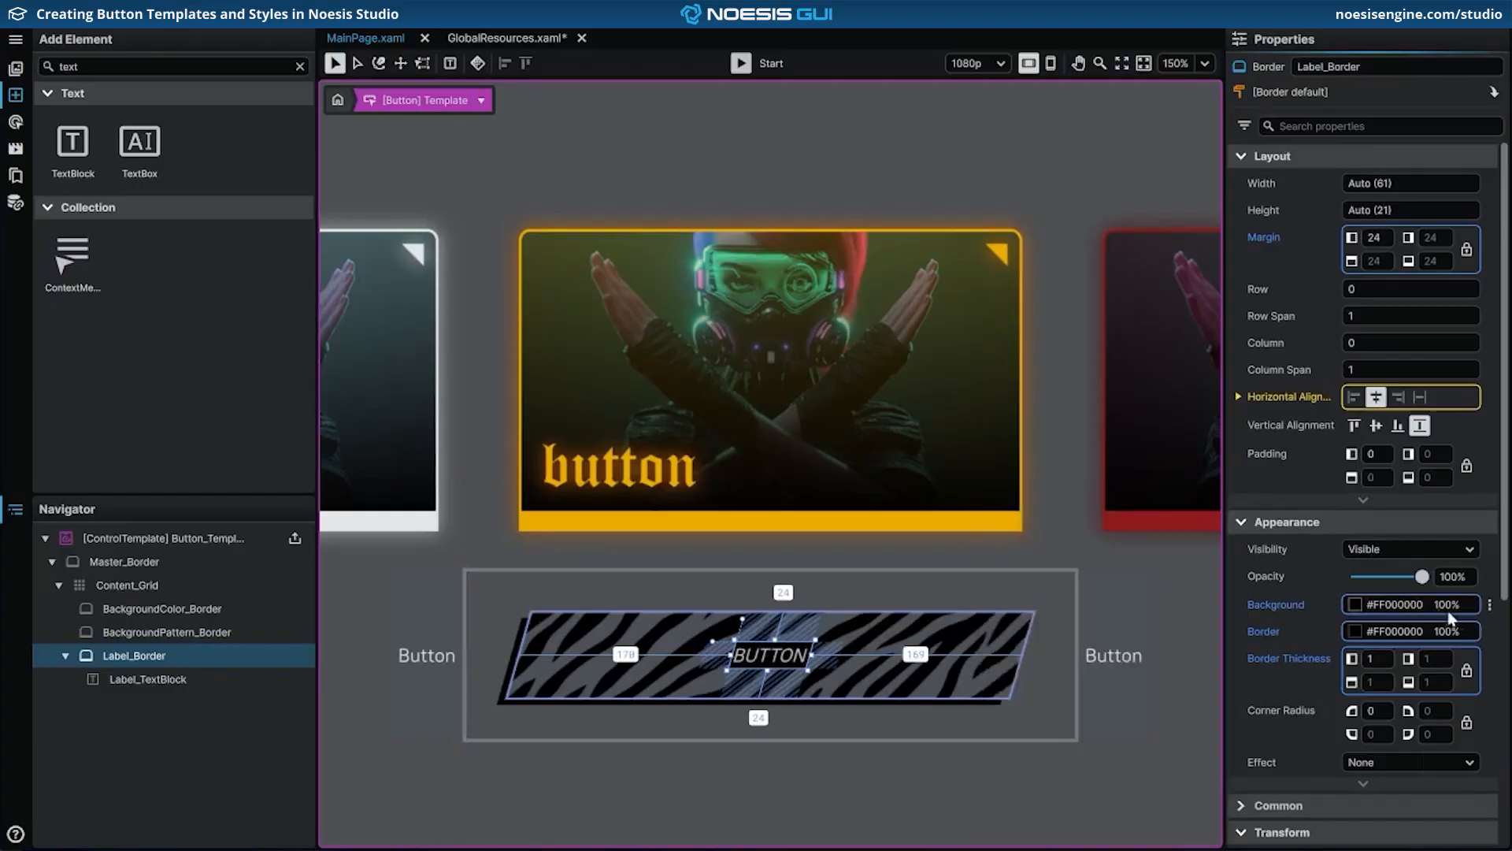
Step: Clear the local border brush and border thickness values of Label_Border
left_click(1492, 632)
left_click(1458, 627)
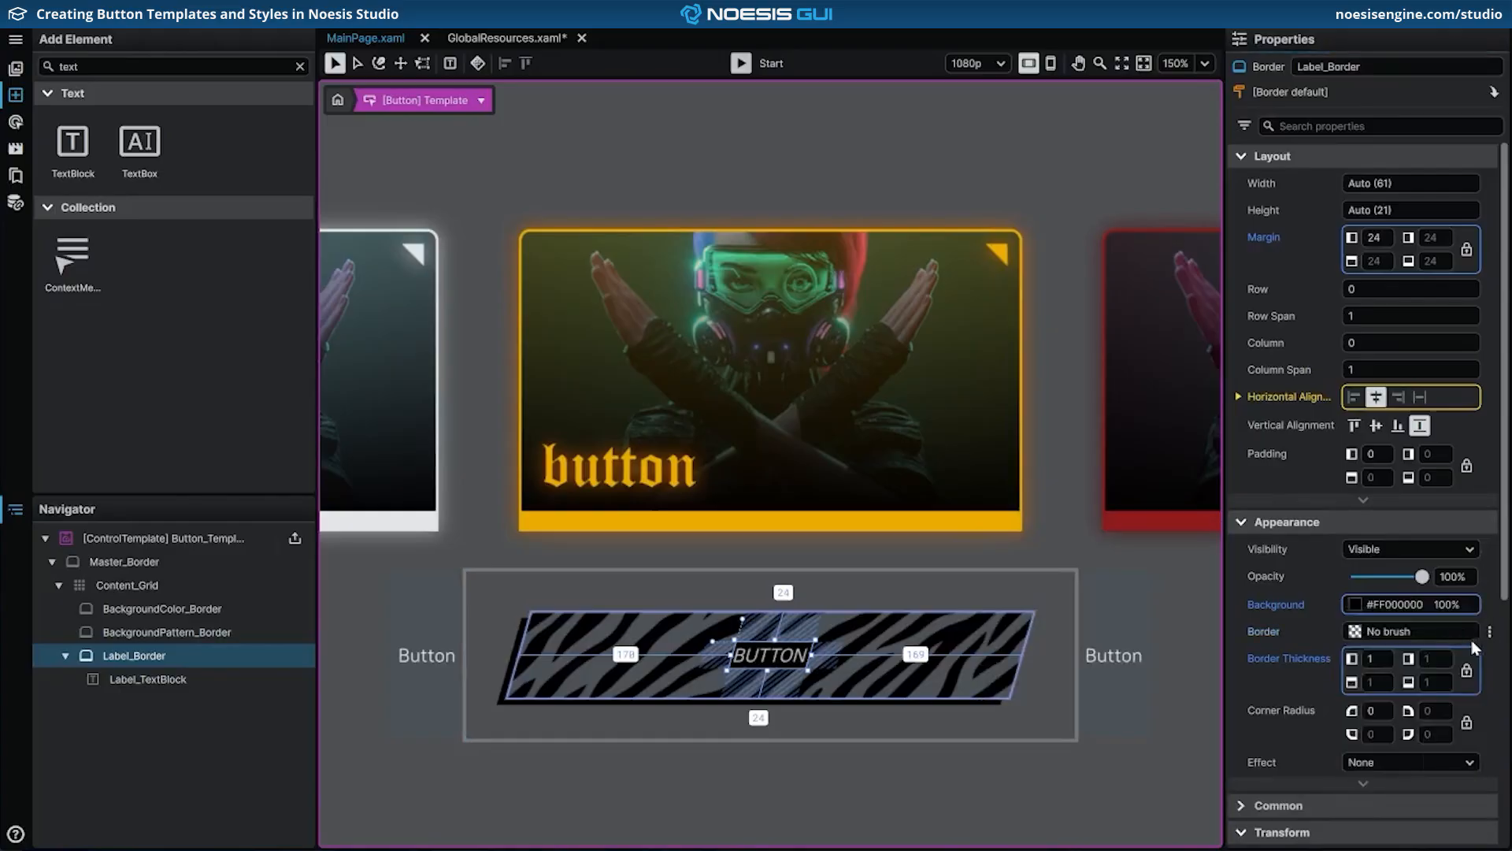
left_click(1493, 672)
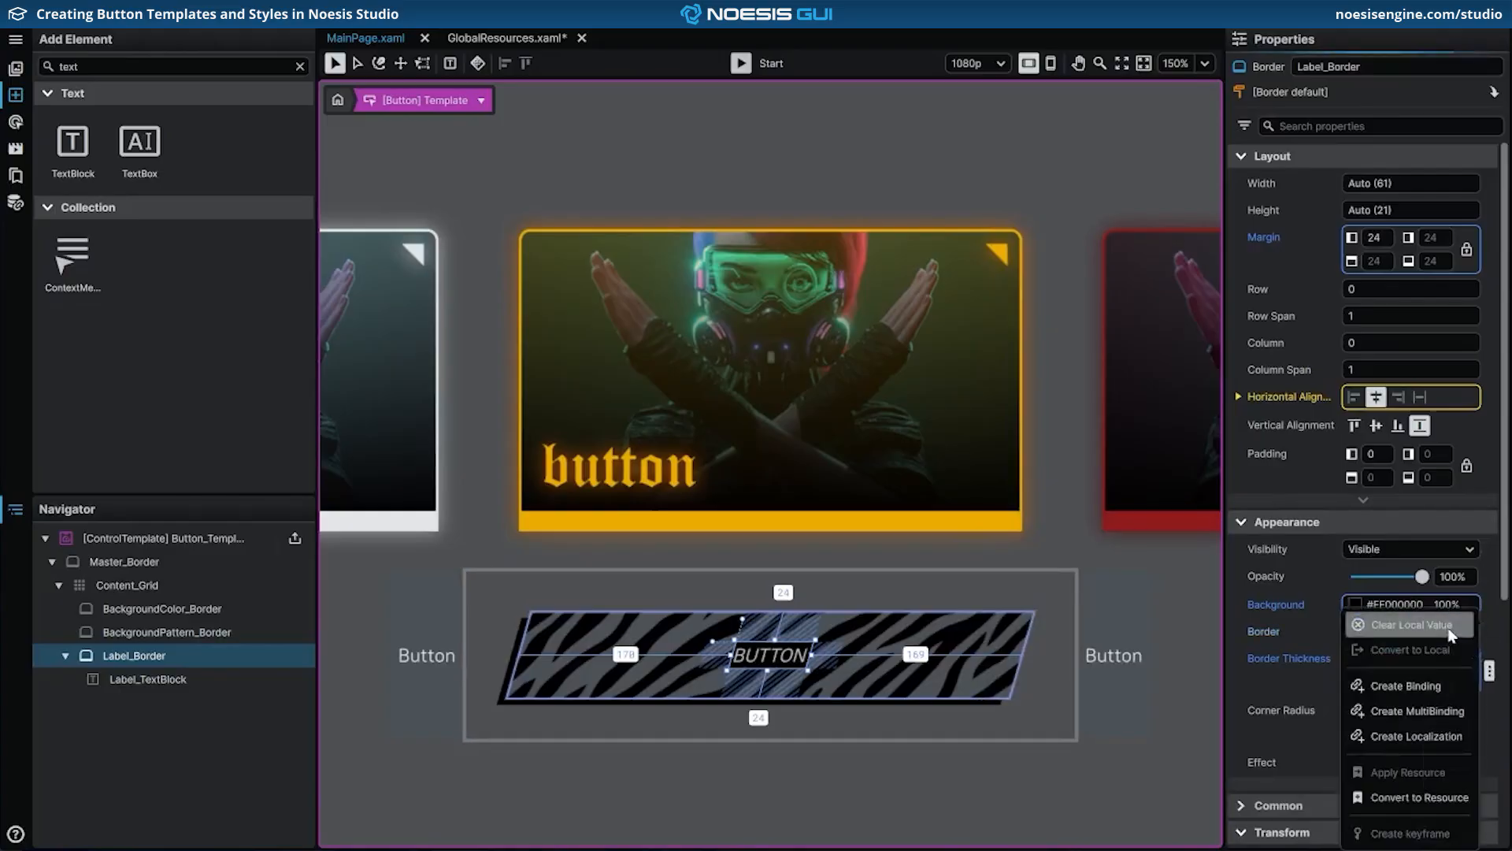
left_click(1451, 627)
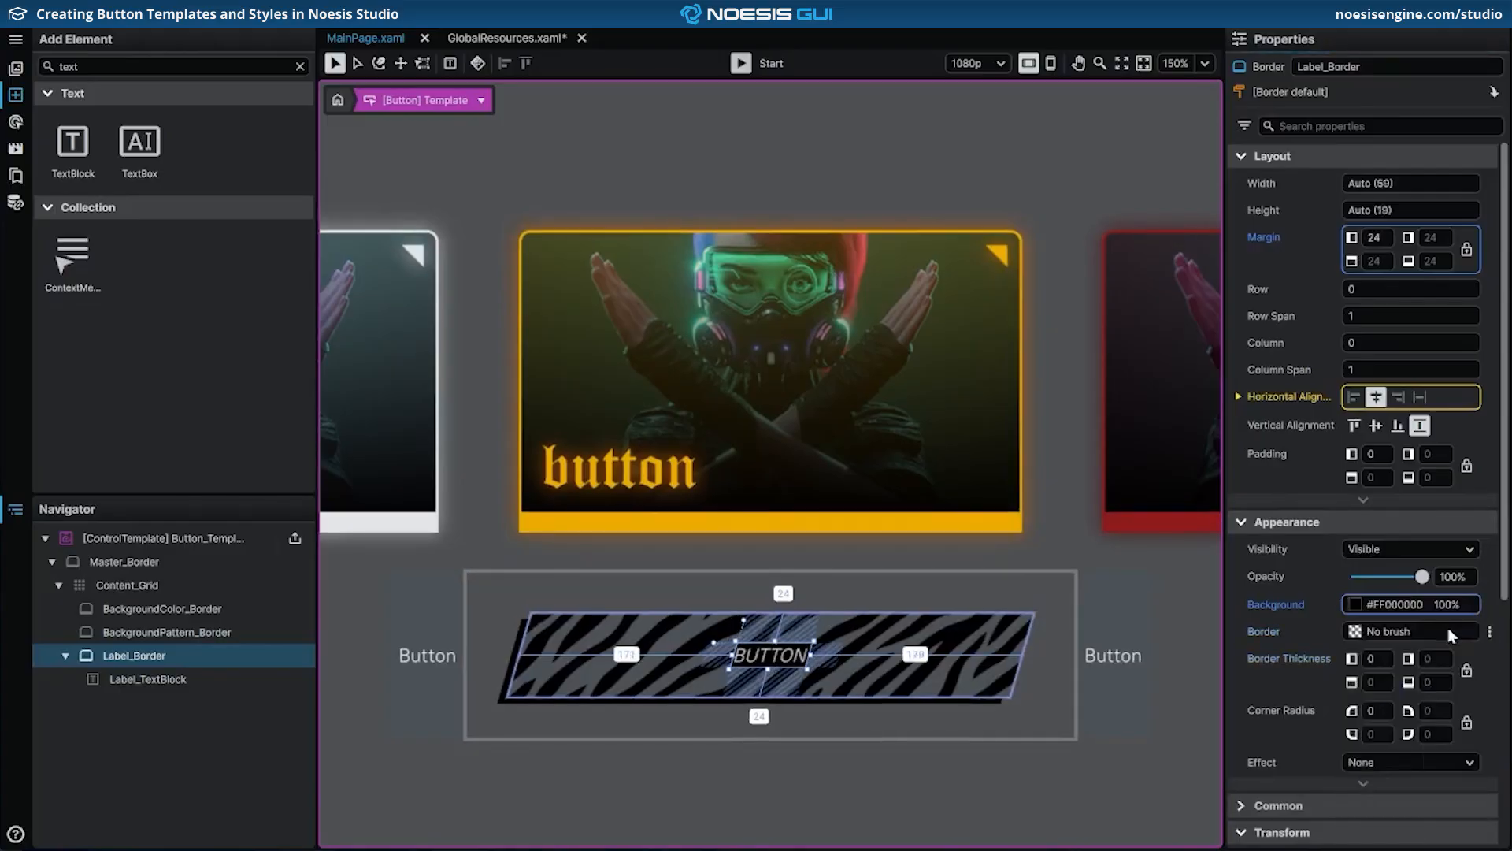
Step: Set Label_TextBlock's margin to 5 at the left and right and -3 at the top and bottom
left_click(206, 682)
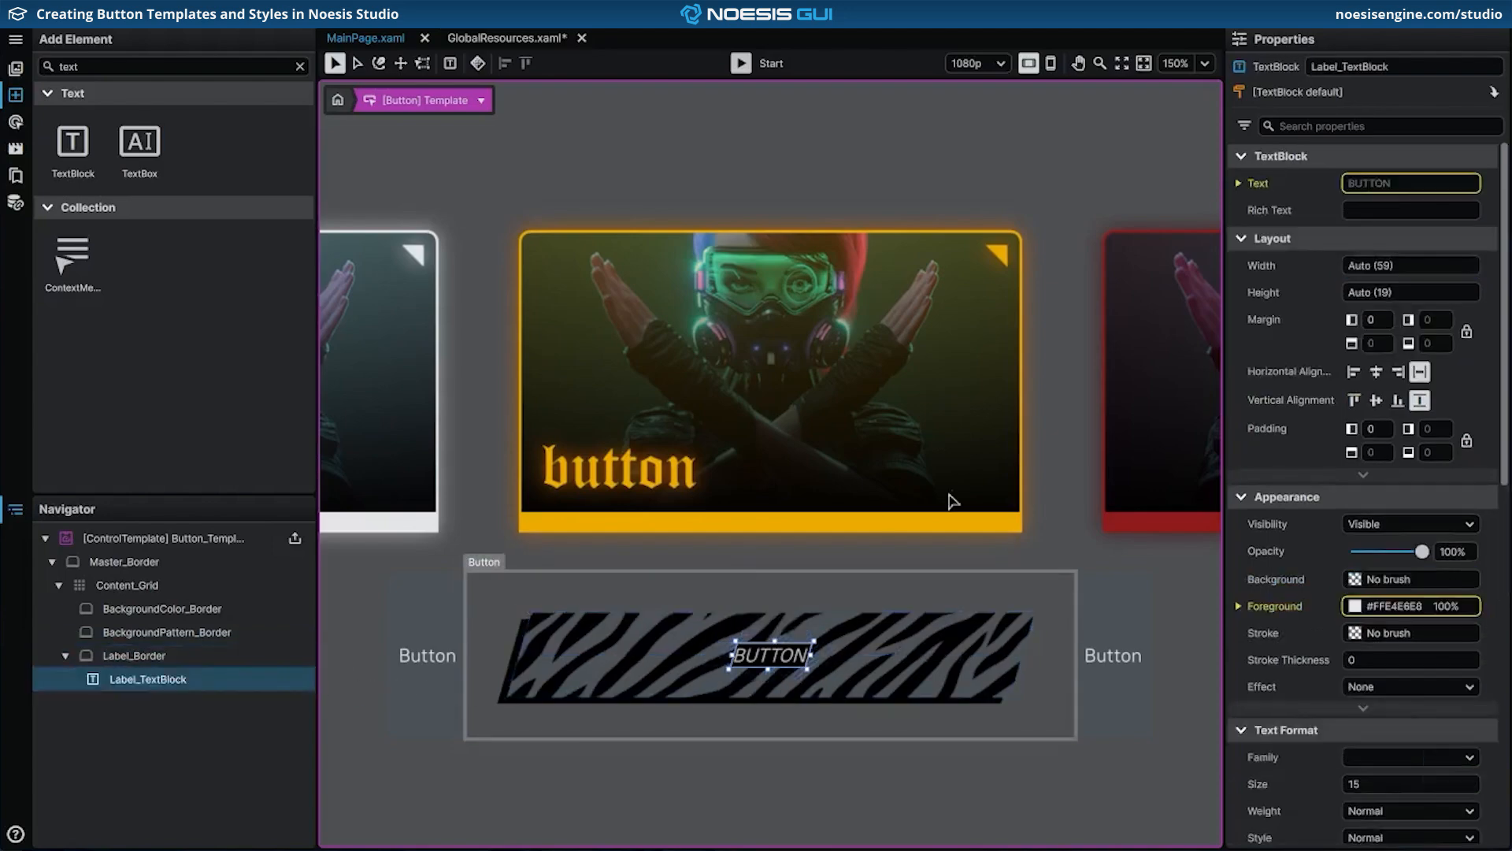
left_click(1465, 332)
left_click(1401, 363)
left_click(1388, 337)
type("-3")
key("Return")
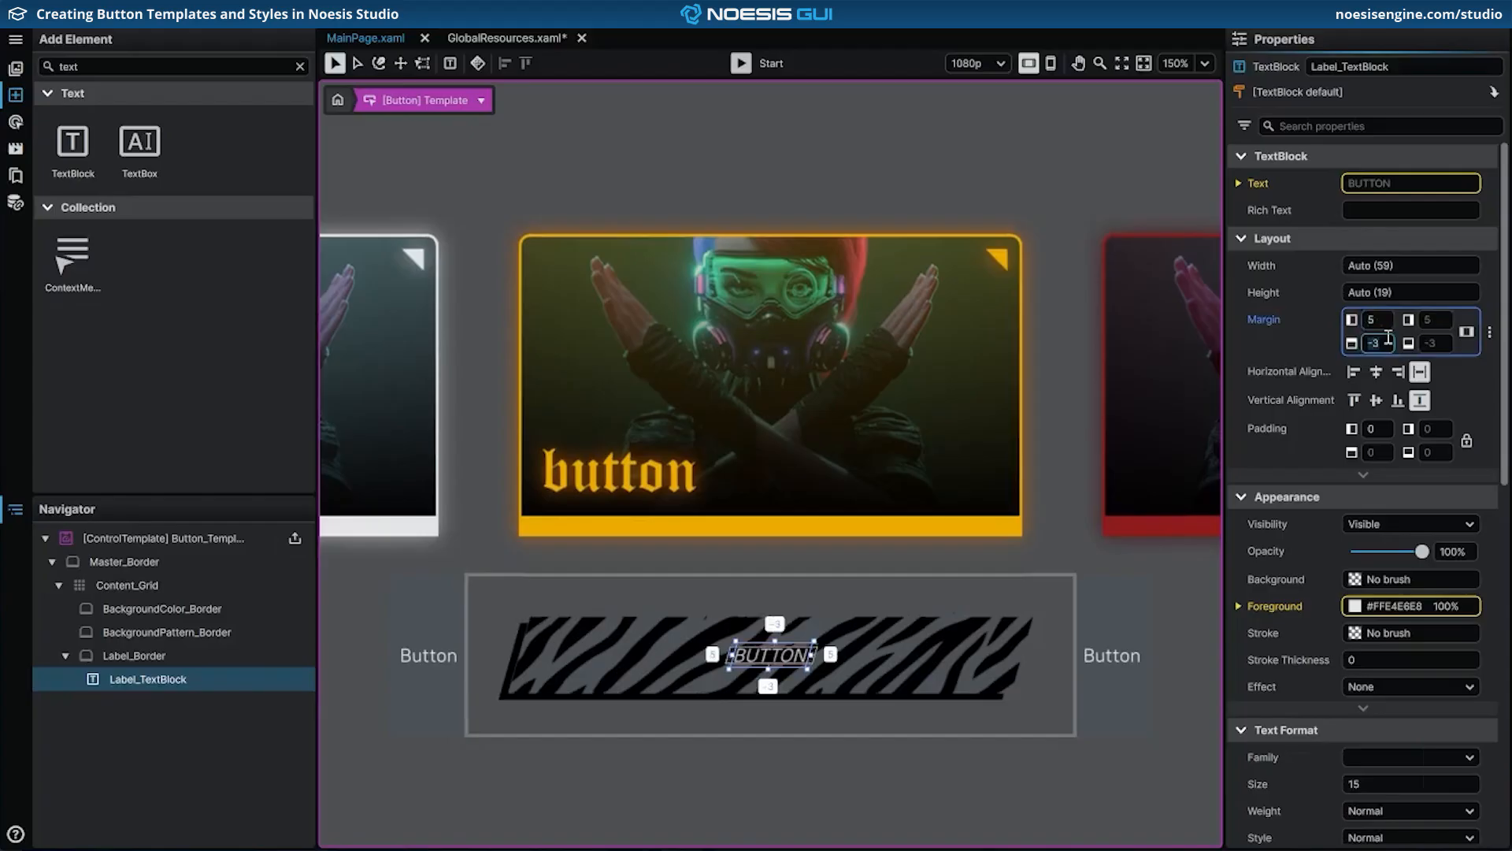
Step: Format Label_TextBlock's text as Berlin Sans FB, size 48, with DemiBold weight
scroll(1304, 501, "down", 5)
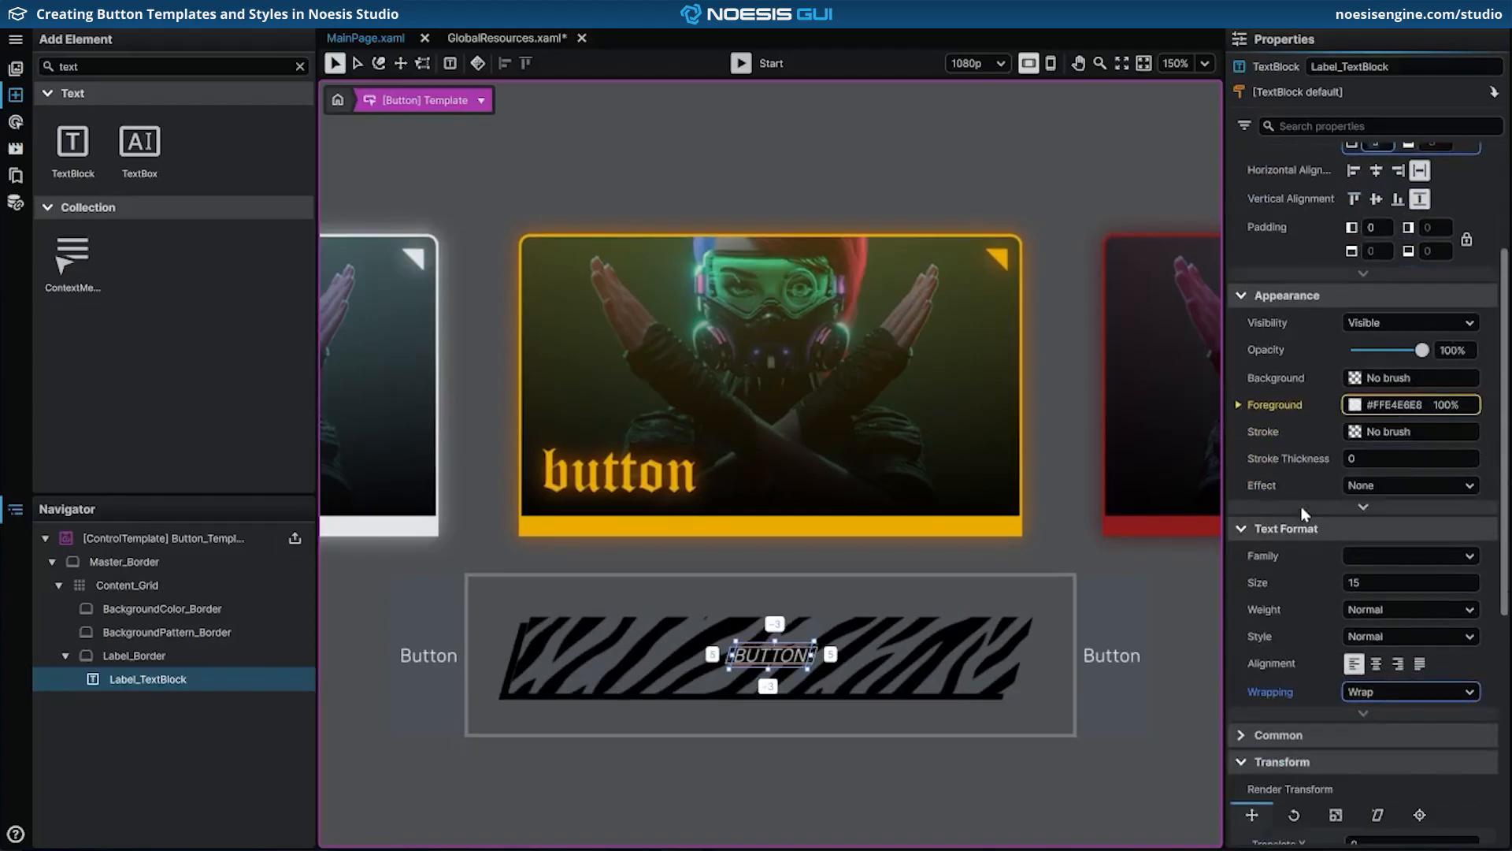
left_click(1365, 555)
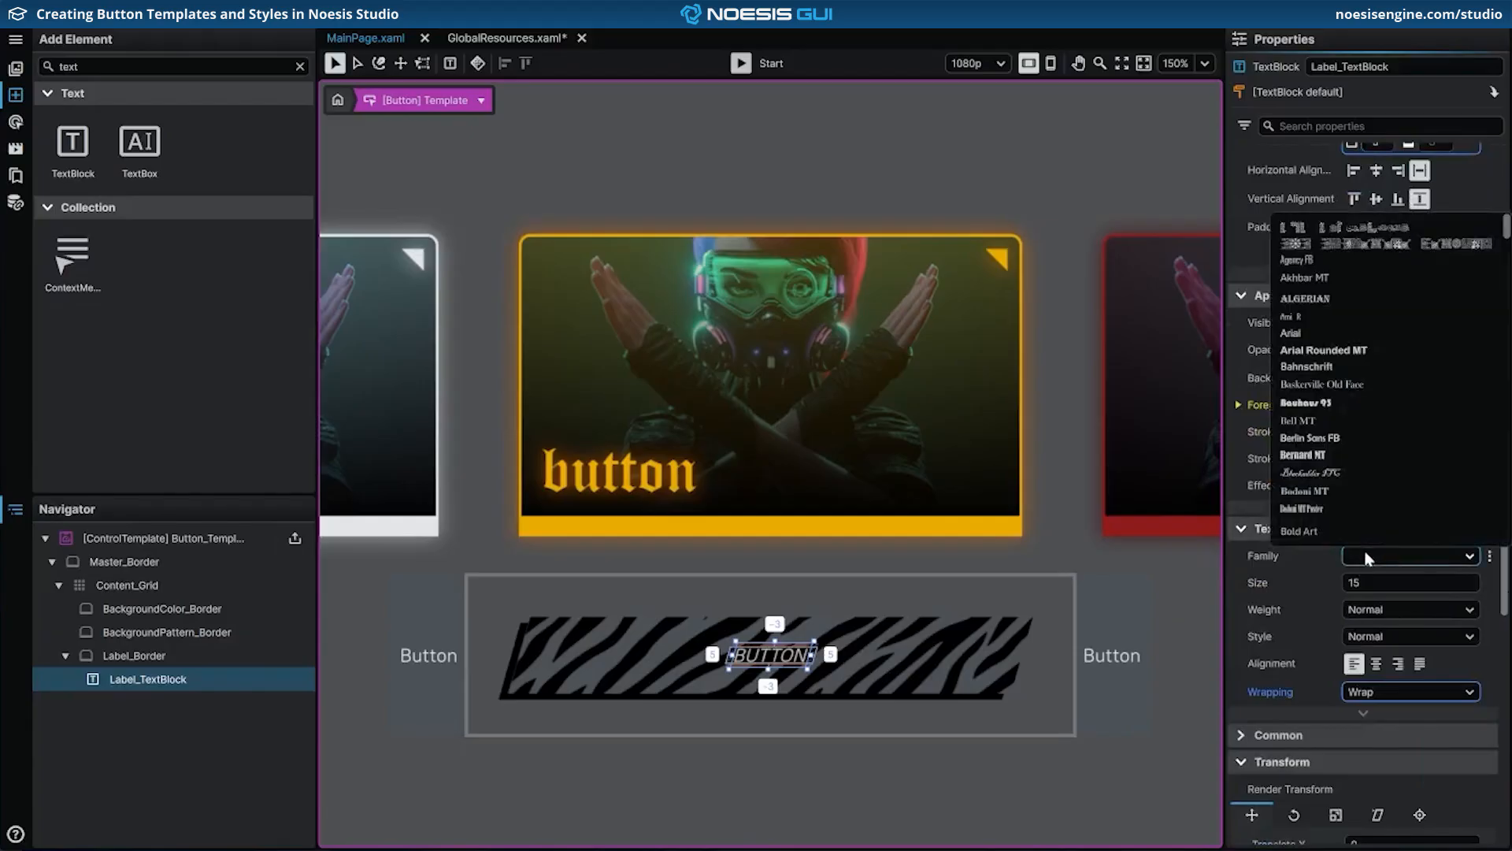
left_click(1359, 441)
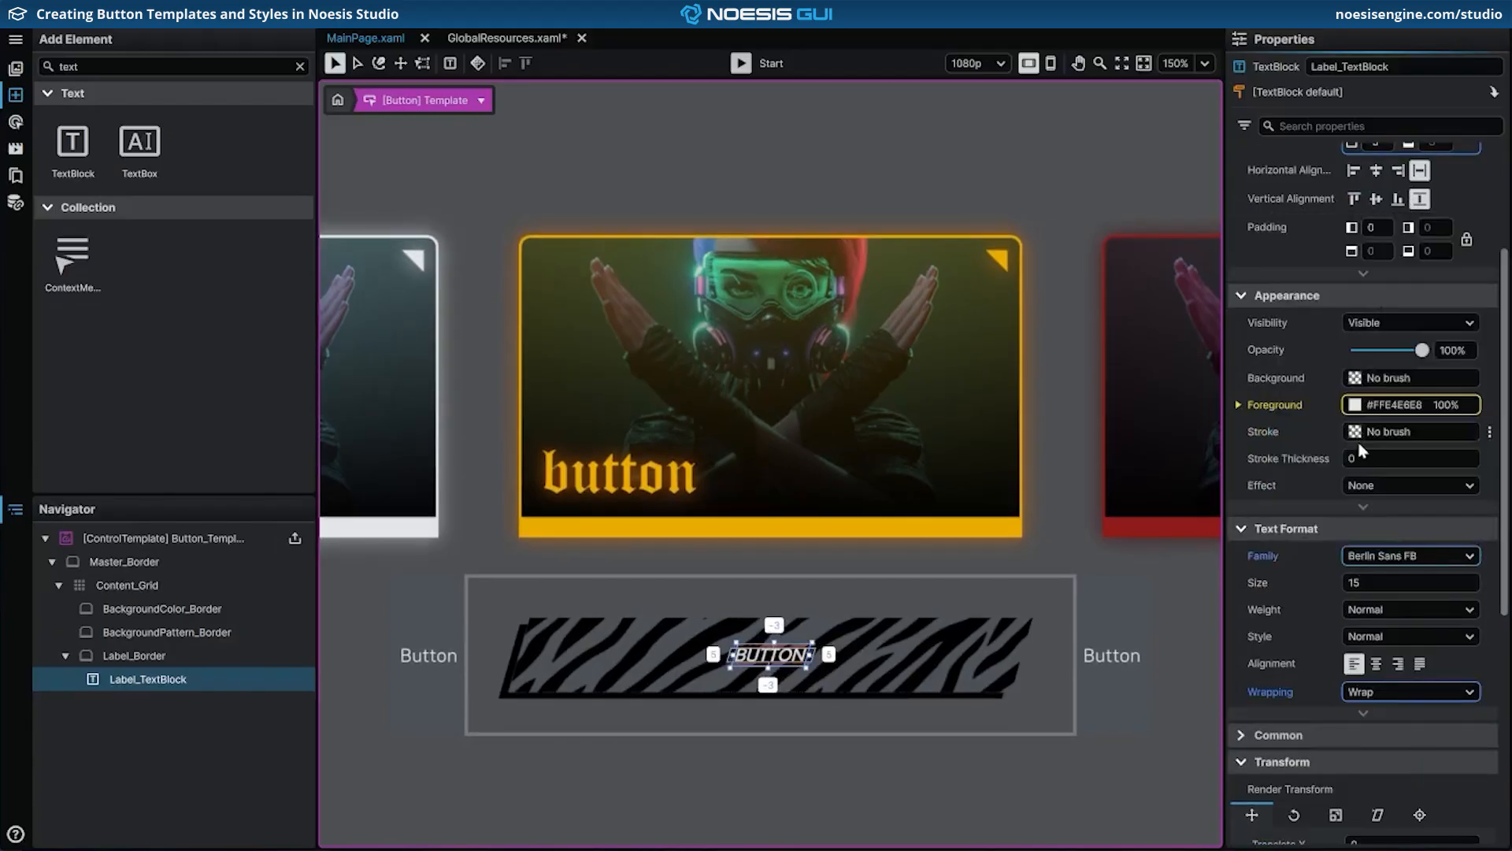
double_click(1380, 581)
type("48")
key("Return")
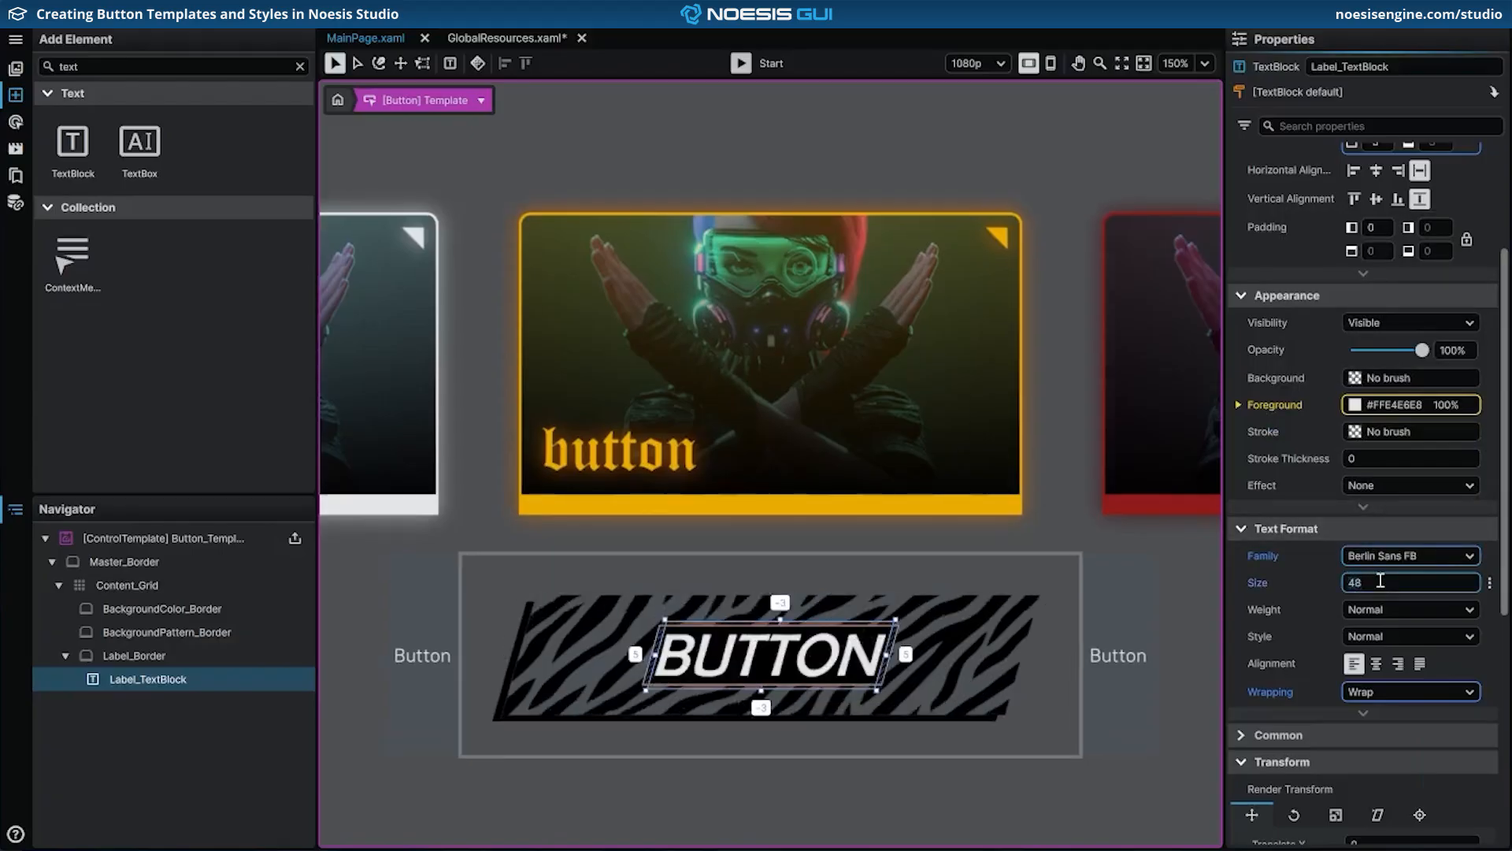
left_click(1386, 605)
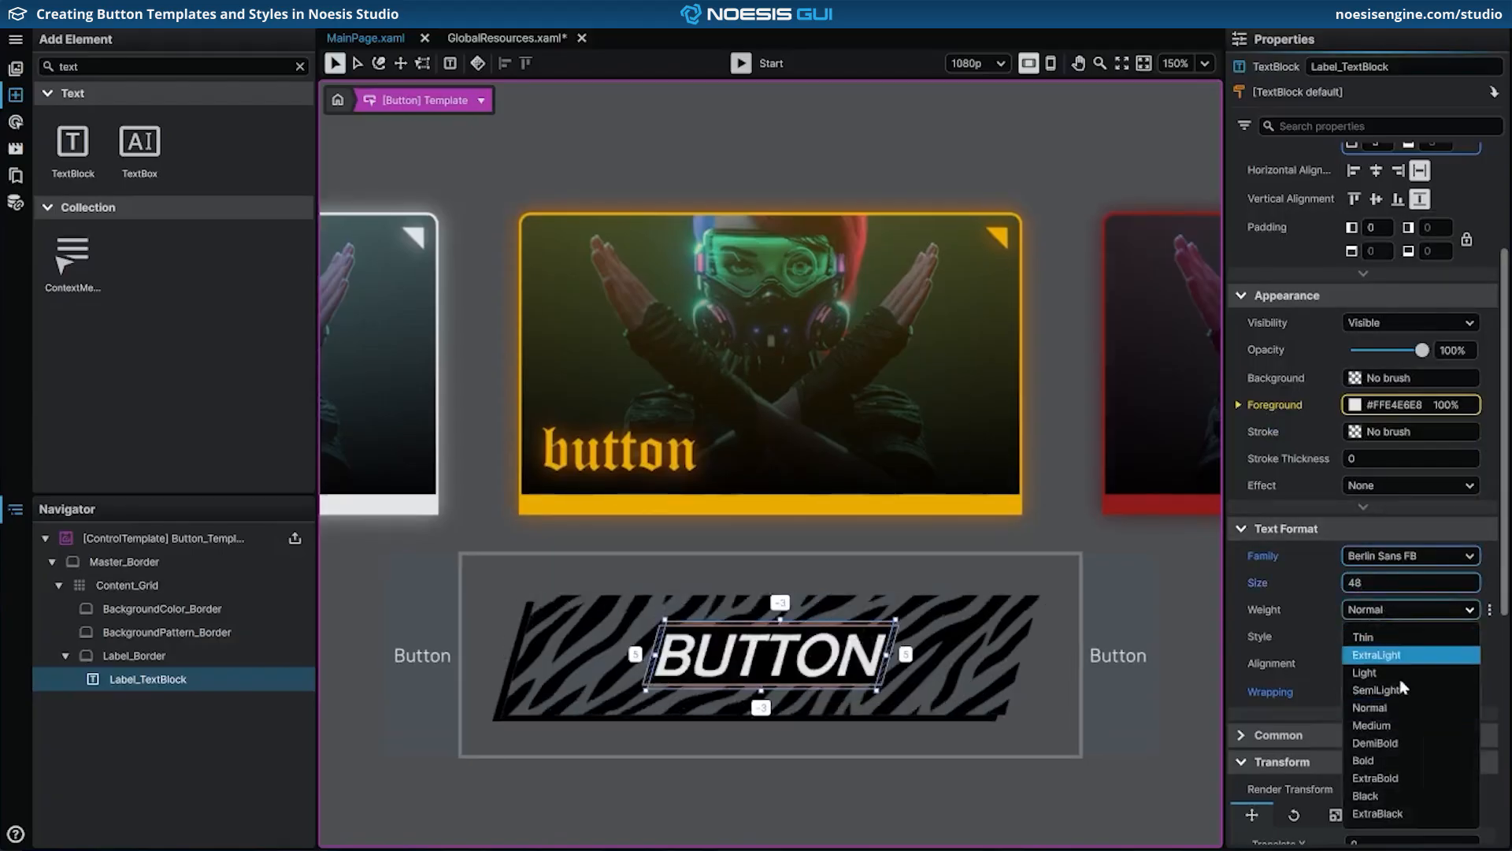
left_click(1417, 742)
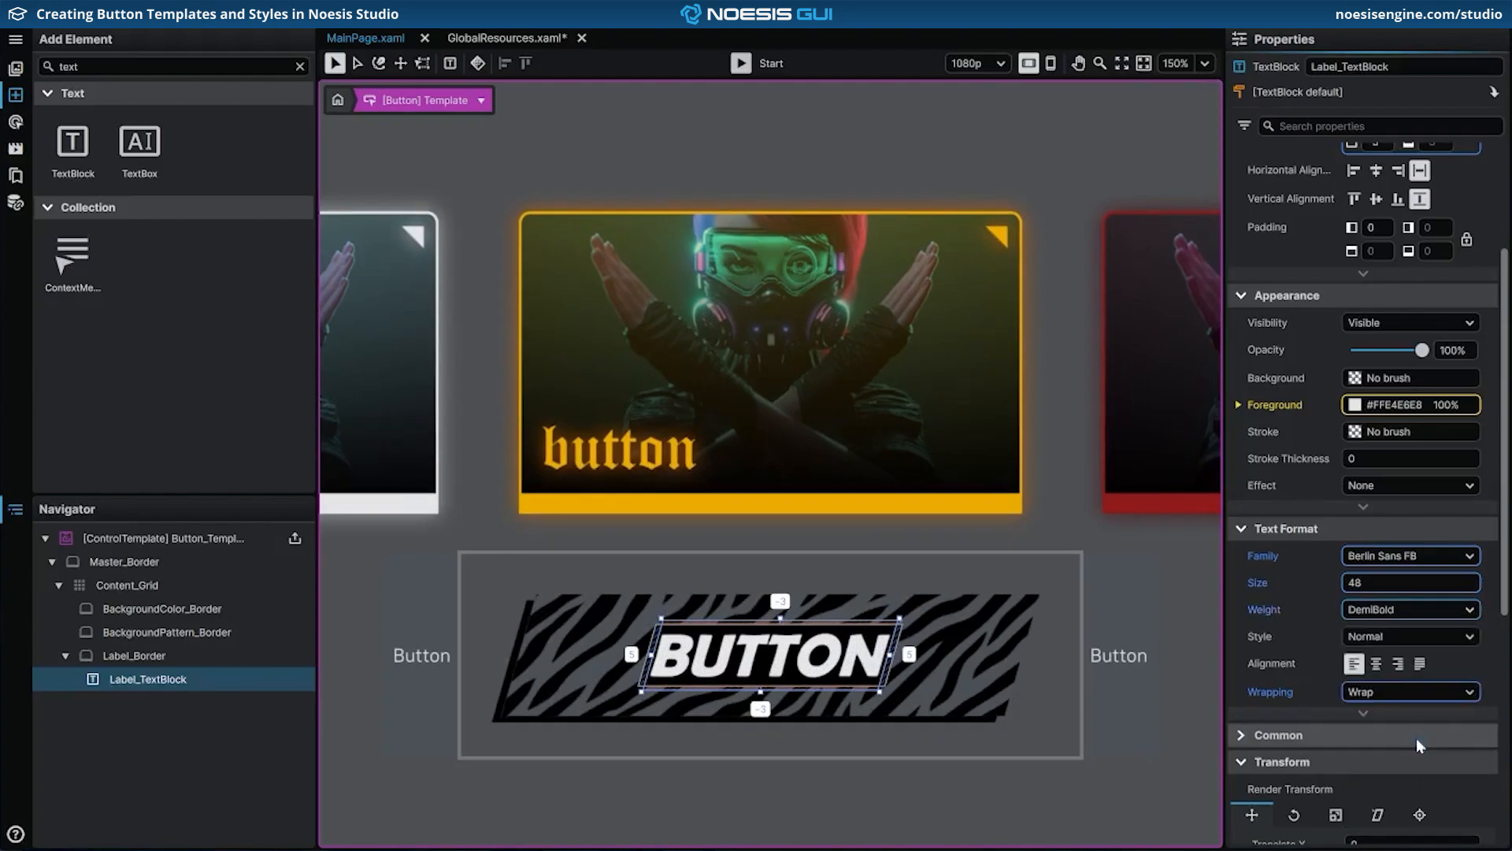
Step: Leave the jungle button template, return to the page, and save the changes
scroll(1286, 490, "up", 3)
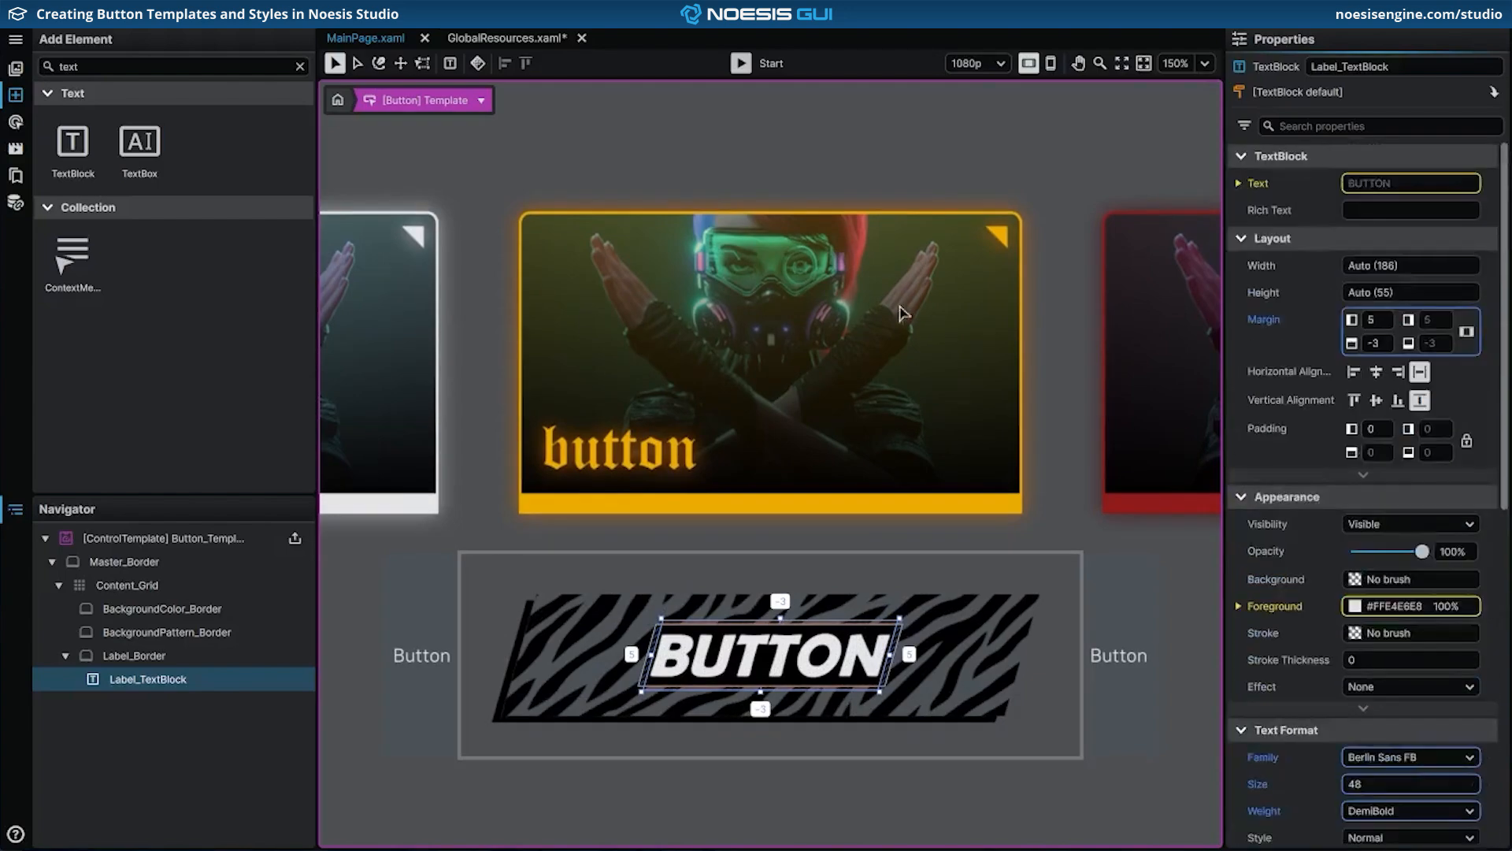
left_click(338, 101)
key("ctrl+s")
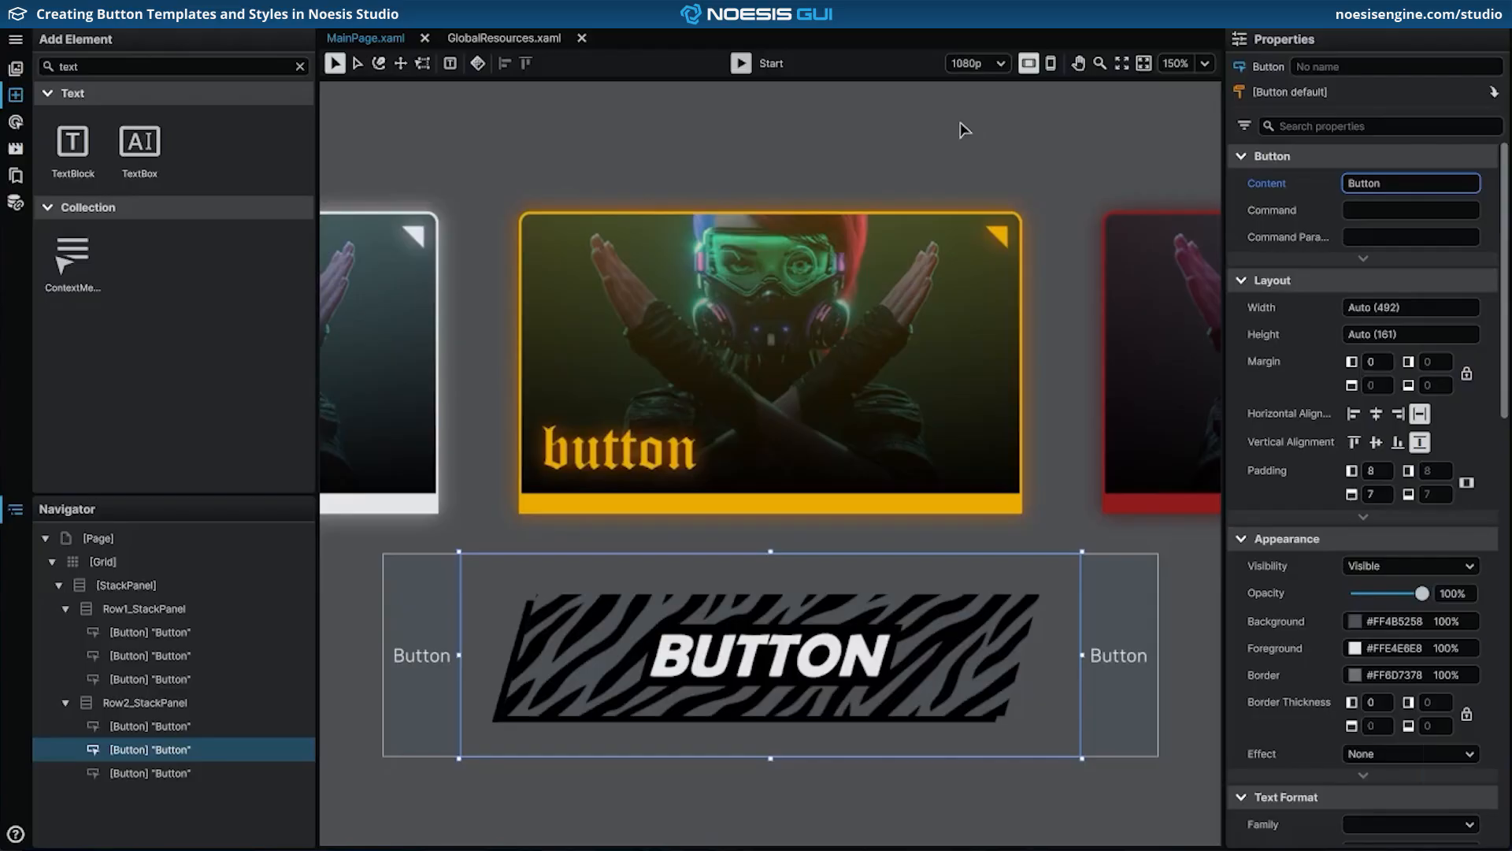
Step: Apply Button_Template_Jungle to the first button in Row2_StackPanel
left_click(1143, 65)
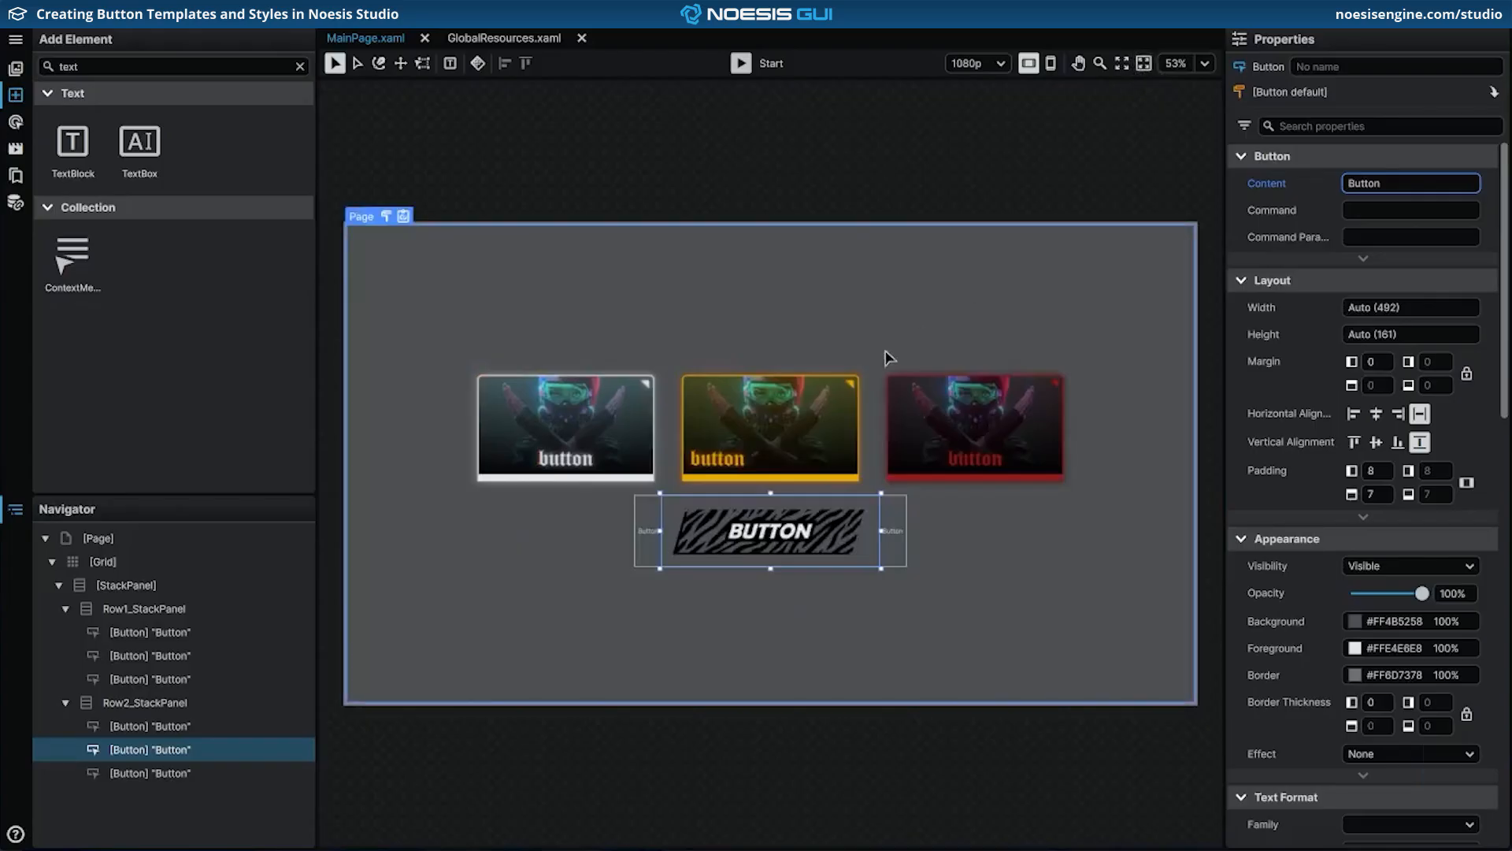
left_click(657, 516)
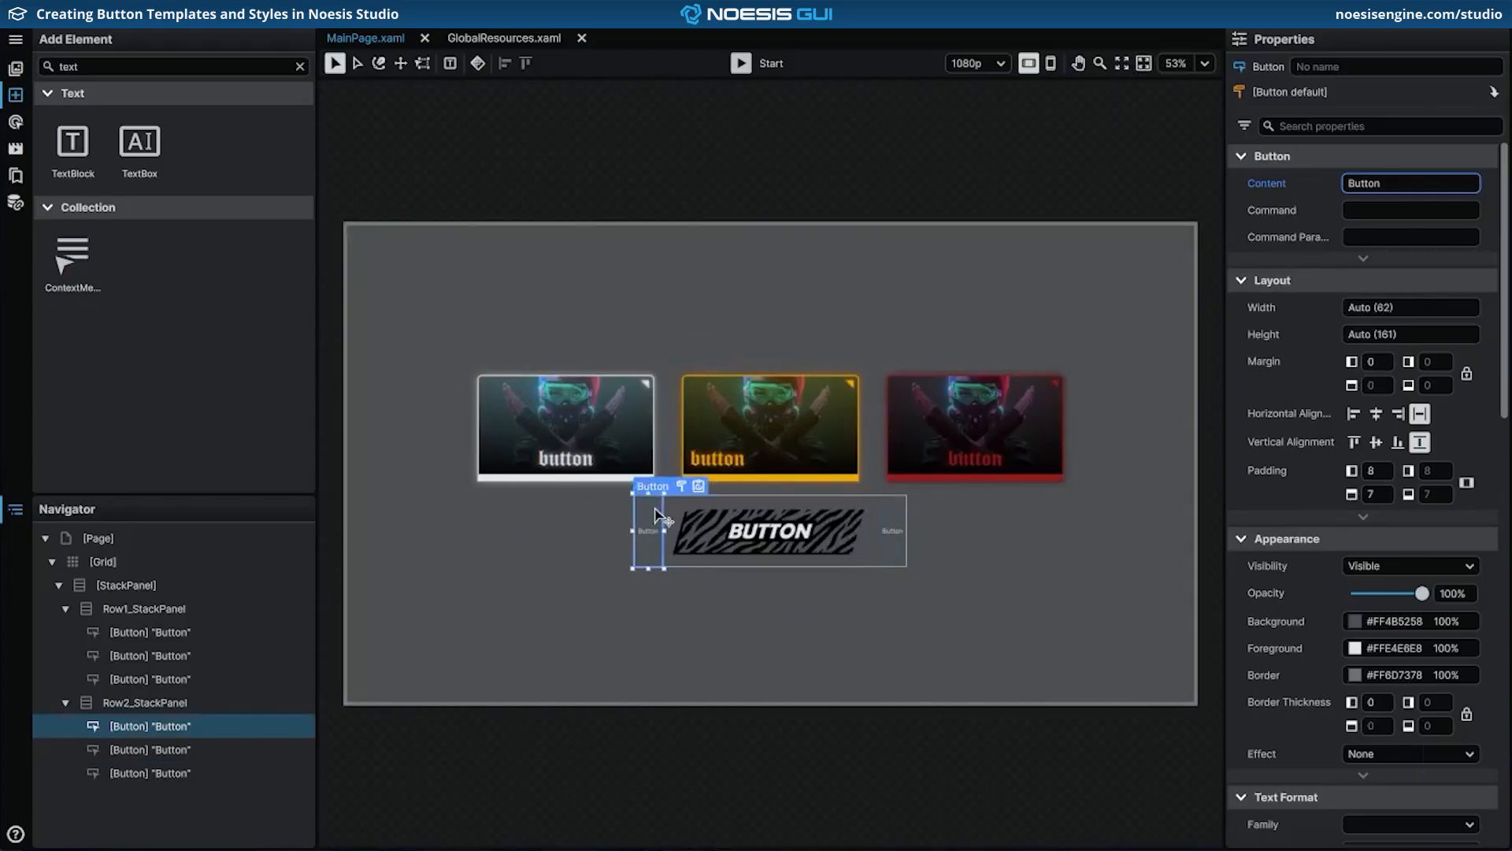
right_click(655, 512)
mouse_move(690, 572)
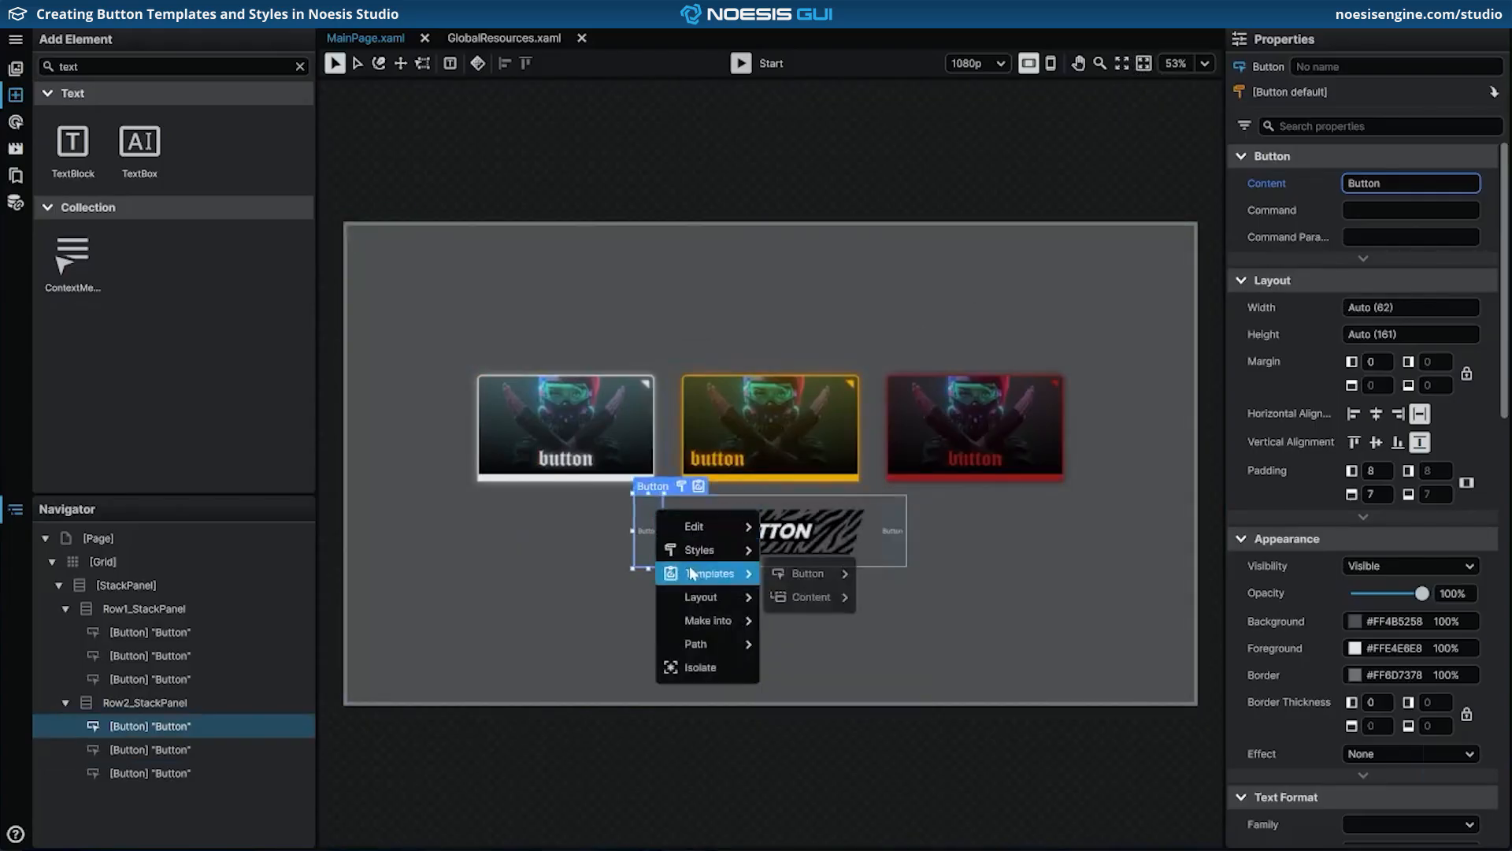
mouse_move(776, 579)
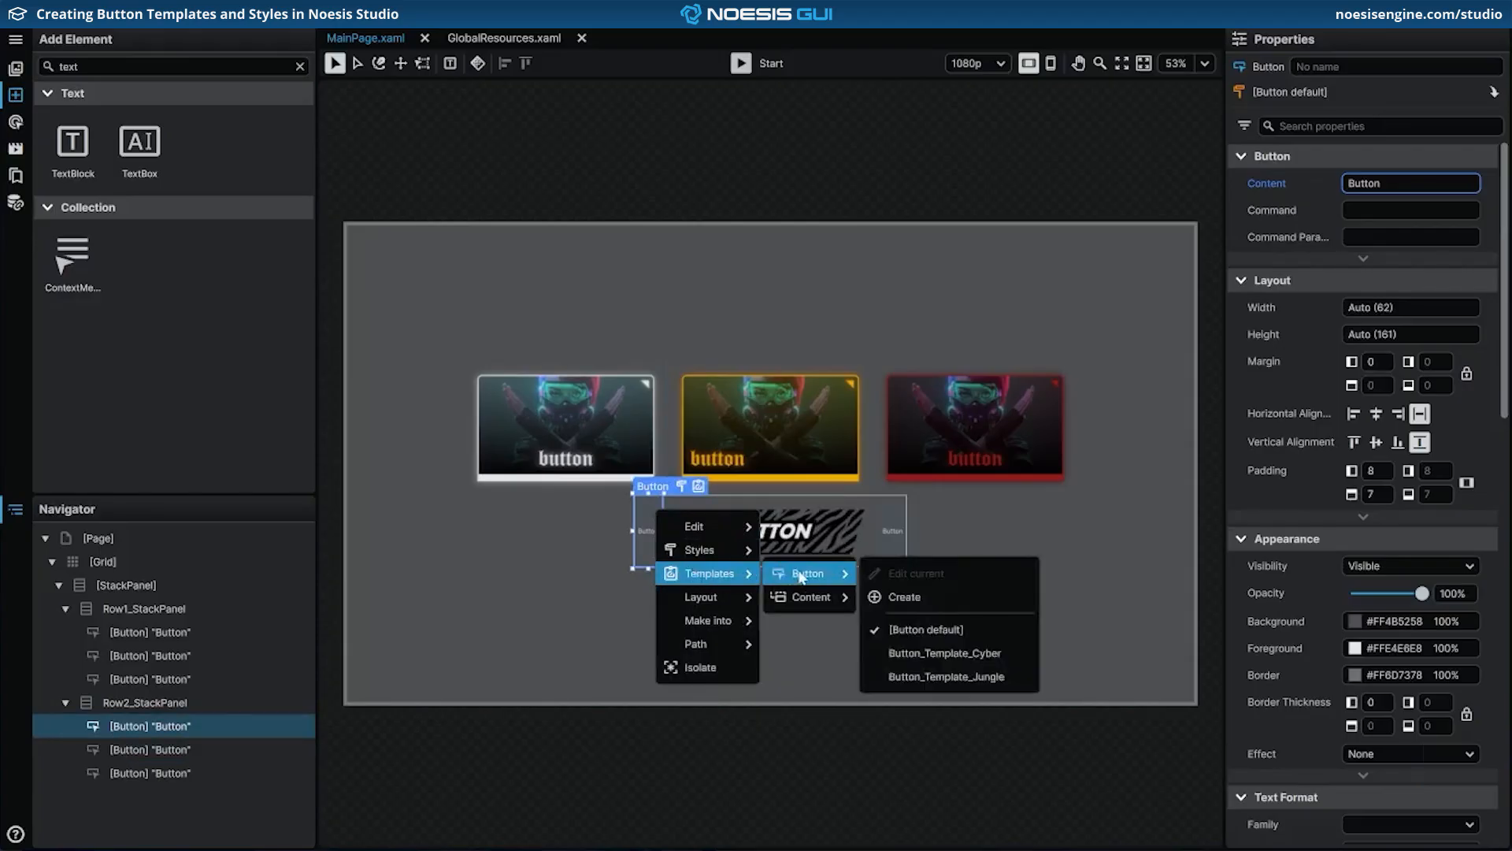
left_click(930, 676)
Step: Apply Button_Template_Jungle to the third button in Row2_StackPanel
left_click(988, 551)
right_click(988, 551)
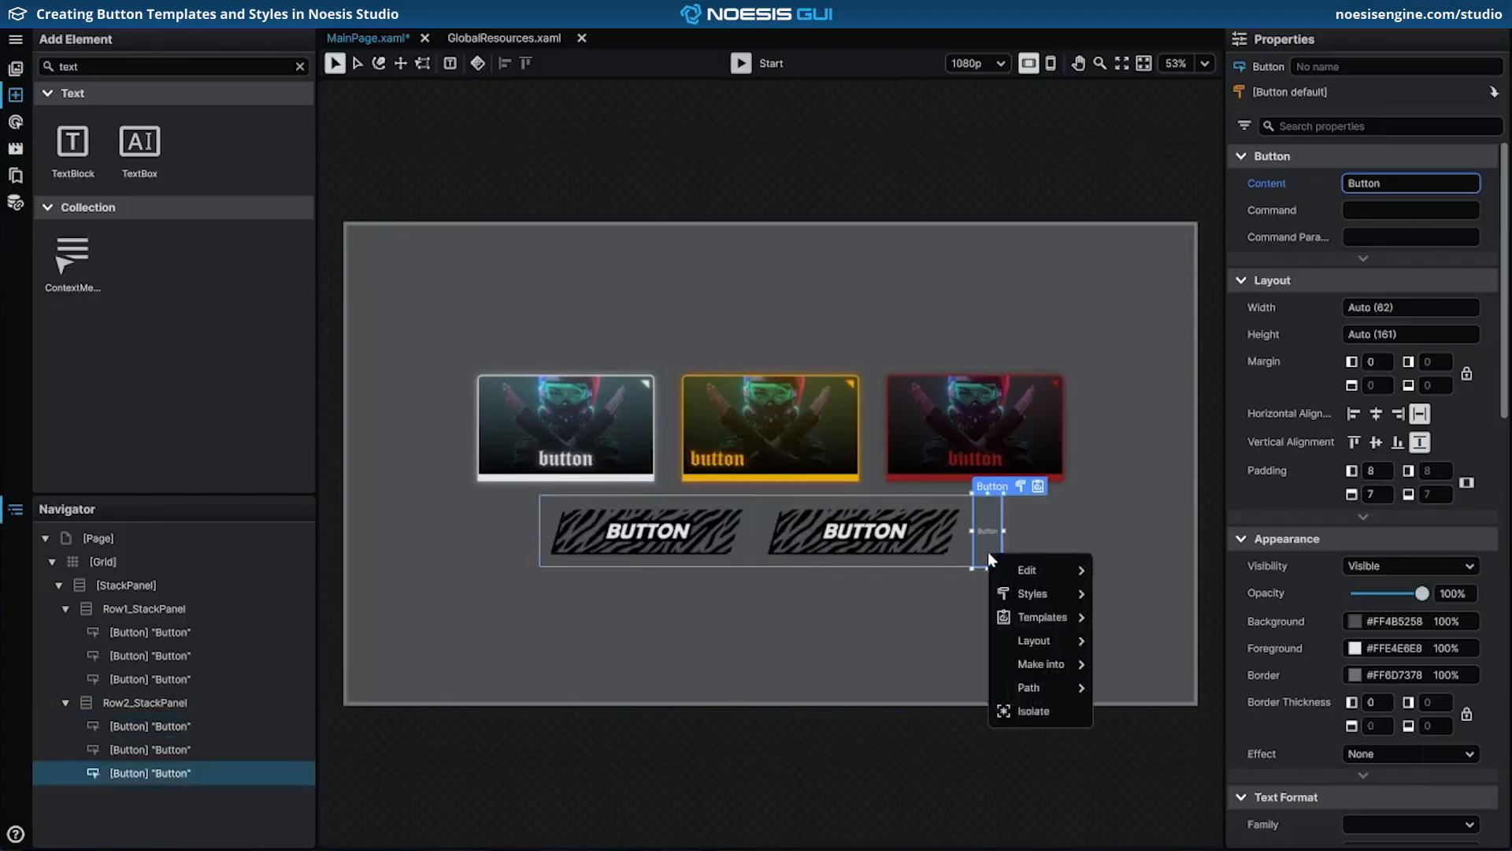
mouse_move(1035, 619)
mouse_move(1141, 616)
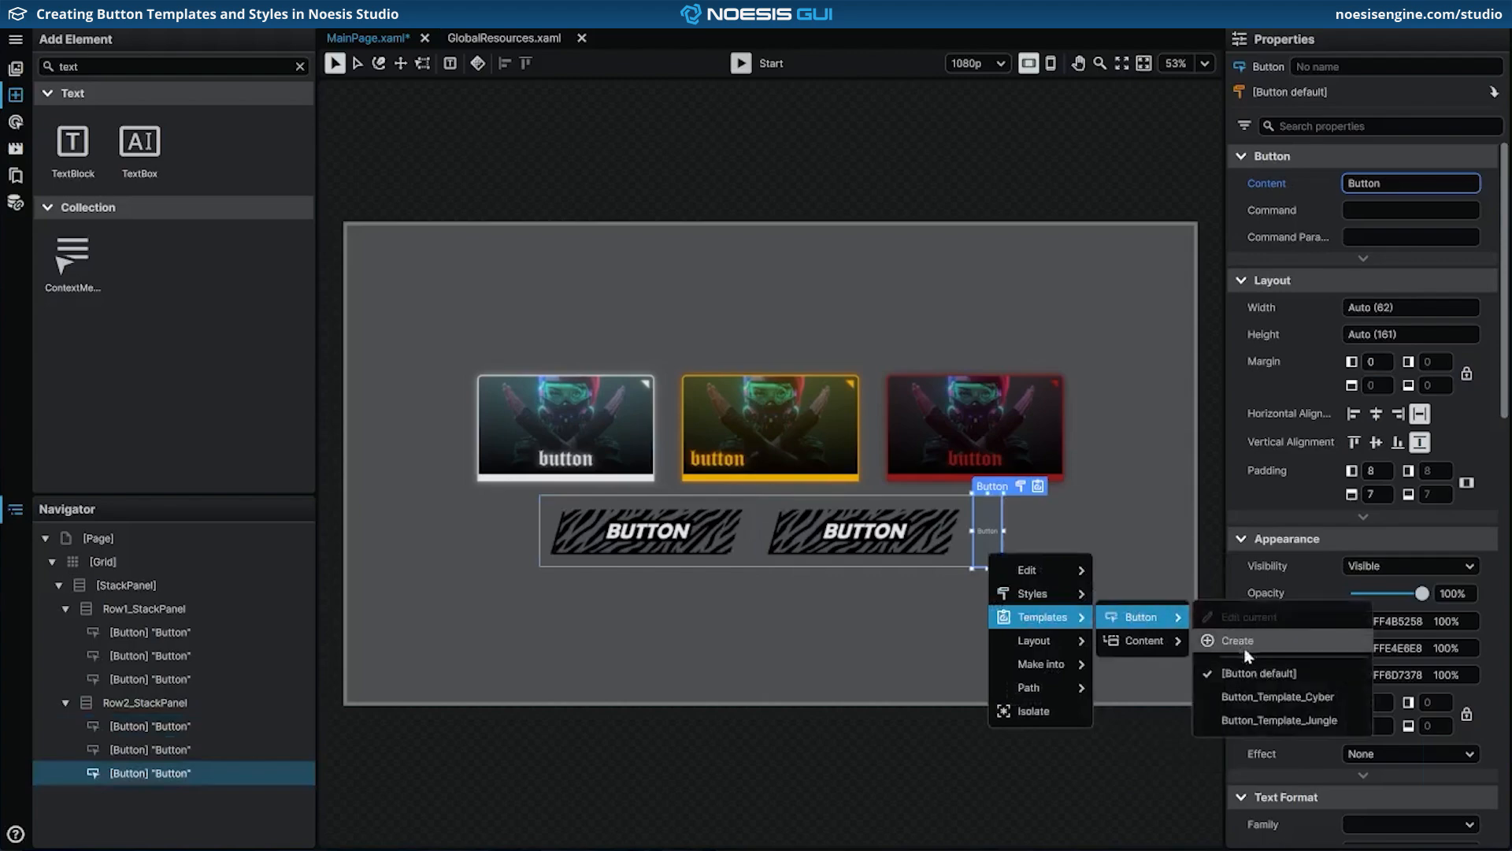
left_click(1275, 720)
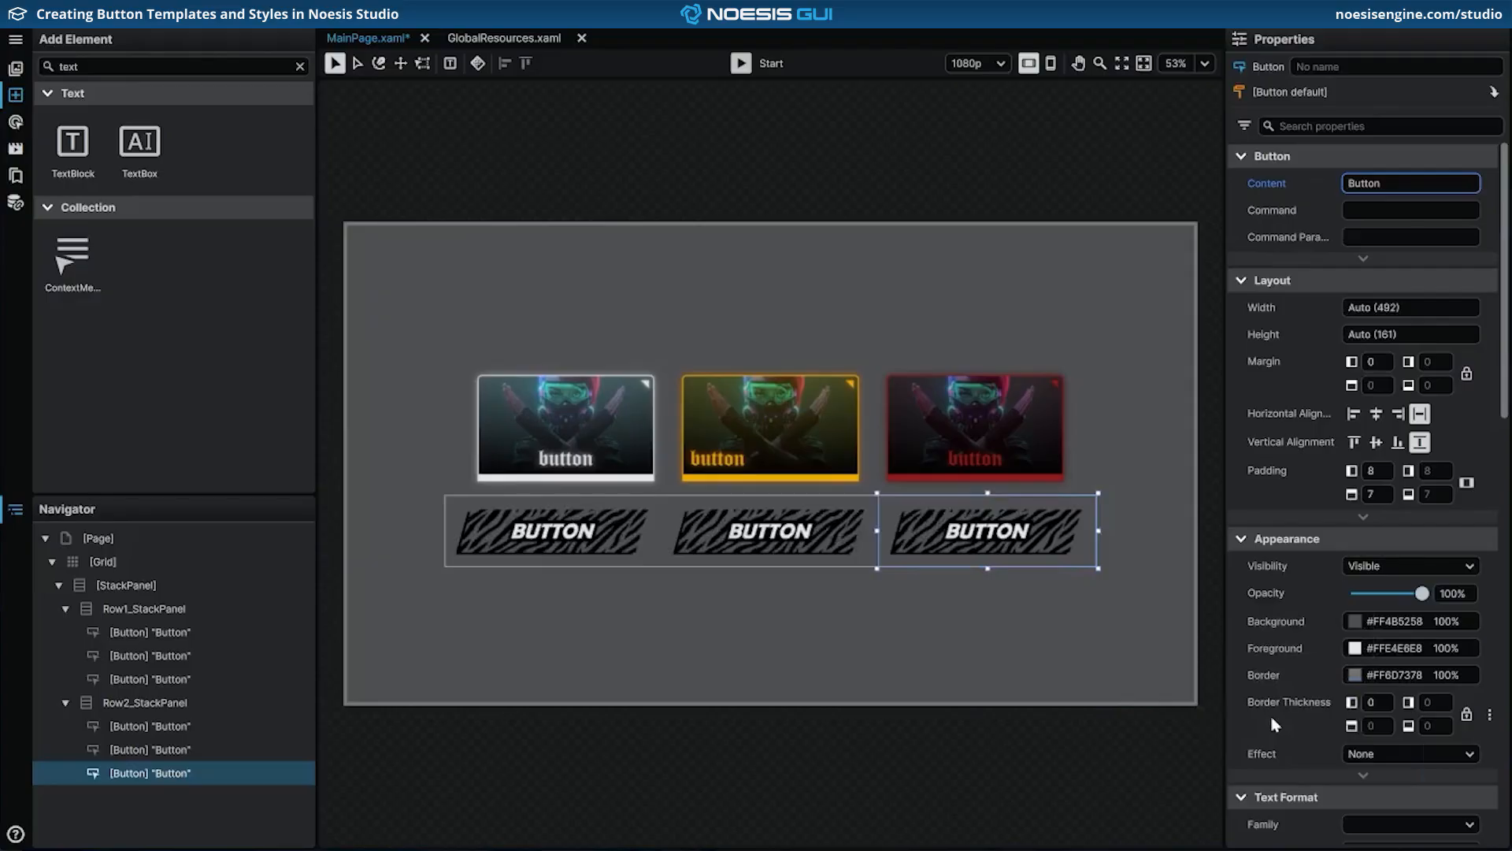
Step: Apply Button_Style_Banana to the middle button in Row2_StackPanel
left_click(741, 535)
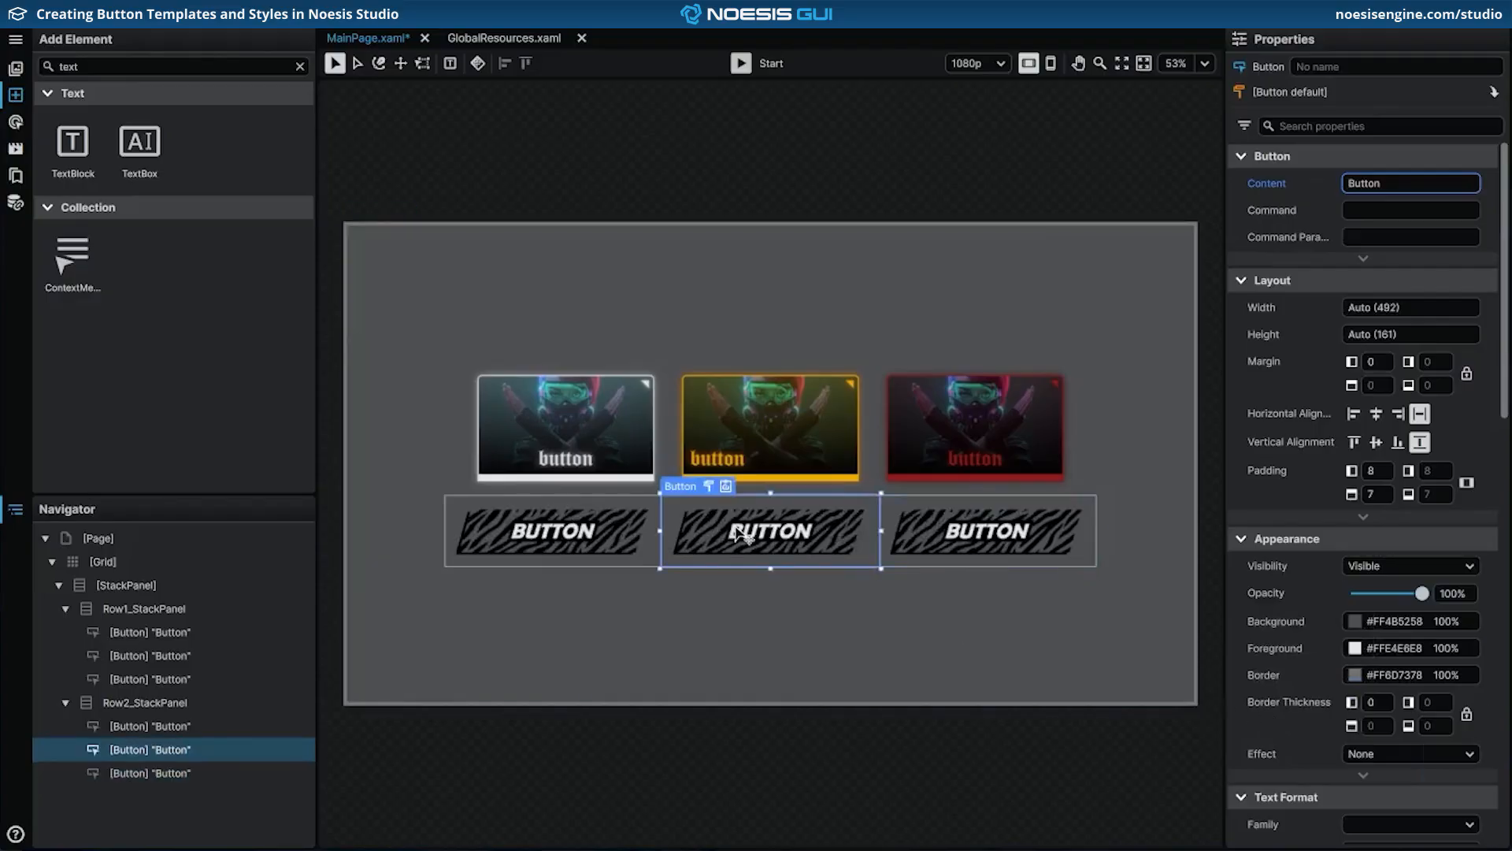
right_click(740, 534)
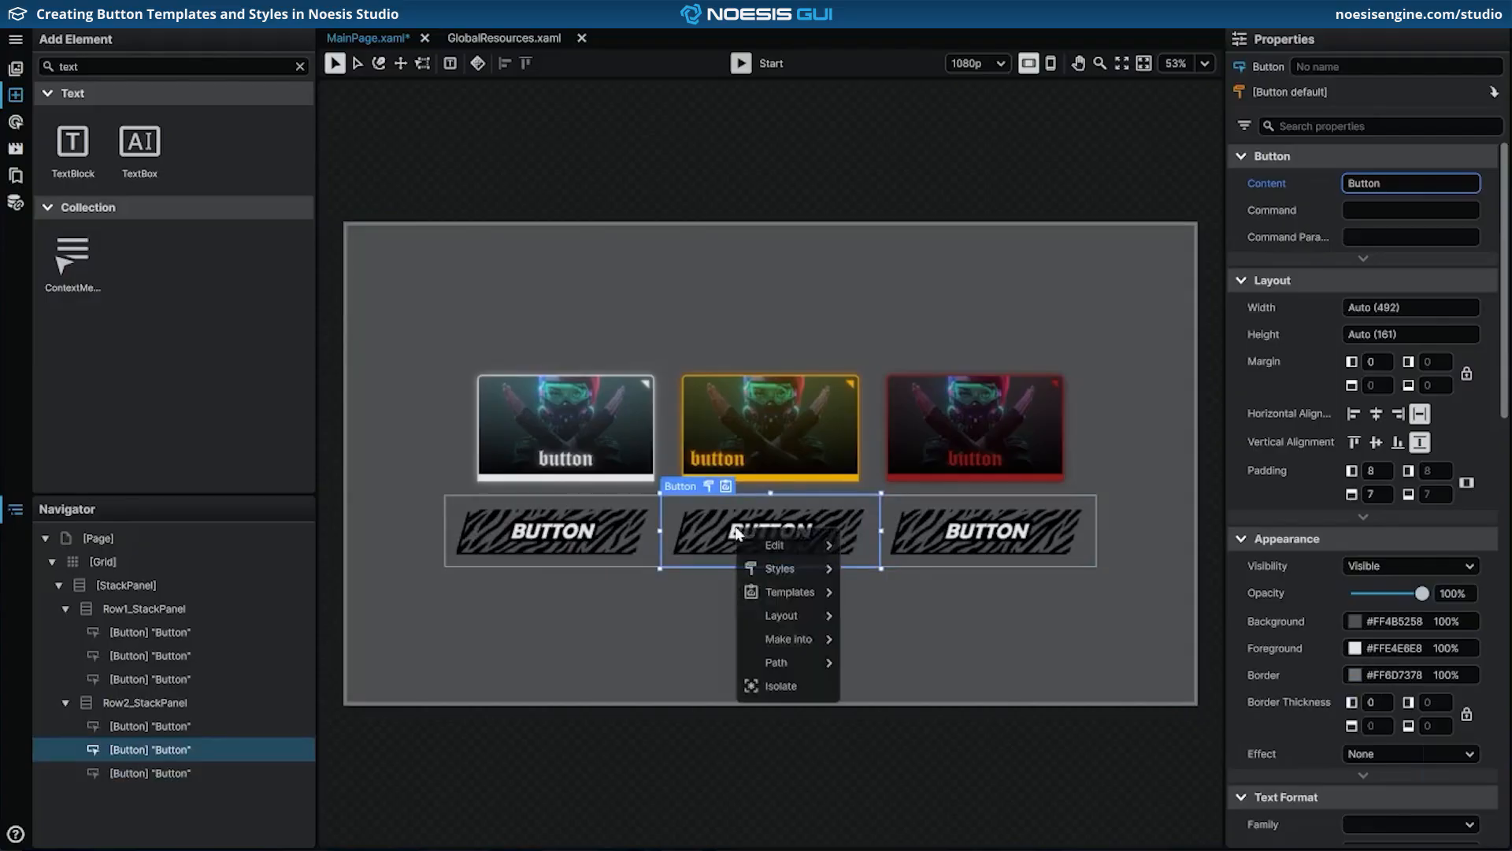
mouse_move(776, 567)
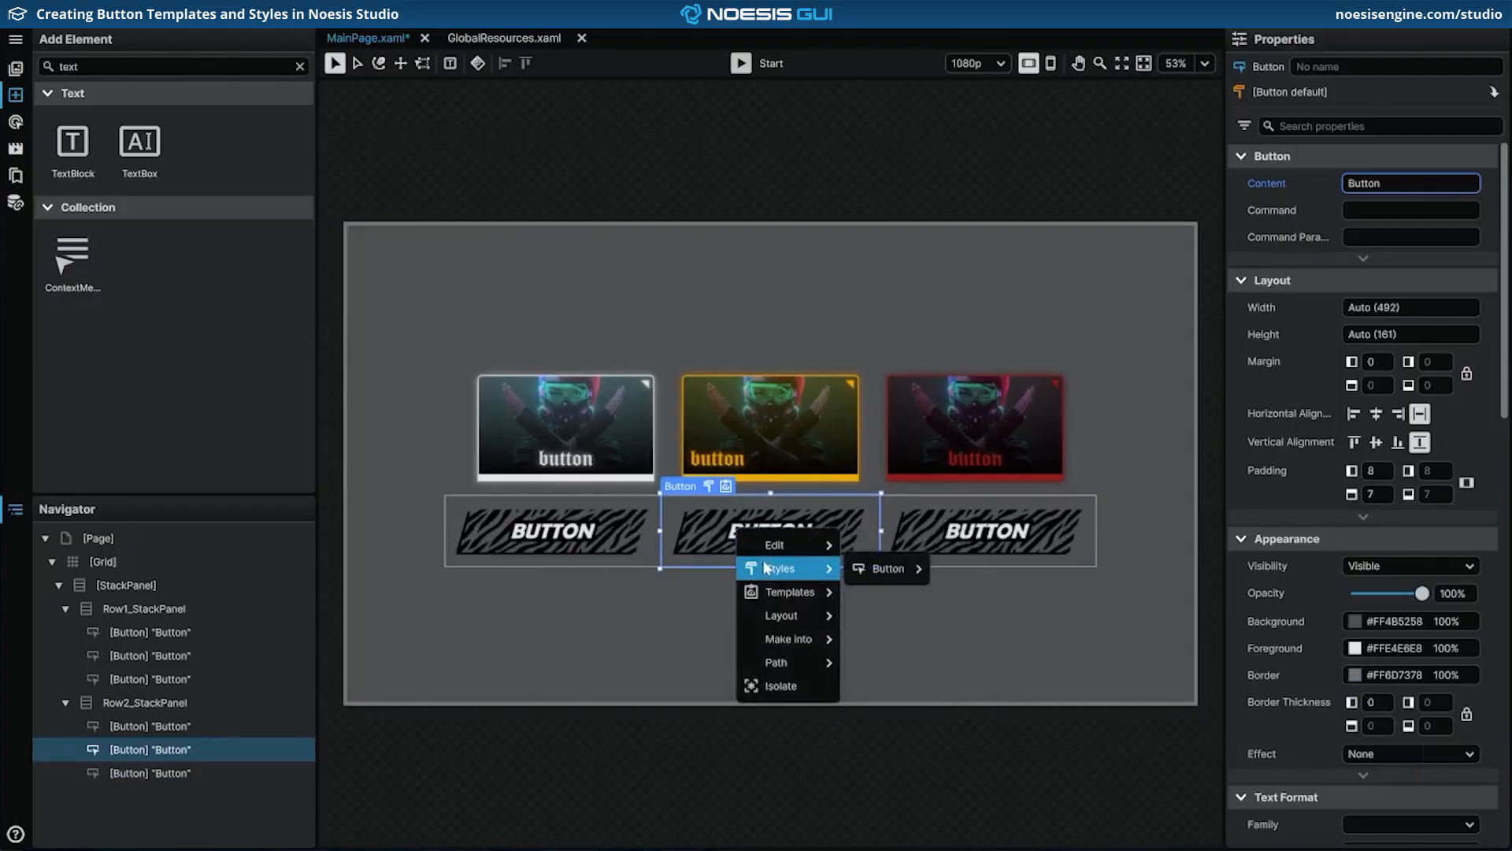
mouse_move(878, 571)
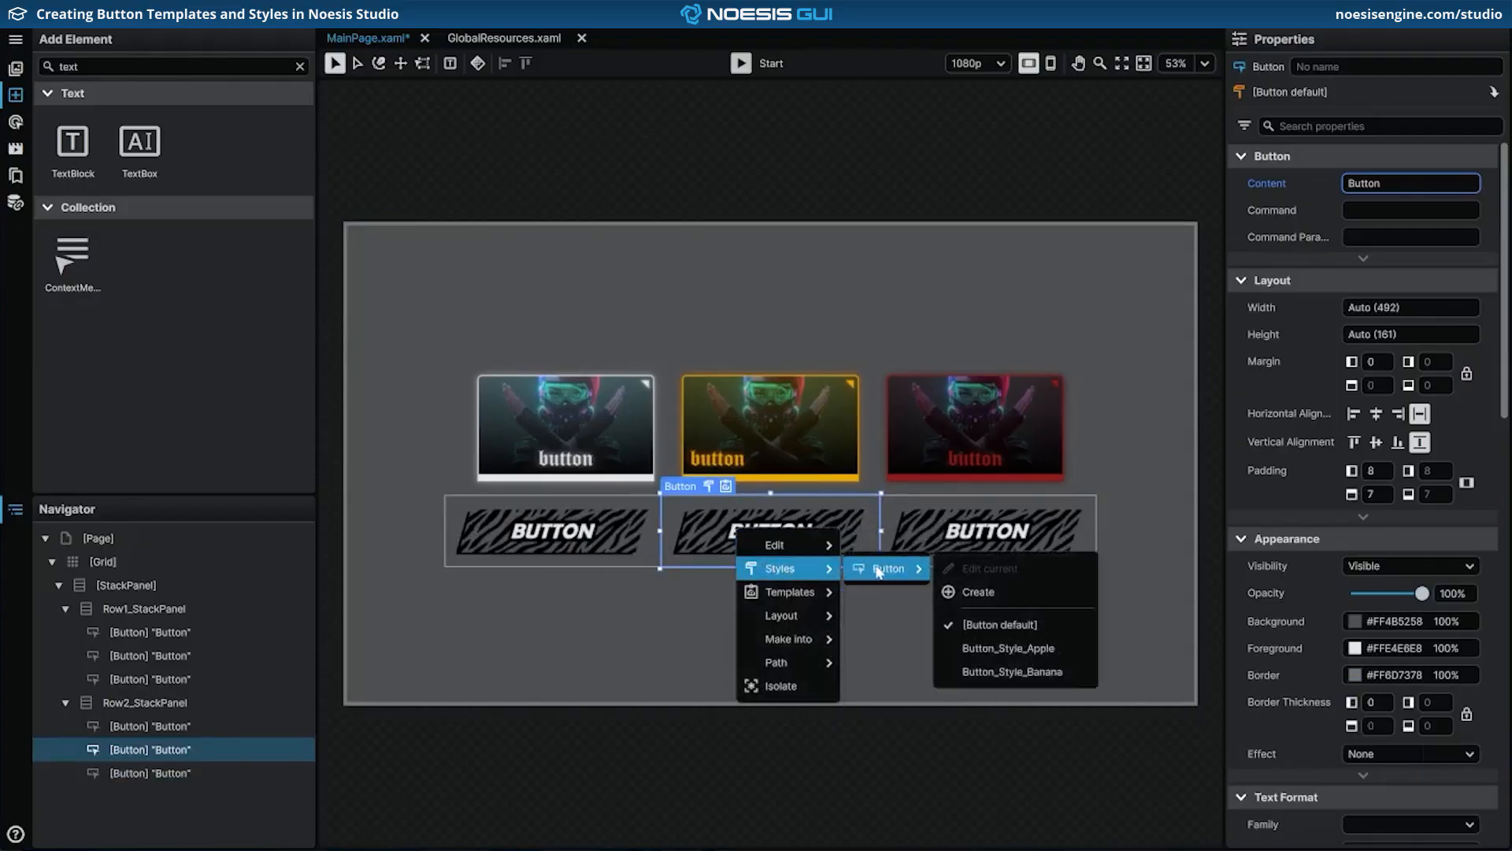
left_click(1032, 671)
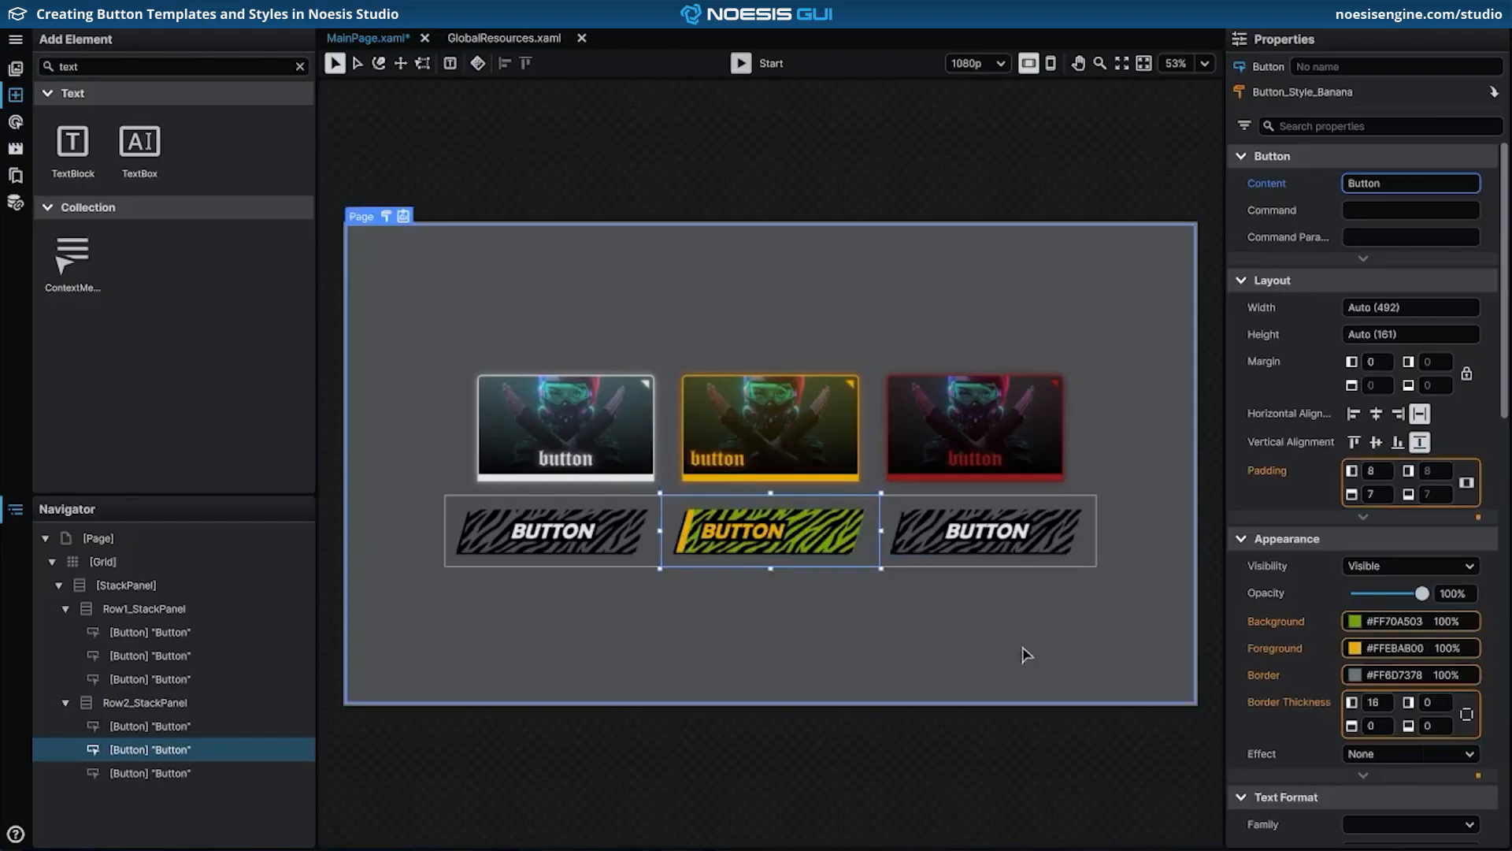
Step: Apply Button_Style_Apple to the third button in Row2_StackPanel
left_click(957, 539)
right_click(955, 537)
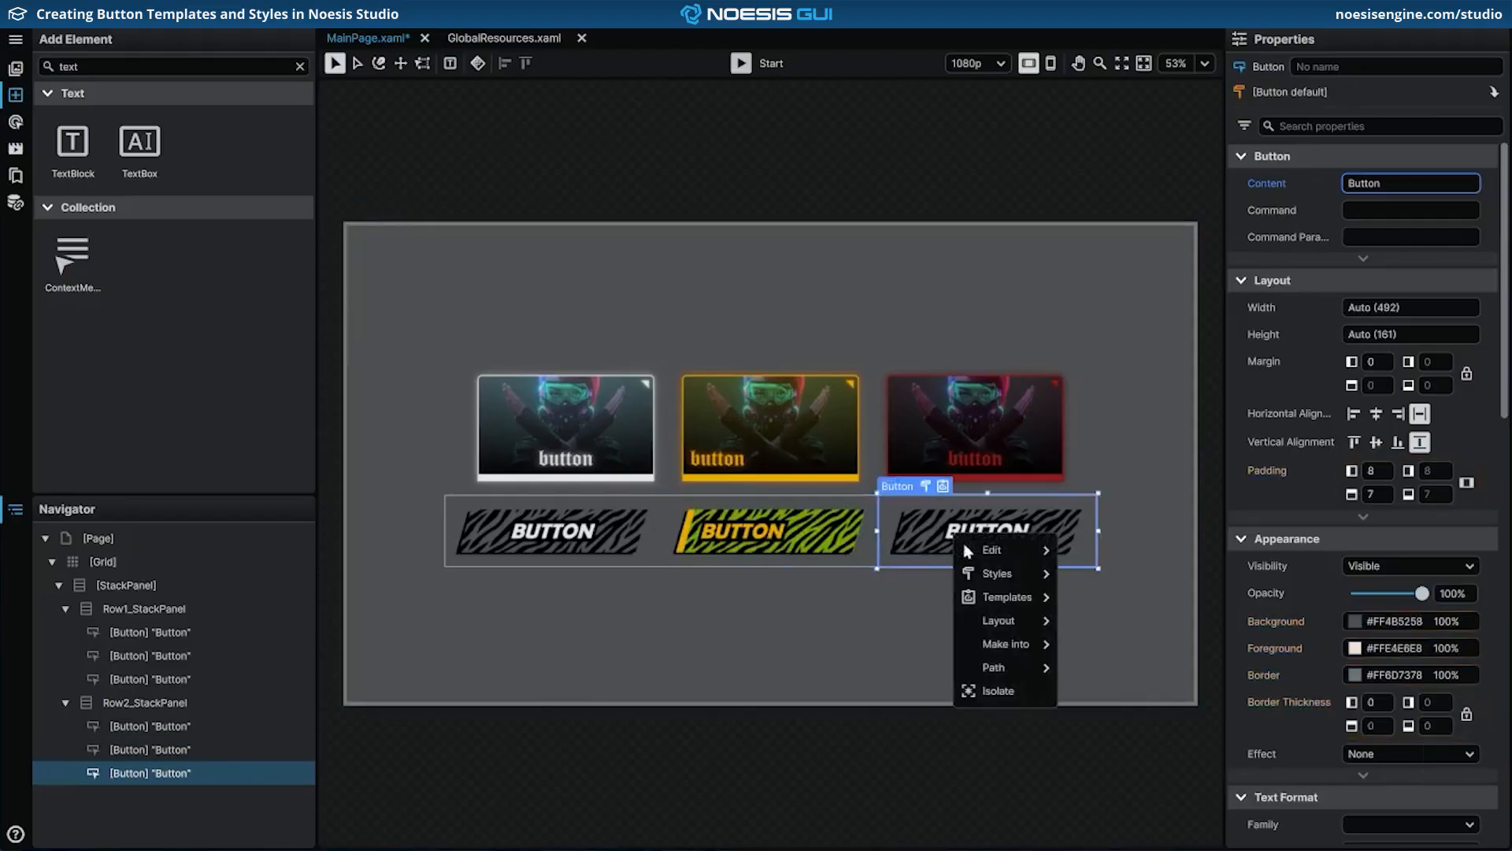
mouse_move(999, 574)
mouse_move(1087, 574)
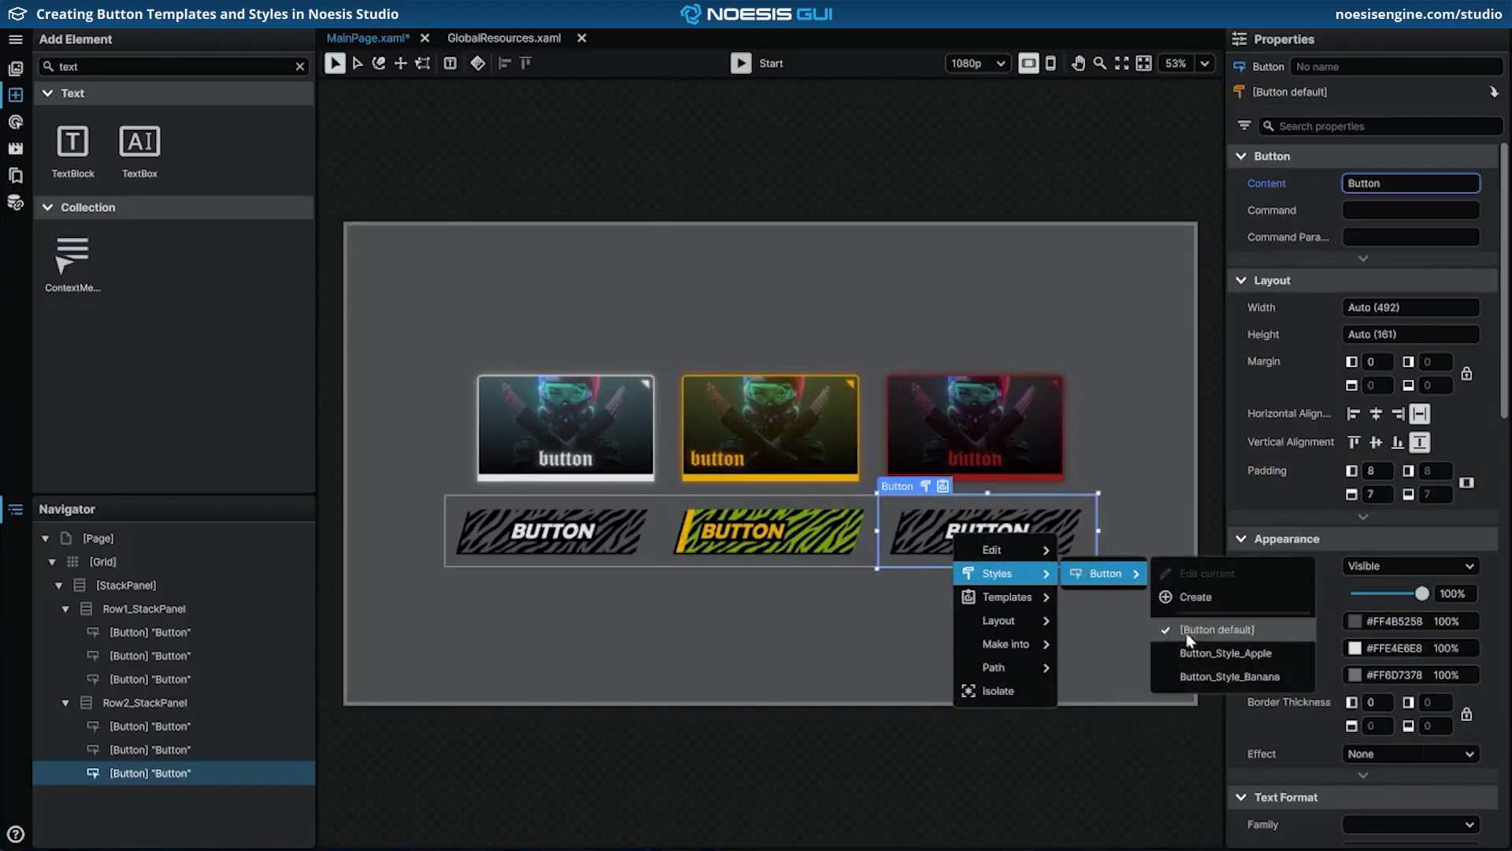
left_click(1192, 652)
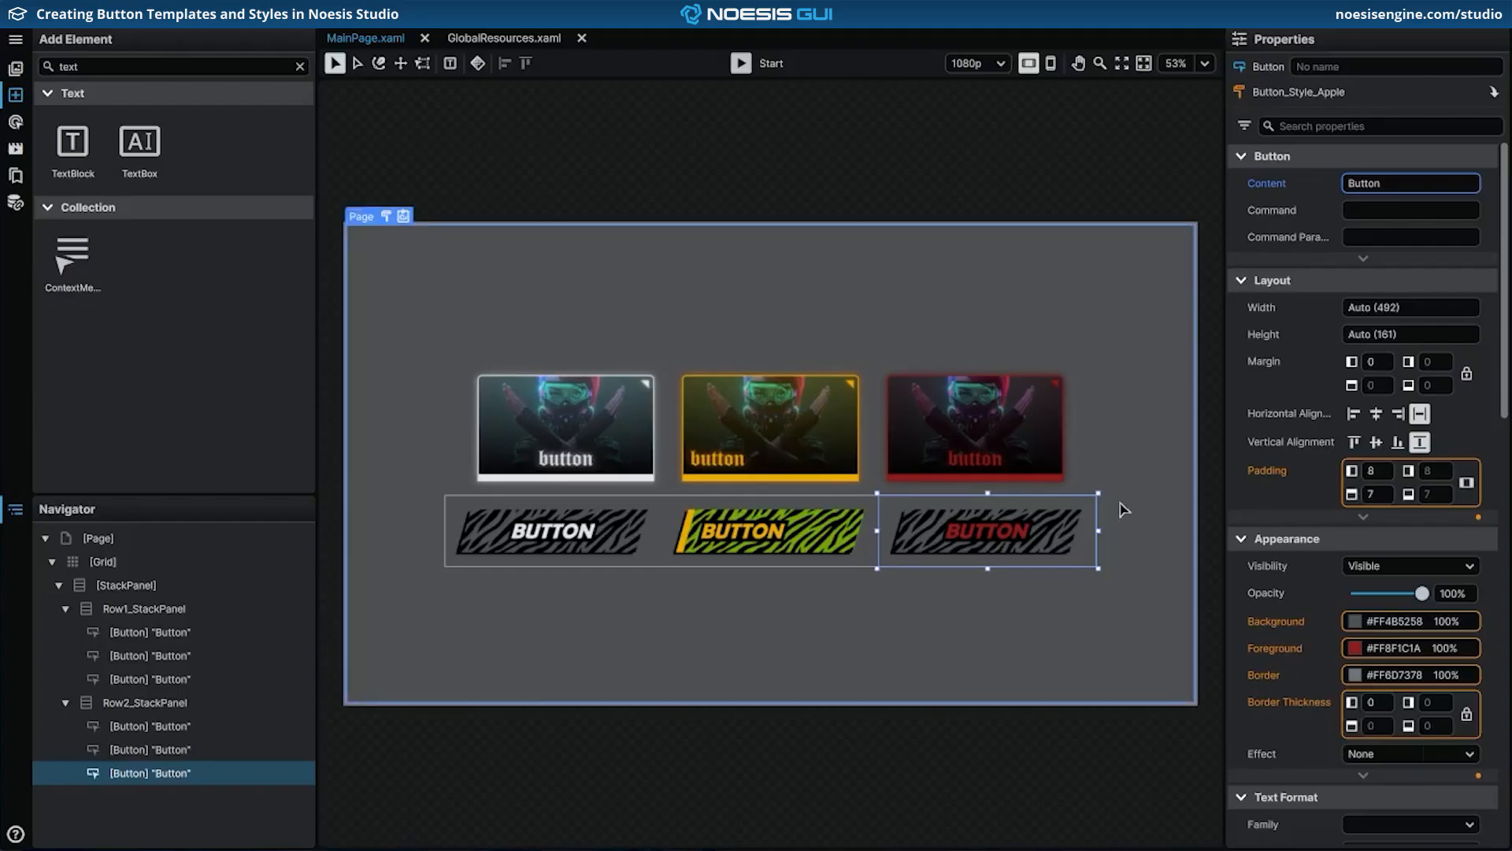
Step: Set the background color of Button_Style_Apple to #FFA8AD9B and return to the page
right_click(927, 530)
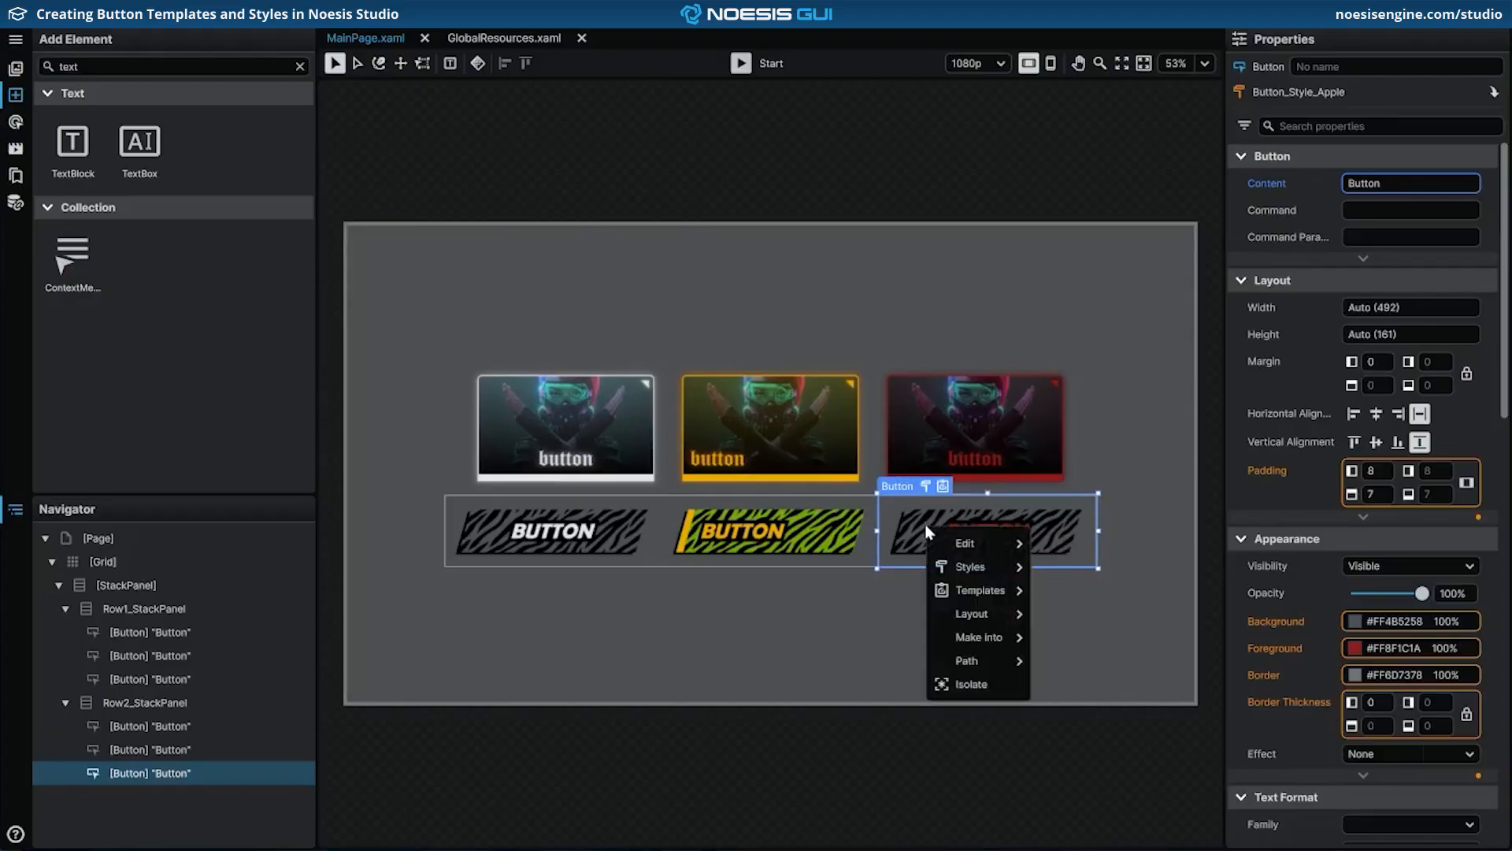
mouse_move(941, 567)
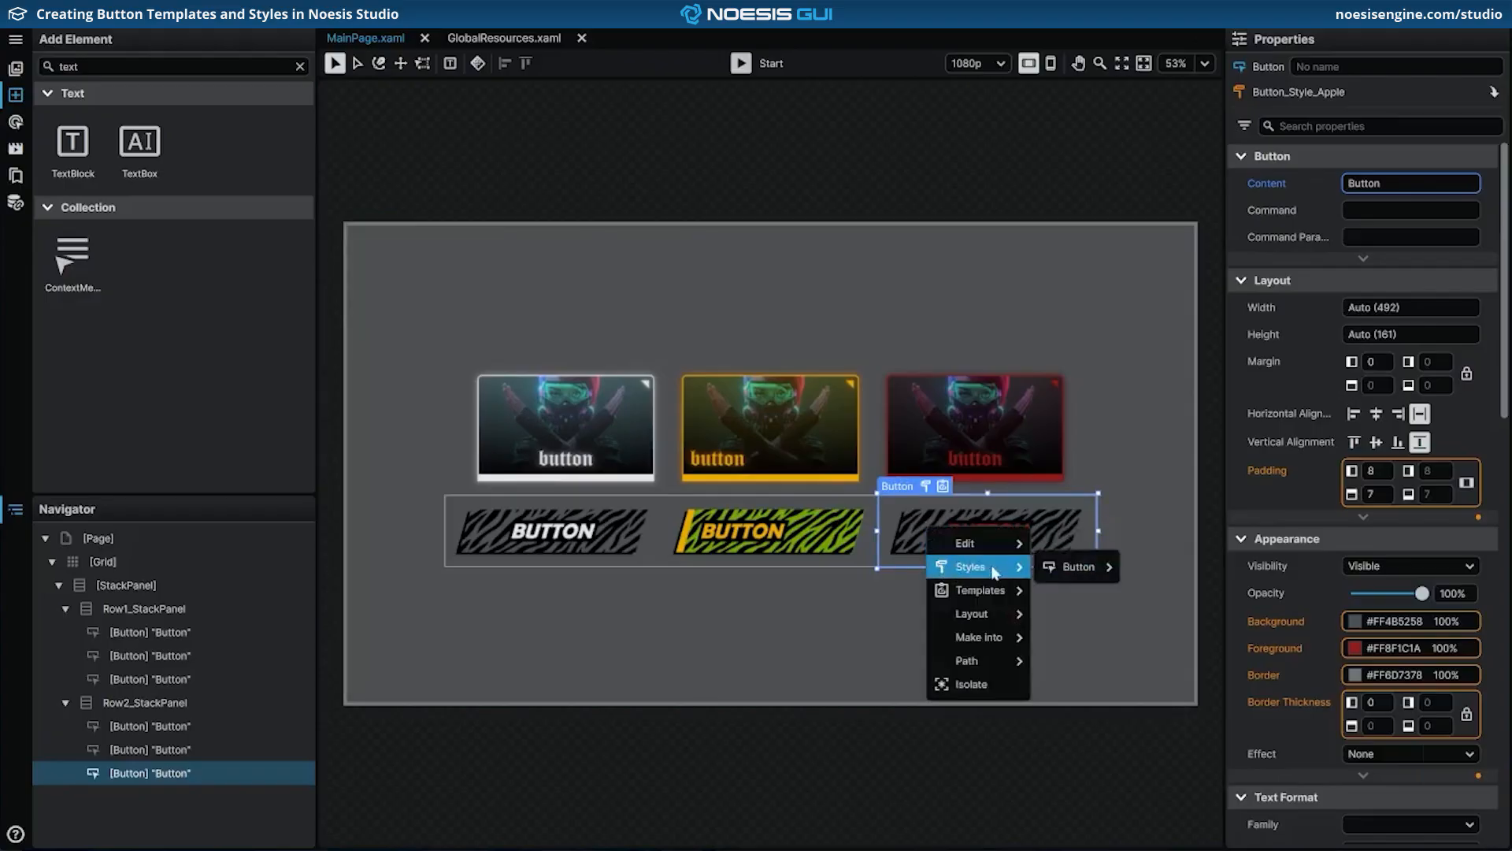
mouse_move(1101, 571)
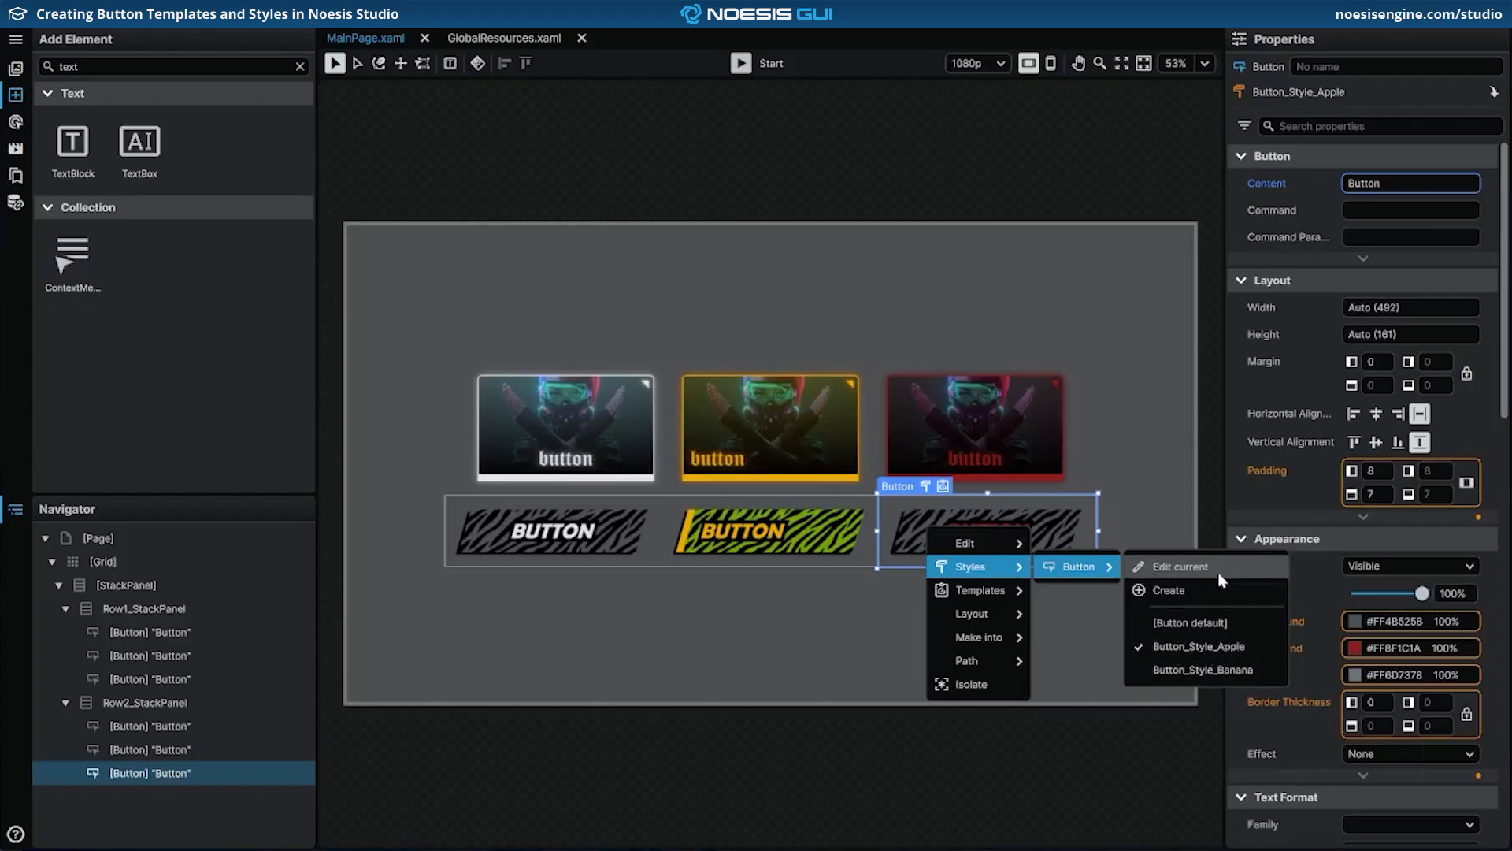
left_click(1181, 567)
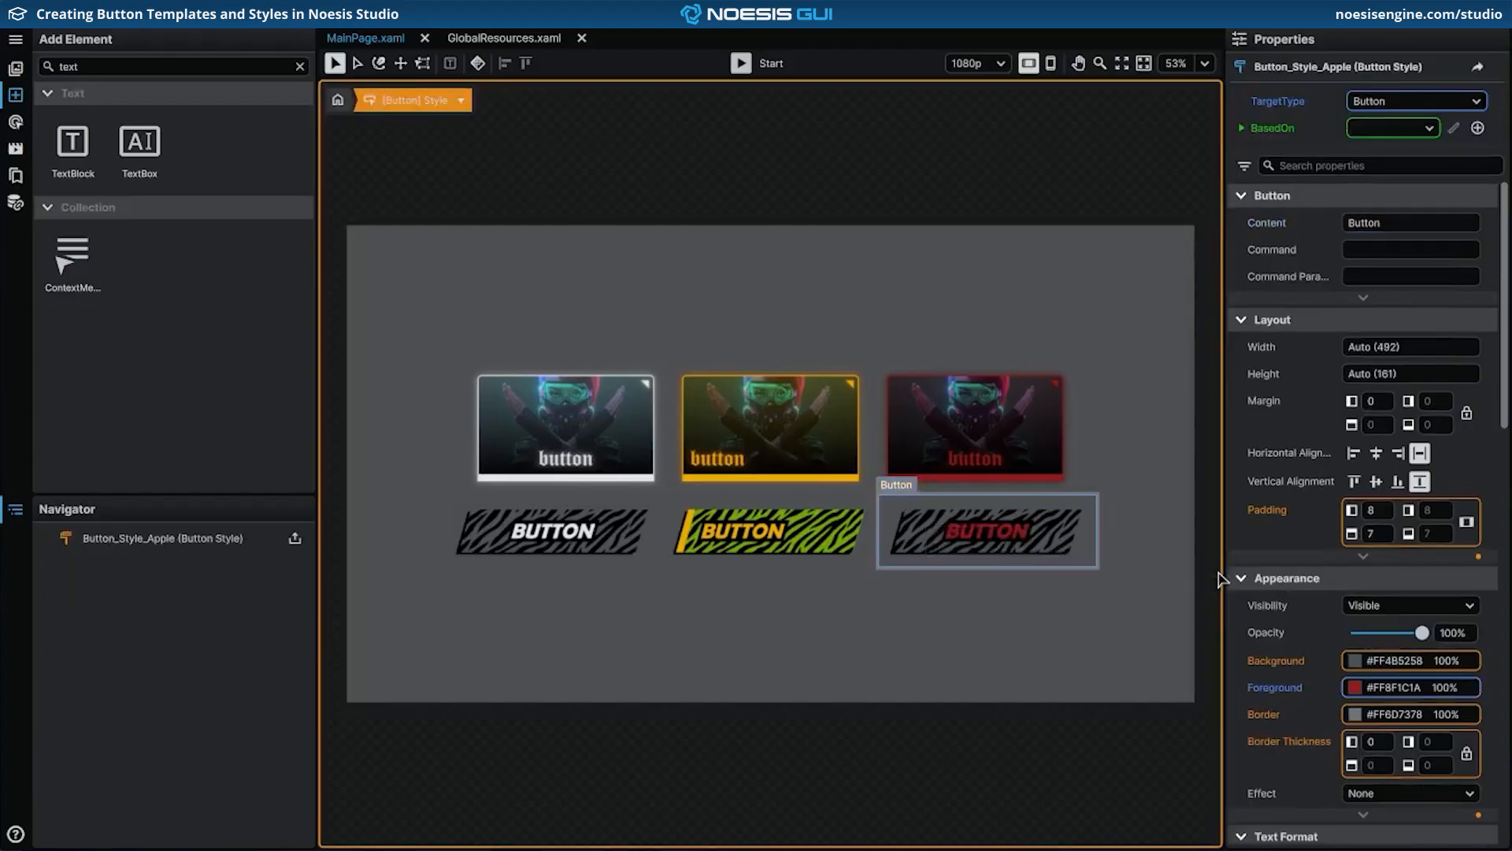
left_click(1355, 660)
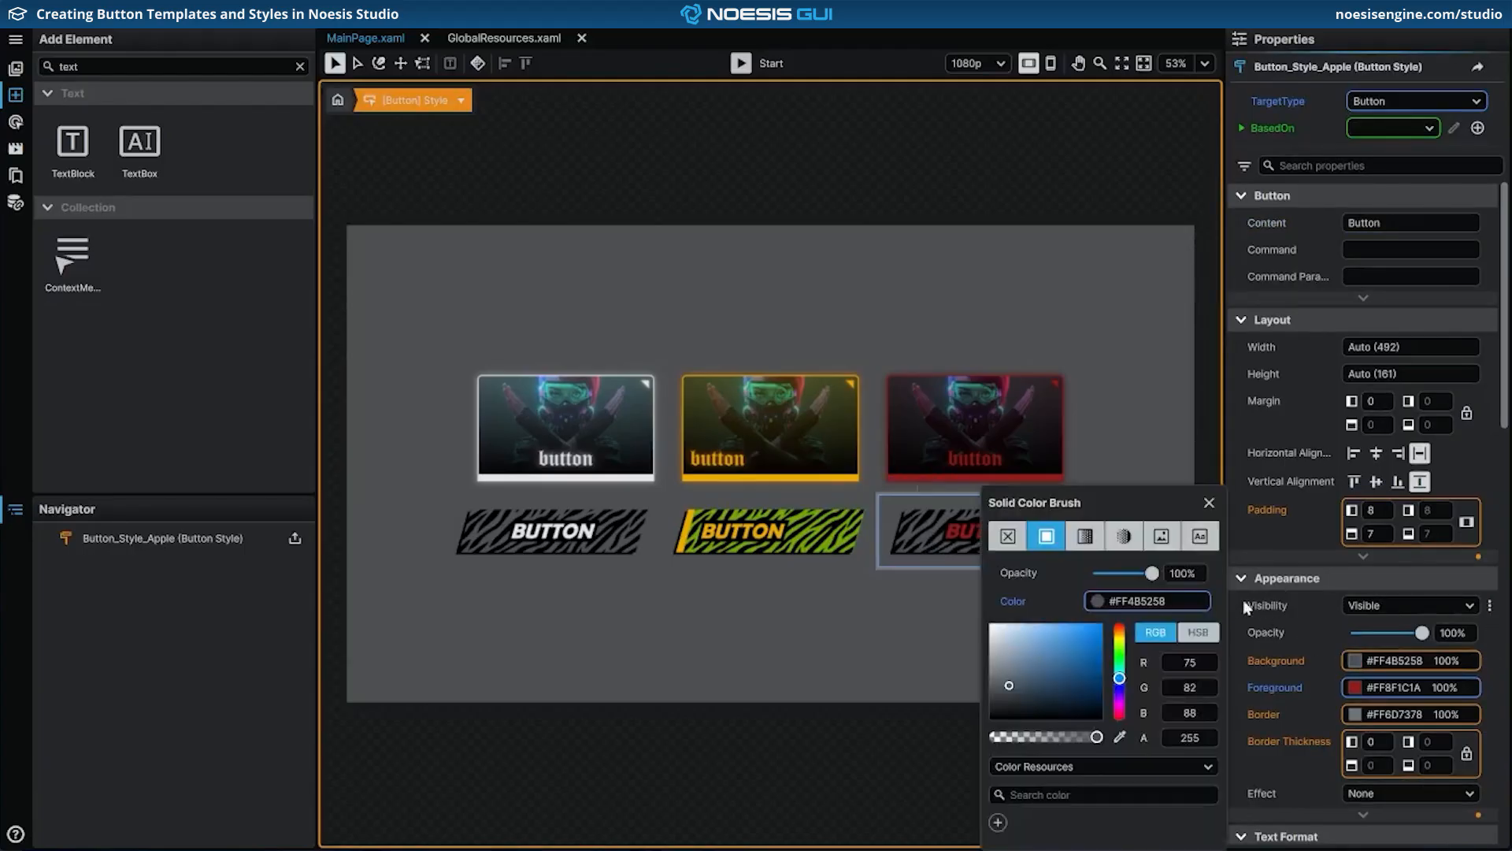
left_click(1183, 599)
type("FFA8AD9B")
key("Return")
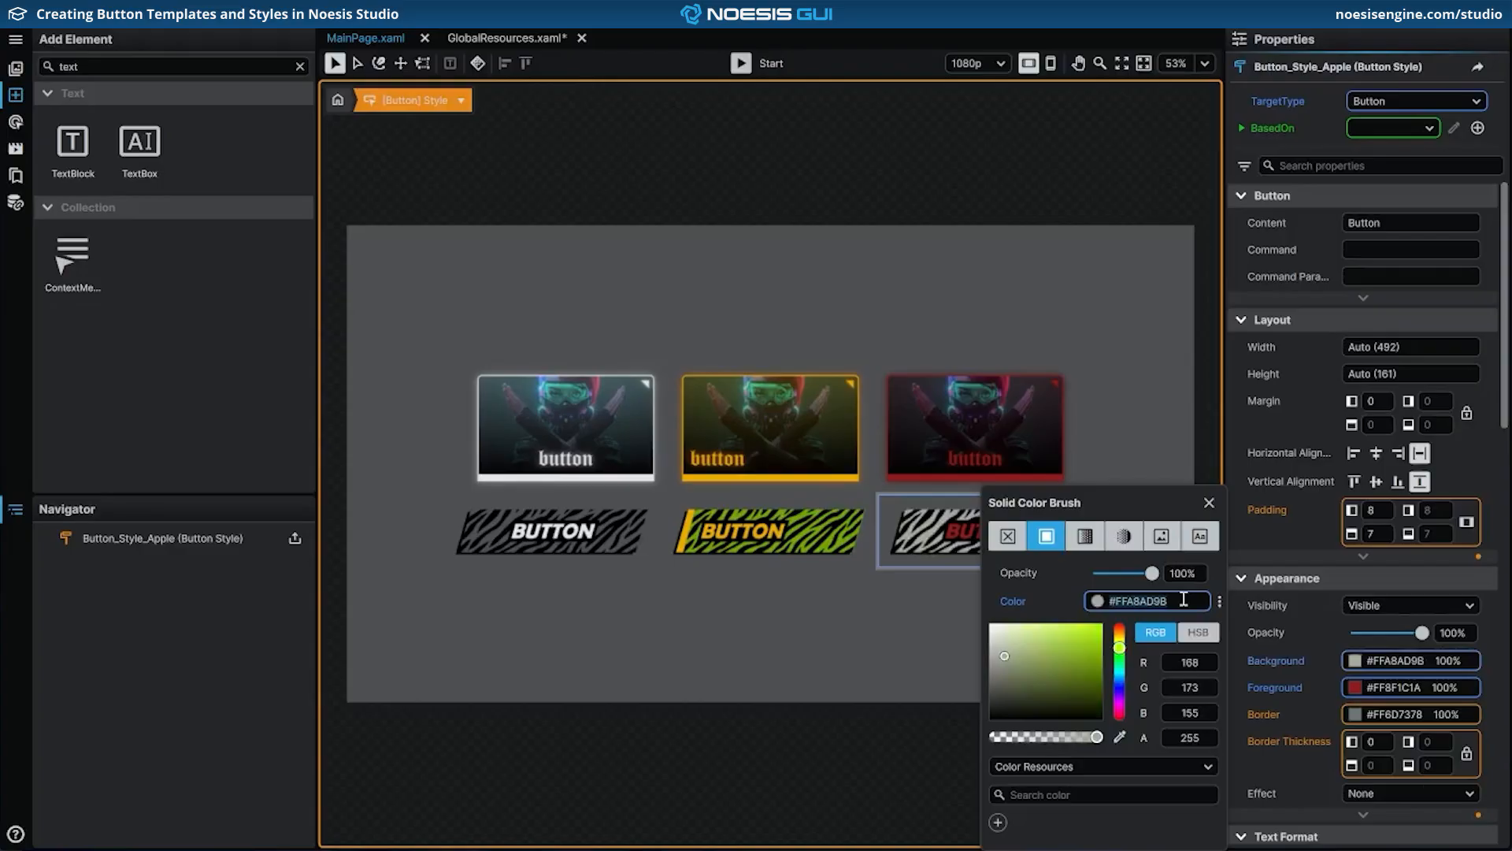
left_click(1210, 504)
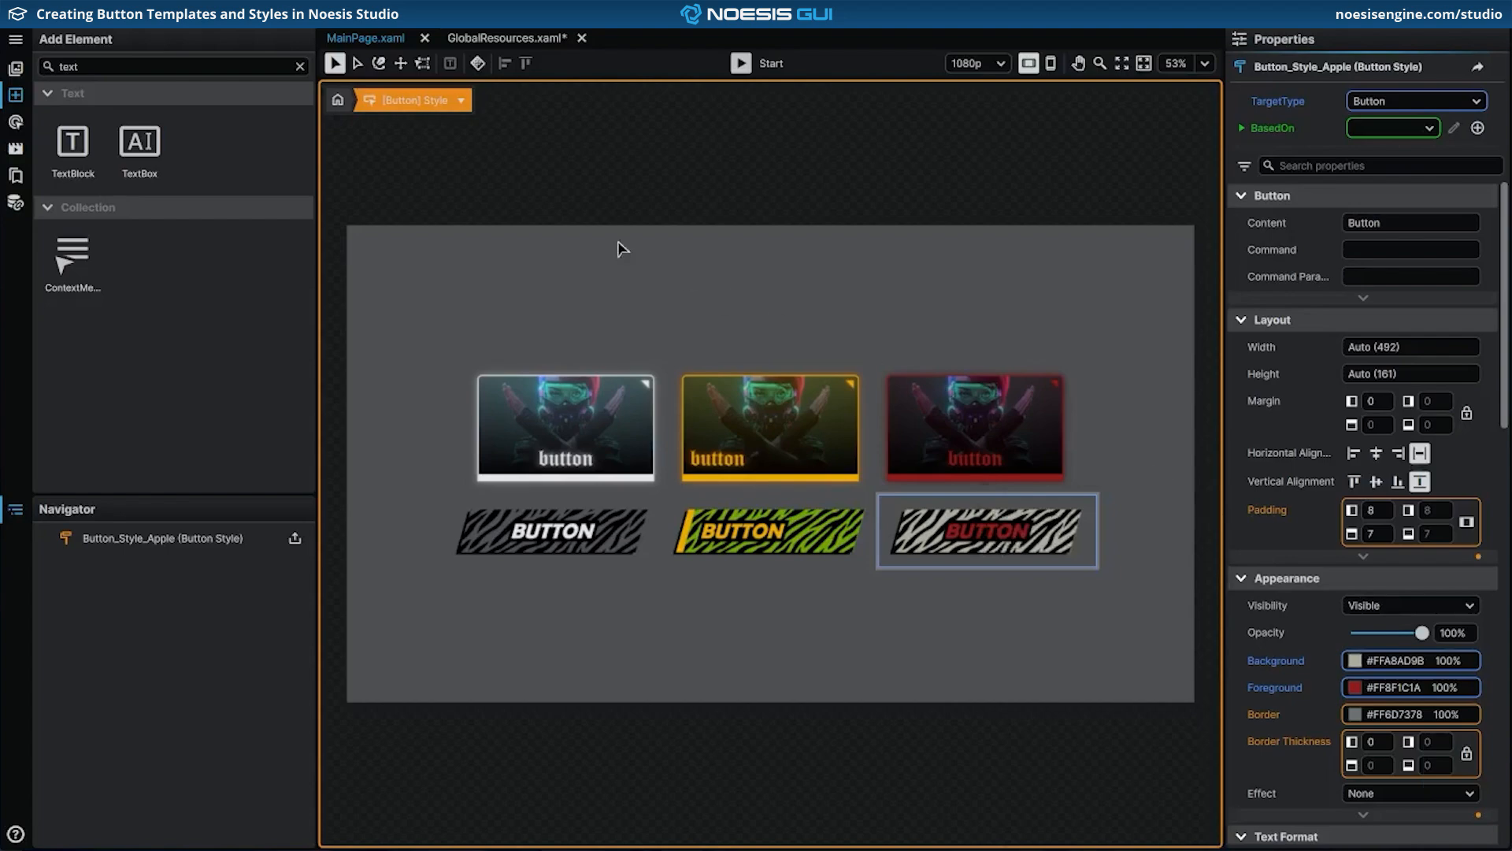
left_click(333, 108)
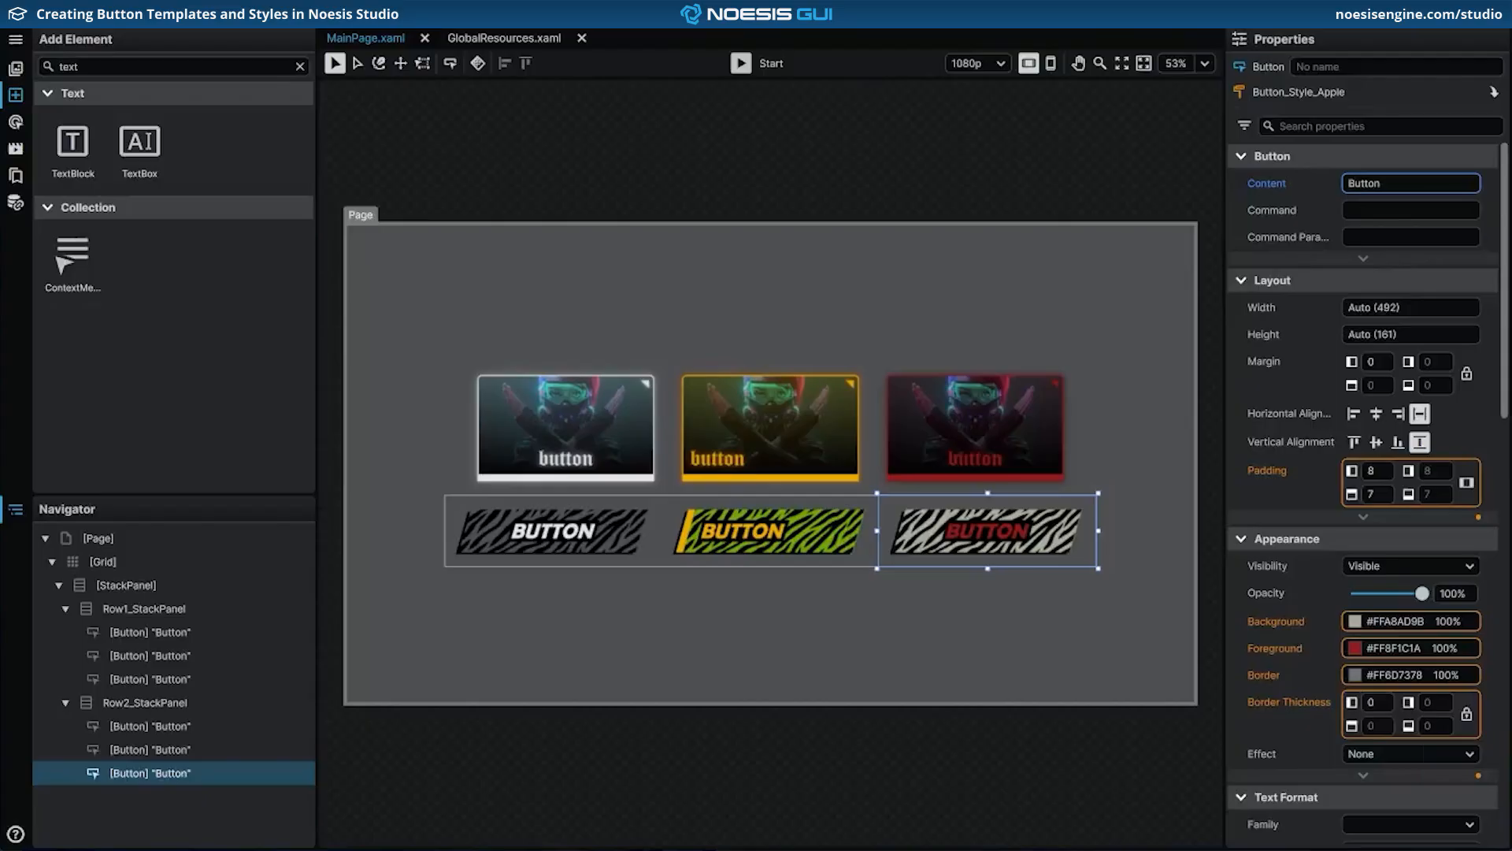
Step: Search the elements for "button" and add a Button to the outer StackPanel, beneath the two rows
double_click(282, 65)
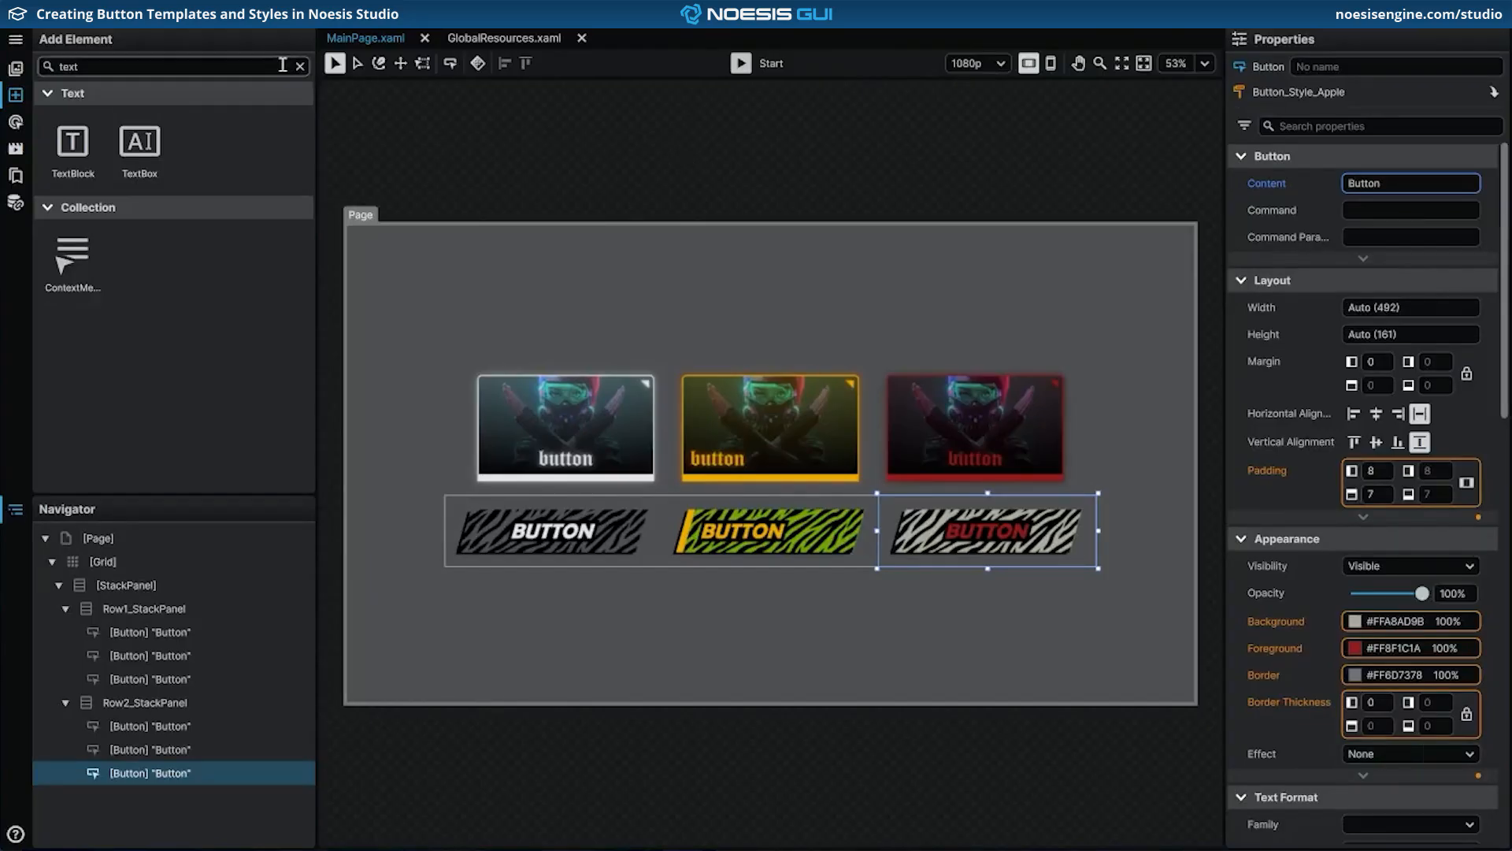
type("button")
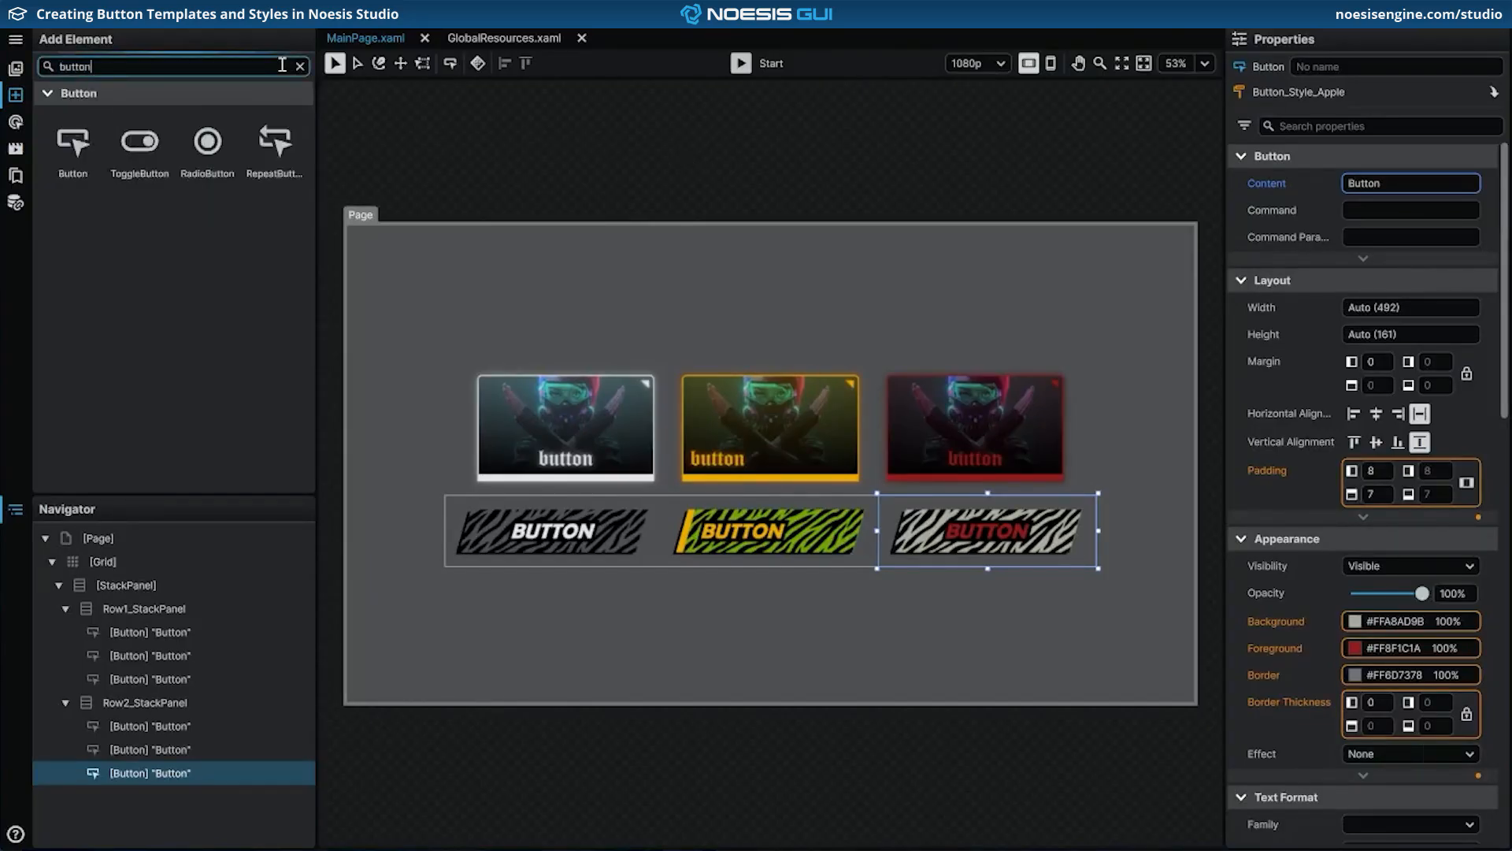
left_click_drag(69, 164, 126, 592)
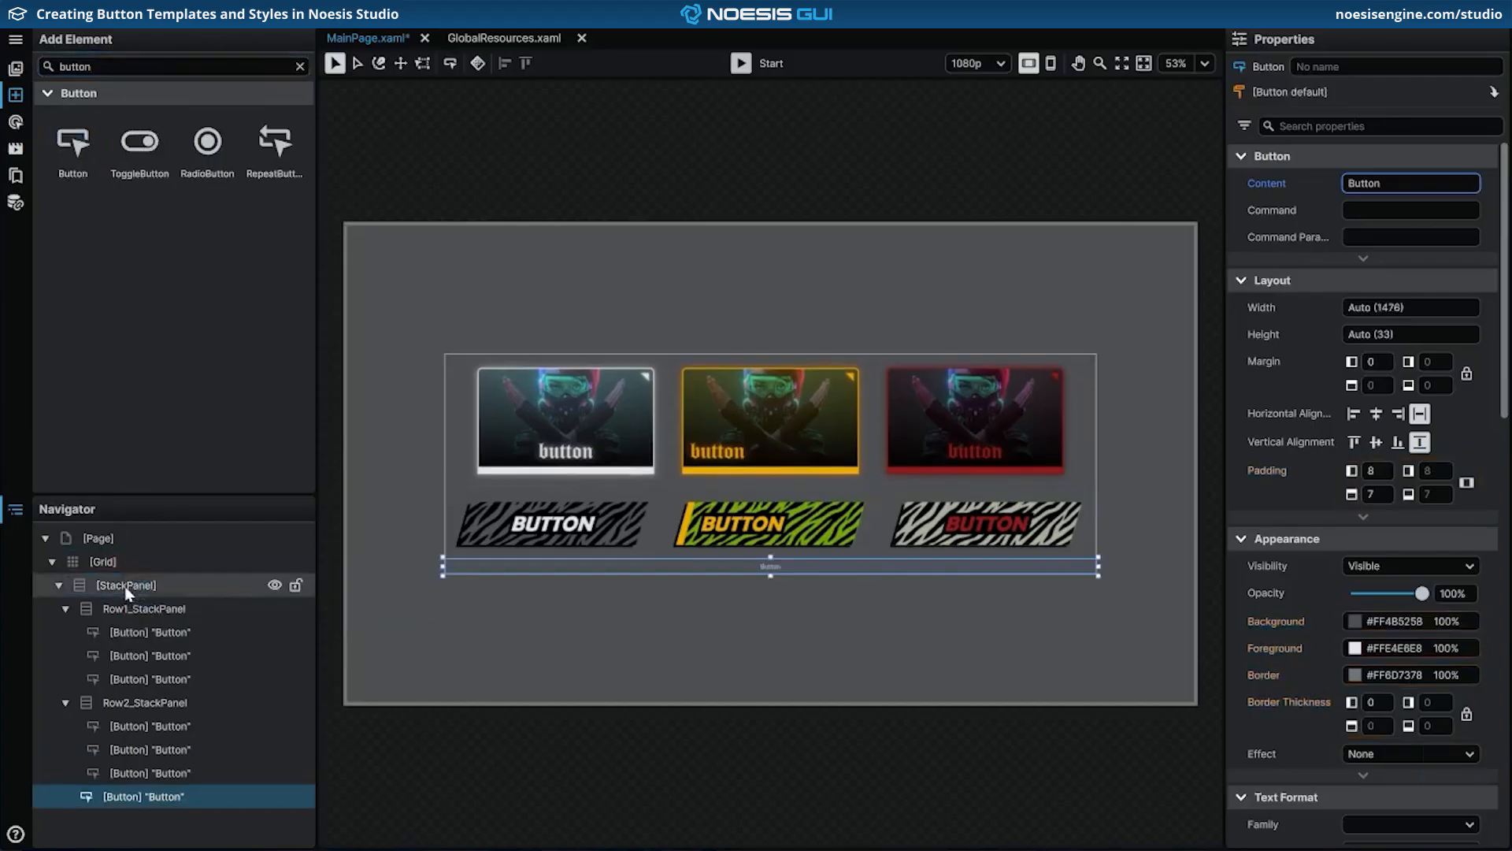
Step: Apply Button_Template_Cyber to the new button beneath the two rows and switch it to Button_Template_Jungle
right_click(774, 573)
mouse_move(834, 634)
mouse_move(968, 636)
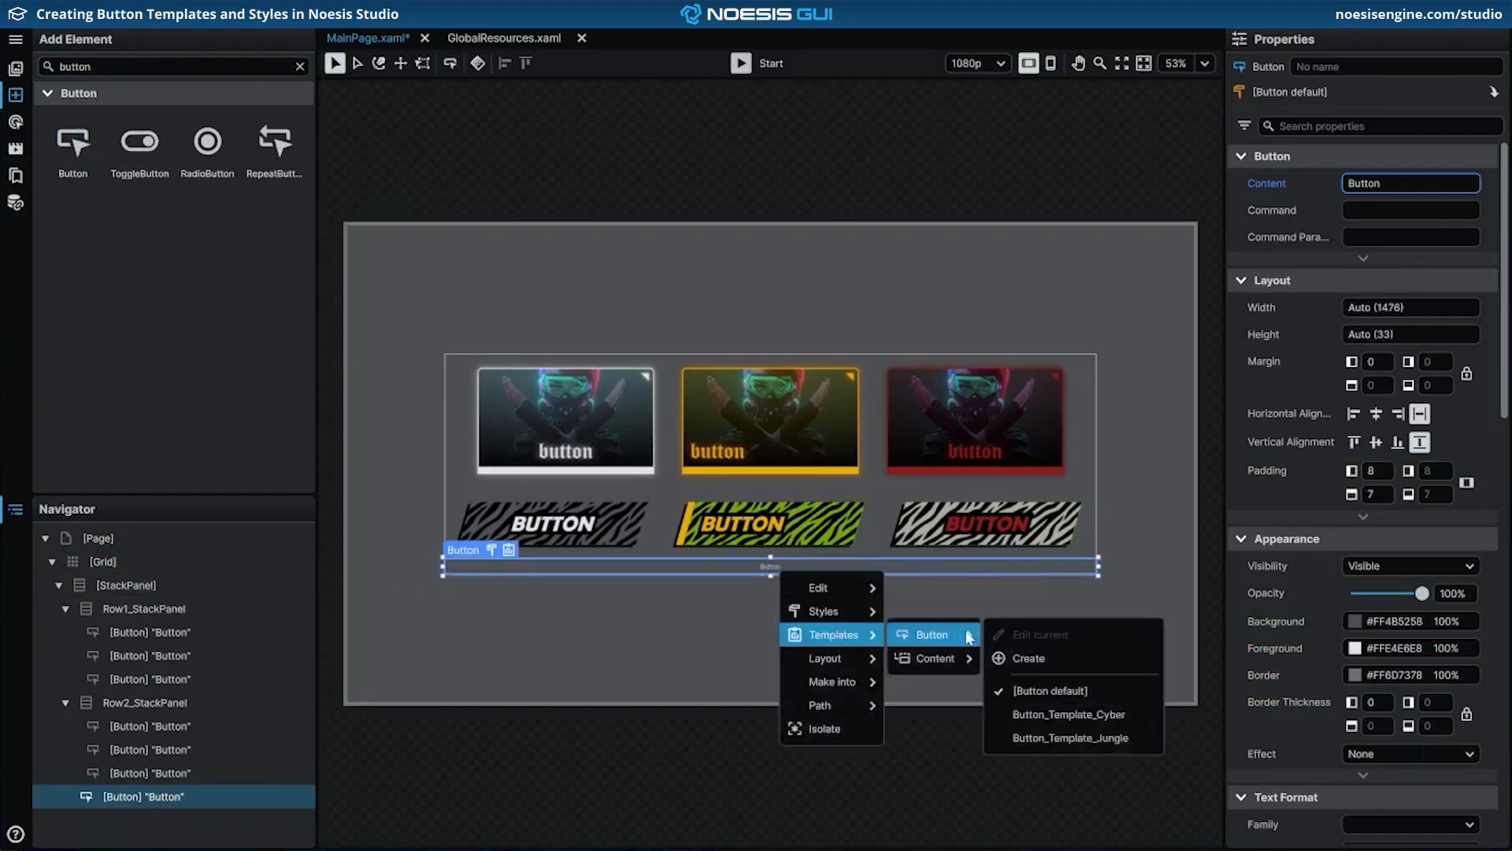
left_click(1069, 714)
right_click(785, 559)
mouse_move(890, 621)
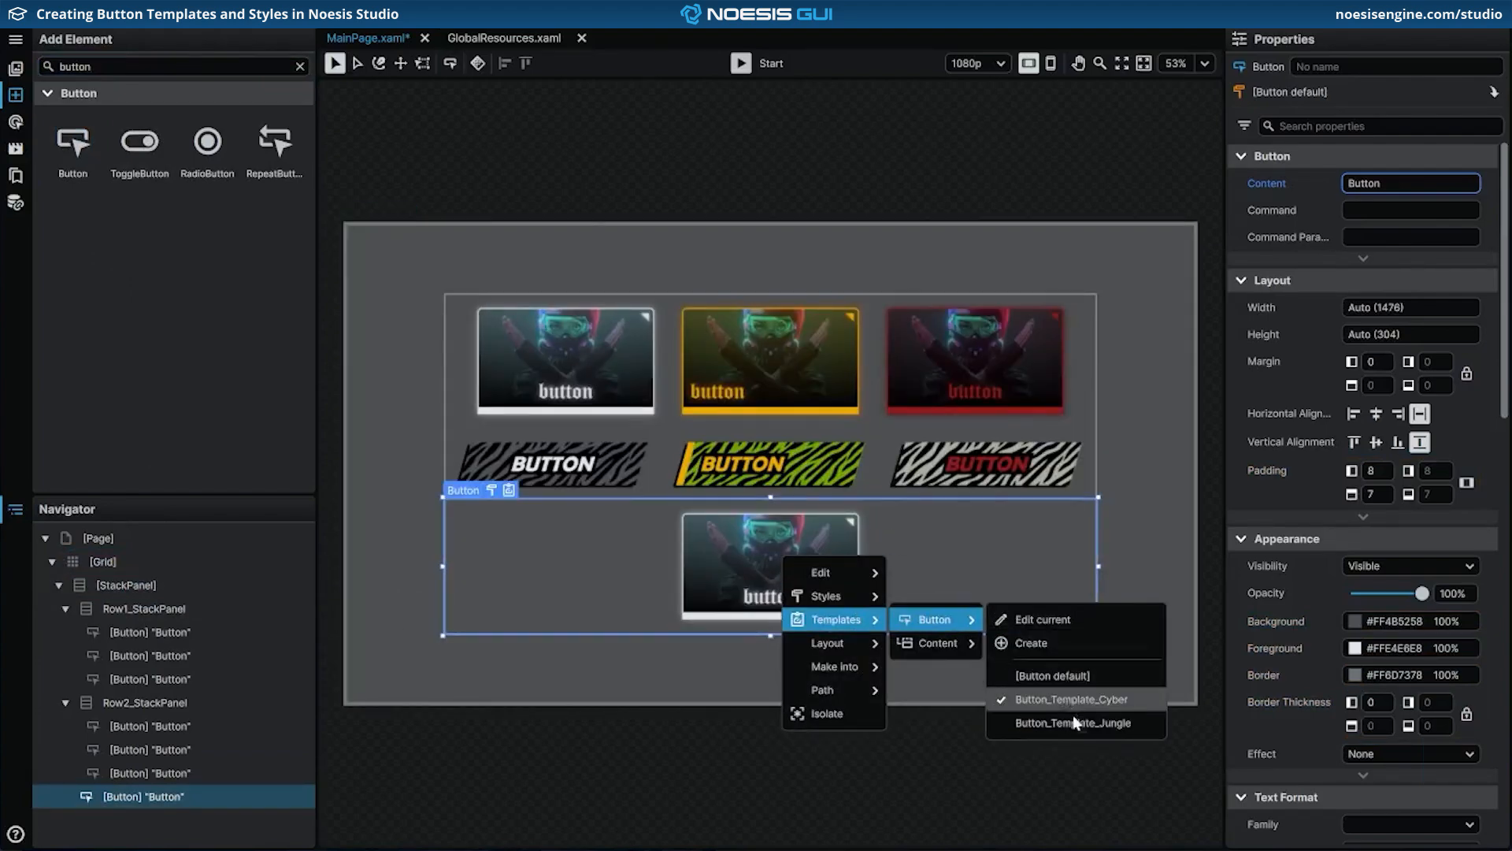
left_click(1065, 721)
Step: Apply Button_Style_Banana to the button beneath the two rows and switch it to Button_Style_Apple
right_click(819, 564)
mouse_move(888, 608)
mouse_move(973, 606)
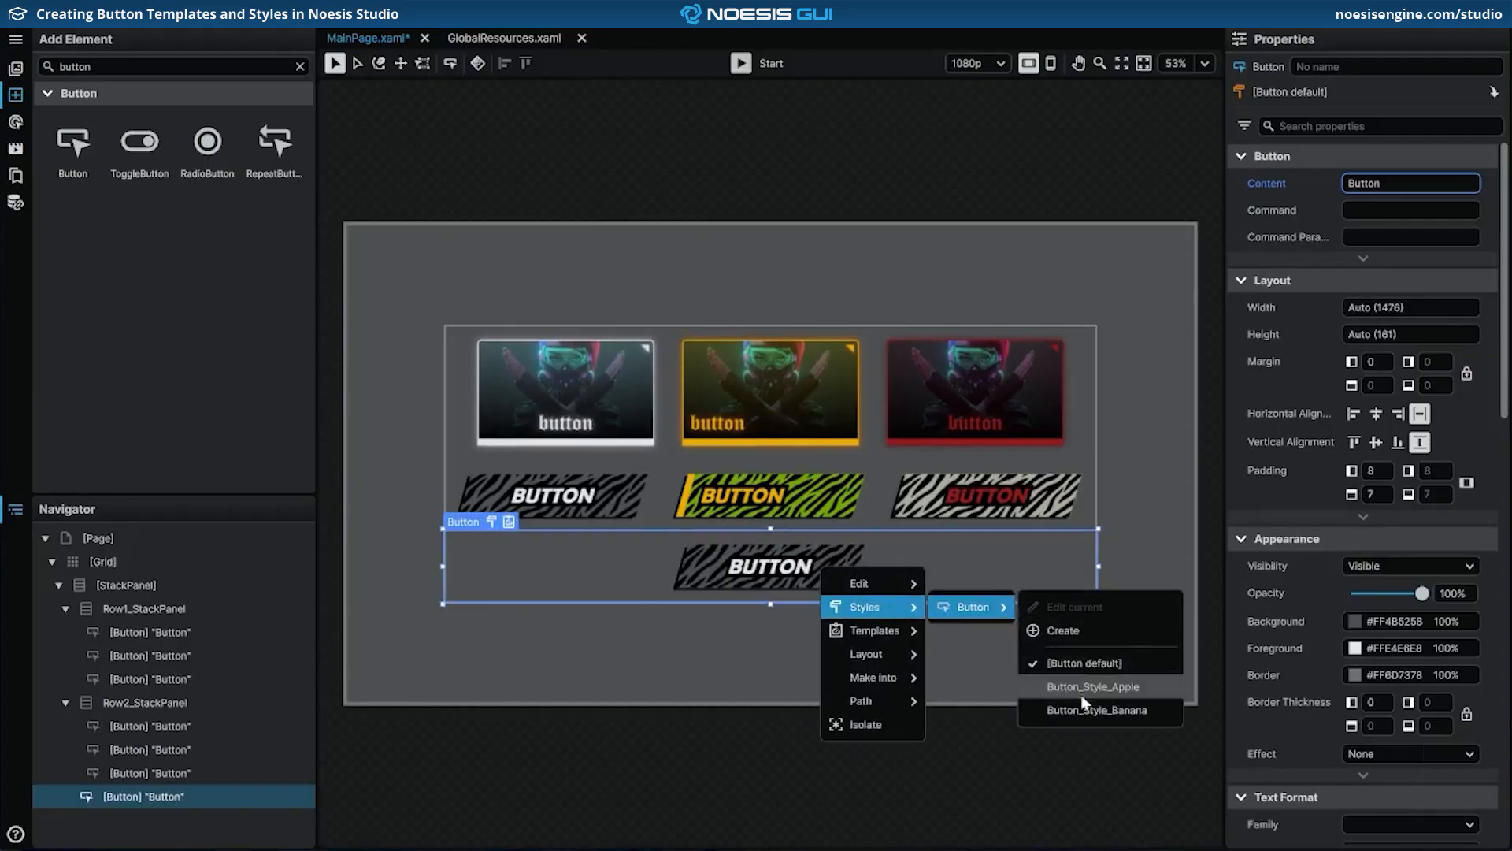
left_click(1060, 685)
right_click(805, 566)
mouse_move(850, 606)
mouse_move(965, 605)
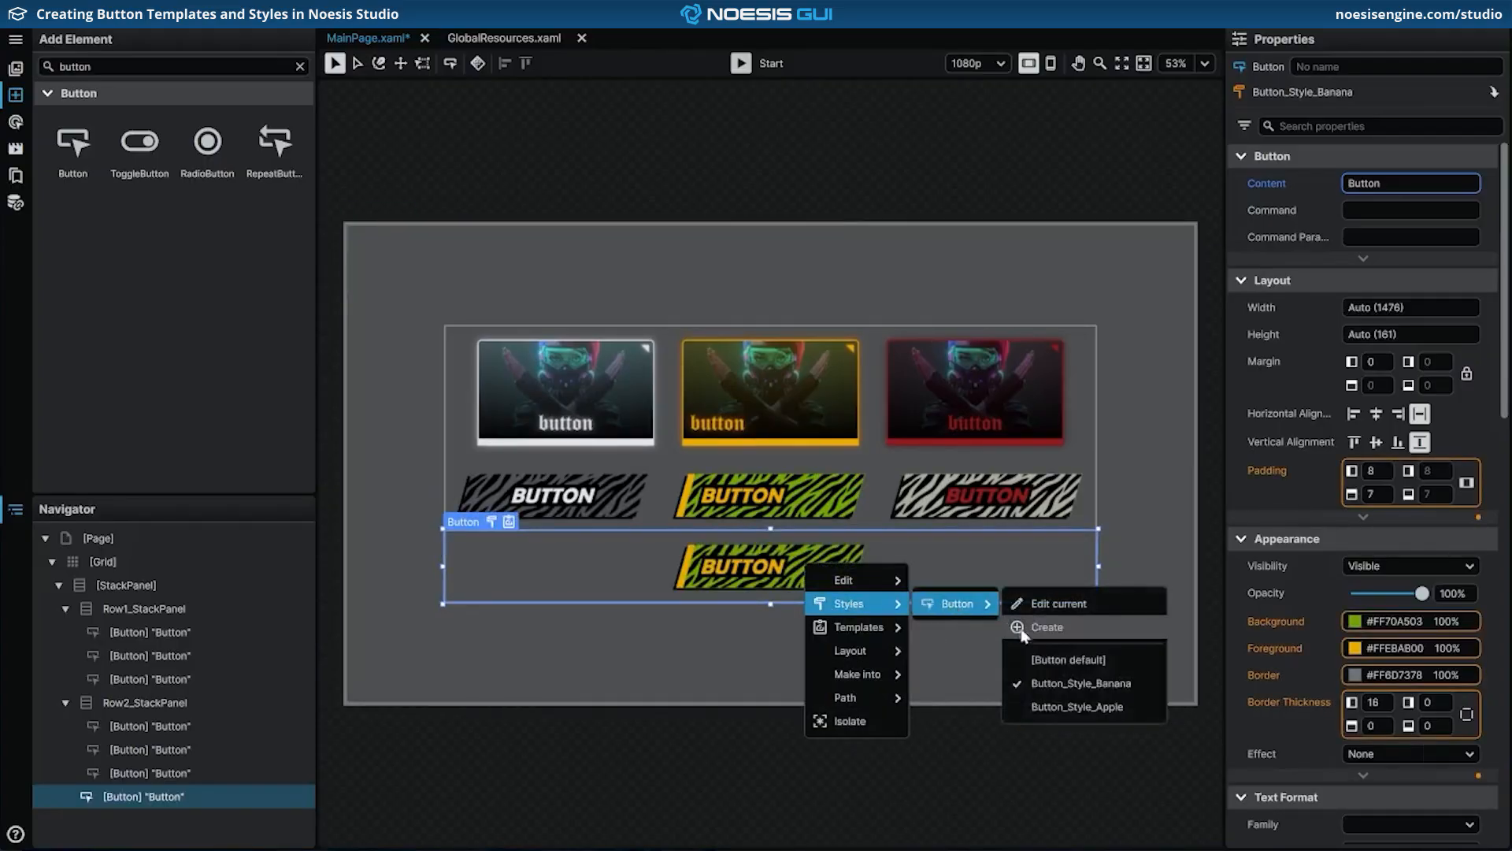
left_click(1068, 706)
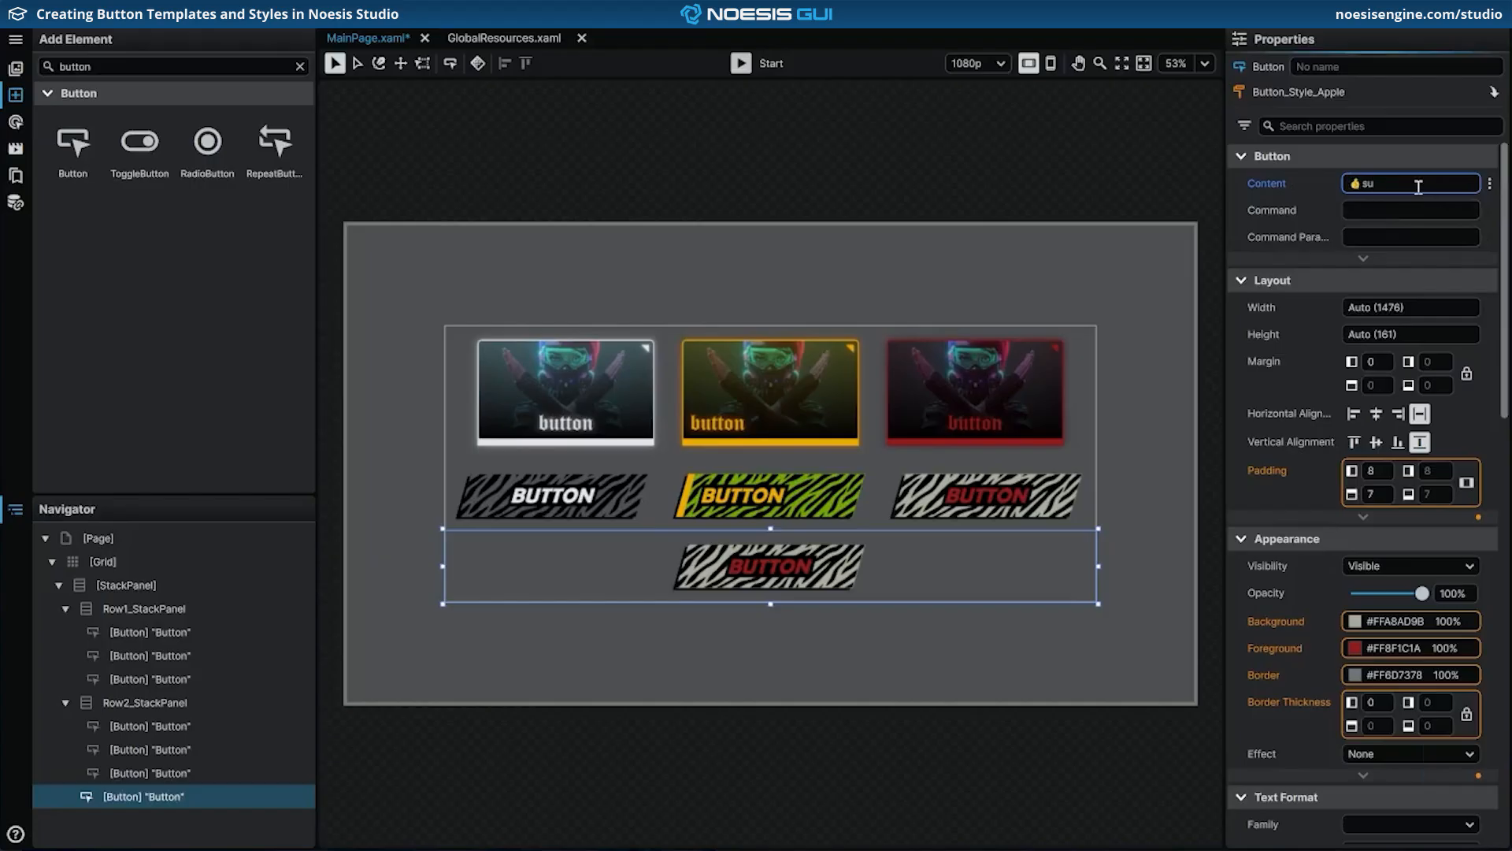
Step: Set the content of the button beneath the two rows to "👍subscribe" and apply Button_Template_Cyber to it
key("Return")
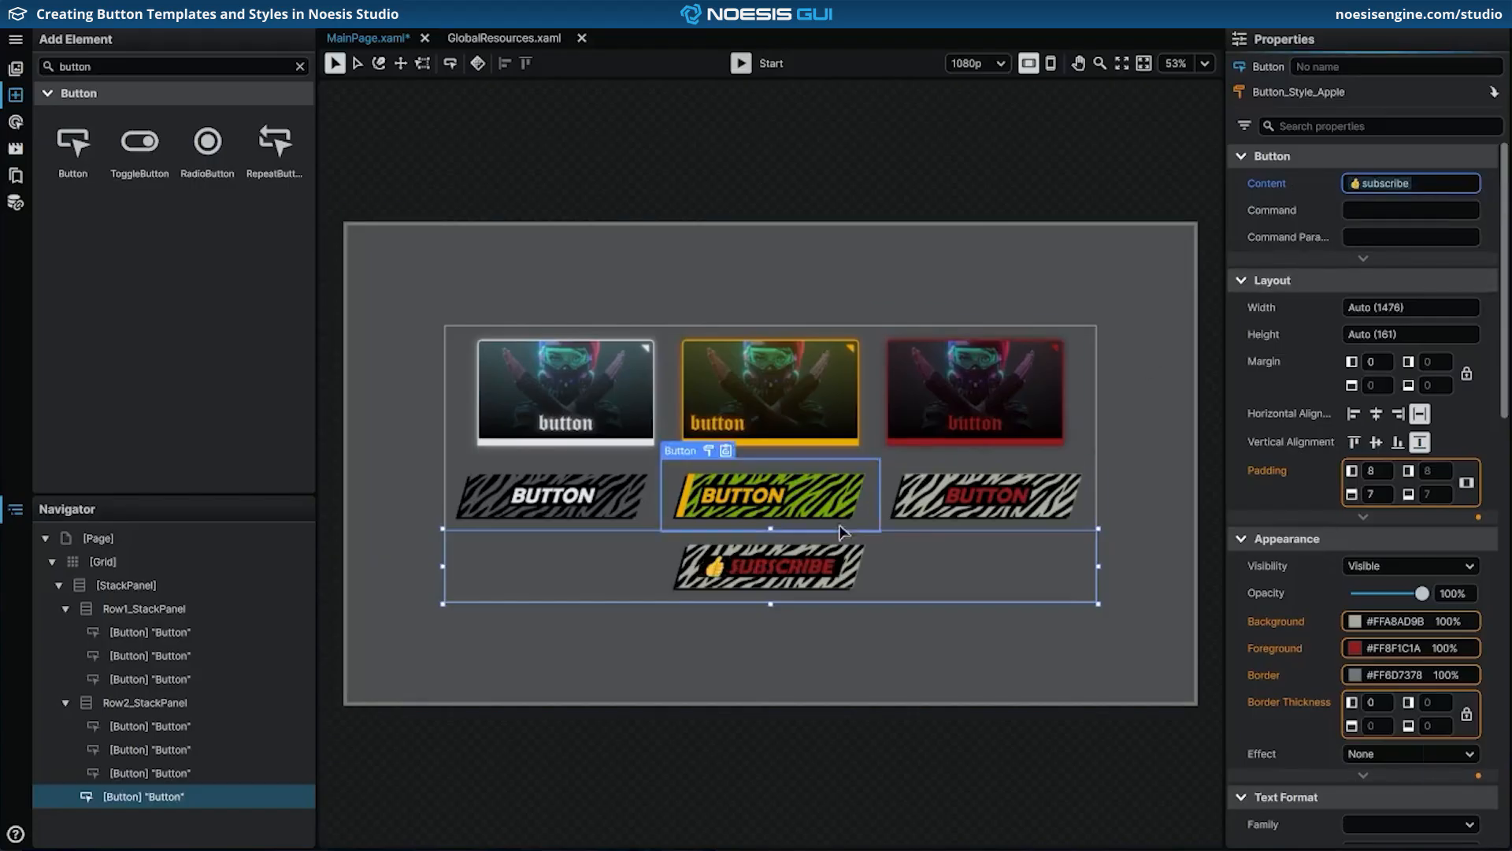
right_click(800, 558)
mouse_move(850, 608)
mouse_move(957, 622)
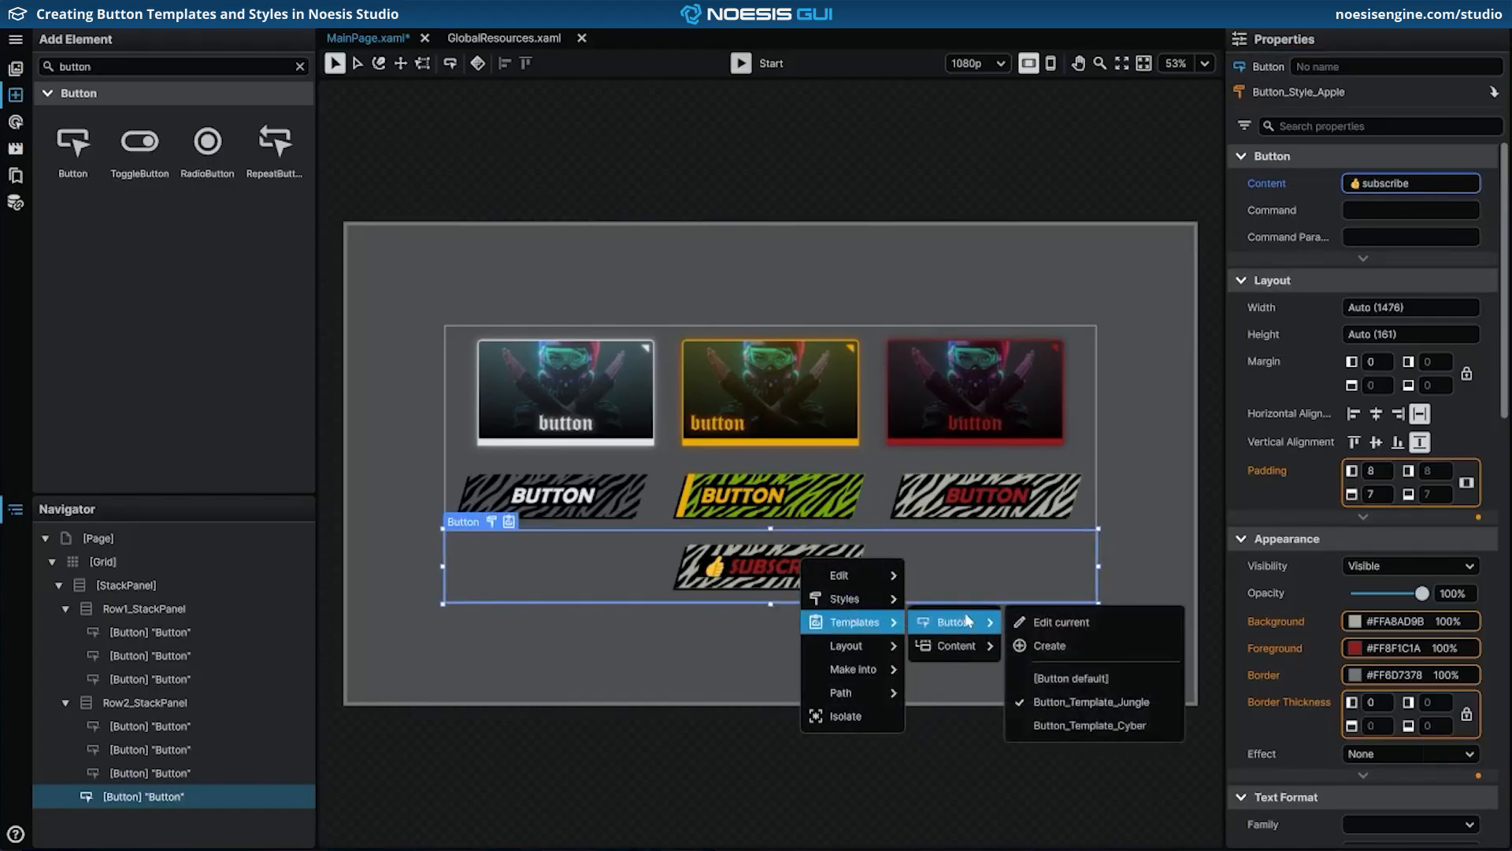
left_click(1091, 724)
Step: Apply Button_Style_Banana to the subscribe button
right_click(839, 605)
mouse_move(885, 630)
mouse_move(986, 631)
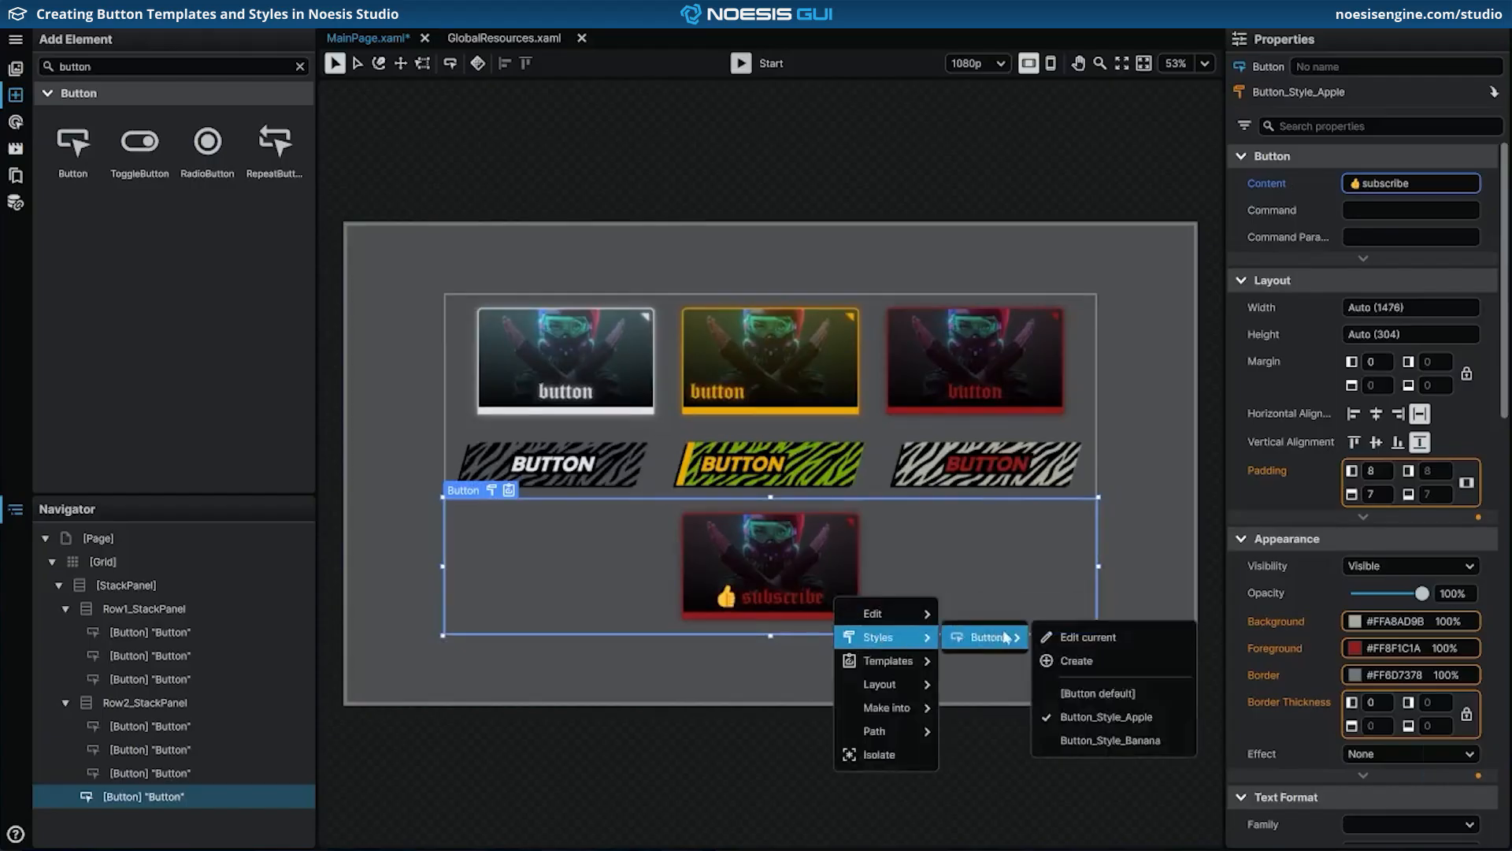
left_click(1103, 741)
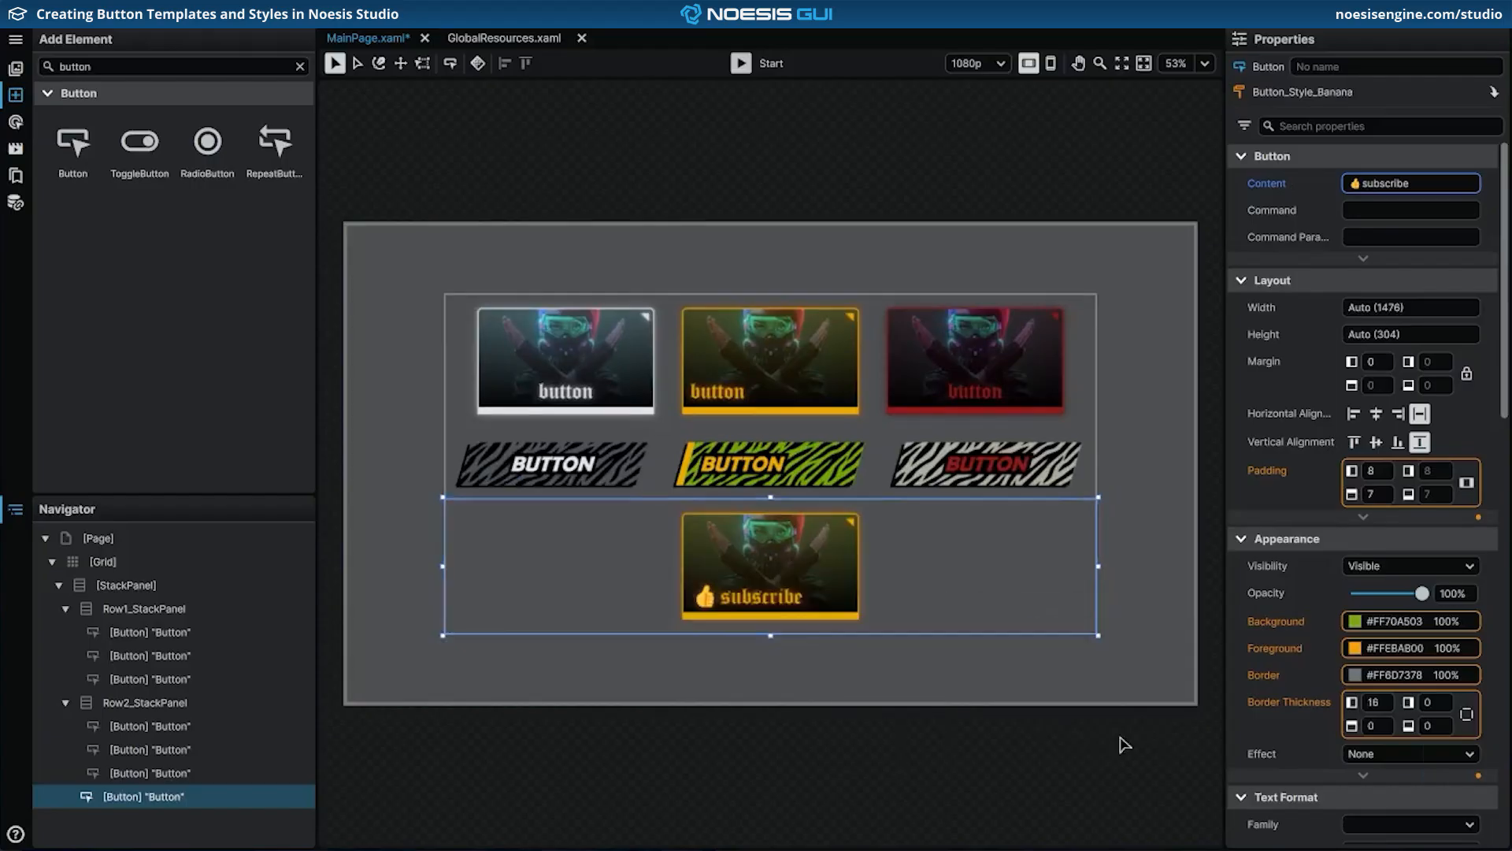